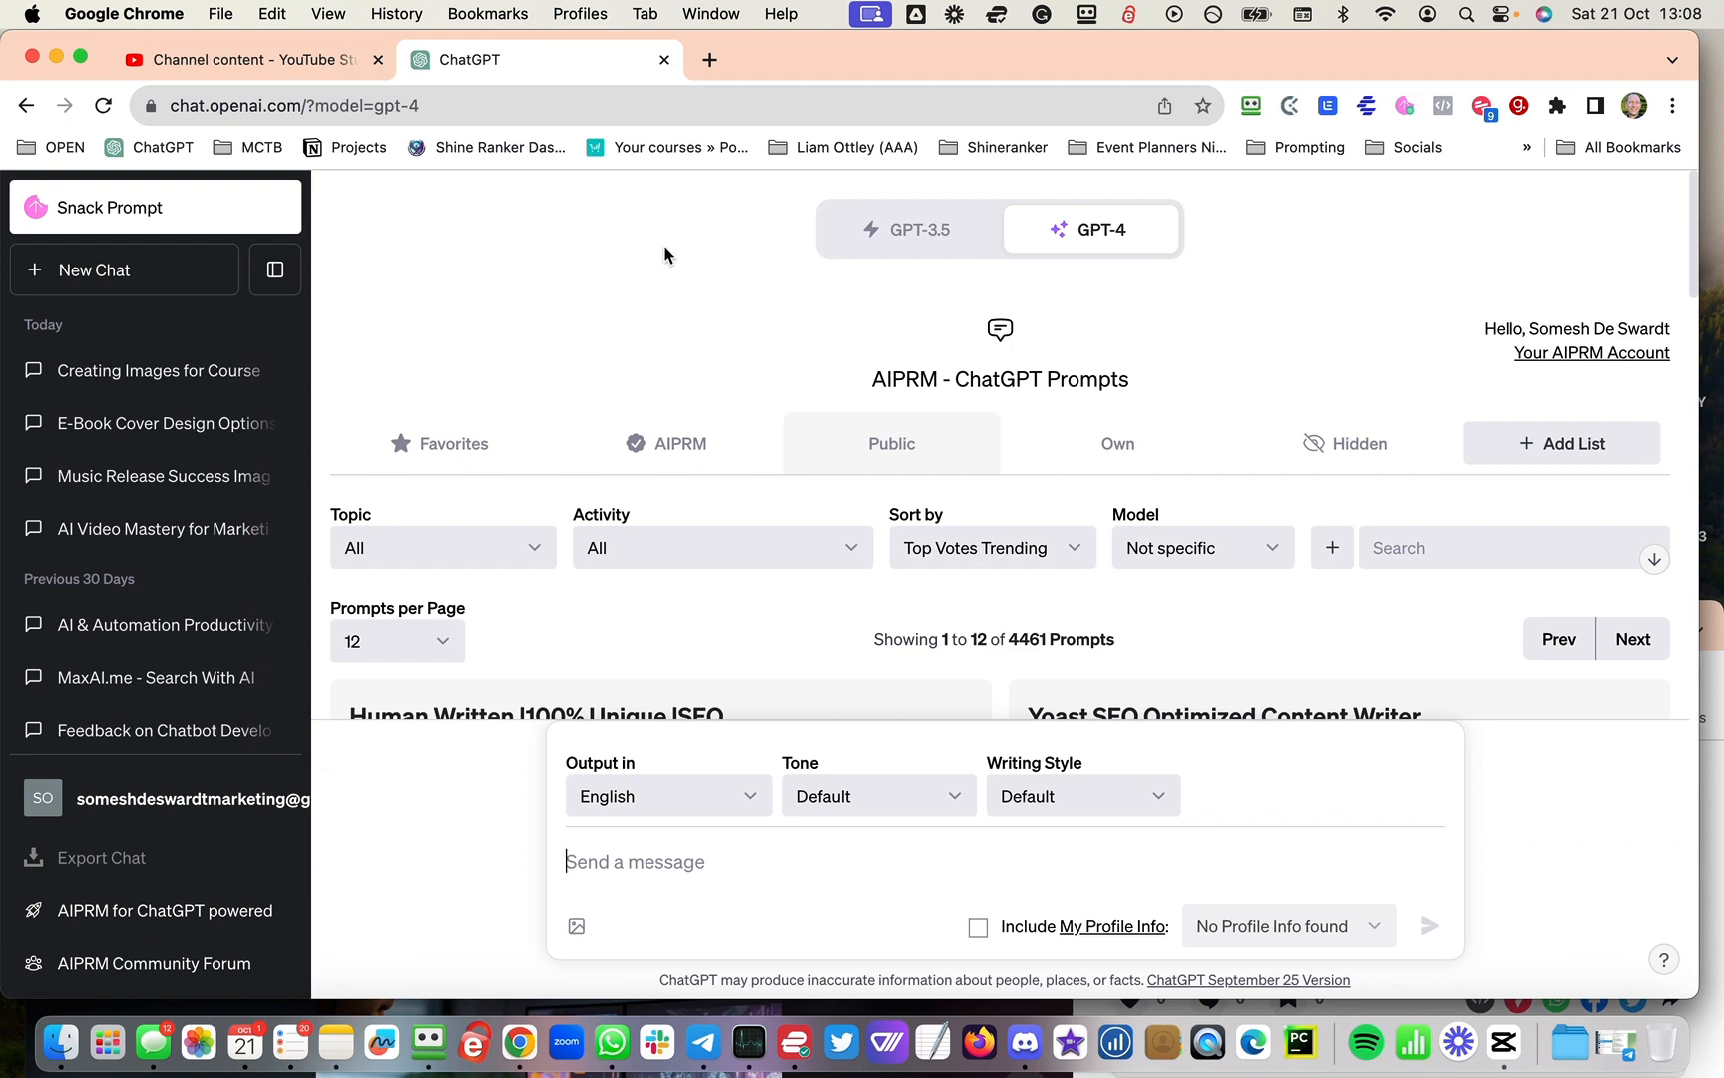
Step: Check the video's upload details in YouTube Studio and the available GPT-4 modes in ChatGPT
{"action": "left_click", "coordinate": [304, 60]}
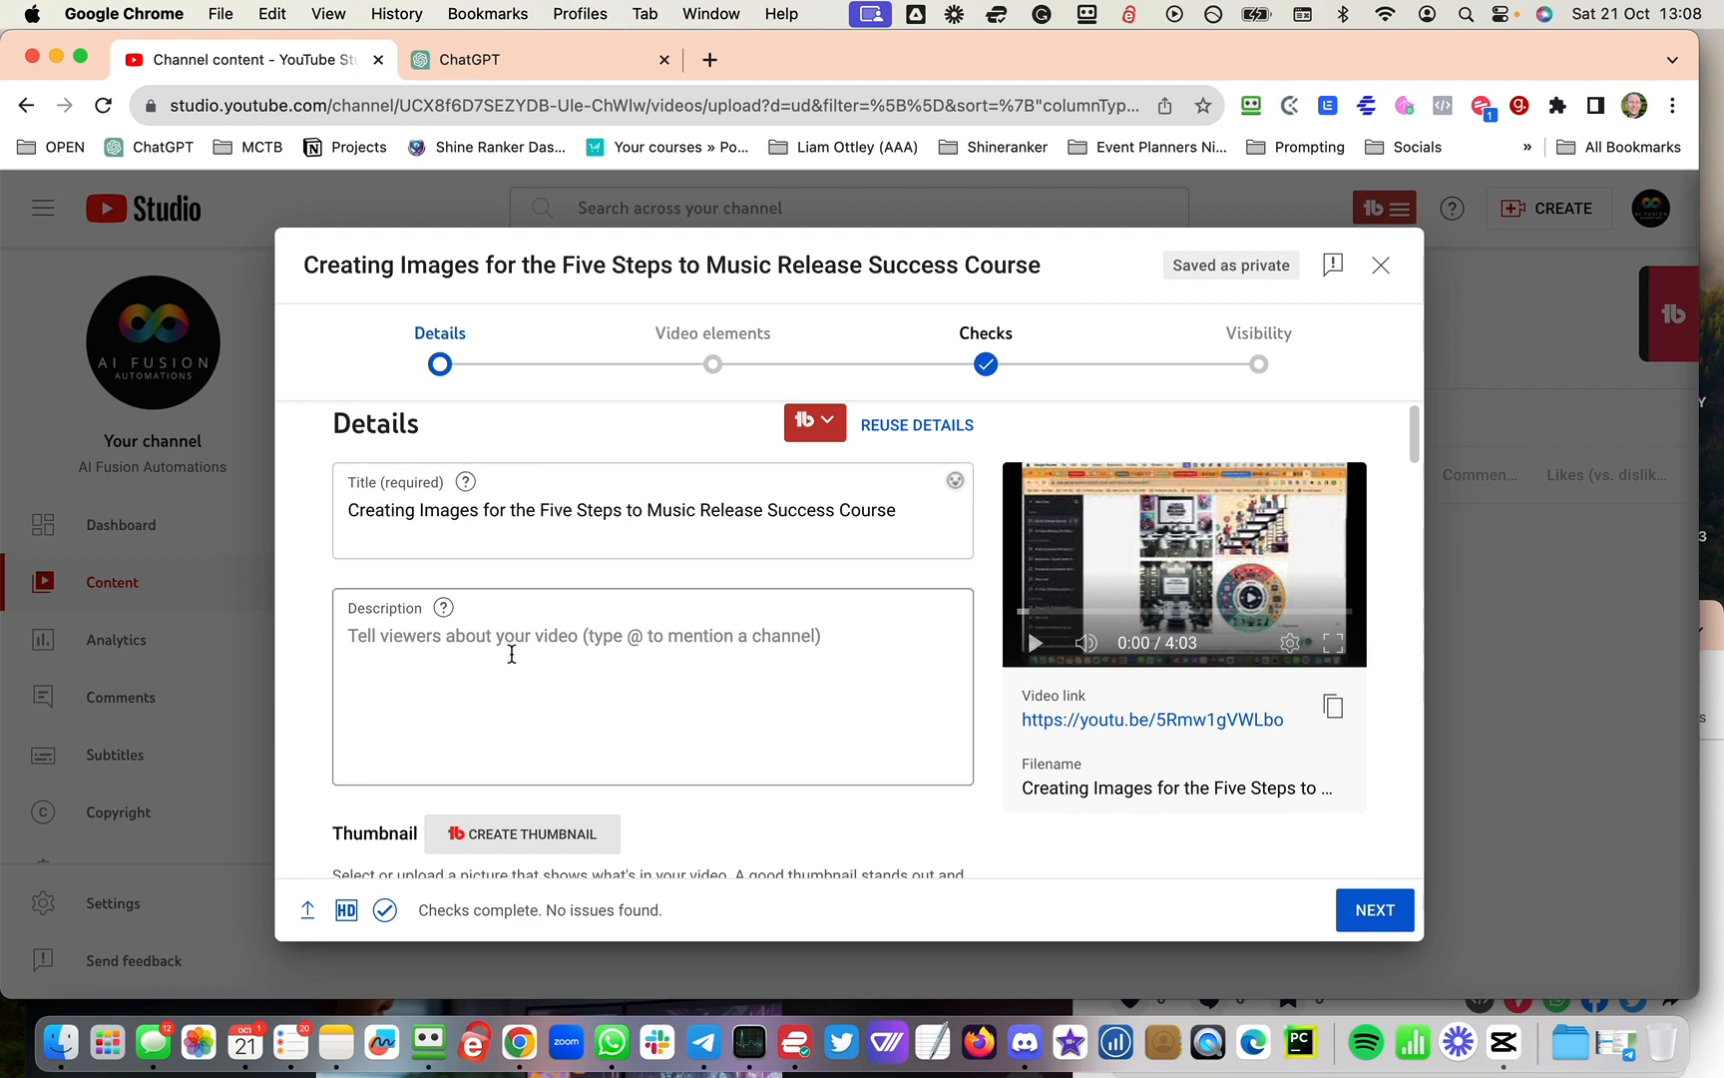
{"action": "left_click", "coordinate": [499, 50]}
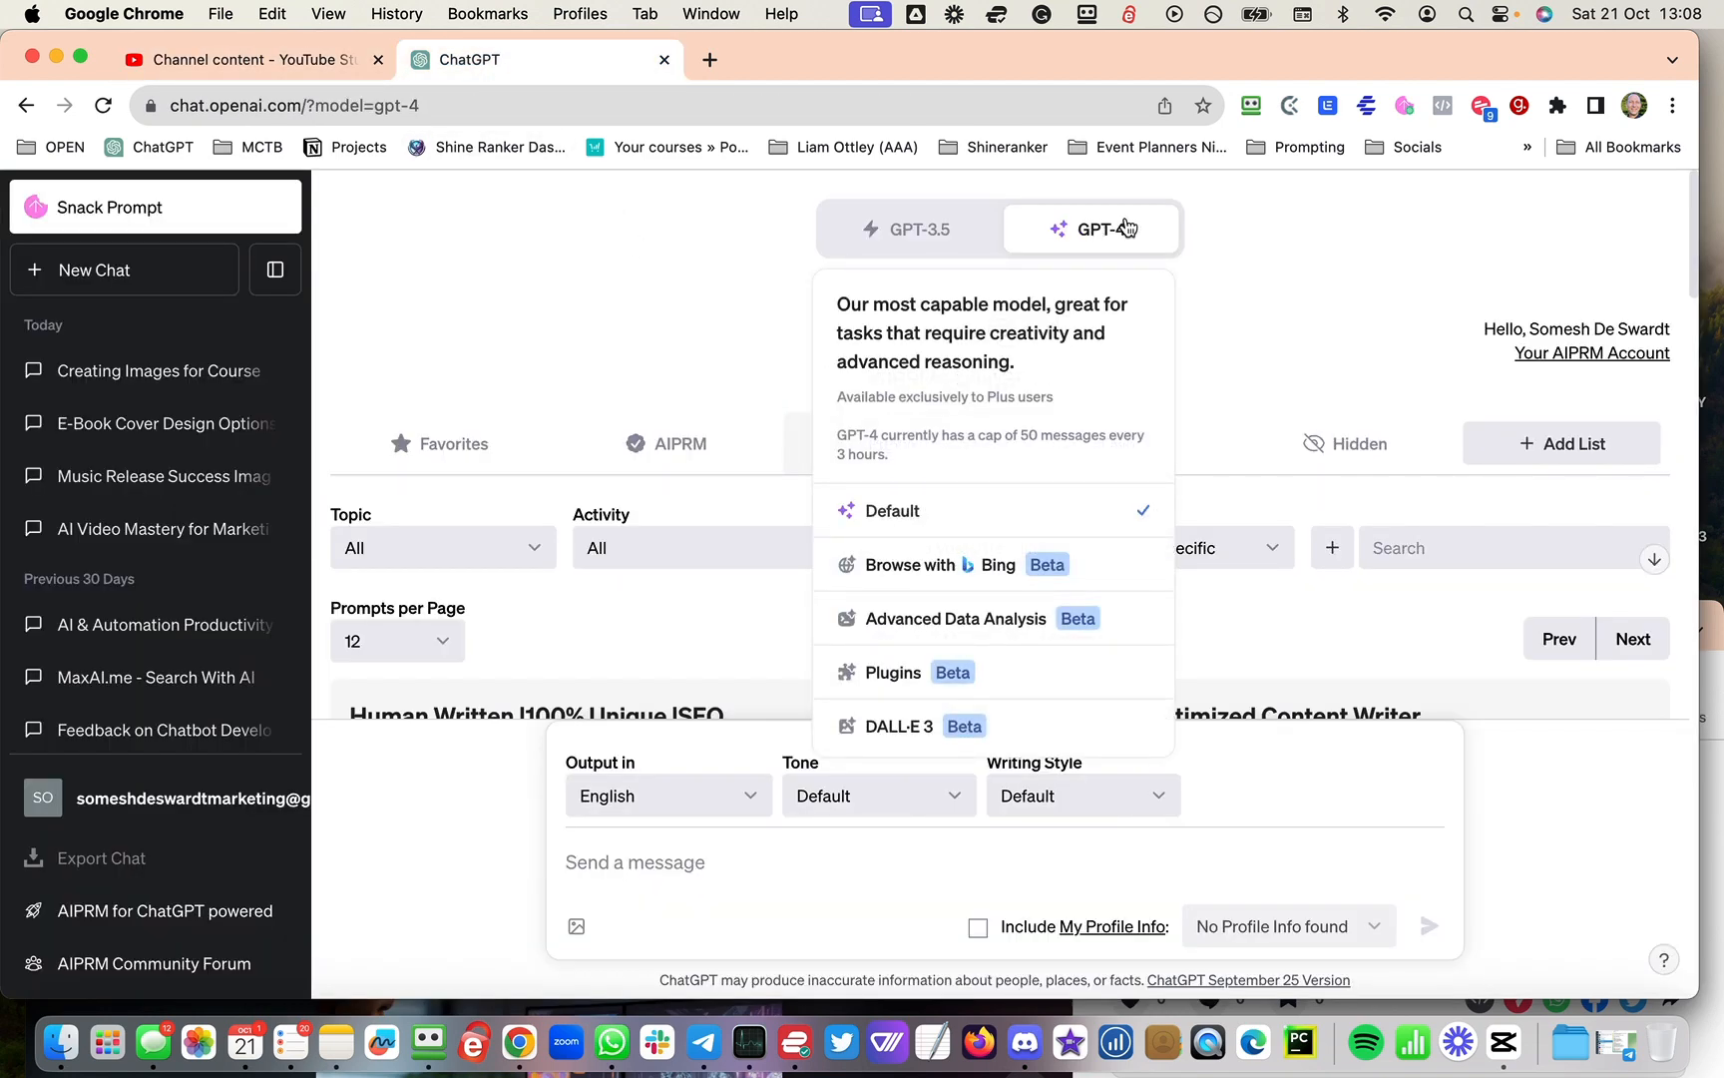
{"action": "left_click", "coordinate": [936, 221]}
{"action": "left_click", "coordinate": [1070, 232]}
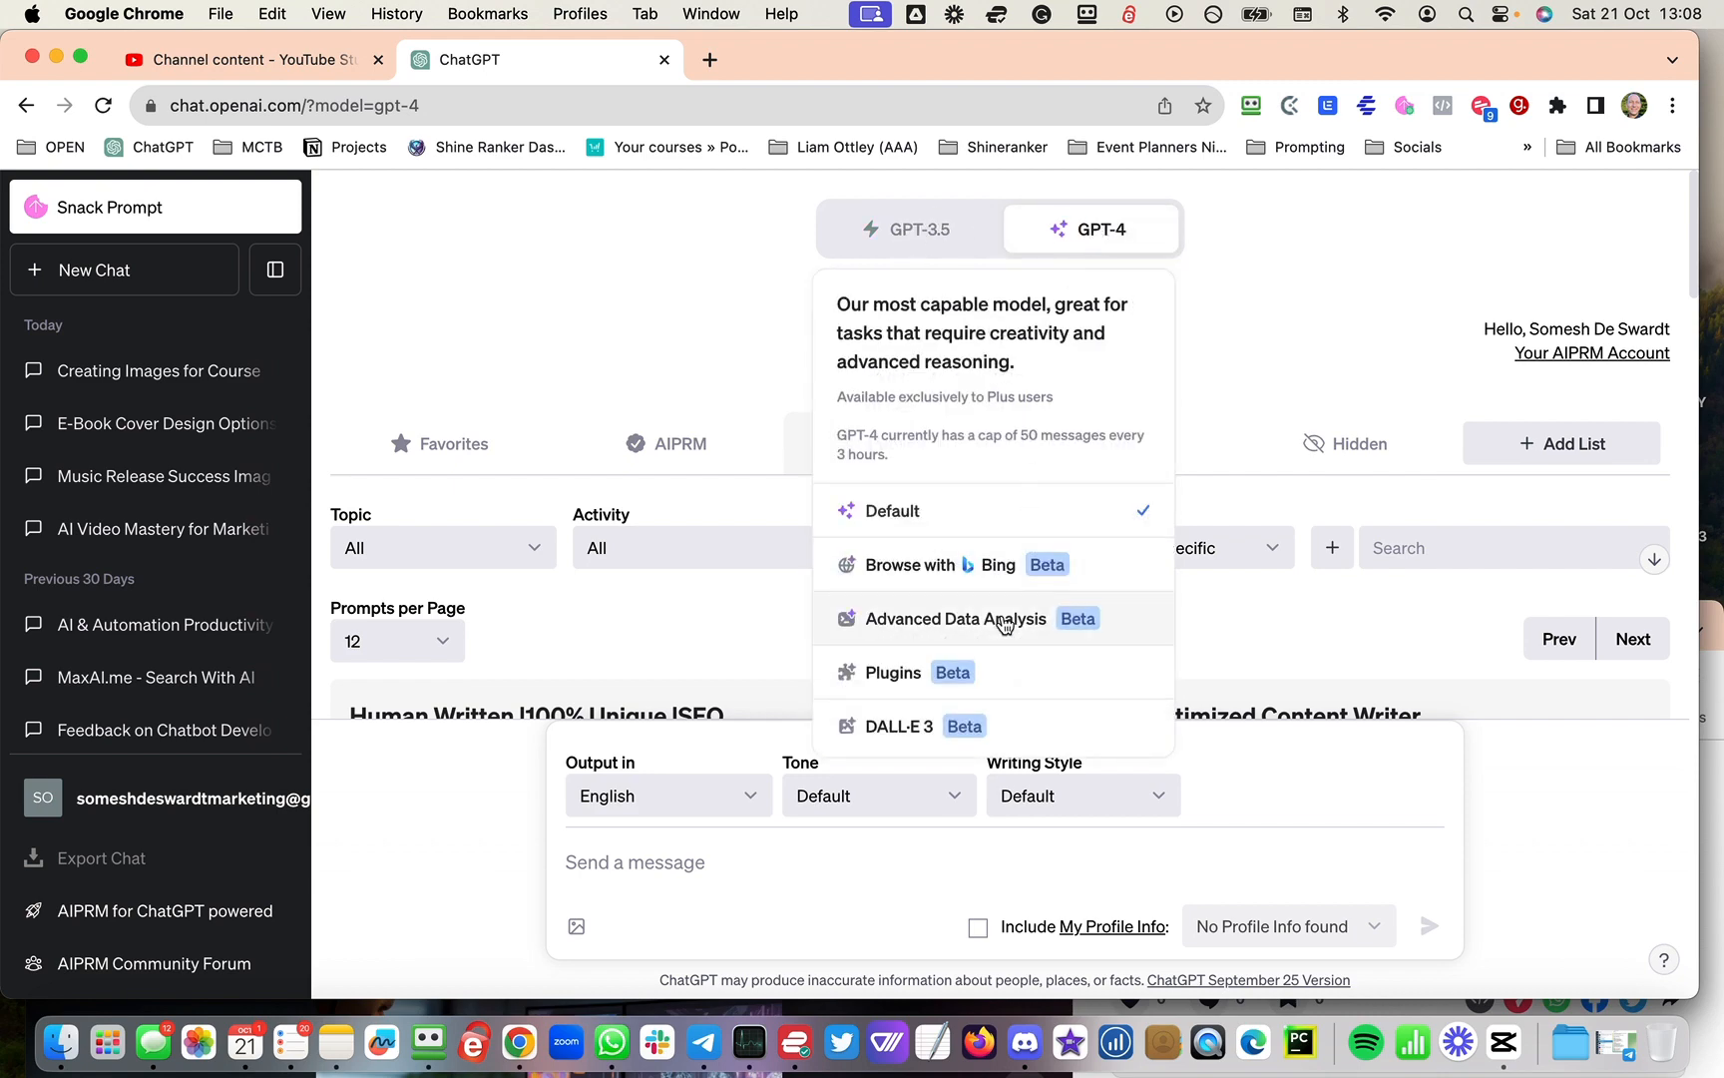
{"action": "mouse_move", "coordinate": [1097, 237]}
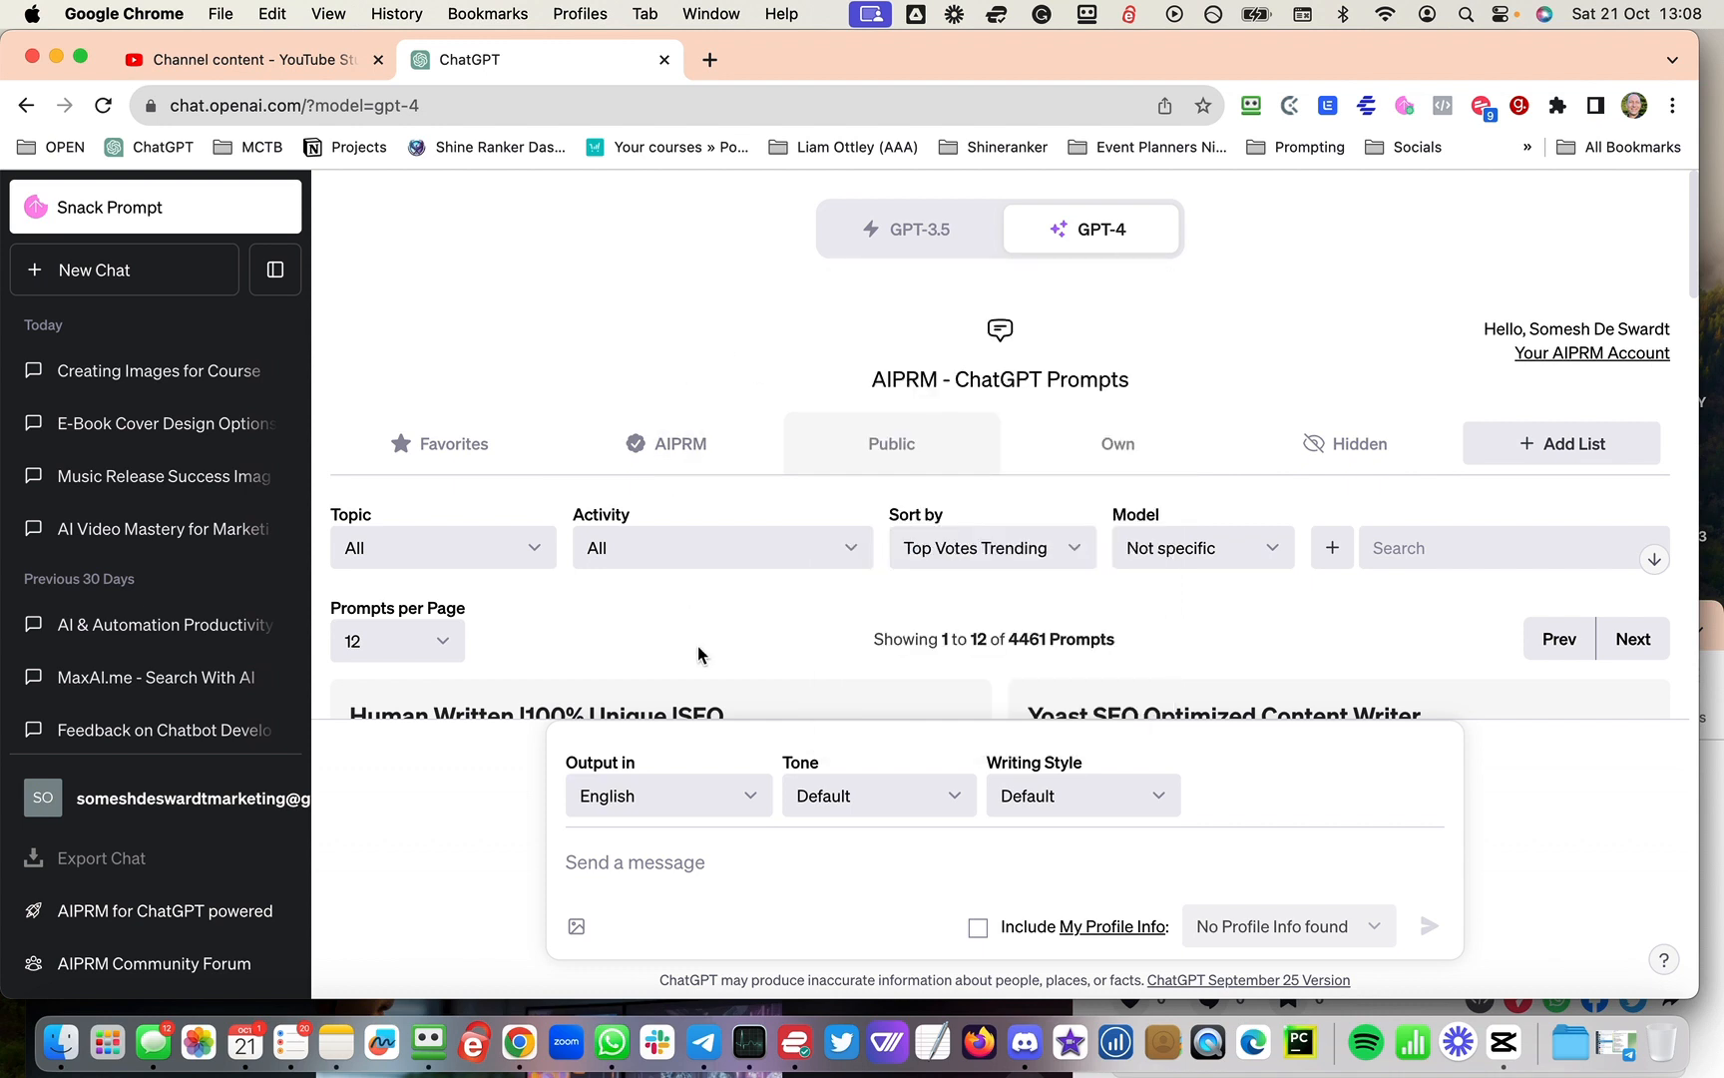
Step: Write the prompt "rewrite this transcript for a youtube description:" in a new ChatGPT chat without sending it
{"action": "left_click", "coordinate": [696, 870]}
{"action": "type", "text": "r"}
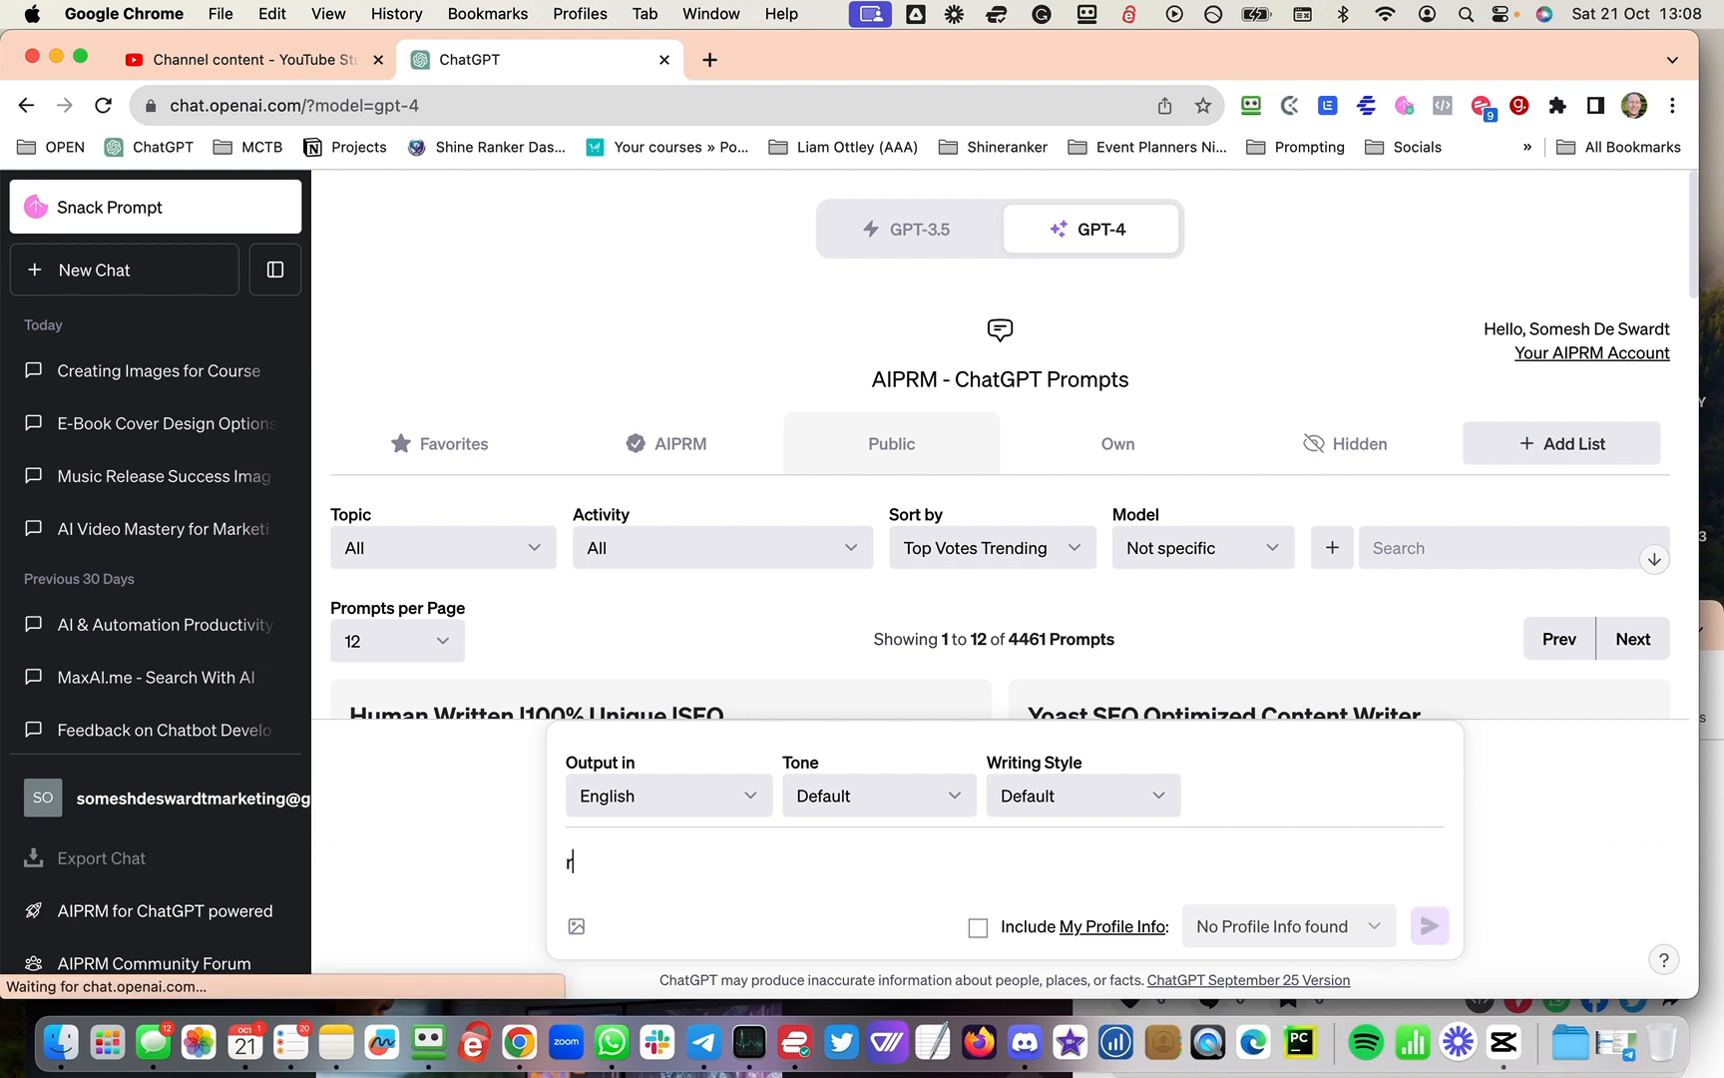
{"action": "type", "text": "ewrite this transcriop"}
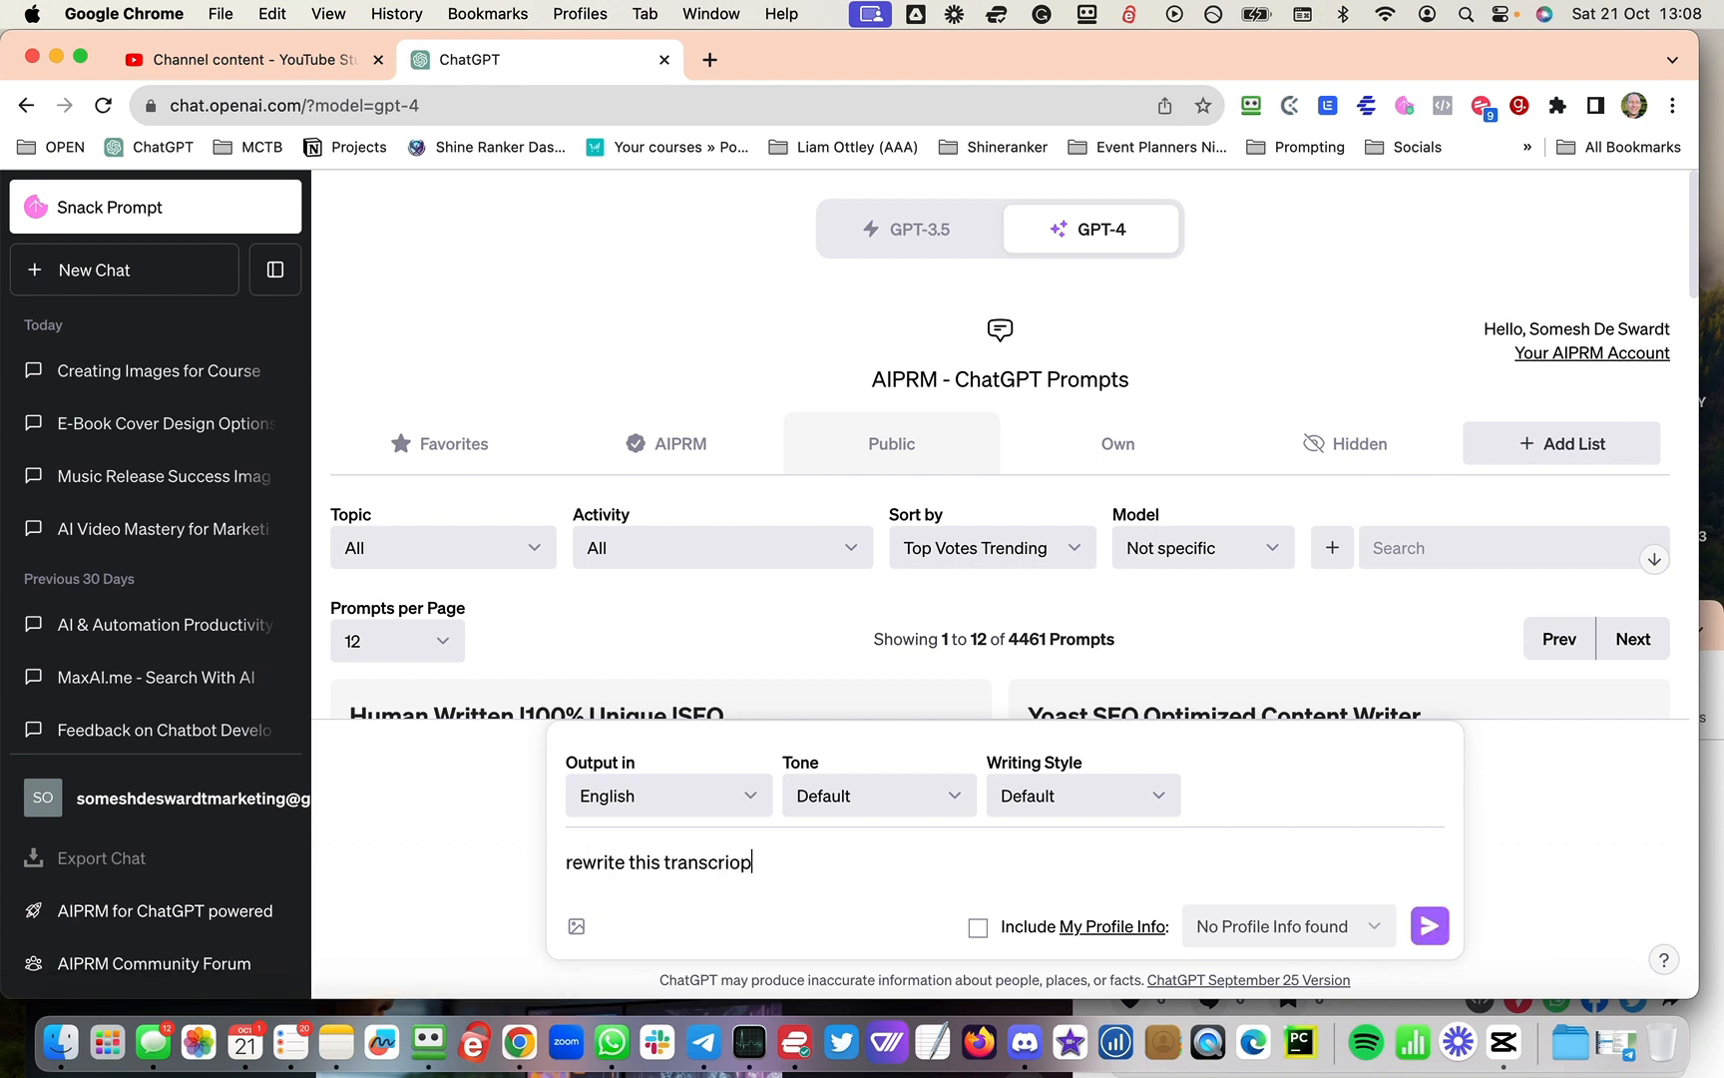
{"action": "type", "text": "t"}
{"action": "key", "text": "BackSpace"}
{"action": "key", "text": "BackSpace"}
{"action": "key", "text": "BackSpace"}
{"action": "type", "text": "pt for a youtube de"}
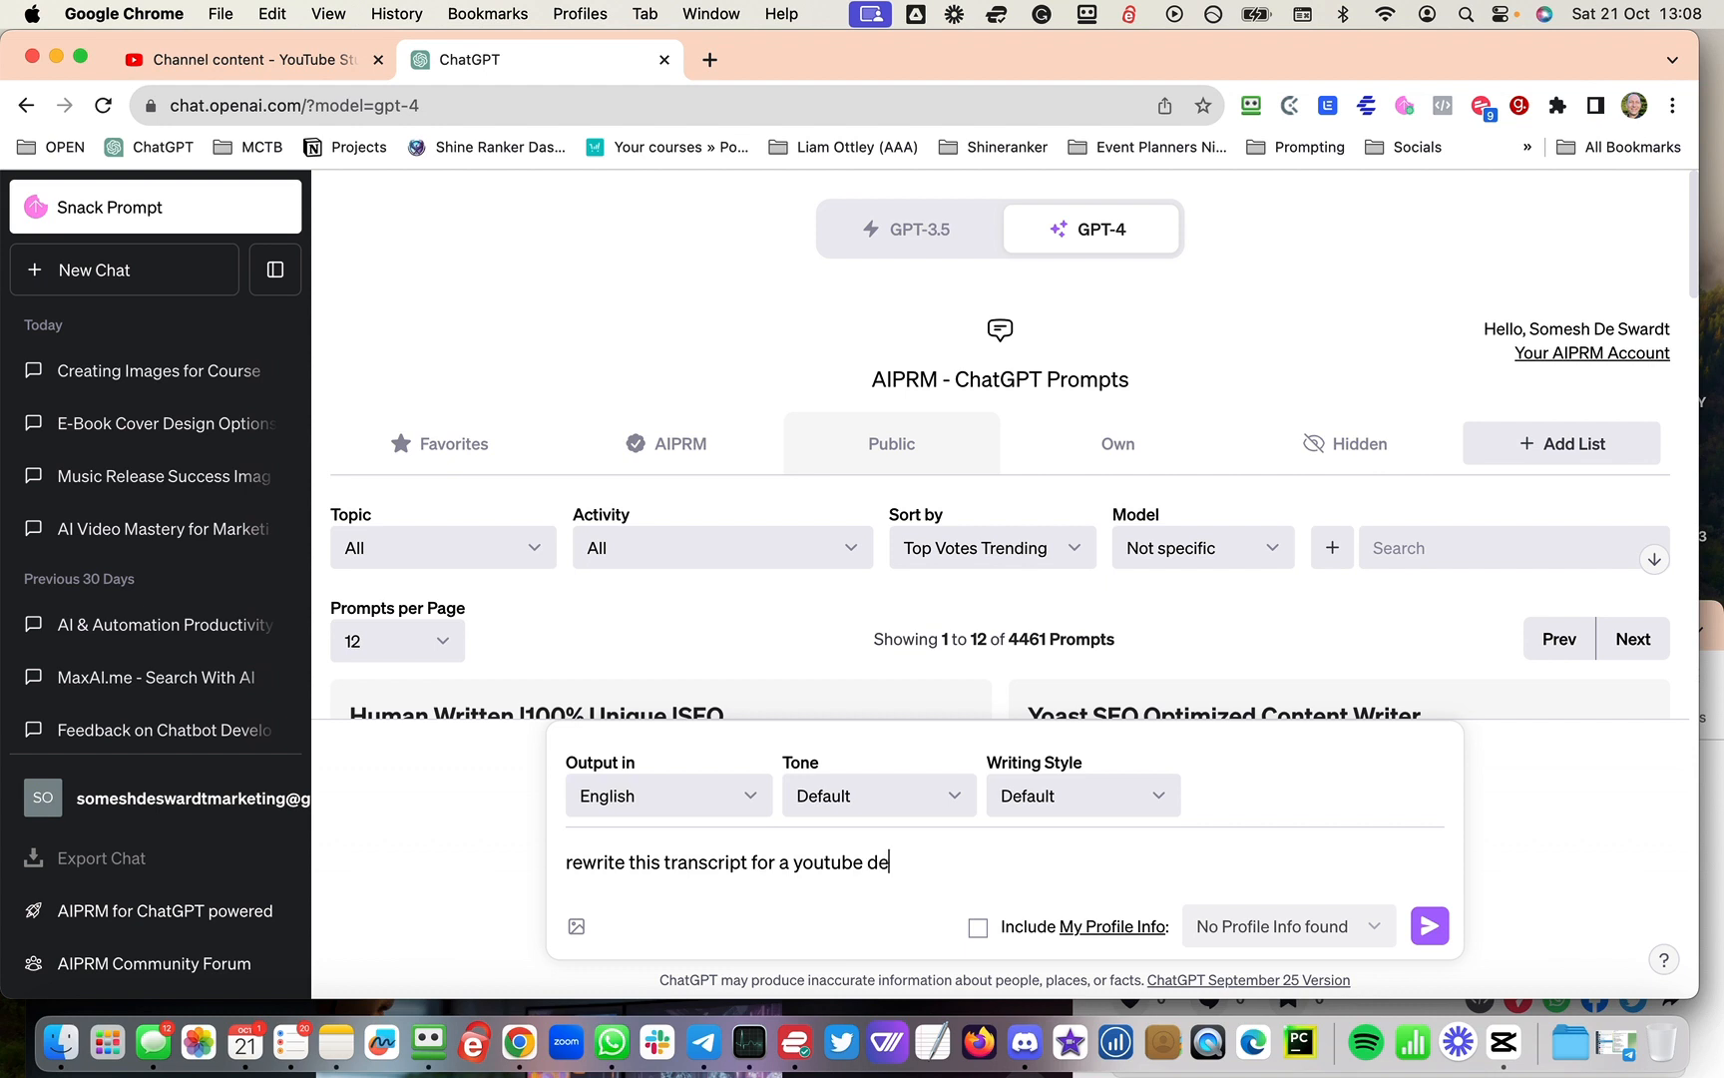
{"action": "type", "text": "scription:"}
Step: Append the copied video transcript to the end of the prompt and send it
{"action": "left_click", "coordinate": [723, 17]}
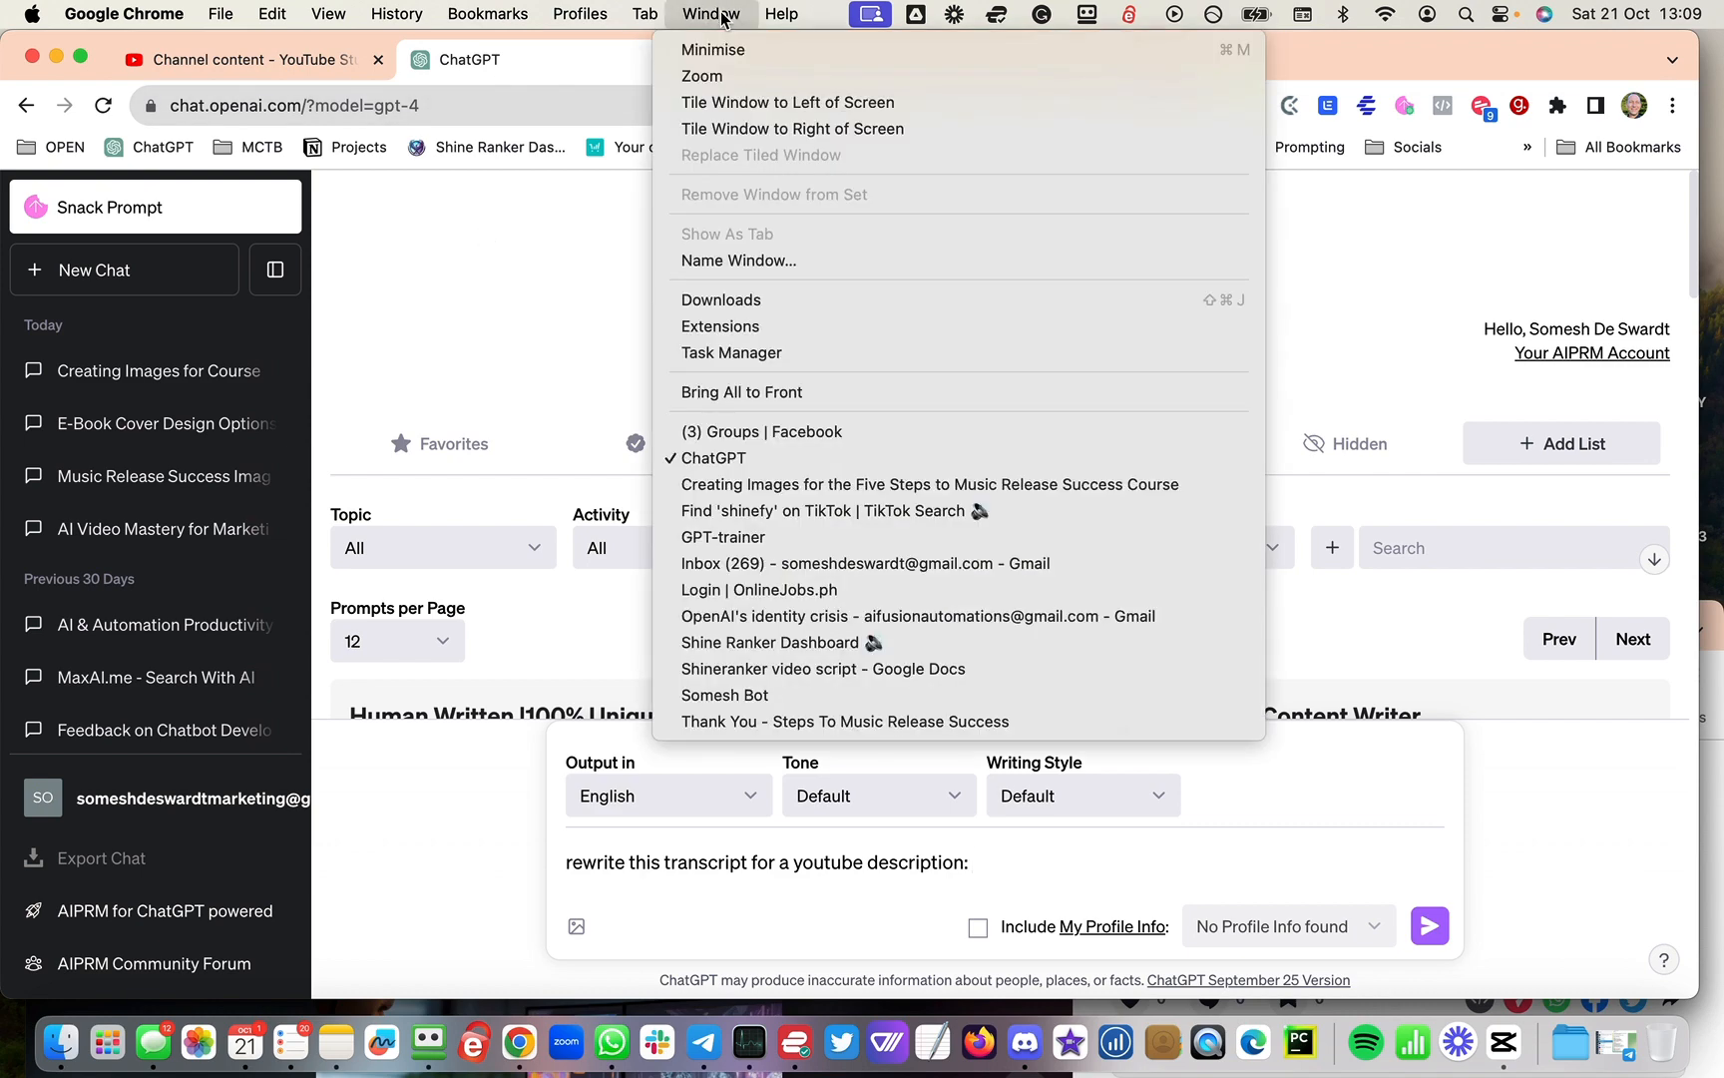
{"action": "left_click", "coordinate": [722, 18]}
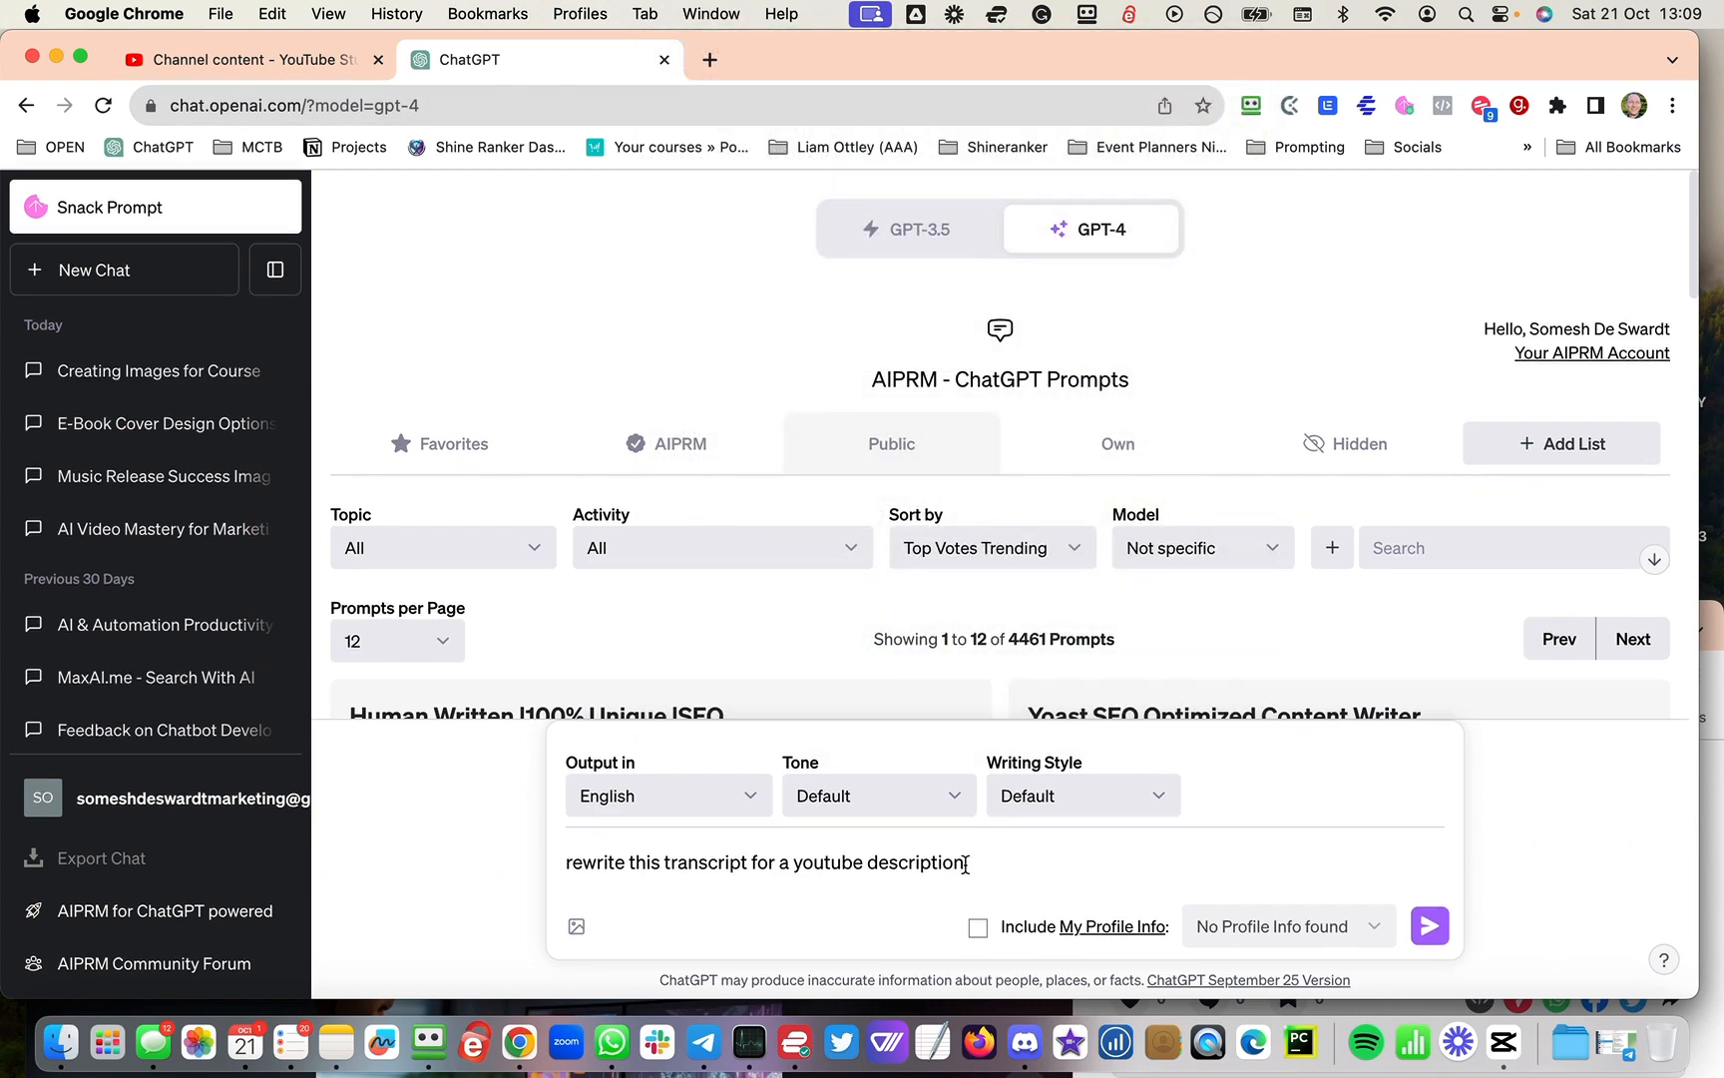
{"action": "left_click", "coordinate": [1003, 865]}
{"action": "key", "text": "super+v"}
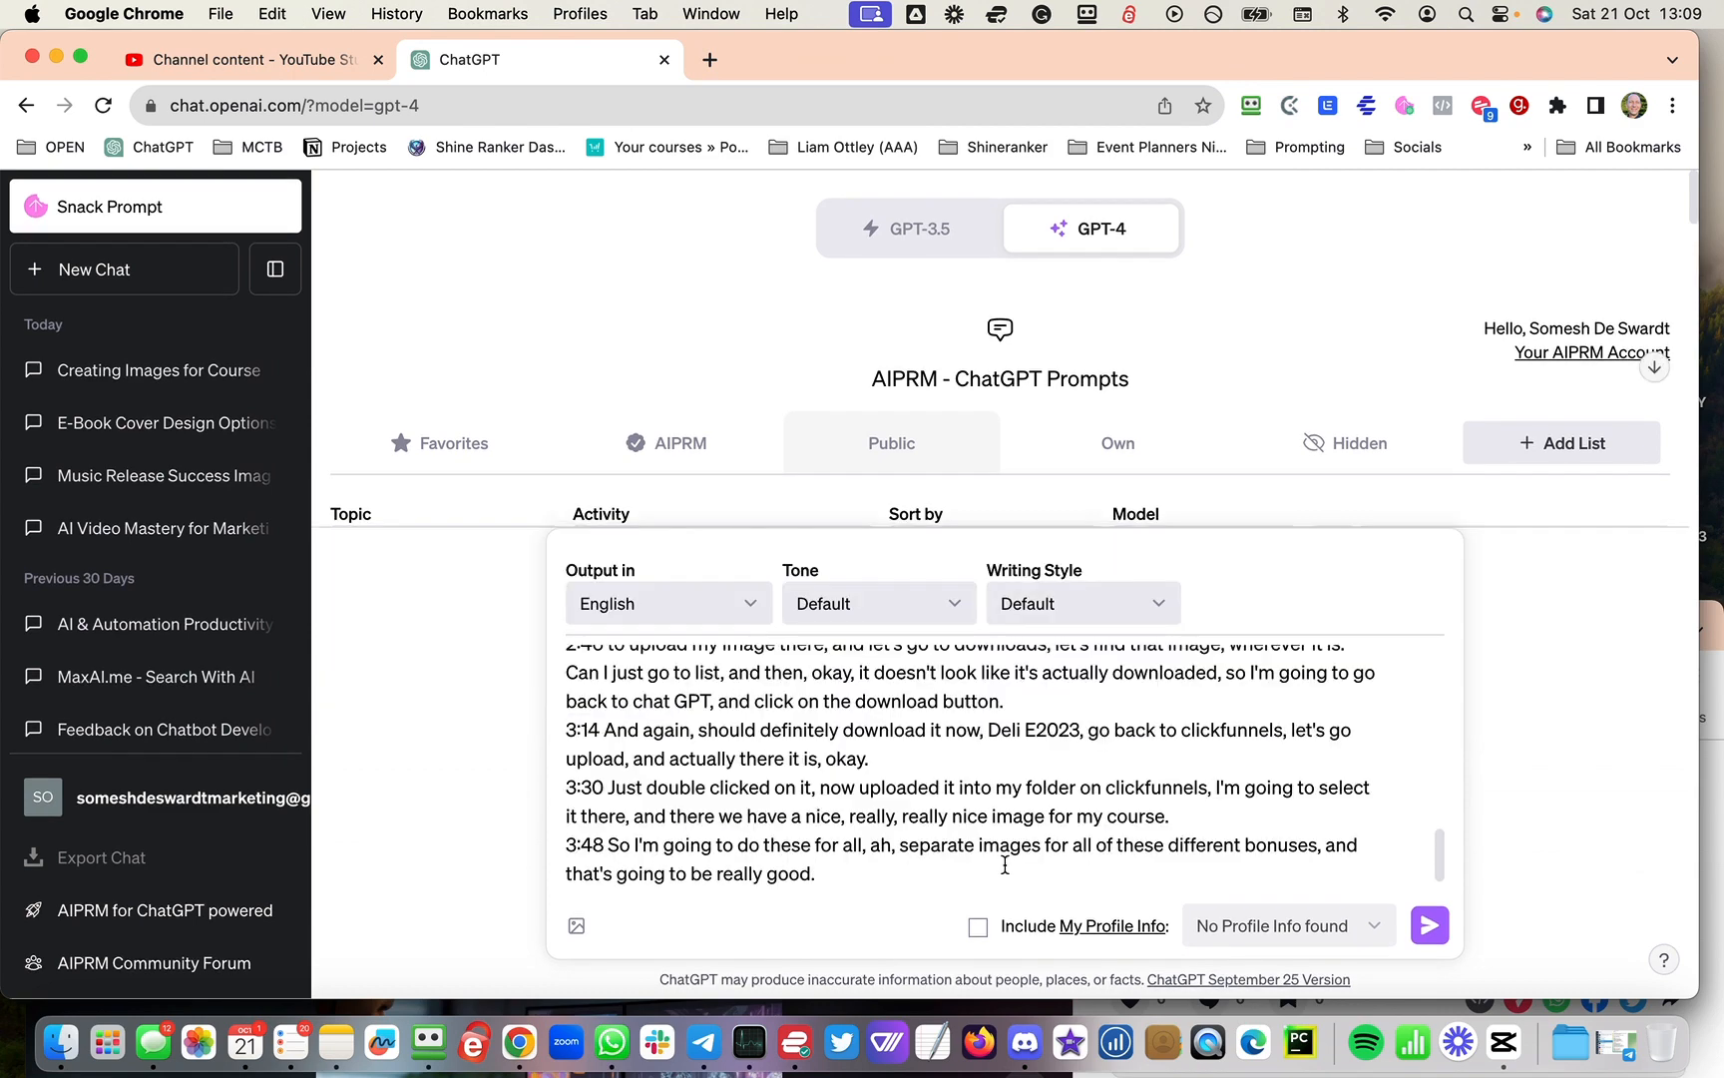
{"action": "left_click", "coordinate": [1429, 926]}
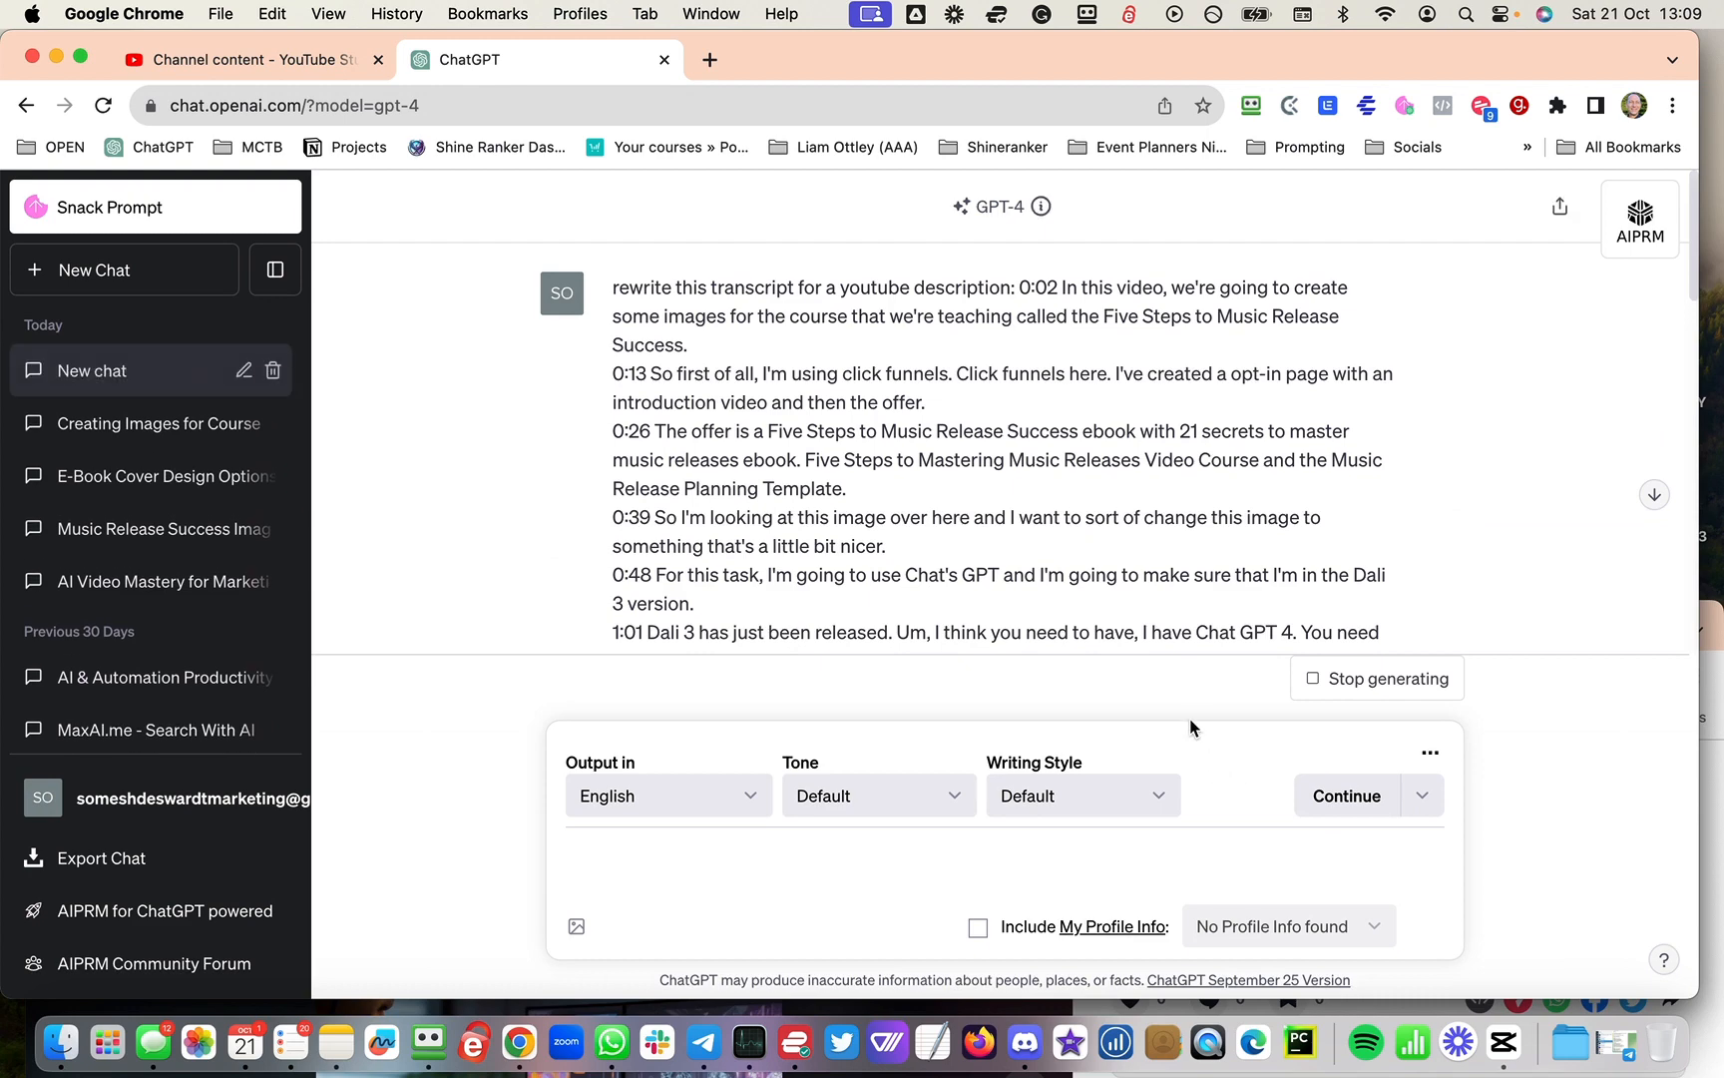
Step: Read through the generated timestamps and video description in ChatGPT's reply
{"action": "scroll", "coordinate": [1172, 589], "scroll_direction": "down", "scroll_amount": 5}
{"action": "scroll", "coordinate": [1171, 589], "scroll_direction": "down", "scroll_amount": 10}
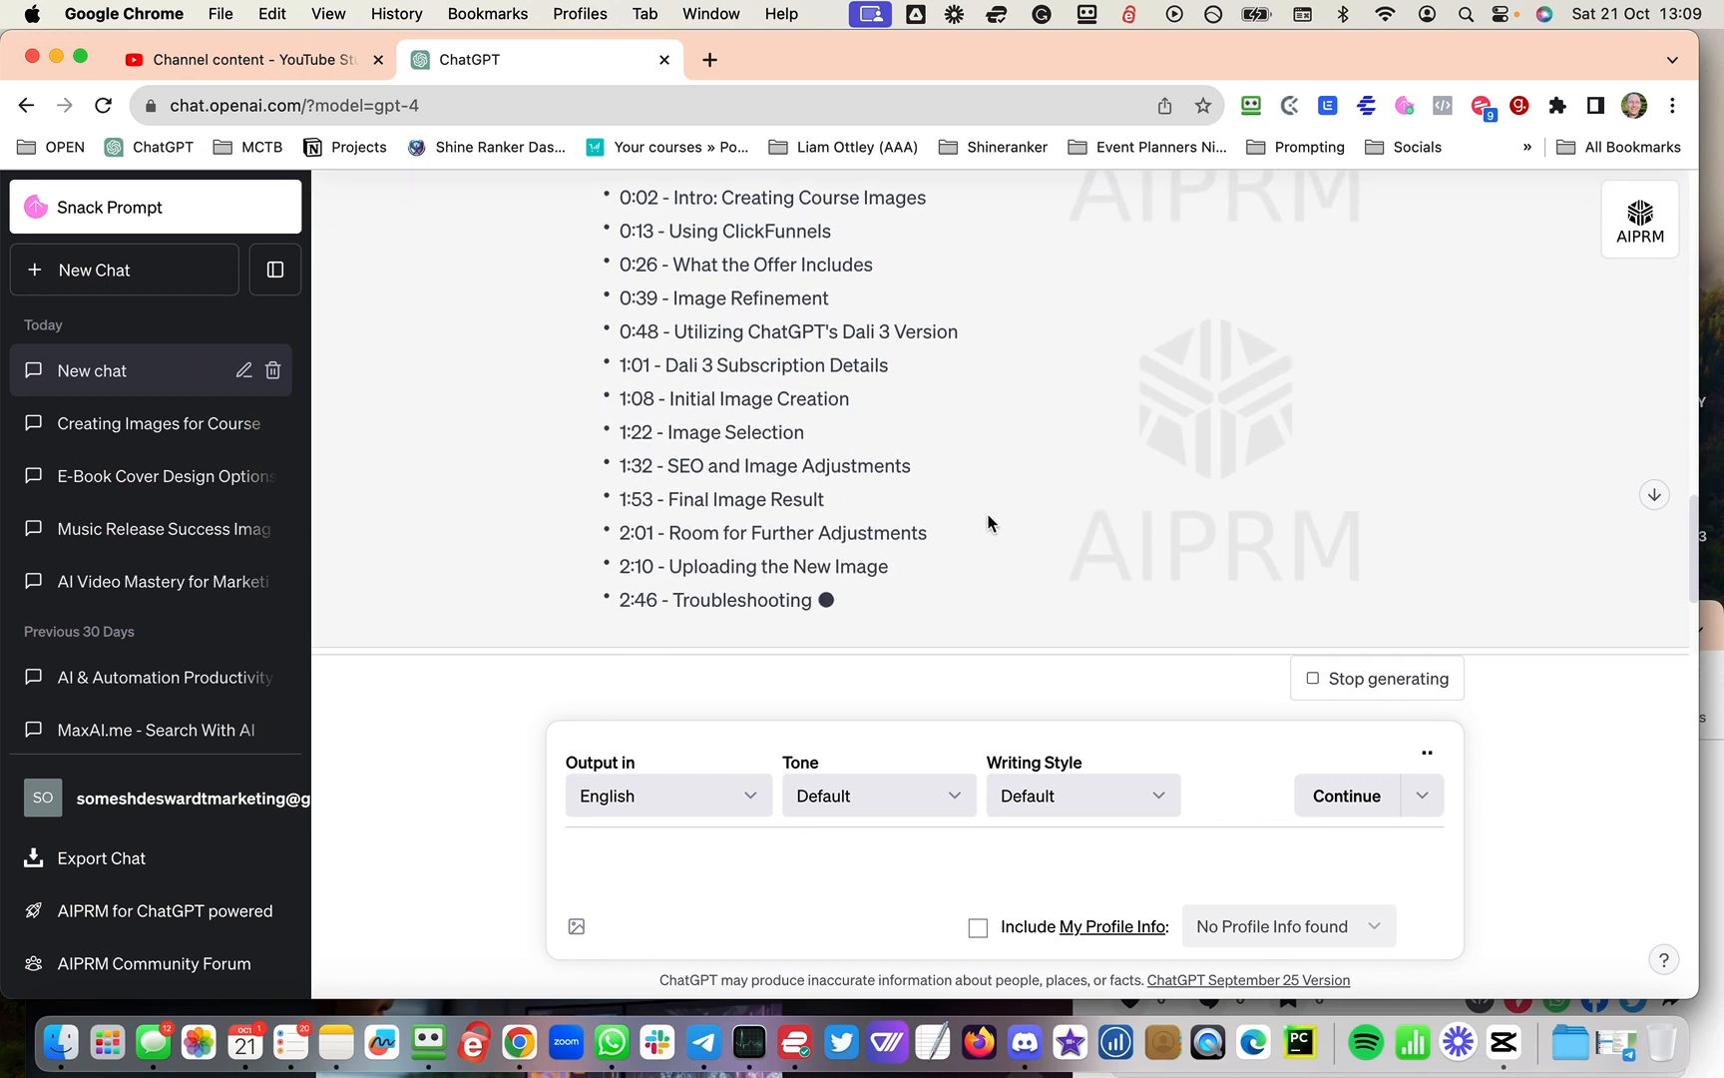
{"action": "scroll", "coordinate": [724, 461], "scroll_direction": "up", "scroll_amount": 3}
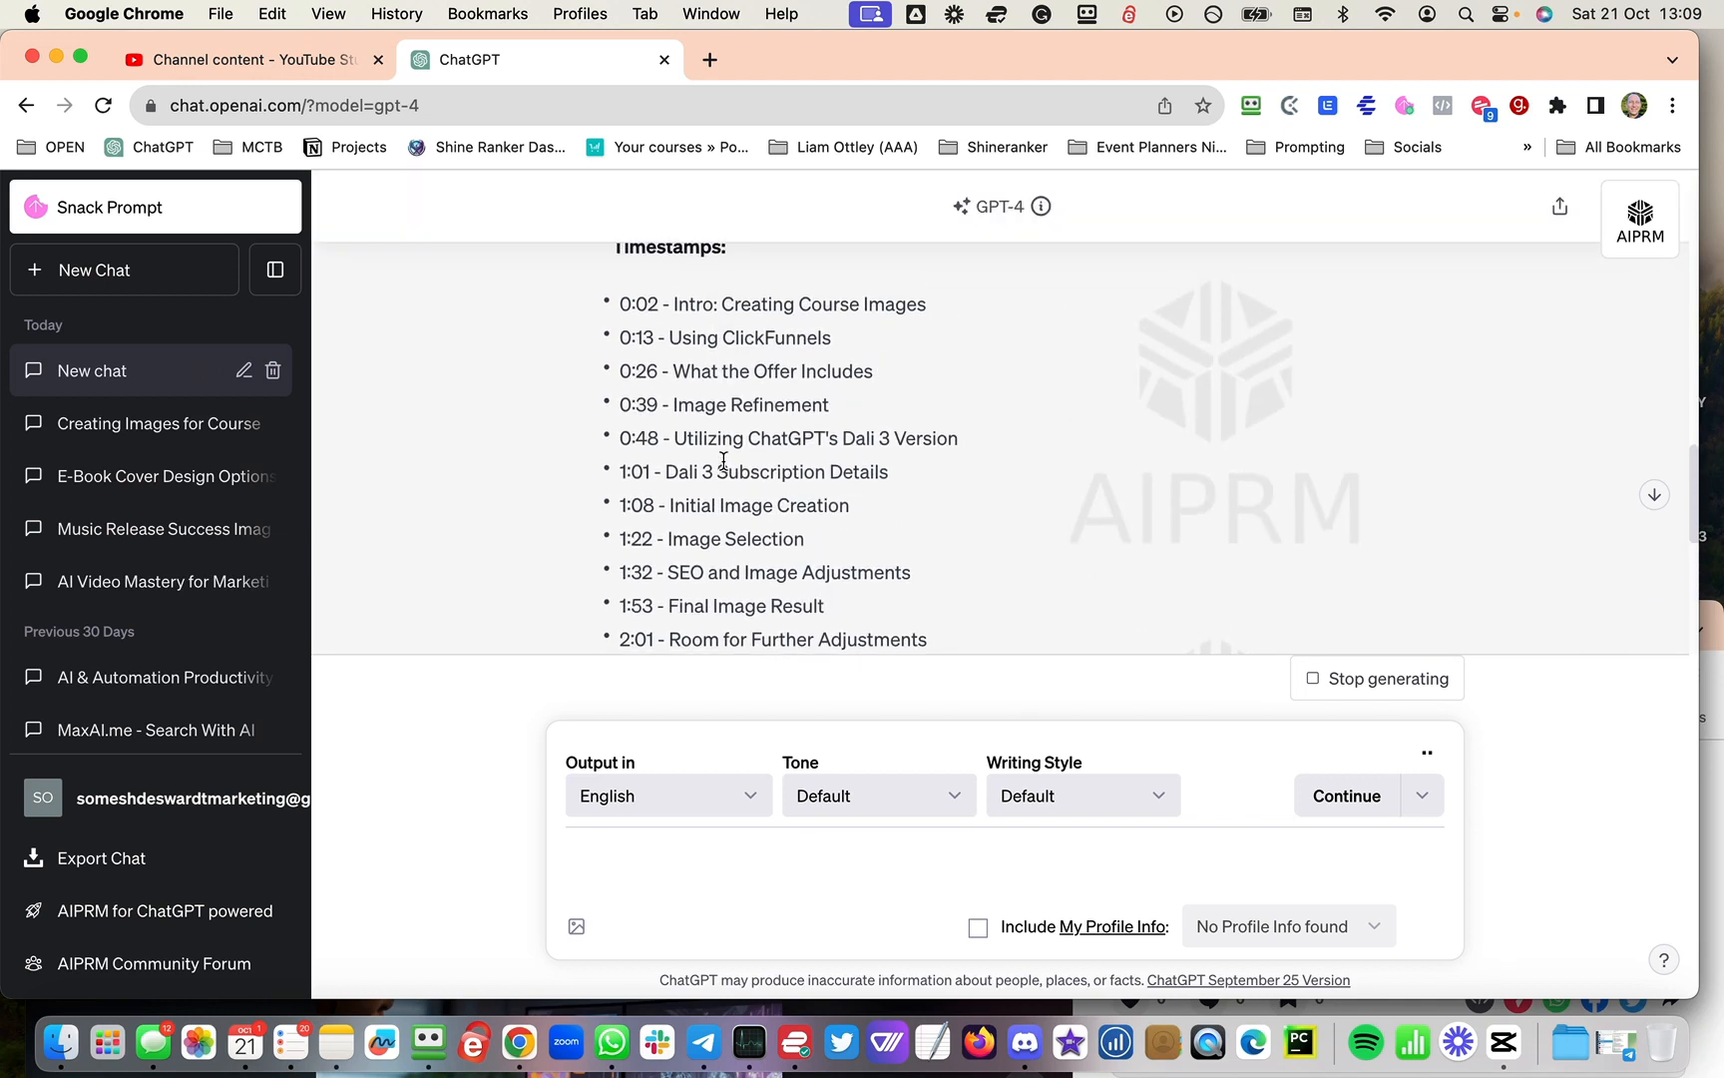
{"action": "scroll", "coordinate": [724, 461], "scroll_direction": "down", "scroll_amount": 4}
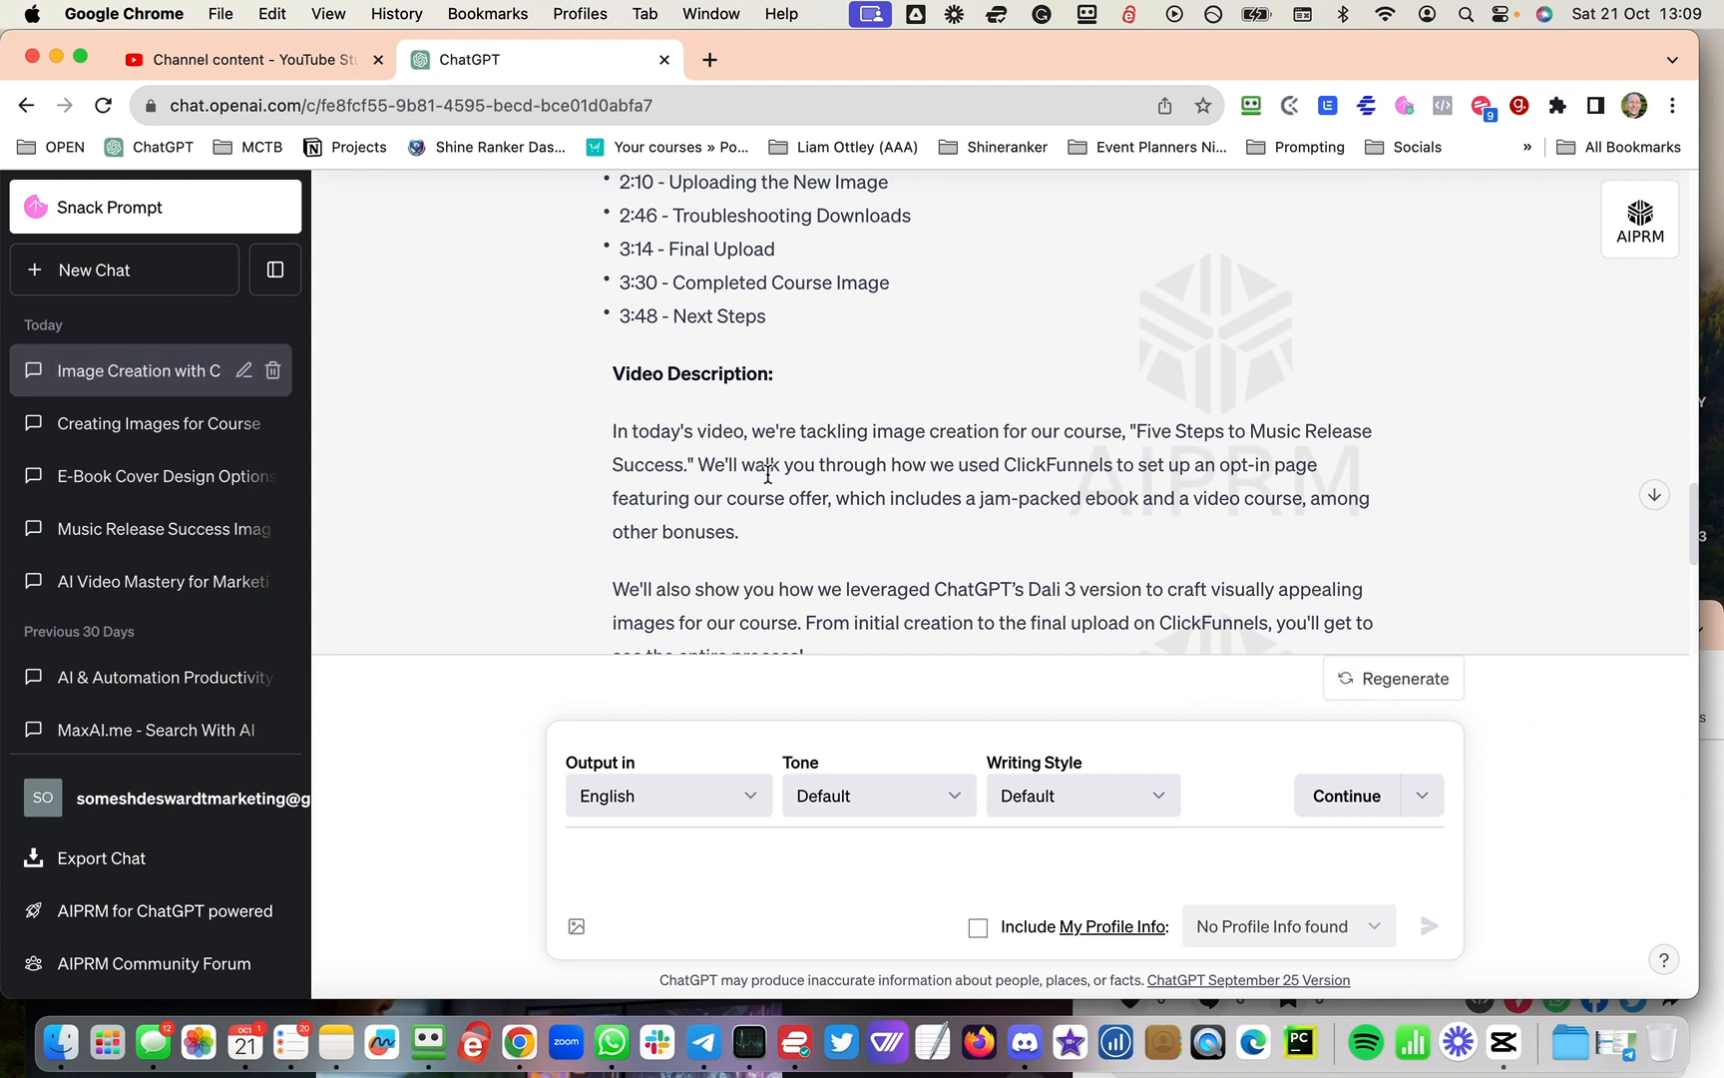
{"action": "scroll", "coordinate": [775, 466], "scroll_direction": "down", "scroll_amount": 2}
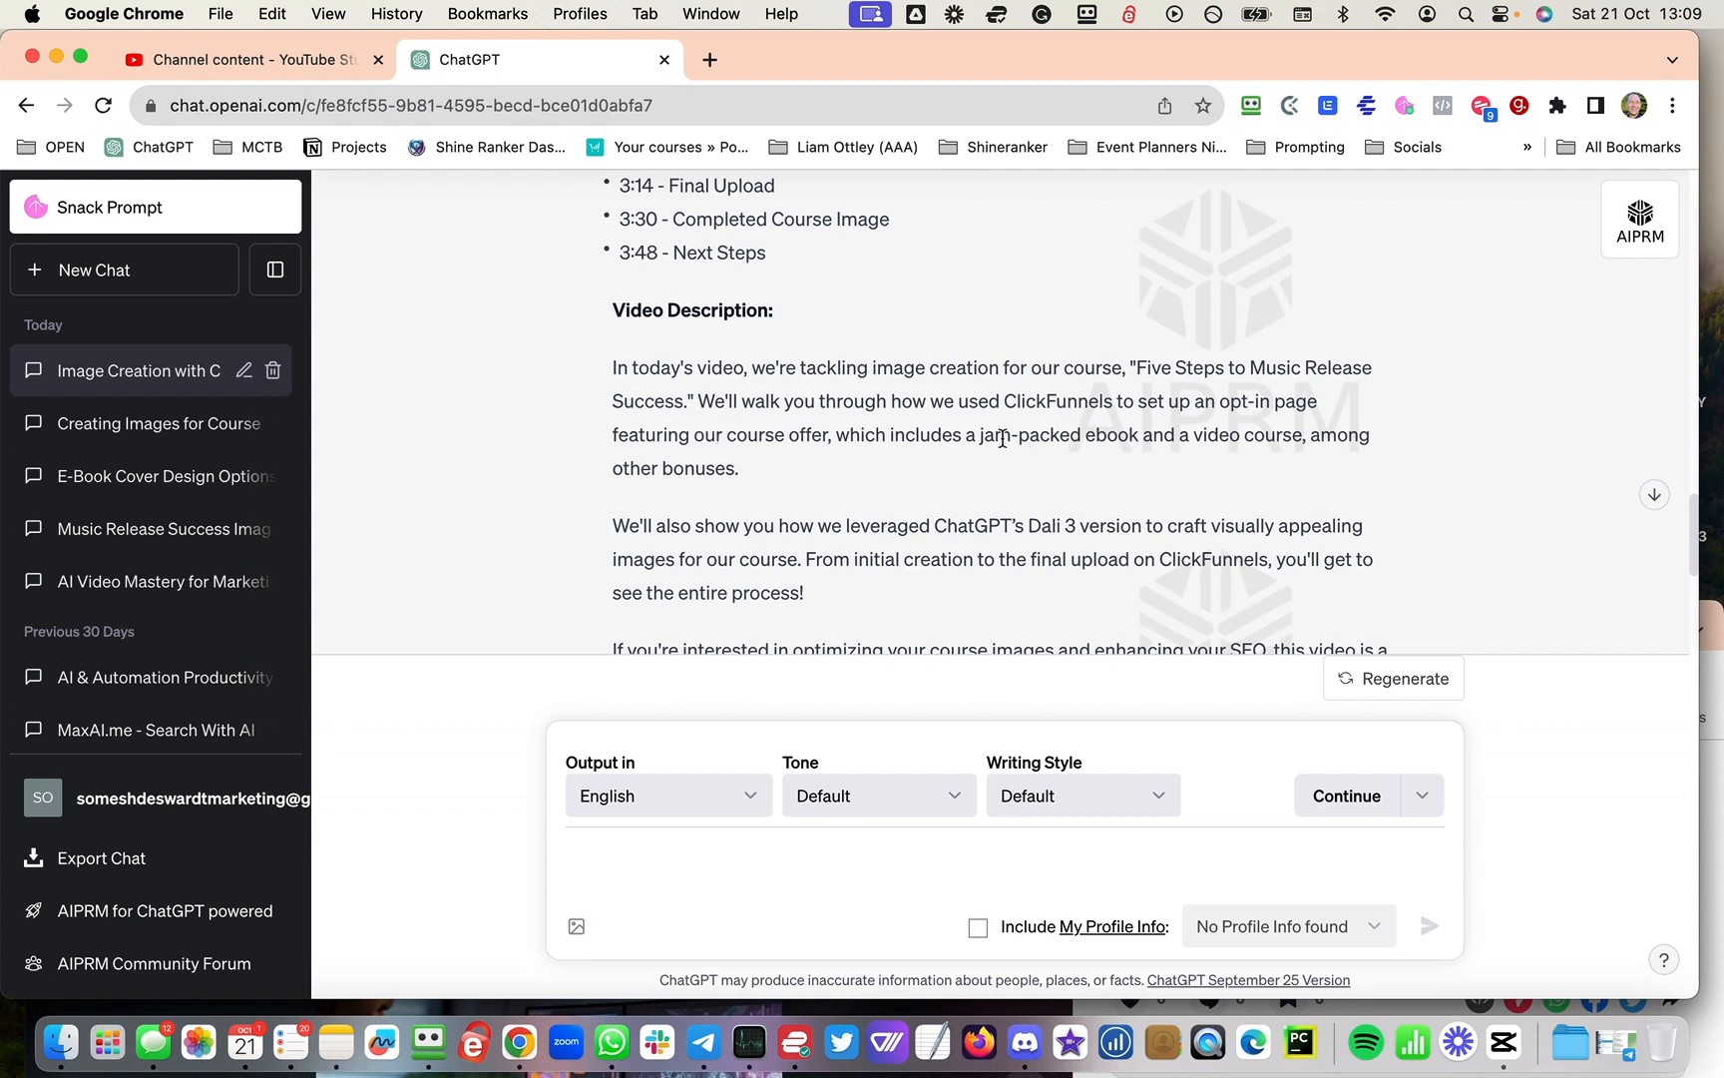
{"action": "scroll", "coordinate": [1248, 436], "scroll_direction": "down", "scroll_amount": 2}
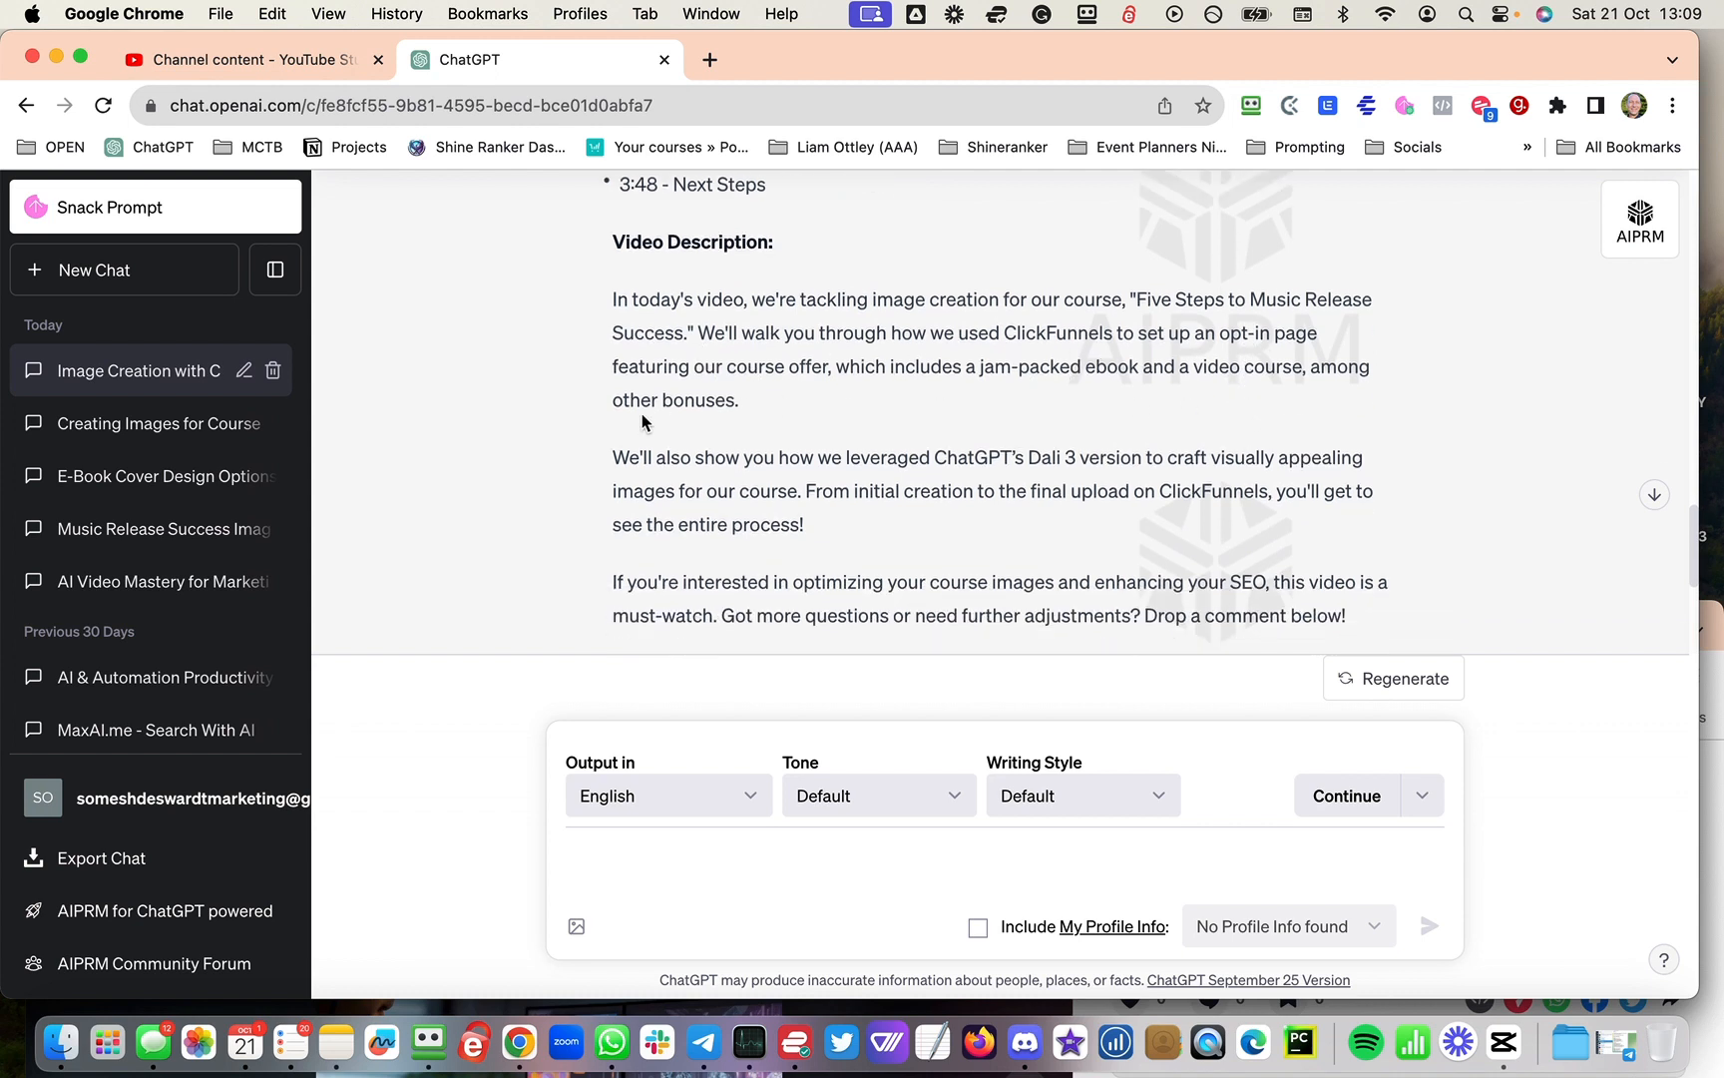
{"action": "scroll", "coordinate": [659, 450], "scroll_direction": "down", "scroll_amount": 2}
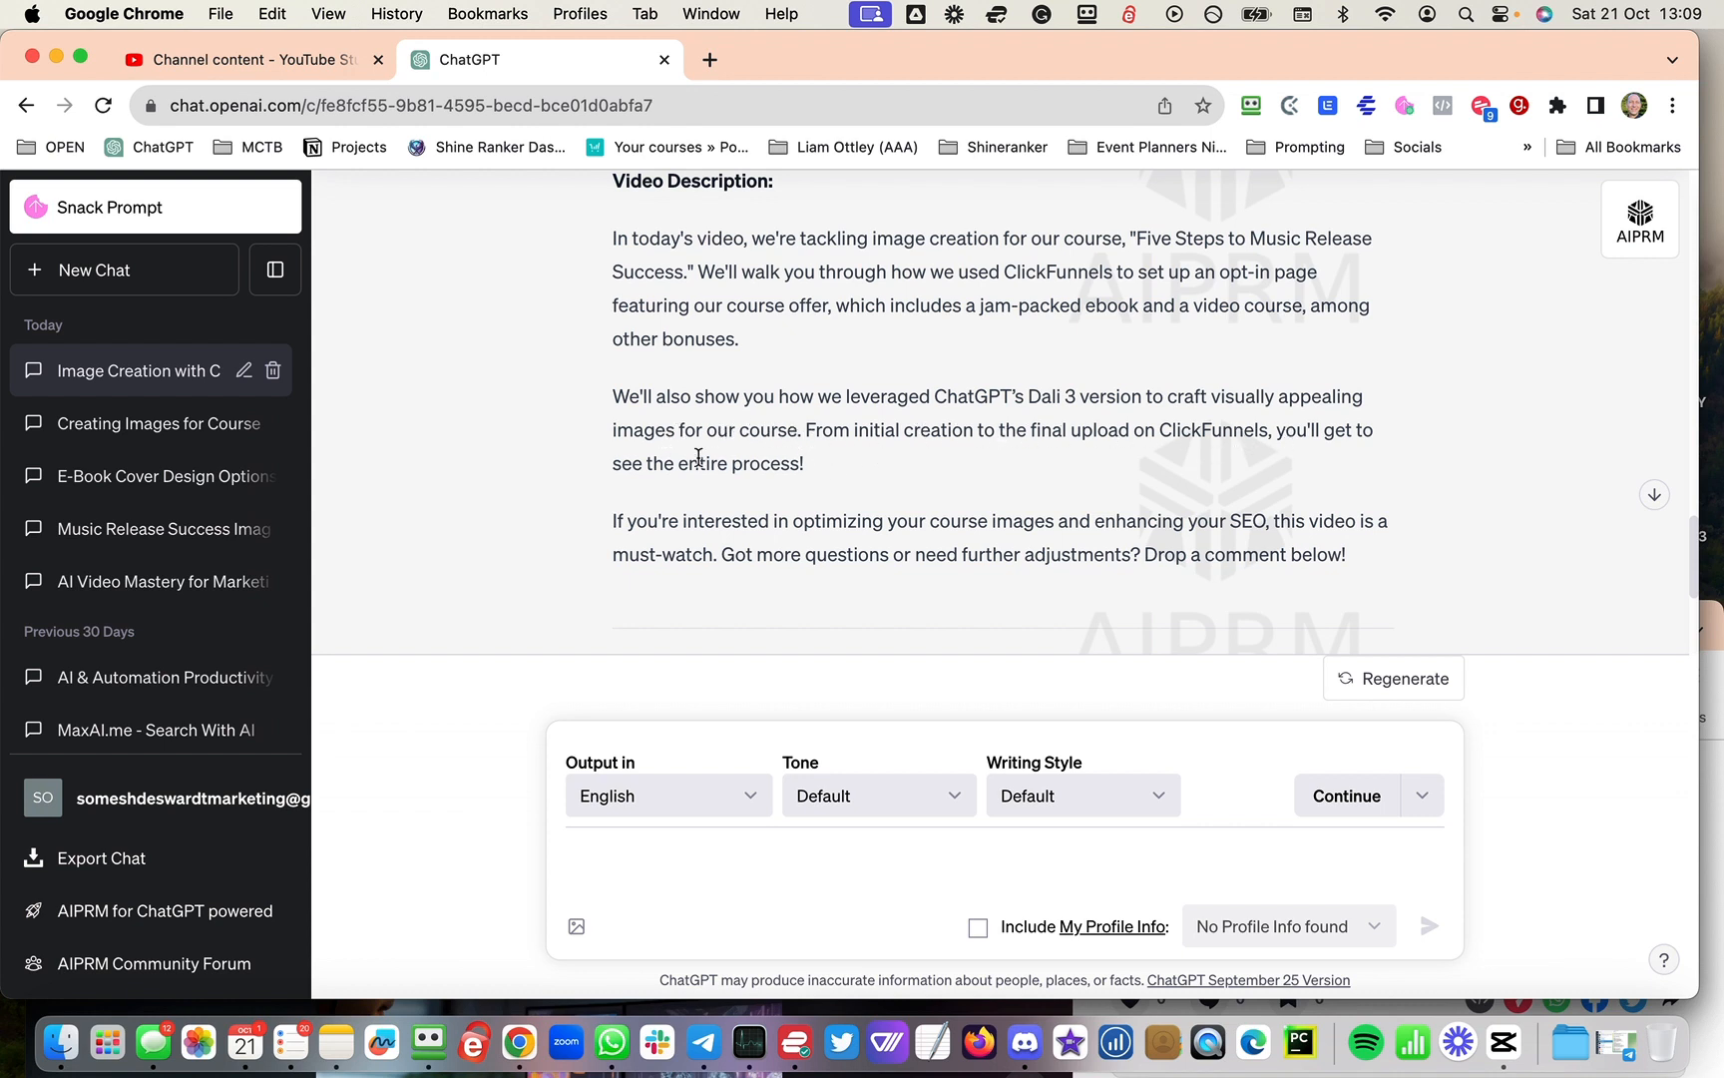
{"action": "scroll", "coordinate": [697, 481], "scroll_direction": "down", "scroll_amount": 2}
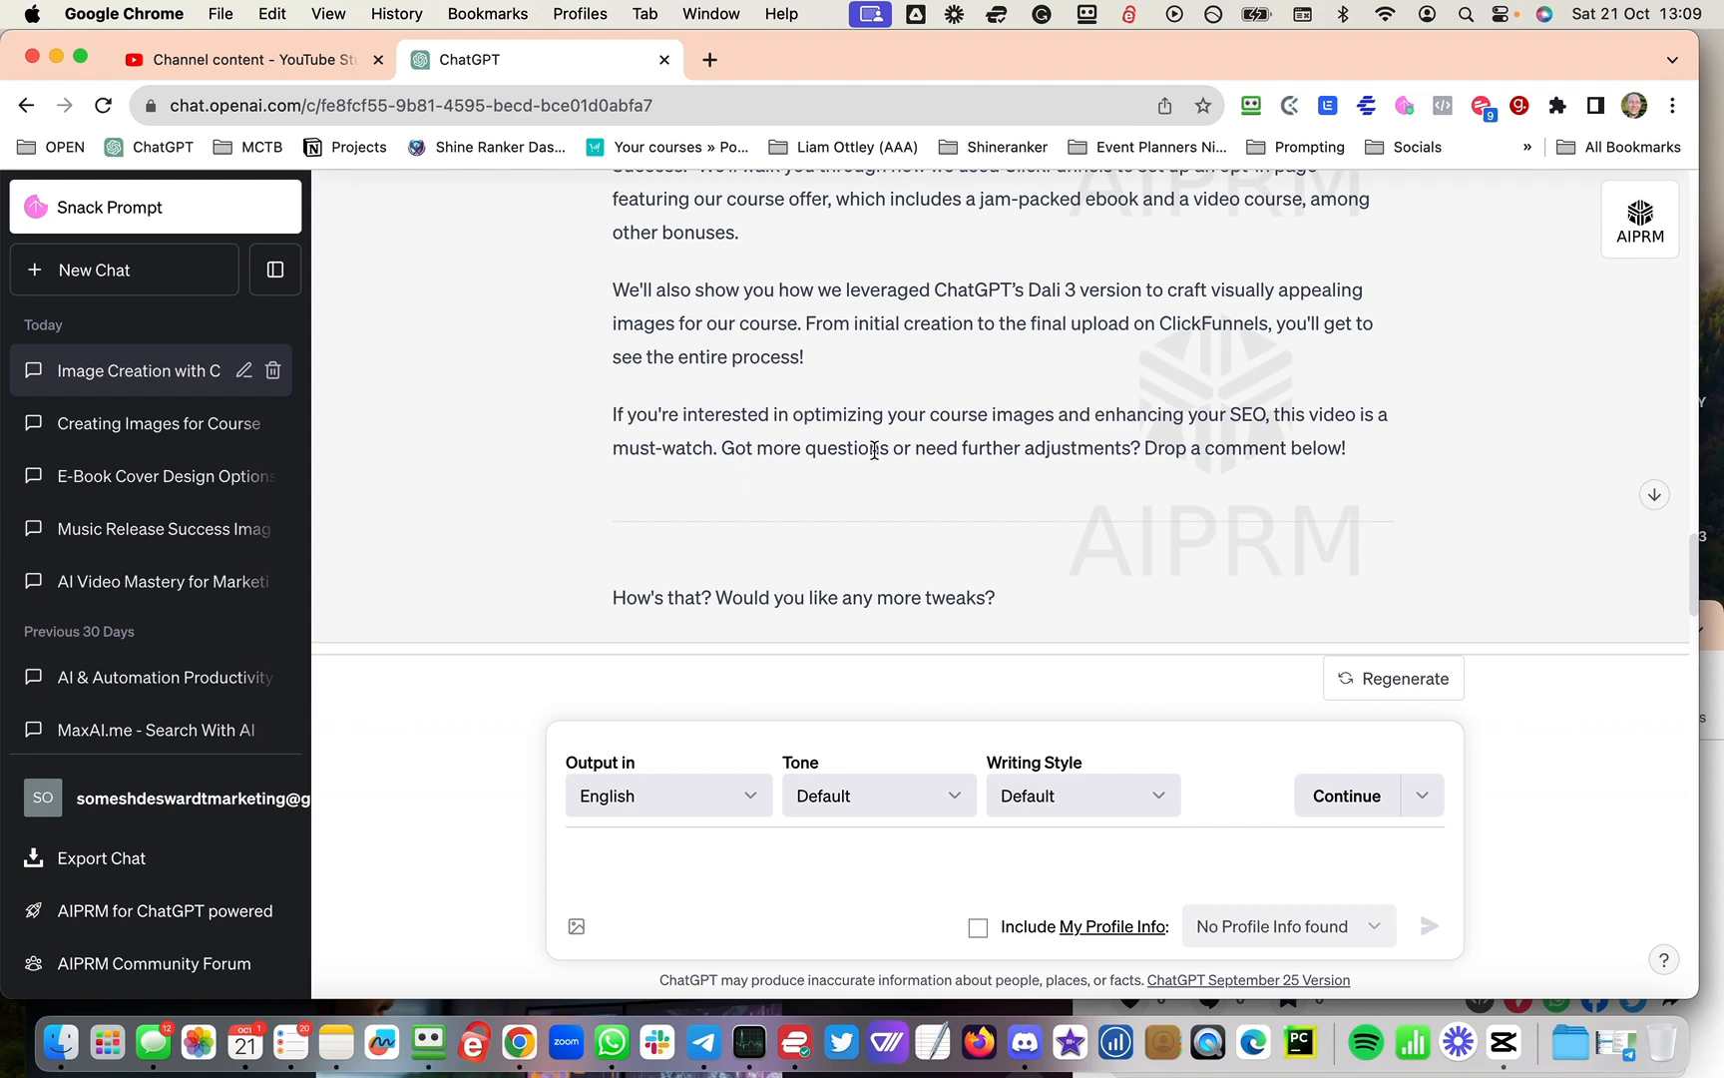
{"action": "scroll", "coordinate": [874, 448], "scroll_direction": "down", "scroll_amount": 4}
{"action": "scroll", "coordinate": [874, 462], "scroll_direction": "up", "scroll_amount": 4}
{"action": "scroll", "coordinate": [874, 461], "scroll_direction": "down", "scroll_amount": 1}
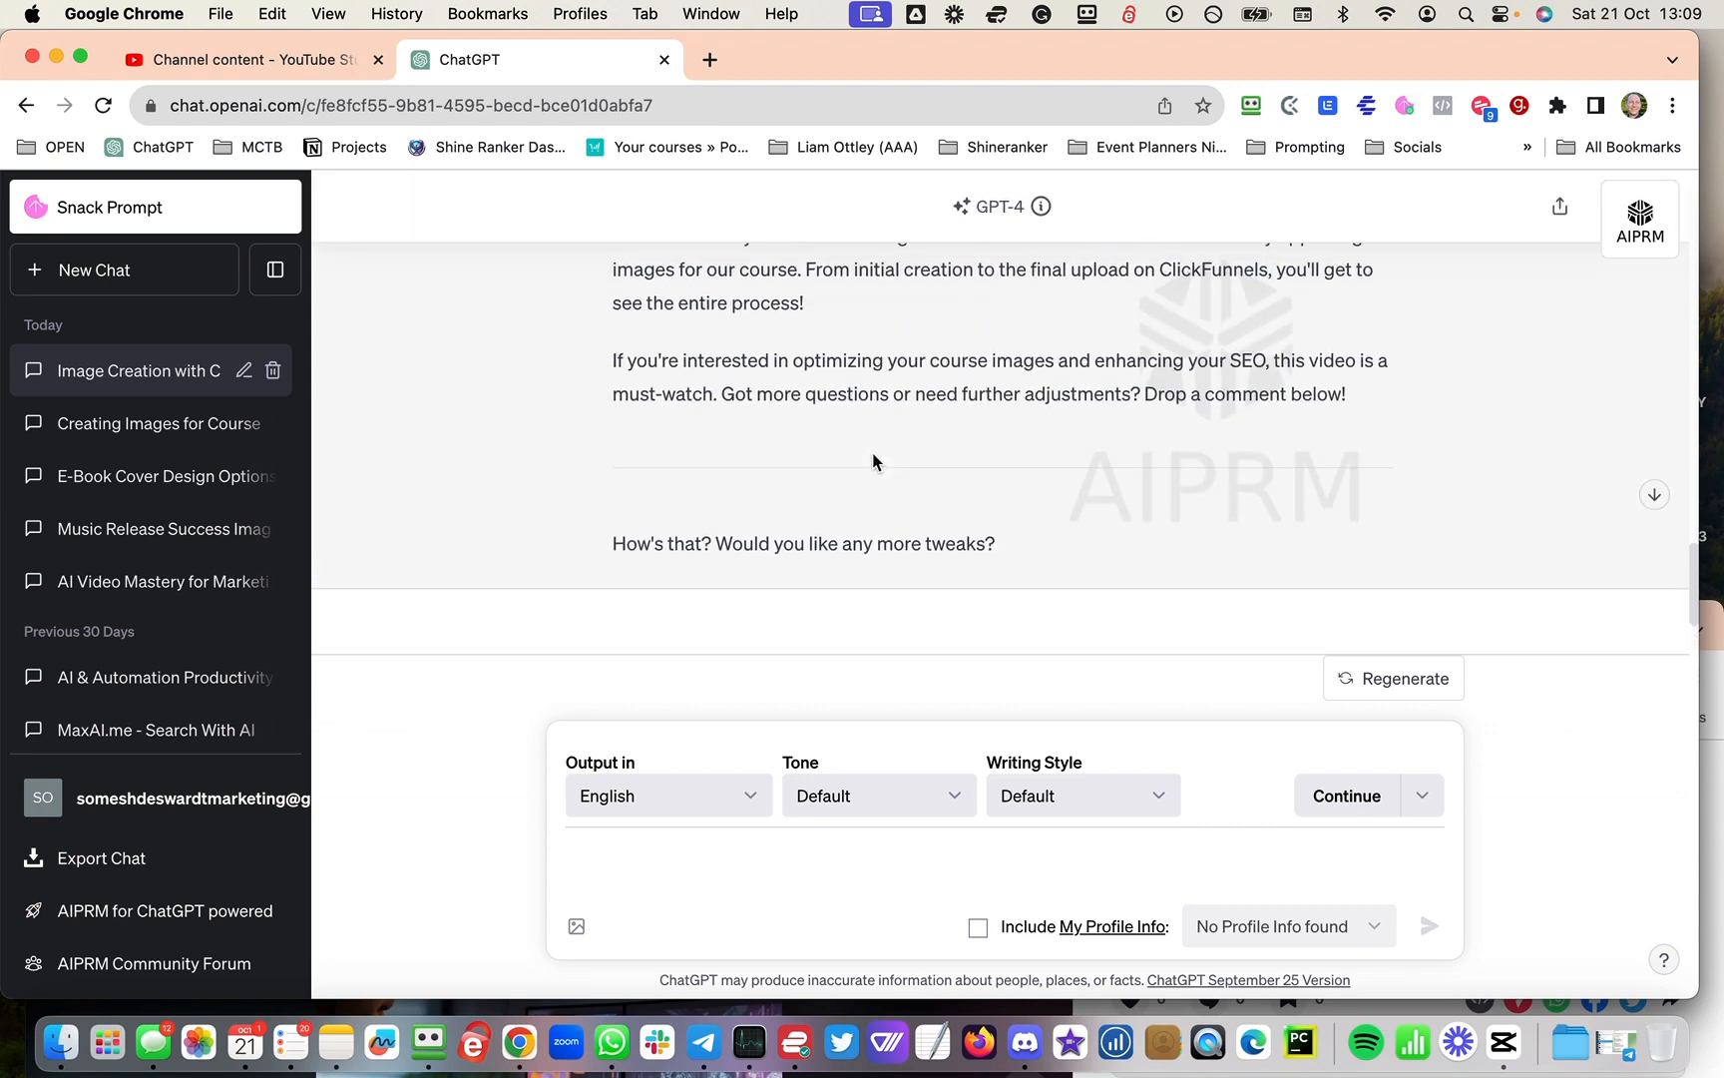
{"action": "scroll", "coordinate": [836, 440], "scroll_direction": "up", "scroll_amount": 1}
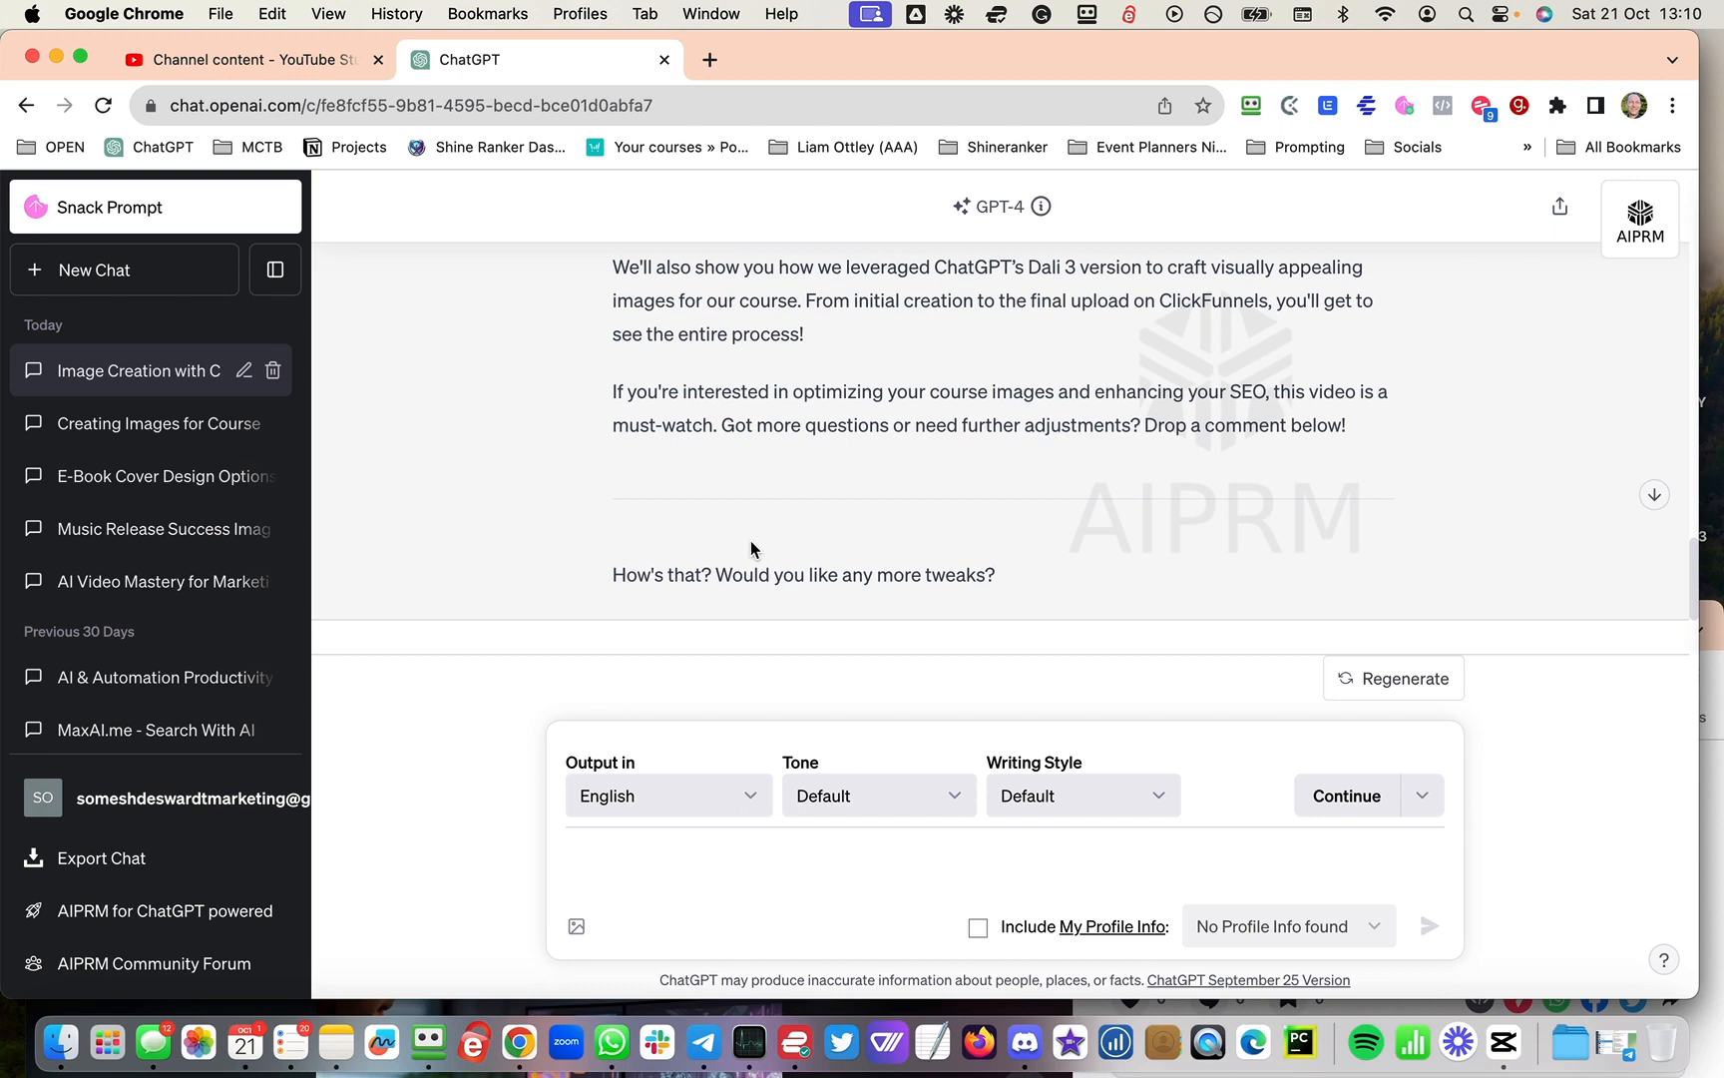
Step: Copy the three Video Description paragraphs from the reply into the video's description in YouTube Studio
{"action": "scroll", "coordinate": [745, 552], "scroll_direction": "up", "scroll_amount": 5}
{"action": "scroll", "coordinate": [745, 553], "scroll_direction": "down", "scroll_amount": 2}
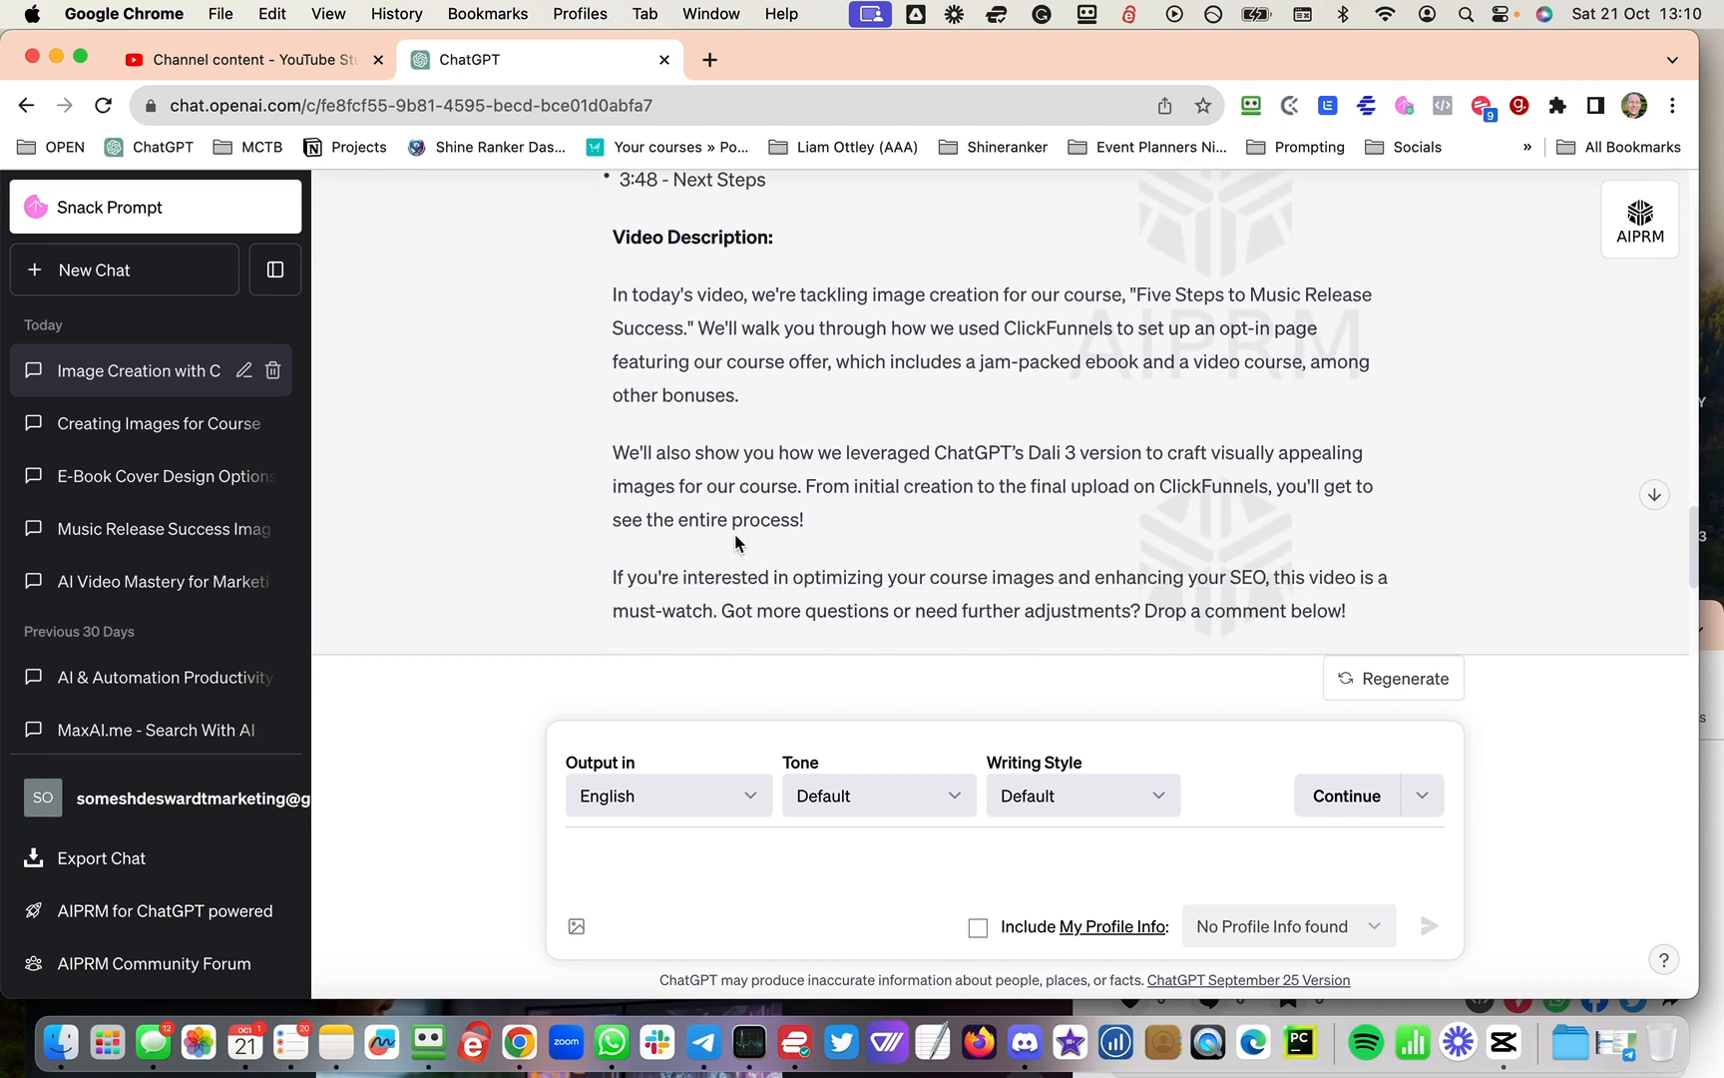
{"action": "left_click_drag", "start_coordinate": [608, 297], "coordinate": [973, 295]}
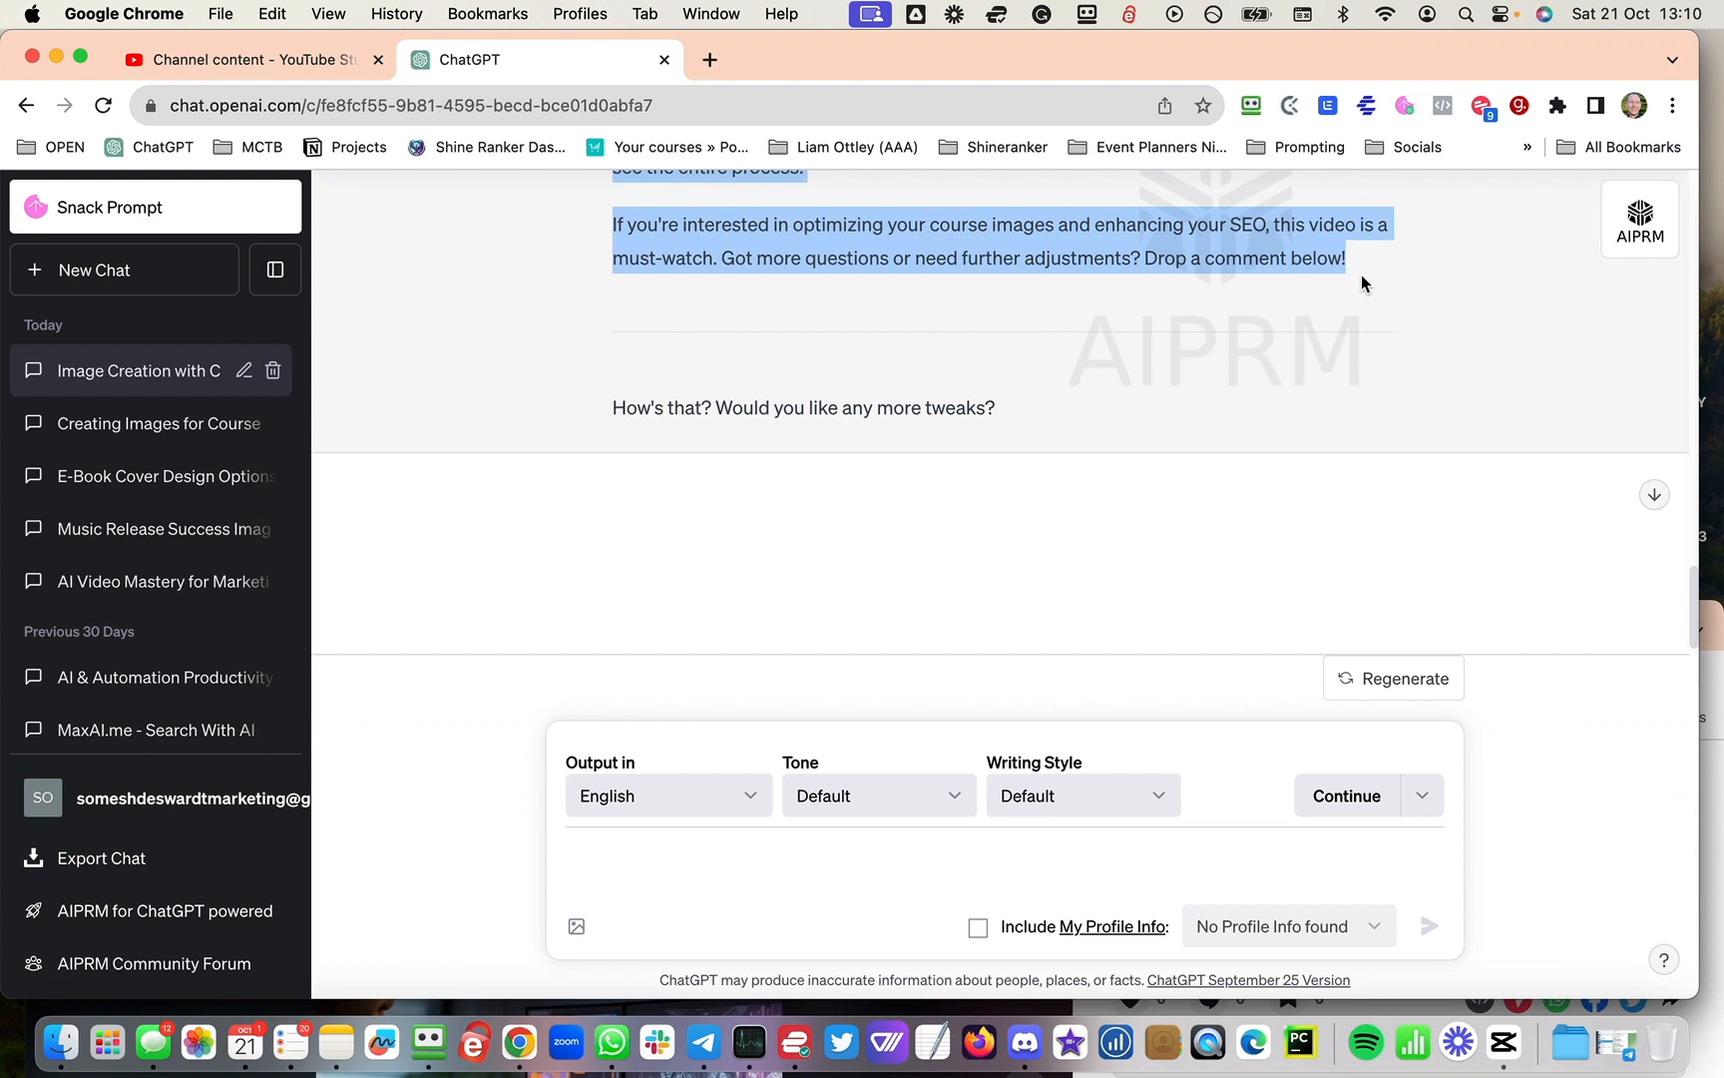
{"action": "left_click", "coordinate": [296, 59]}
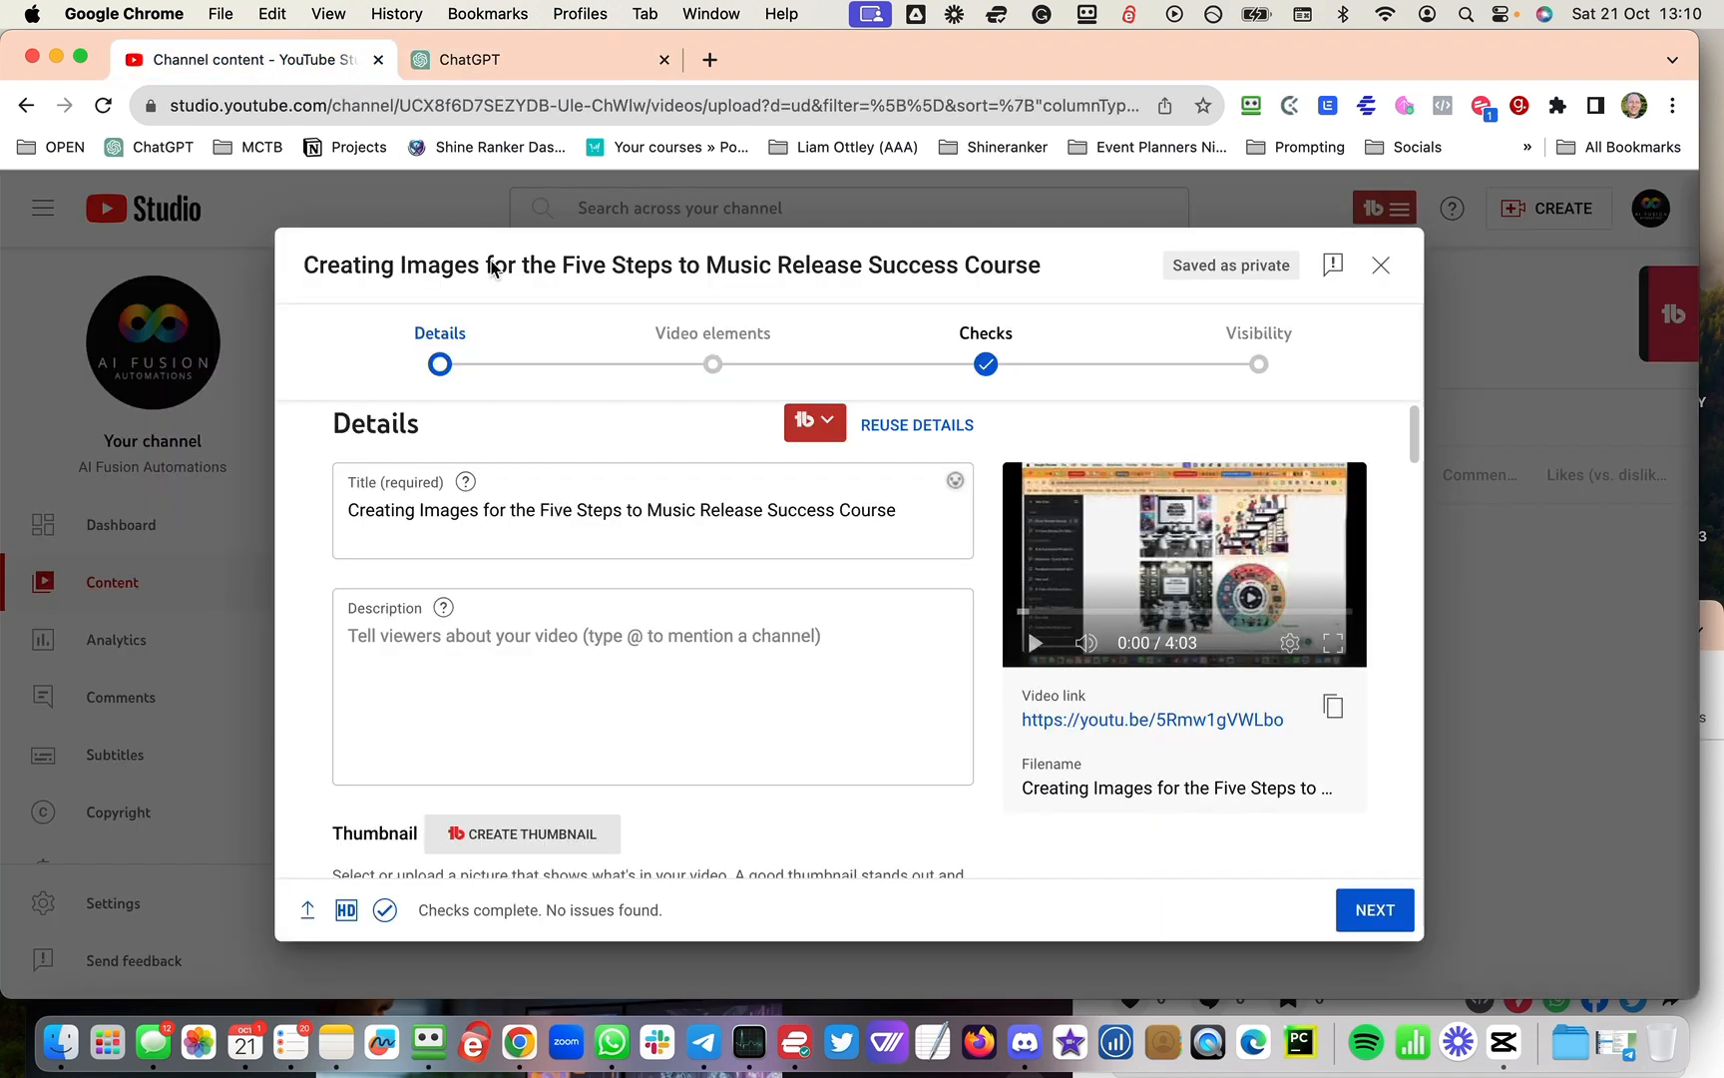
{"action": "left_click", "coordinate": [646, 642]}
{"action": "key", "text": "super+v"}
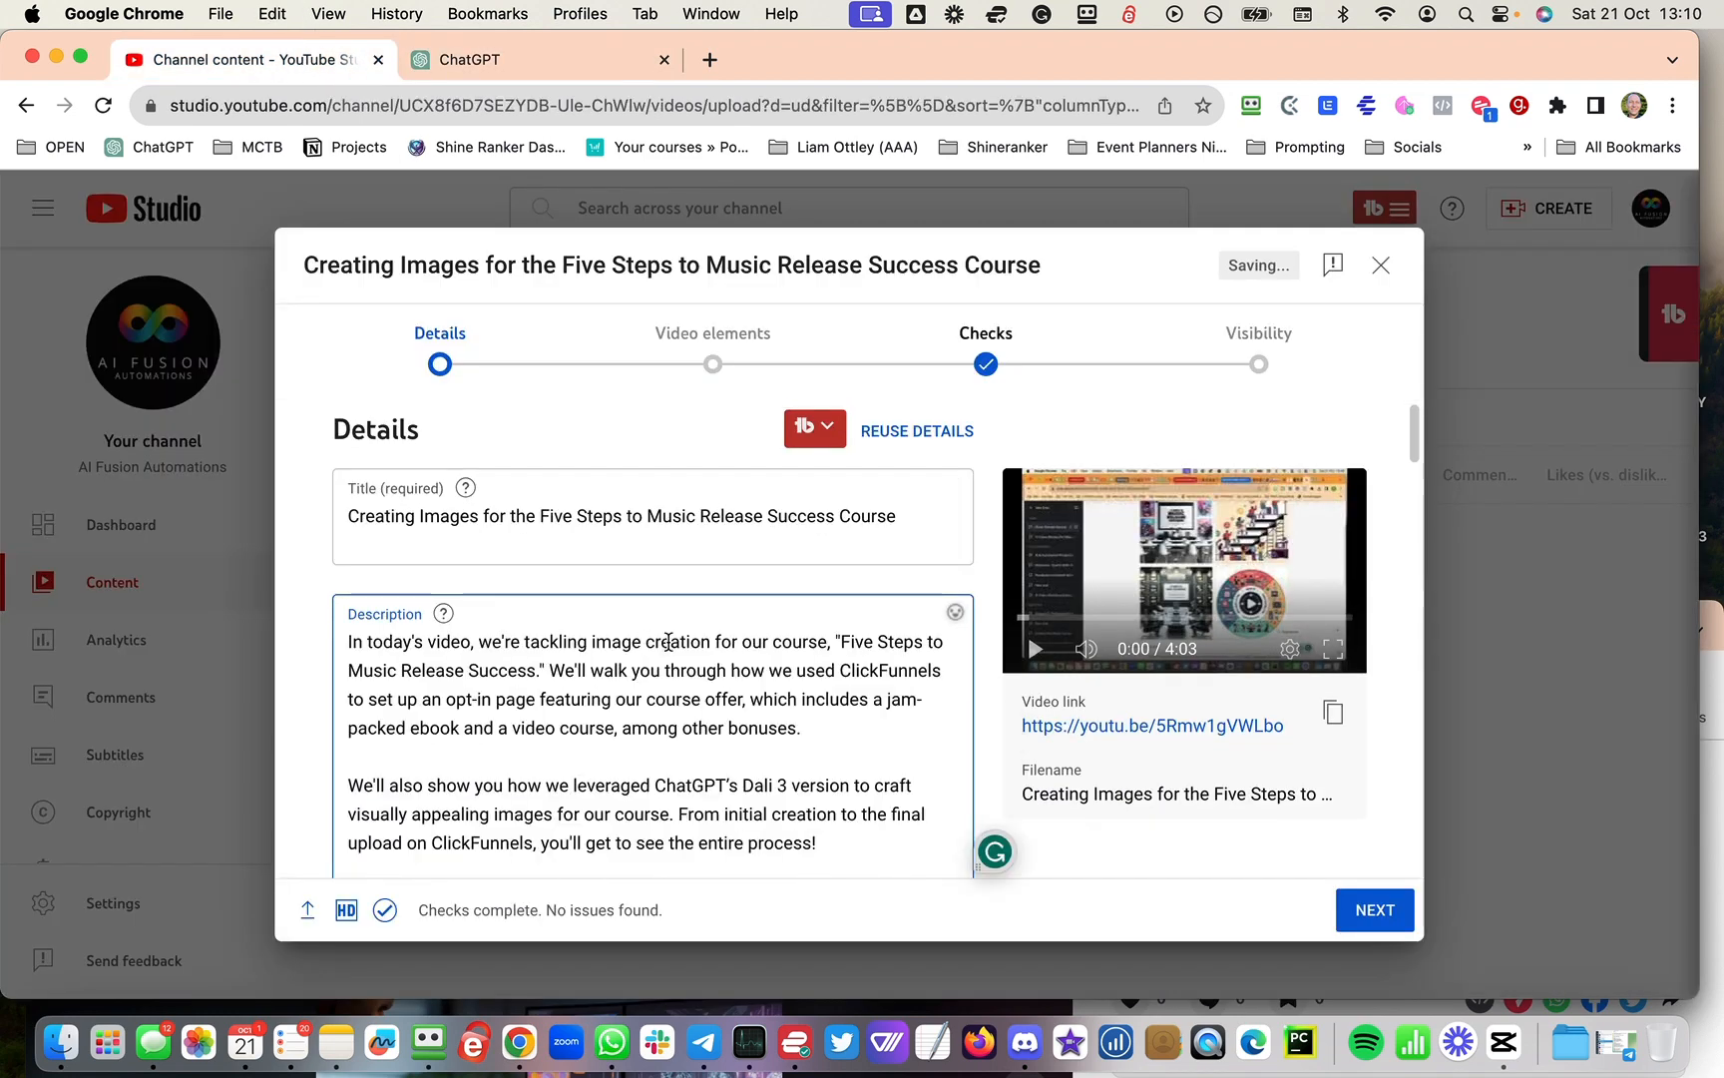
Step: Return to ChatGPT and send the request "please write 5 youtube video titles for my video?"
{"action": "left_click", "coordinate": [550, 68]}
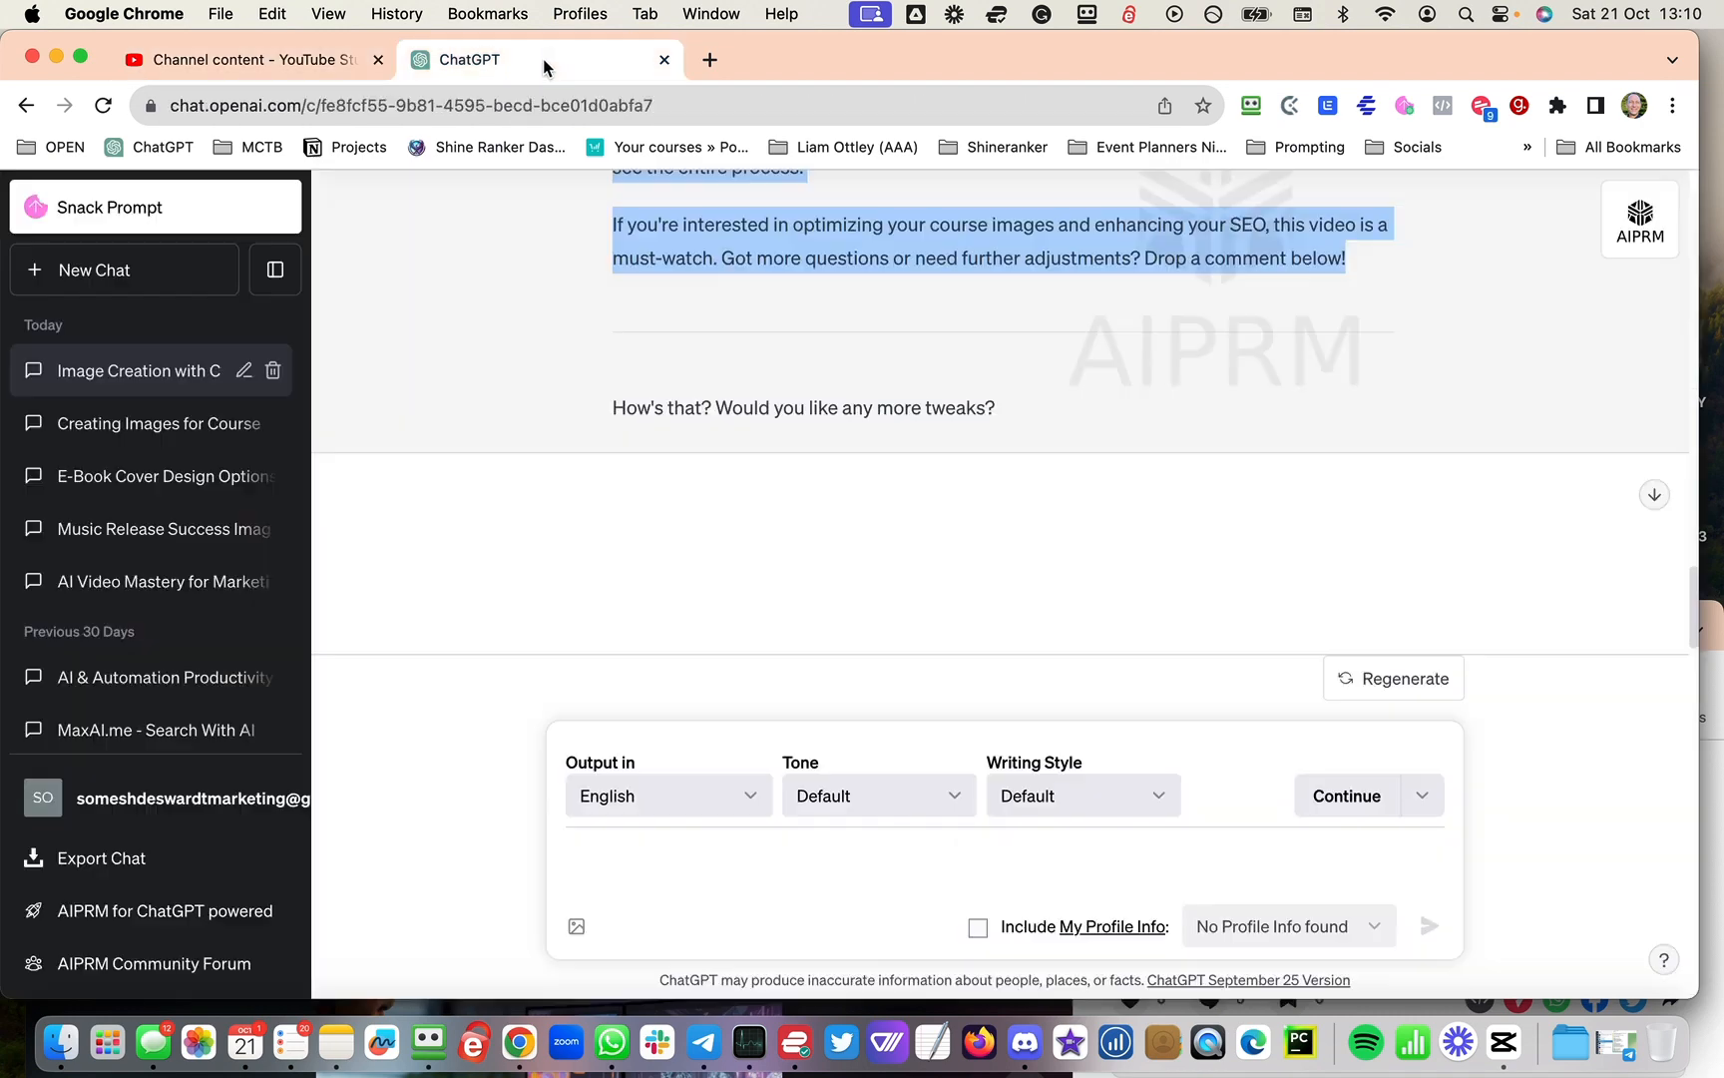
{"action": "left_click", "coordinate": [712, 858]}
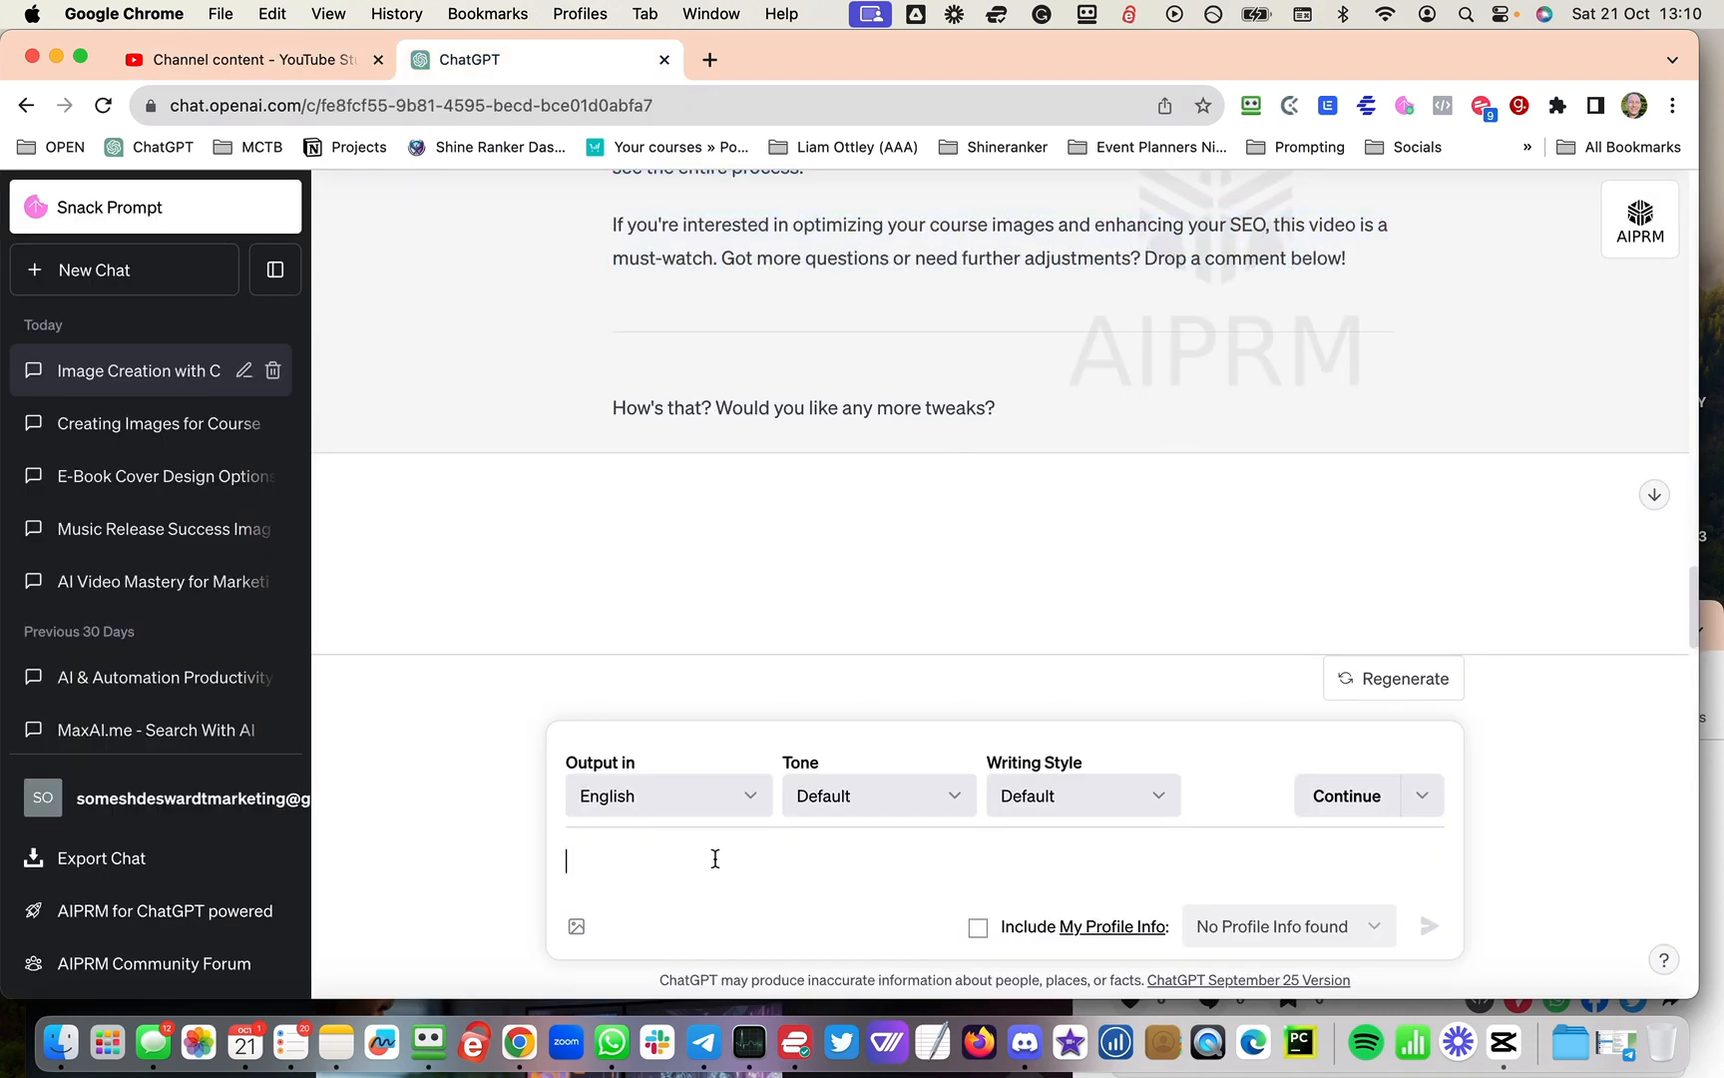
{"action": "type", "text": "please "}
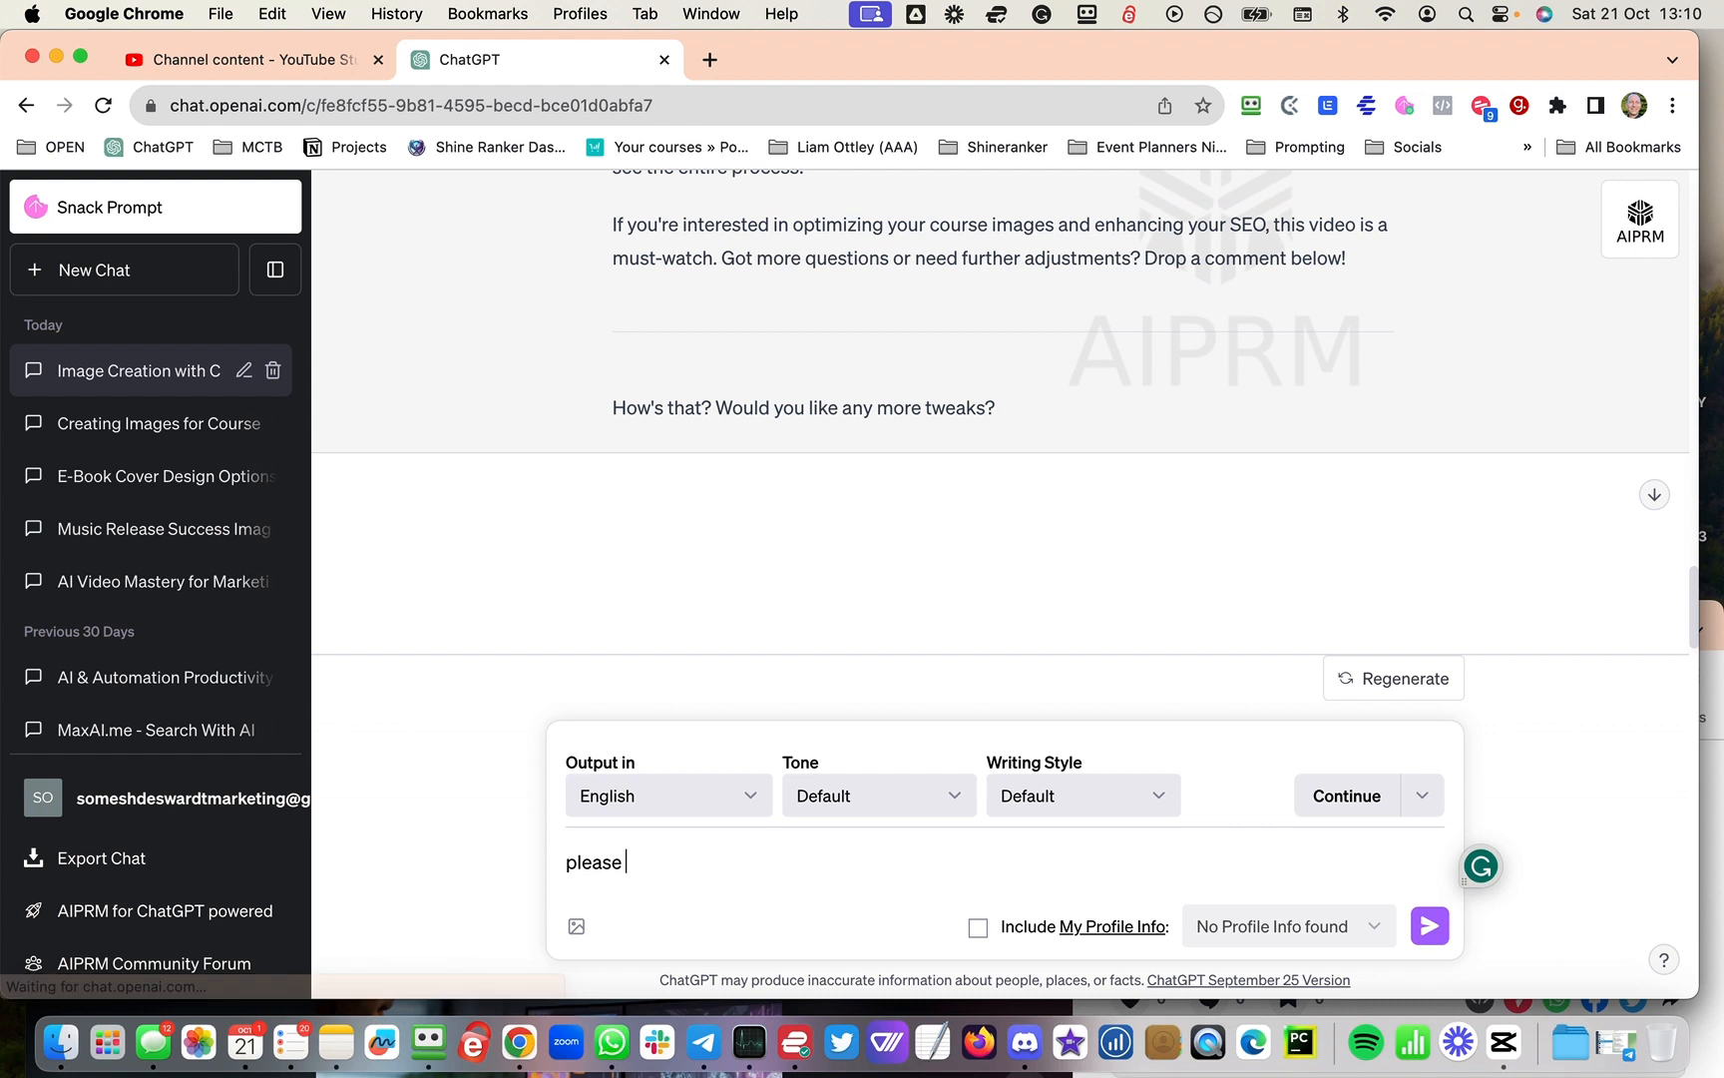
{"action": "type", "text": "write 5"}
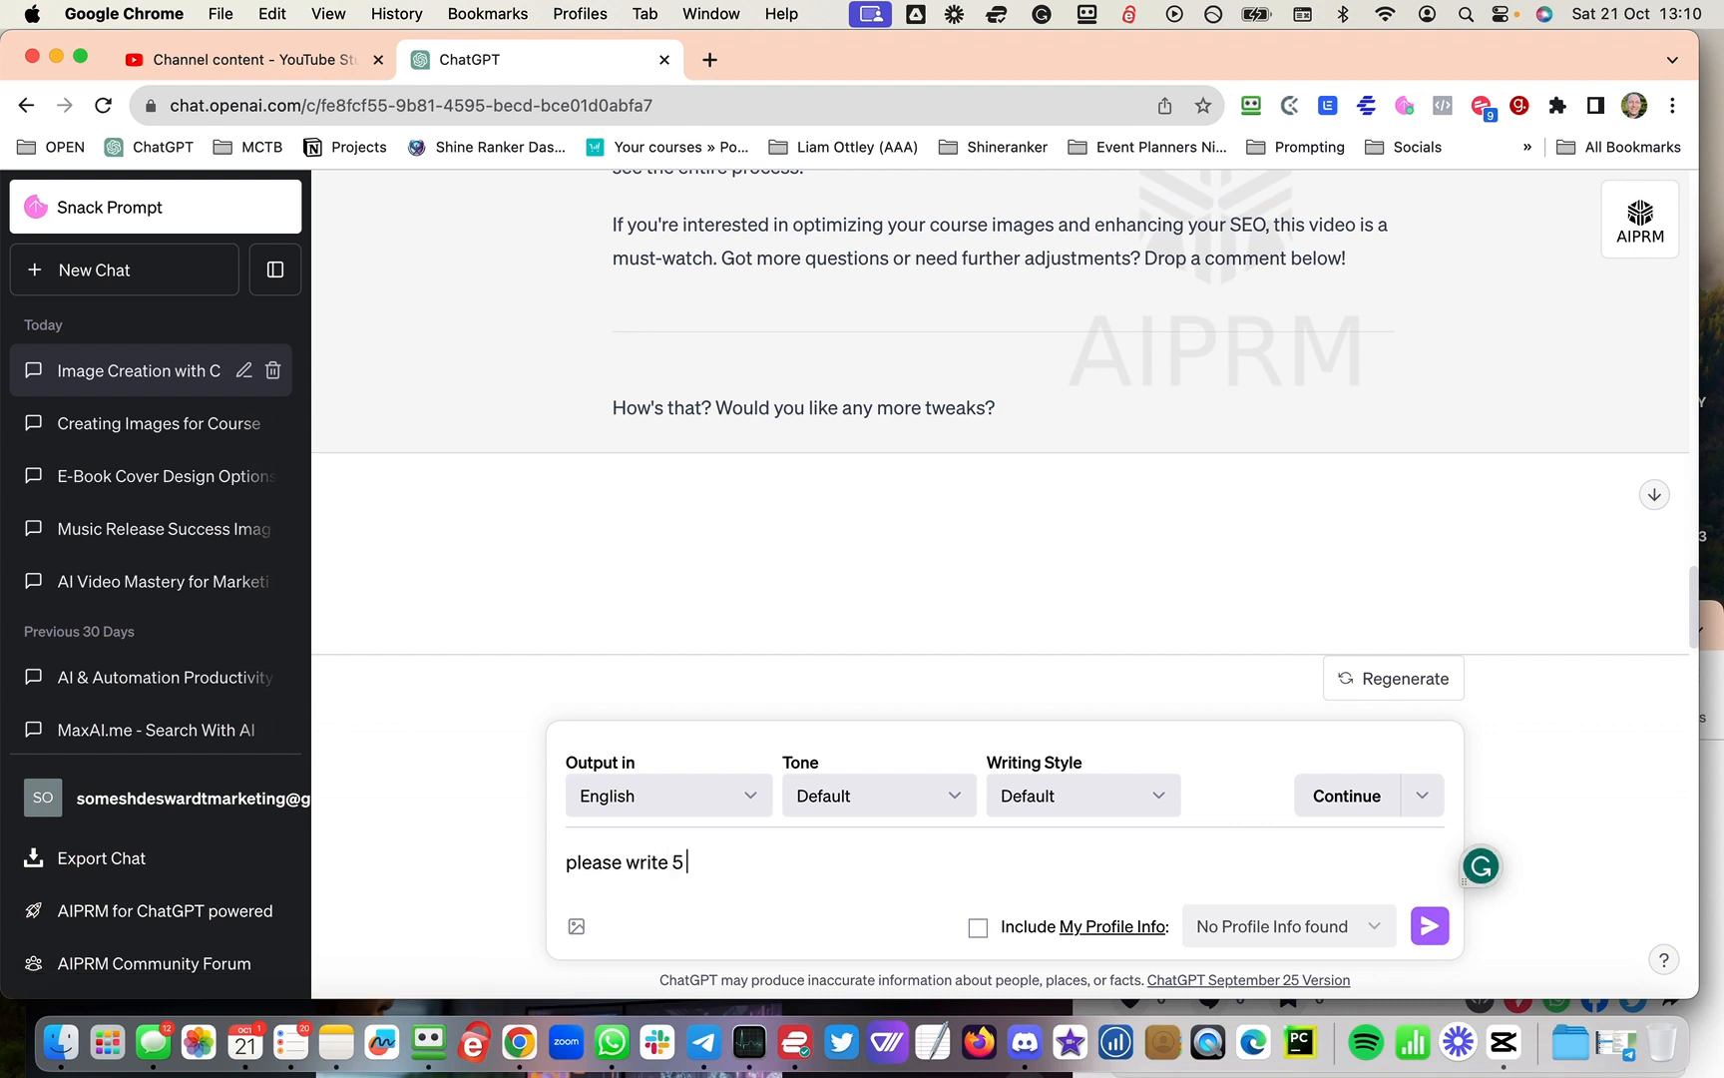
{"action": "type", "text": " you"}
{"action": "key", "text": "BackSpace"}
{"action": "key", "text": "BackSpace"}
{"action": "key", "text": "BackSpace"}
{"action": "type", "text": "youtube video titles for my video?"}
{"action": "key", "text": "Return"}
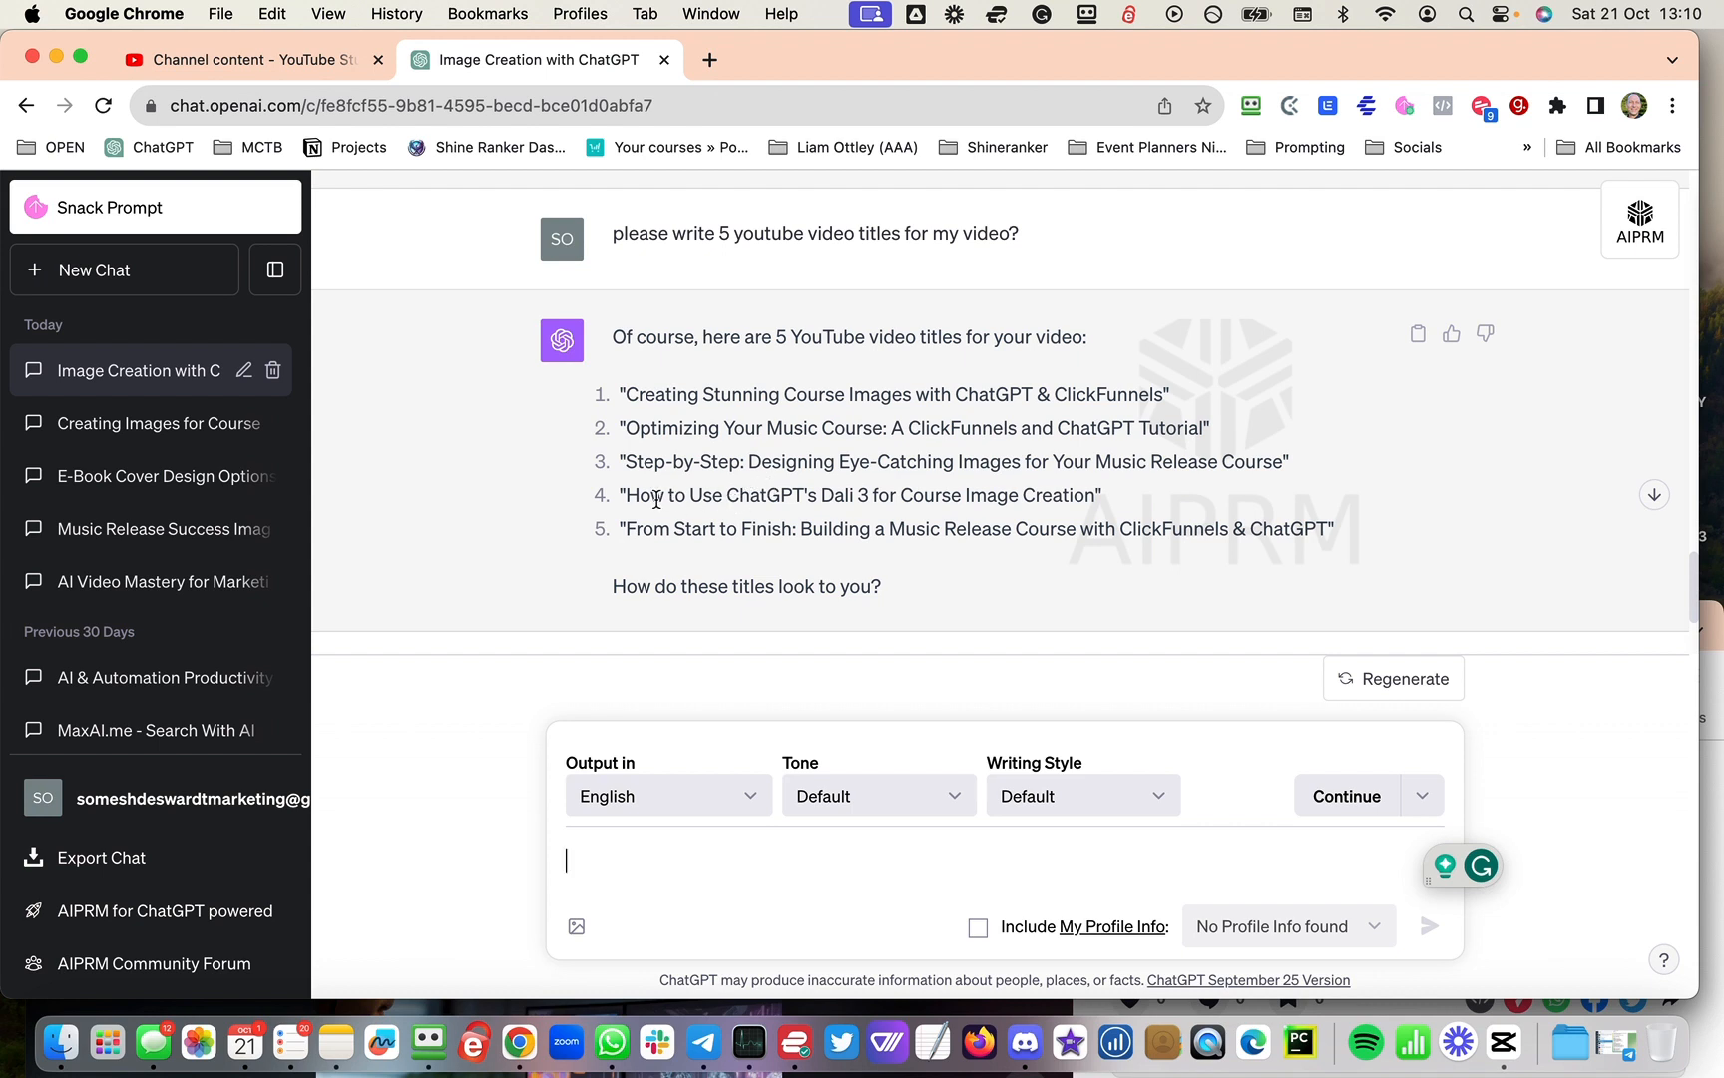
Step: Replace the video's title in YouTube Studio with ChatGPT's suggestion "How to Use ChatGPT's Dali 3 for Course Image Creation", without quotation marks
{"action": "left_click_drag", "start_coordinate": [625, 497], "coordinate": [1091, 498]}
{"action": "key", "text": "super+c"}
{"action": "left_click", "coordinate": [326, 70]}
{"action": "left_click", "coordinate": [631, 513]}
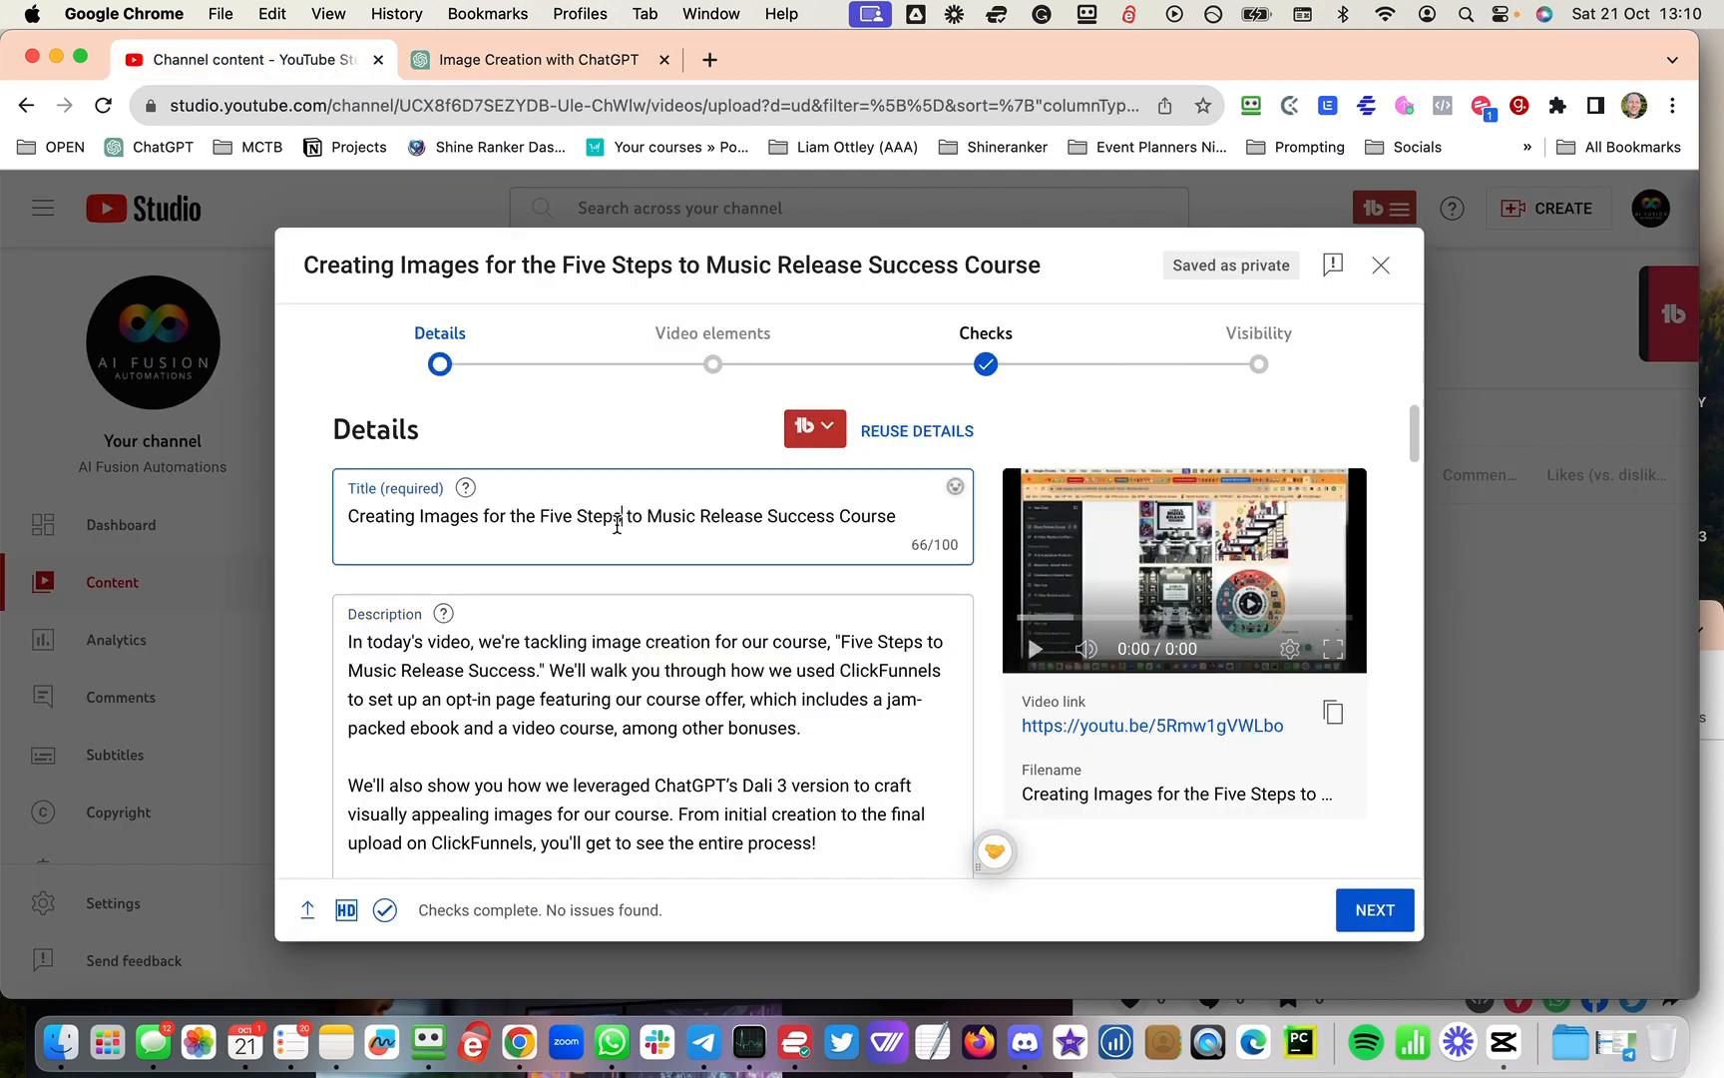
{"action": "key", "text": "super+a"}
{"action": "key", "text": "super+v"}
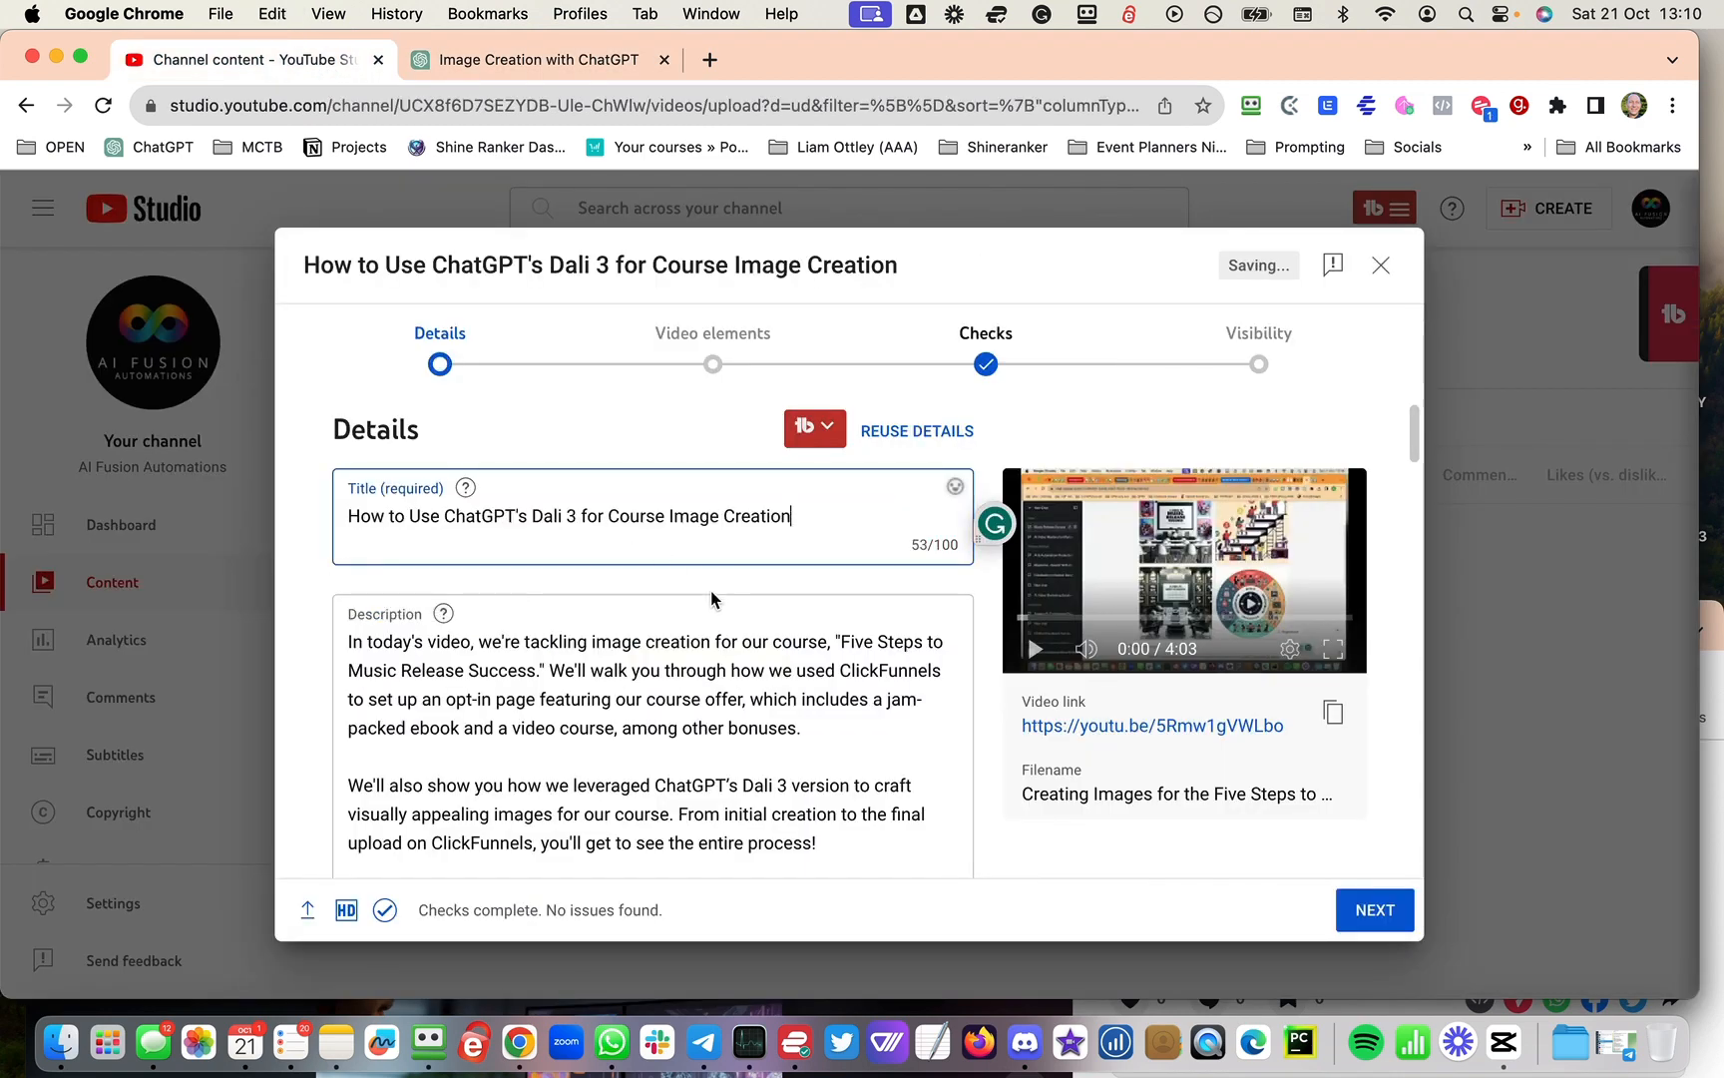
Step: Check the video's thumbnail section in YouTube Studio, then switch to ChatGPT and start a new chat
{"action": "scroll", "coordinate": [738, 627], "scroll_direction": "down", "scroll_amount": 5}
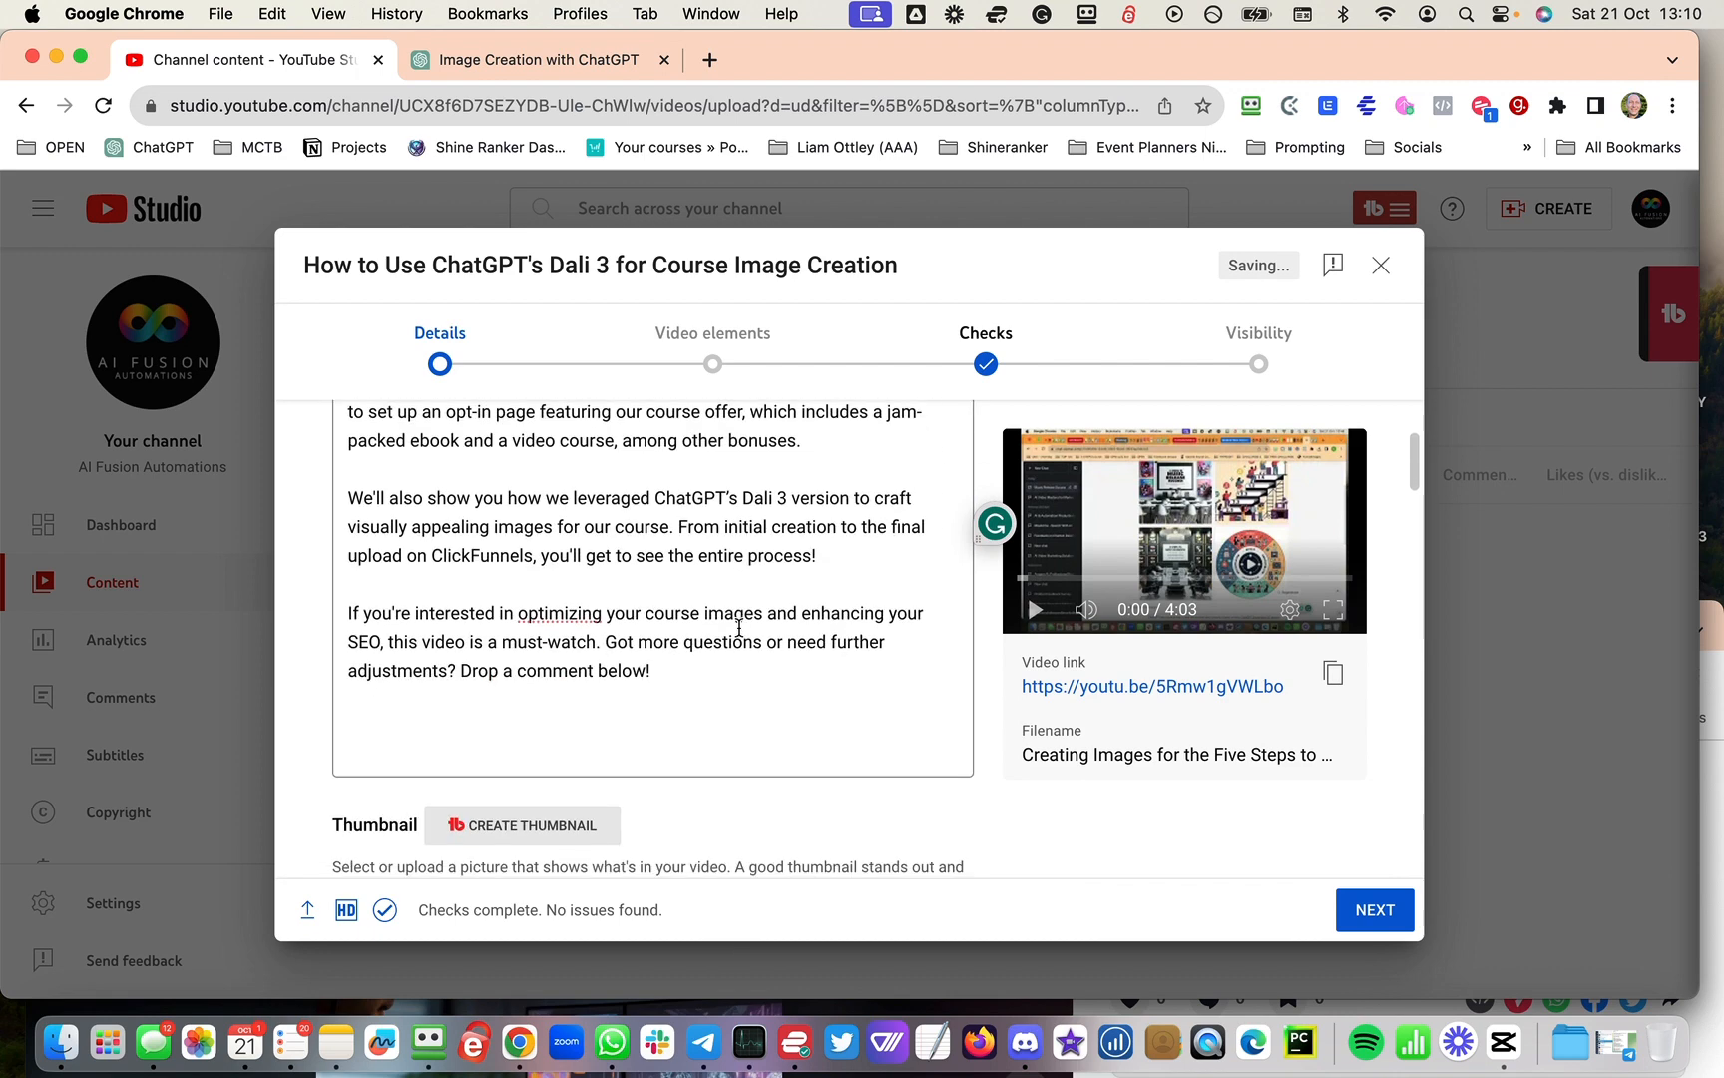
{"action": "scroll", "coordinate": [738, 626], "scroll_direction": "down", "scroll_amount": 3}
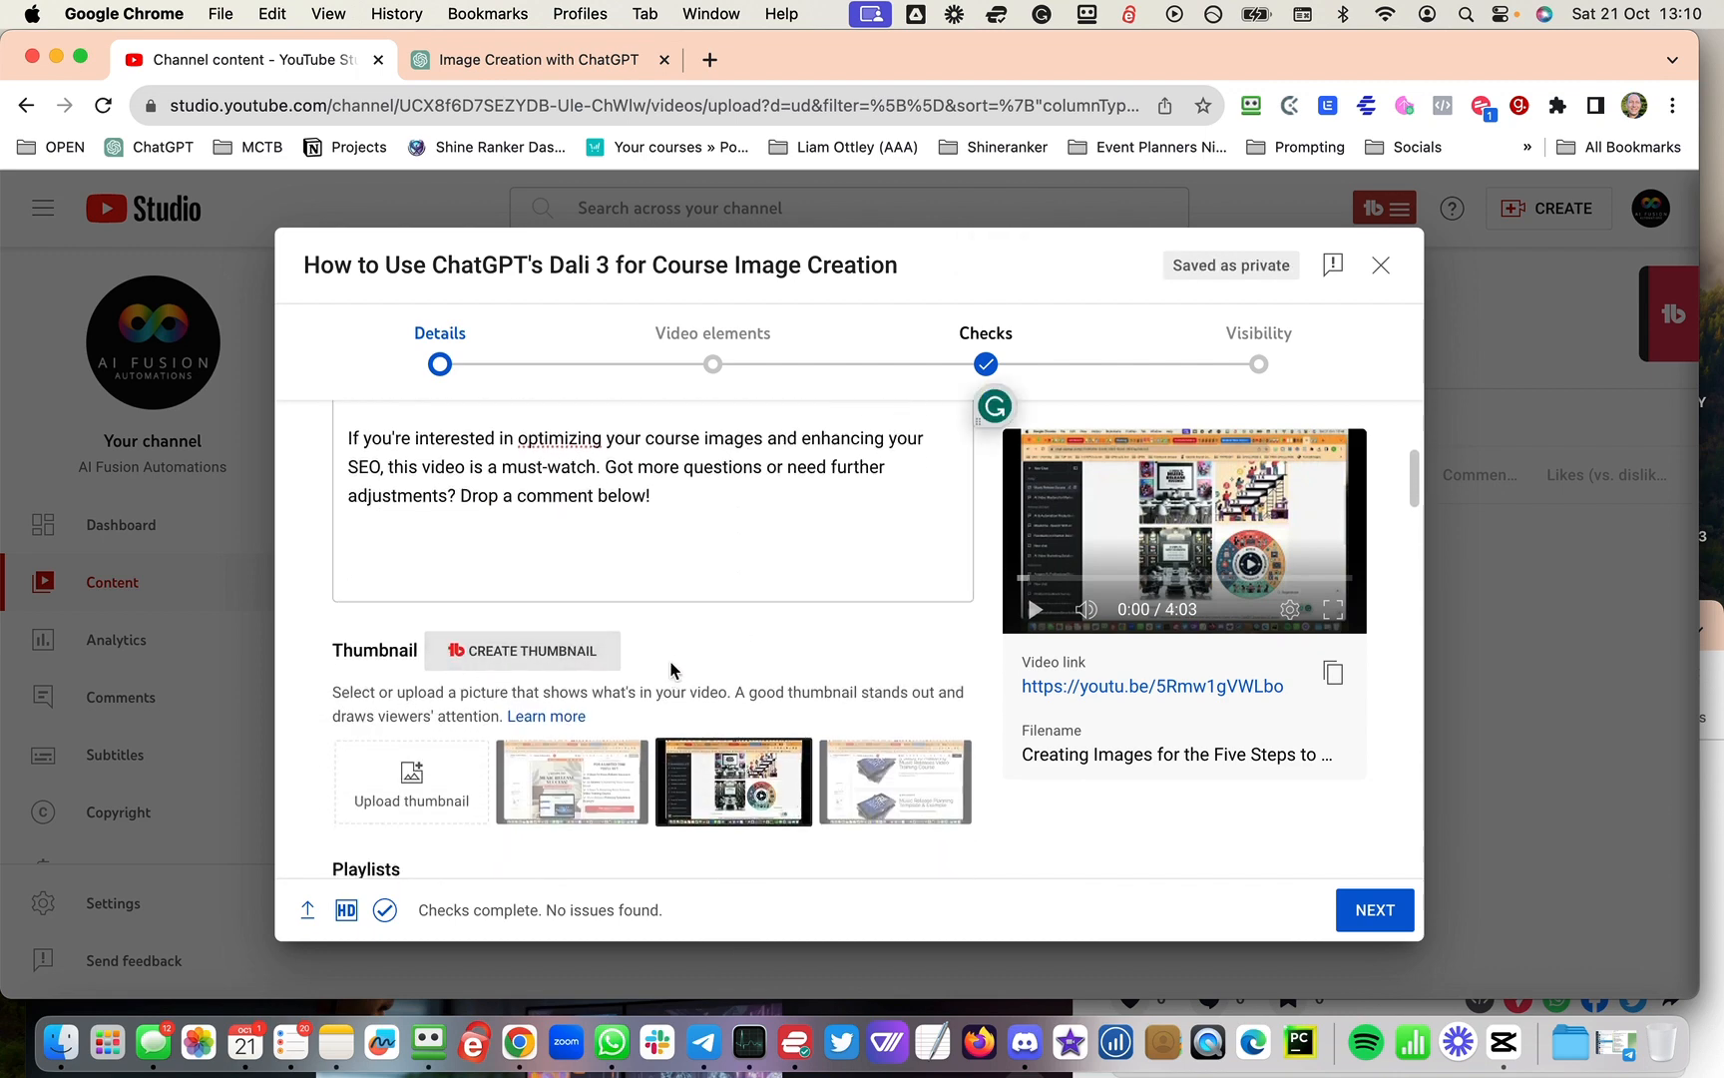
{"action": "scroll", "coordinate": [679, 647], "scroll_direction": "down", "scroll_amount": 1}
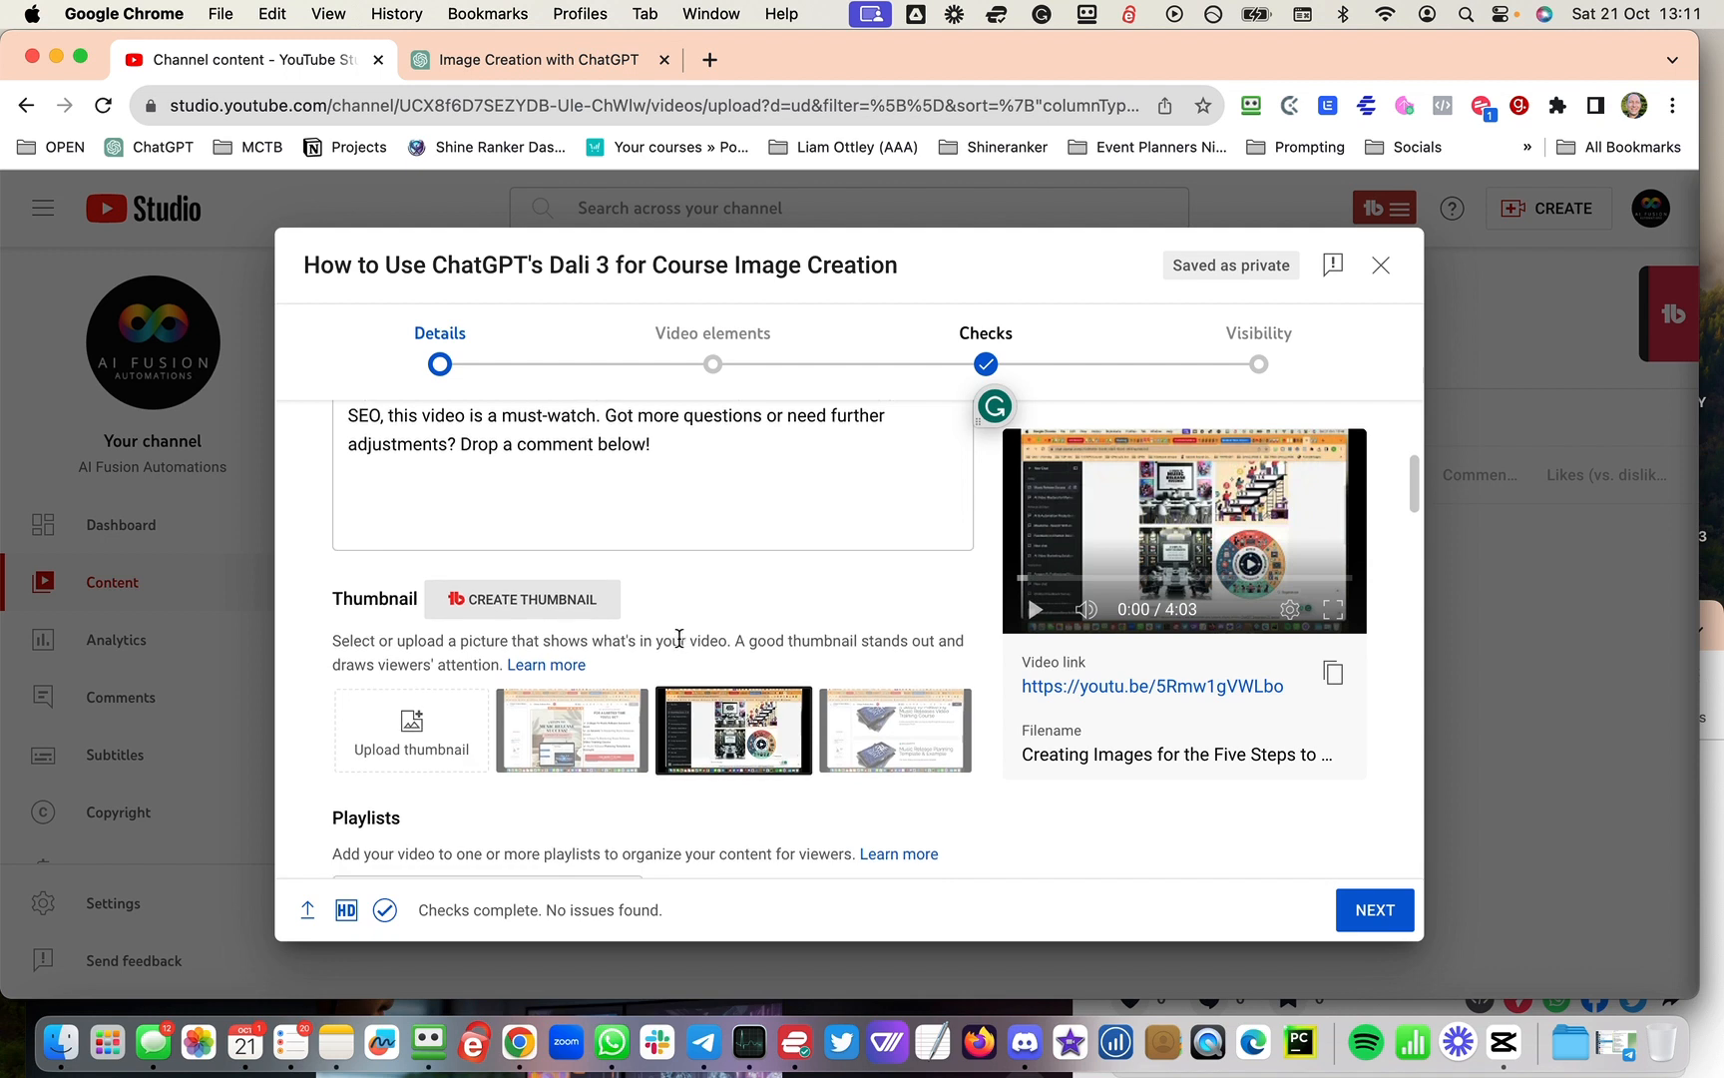
{"action": "left_click", "coordinate": [532, 63]}
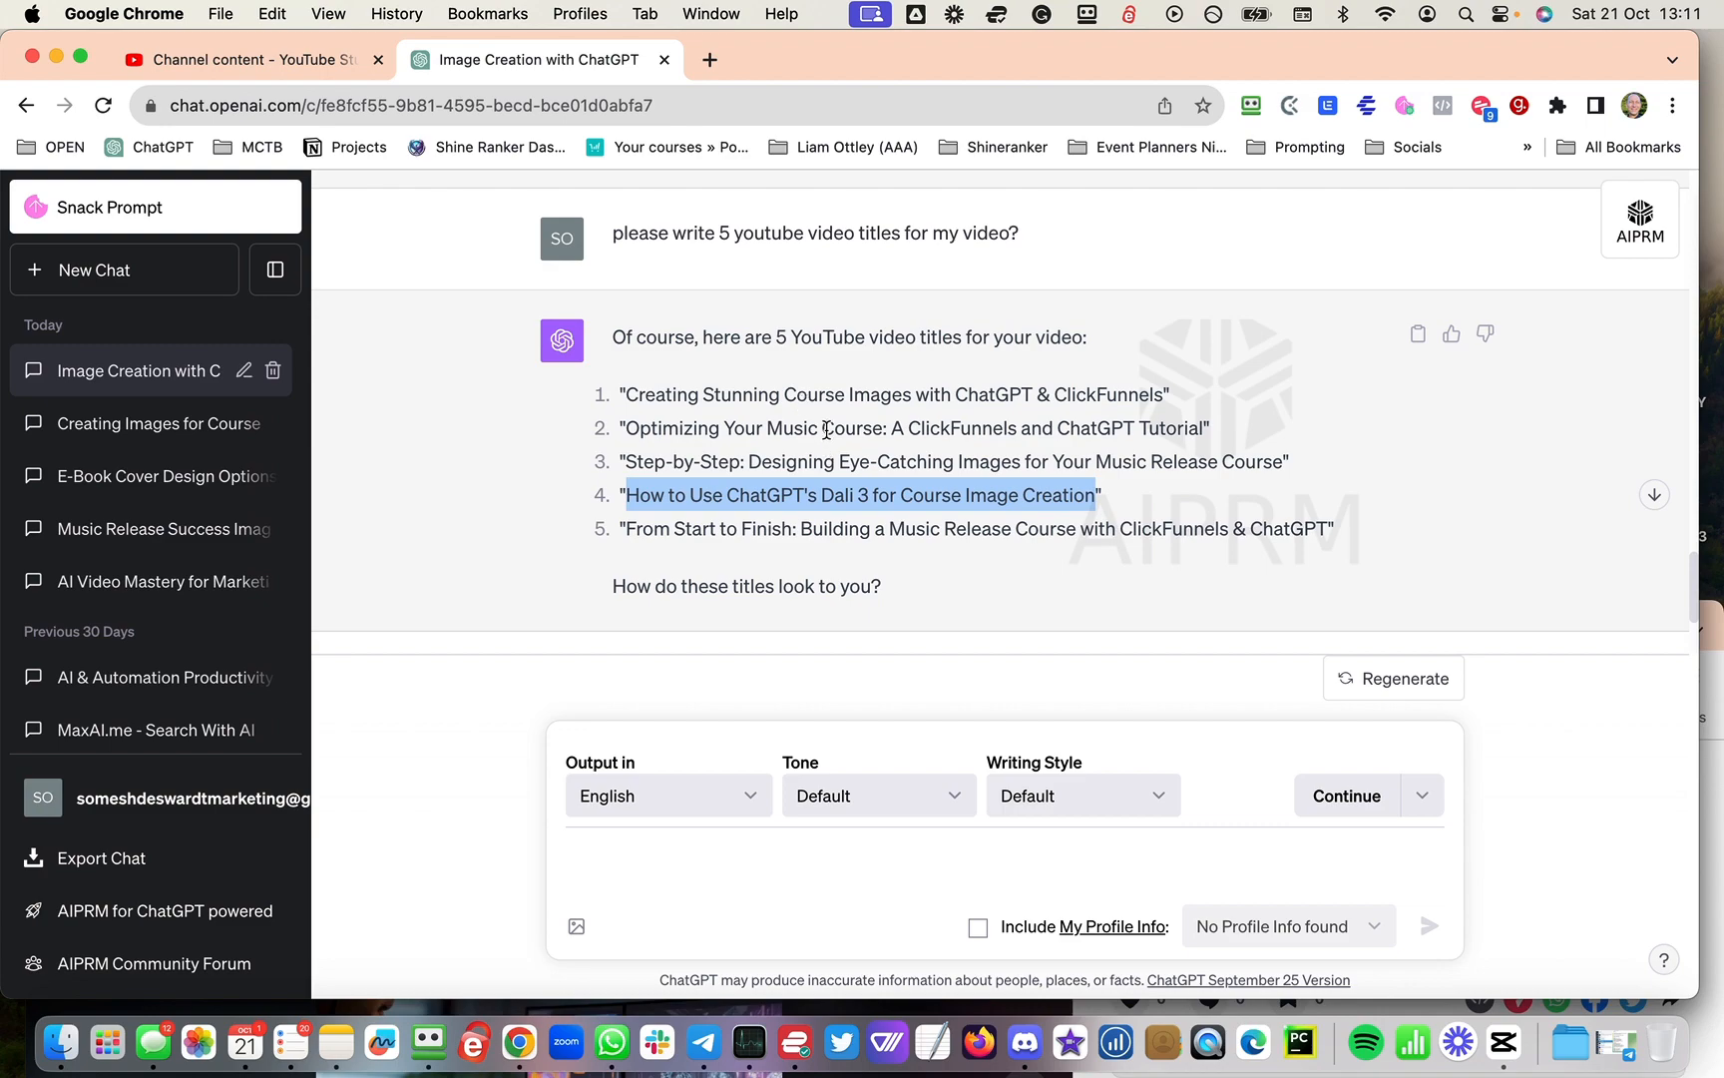
{"action": "scroll", "coordinate": [878, 409], "scroll_direction": "up", "scroll_amount": 1}
{"action": "scroll", "coordinate": [893, 401], "scroll_direction": "down", "scroll_amount": 15}
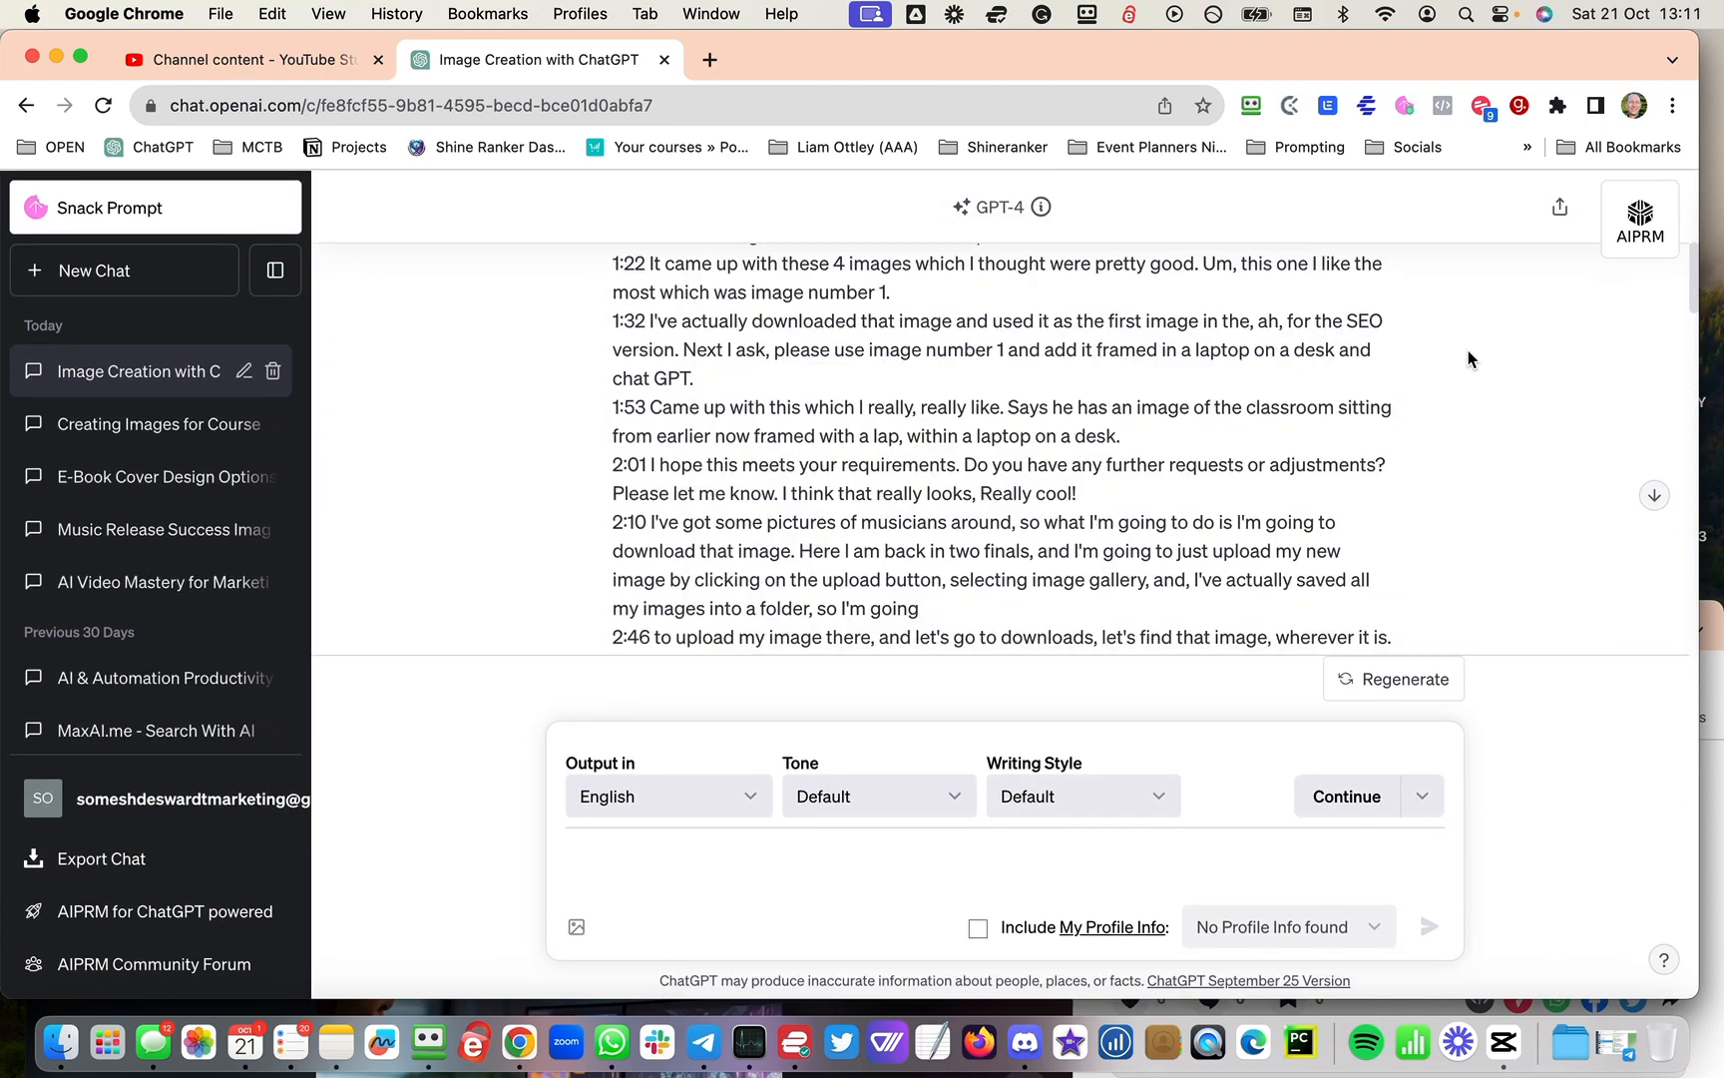
{"action": "scroll", "coordinate": [1469, 358], "scroll_direction": "up", "scroll_amount": 8}
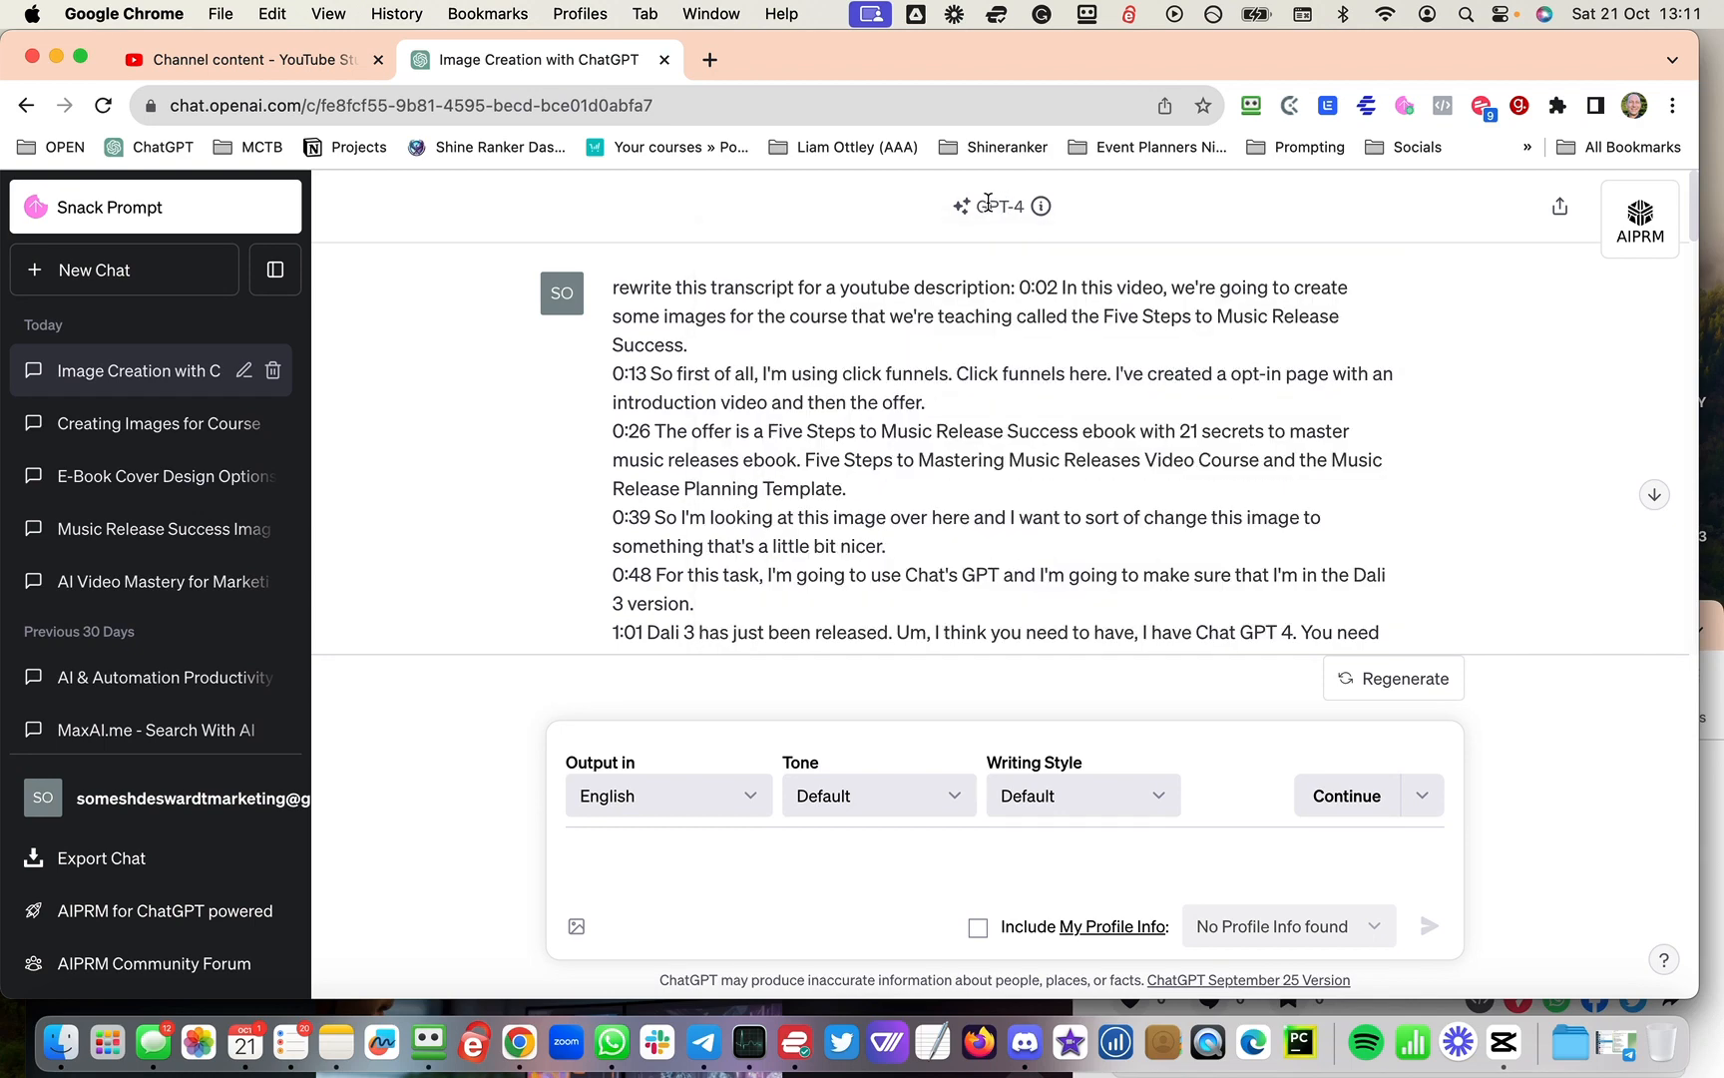
{"action": "left_click", "coordinate": [174, 287]}
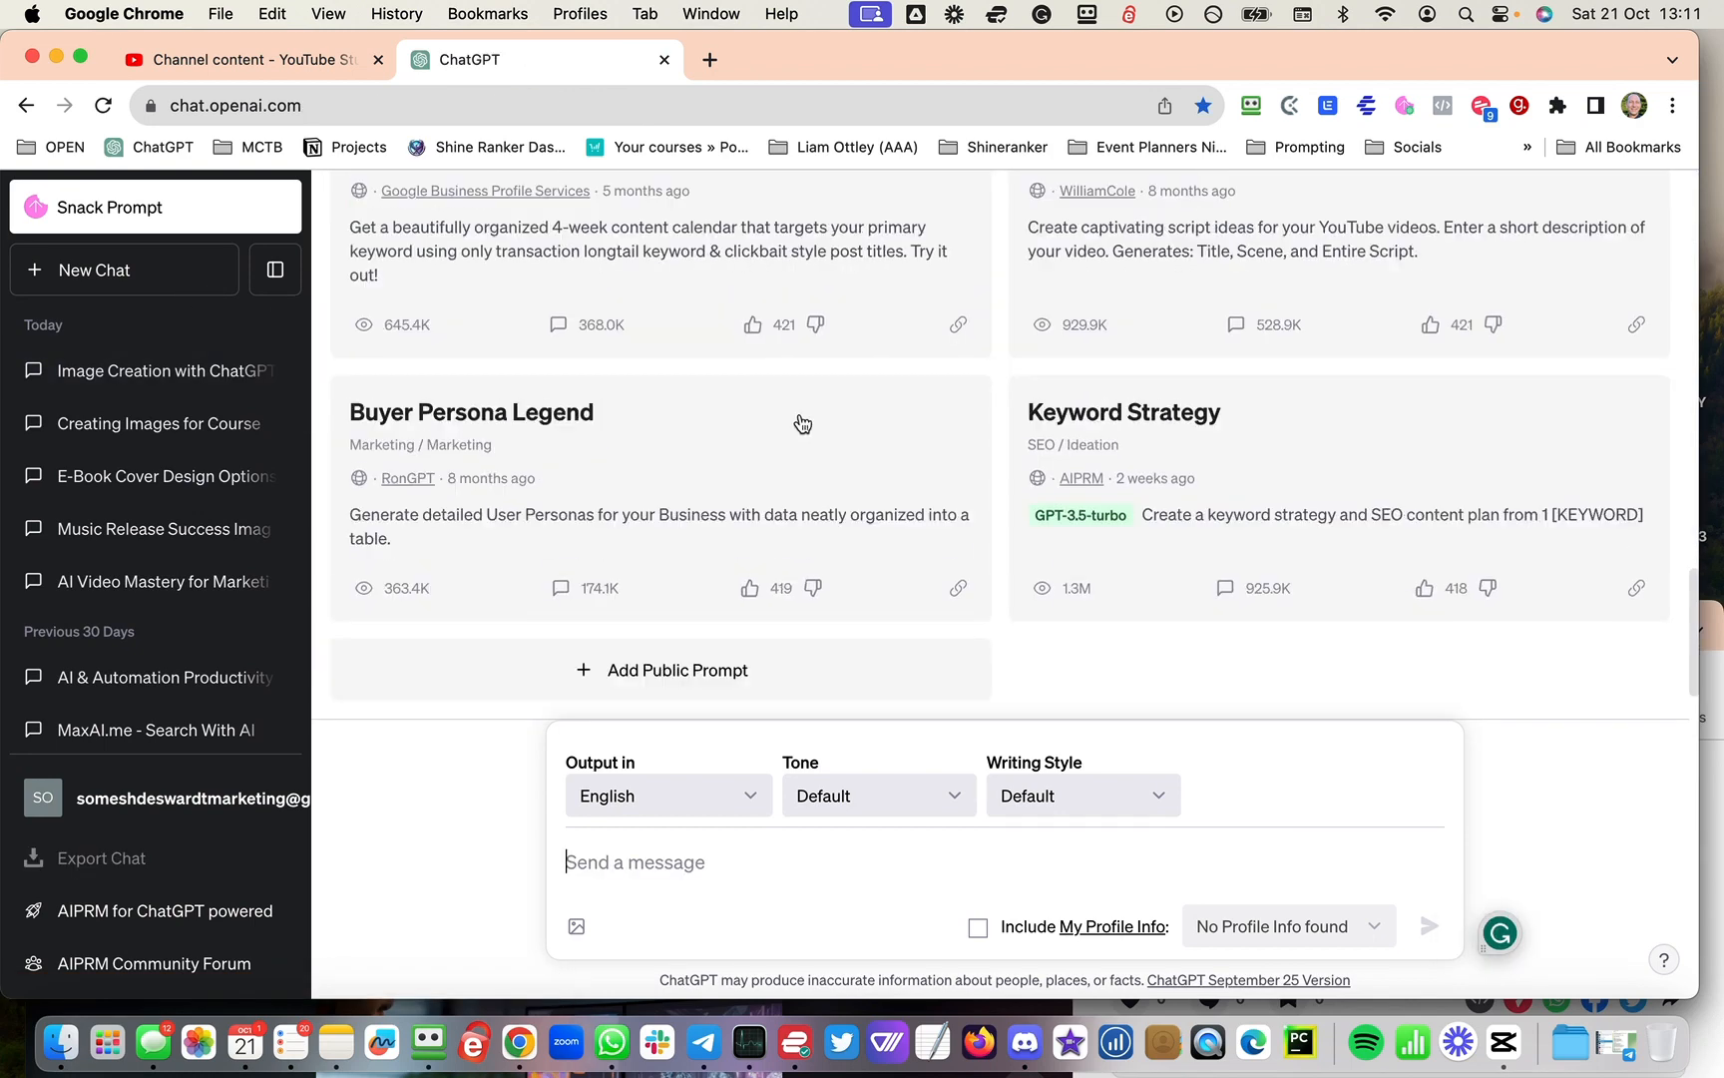
Step: Select DALL·E 3 as the GPT-4 mode for the new chat
{"action": "scroll", "coordinate": [1027, 462], "scroll_direction": "up", "scroll_amount": 15}
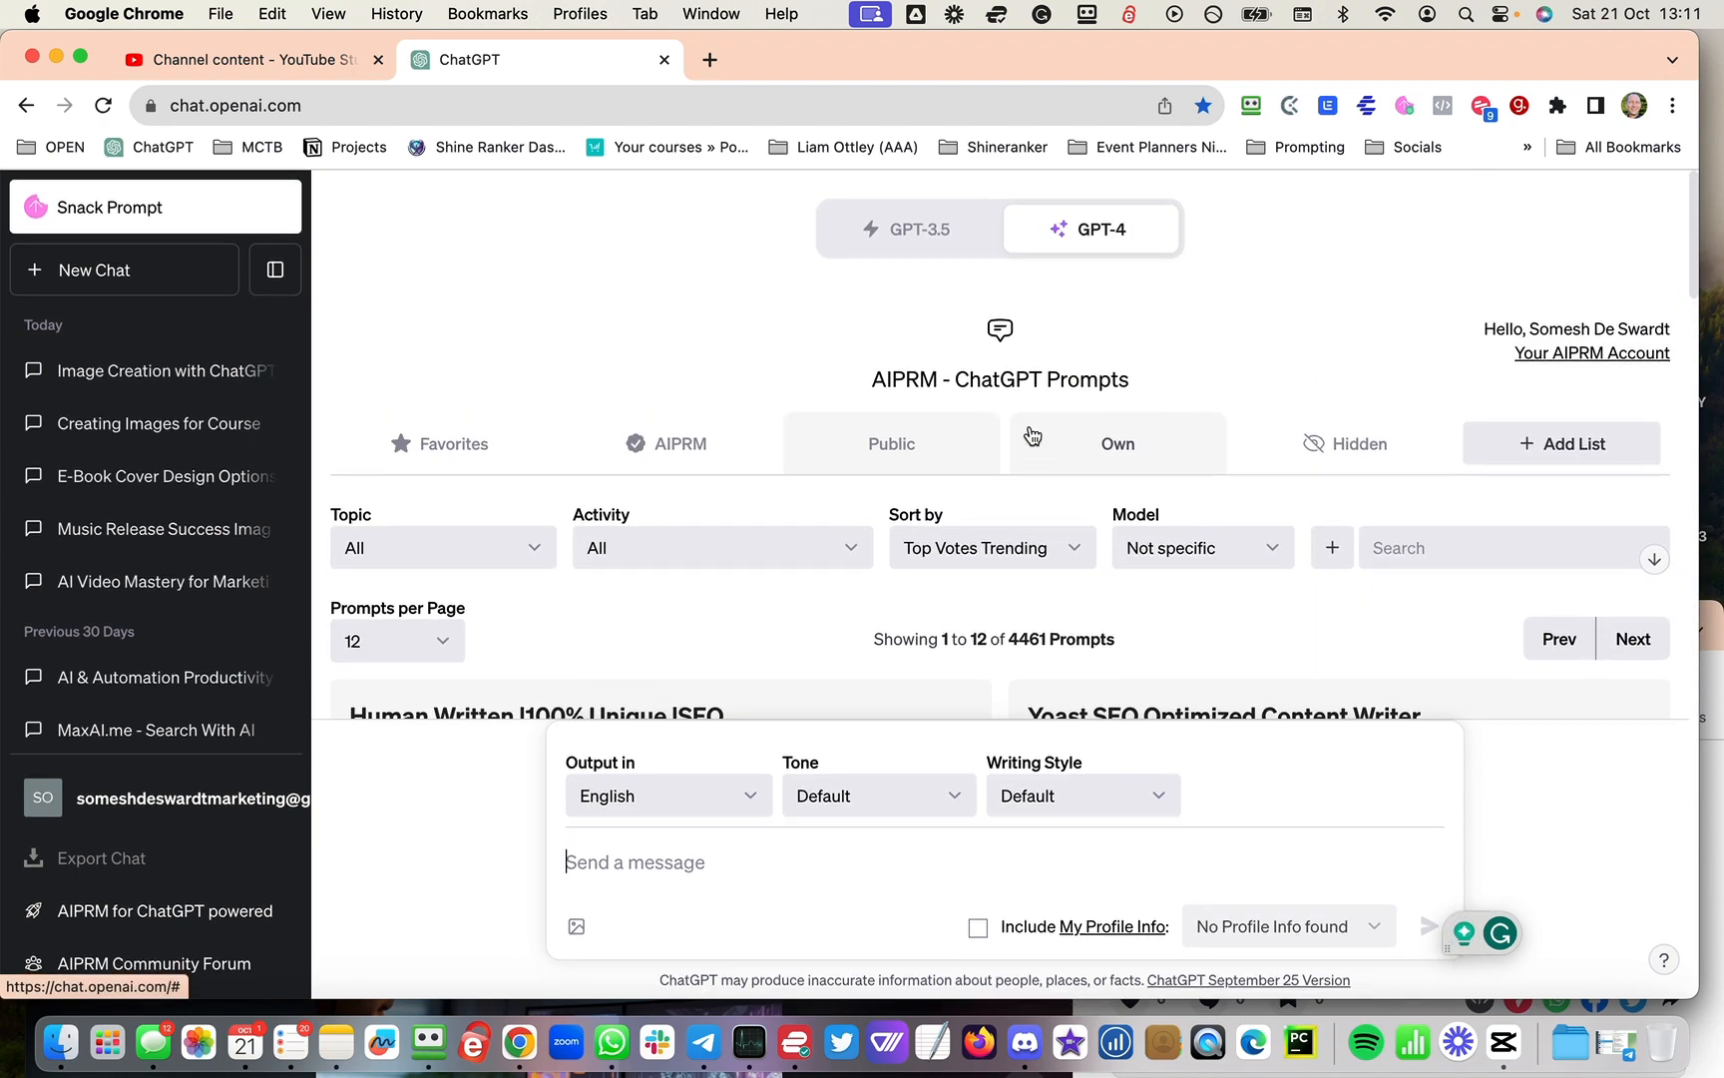
{"action": "mouse_move", "coordinate": [1103, 231]}
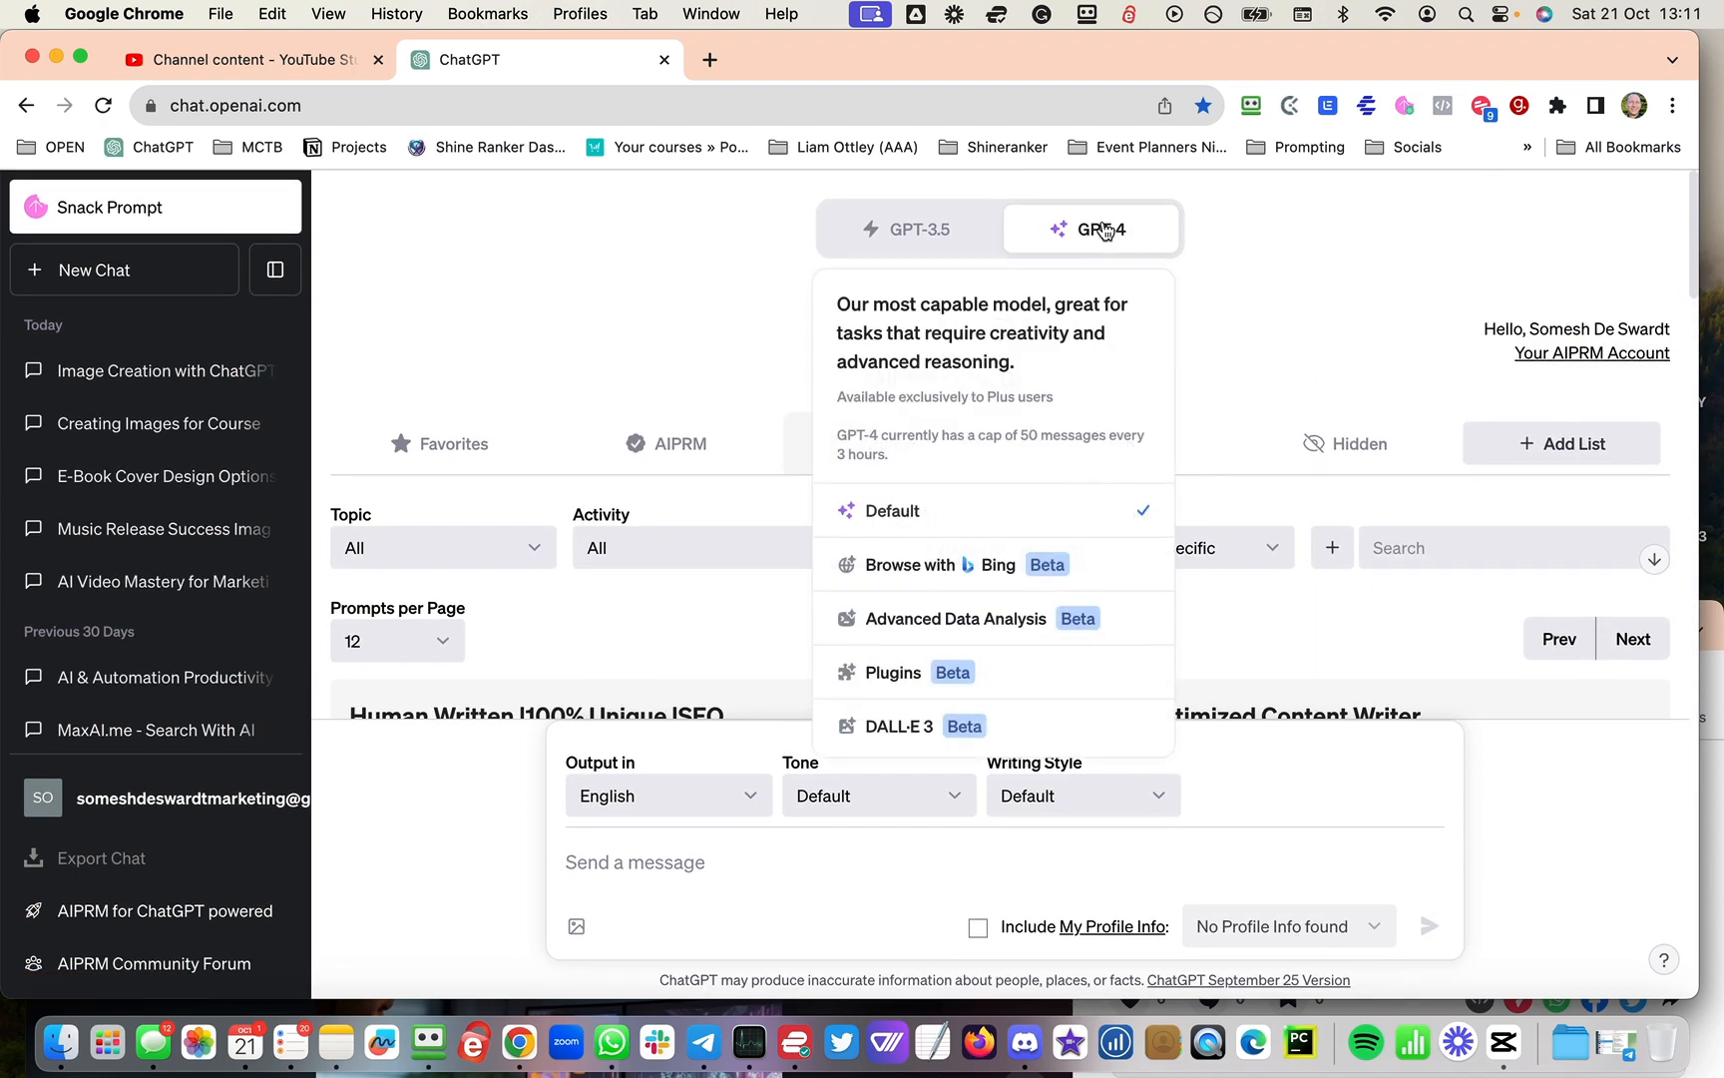
{"action": "left_click", "coordinate": [957, 725]}
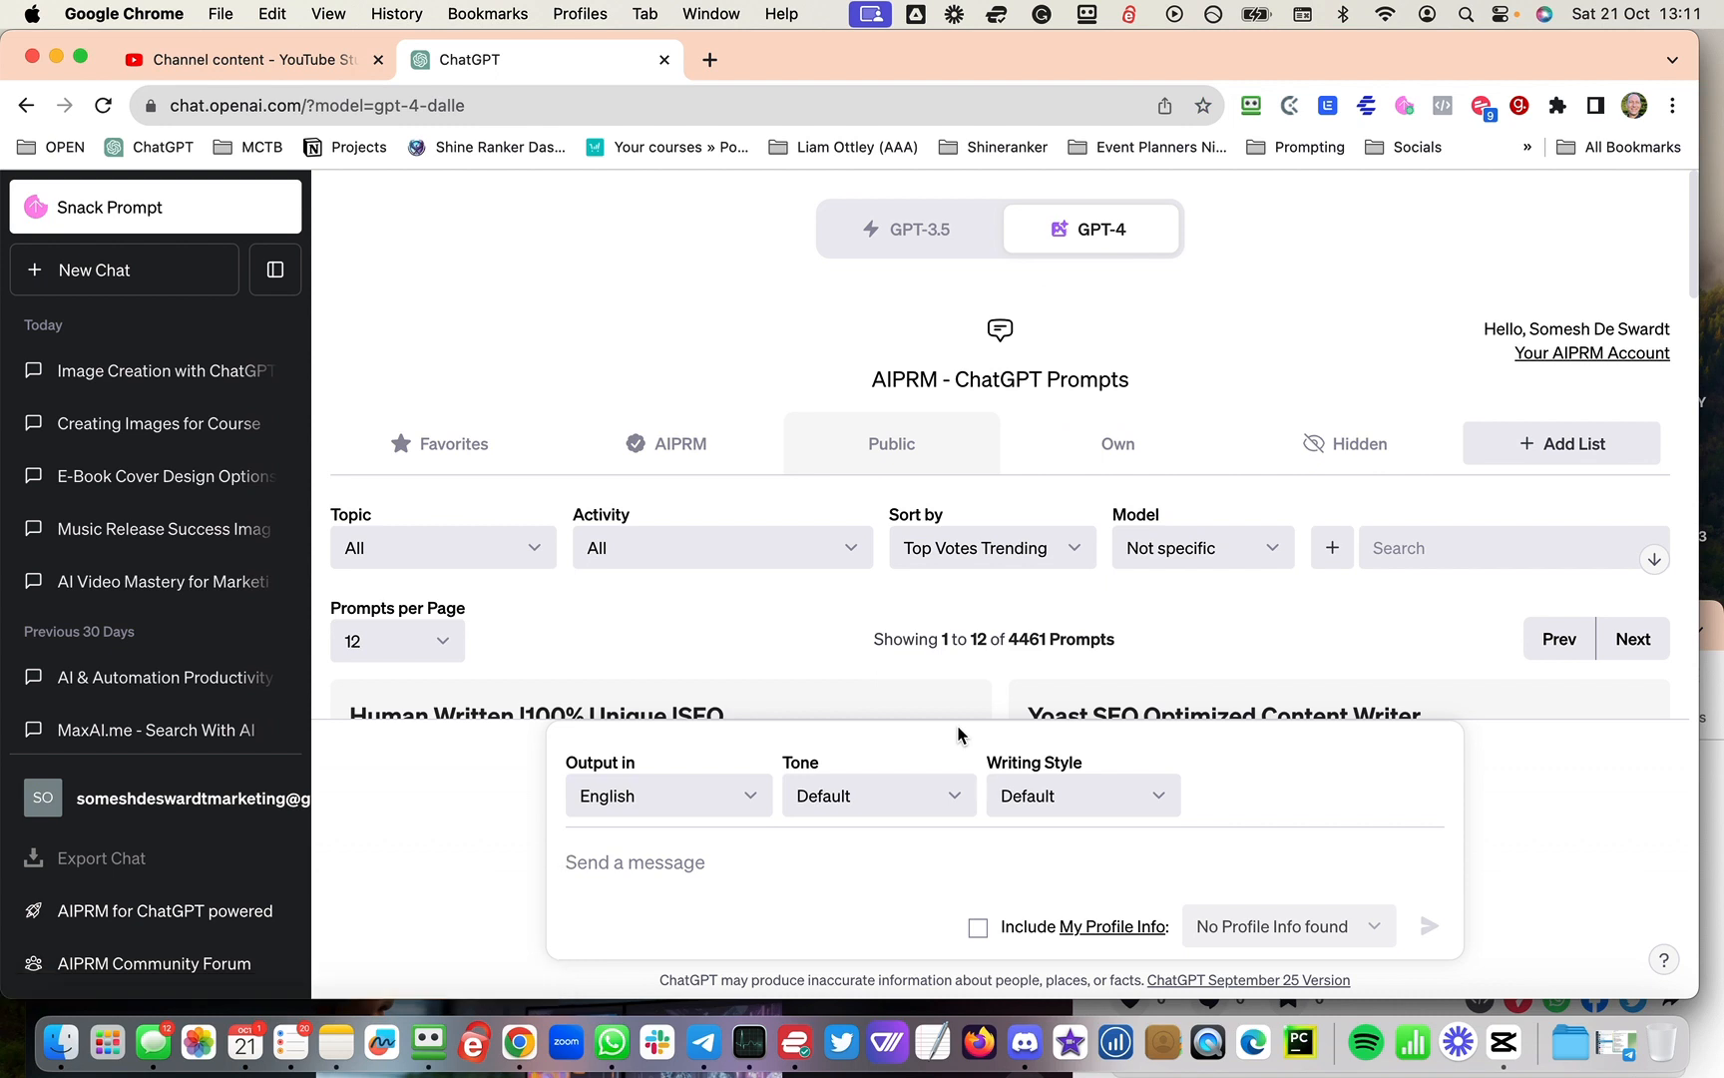
{"action": "mouse_move", "coordinate": [1090, 245]}
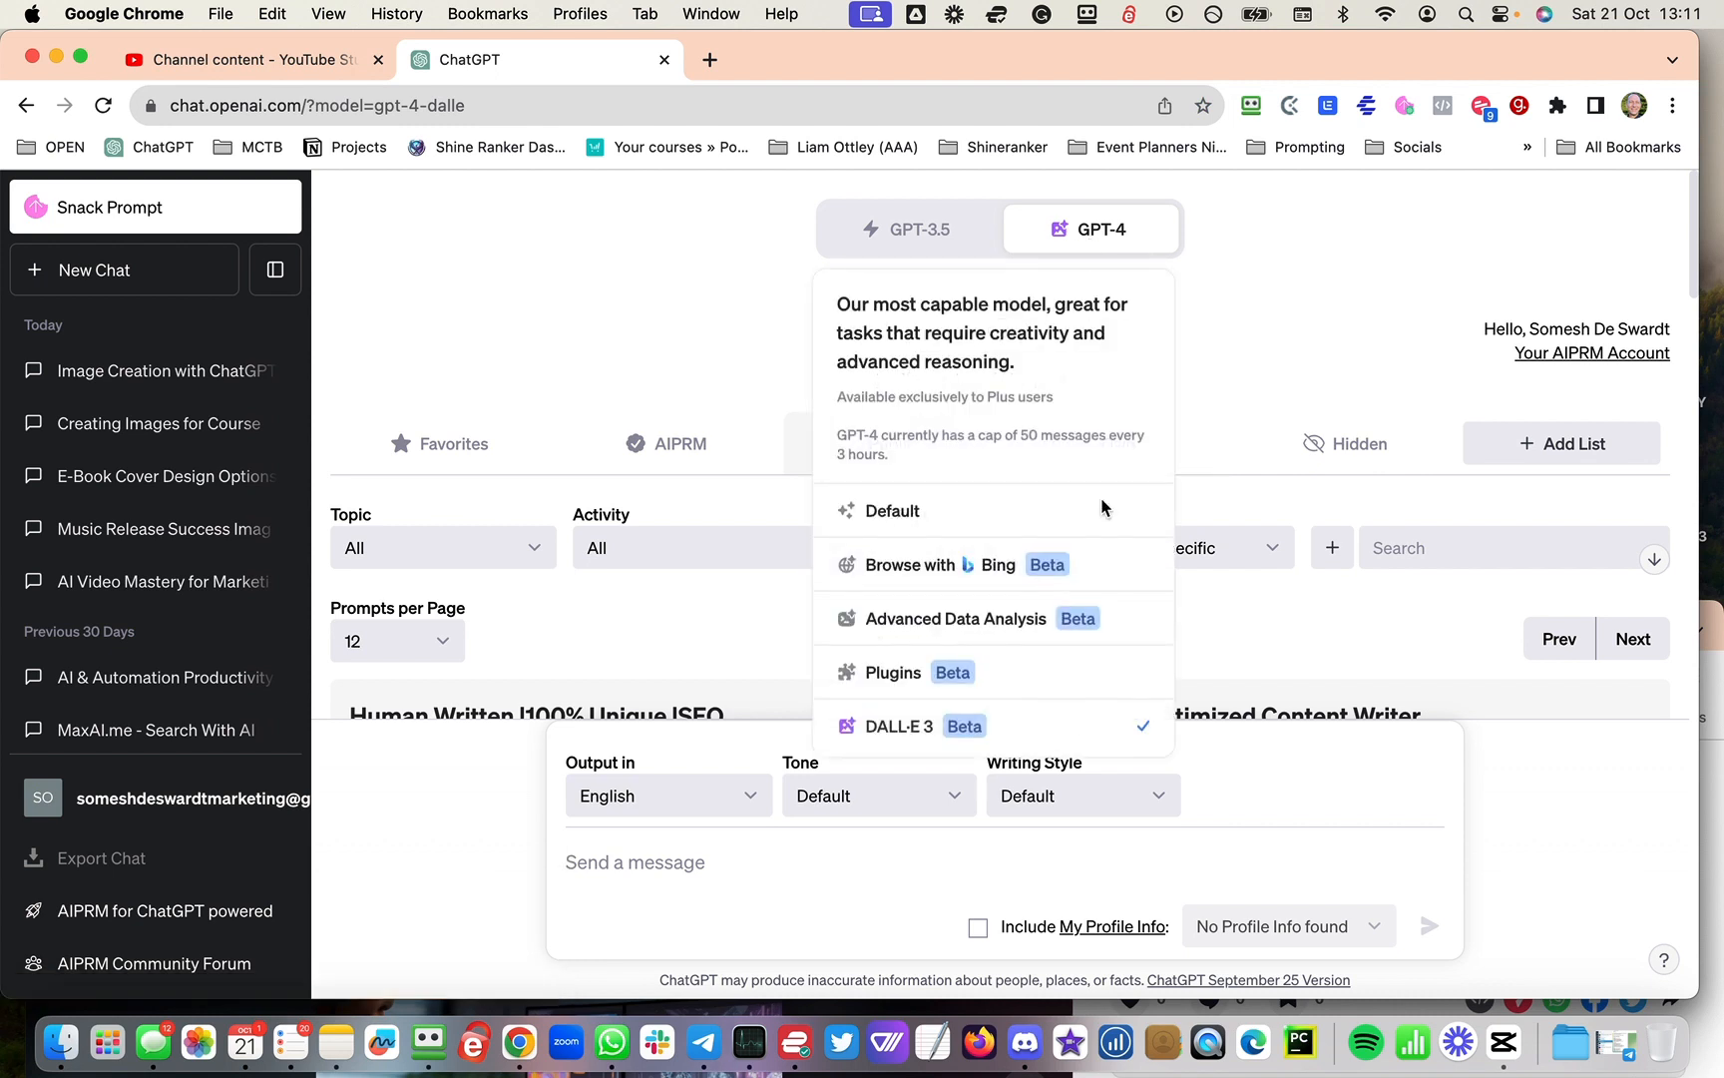
Step: Send the prompt "create a youtube thumbnail for the following video: How to Use ChatGPT's Dali 3 for Course Image Creation"
{"action": "left_click", "coordinate": [874, 865]}
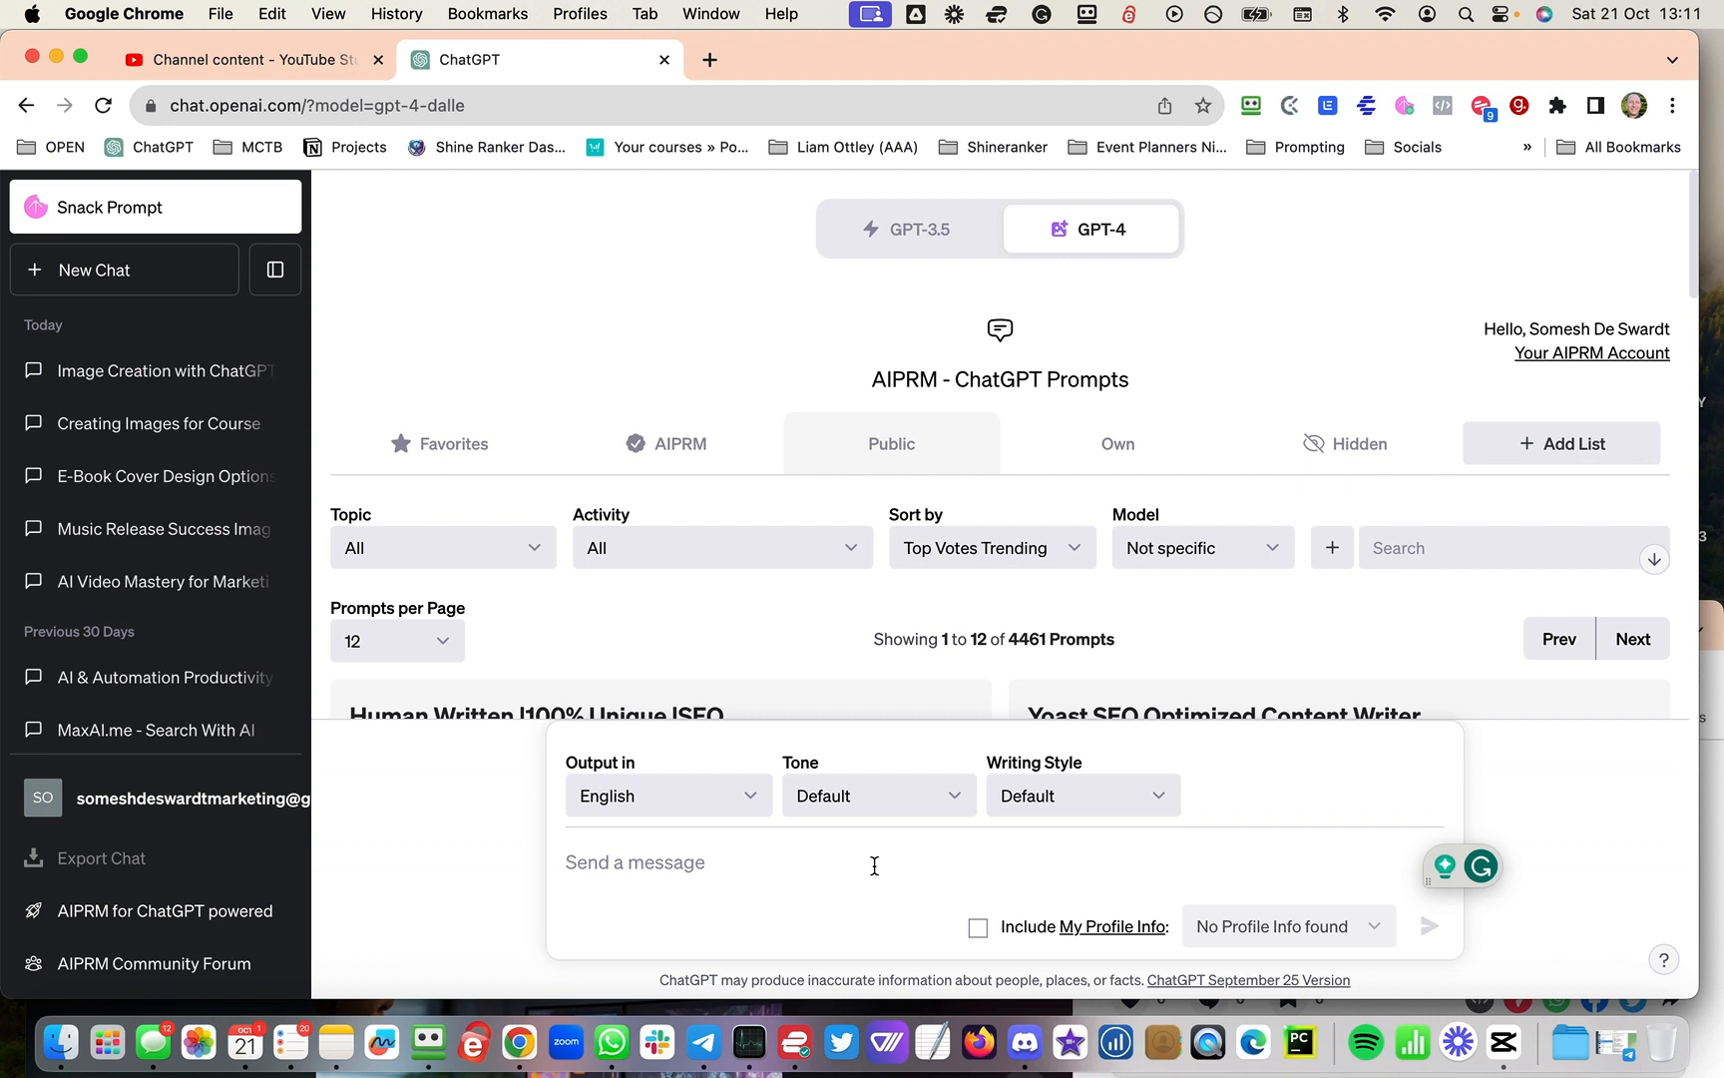
{"action": "type", "text": "wr"}
{"action": "key", "text": "BackSpace"}
{"action": "type", "text": "create a "}
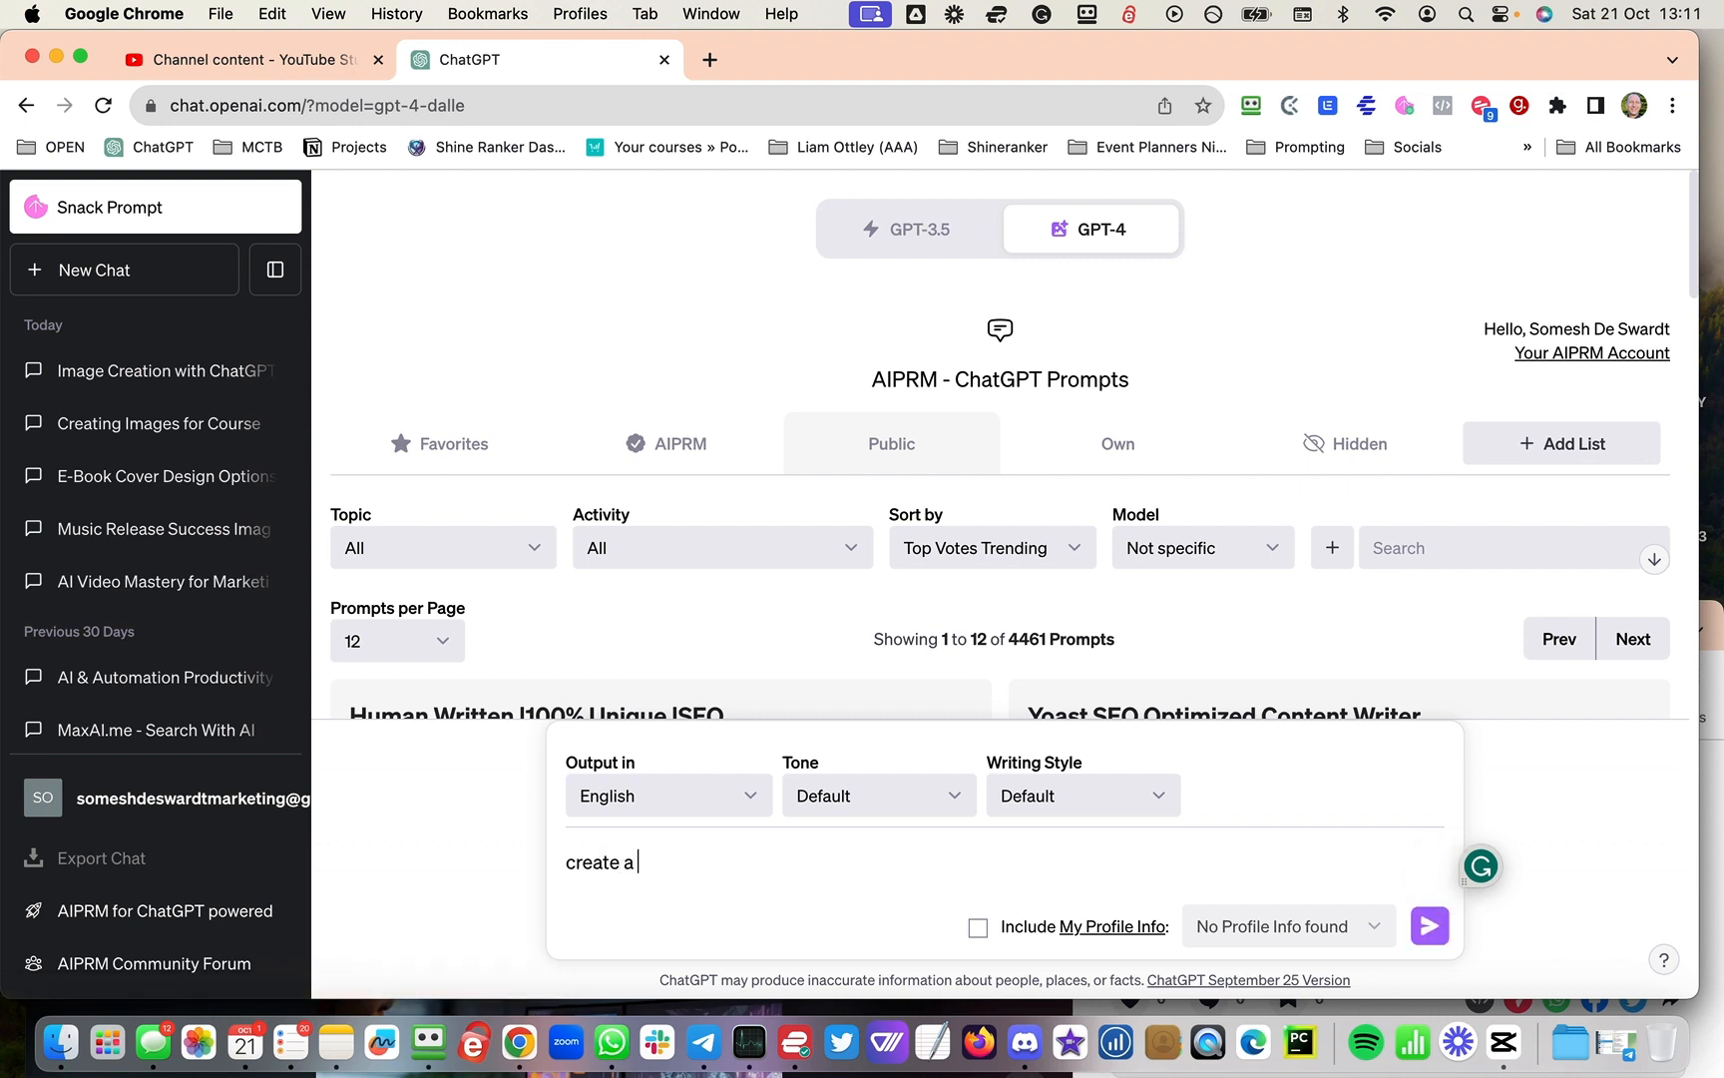
{"action": "type", "text": "youtube thumbnail"}
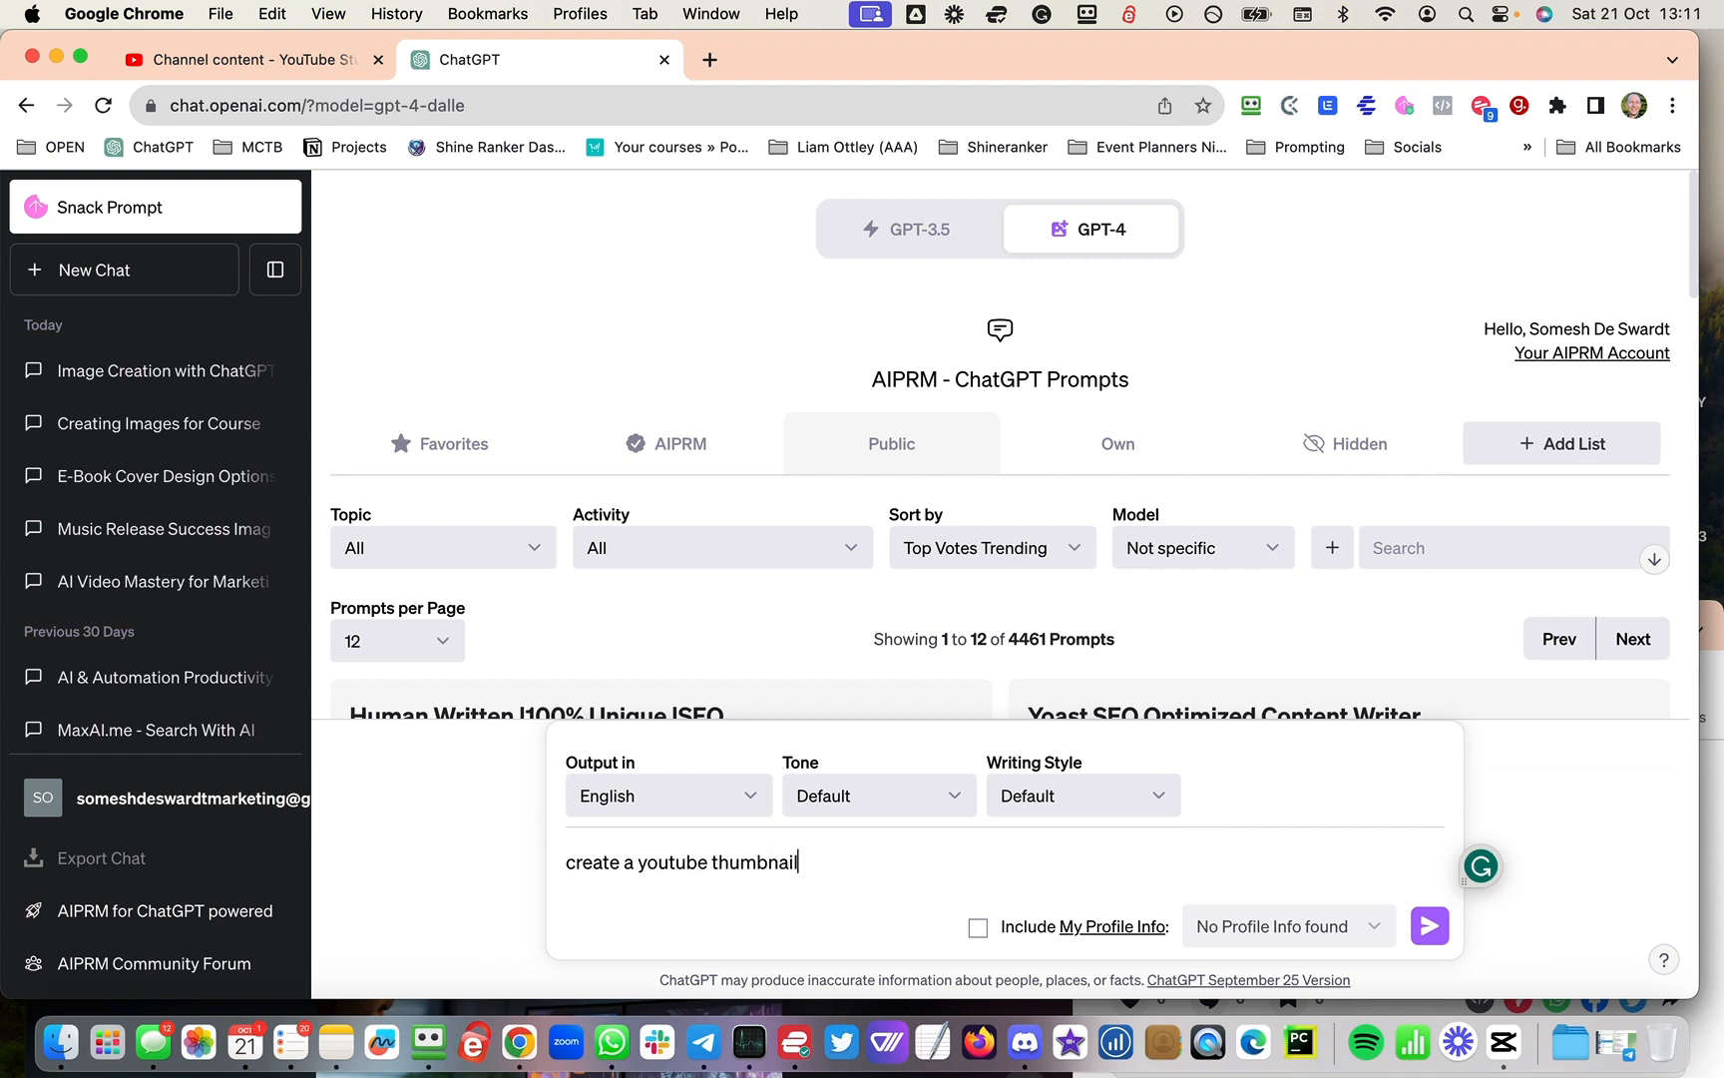
{"action": "type", "text": " for the following video: How to Use ChatGPT's Dali 3 for Course Image Creation"}
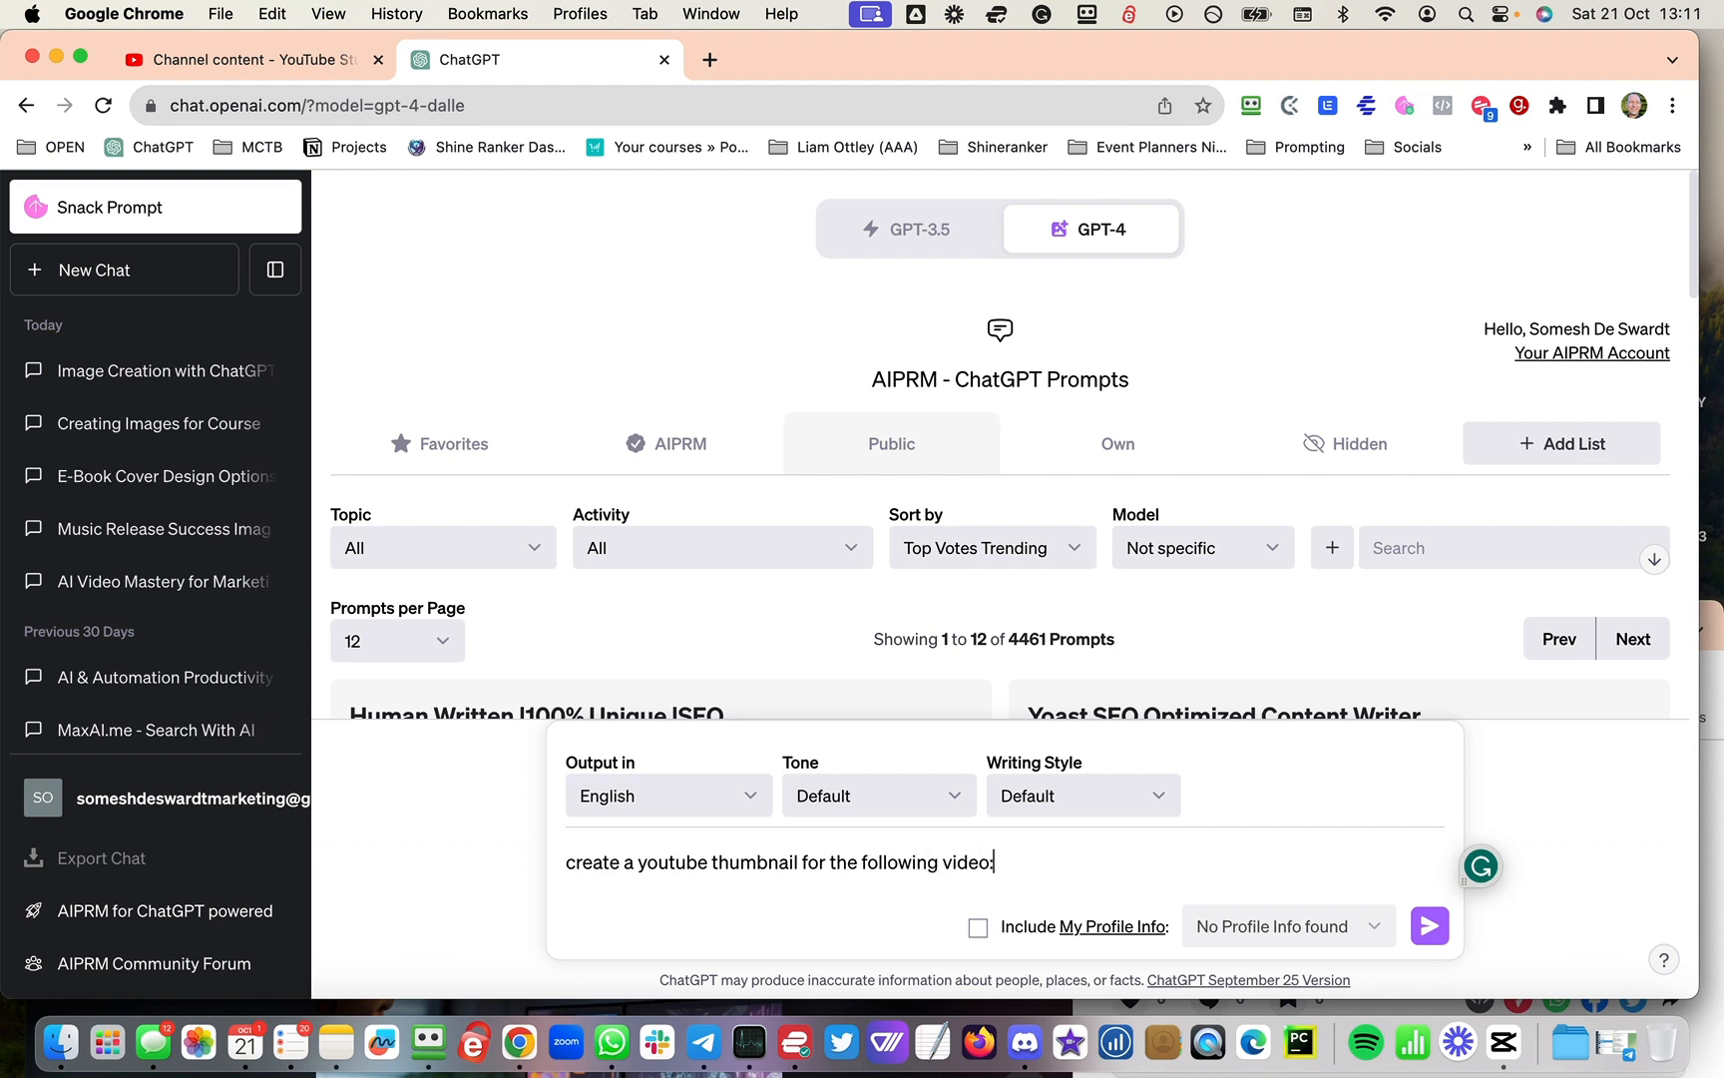
{"action": "type", "text": "How to Use ChatGPT's Dali 3 for Course Image Creation"}
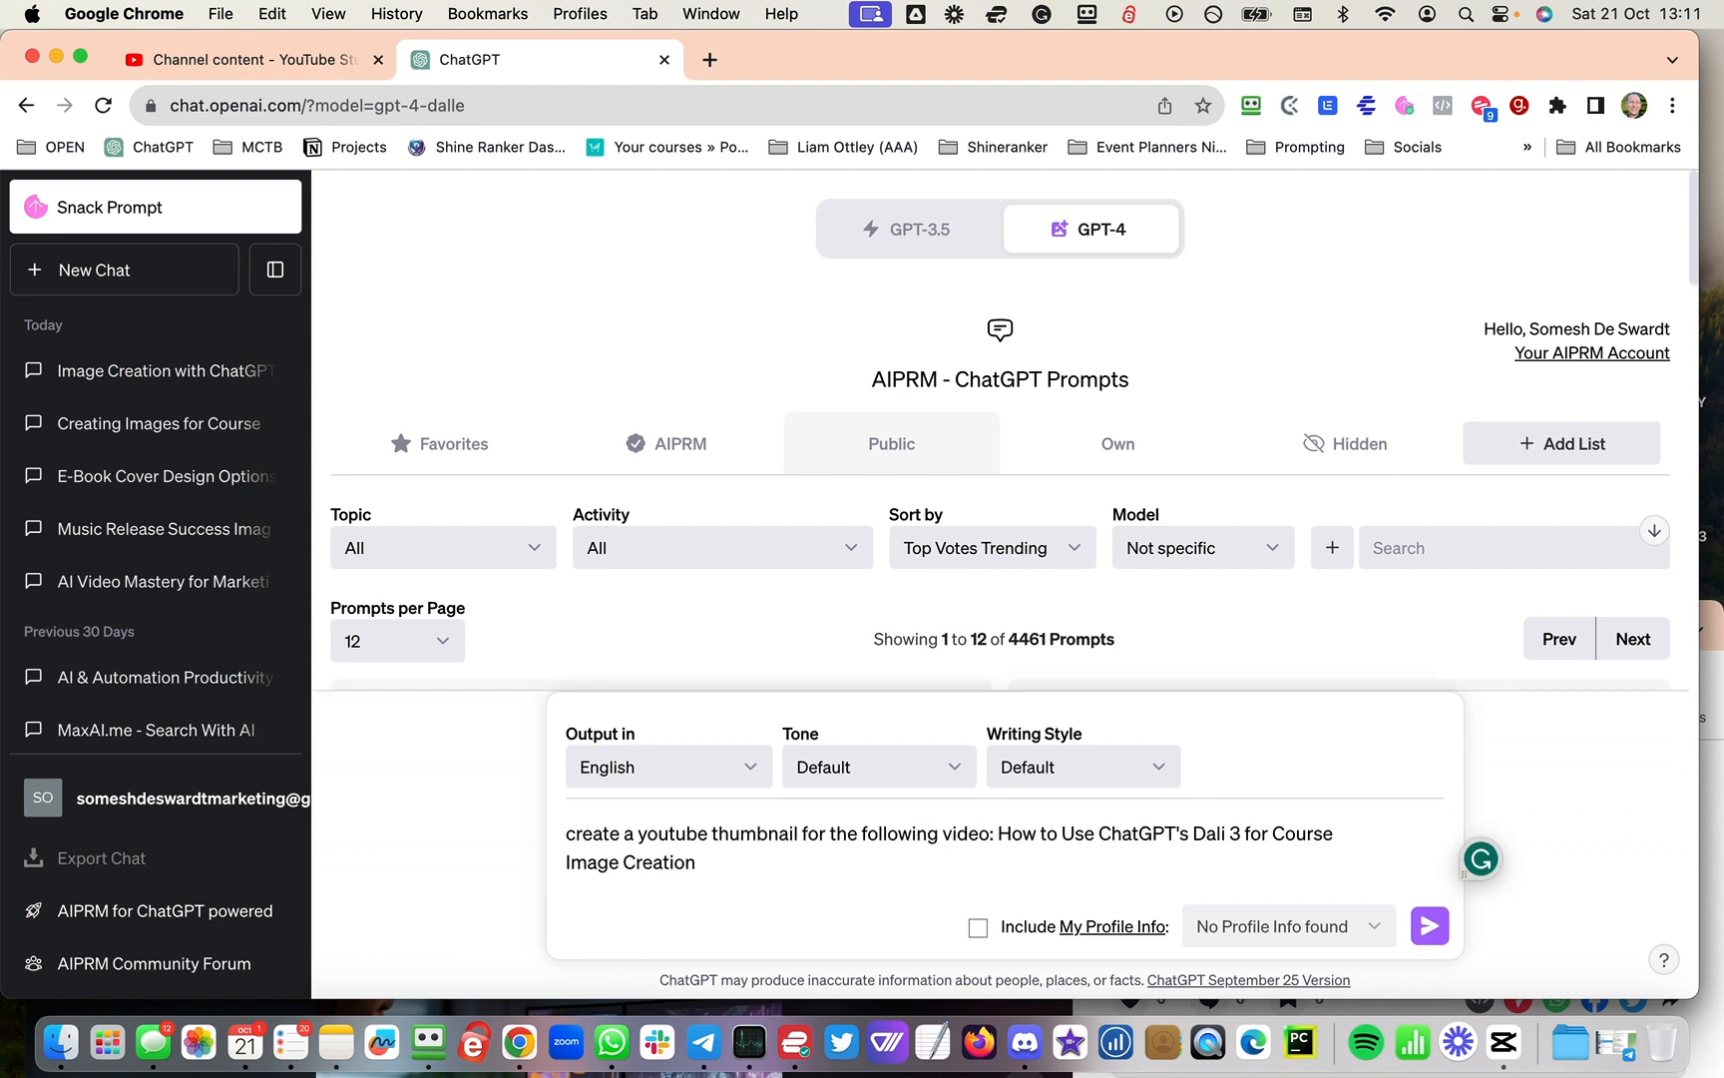
{"action": "key", "text": "Return"}
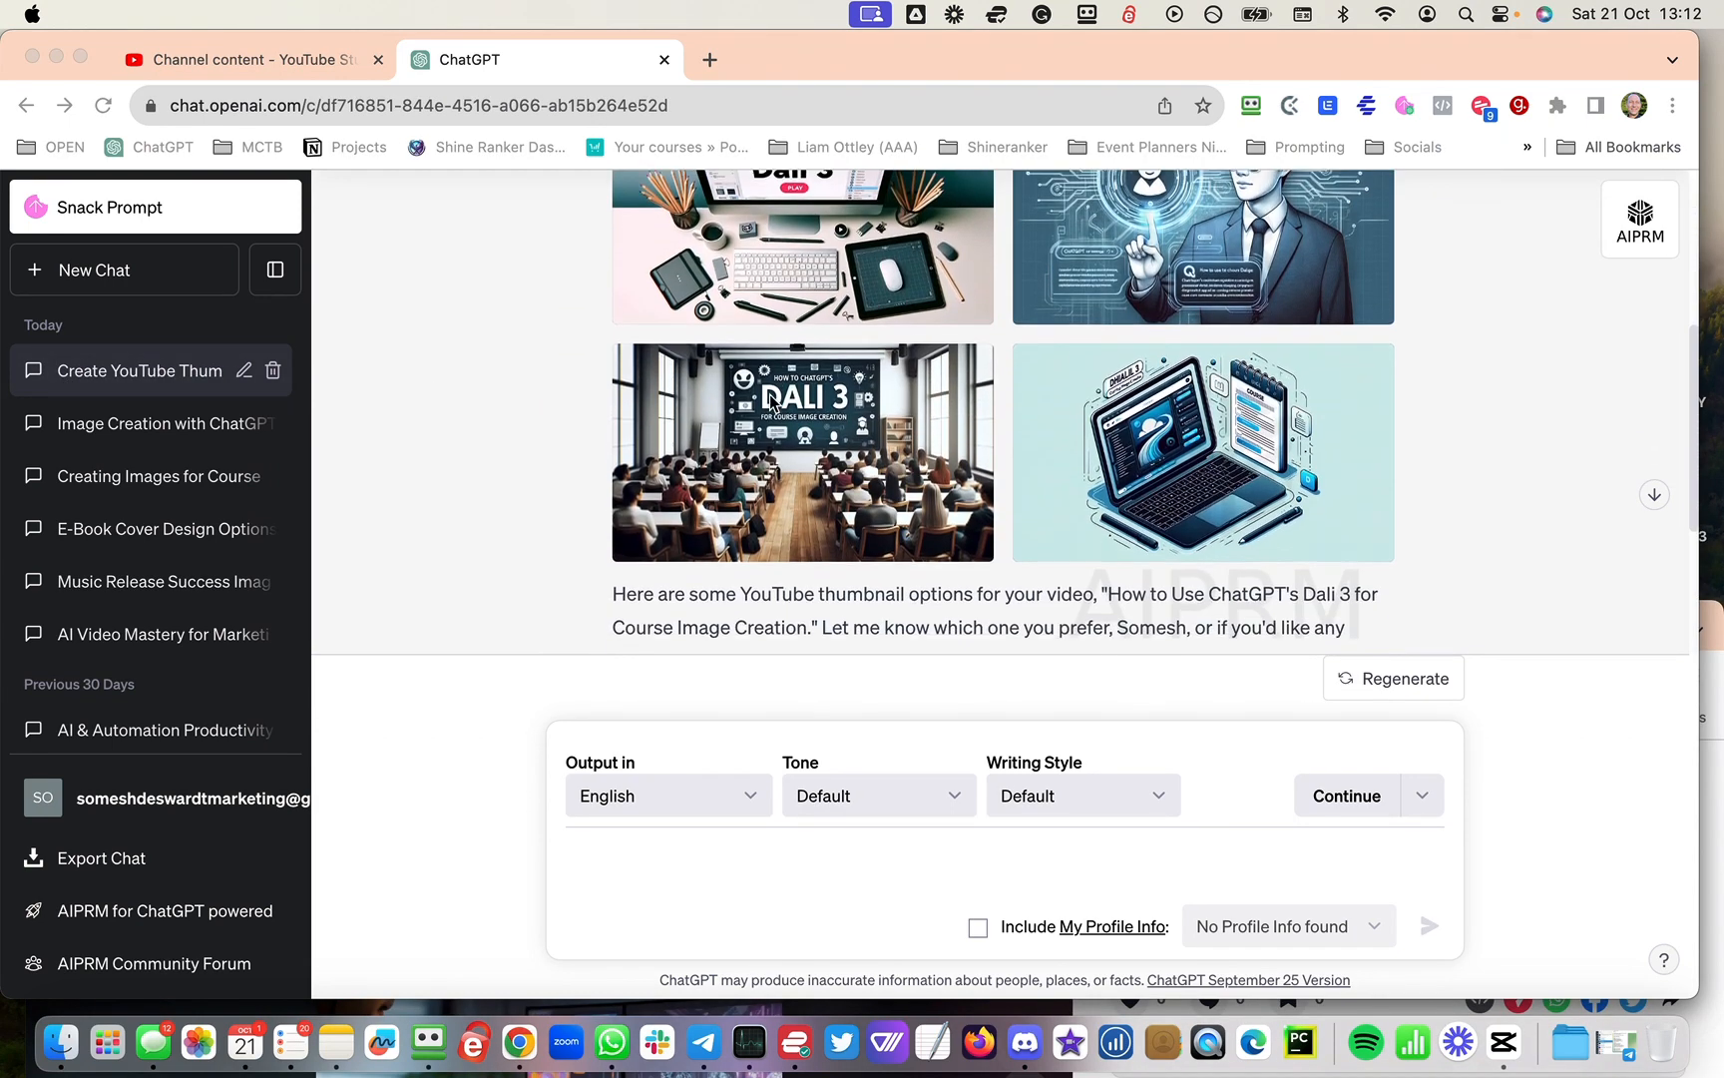
Step: Review the generated thumbnails and send "use image 1 and make the text more prominent and visually appealing to capture peoples attention"
{"action": "scroll", "coordinate": [770, 397], "scroll_direction": "down", "scroll_amount": 5}
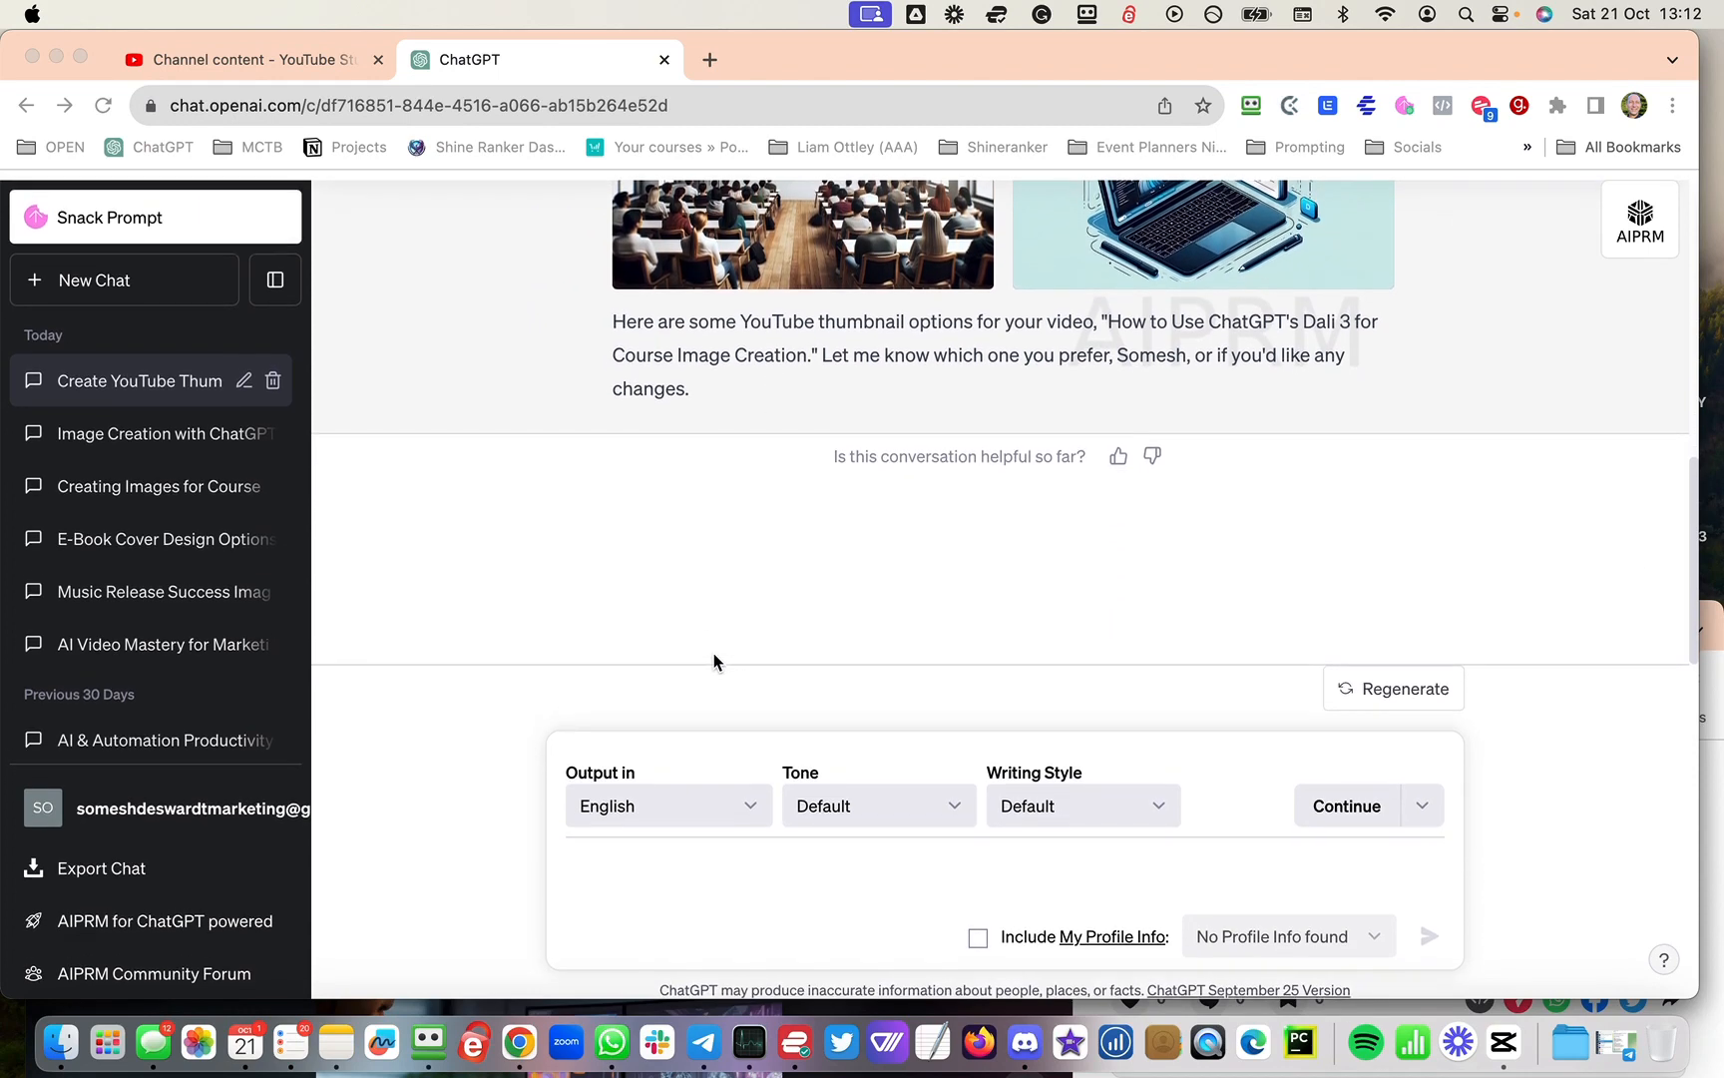
{"action": "scroll", "coordinate": [815, 517], "scroll_direction": "up", "scroll_amount": 5}
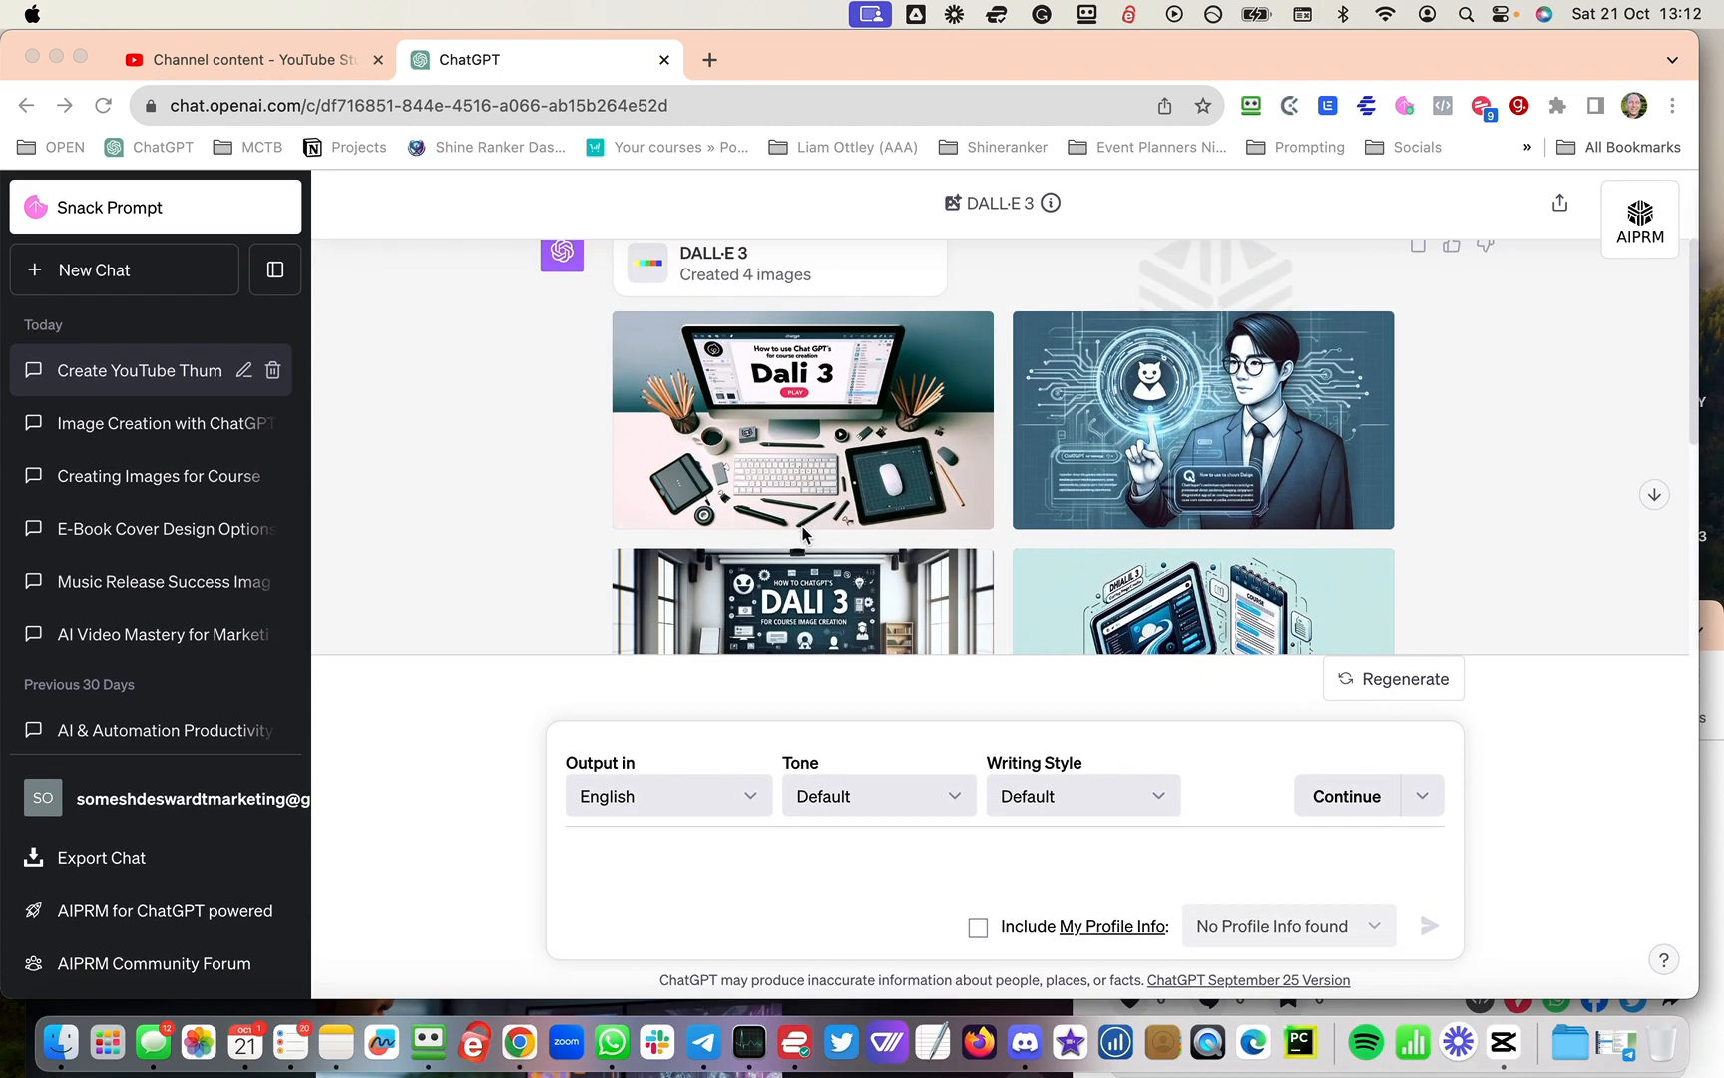
{"action": "scroll", "coordinate": [806, 534], "scroll_direction": "down", "scroll_amount": 1}
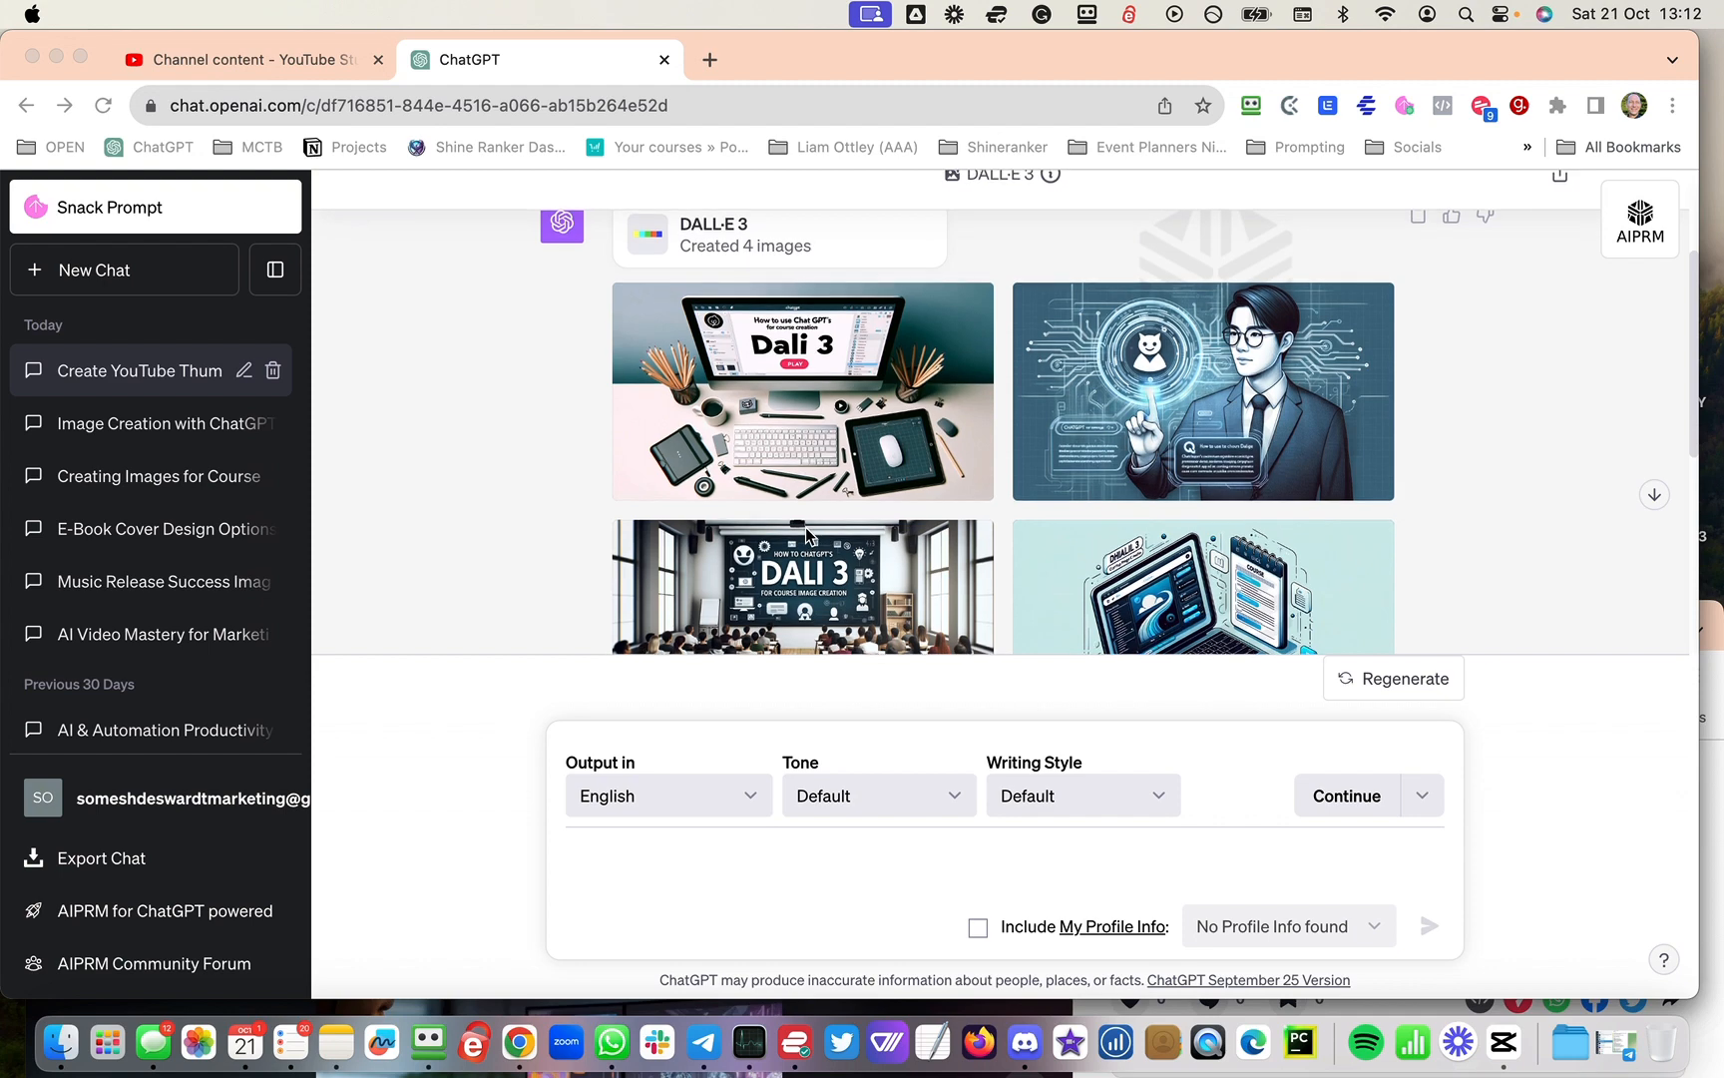
{"action": "scroll", "coordinate": [806, 535], "scroll_direction": "down", "scroll_amount": 2}
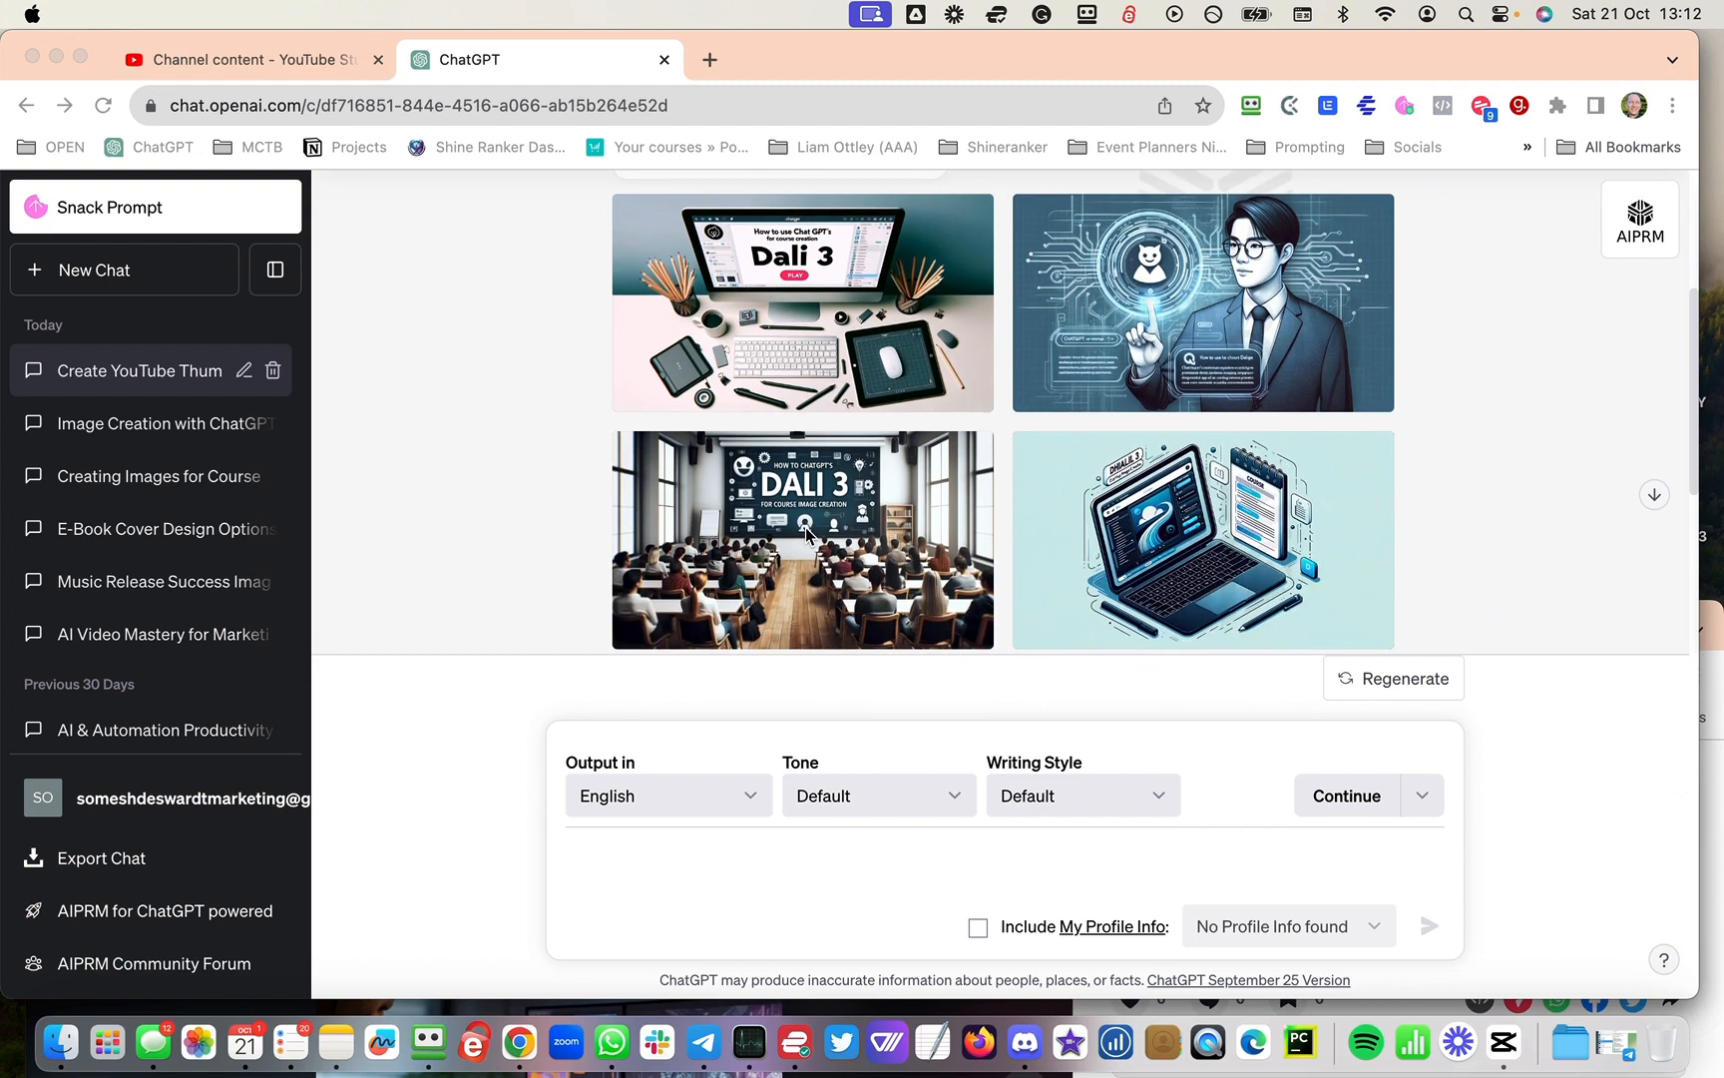
{"action": "left_click", "coordinate": [676, 864]}
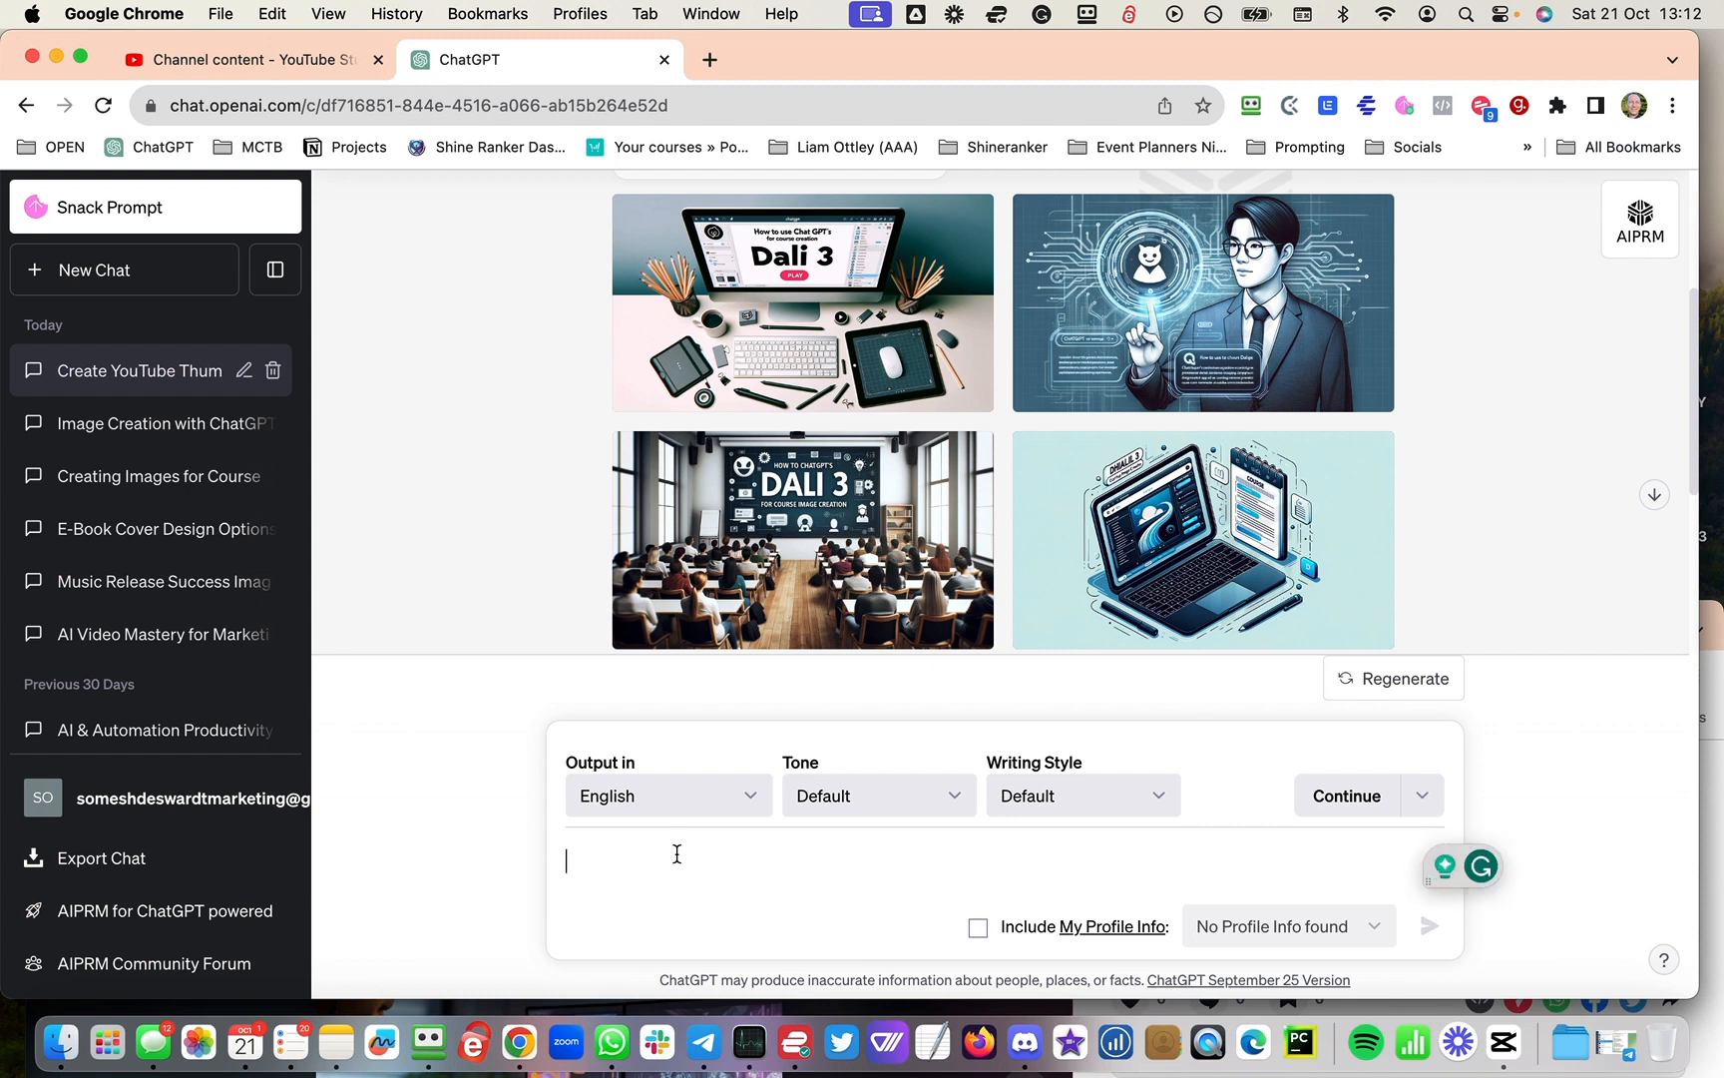
{"action": "type", "text": "use image 1"}
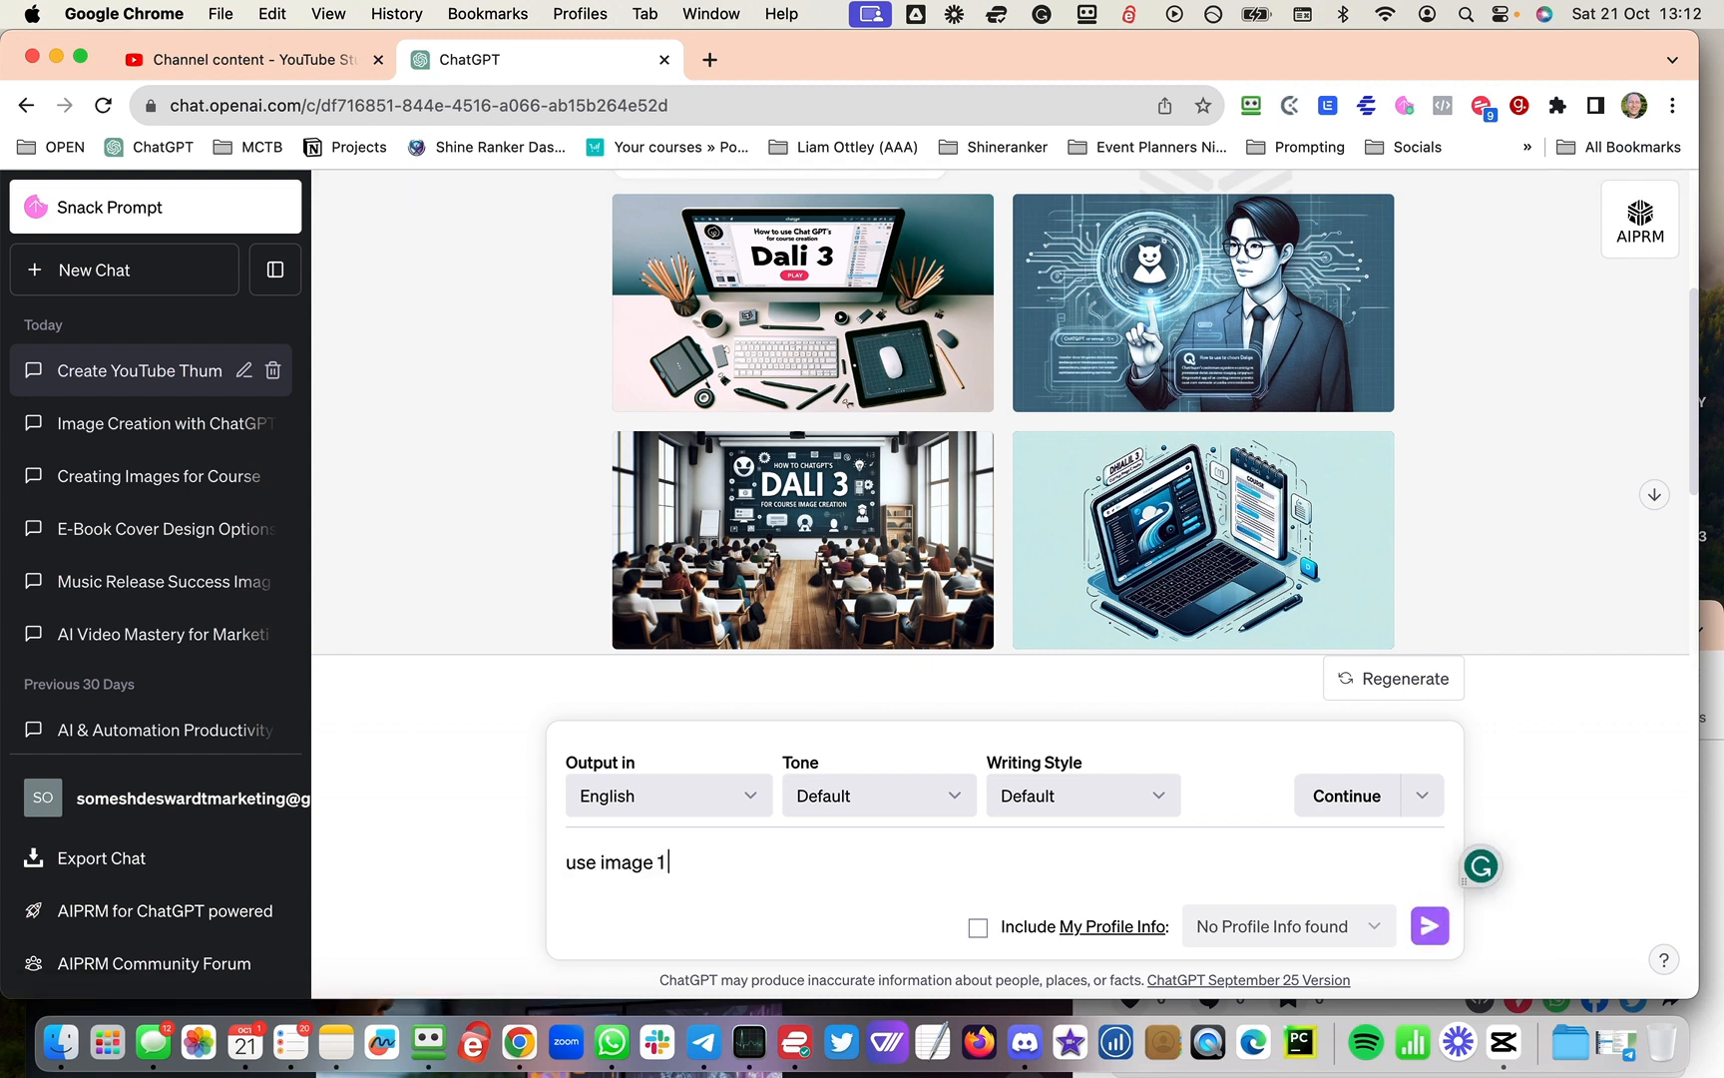
{"action": "type", "text": " and make the text more promo"}
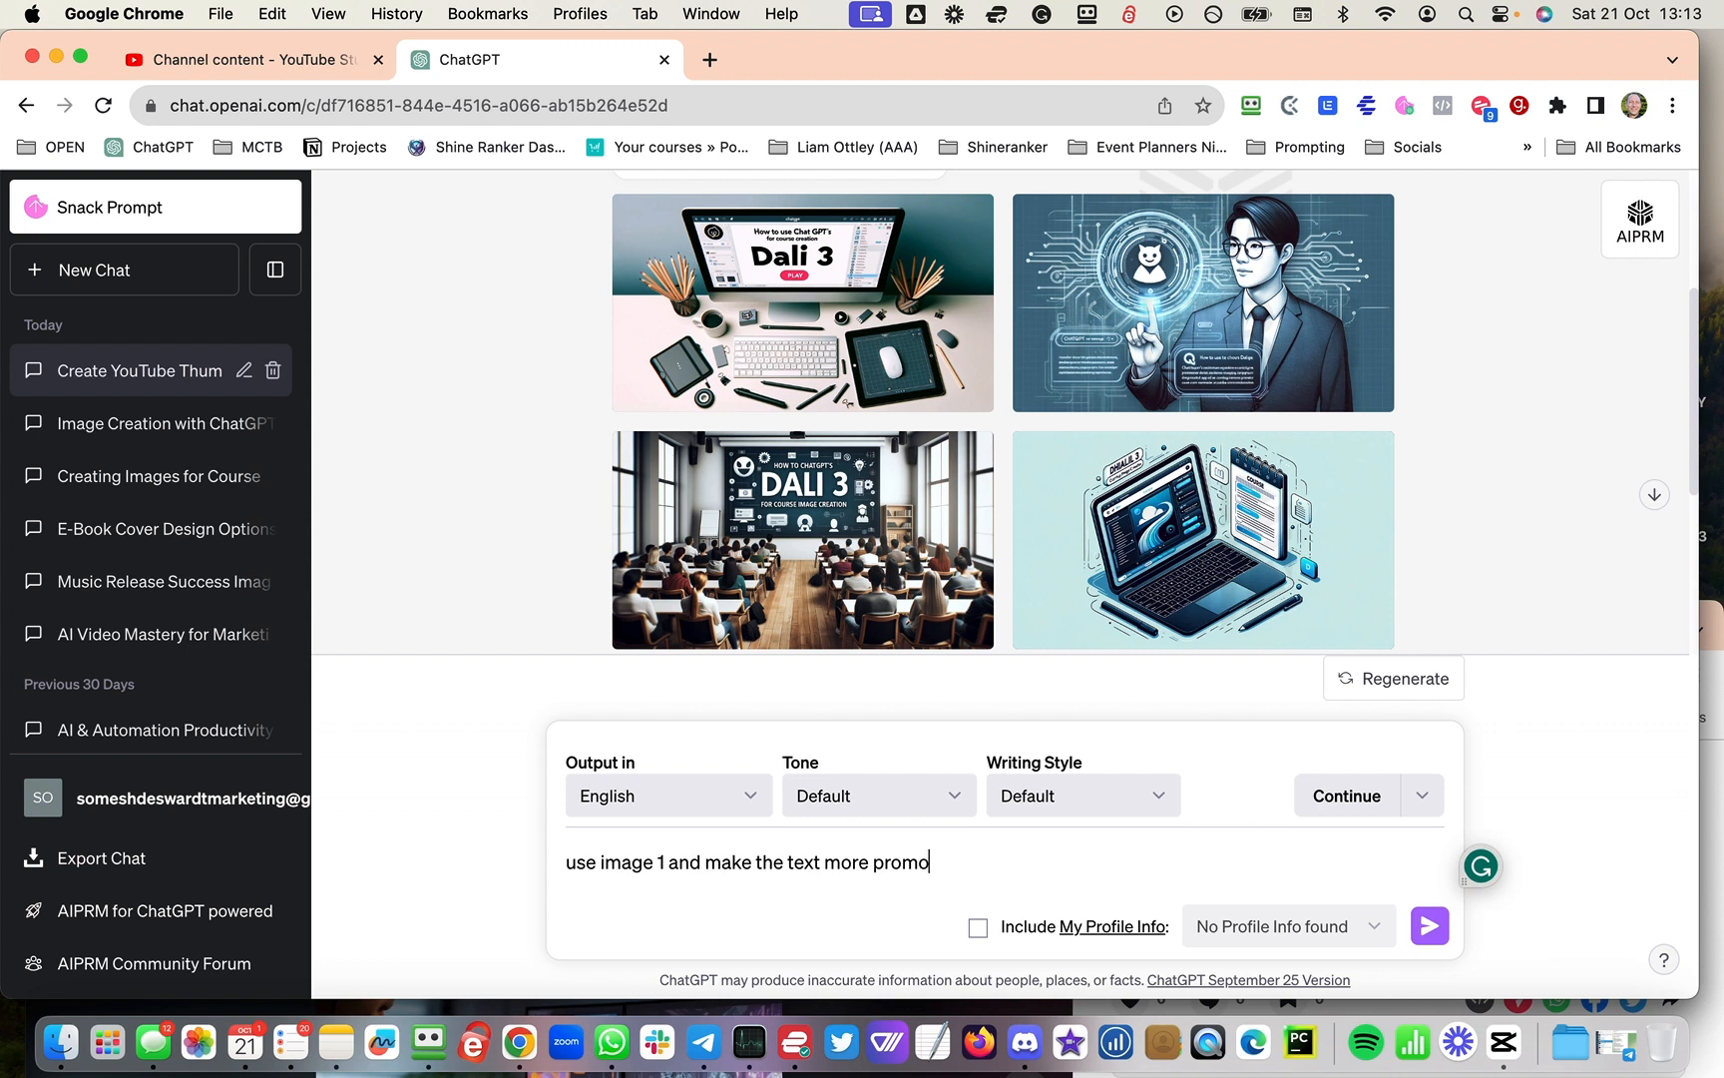
{"action": "key", "text": "BackSpace"}
{"action": "type", "text": "inent and visually appealing"}
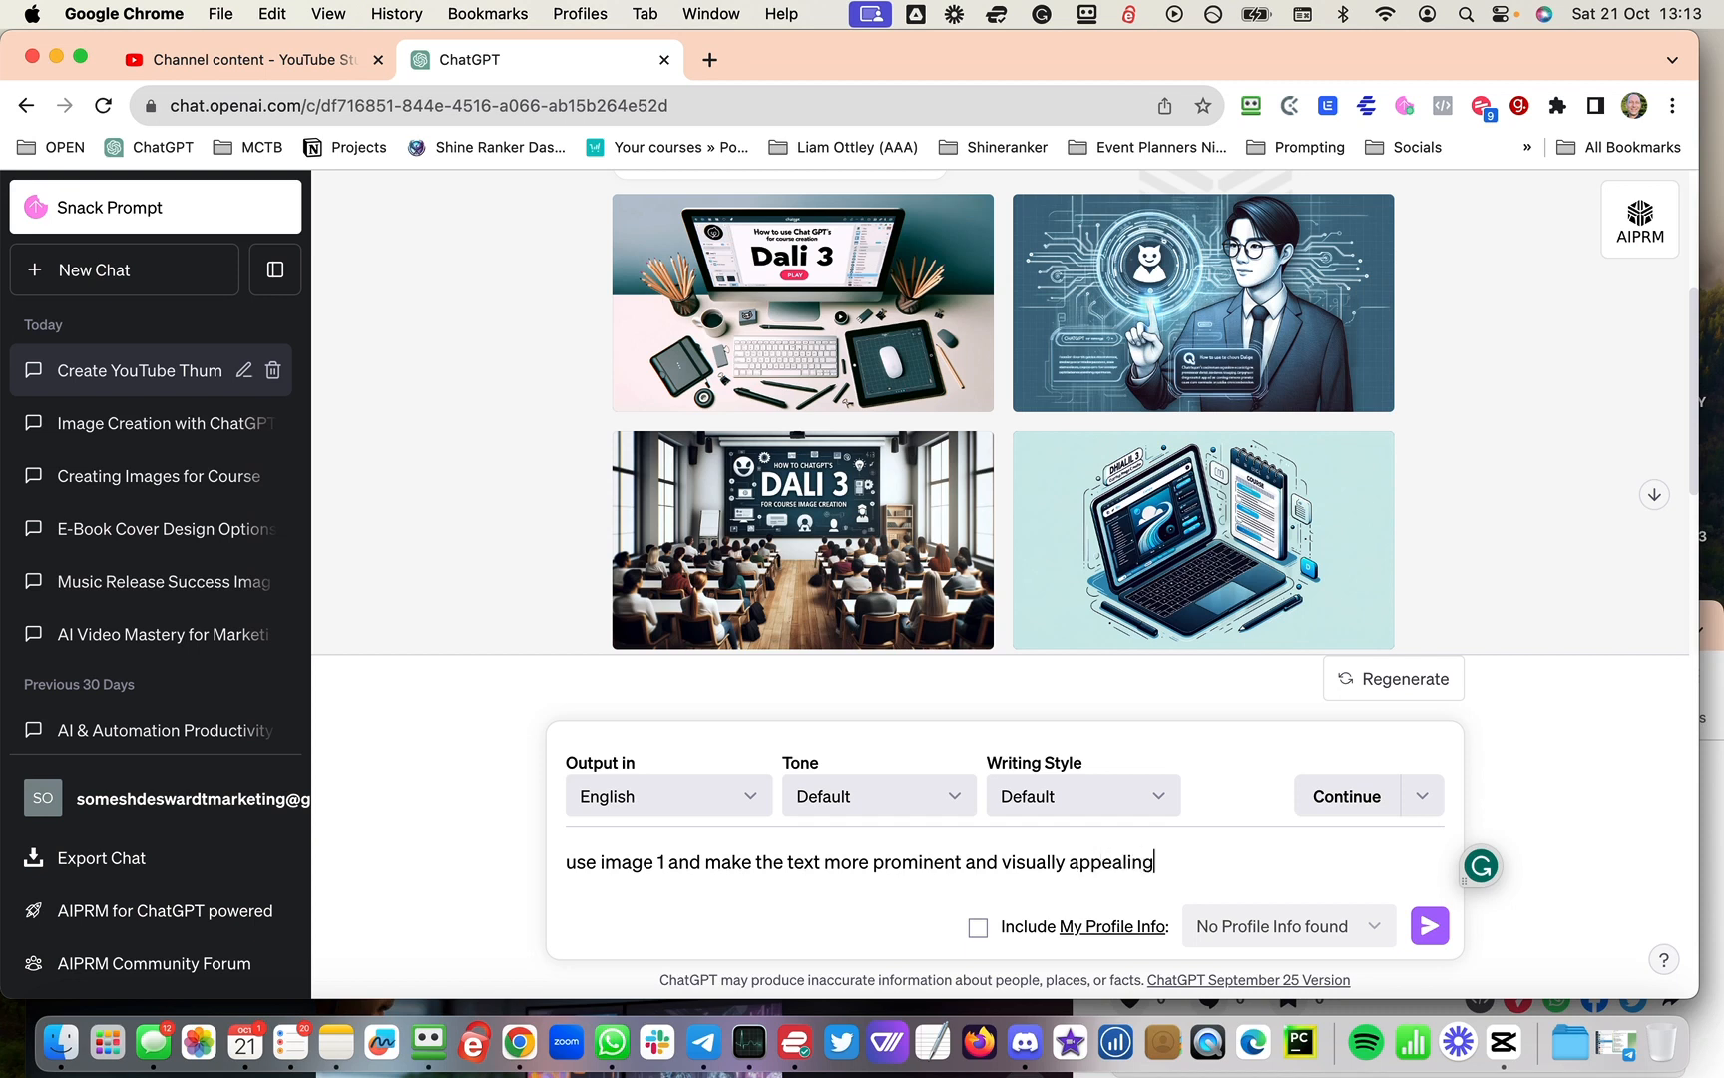
{"action": "type", "text": " to capture peoples attenst"}
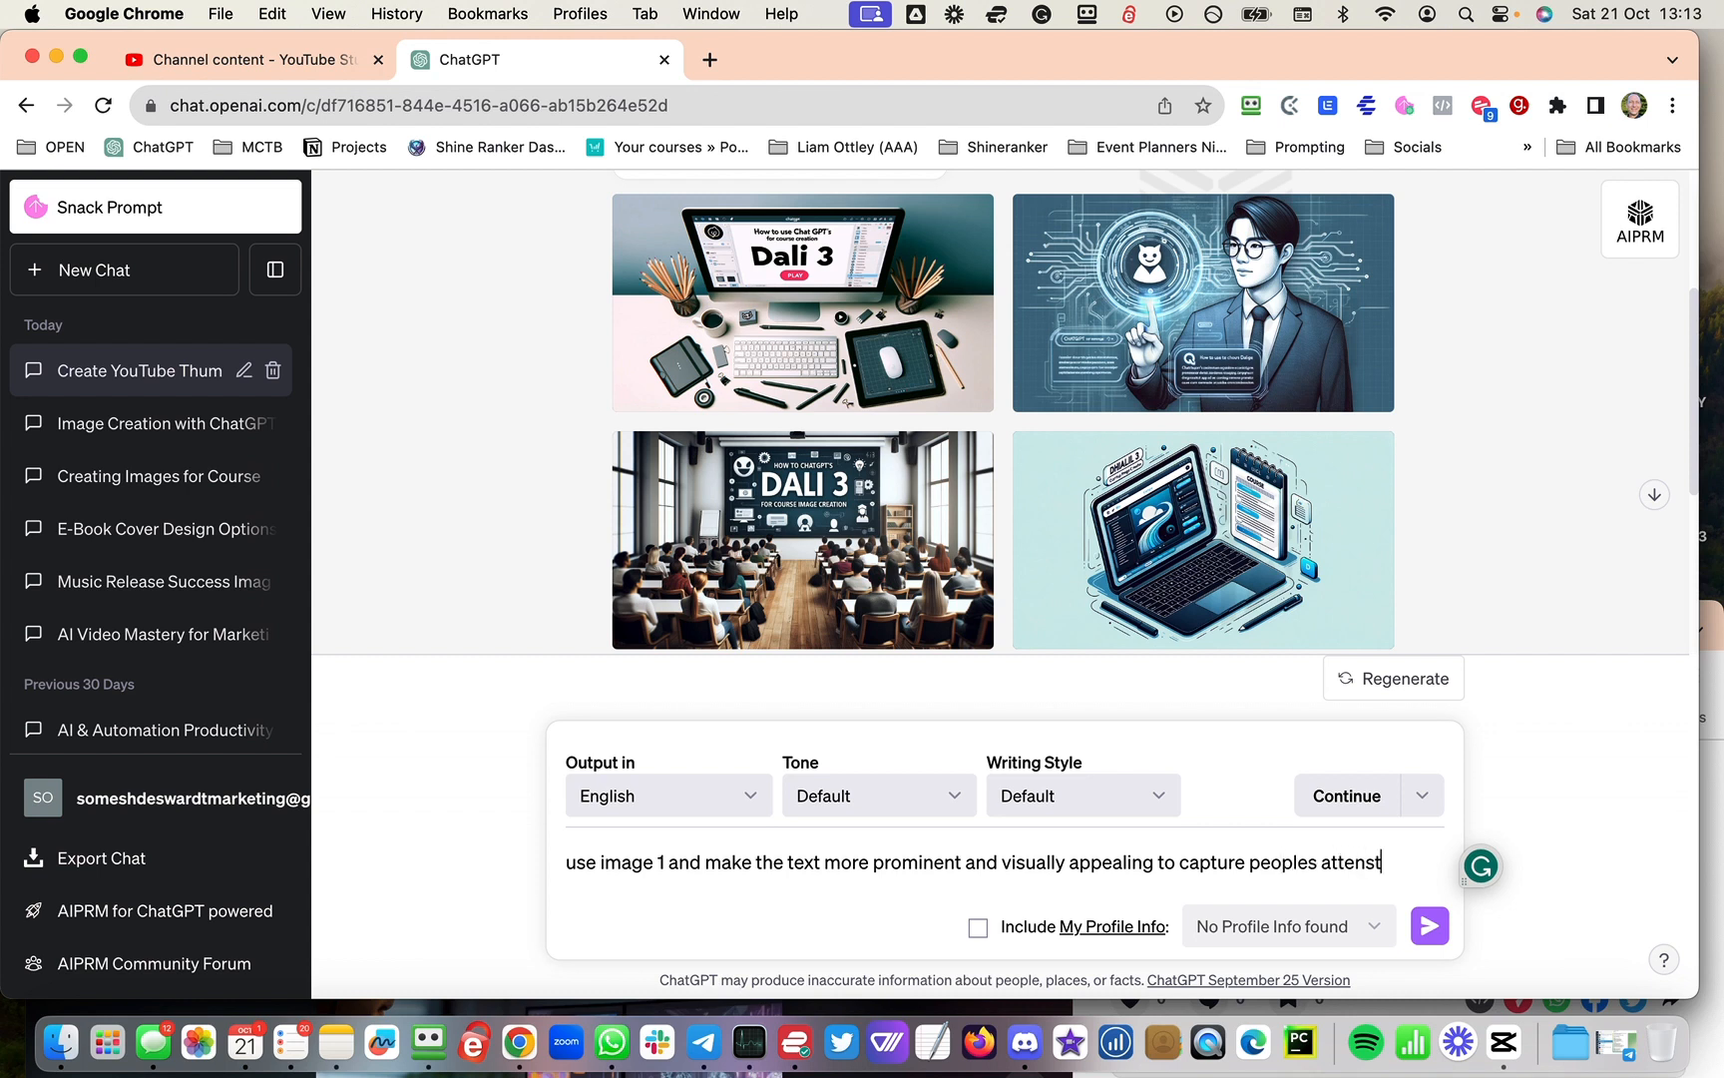
{"action": "key", "text": "BackSpace"}
{"action": "key", "text": "BackSpace"}
{"action": "type", "text": "tion"}
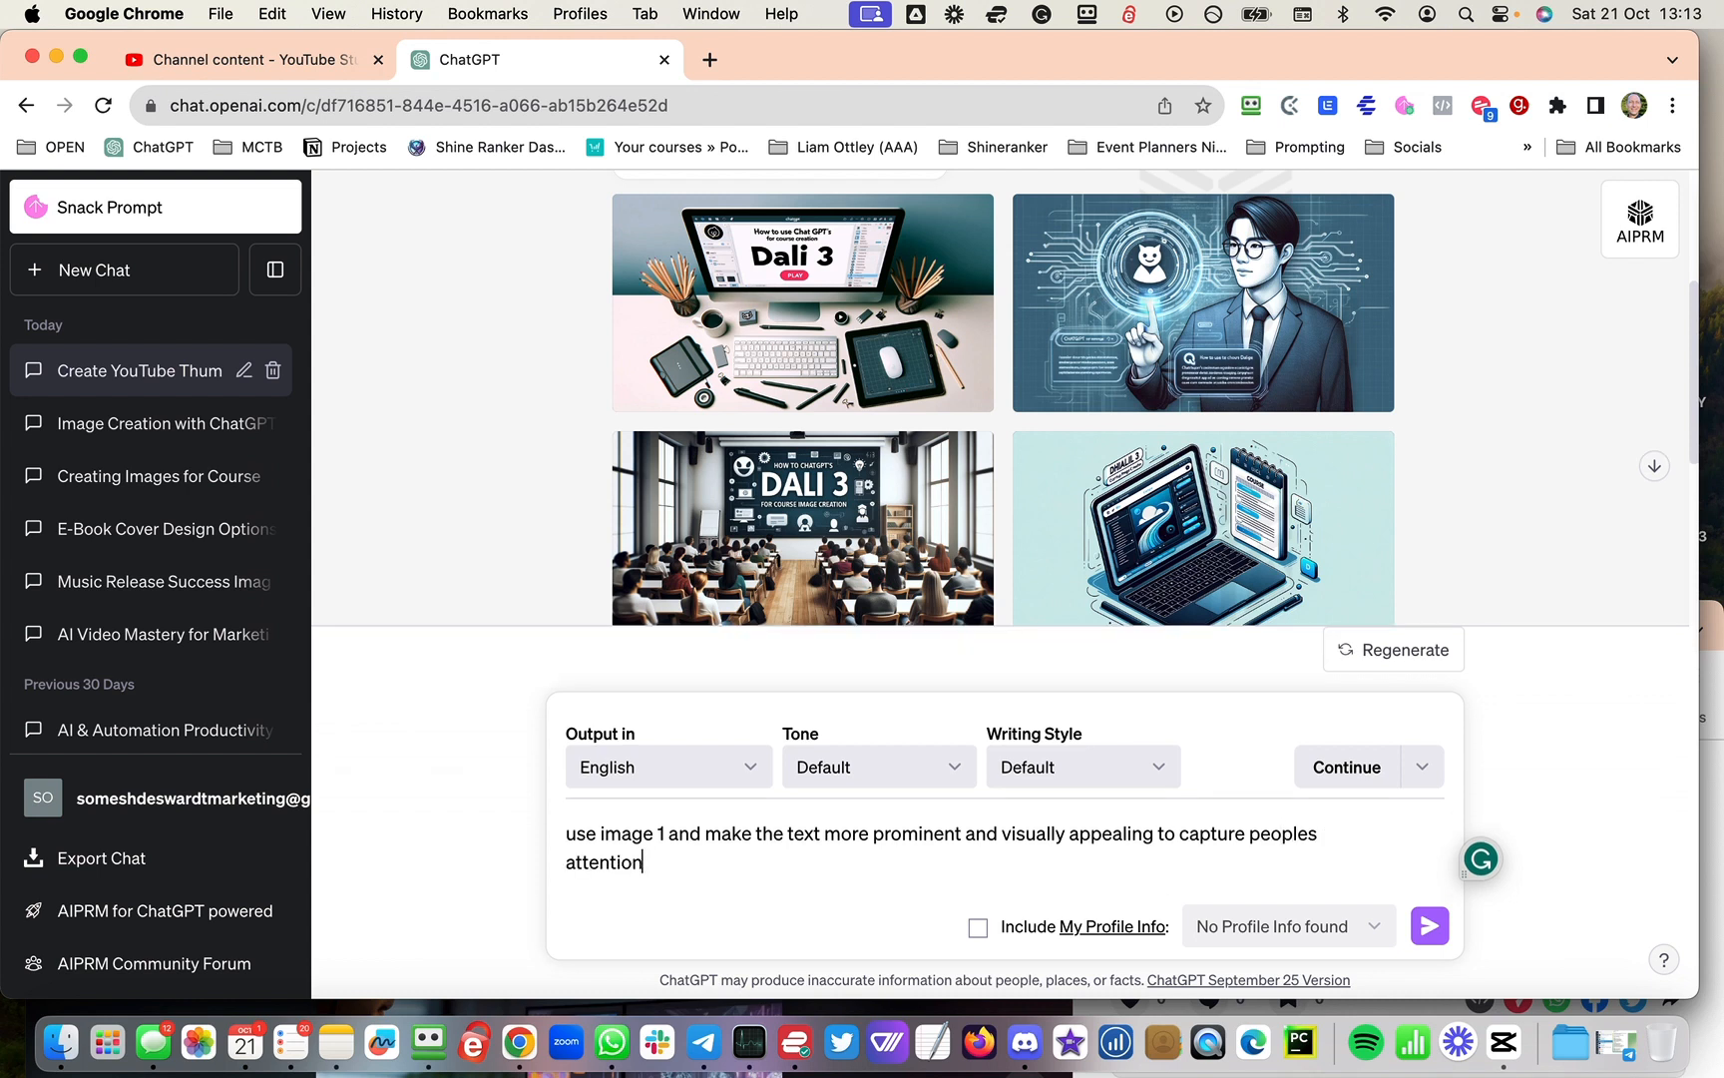
{"action": "key", "text": "Return"}
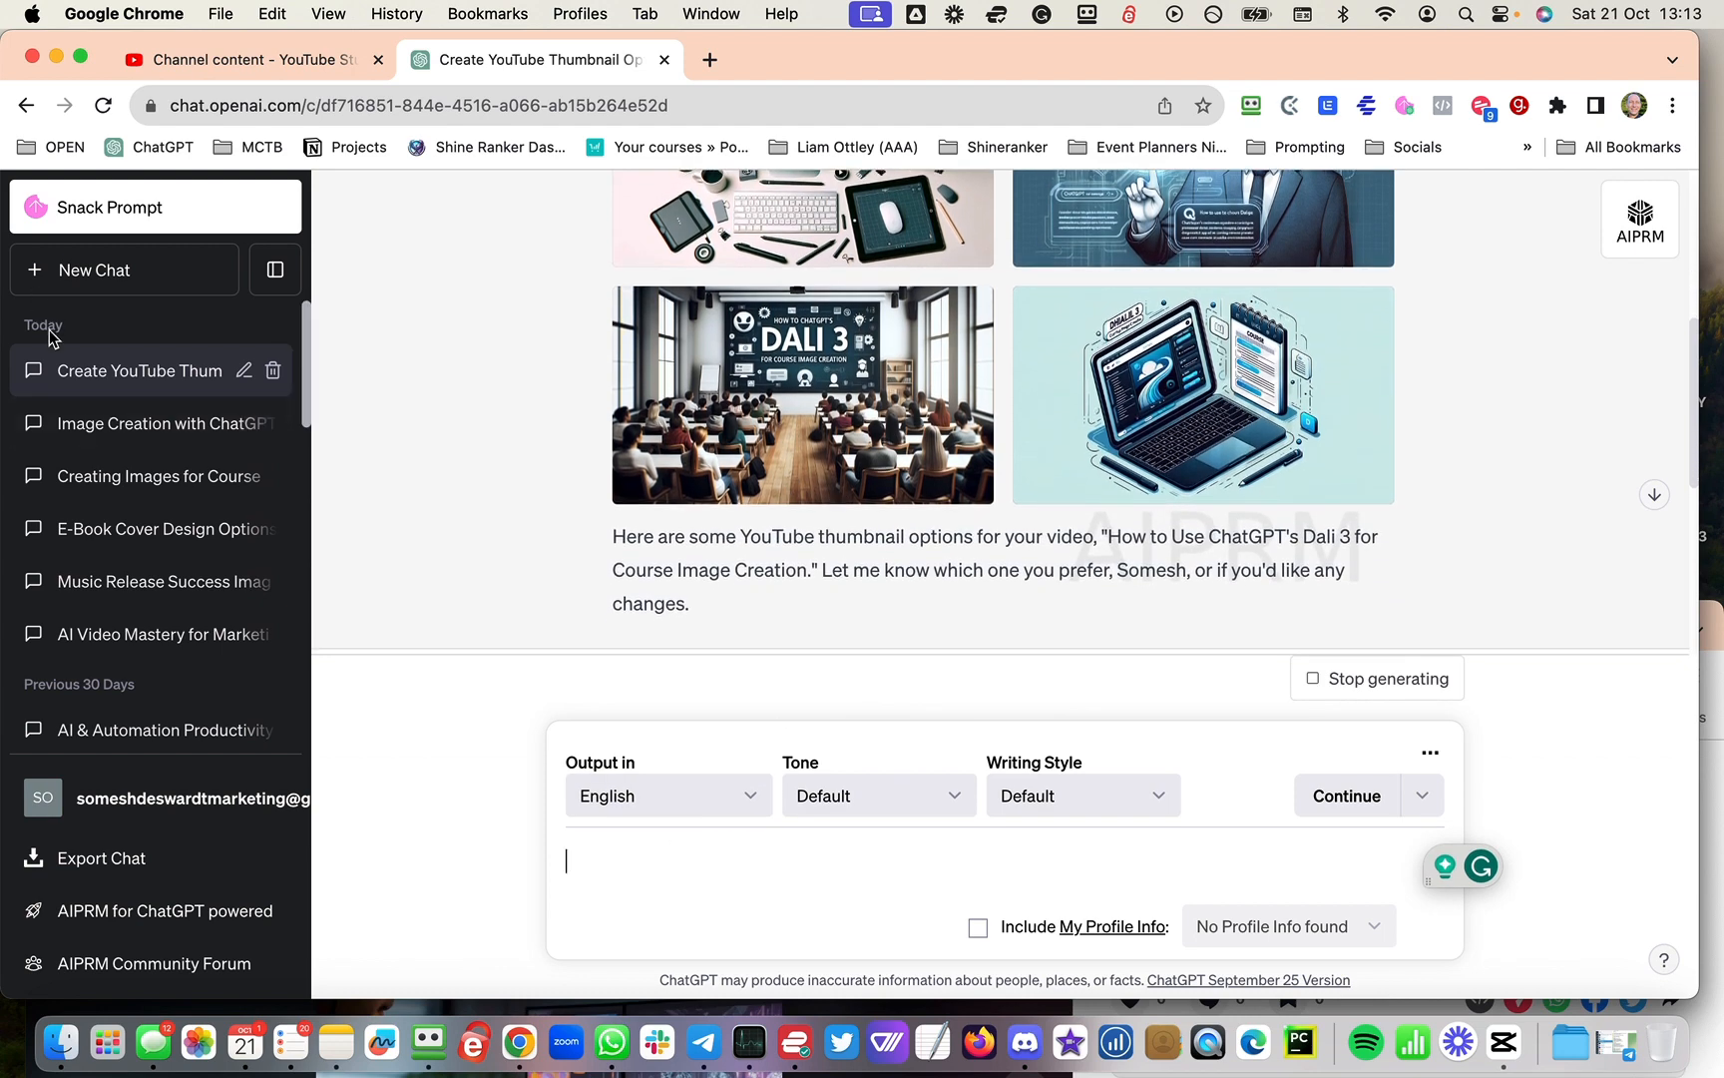
Step: Look over the revised Dali 3 thumbnail in ChatGPT's reply and download the image
{"action": "scroll", "coordinate": [1249, 414], "scroll_direction": "up", "scroll_amount": 4}
{"action": "scroll", "coordinate": [1249, 414], "scroll_direction": "up", "scroll_amount": 1}
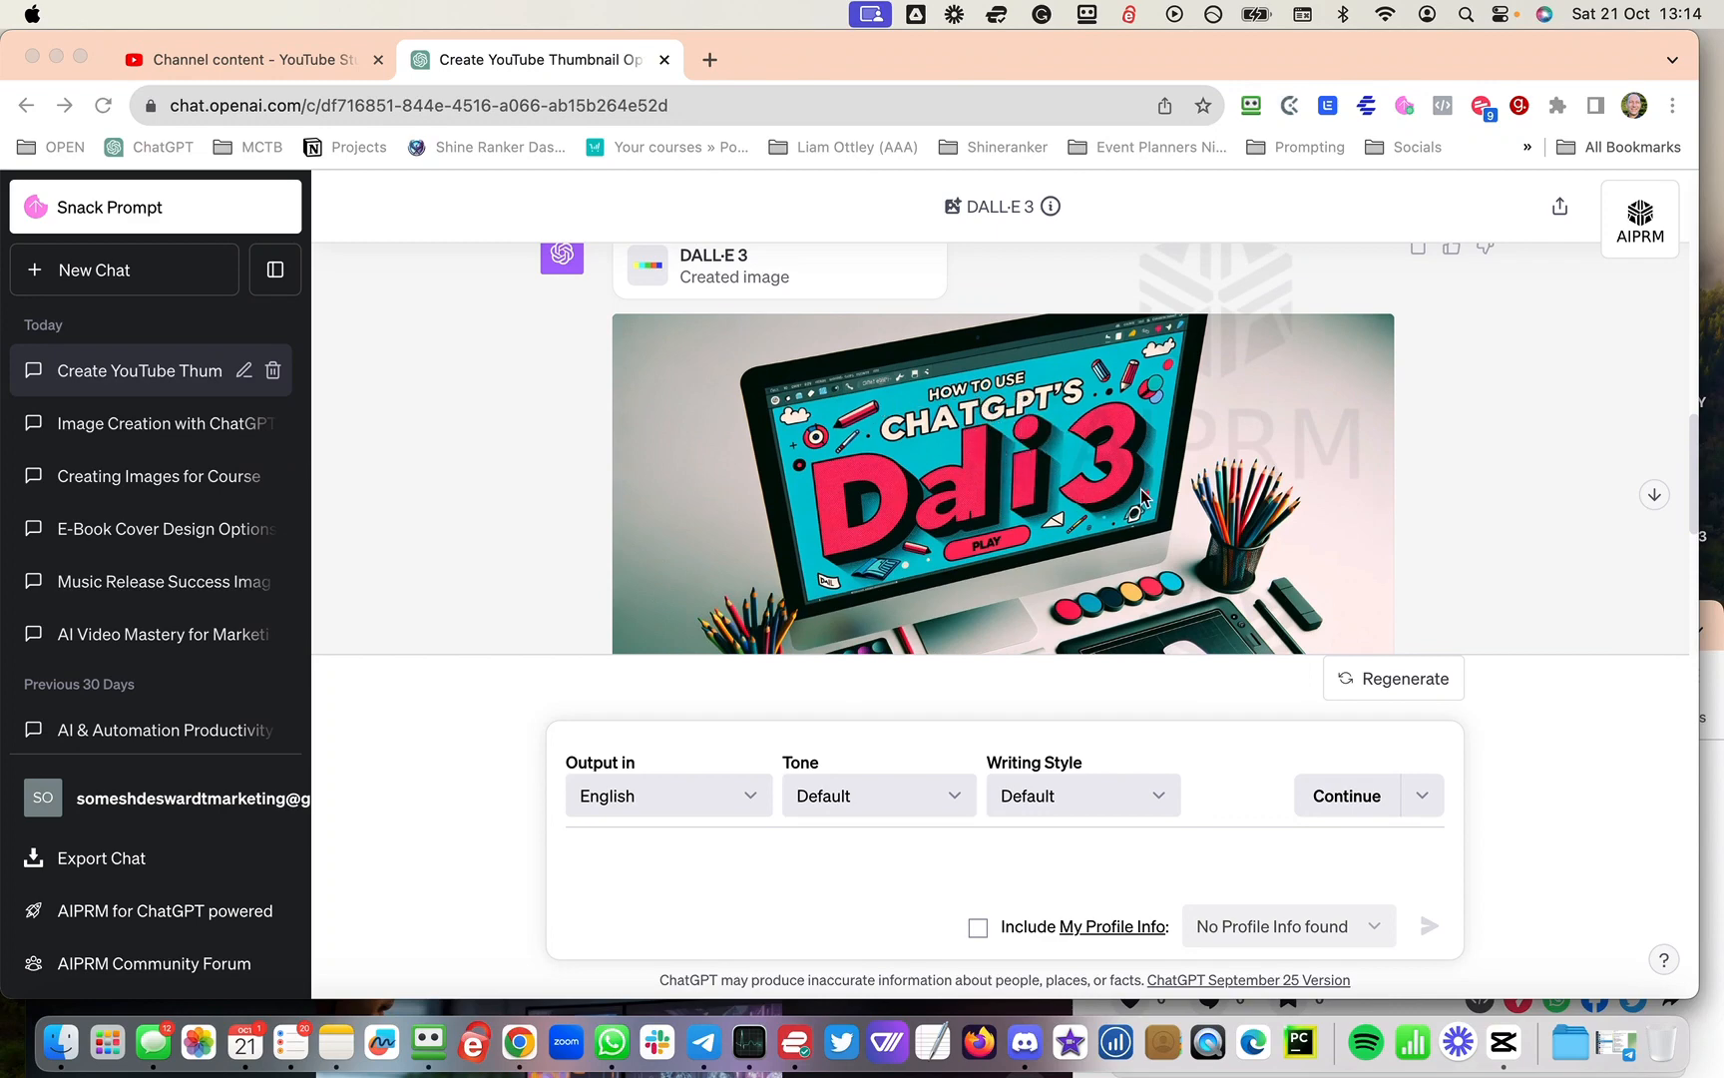
{"action": "scroll", "coordinate": [1137, 493], "scroll_direction": "down", "scroll_amount": 5}
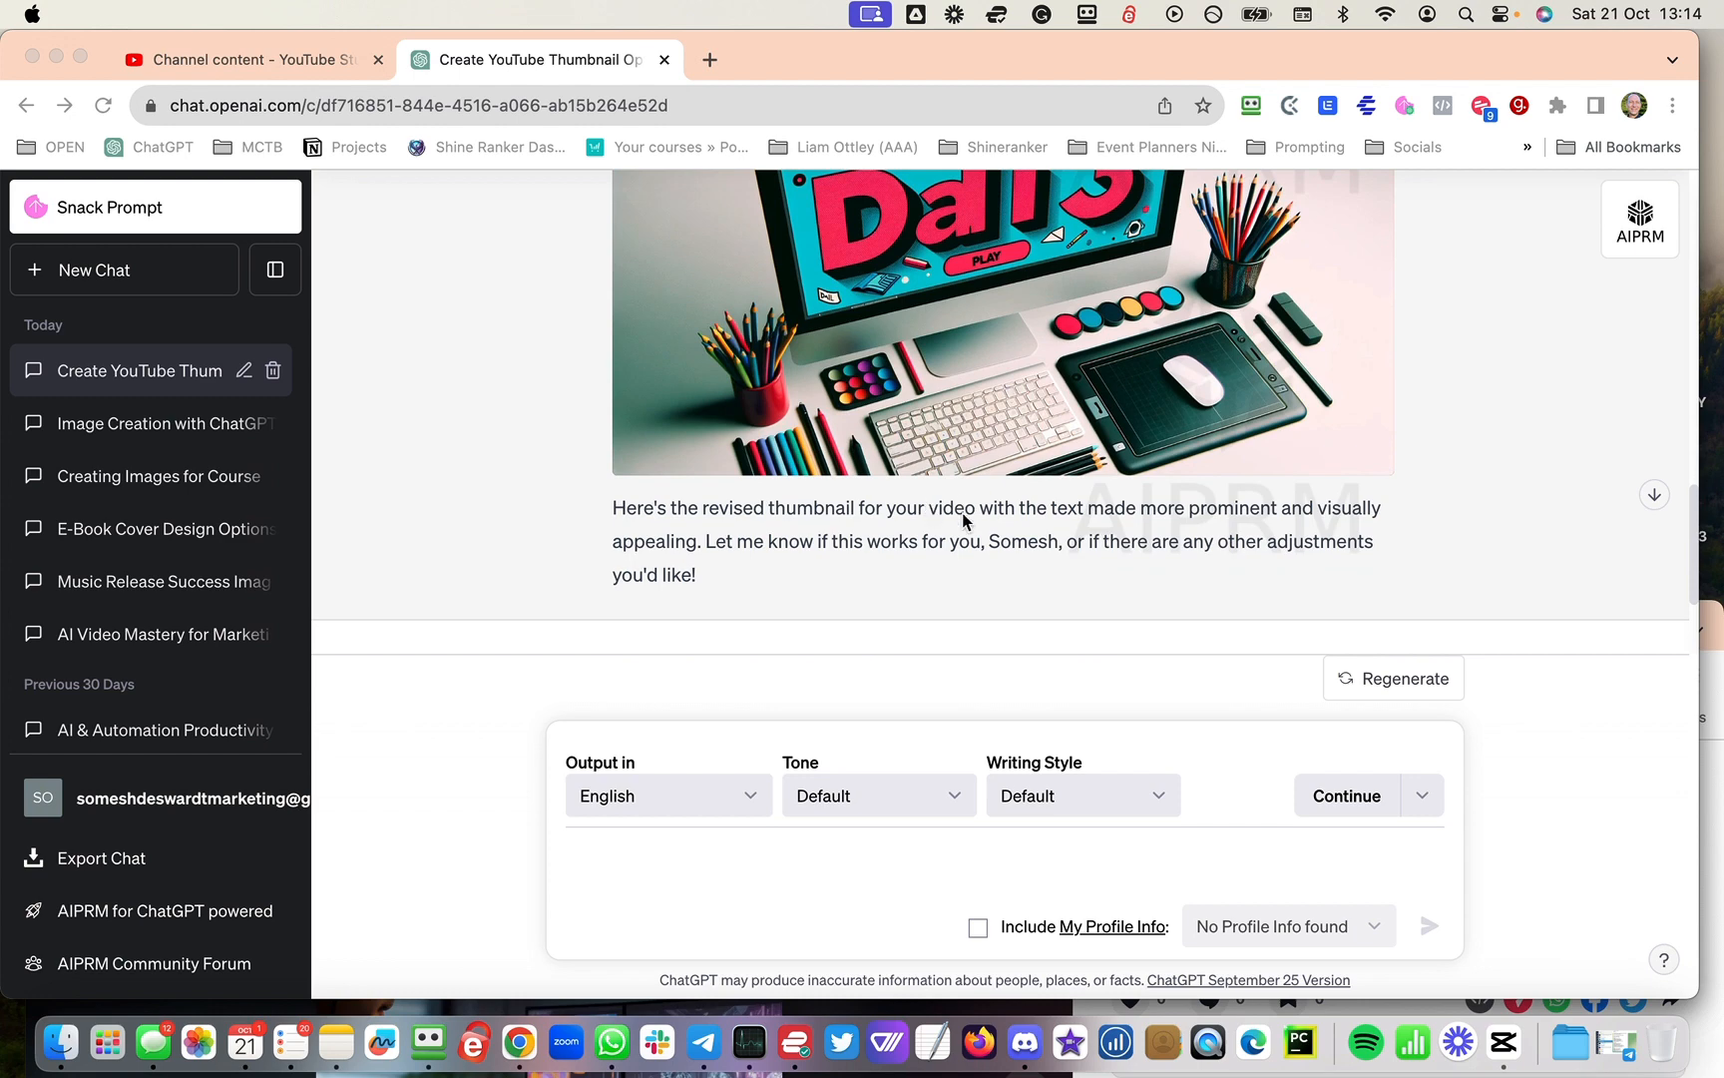
{"action": "scroll", "coordinate": [1164, 511], "scroll_direction": "down", "scroll_amount": 4}
{"action": "scroll", "coordinate": [1163, 511], "scroll_direction": "up", "scroll_amount": 10}
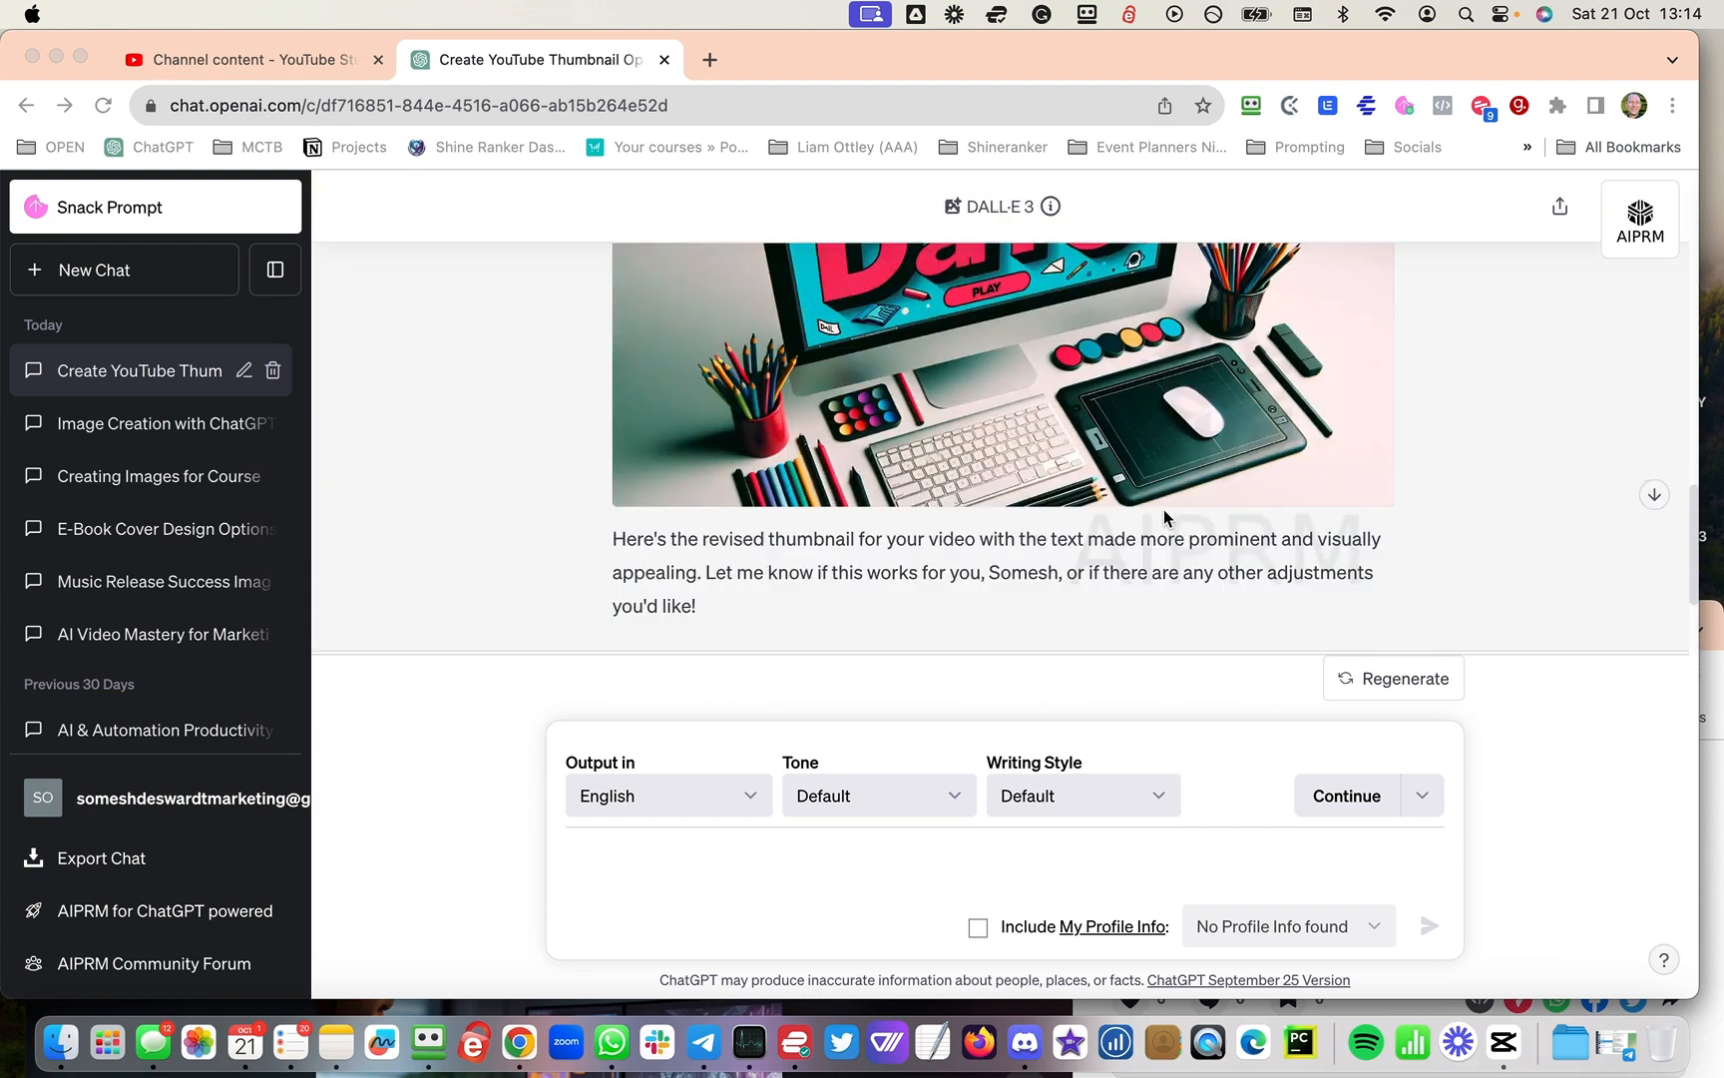
{"action": "scroll", "coordinate": [1164, 514], "scroll_direction": "up", "scroll_amount": 1}
{"action": "left_click", "coordinate": [1032, 498]}
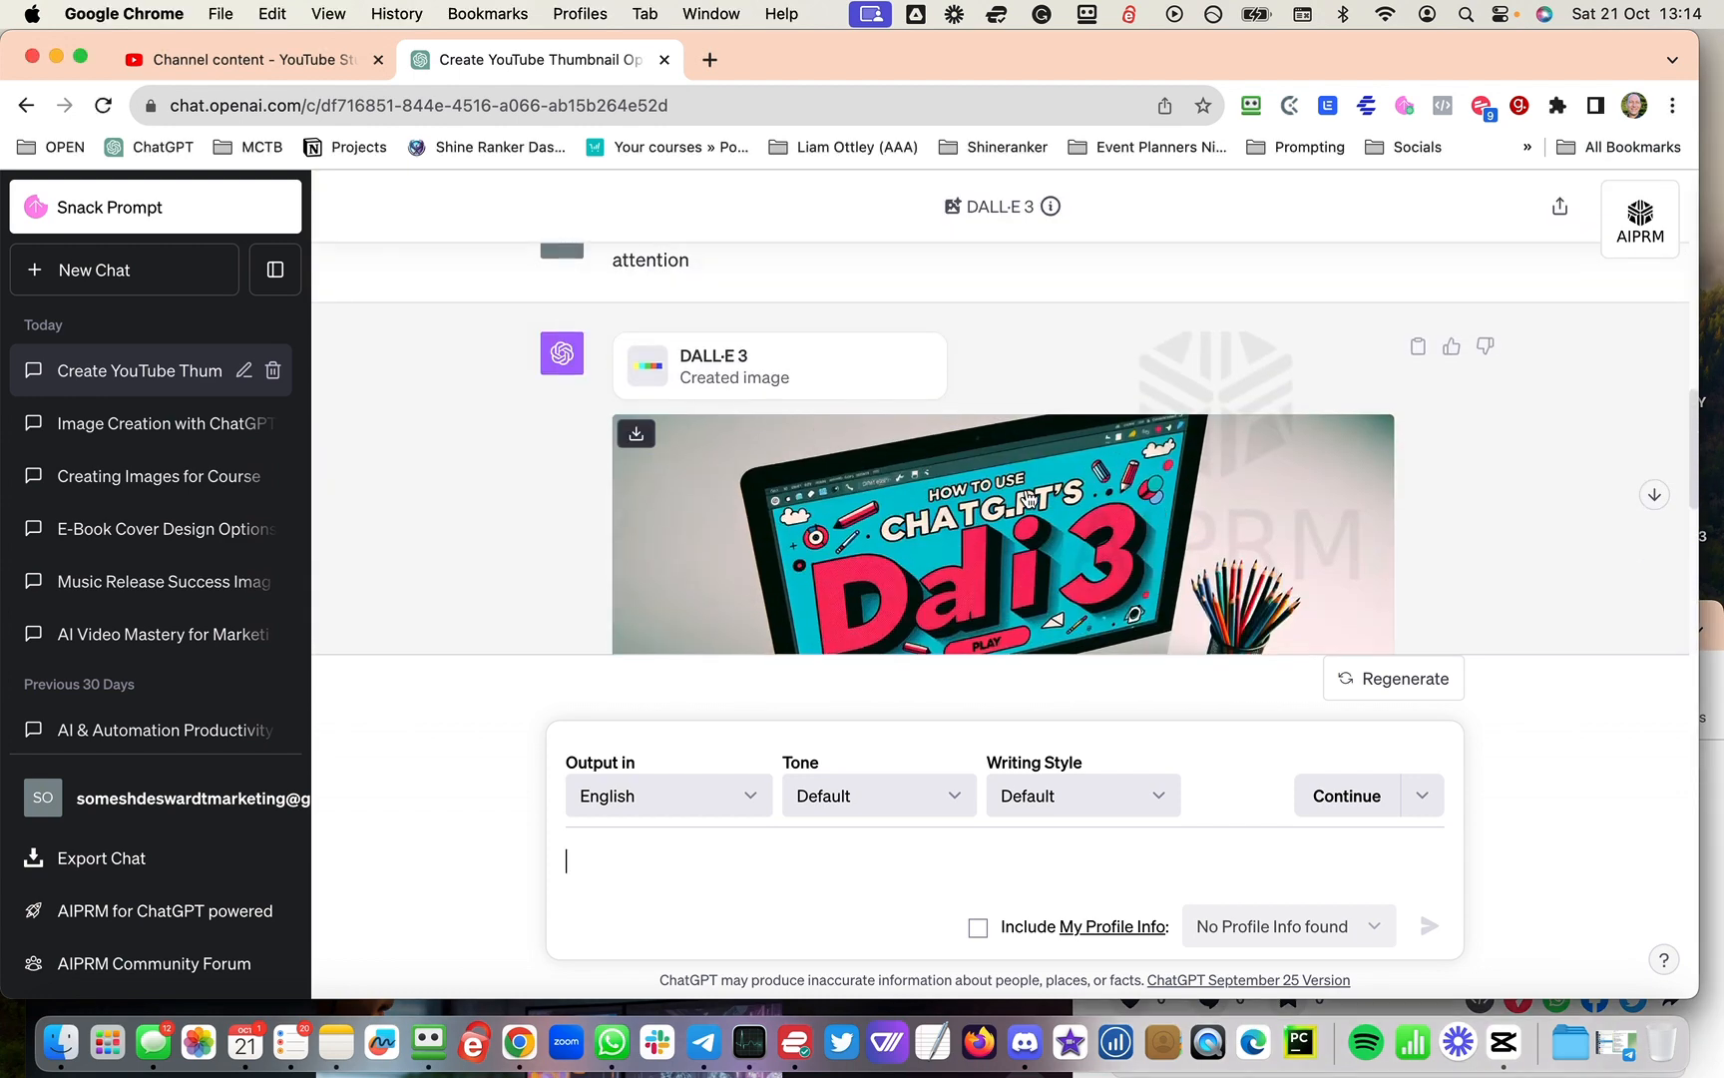
{"action": "left_click", "coordinate": [635, 442]}
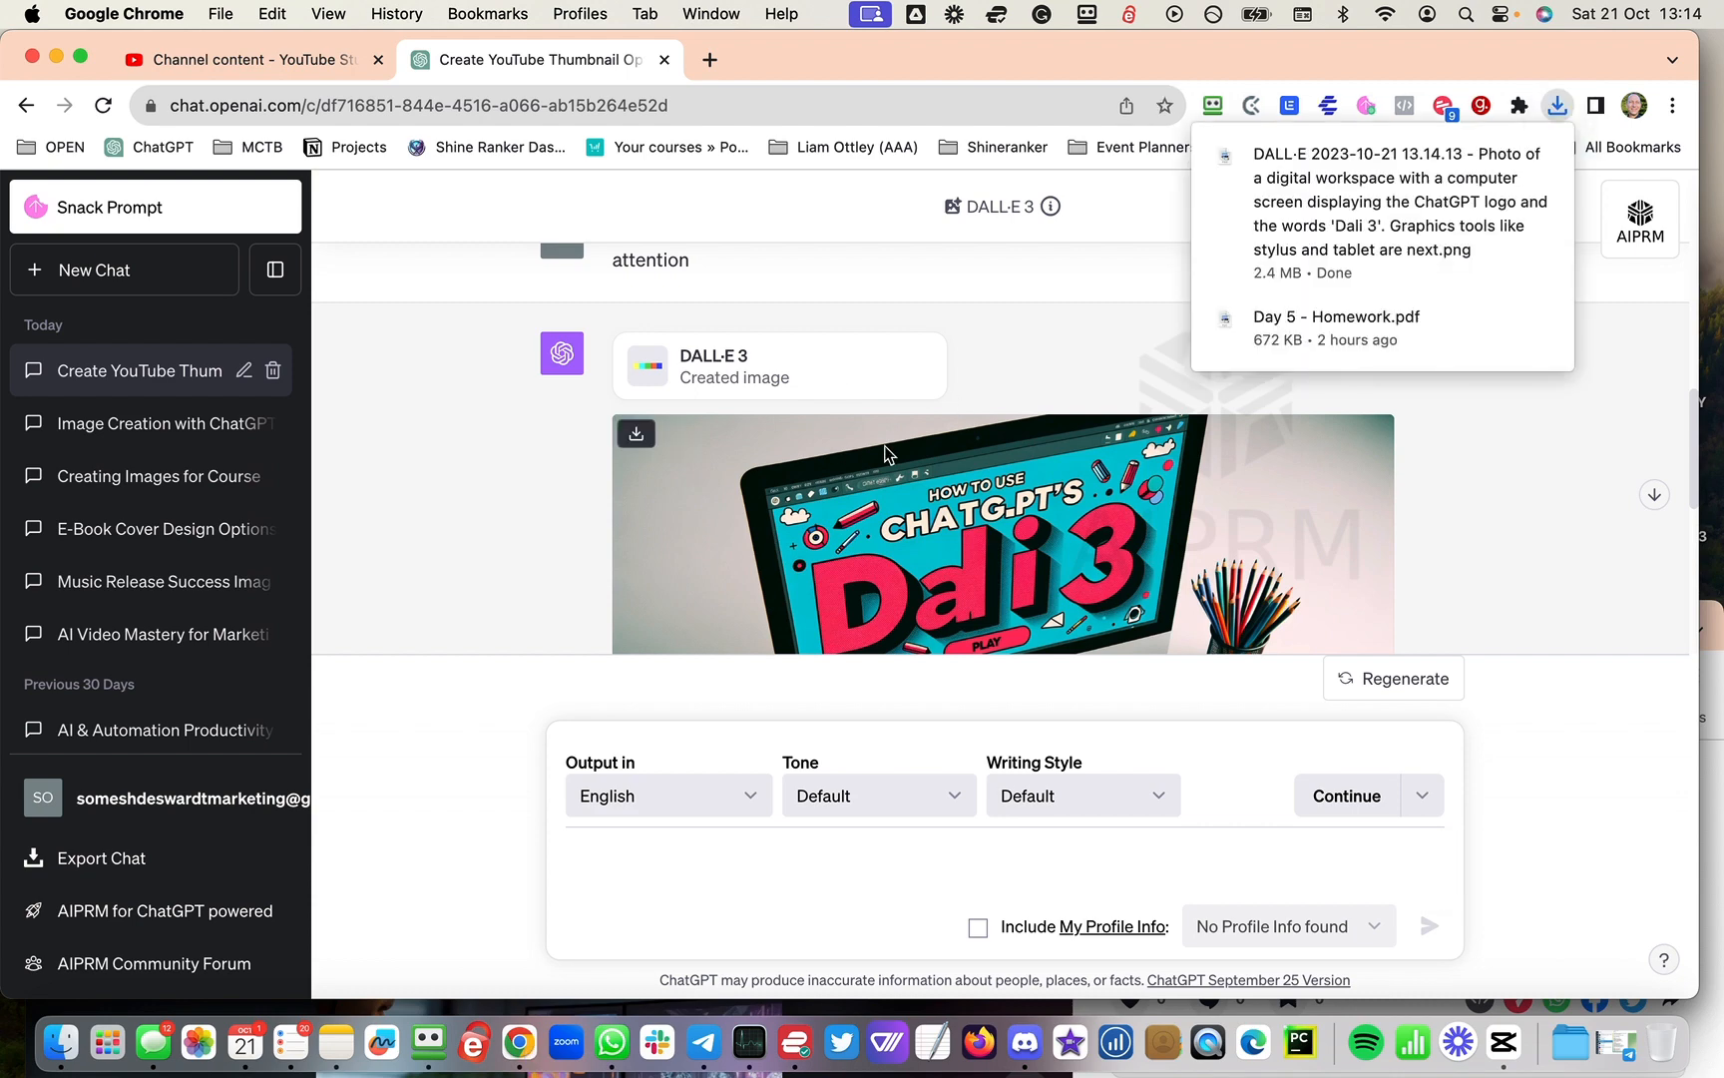
Step: Switch to Finder and move the DALL·E 2023-10-21 13.14.13 image from Downloads into the ONE SONG AWAY folder
{"action": "key", "text": "super+Tab"}
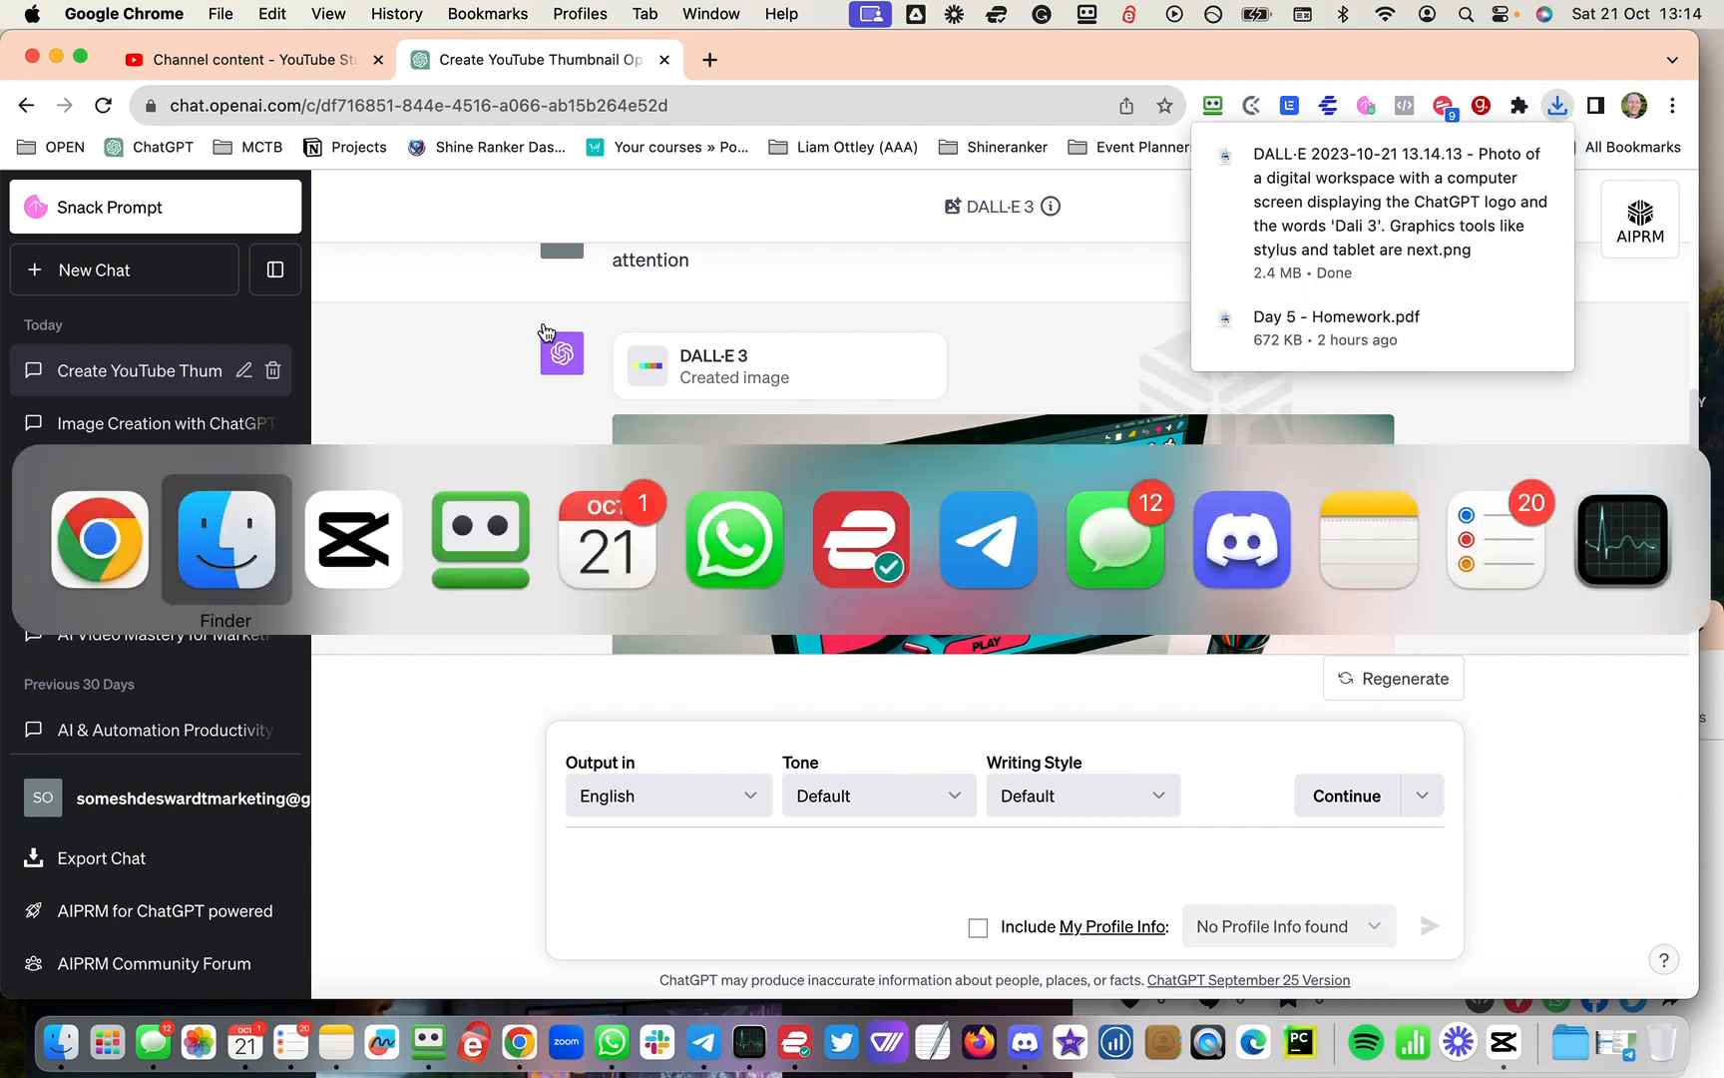
{"action": "key", "text": "ctrl+Left"}
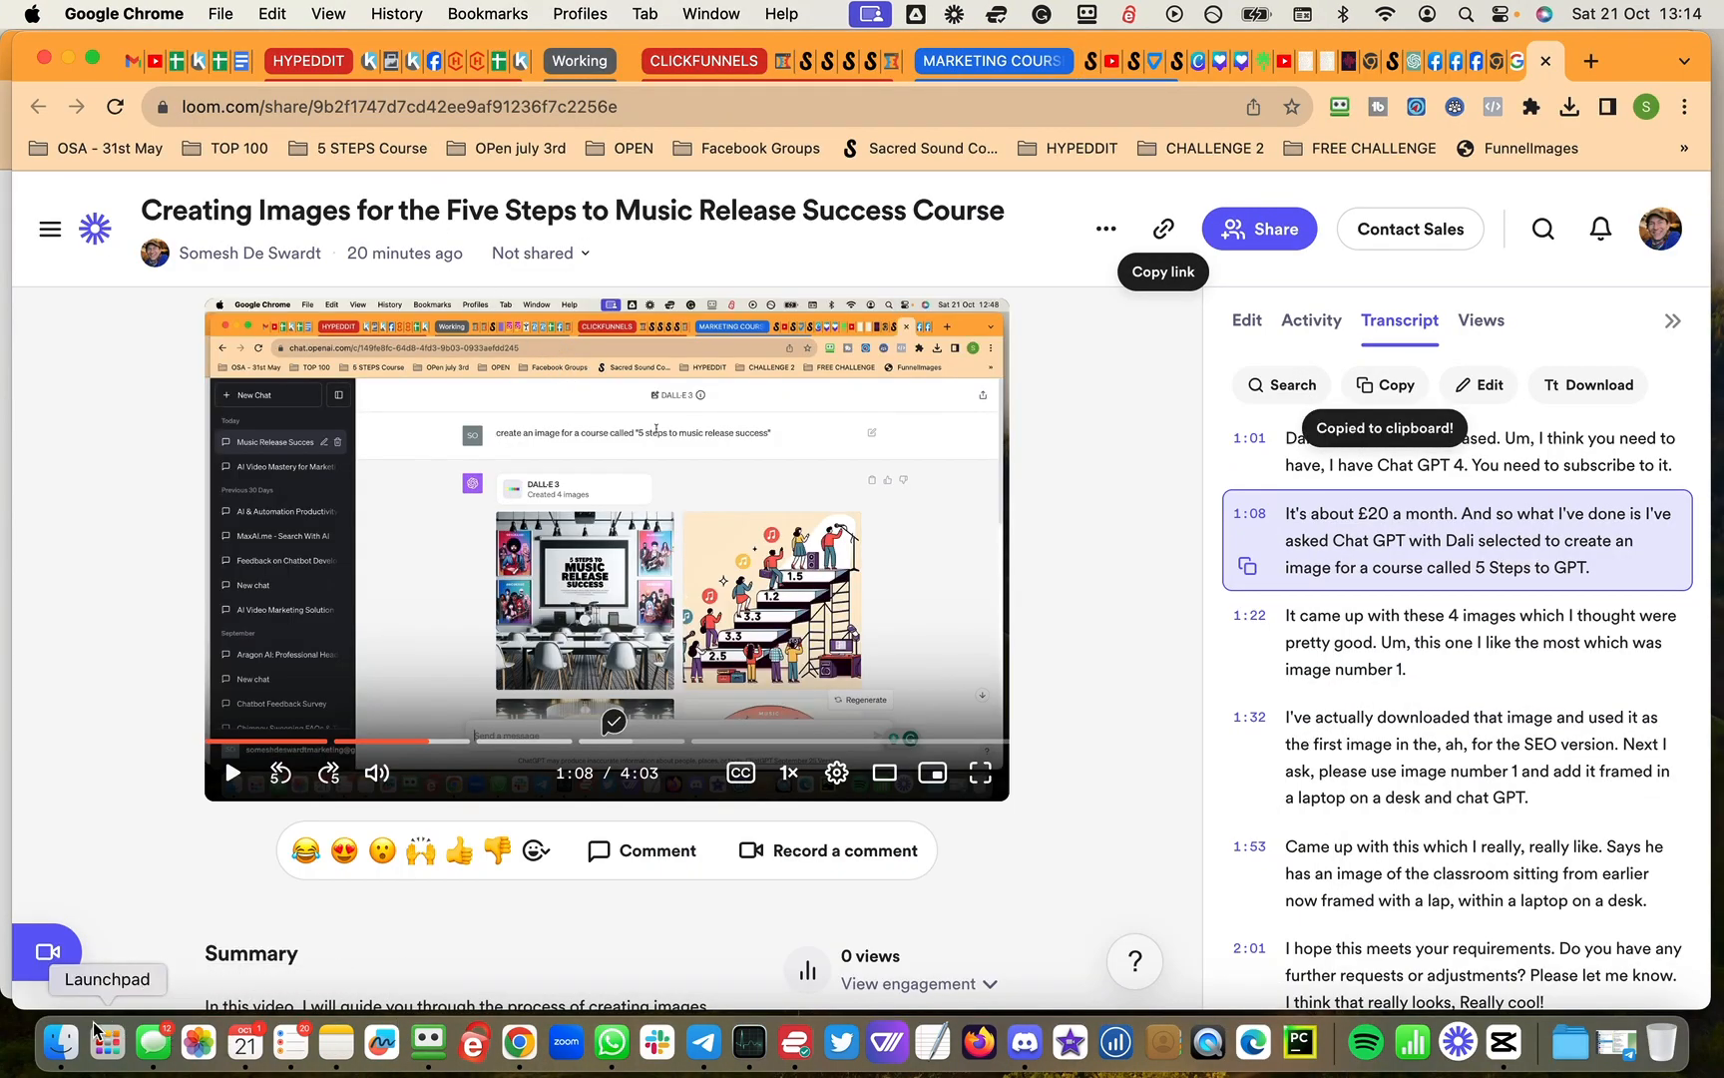
{"action": "left_click", "coordinate": [61, 1042]}
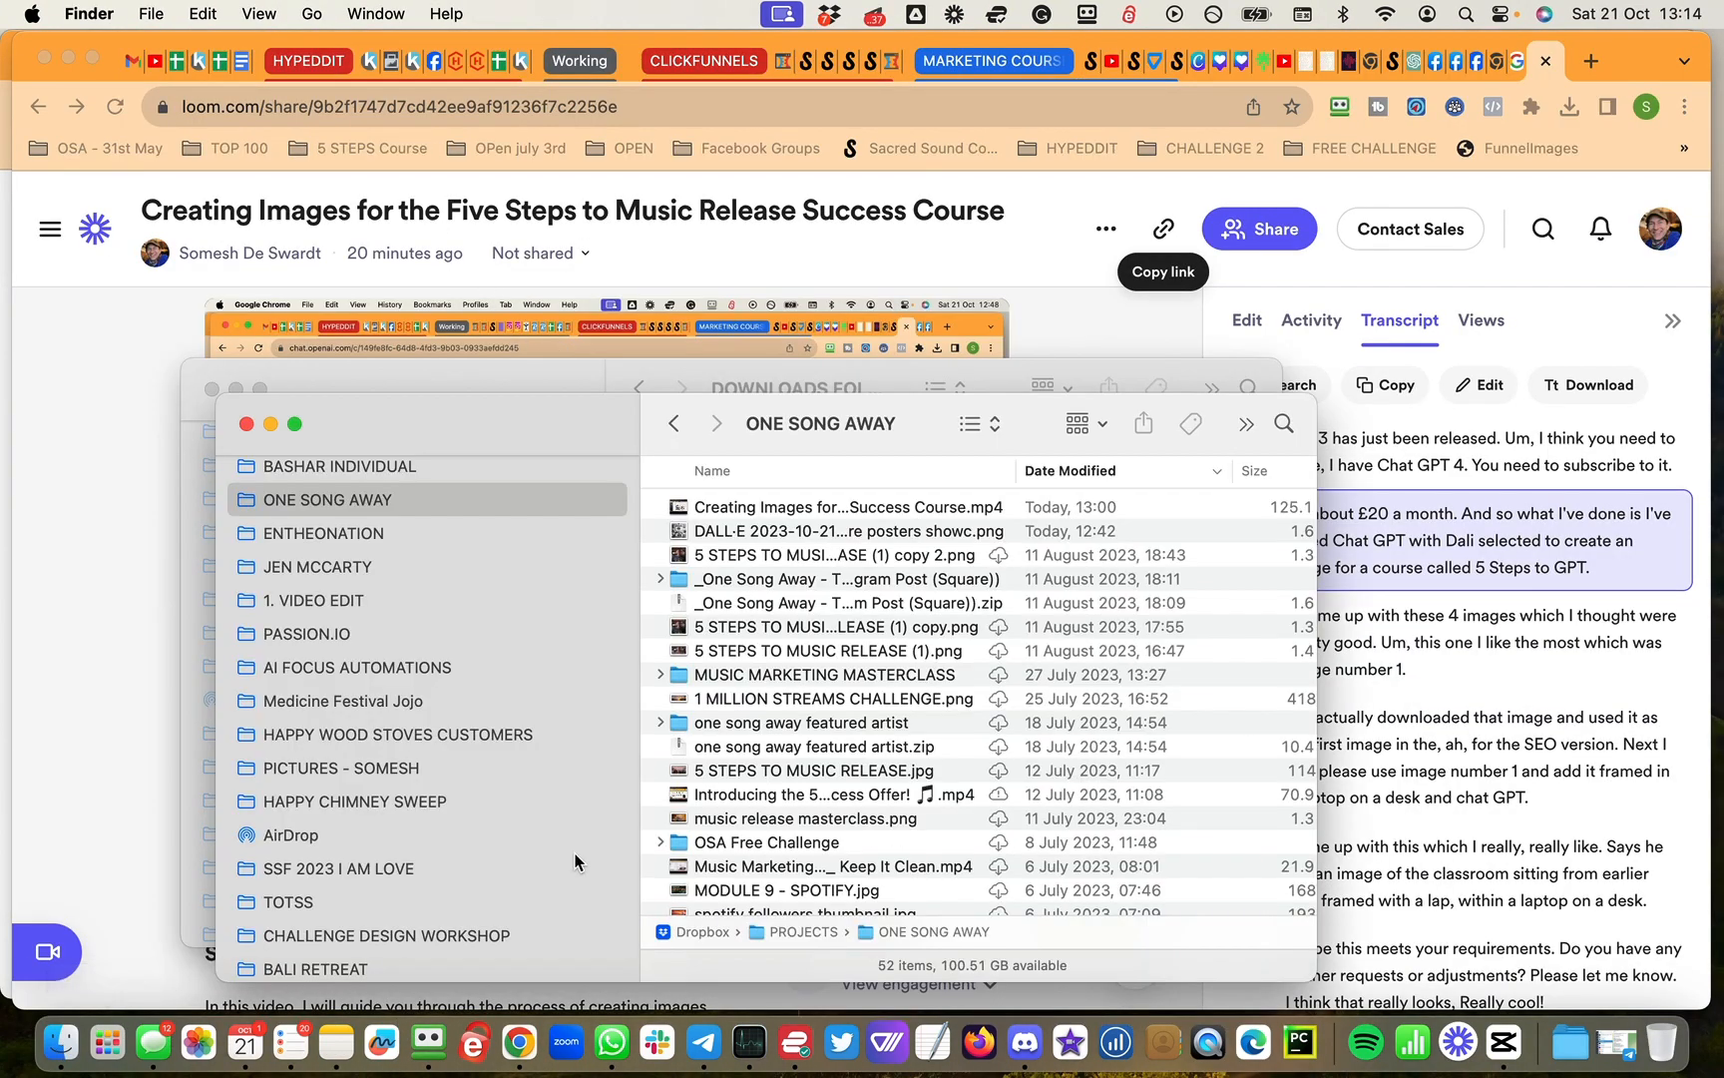
{"action": "left_click", "coordinate": [739, 506]}
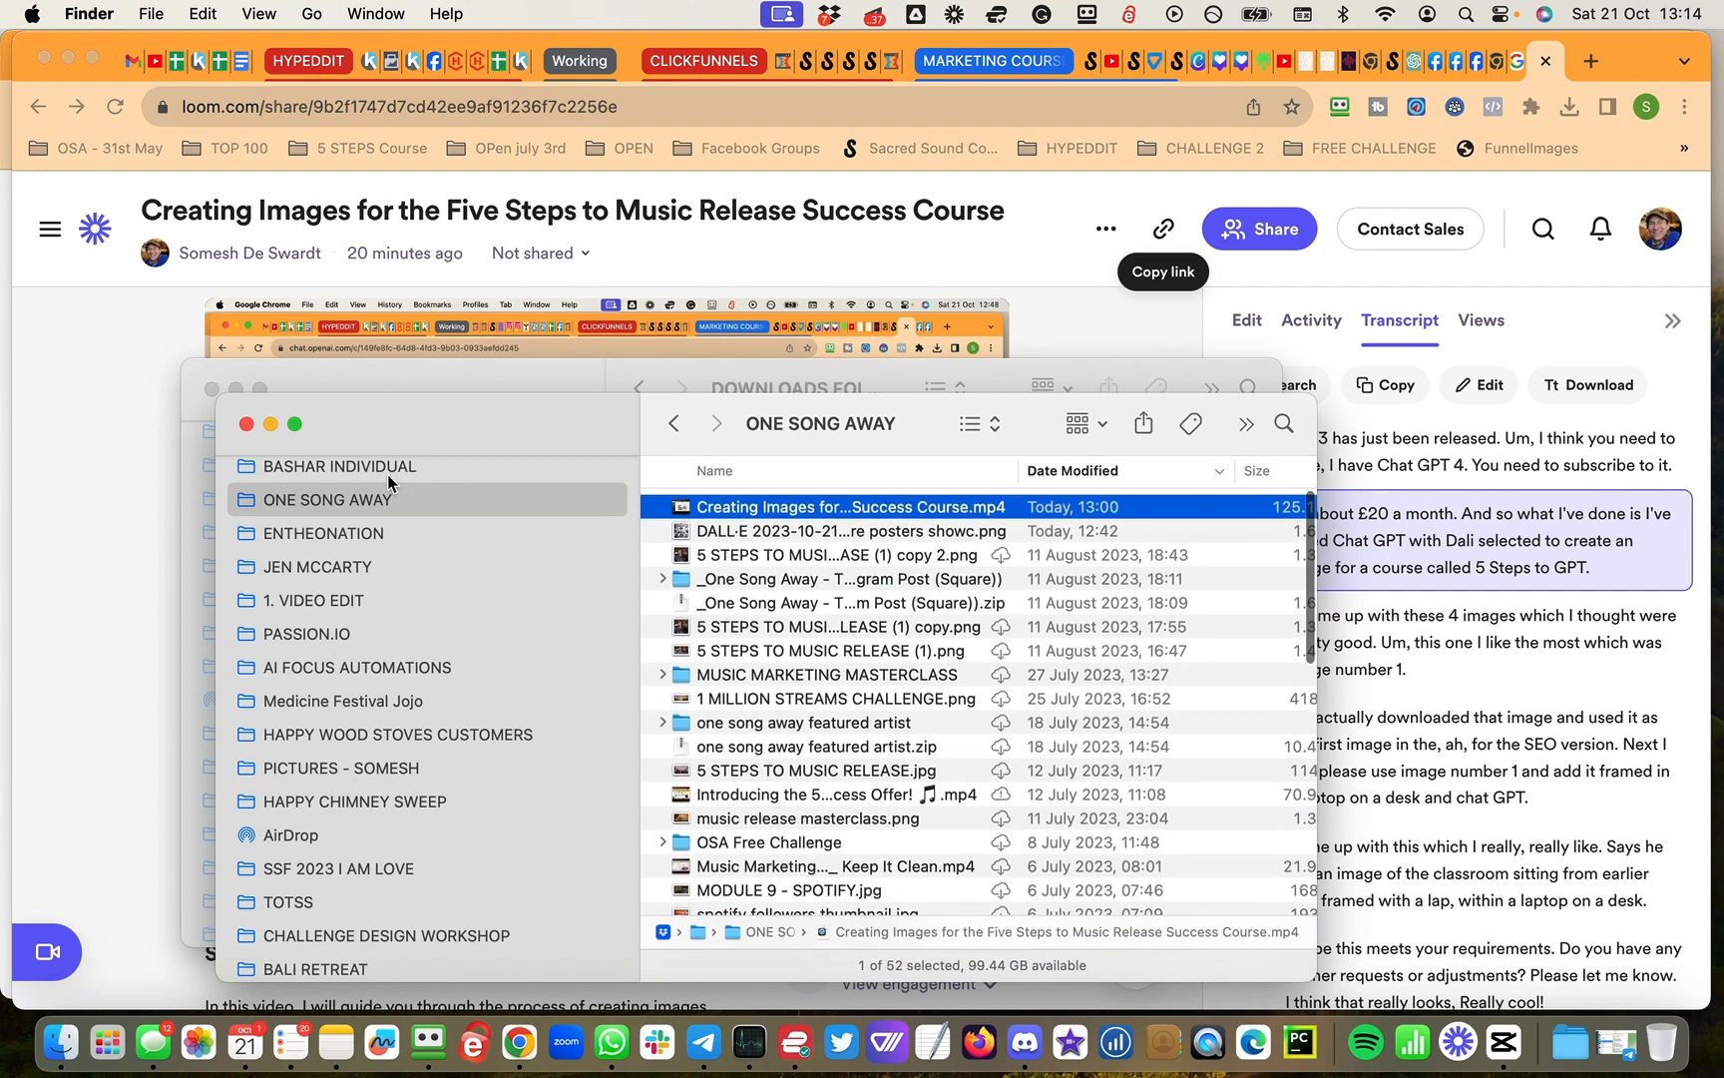
{"action": "scroll", "coordinate": [404, 489], "scroll_direction": "up", "scroll_amount": 5}
{"action": "left_click", "coordinate": [296, 531]}
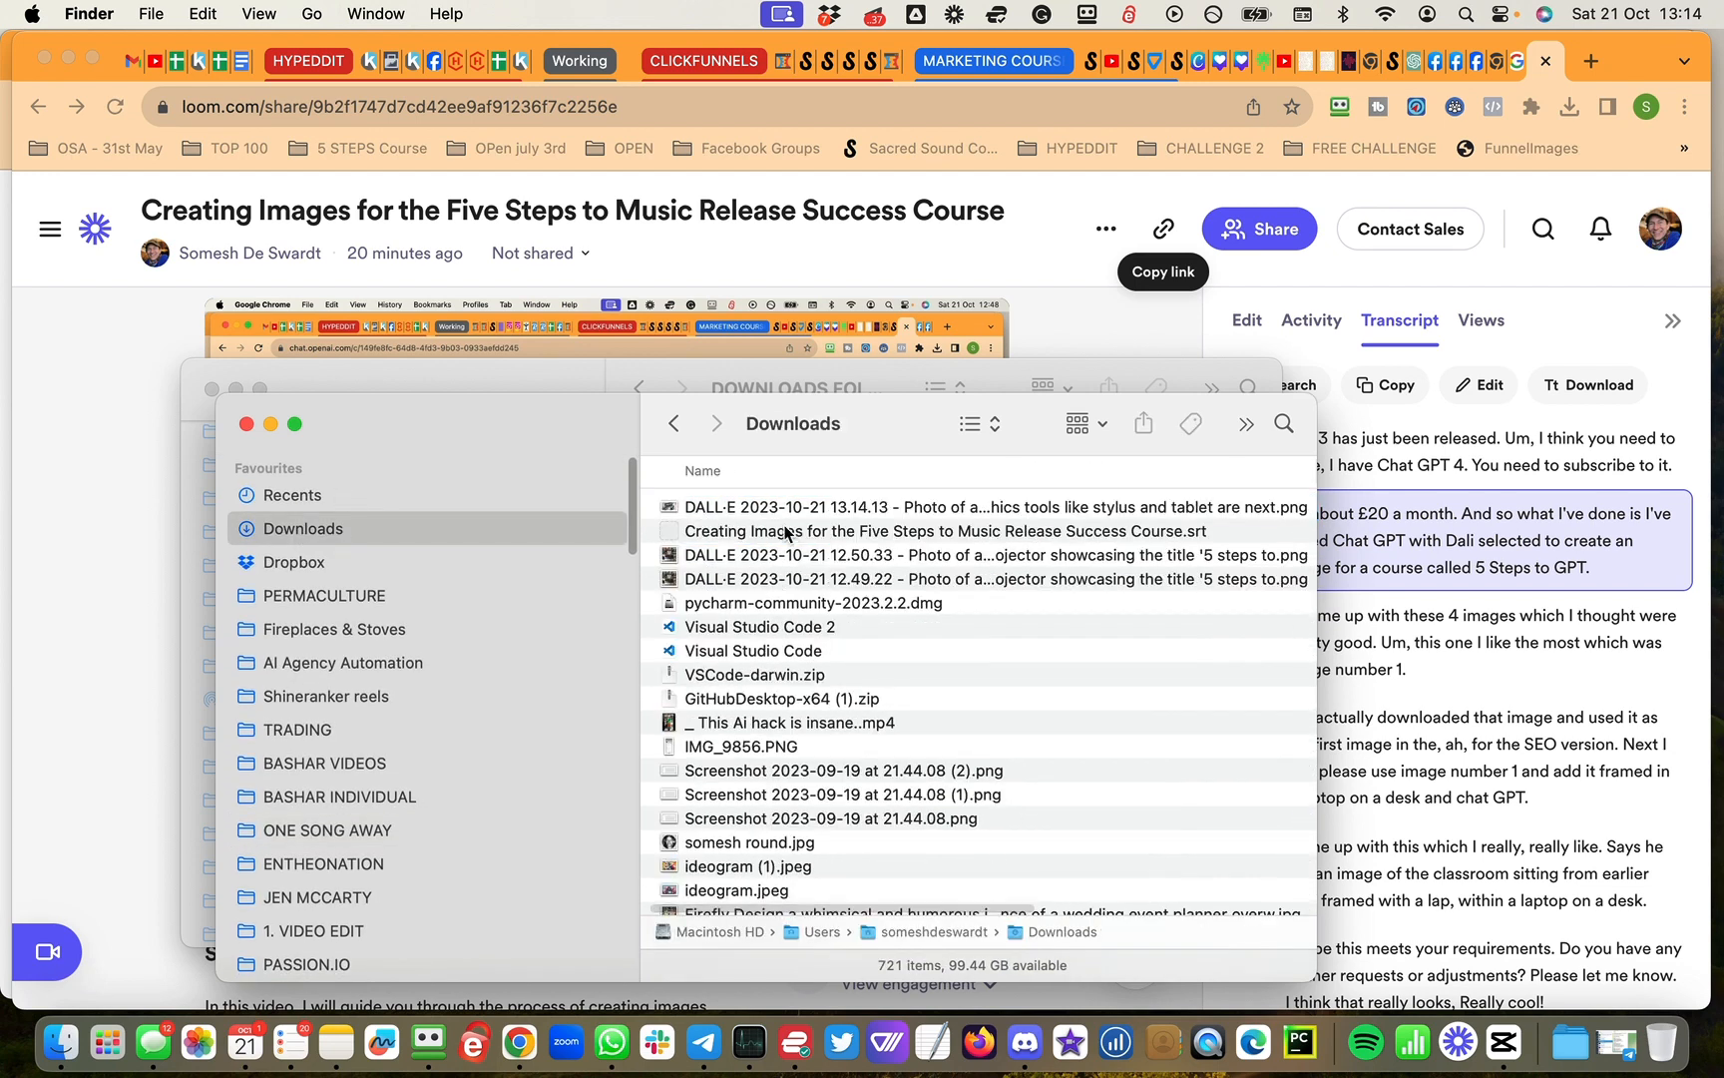
{"action": "left_click_drag", "start_coordinate": [765, 510], "coordinate": [382, 836]}
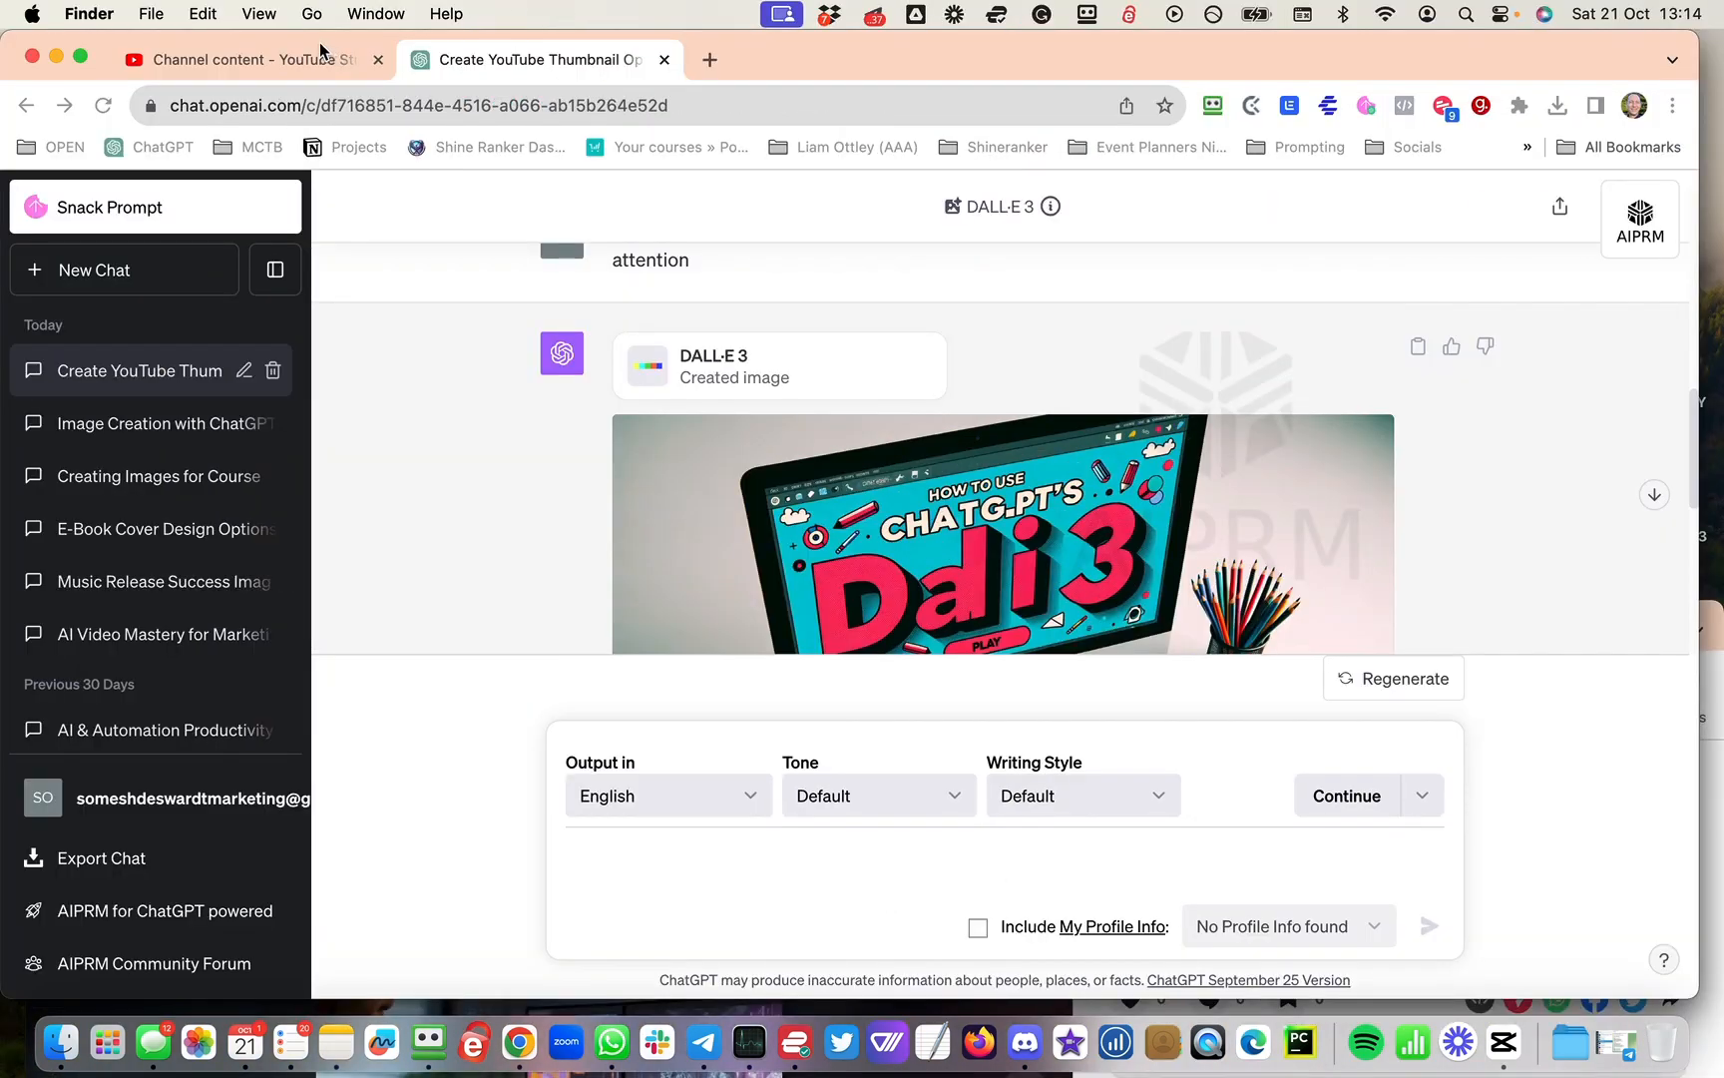
Step: Try to upload the DALL·E 2023-10-21 13.14.13 PNG from ONE SONG AWAY as the video's thumbnail in YouTube Studio
{"action": "left_click", "coordinate": [266, 59]}
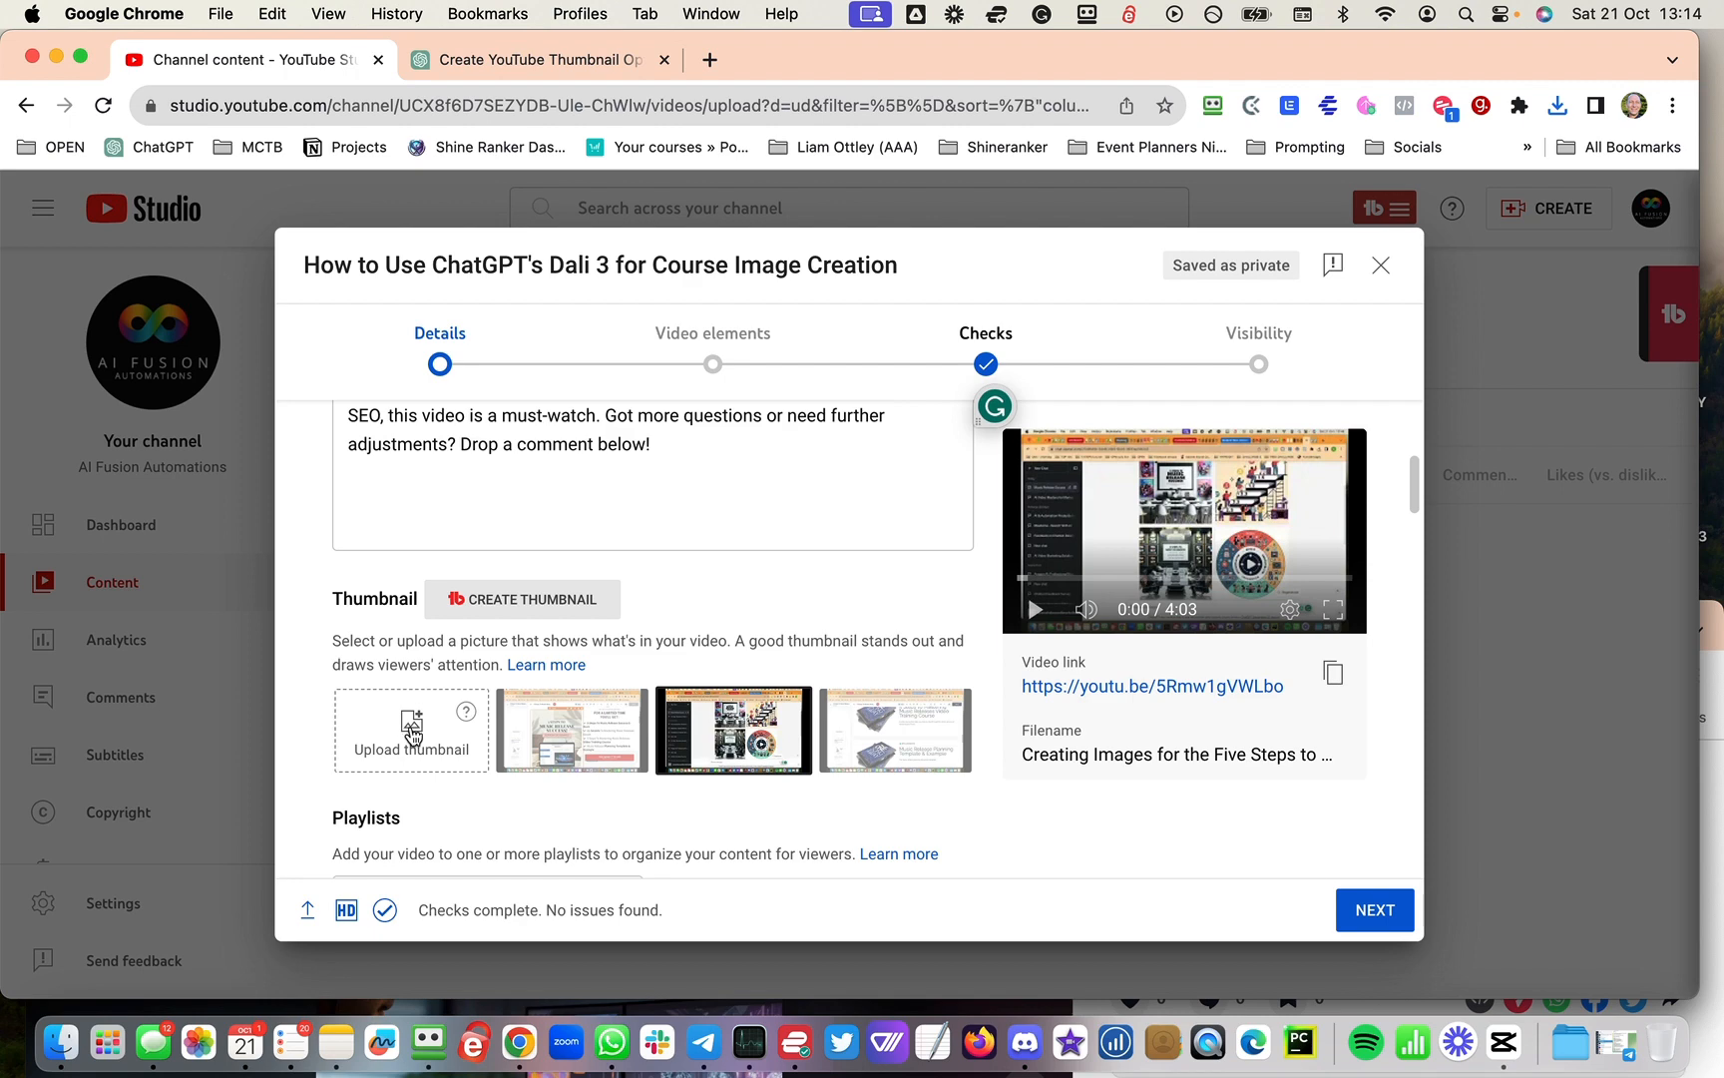
{"action": "left_click", "coordinate": [412, 737]}
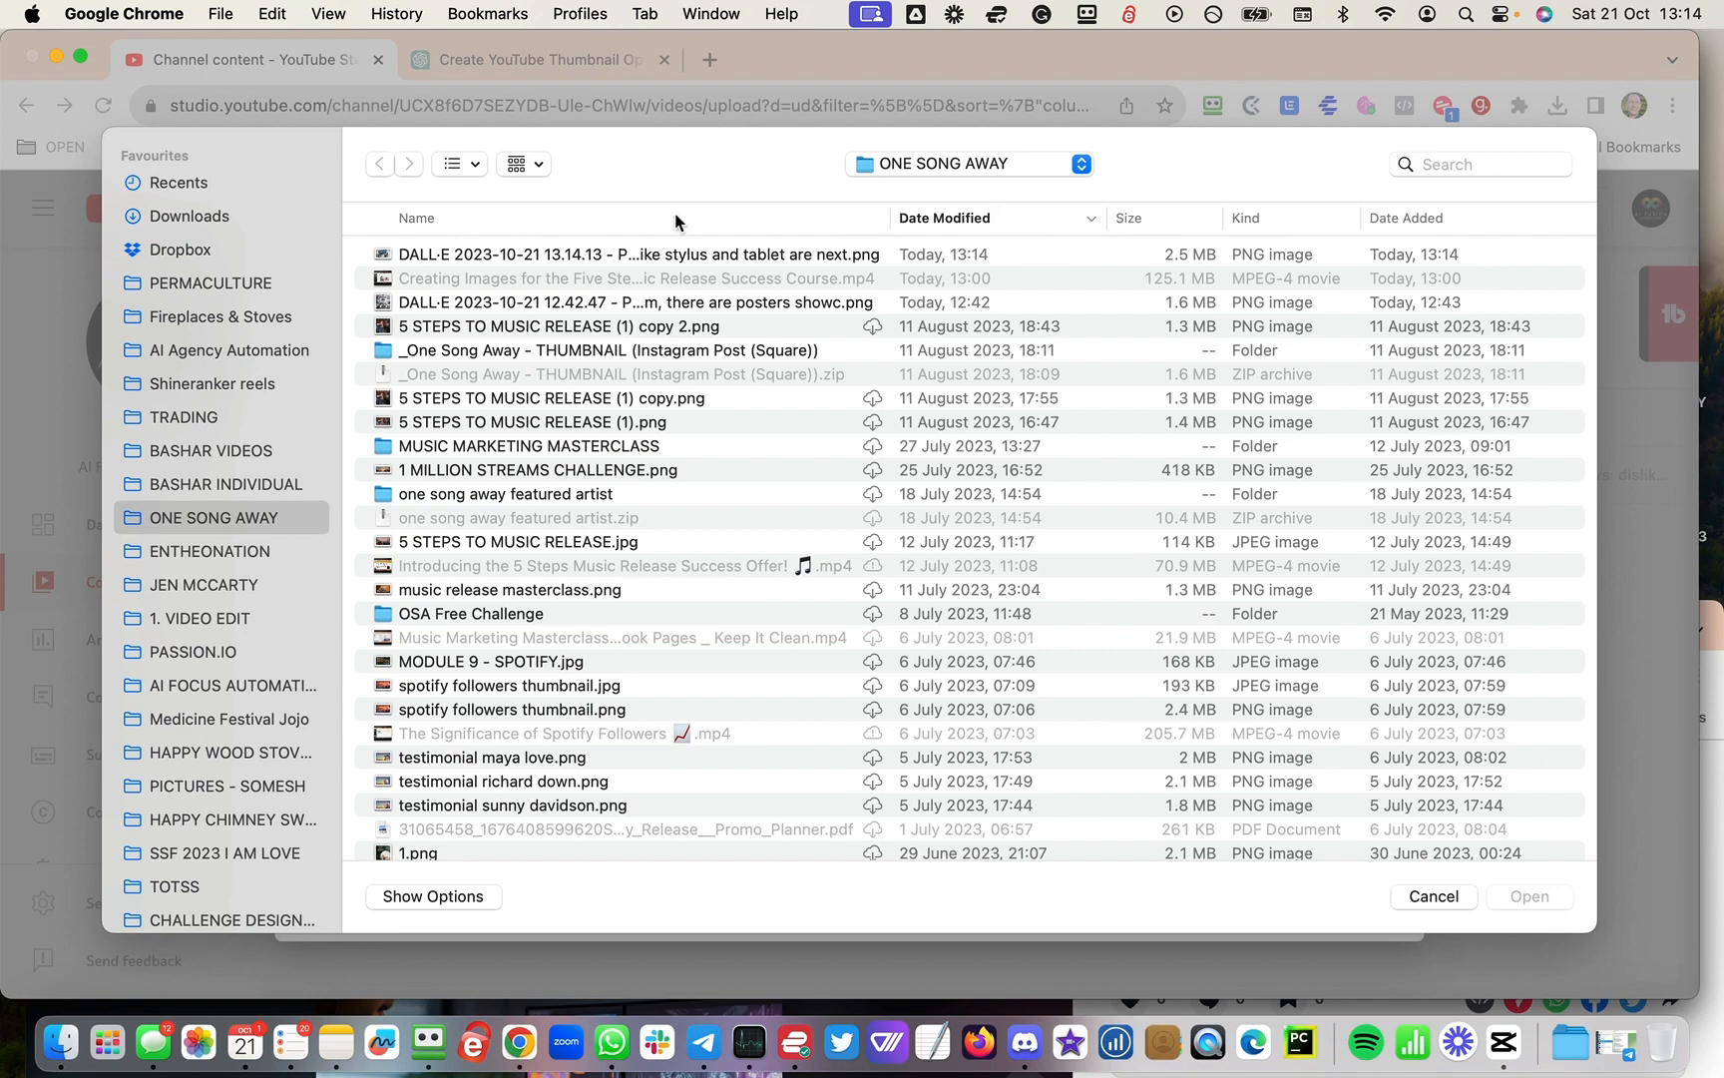
{"action": "double_click", "coordinate": [619, 258]}
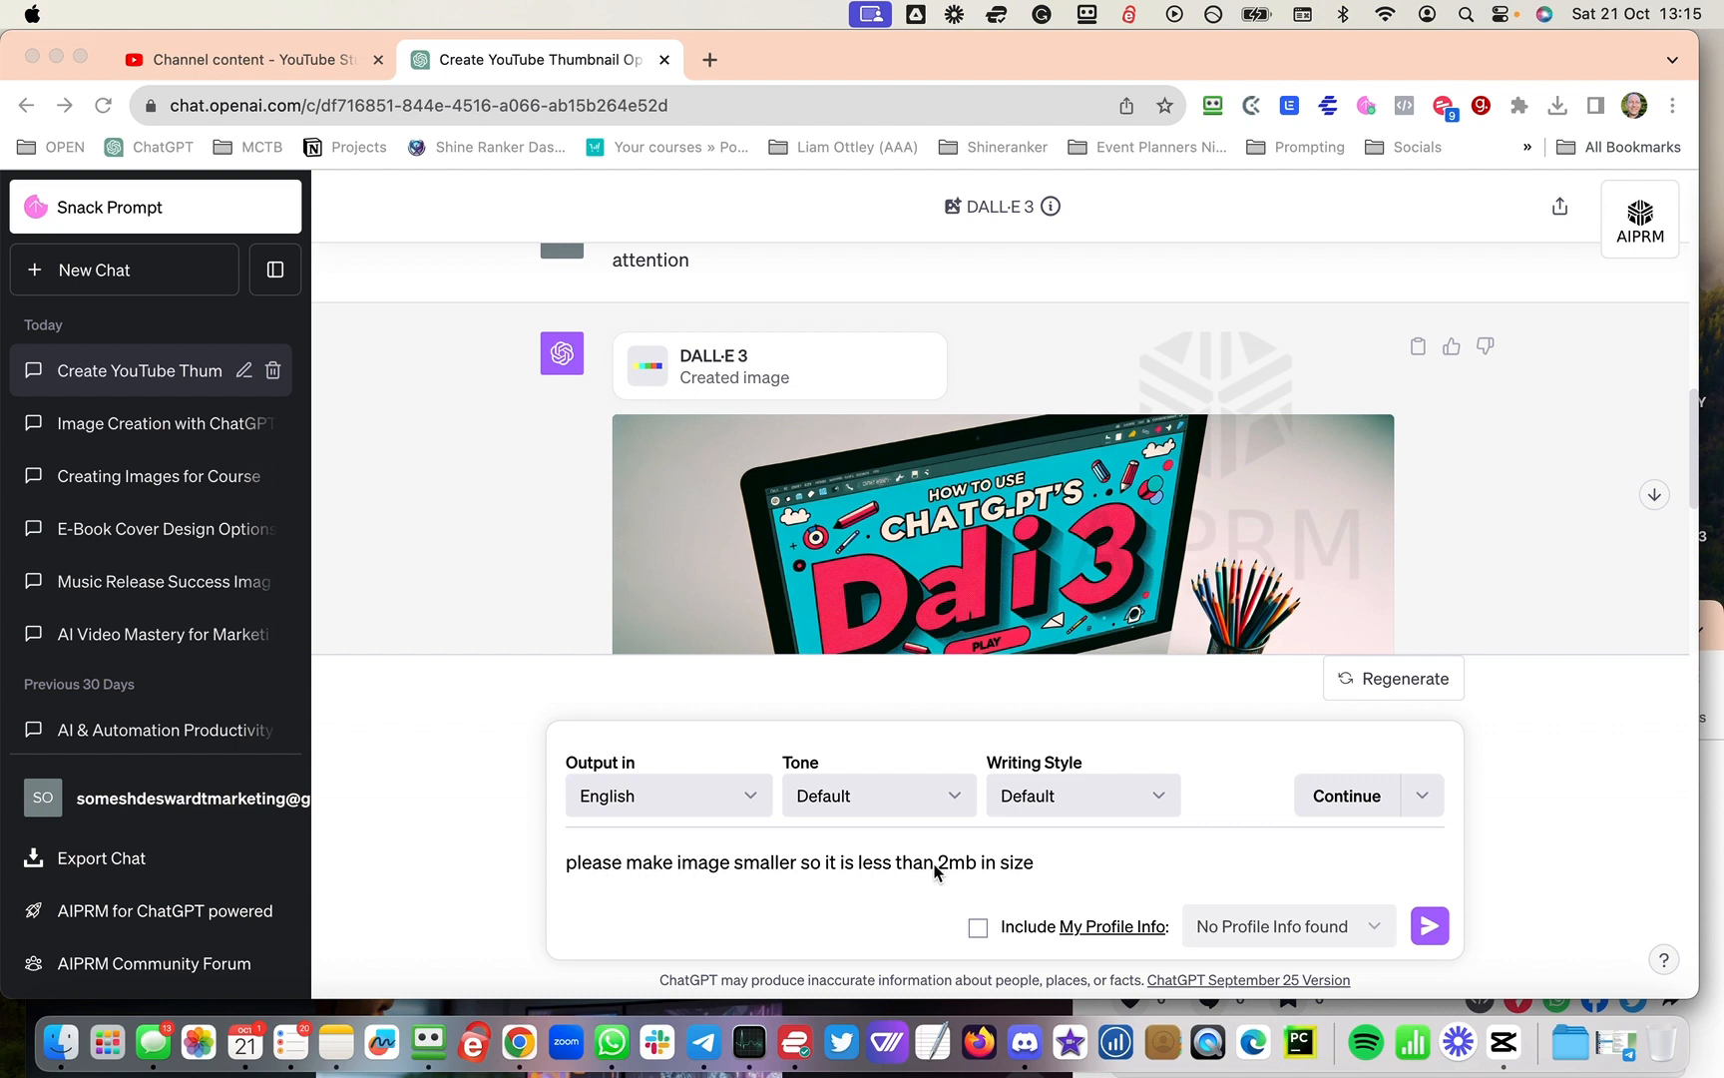
Step: Send ChatGPT the prompt "please make image smaller so it is less than 2mb in size"
{"action": "left_click", "coordinate": [1434, 925]}
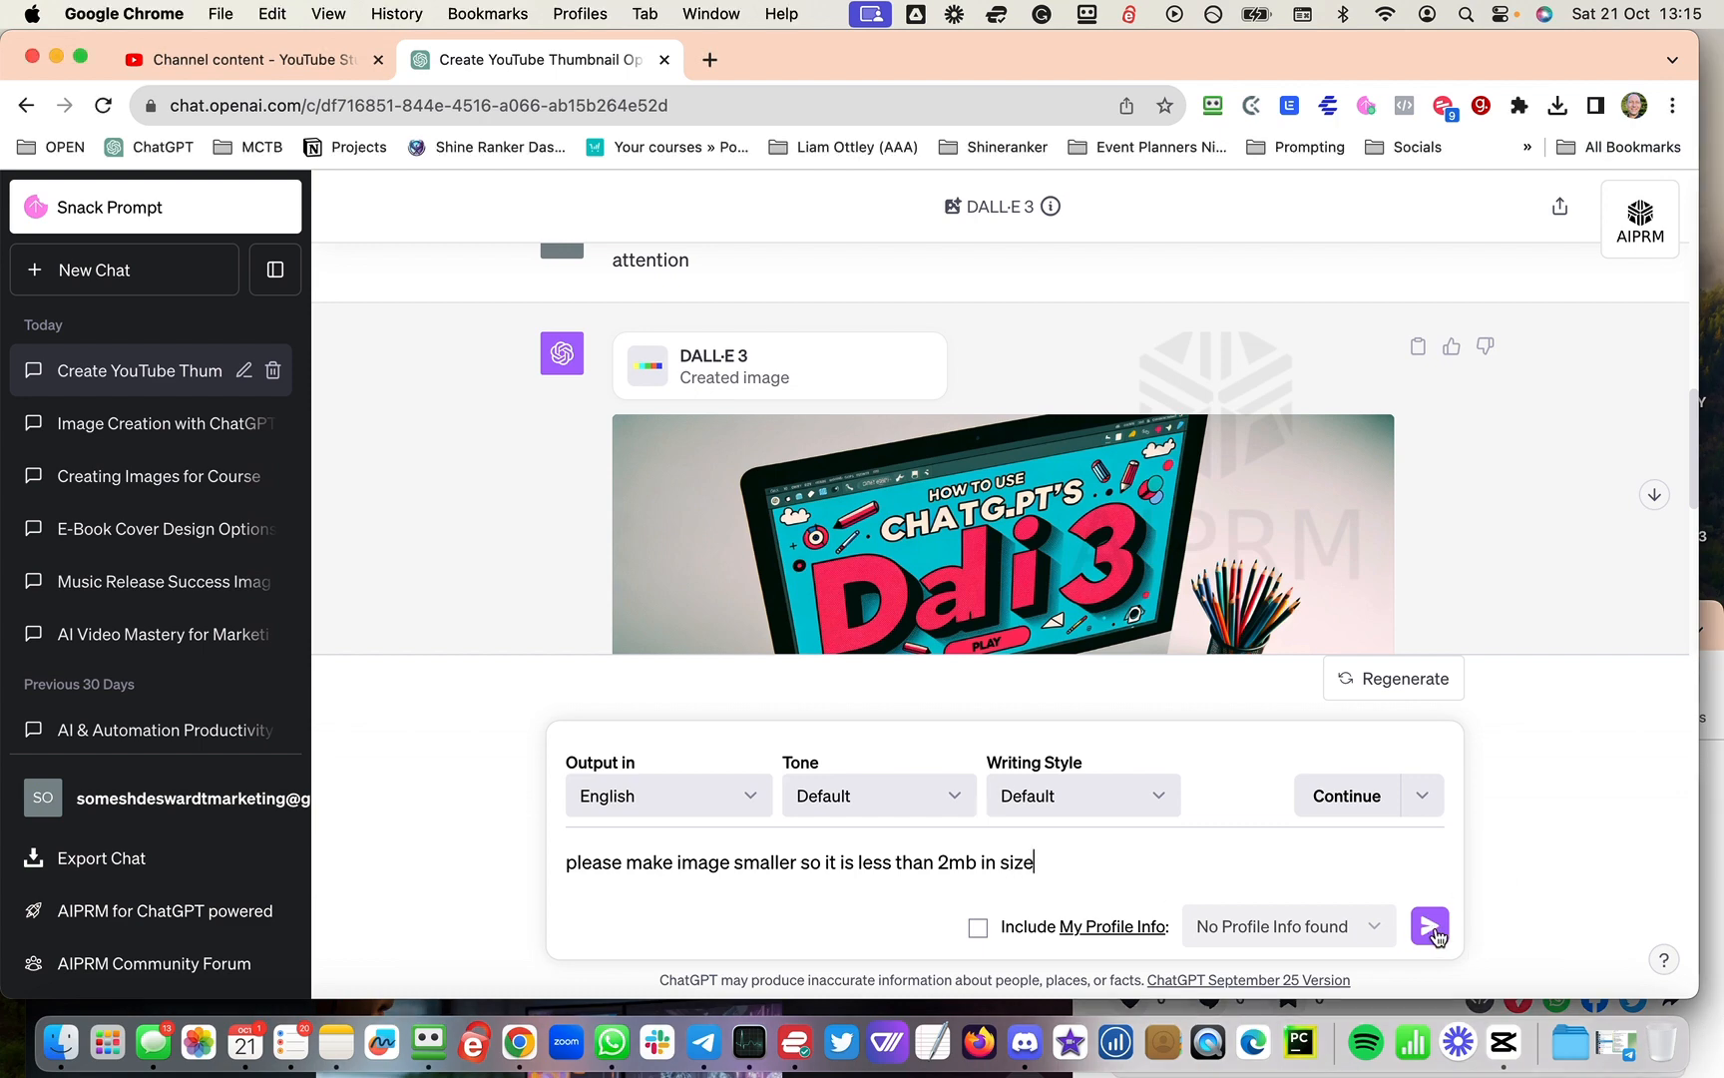
{"action": "left_click", "coordinate": [1434, 928]}
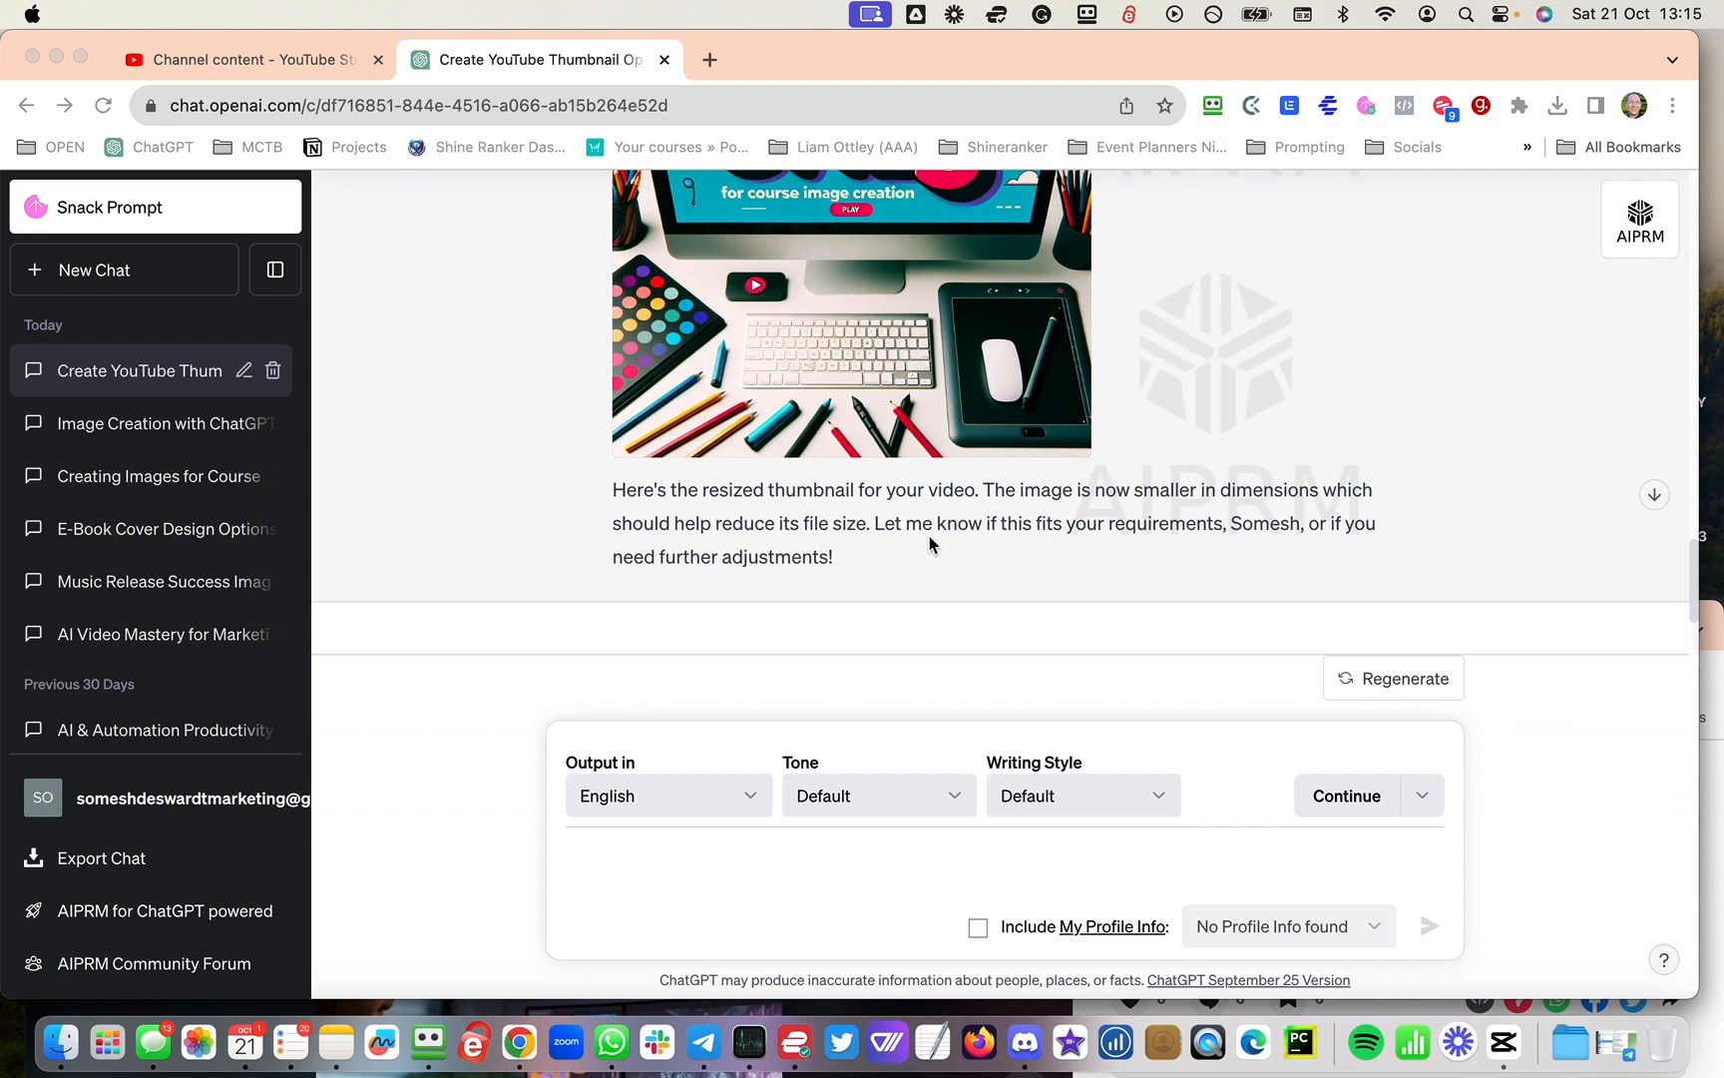
Step: Look over the resized thumbnail in ChatGPT's reply and download the image
{"action": "scroll", "coordinate": [929, 539], "scroll_direction": "up", "scroll_amount": 3}
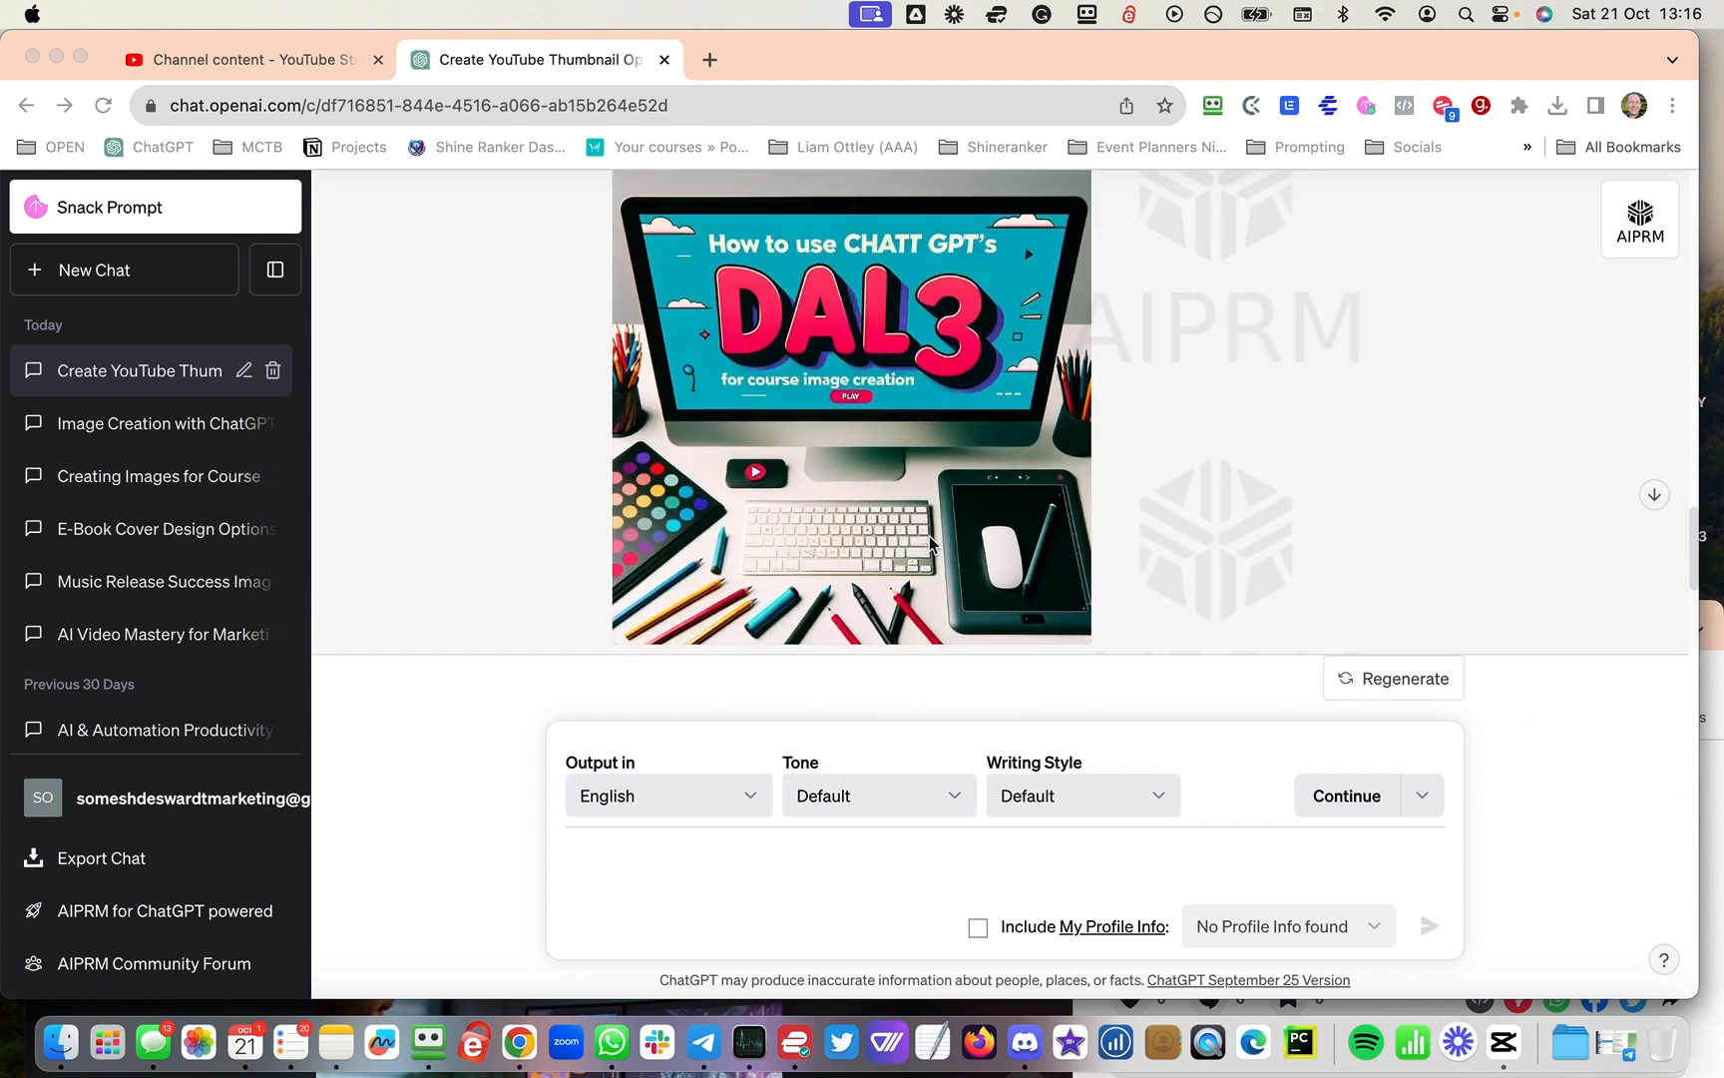
{"action": "scroll", "coordinate": [930, 541], "scroll_direction": "up", "scroll_amount": 2}
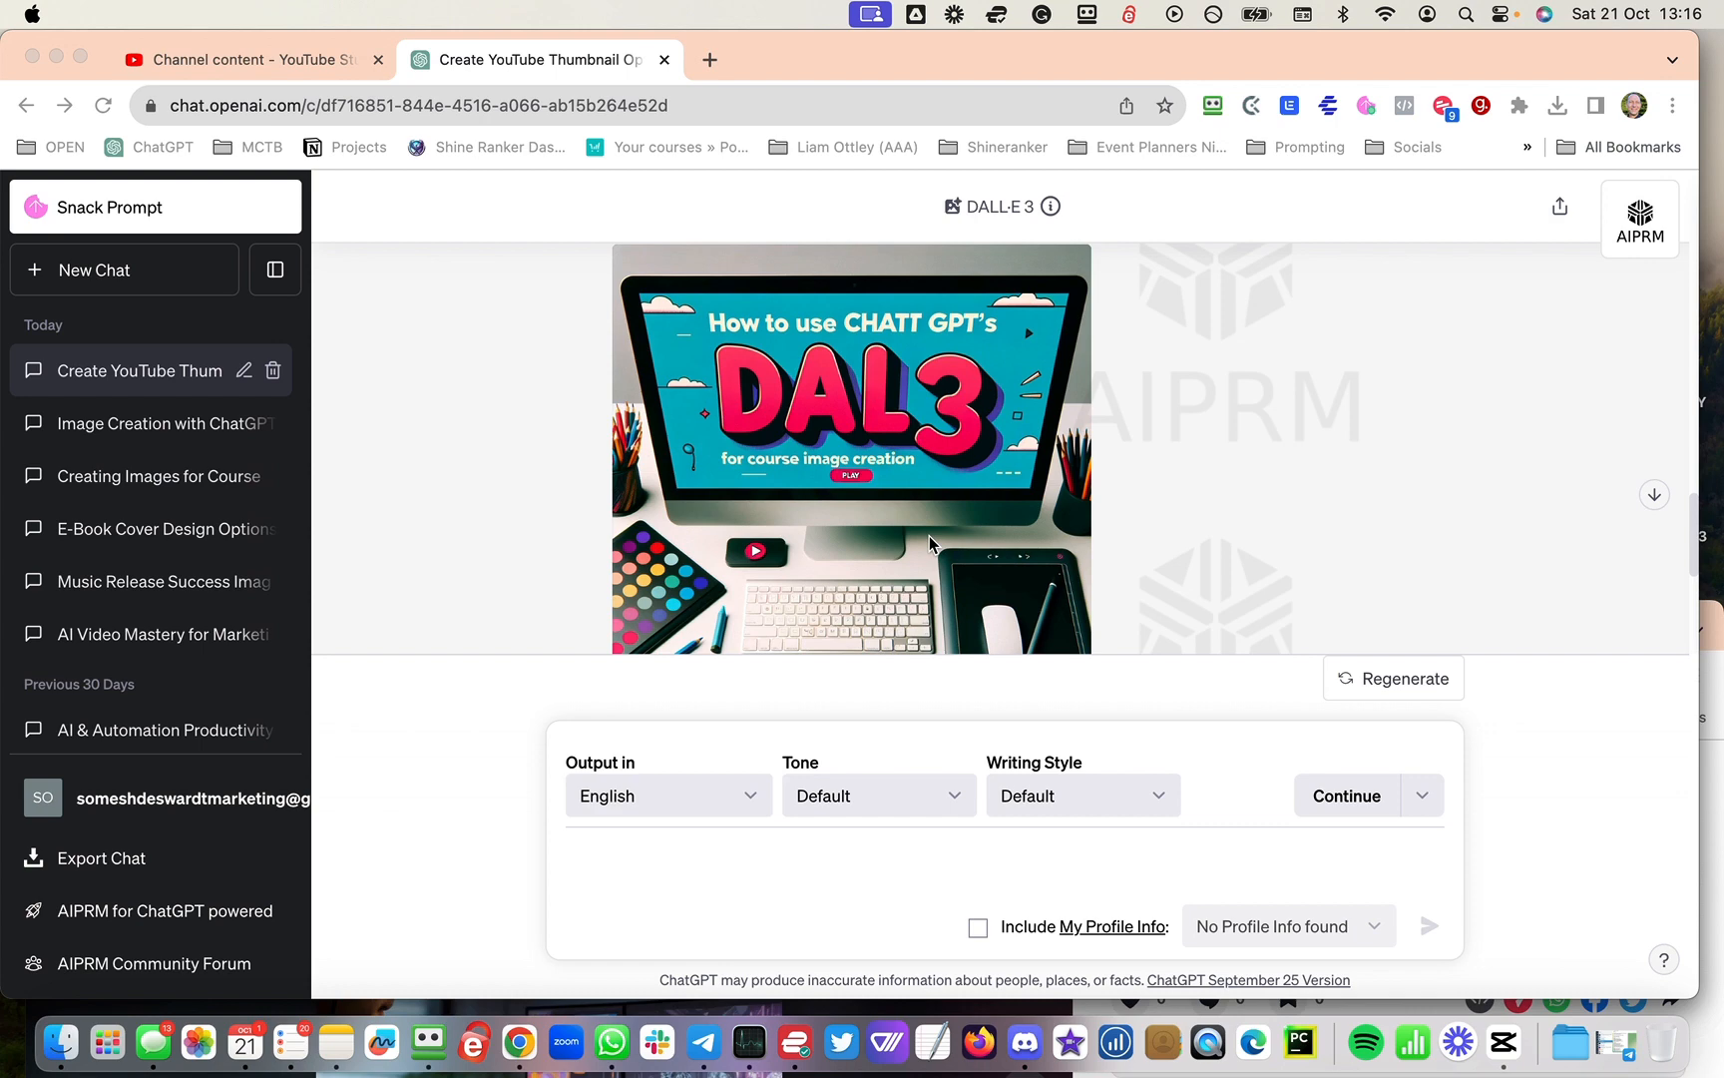
{"action": "scroll", "coordinate": [930, 539], "scroll_direction": "up", "scroll_amount": 2}
{"action": "scroll", "coordinate": [938, 544], "scroll_direction": "down", "scroll_amount": 8}
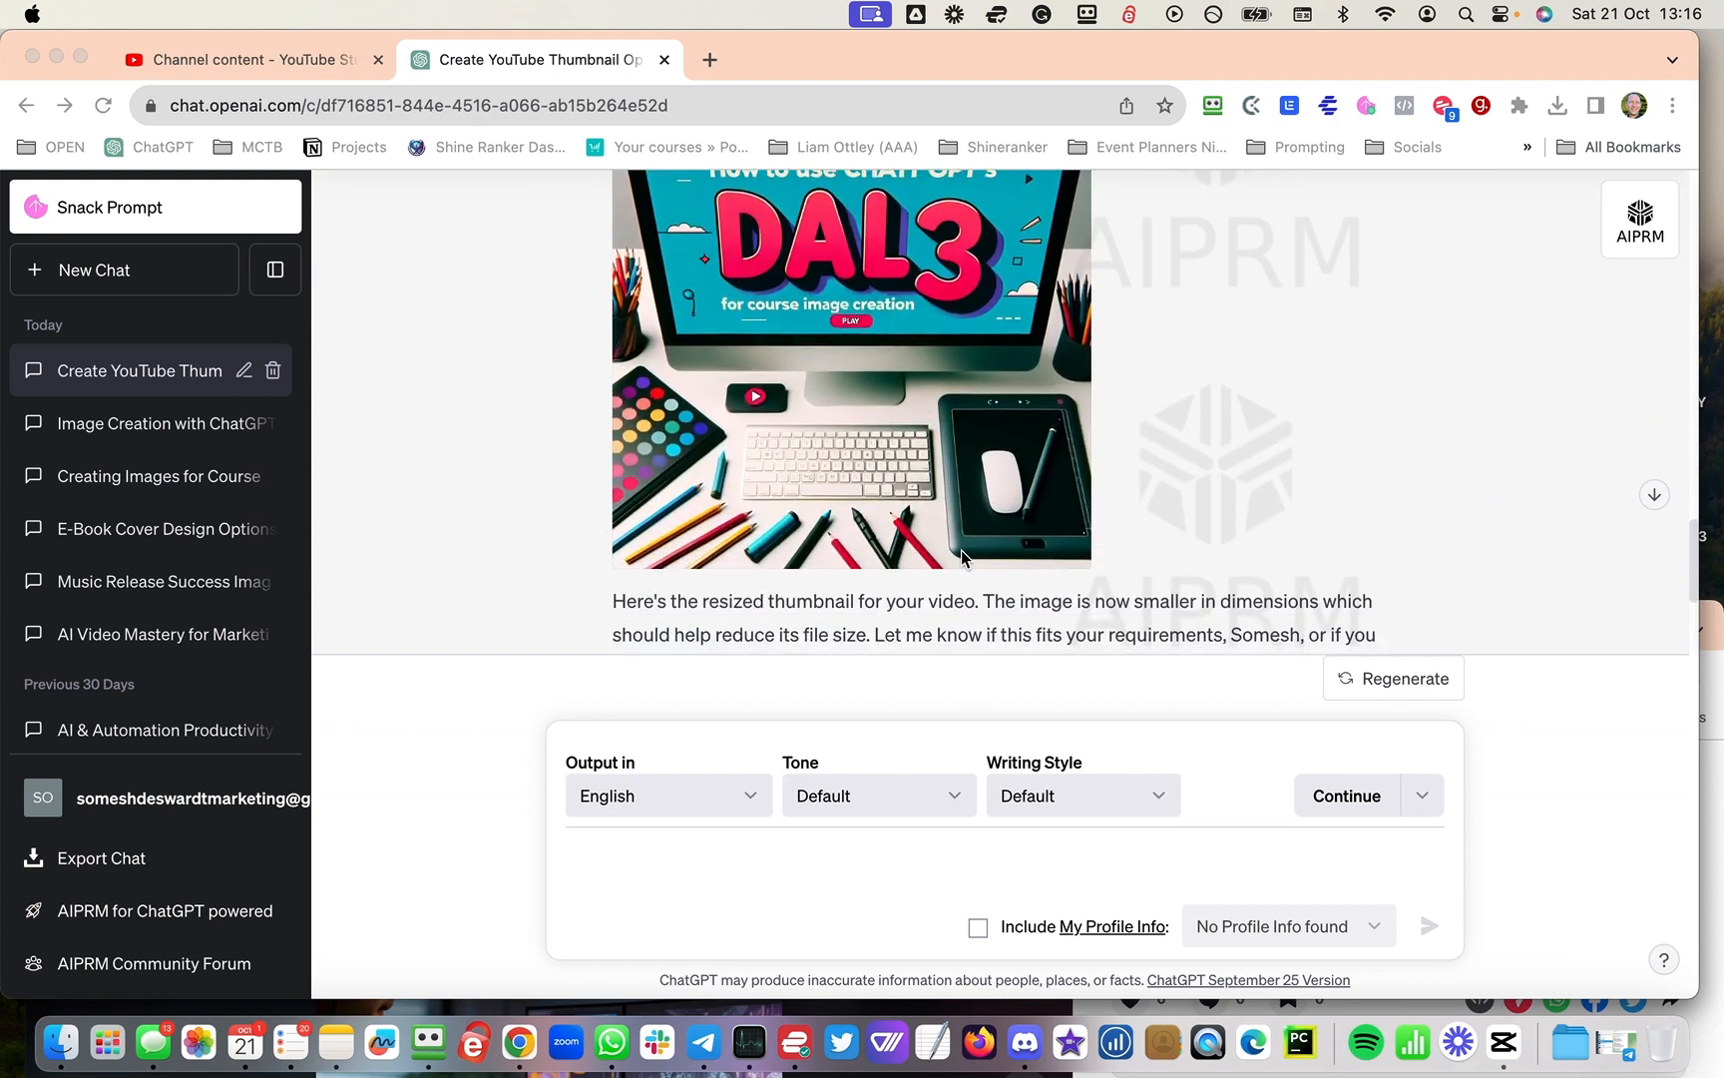
{"action": "scroll", "coordinate": [961, 550], "scroll_direction": "up", "scroll_amount": 7}
{"action": "scroll", "coordinate": [961, 550], "scroll_direction": "up", "scroll_amount": 3}
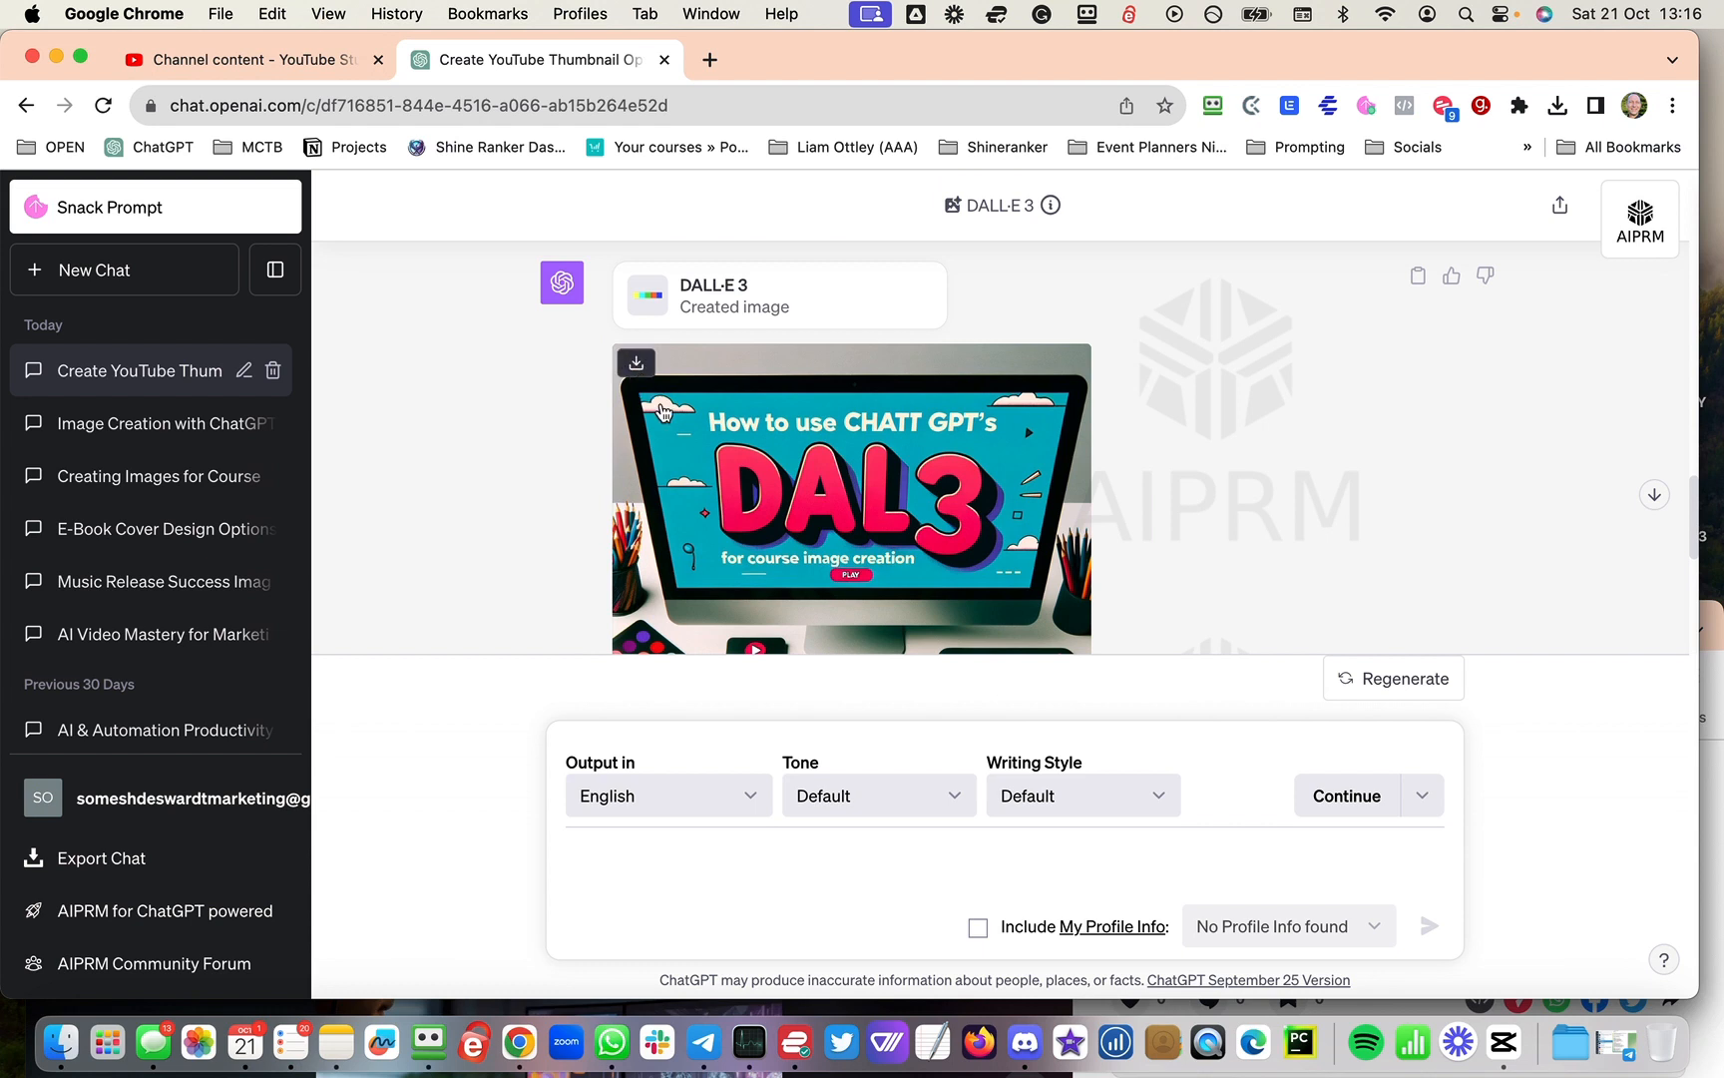
{"action": "left_click", "coordinate": [636, 362]}
Step: Send the prompt "please rewrite the image with the correct spelling of DALLE-3", correcting the misspelled word "spealling" before sending
{"action": "scroll", "coordinate": [988, 399], "scroll_direction": "down", "scroll_amount": 2}
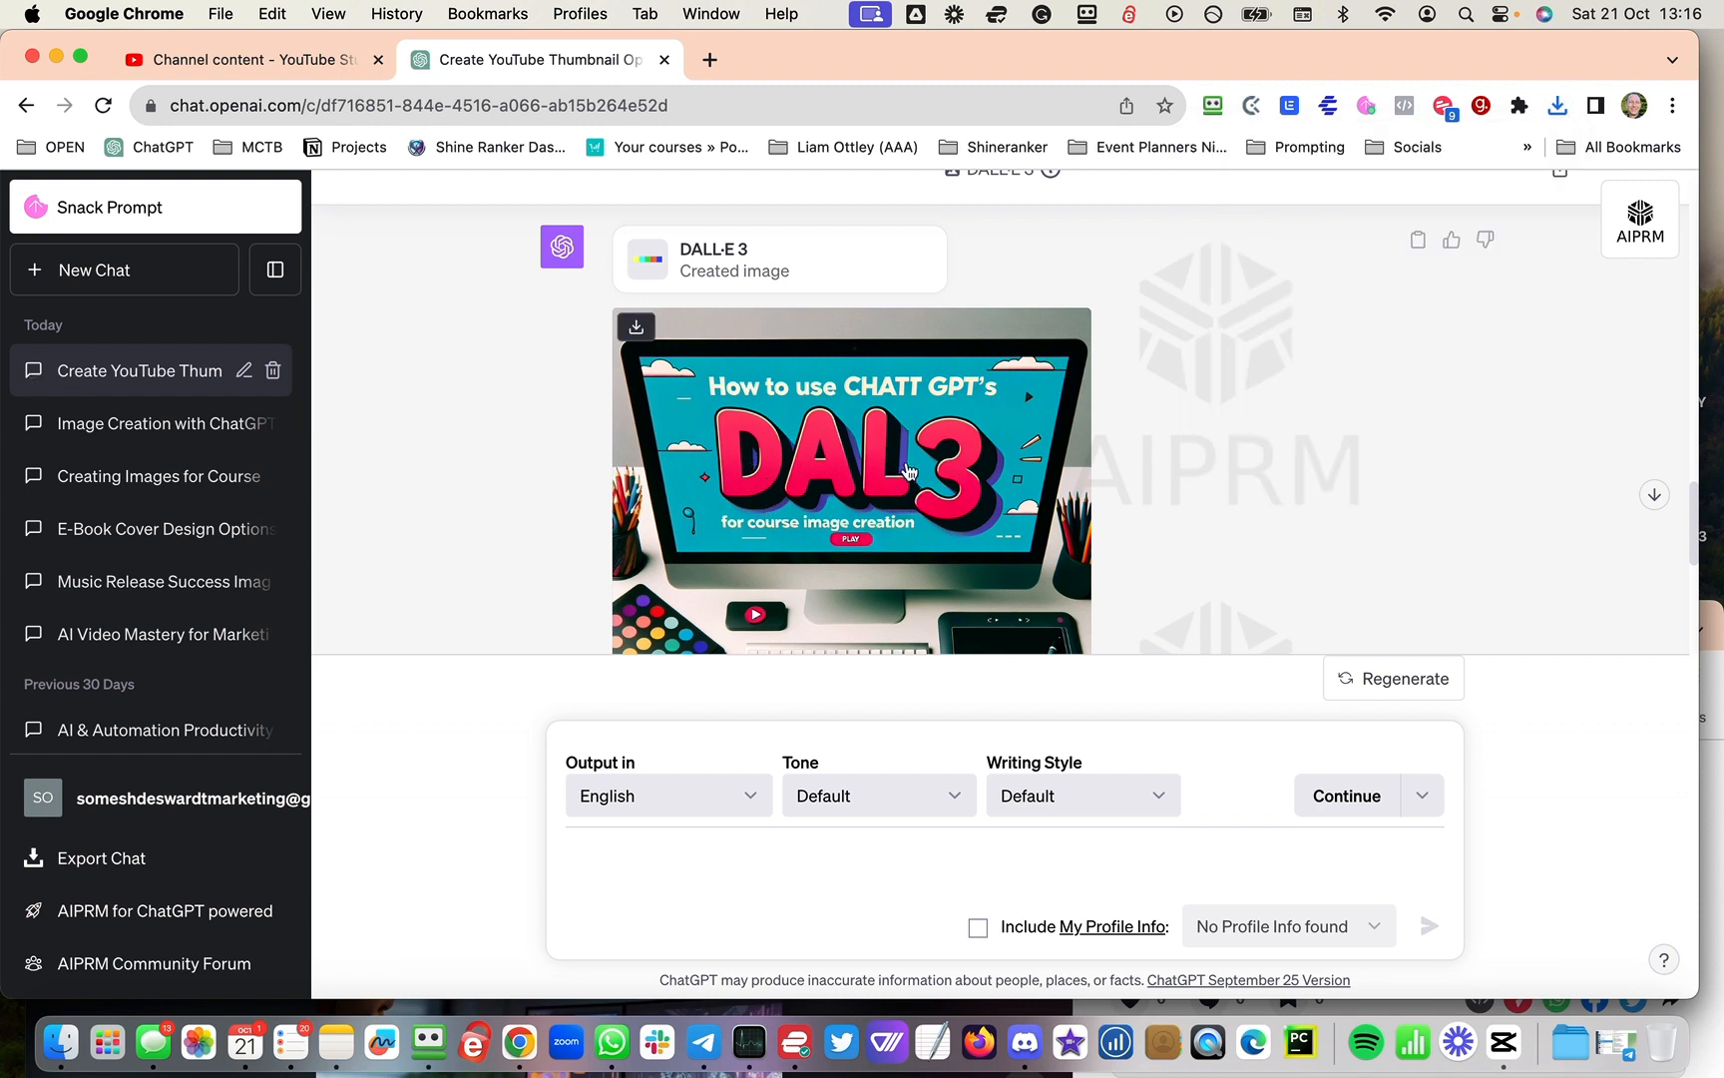
{"action": "scroll", "coordinate": [903, 475], "scroll_direction": "down", "scroll_amount": 3}
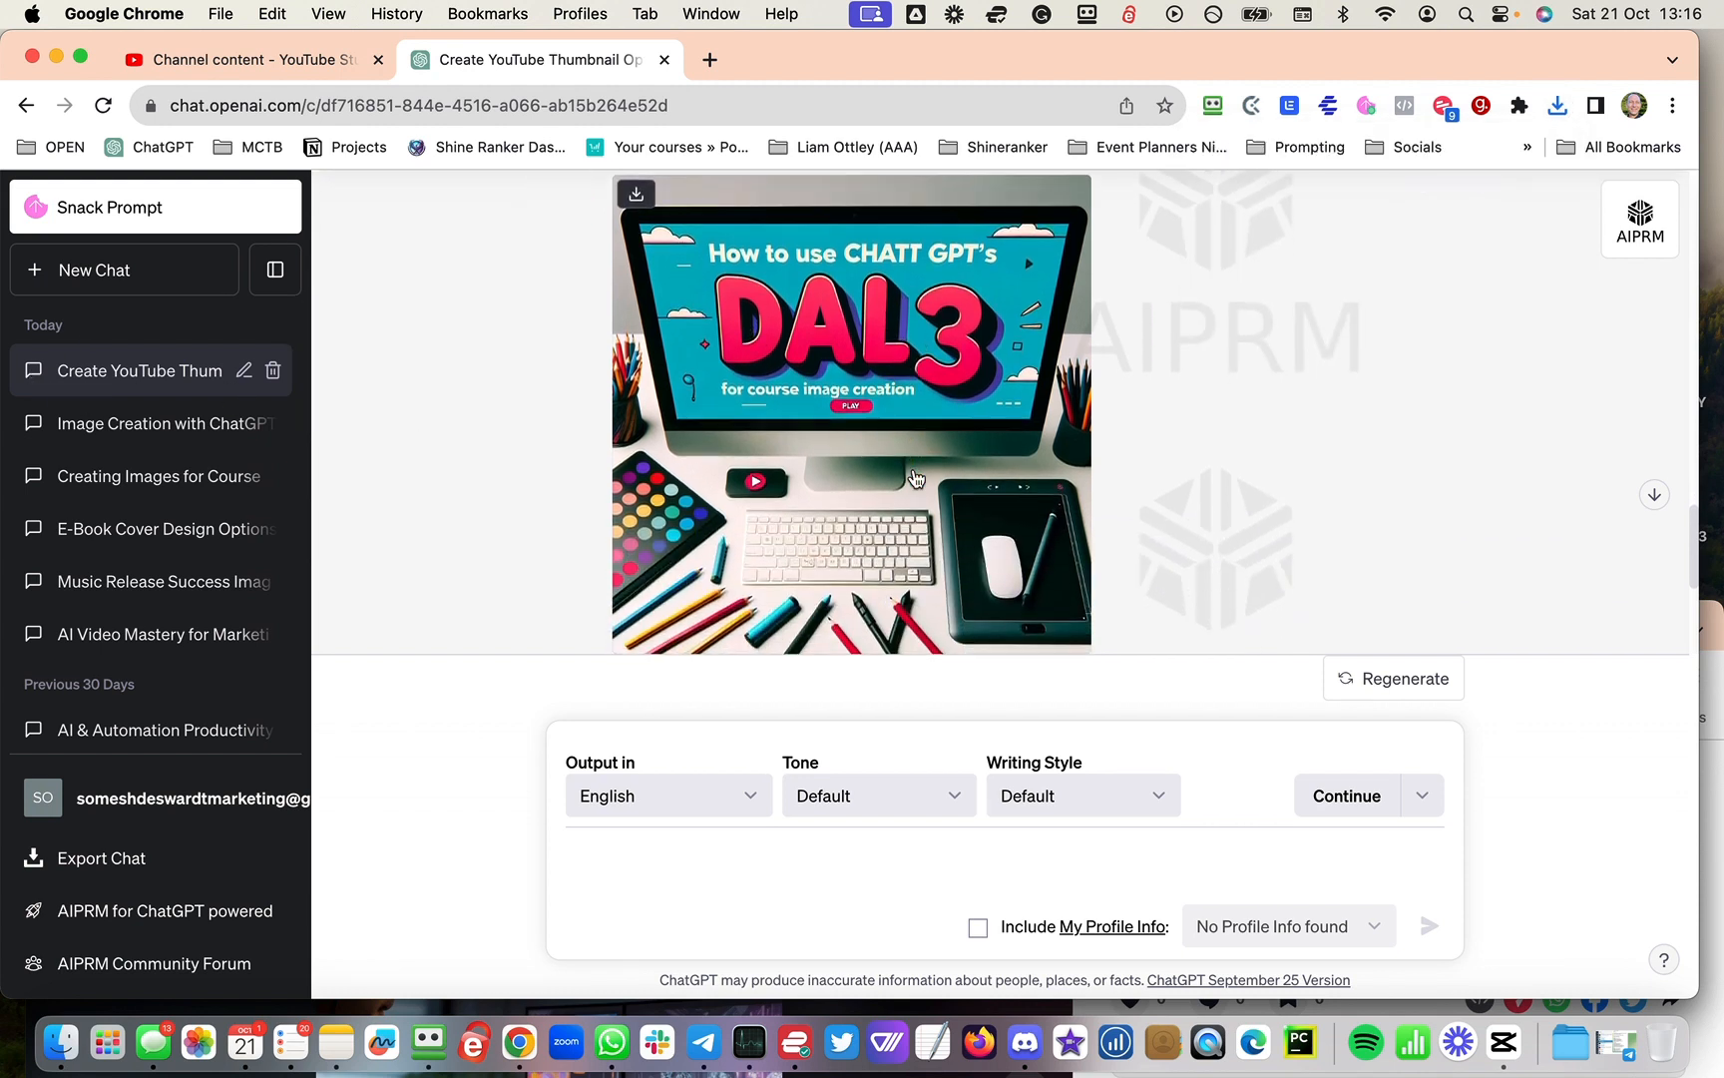
{"action": "left_click", "coordinate": [650, 864]}
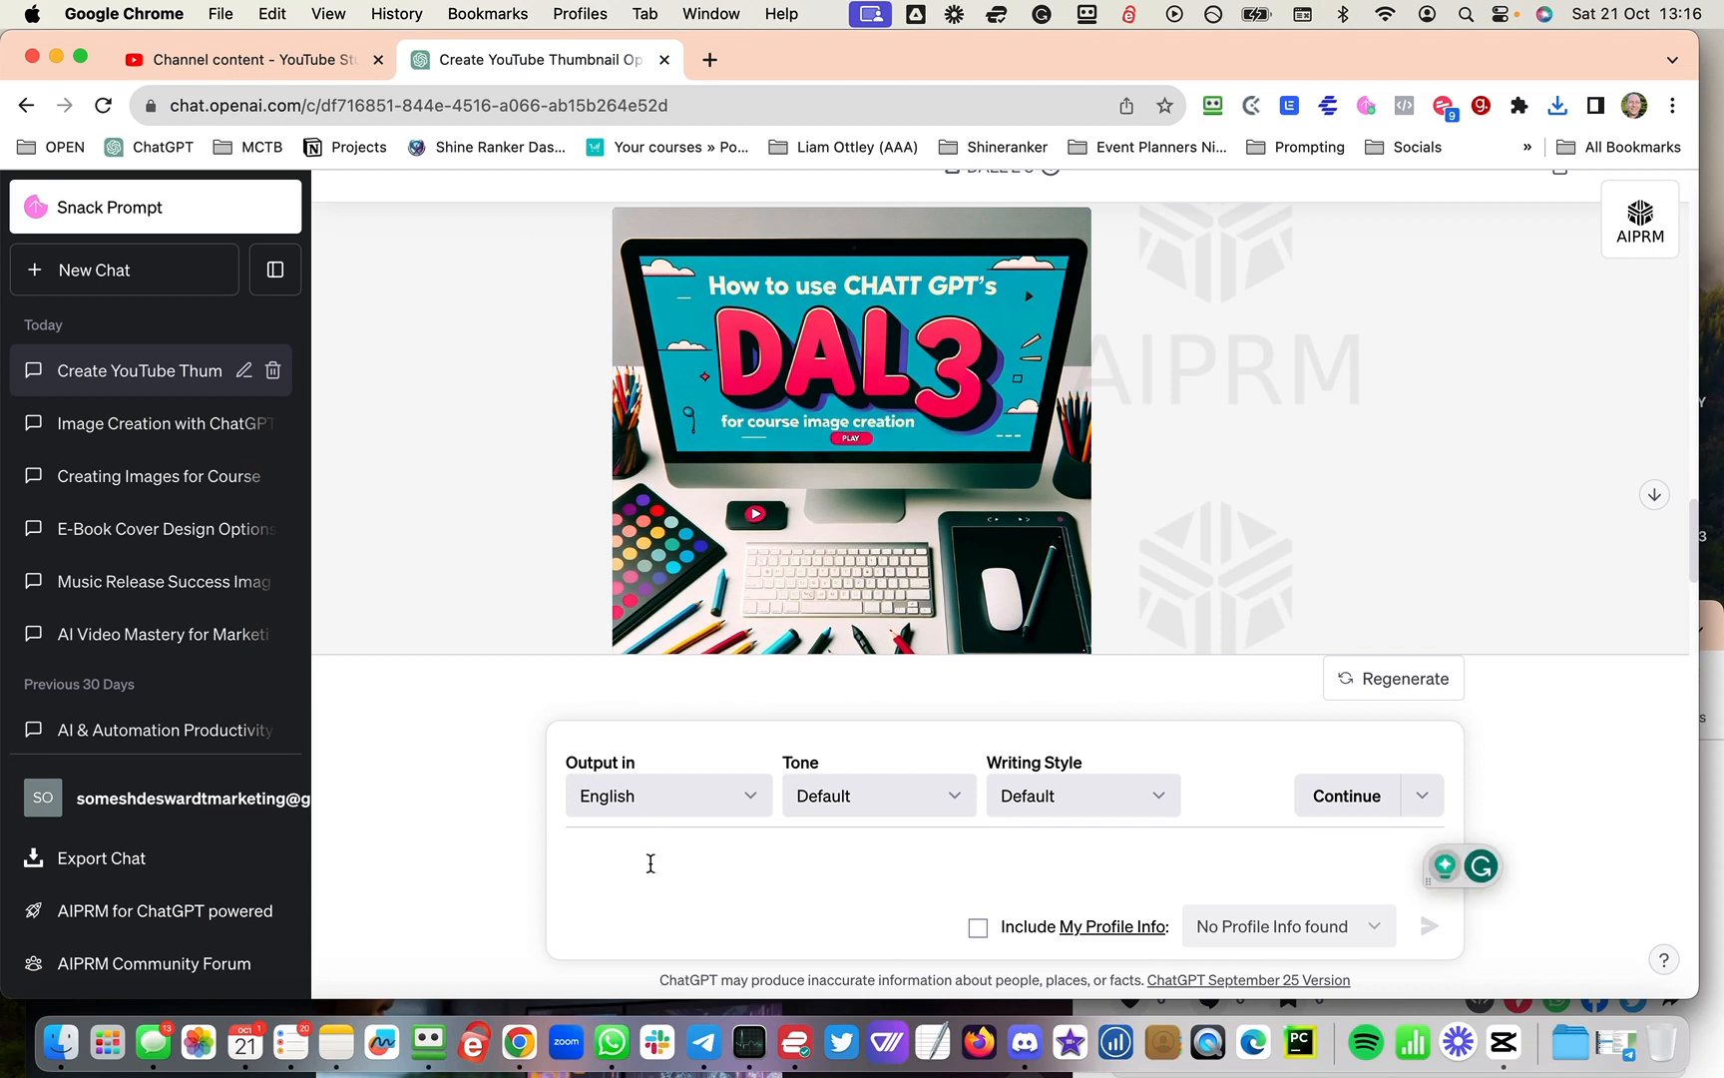
{"action": "type", "text": "please re"}
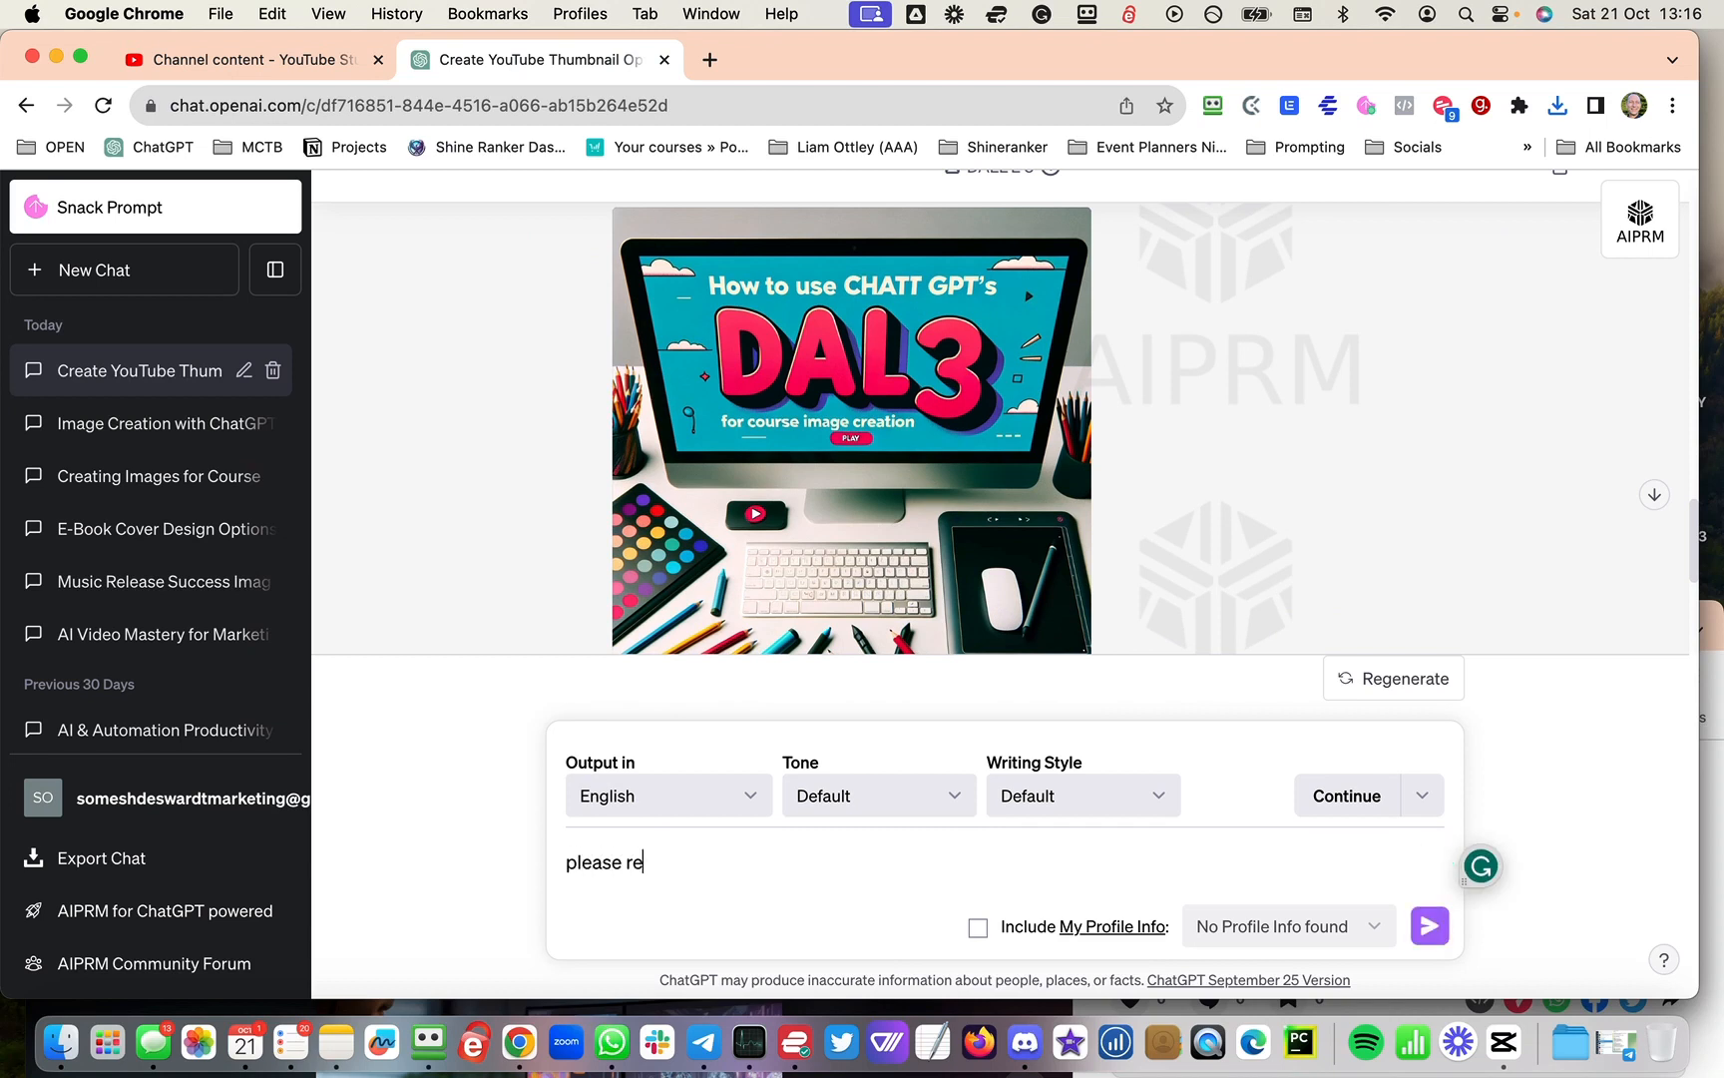
{"action": "type", "text": "write the image with the correct spealling "}
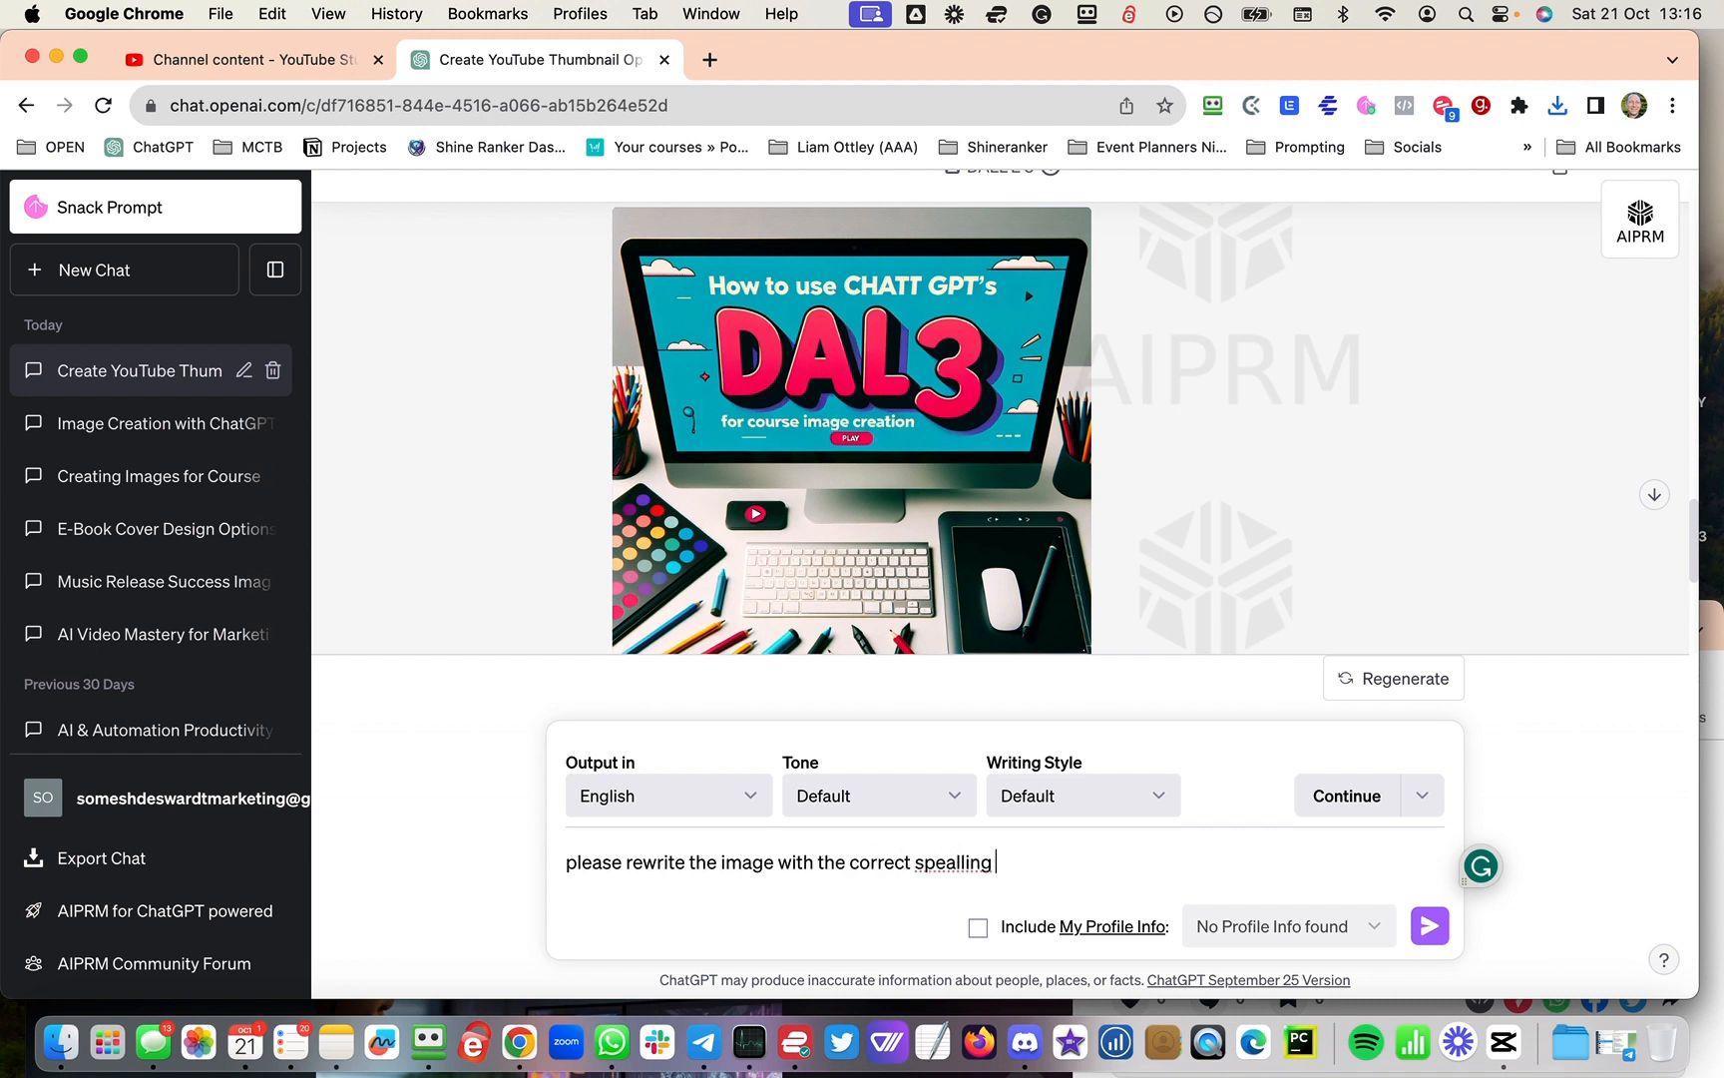
{"action": "type", "text": "of DALLE-3"}
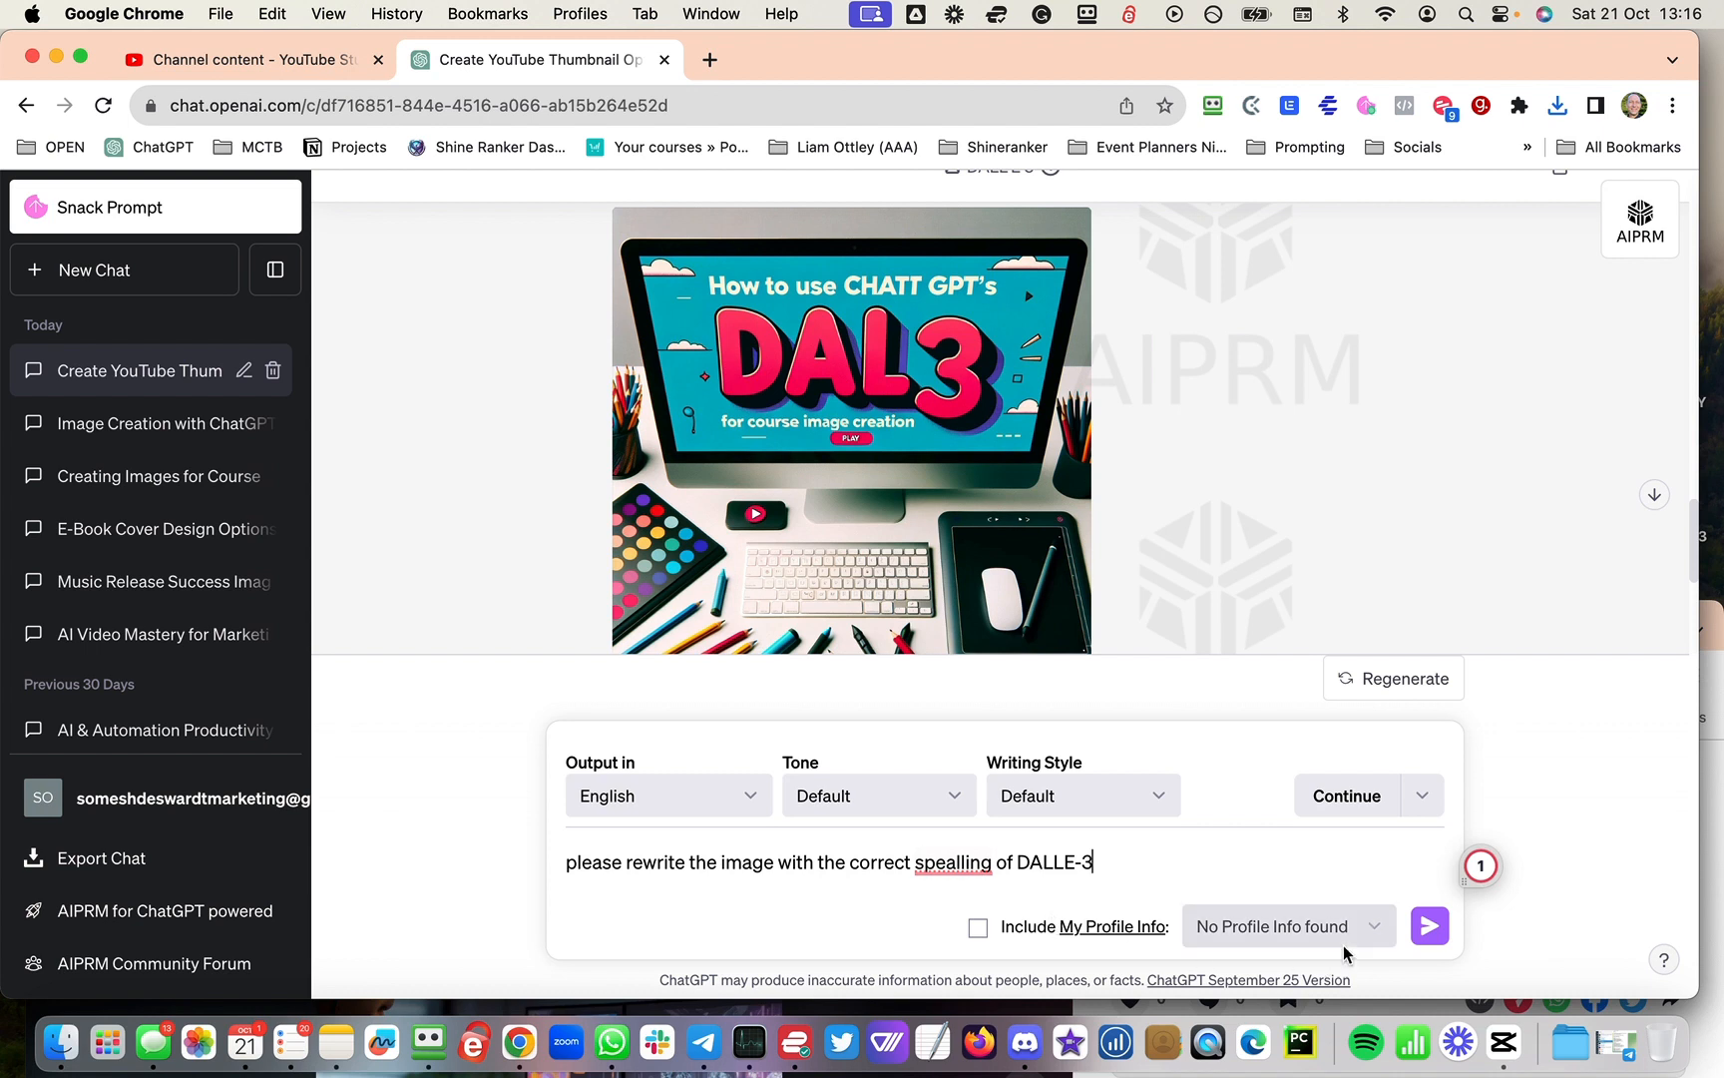
{"action": "mouse_move", "coordinate": [960, 863]}
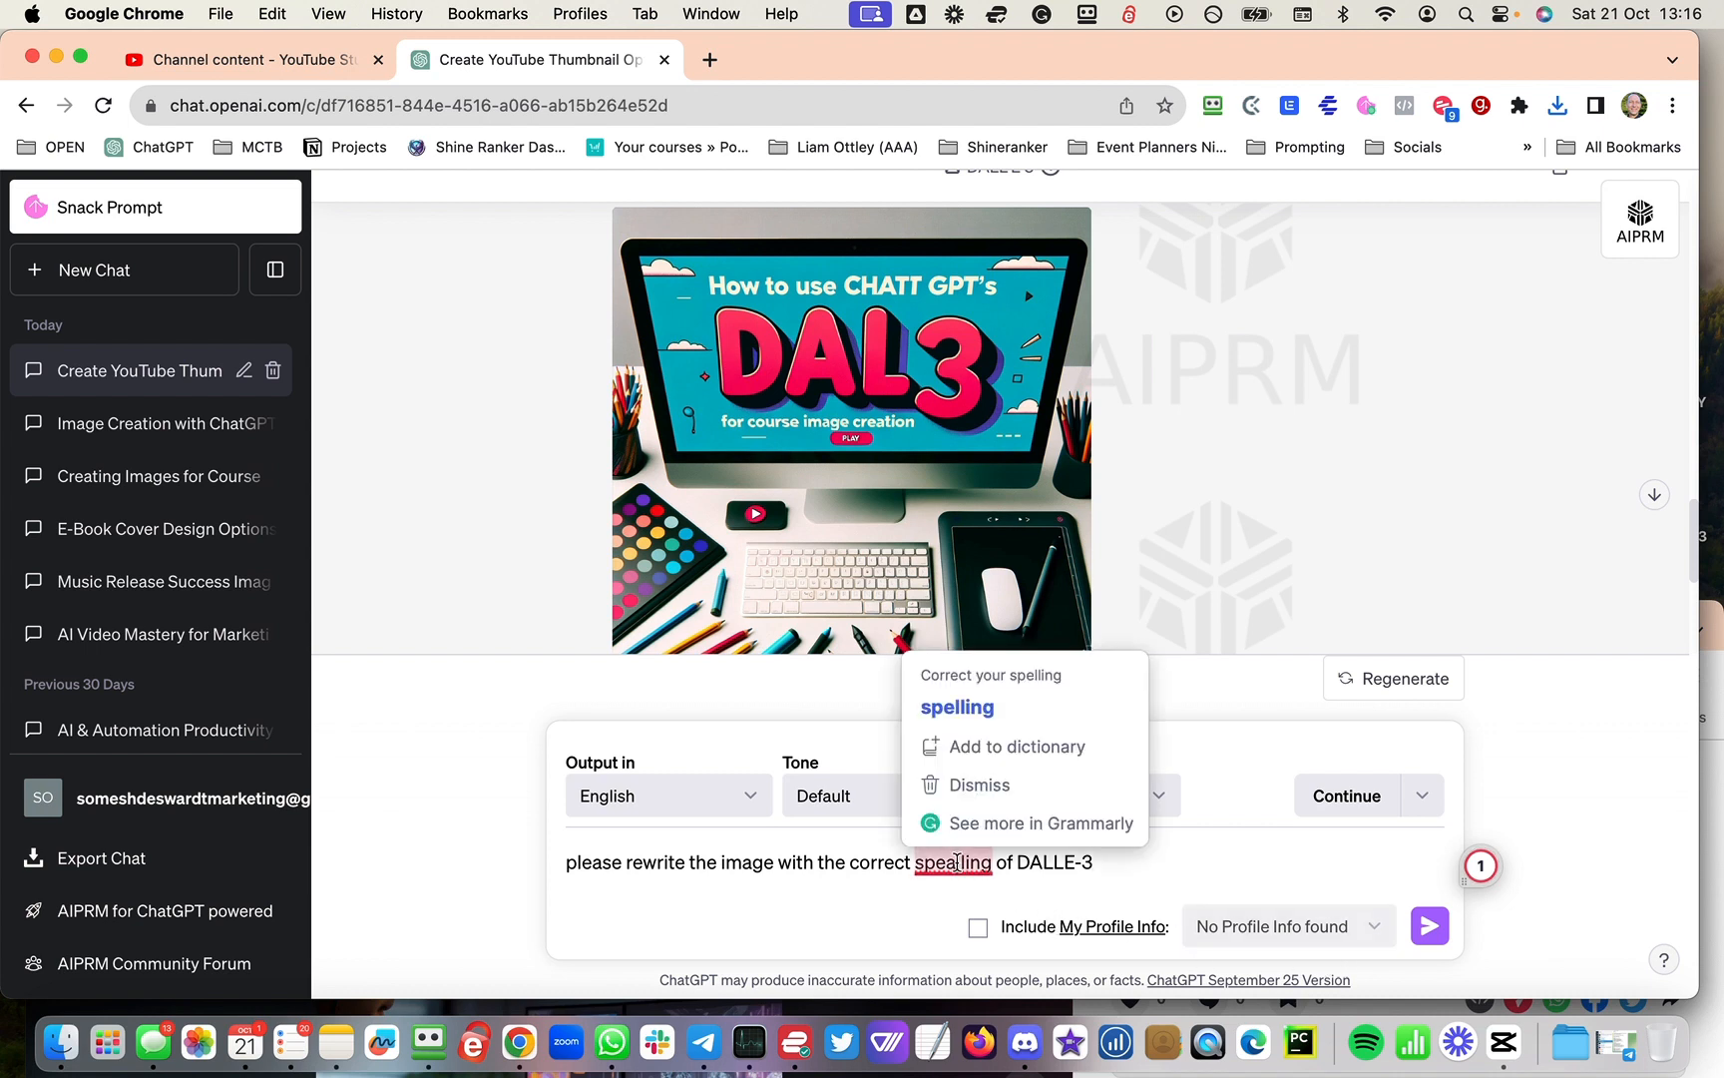
{"action": "left_click", "coordinate": [950, 710]}
{"action": "left_click", "coordinate": [1427, 936]}
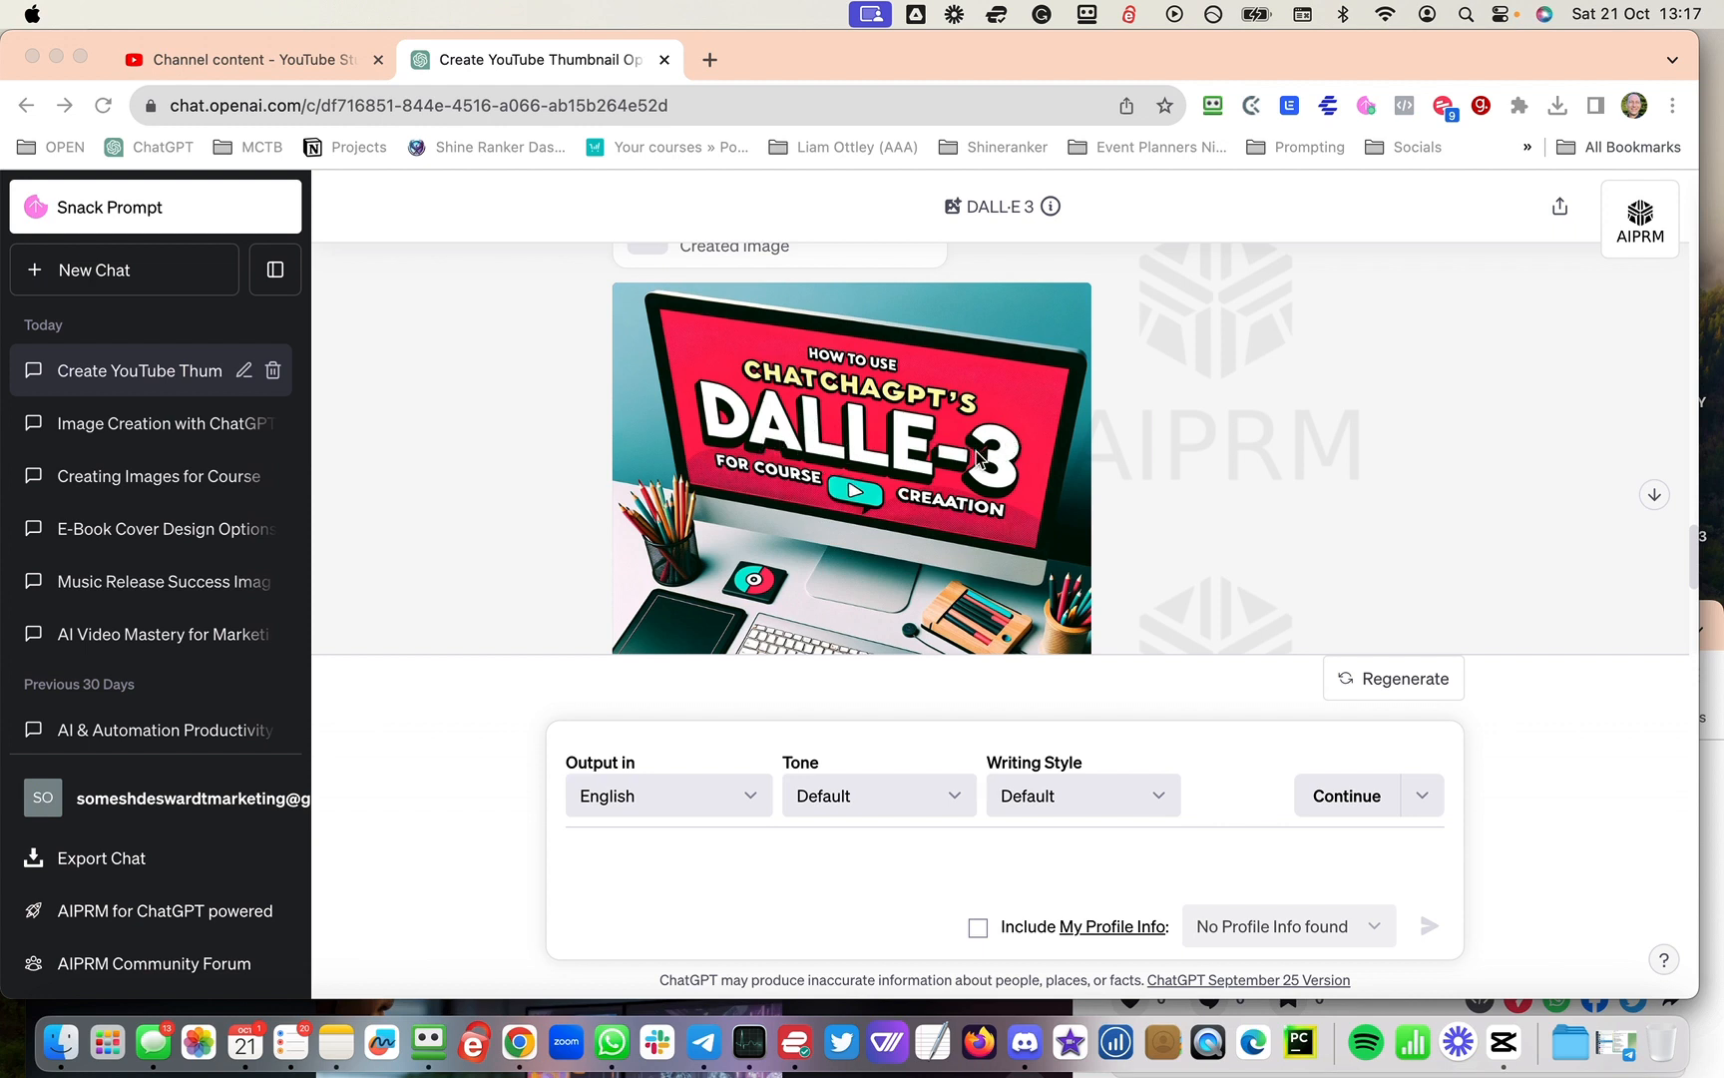
Step: Check the text on the new thumbnail and send the prompt "please correct DALLE-3 to DALL.E 3"
{"action": "scroll", "coordinate": [976, 450], "scroll_direction": "up", "scroll_amount": 1}
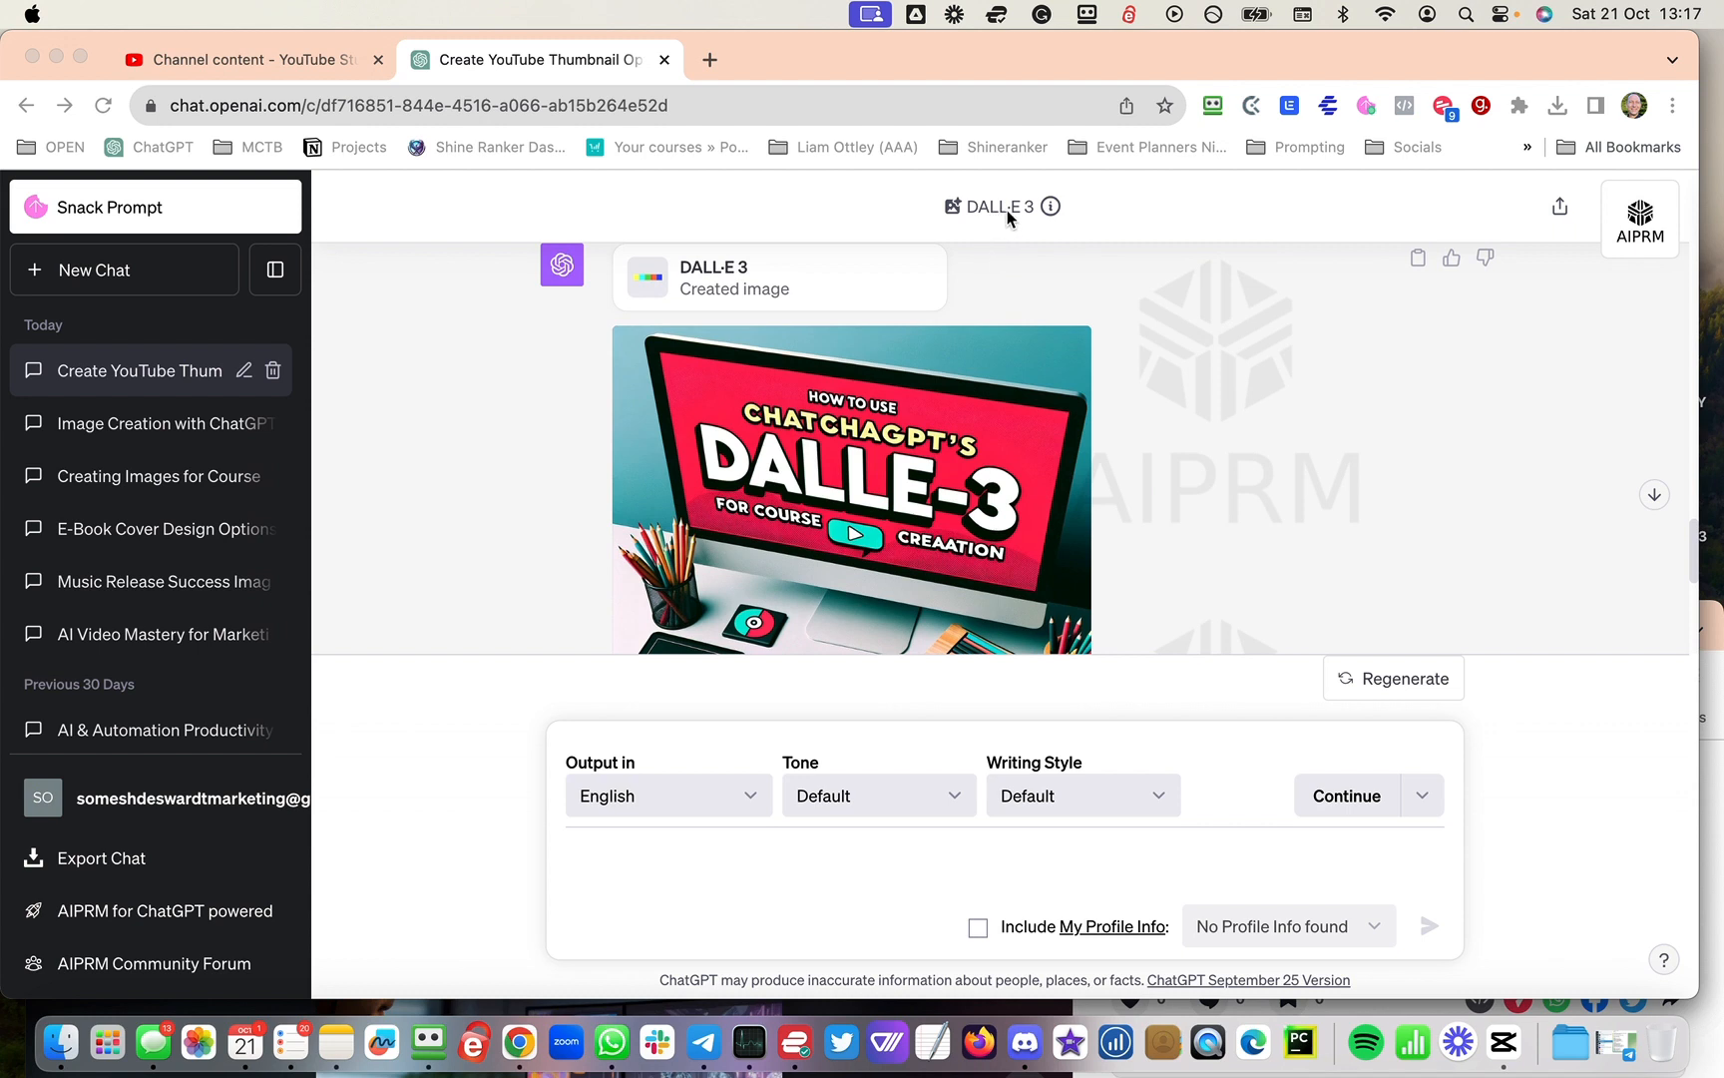
{"action": "left_click", "coordinate": [672, 864]}
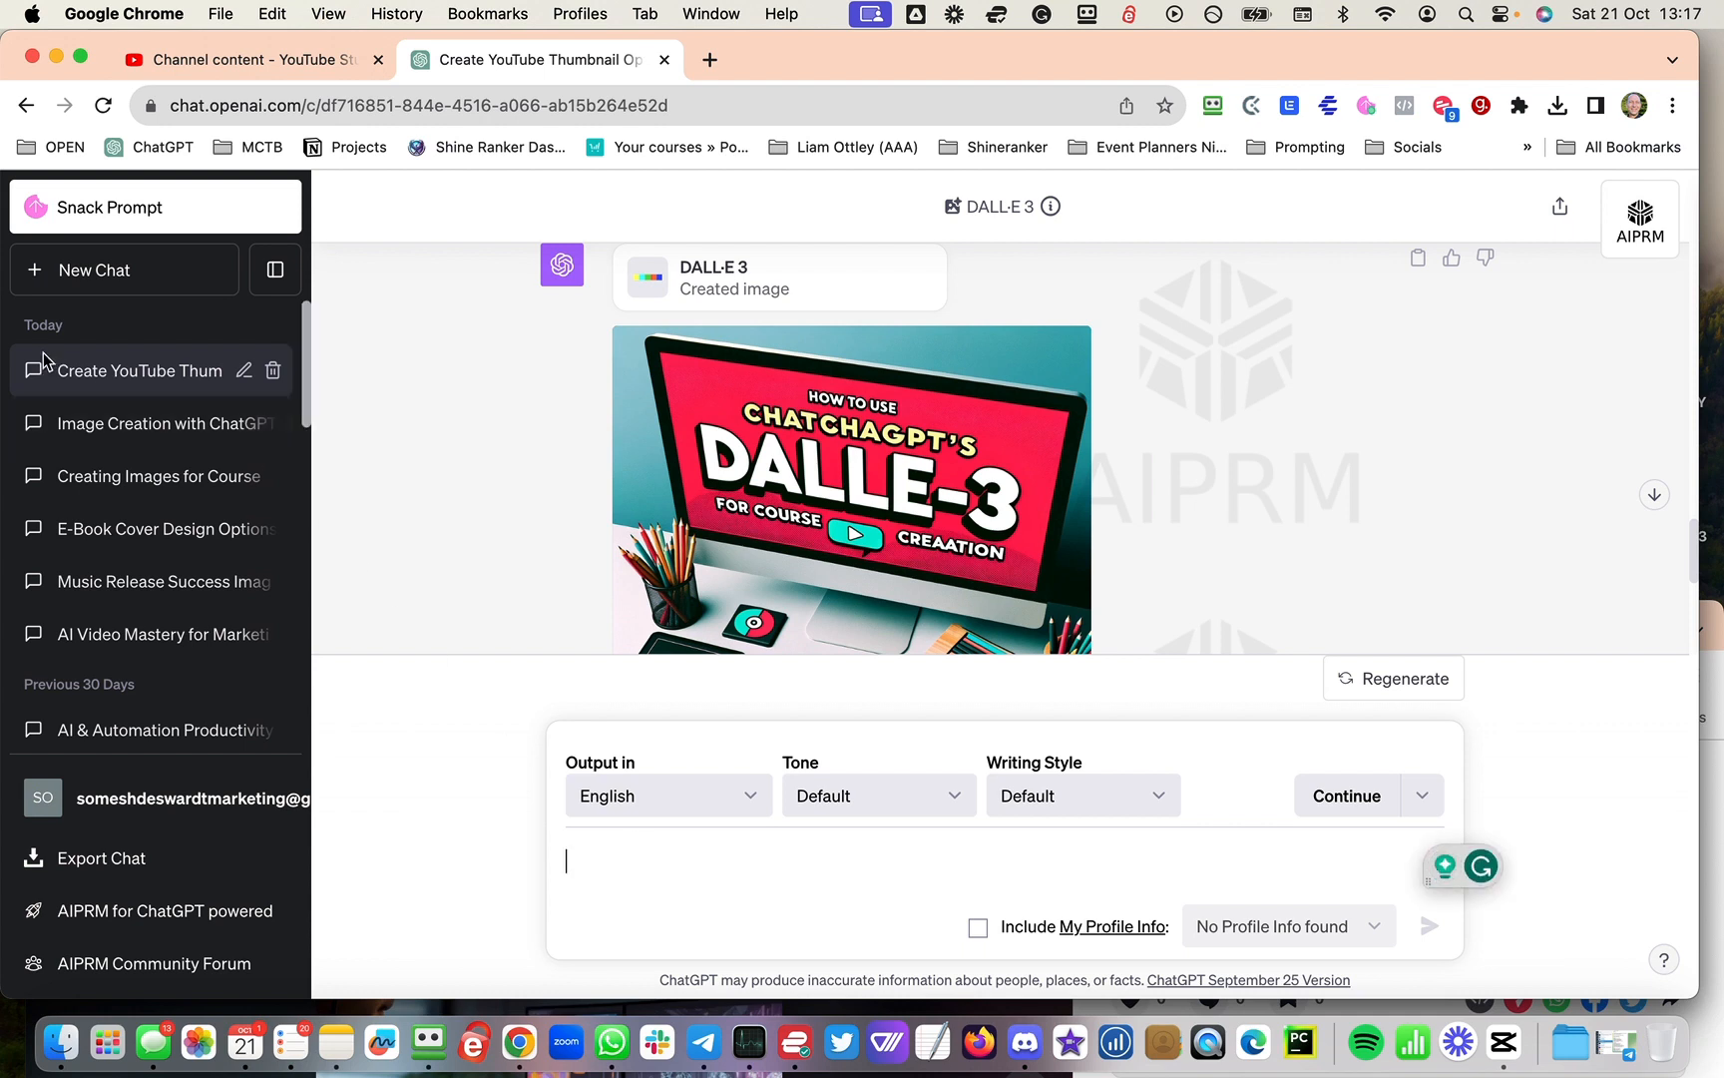
{"action": "type", "text": "please correct DALLE-3 to DALL.E 3"}
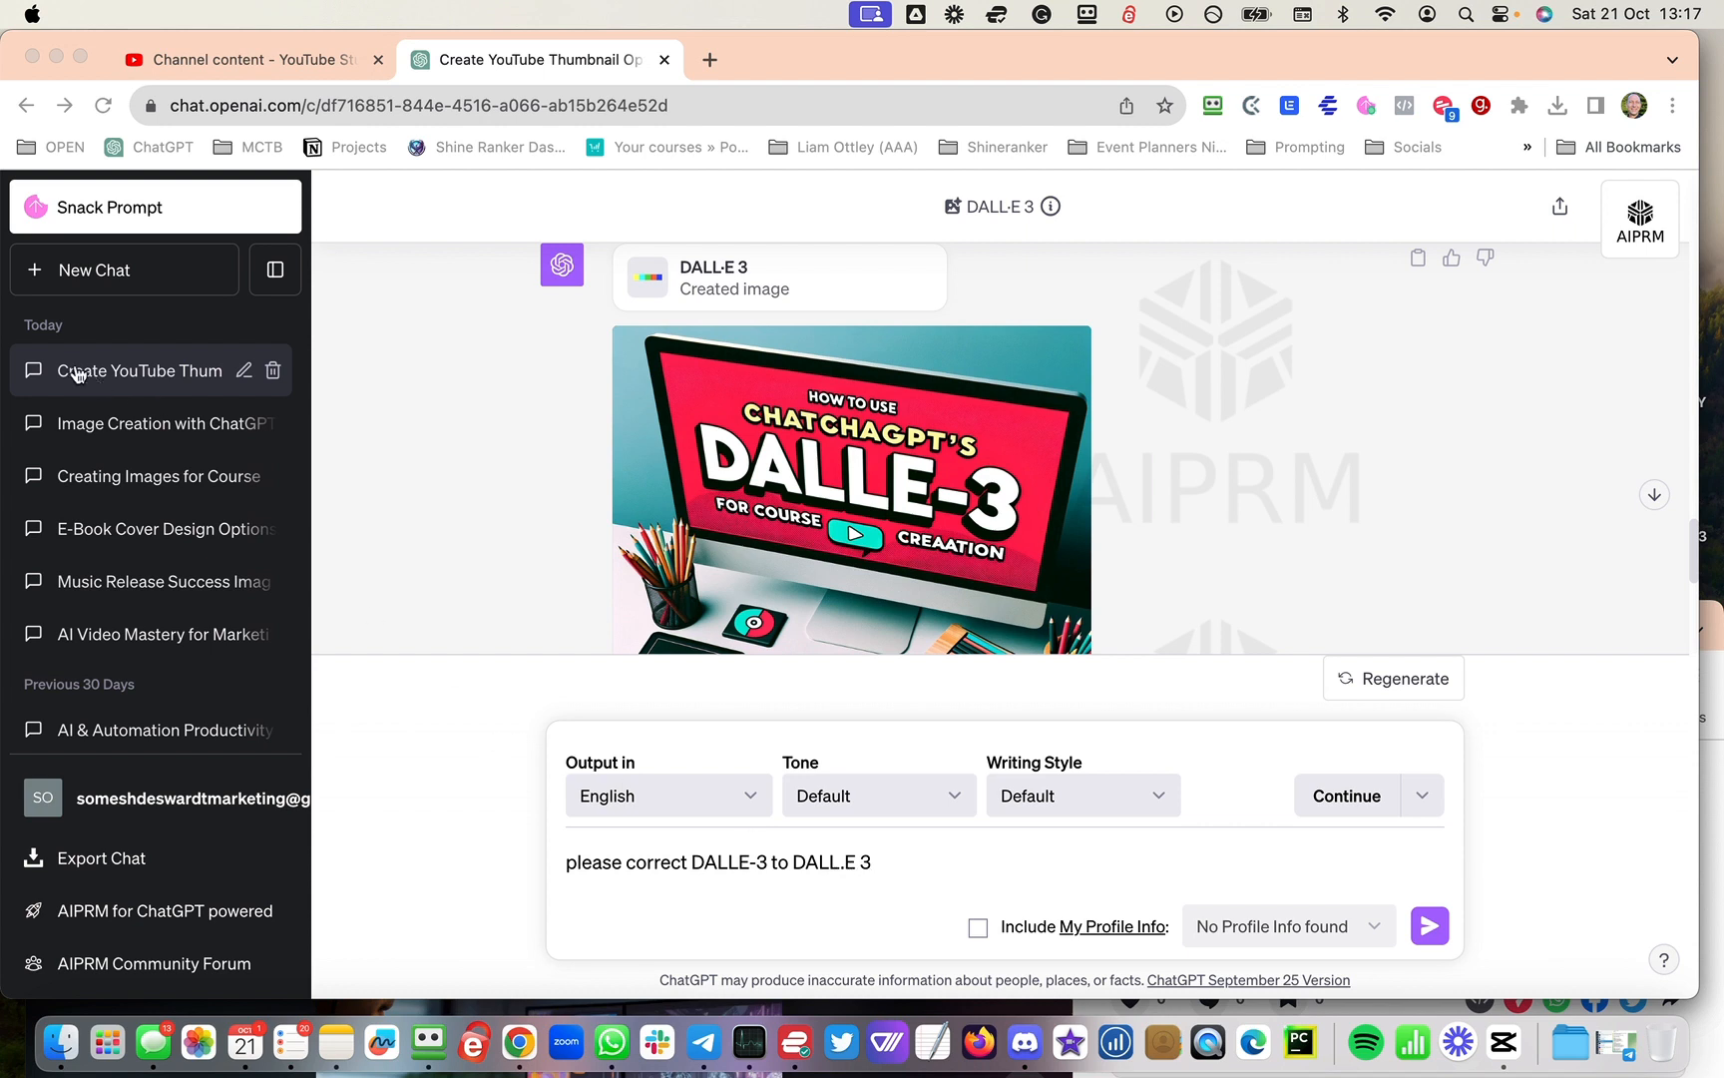
{"action": "left_click", "coordinate": [1430, 928]}
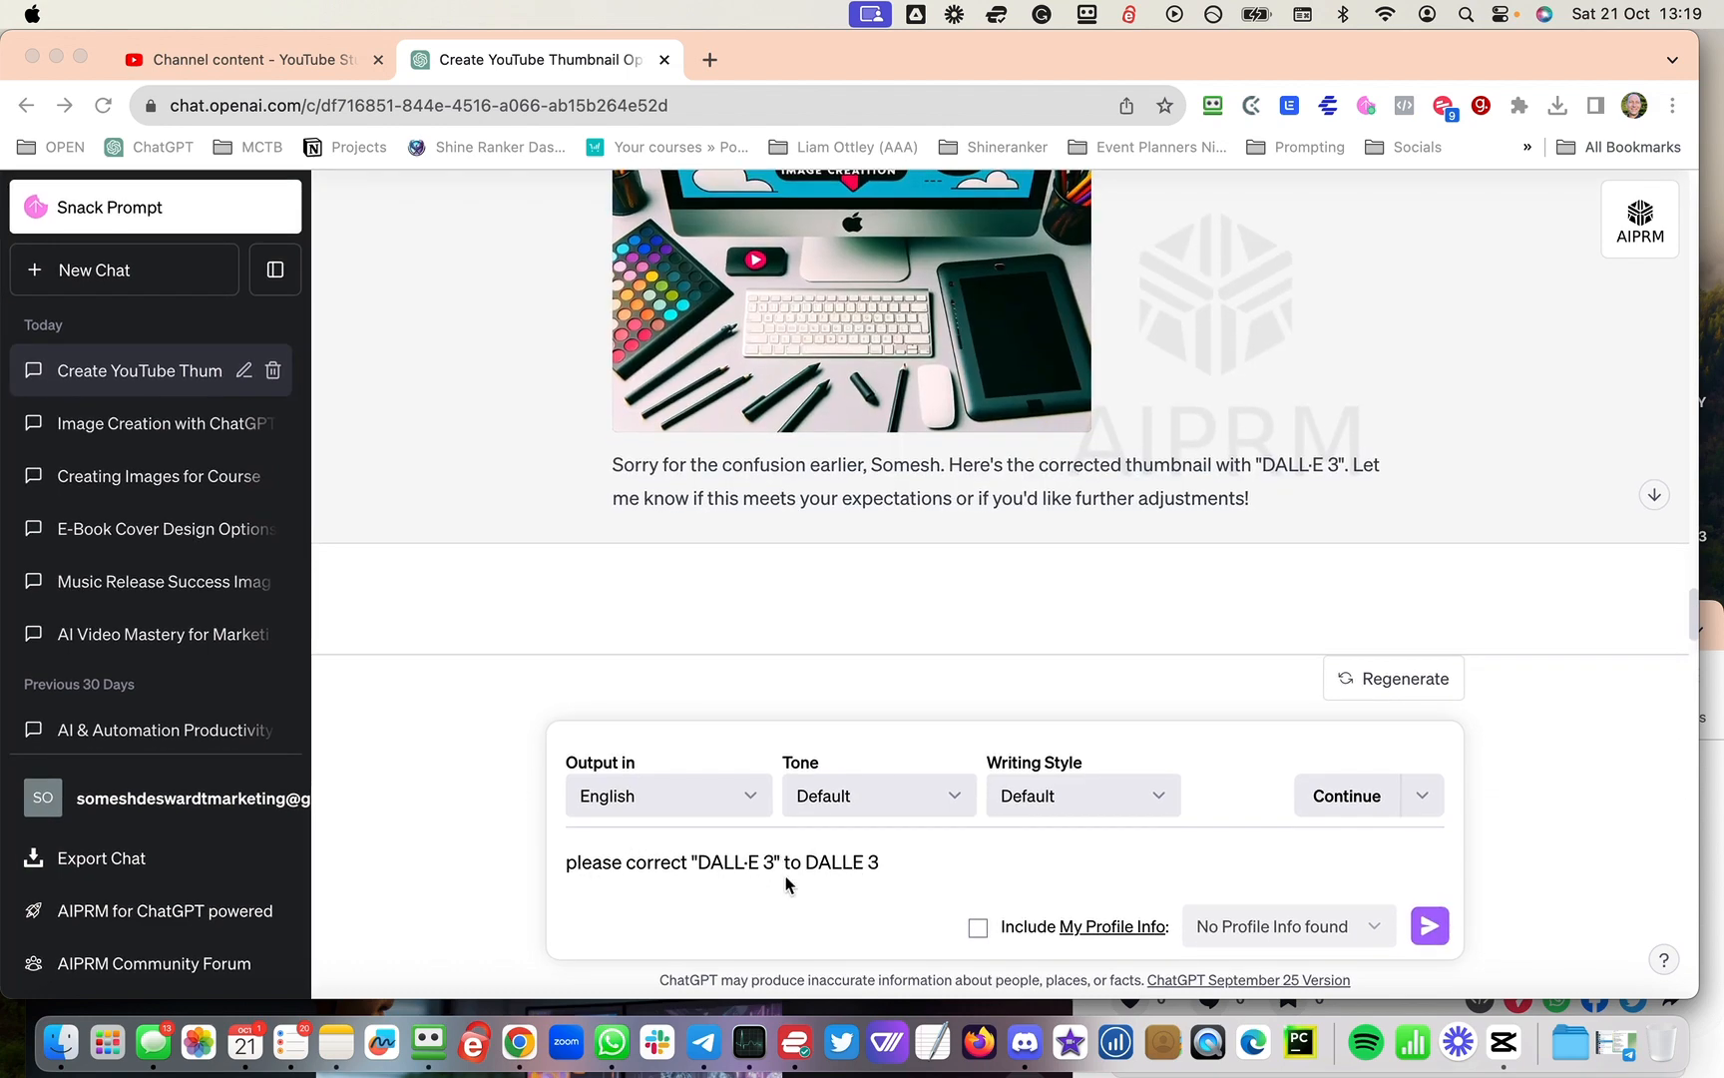
Step: Edit the drafted prompt to read 'please correct "DALL·E 3" to DALLE3' and send it
{"action": "left_click", "coordinate": [857, 868]}
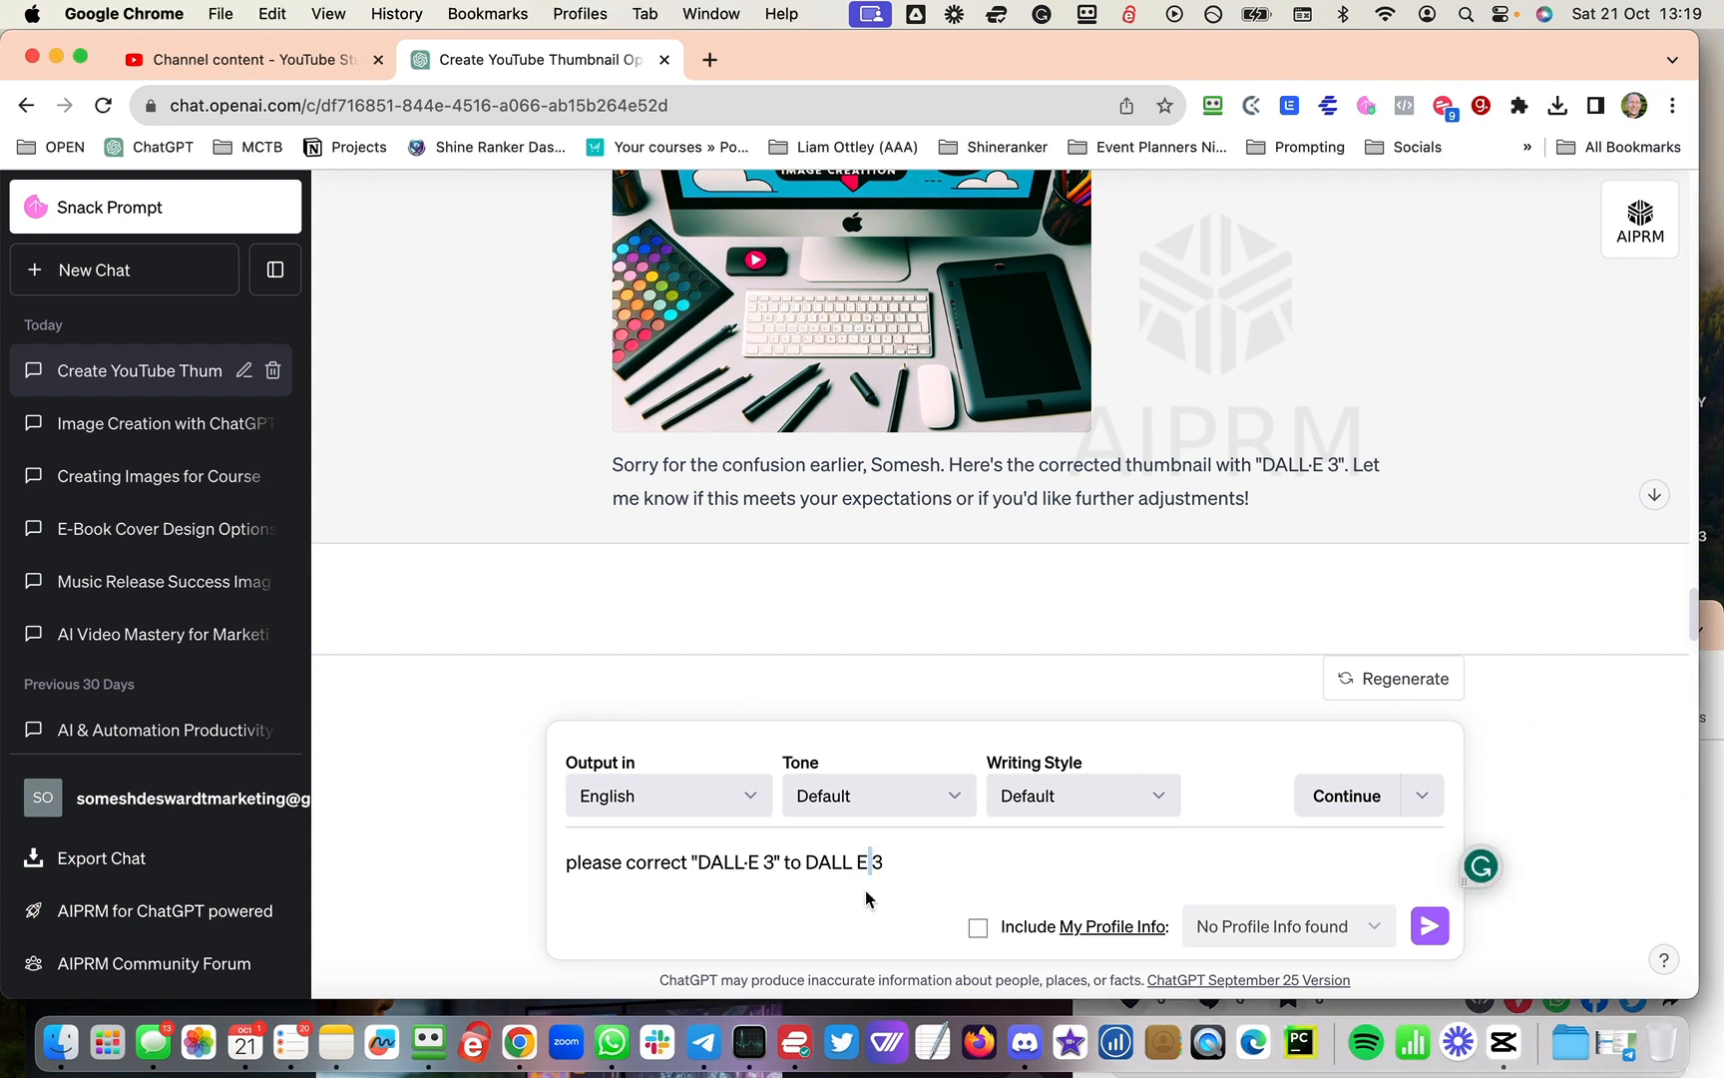
{"action": "key", "text": "BackSpace"}
{"action": "key", "text": "BackSpace"}
{"action": "left_click", "coordinate": [1429, 926]}
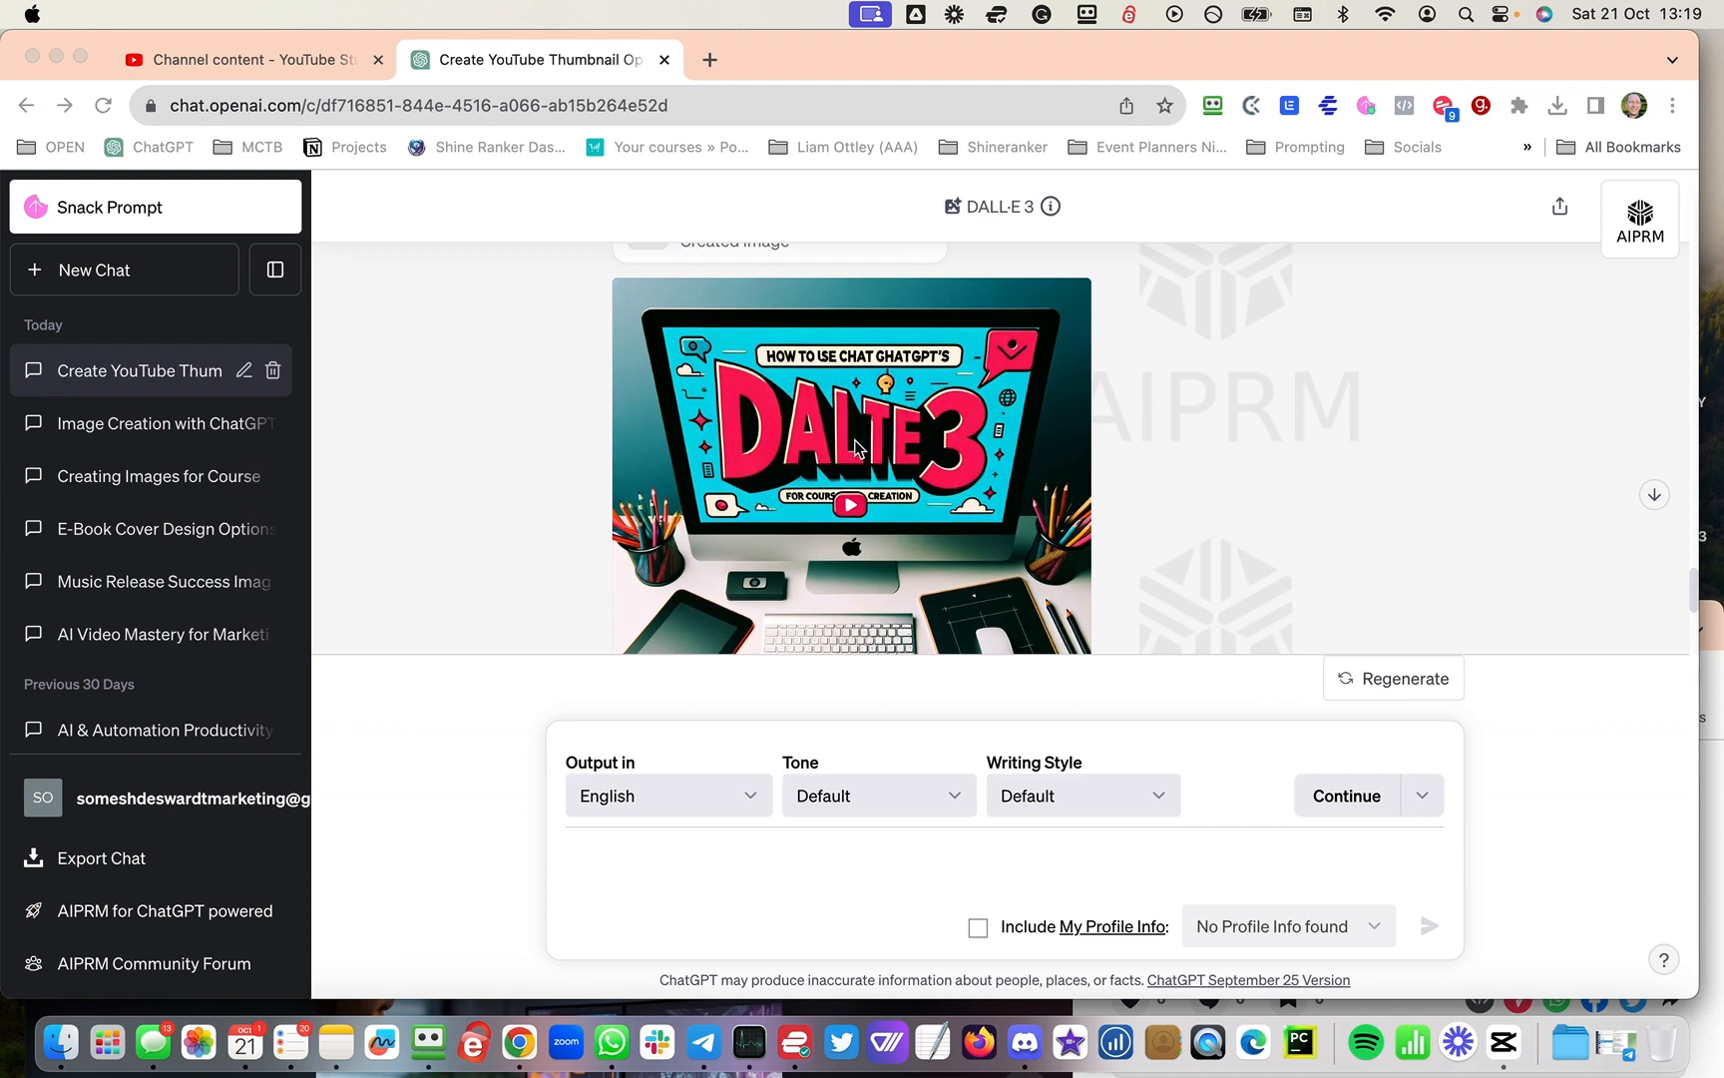
Step: Check the regenerated thumbnail's text and copy the previous prompt 'please correct "DALL·E 3" to DALLE3' into a new message
{"action": "scroll", "coordinate": [854, 446], "scroll_direction": "down", "scroll_amount": 5}
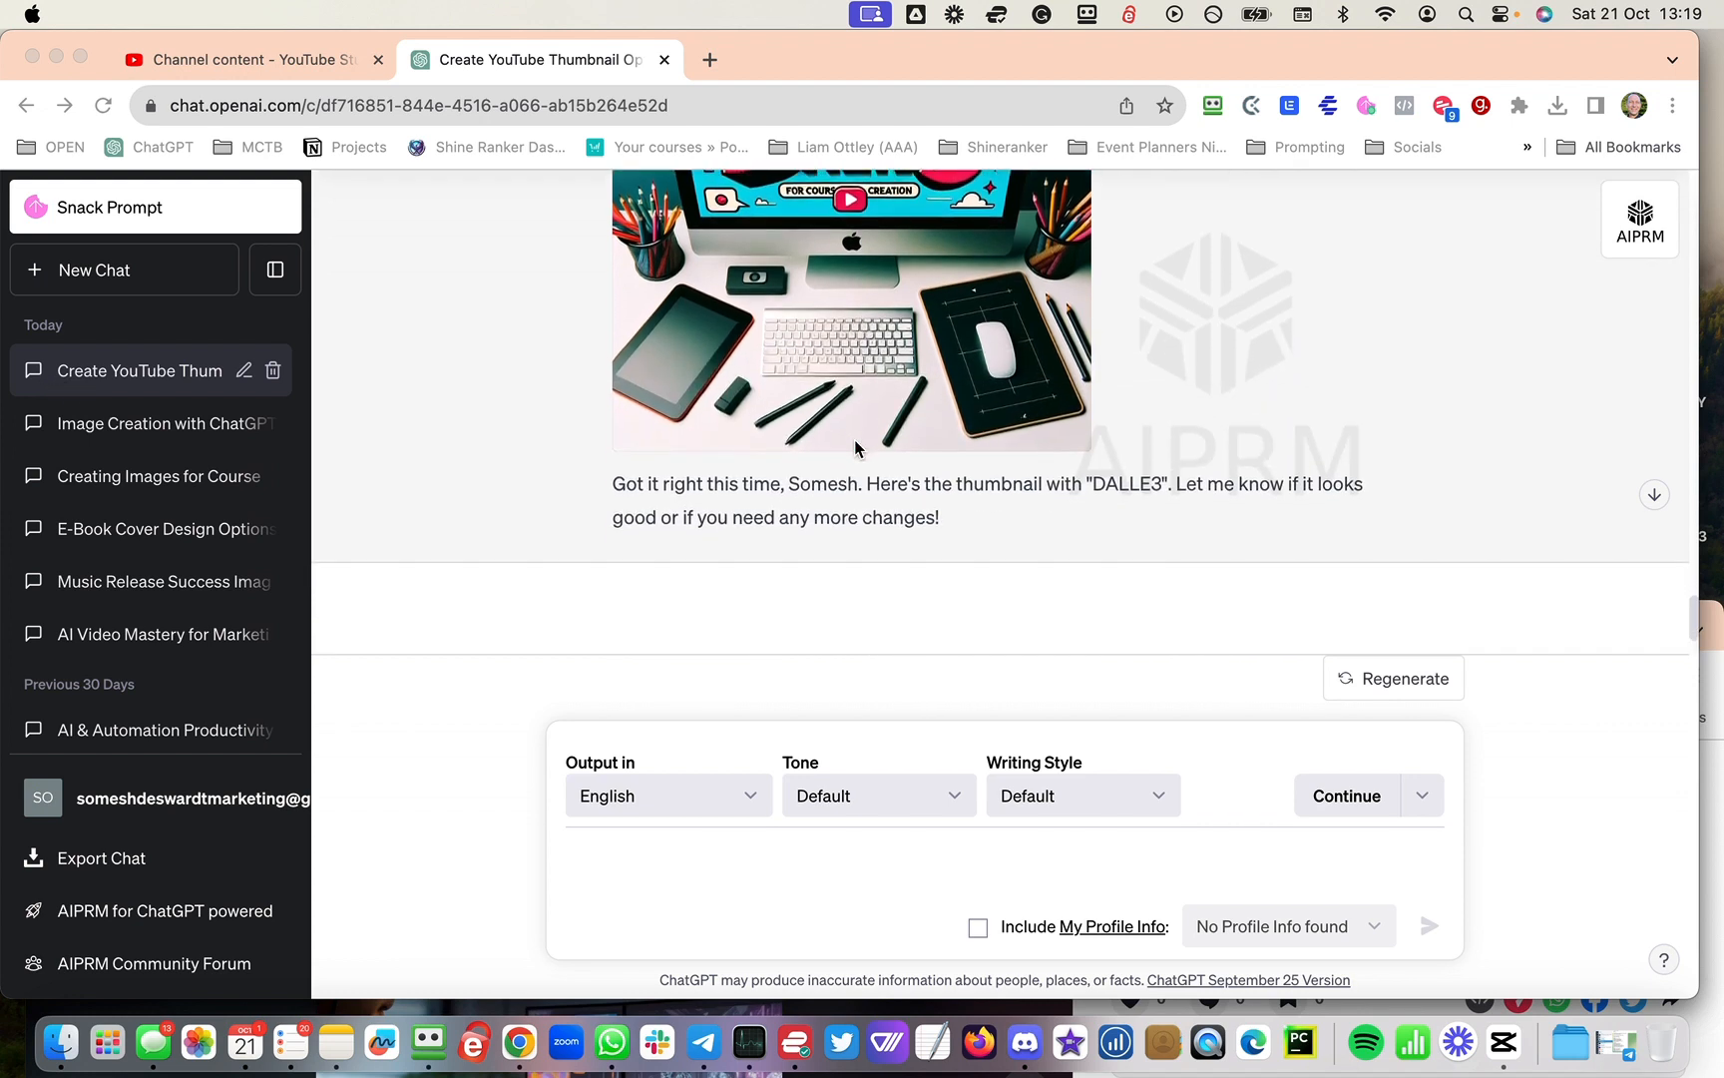
{"action": "scroll", "coordinate": [855, 447], "scroll_direction": "up", "scroll_amount": 10}
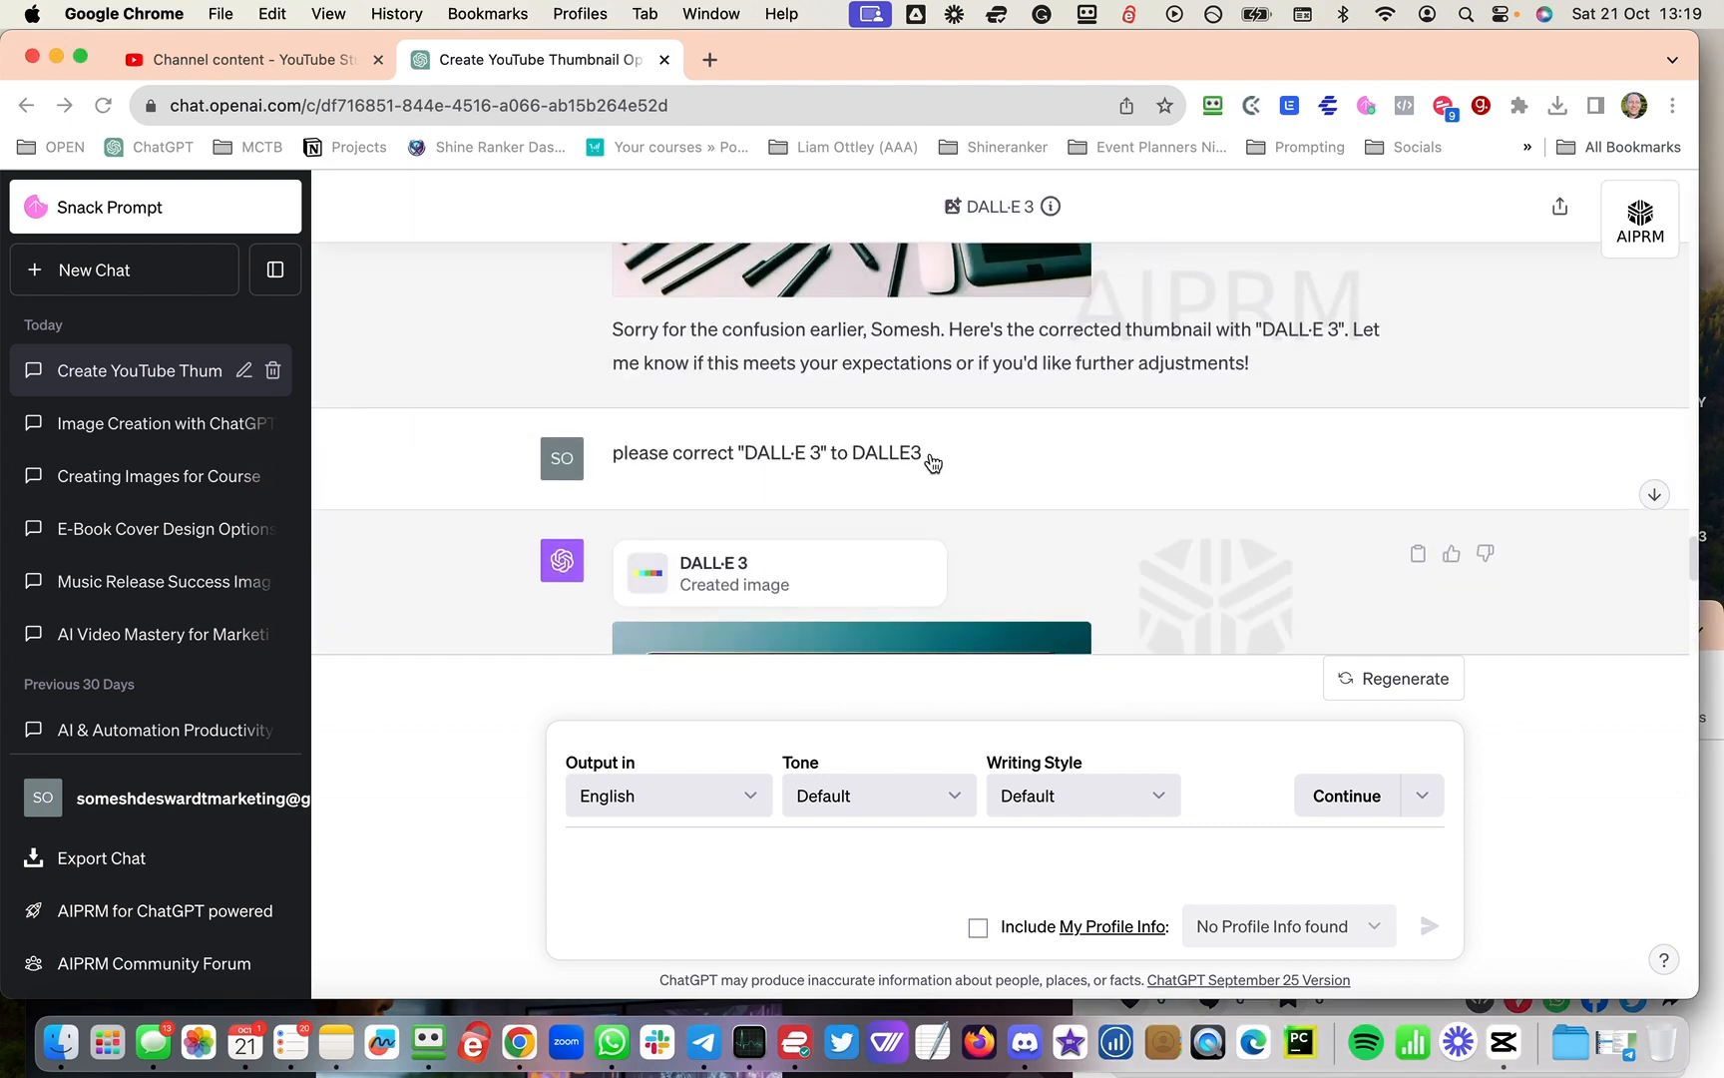
{"action": "double_click", "coordinate": [784, 452]}
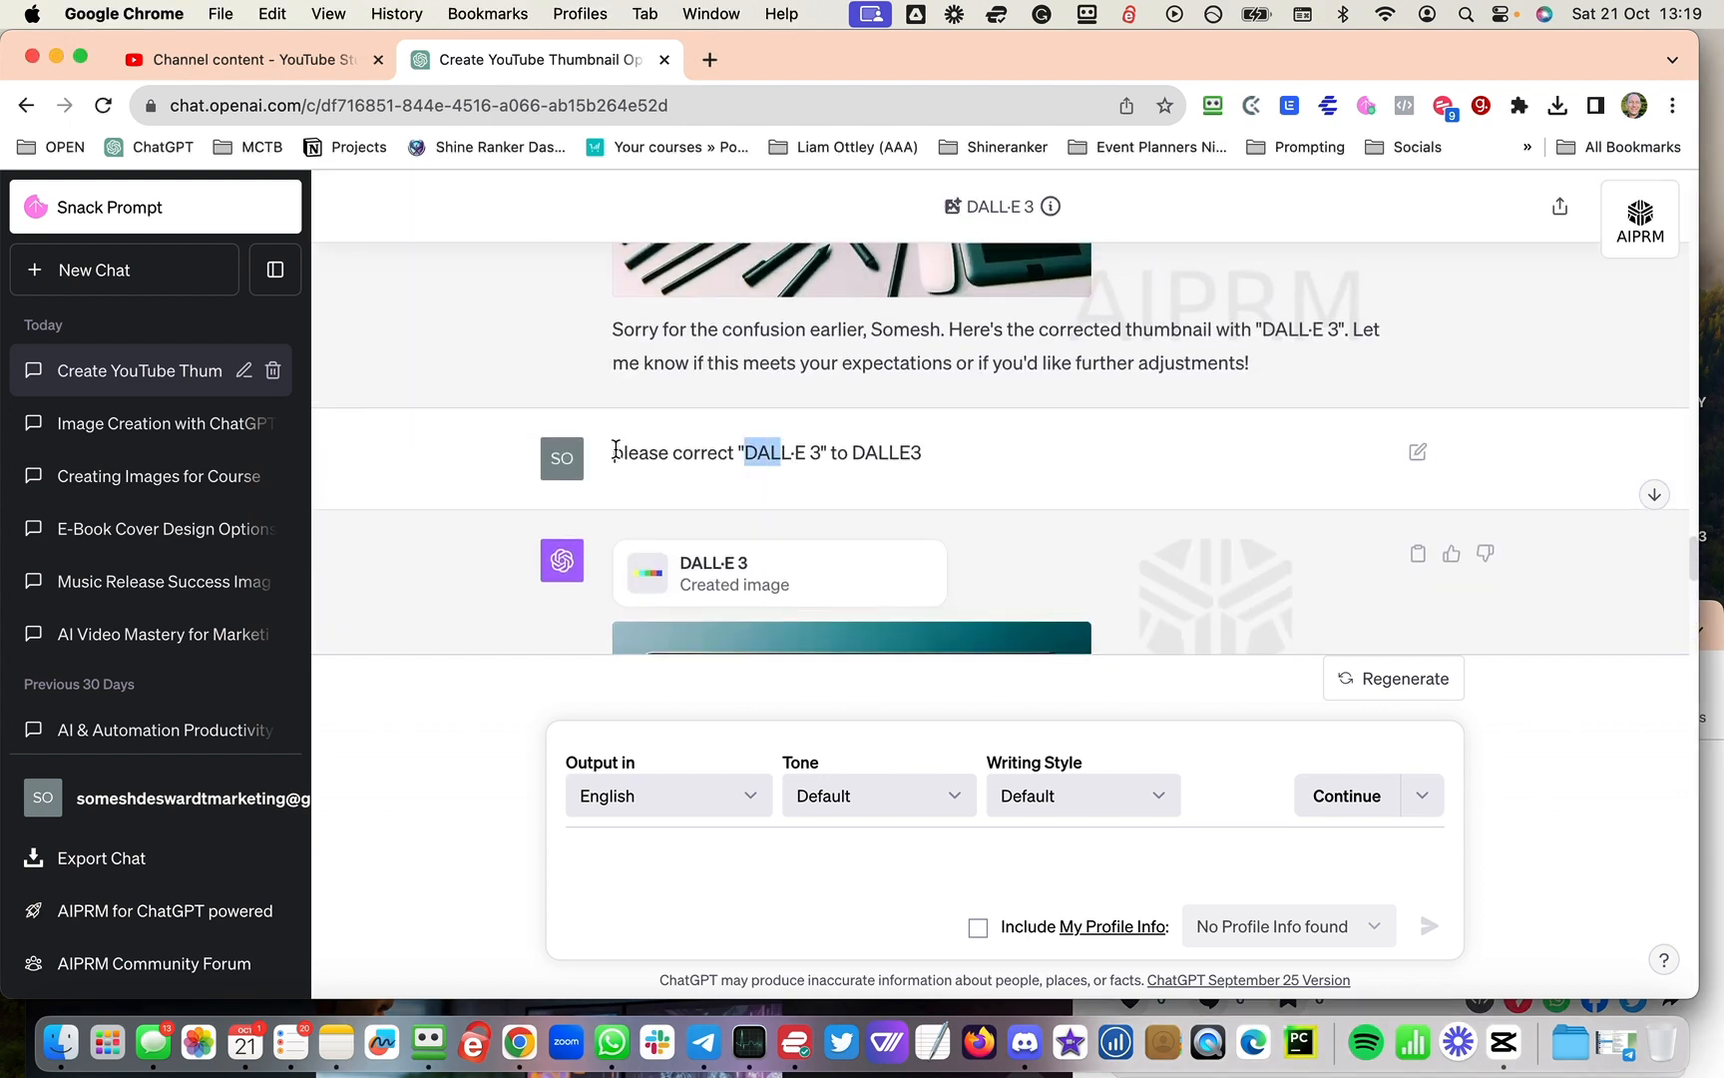
{"action": "left_click_drag", "start_coordinate": [612, 450], "coordinate": [925, 462]}
{"action": "key", "text": "super+c"}
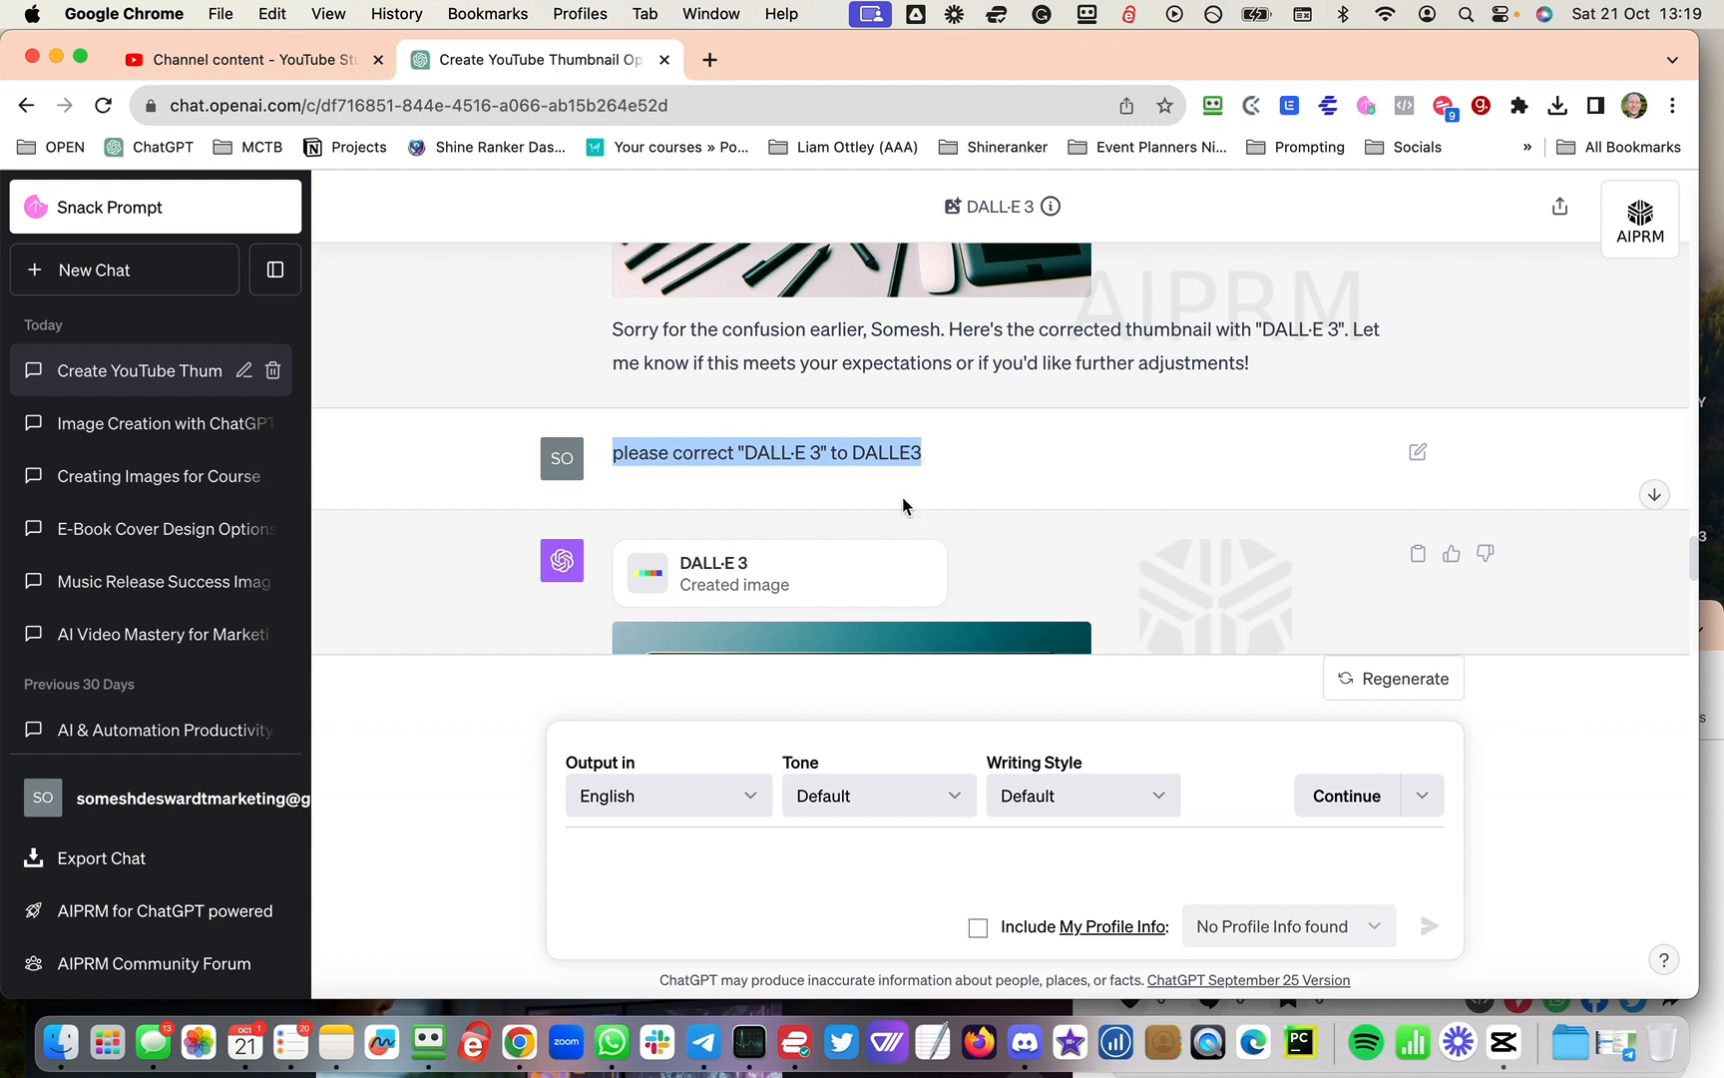
{"action": "scroll", "coordinate": [903, 496], "scroll_direction": "down", "scroll_amount": 15}
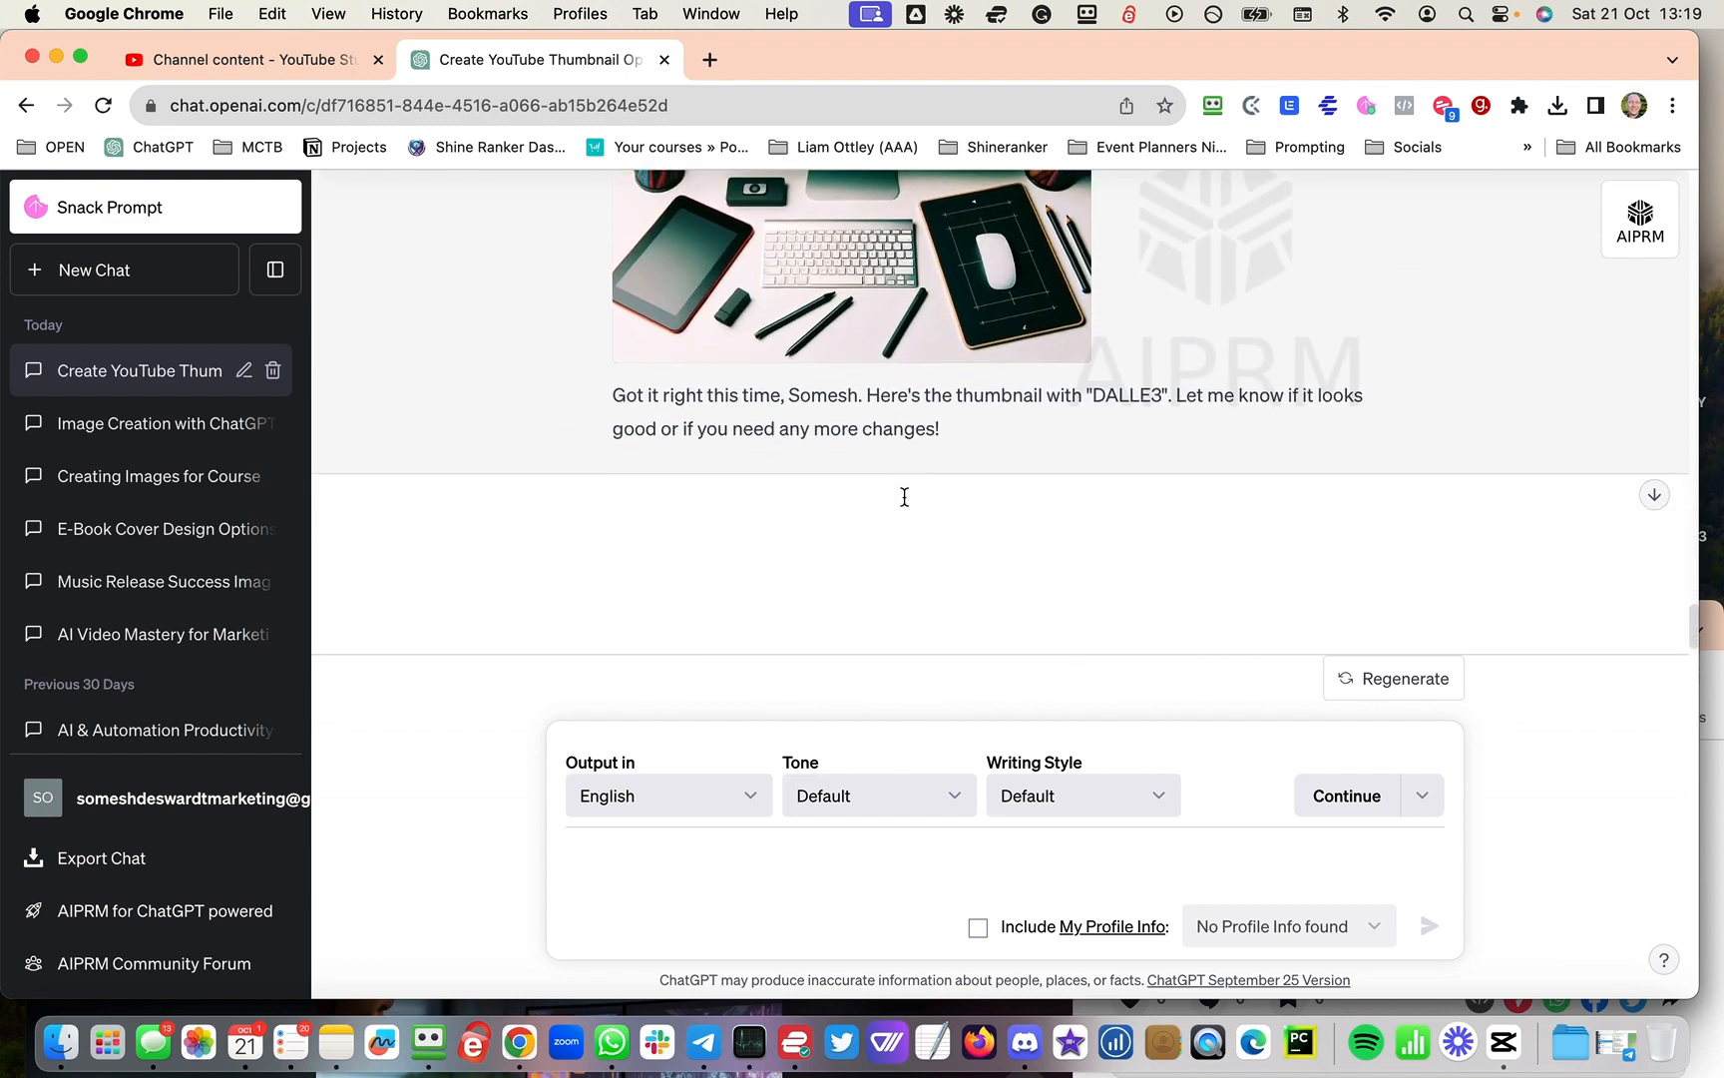
{"action": "left_click", "coordinate": [669, 866]}
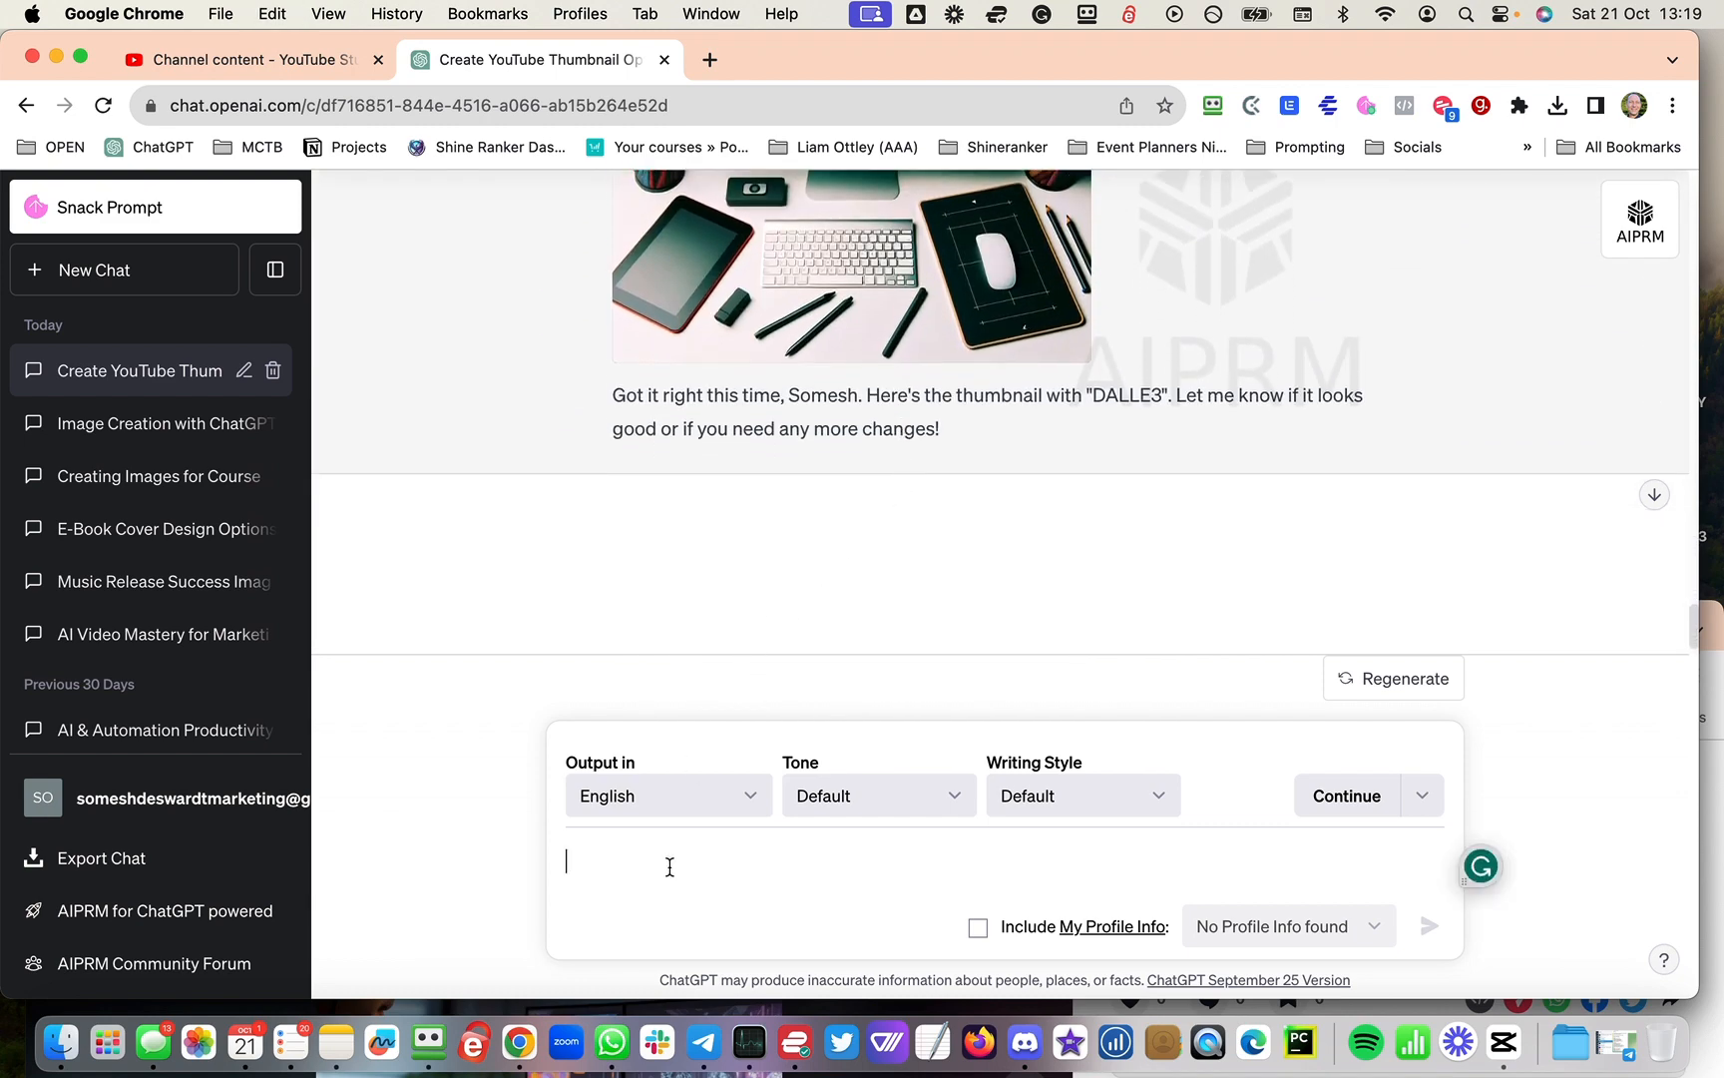
{"action": "key", "text": "super+v"}
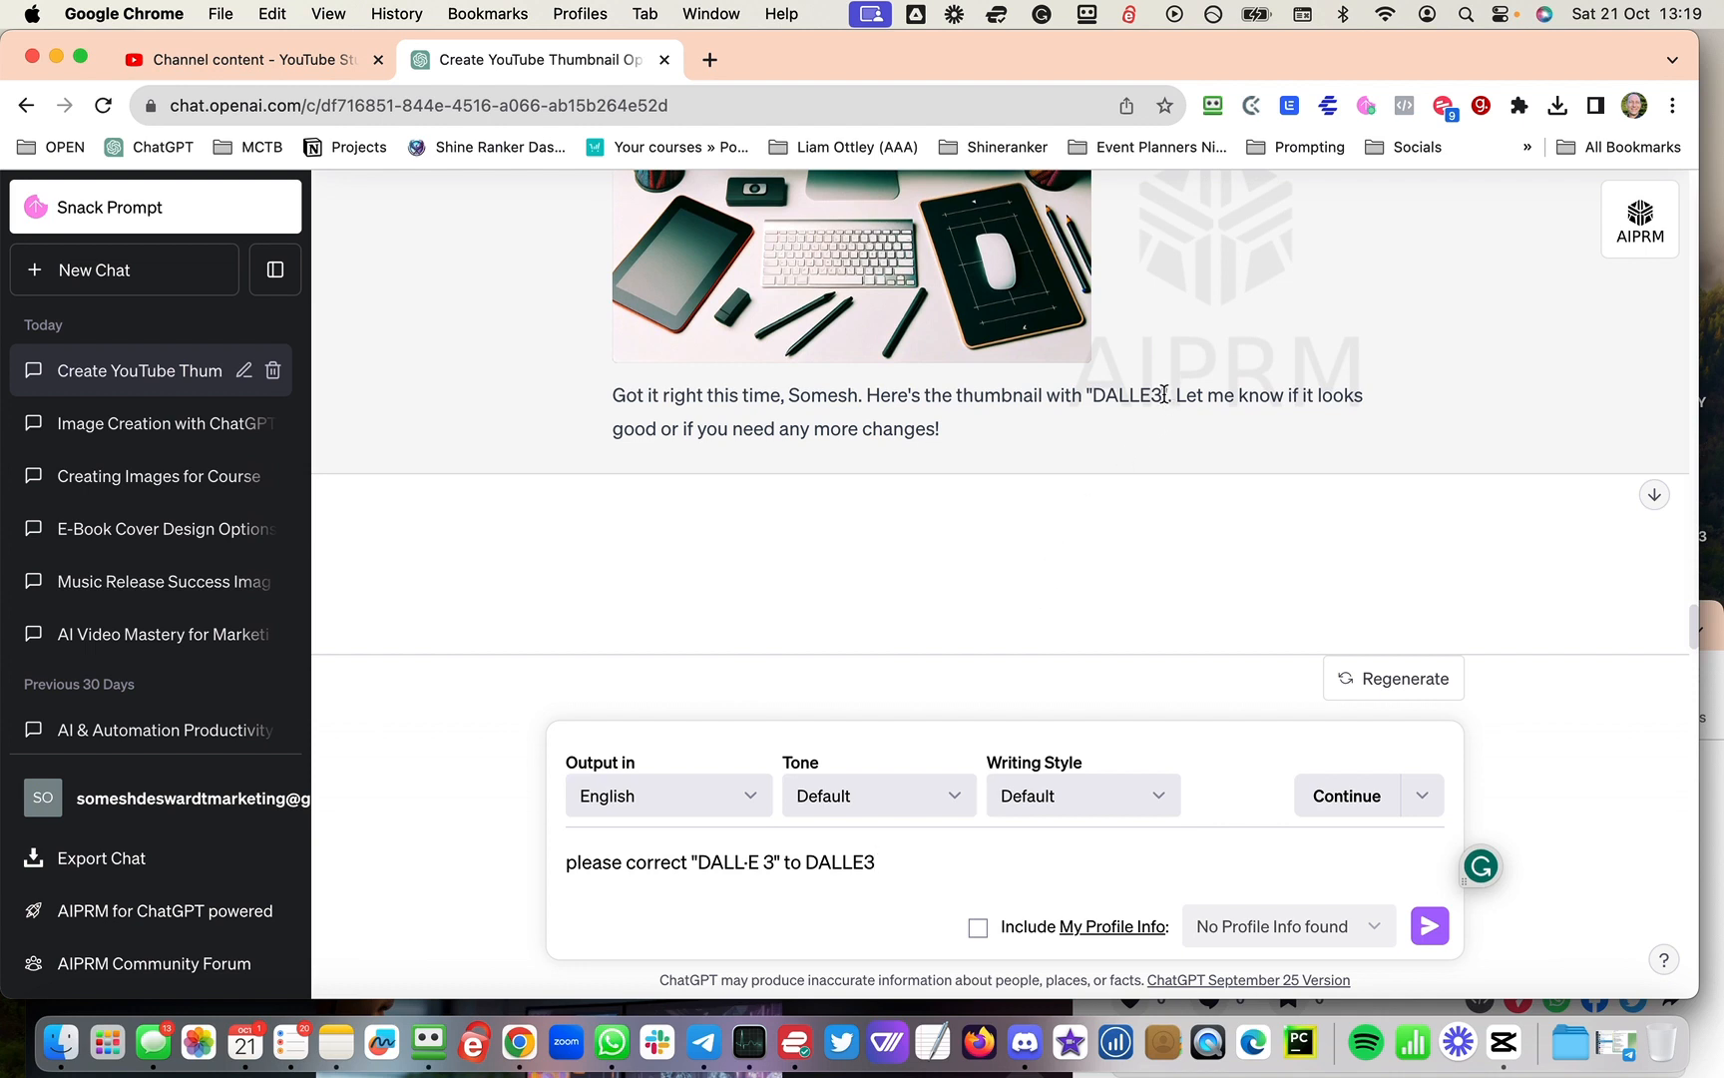
Step: Adjust the misspelled and corrected names in the pasted prompt and send it
{"action": "left_click", "coordinate": [749, 860]}
{"action": "key", "text": "BackSpace"}
{"action": "left_click", "coordinate": [860, 861]}
{"action": "left_click", "coordinate": [1428, 928]}
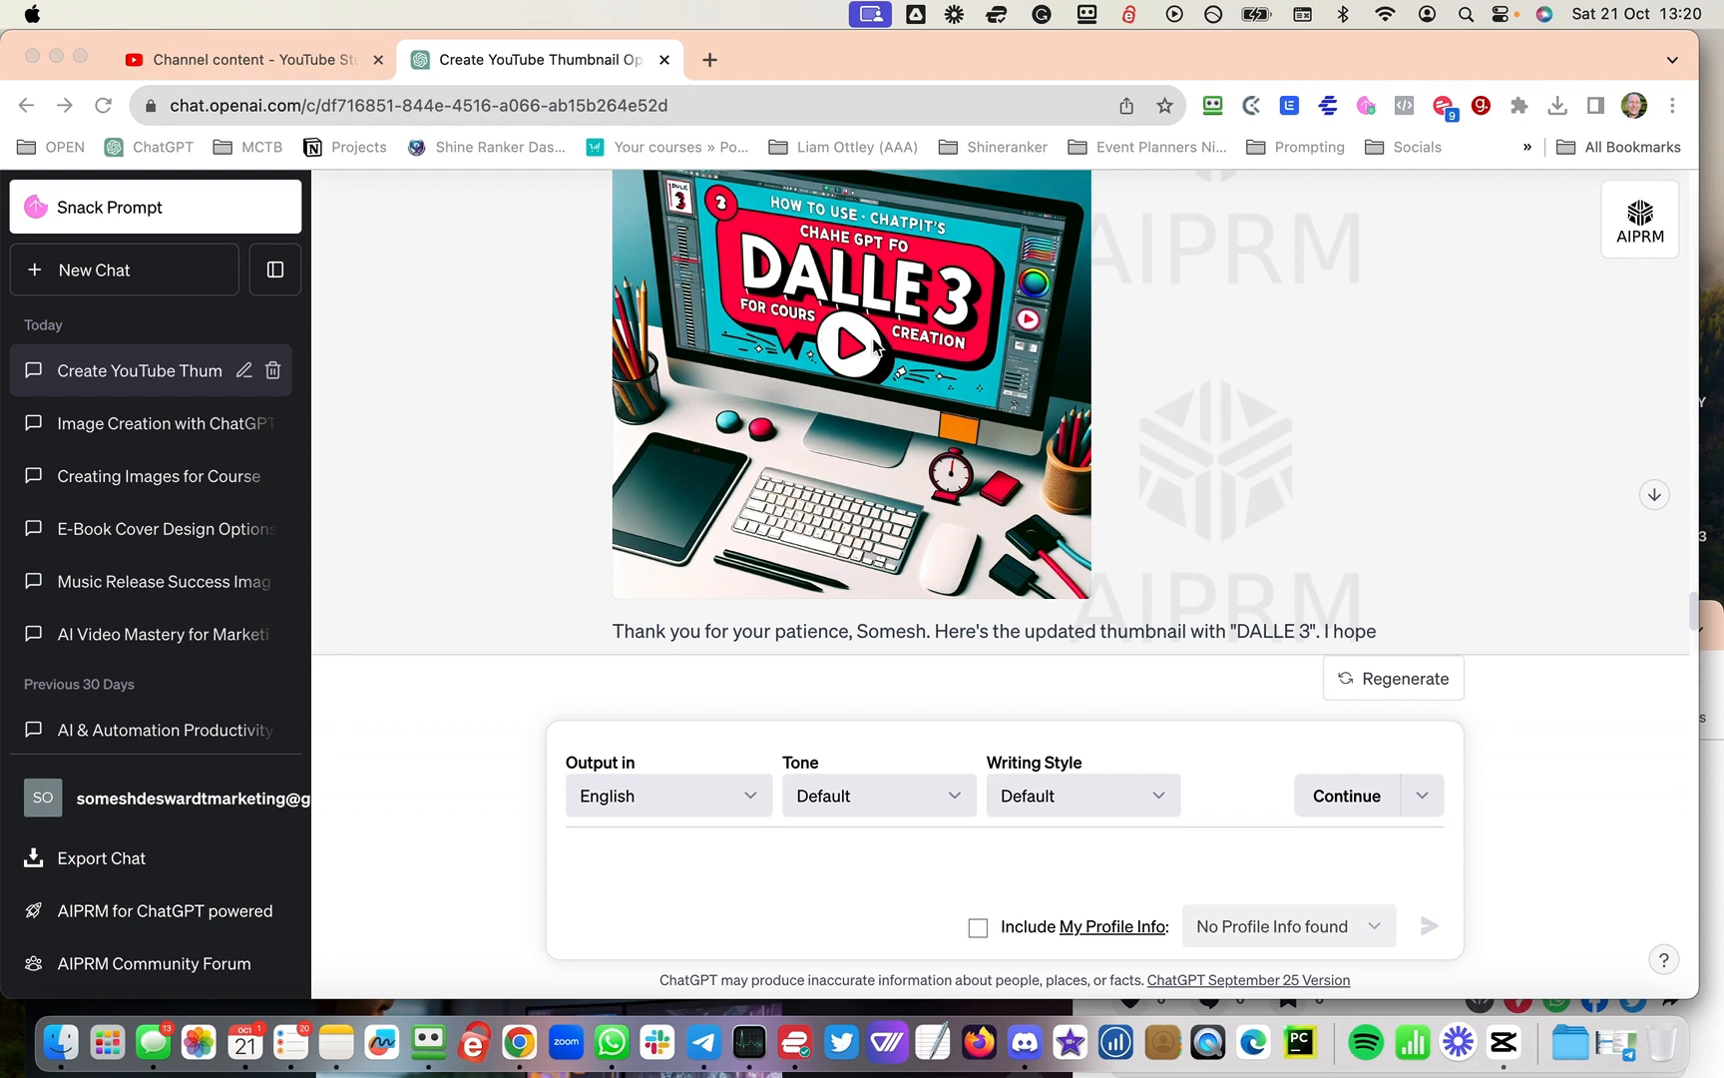
Step: Check the lettering on the new thumbnail and send the prompt "can you change the spelling from CHATPIT's to Chat PT's"
{"action": "scroll", "coordinate": [926, 380], "scroll_direction": "up", "scroll_amount": 1}
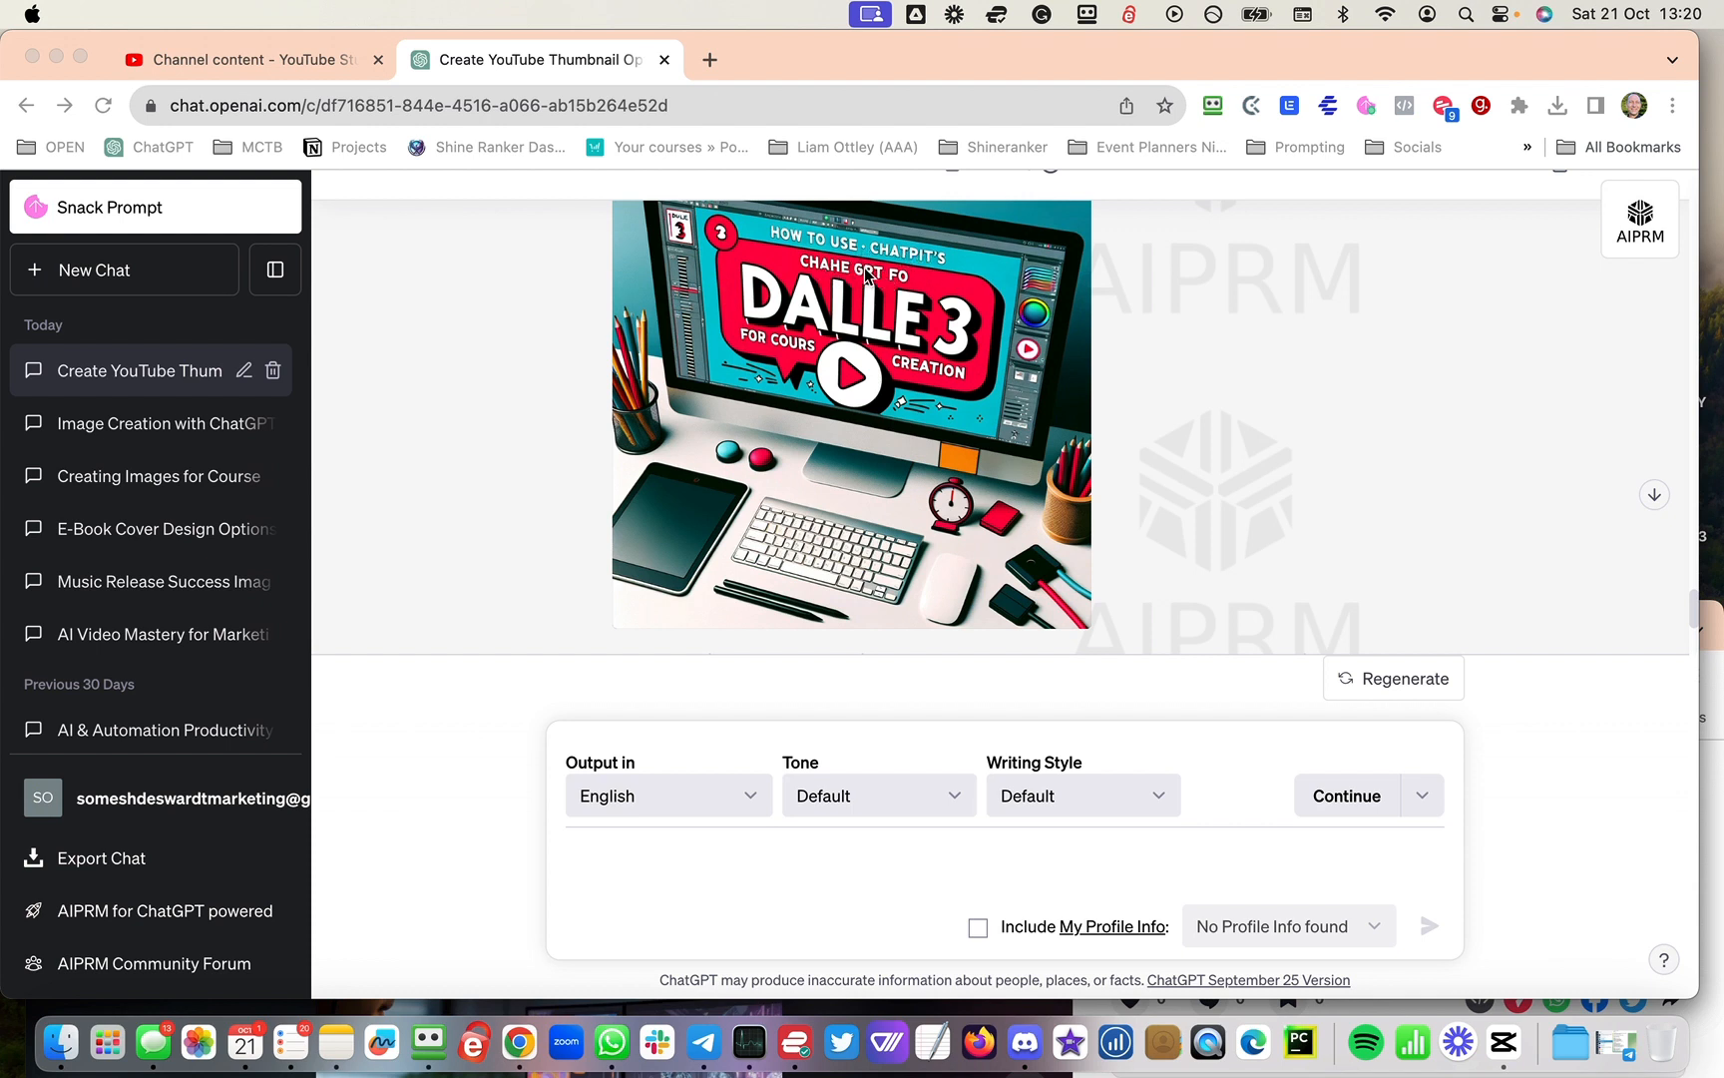
{"action": "left_click", "coordinate": [709, 854]}
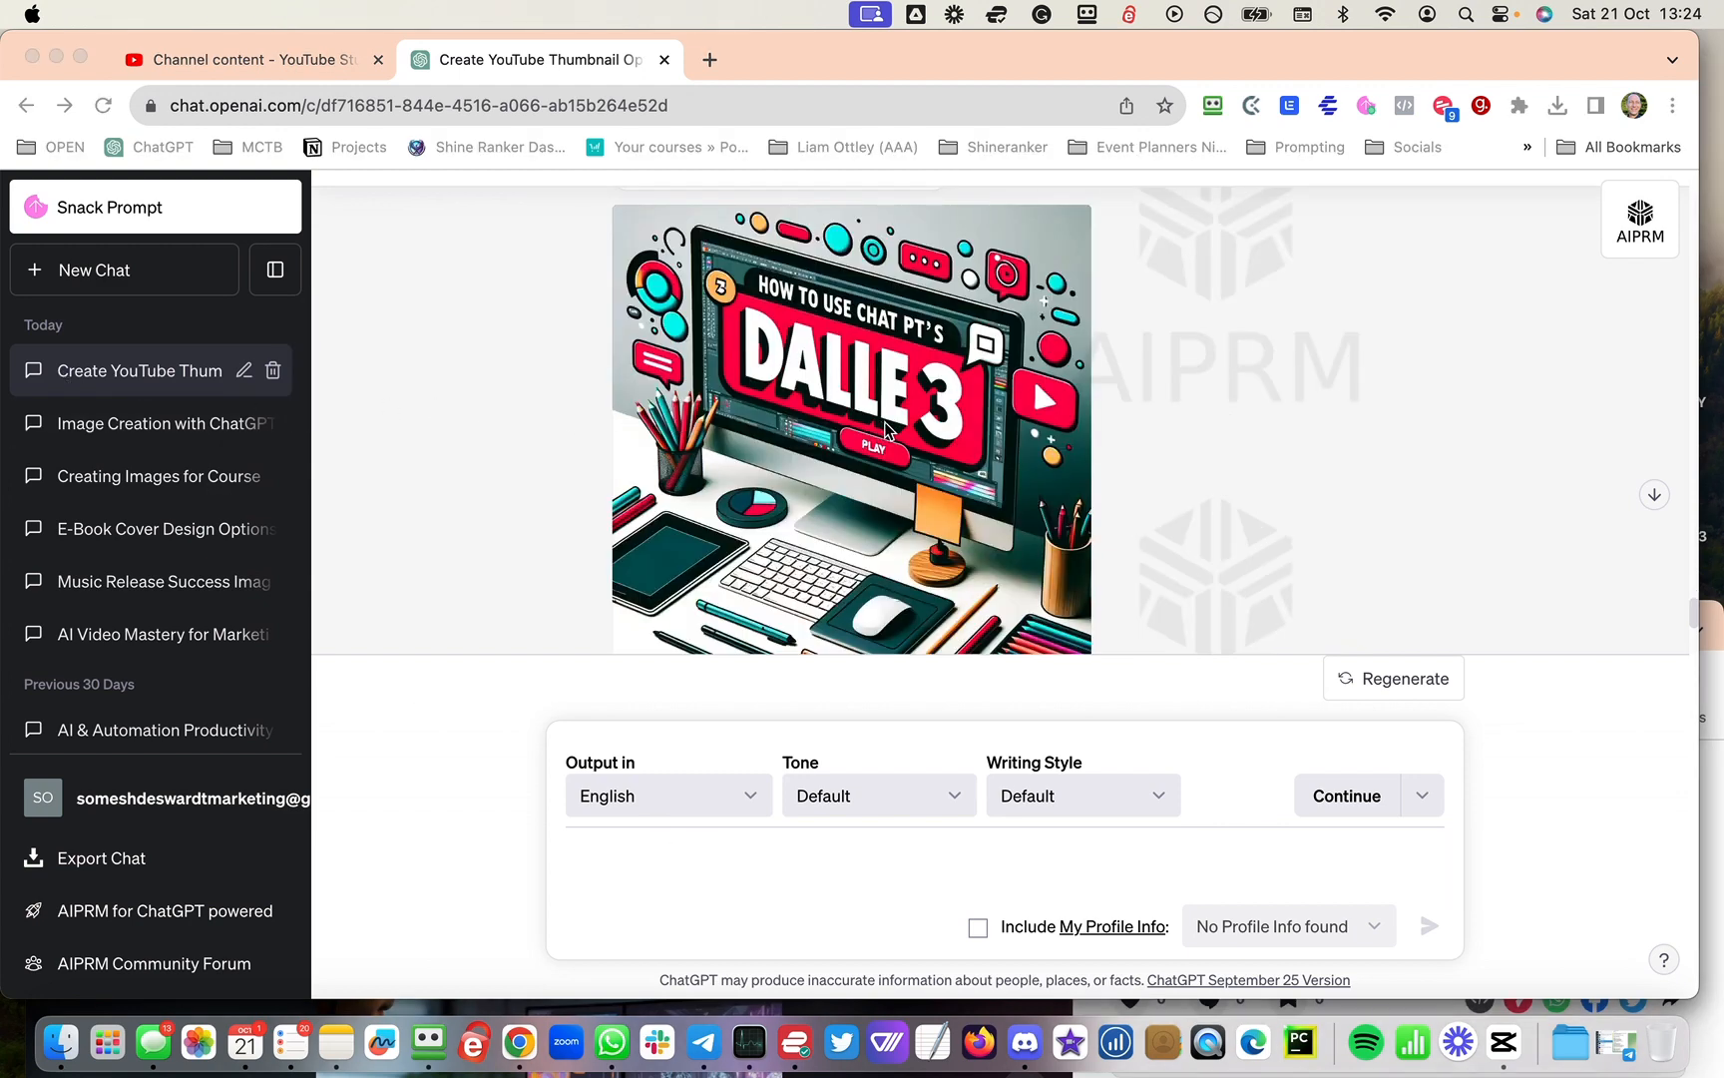
Step: Review the last prompt and its image, then resend the prompt as "can you change the spelling from CHATPIT's to Chat GPT's"
{"action": "scroll", "coordinate": [886, 429], "scroll_direction": "up", "scroll_amount": 5}
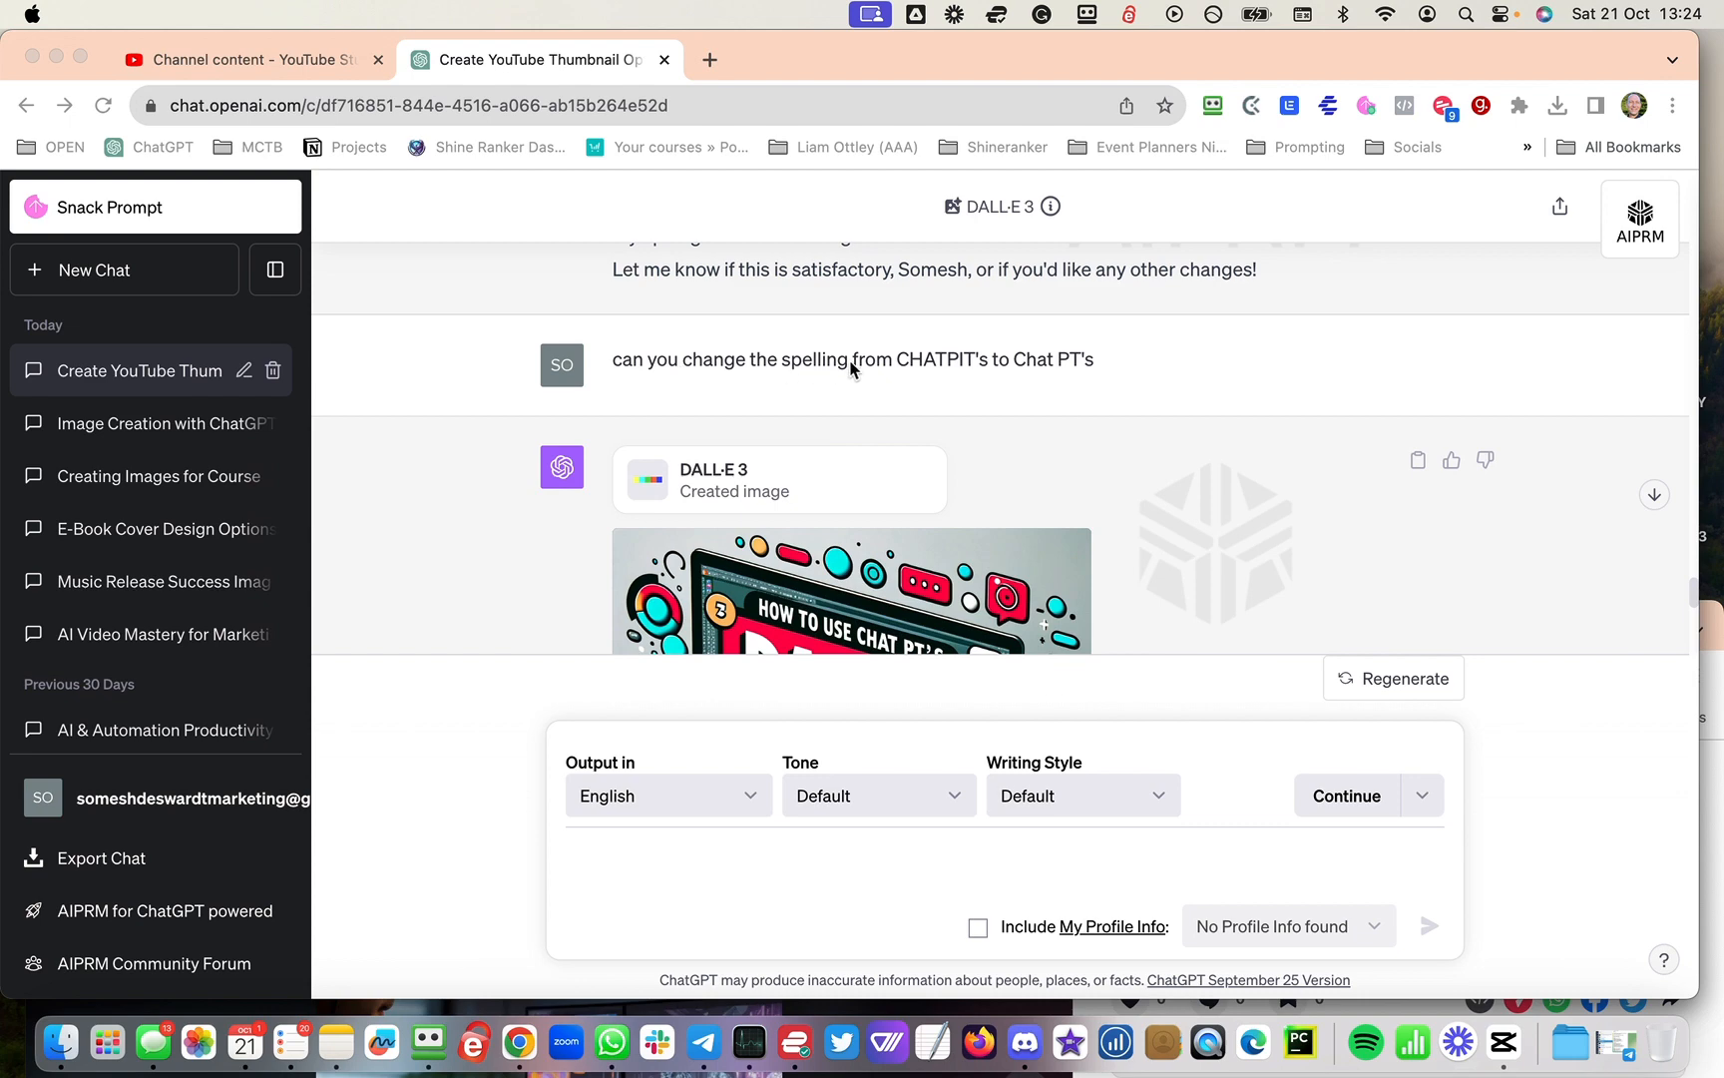
{"action": "scroll", "coordinate": [932, 361], "scroll_direction": "up", "scroll_amount": 1}
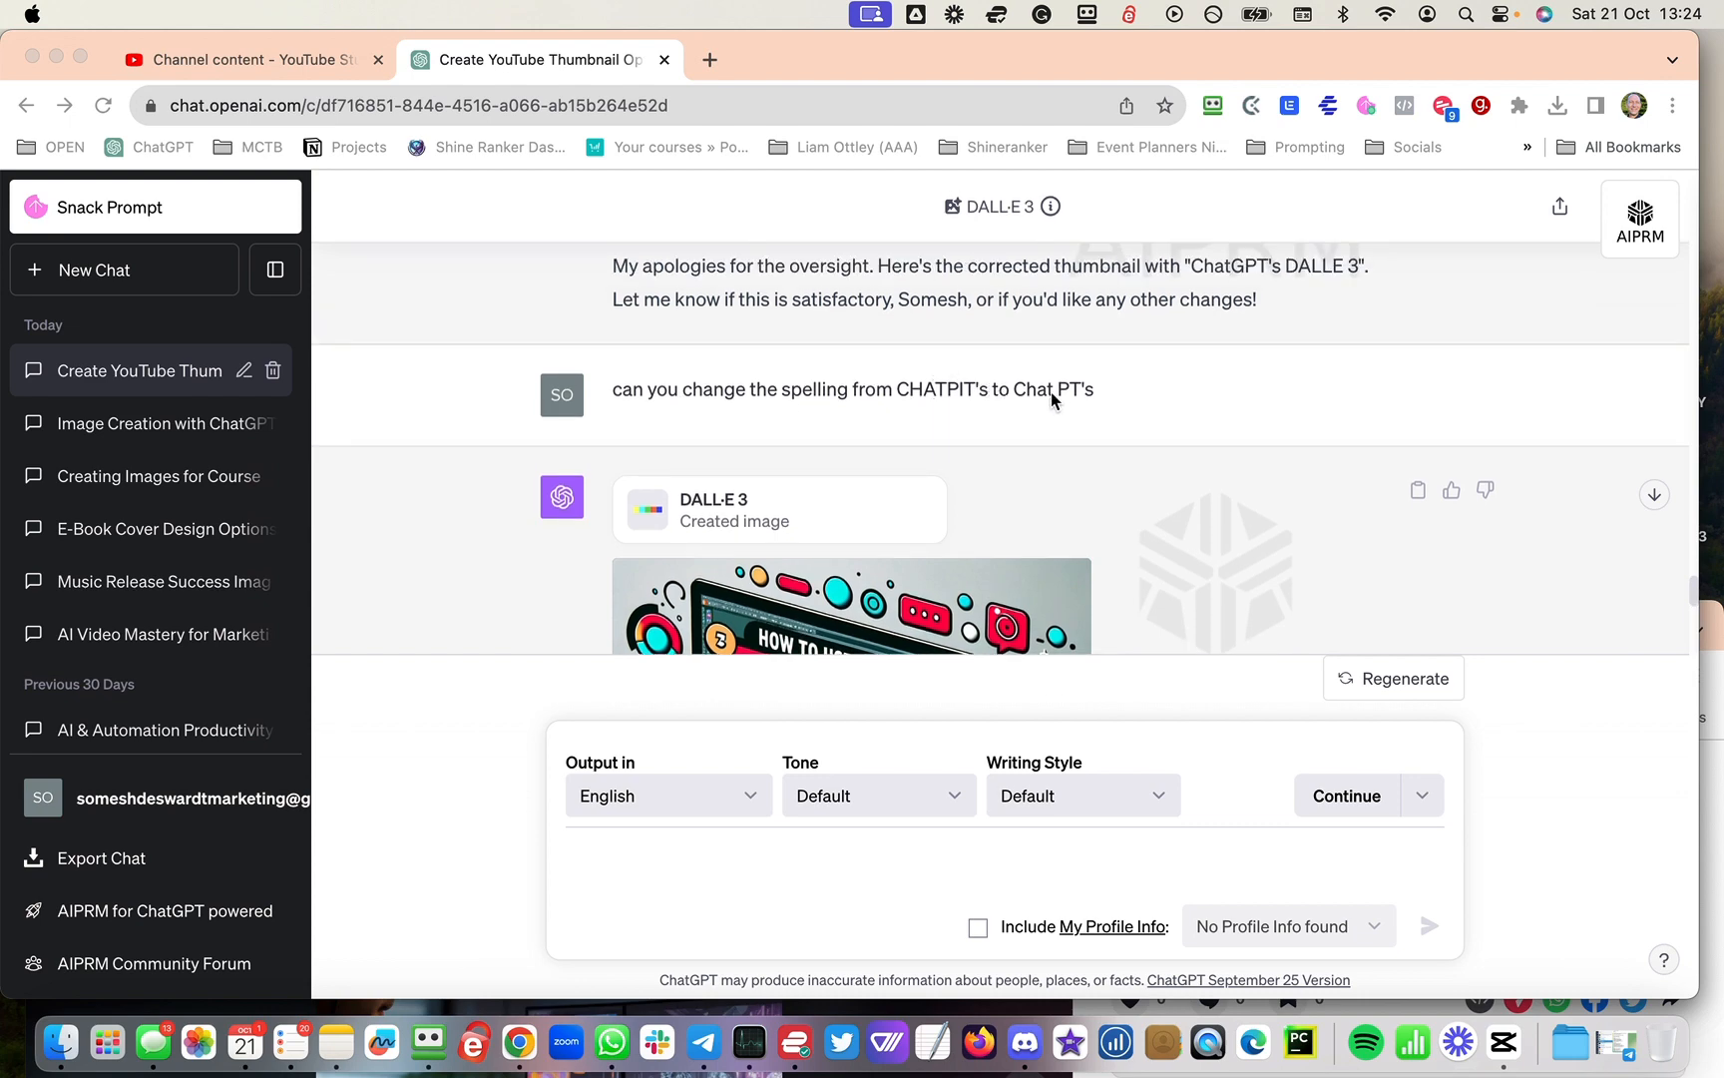
{"action": "scroll", "coordinate": [1050, 391], "scroll_direction": "up", "scroll_amount": 3}
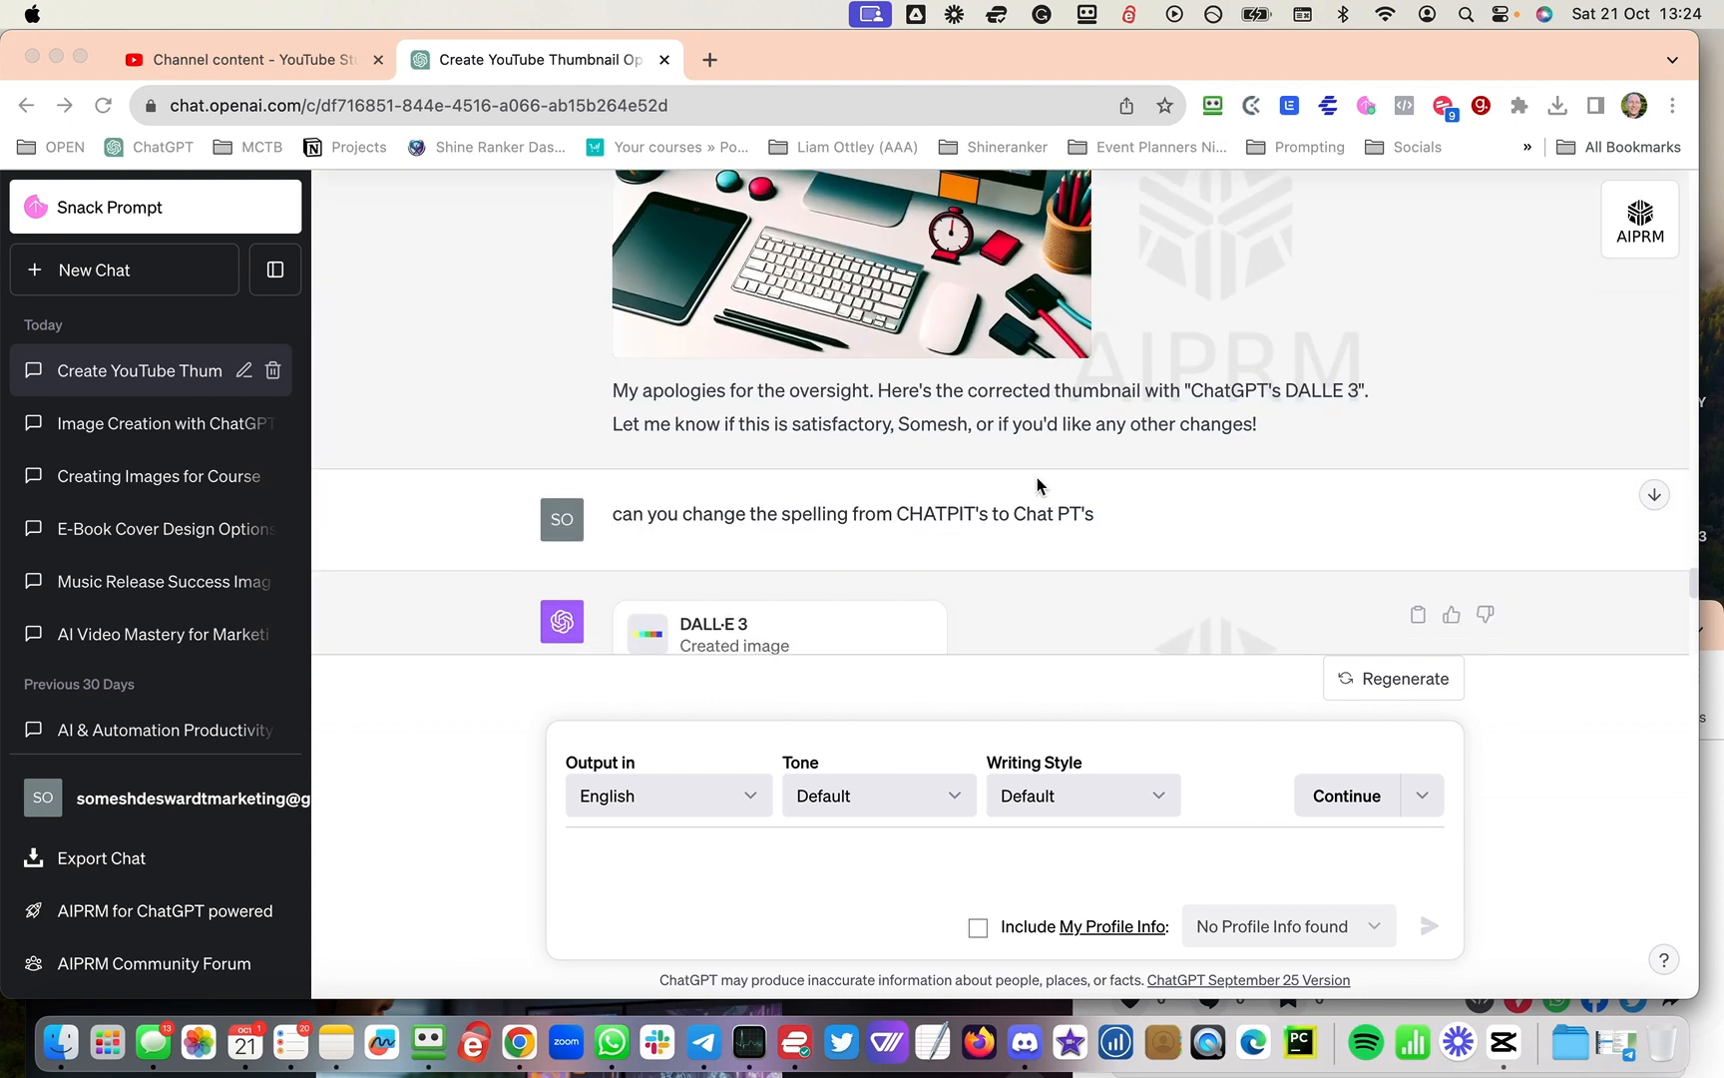
{"action": "scroll", "coordinate": [1038, 486], "scroll_direction": "down", "scroll_amount": 2}
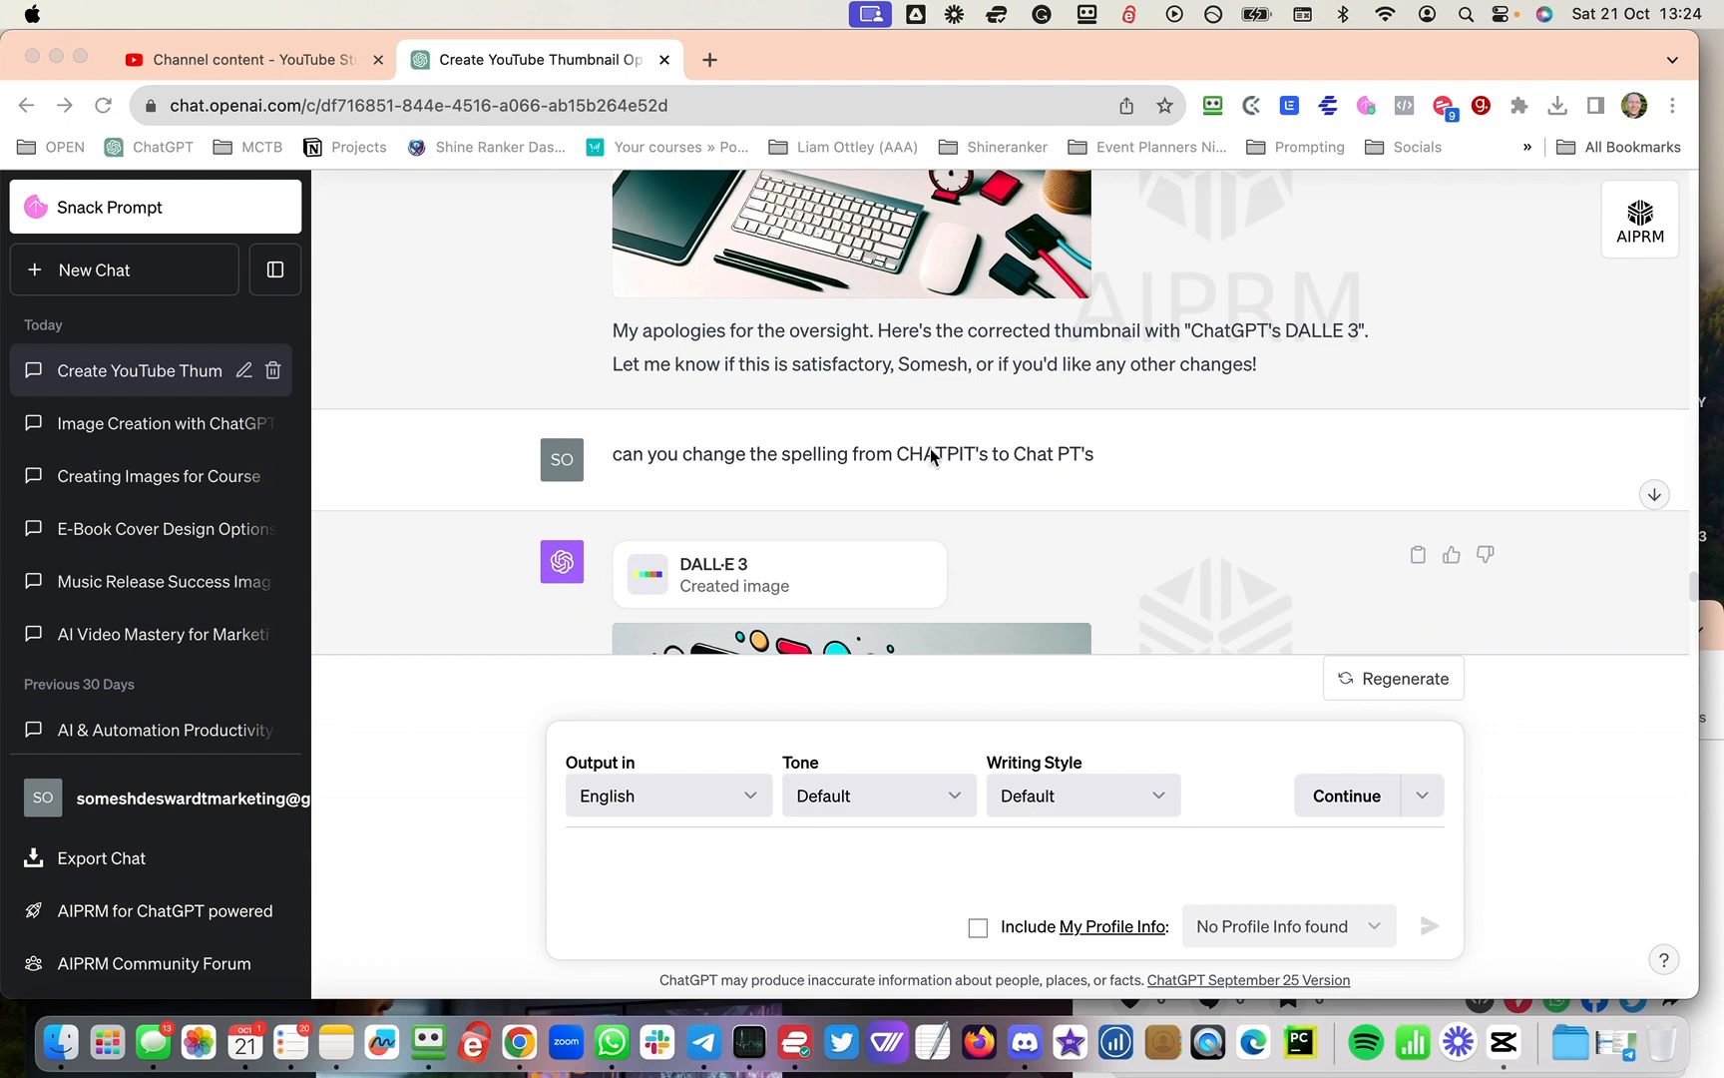
{"action": "scroll", "coordinate": [970, 454], "scroll_direction": "down", "scroll_amount": 3}
{"action": "scroll", "coordinate": [957, 446], "scroll_direction": "down", "scroll_amount": 1}
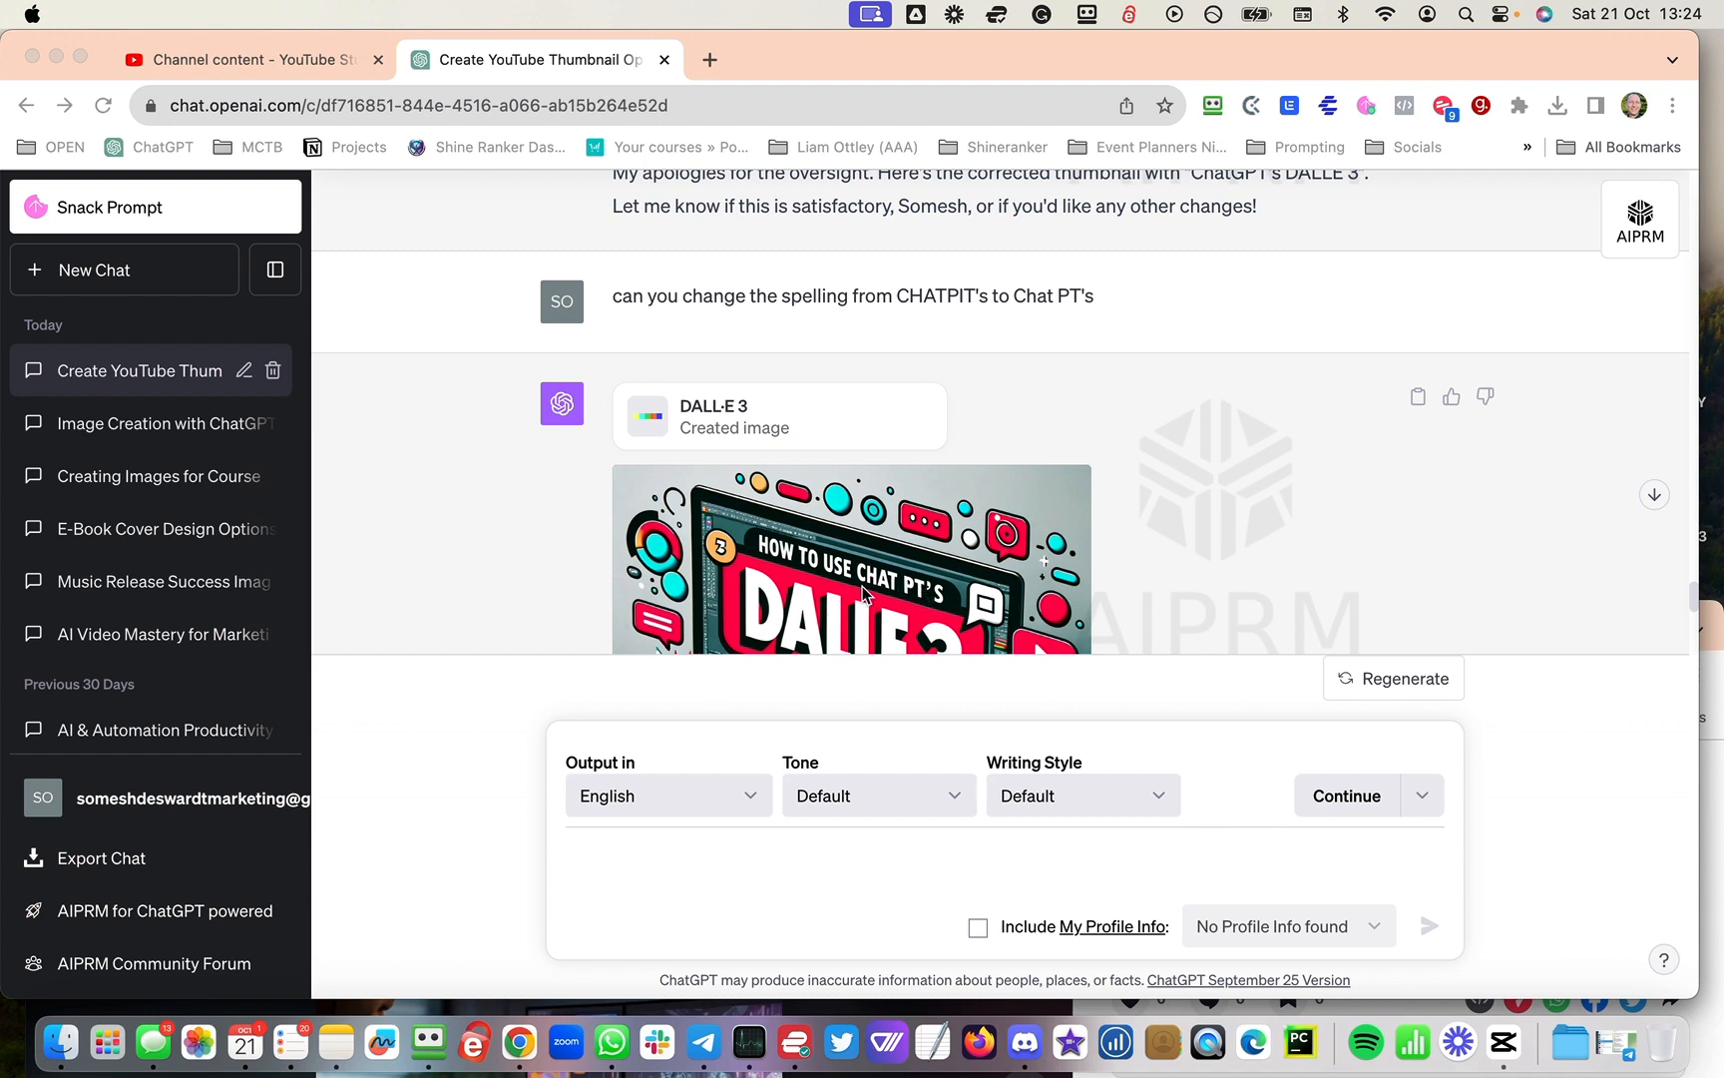
{"action": "left_click", "coordinate": [657, 853]}
{"action": "type", "text": "can you change the spelling from CHATPIT's to Chat PT's"}
{"action": "left_click", "coordinate": [1009, 861]}
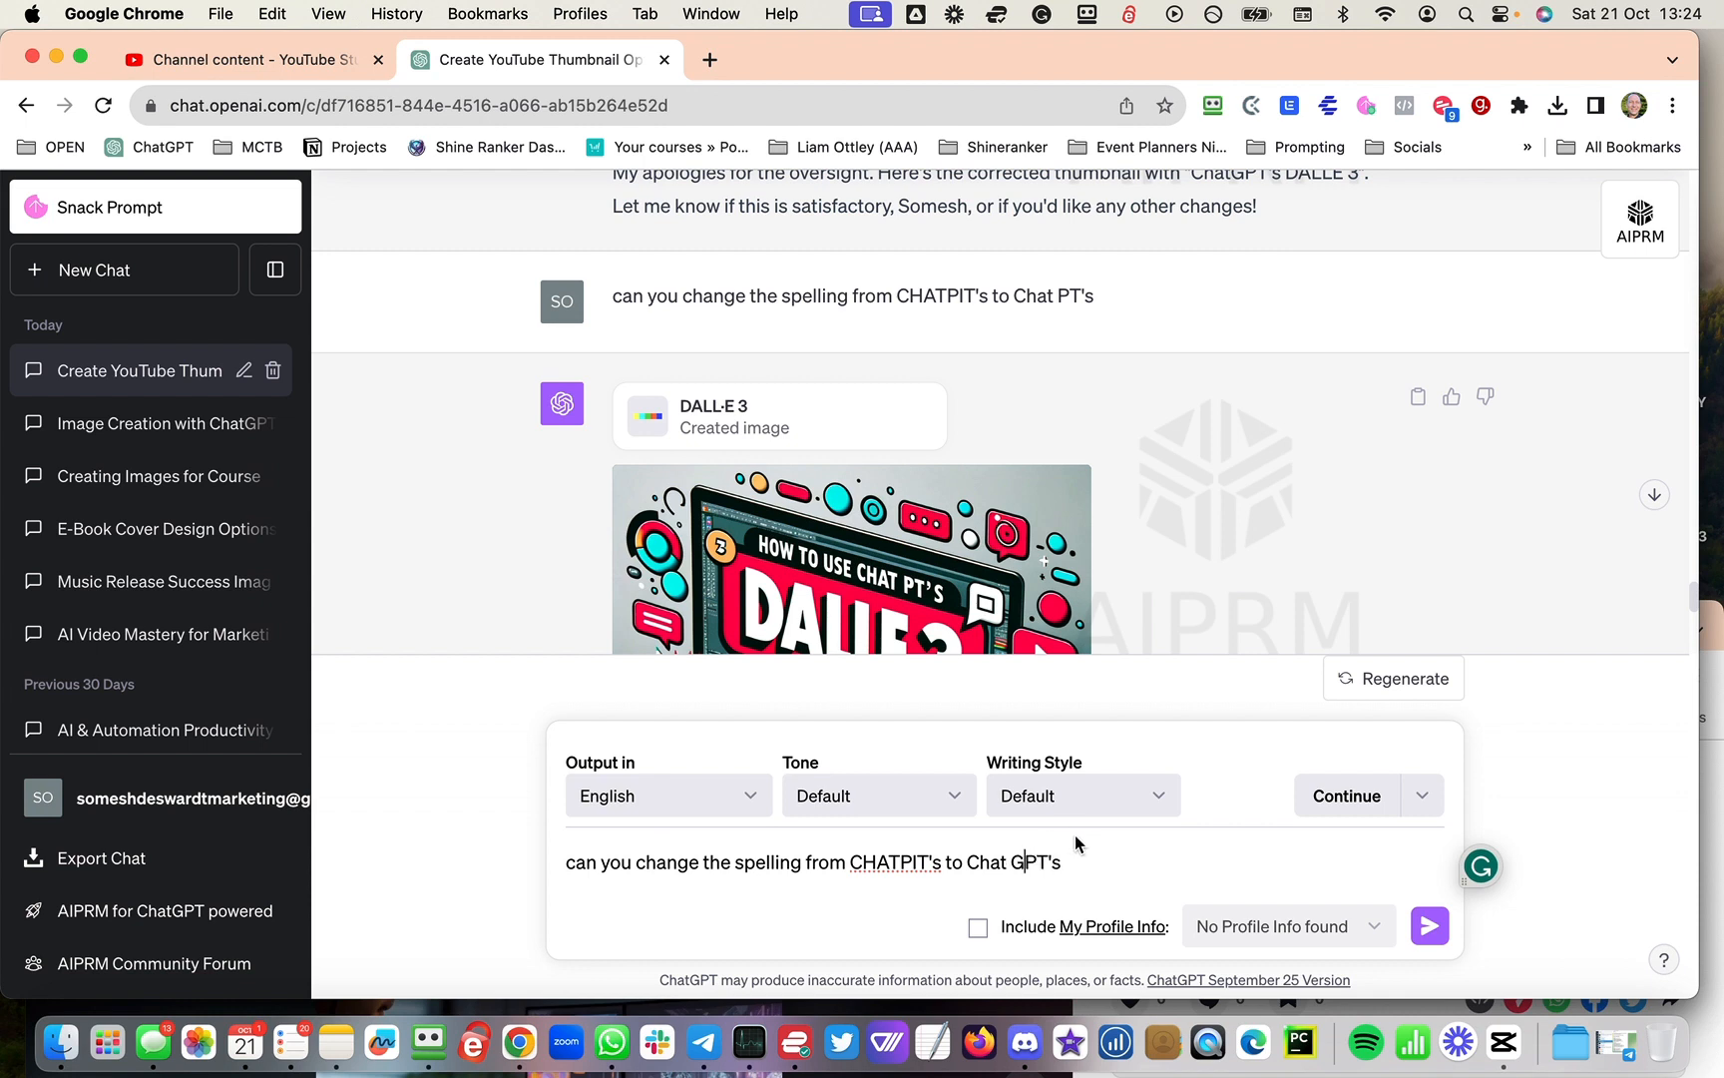
{"action": "left_click", "coordinate": [1427, 926]}
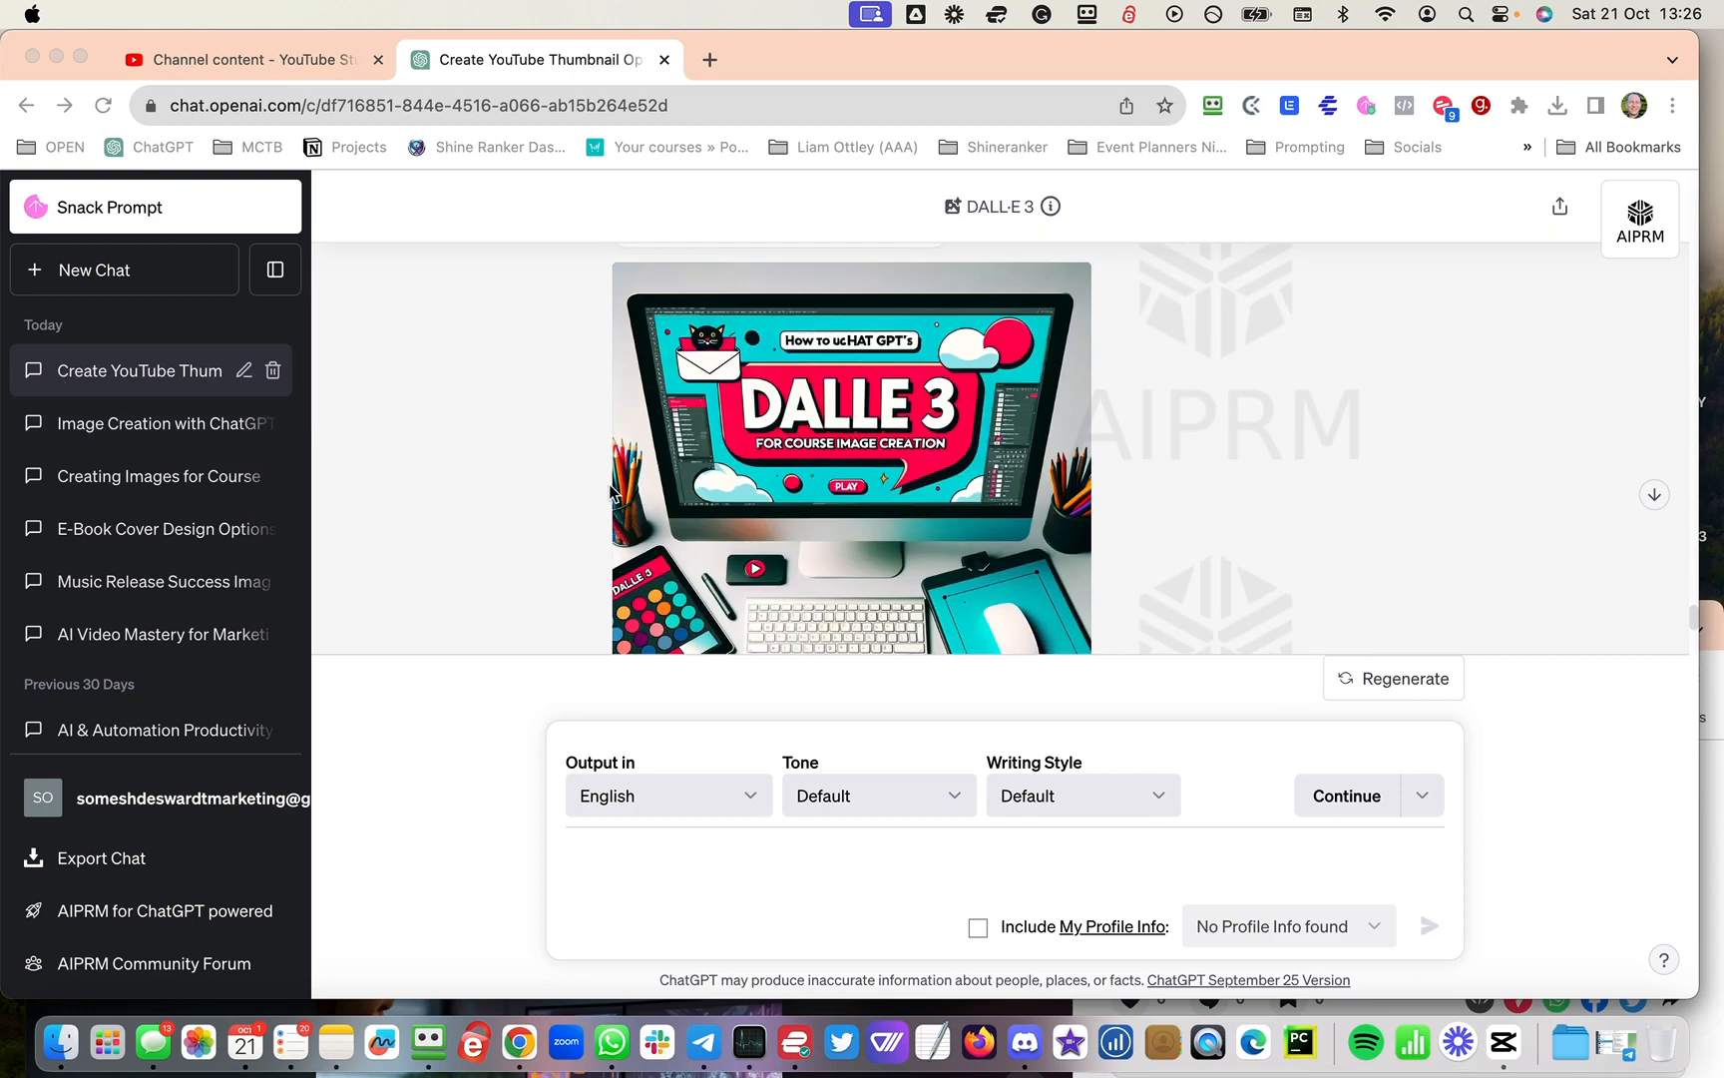
Step: Look over the new "DALLE 3" thumbnail, enlarge it and download the image
{"action": "scroll", "coordinate": [765, 482], "scroll_direction": "down", "scroll_amount": 1}
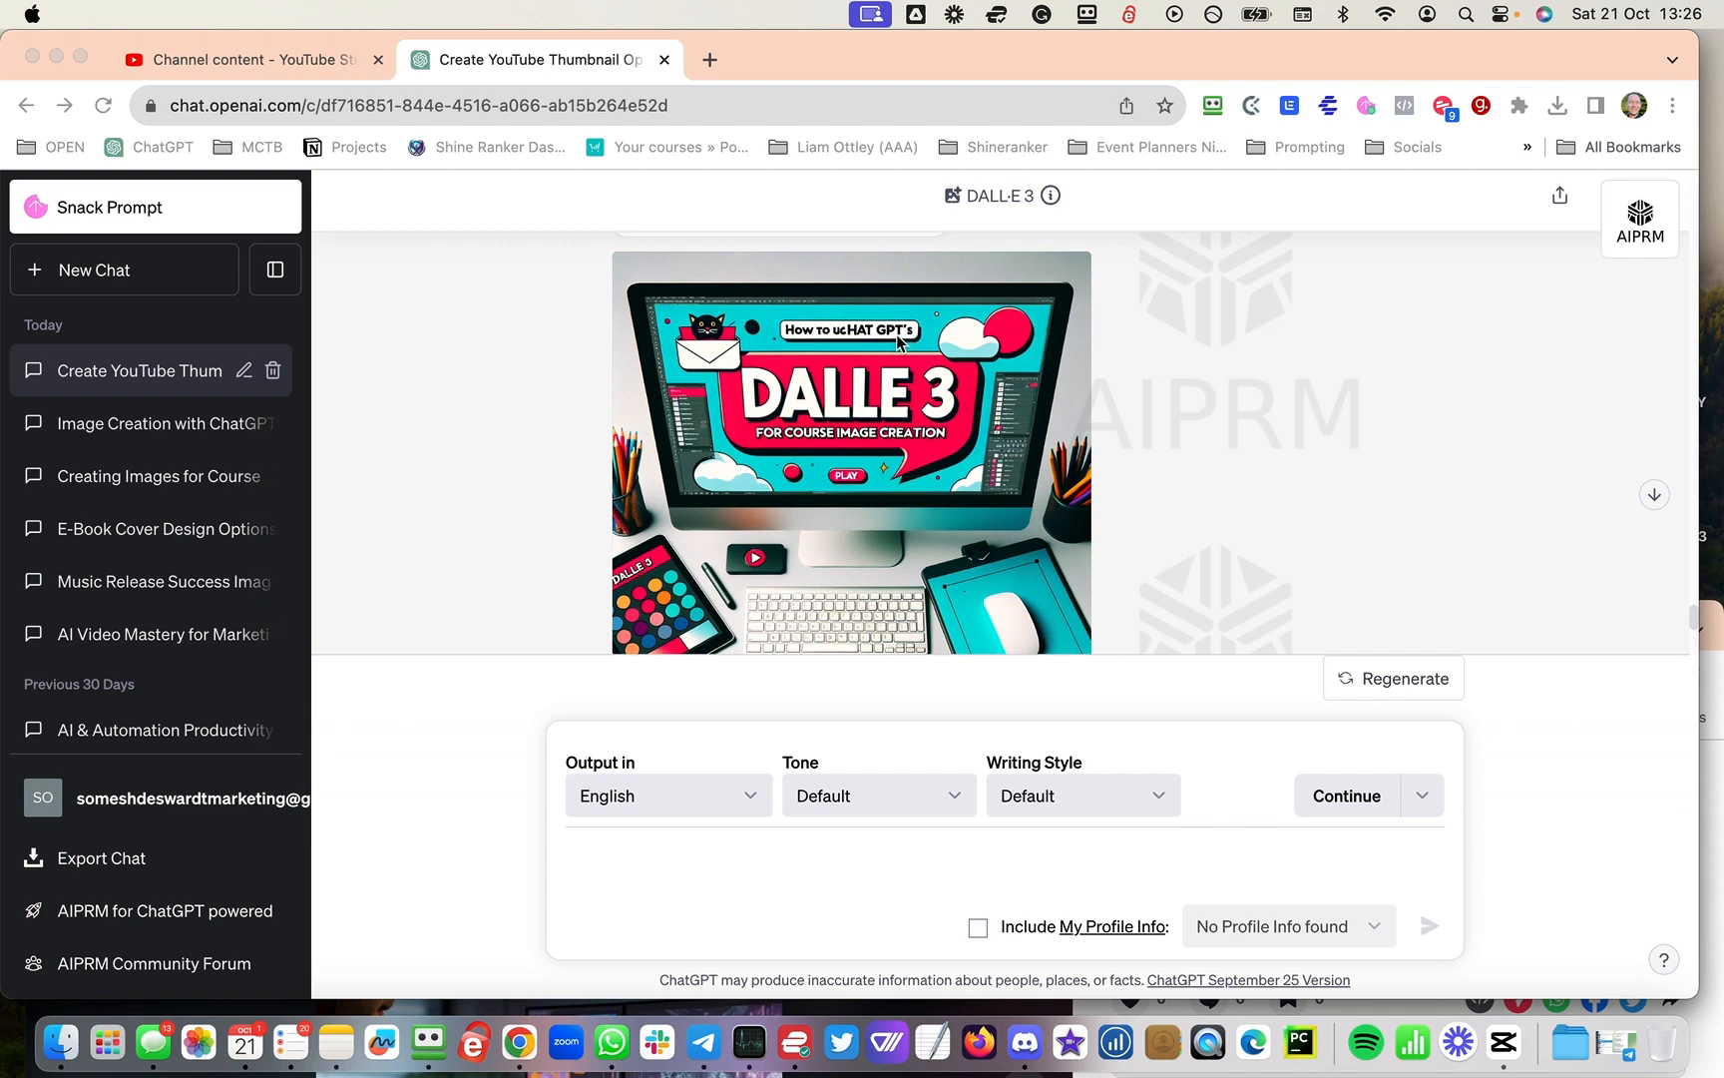
{"action": "scroll", "coordinate": [858, 461], "scroll_direction": "down", "scroll_amount": 2}
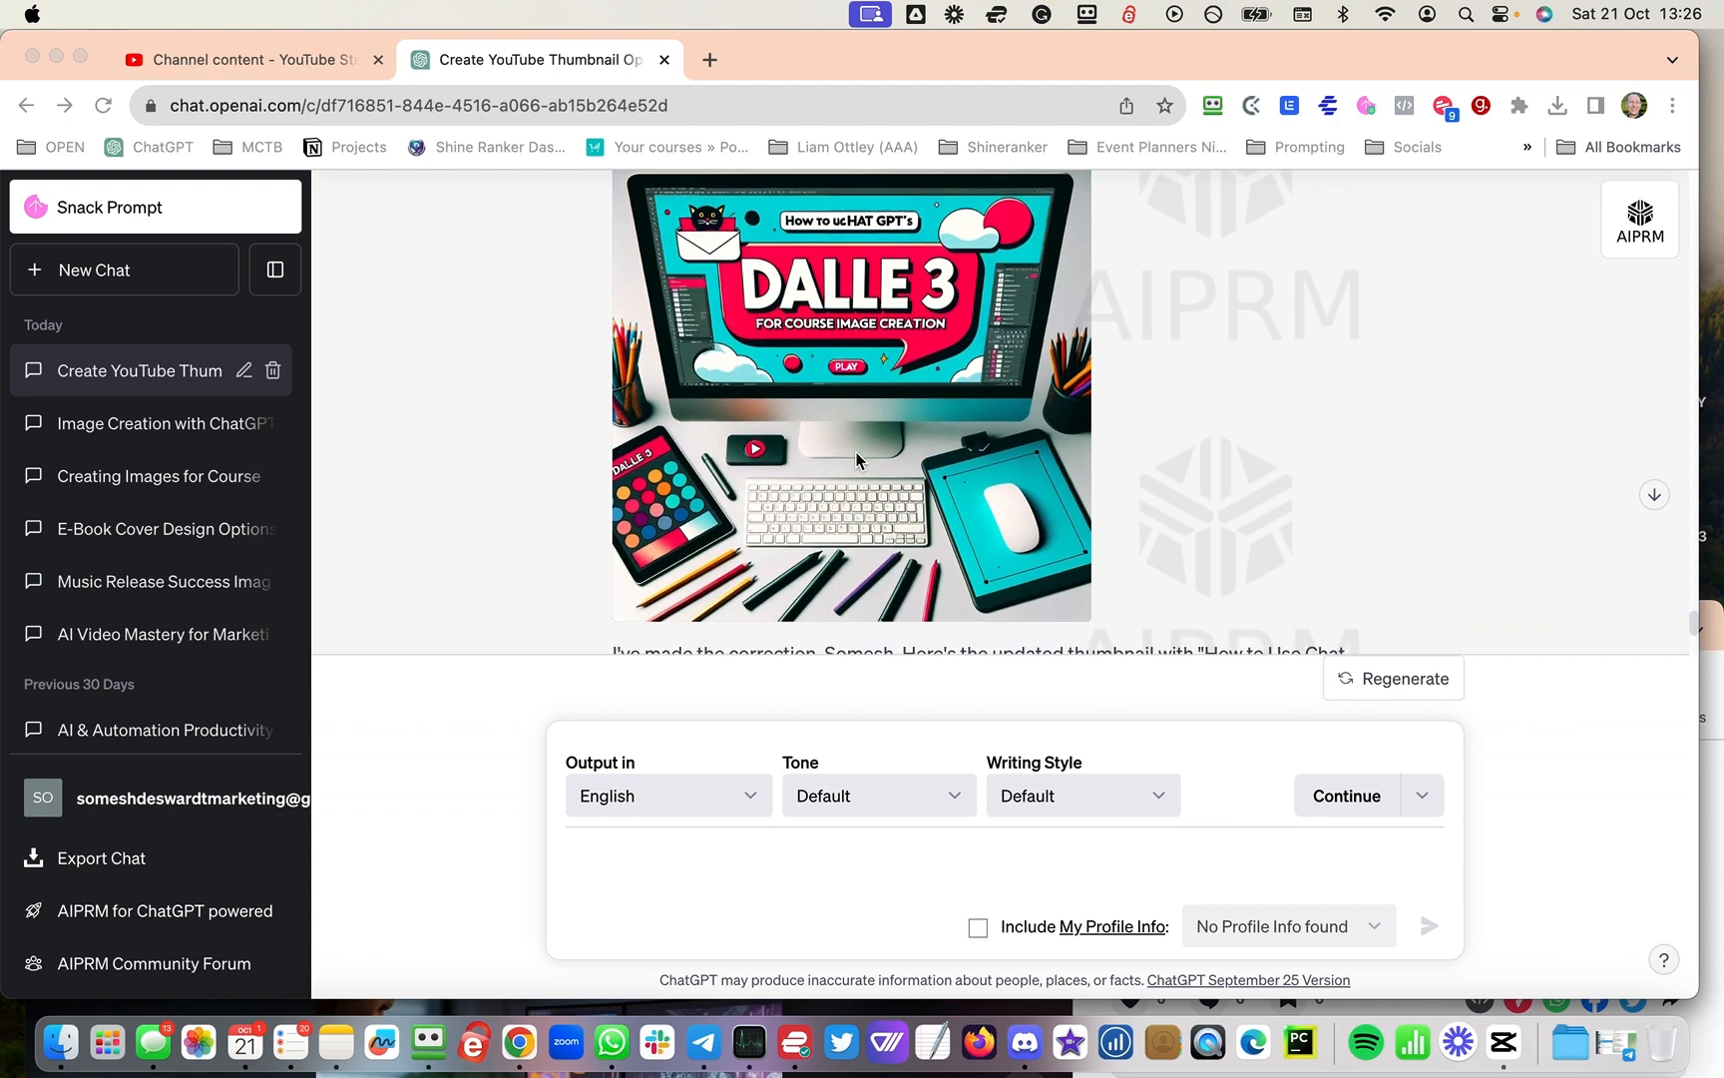
{"action": "scroll", "coordinate": [858, 460], "scroll_direction": "up", "scroll_amount": 2}
{"action": "scroll", "coordinate": [818, 419], "scroll_direction": "up", "scroll_amount": 2}
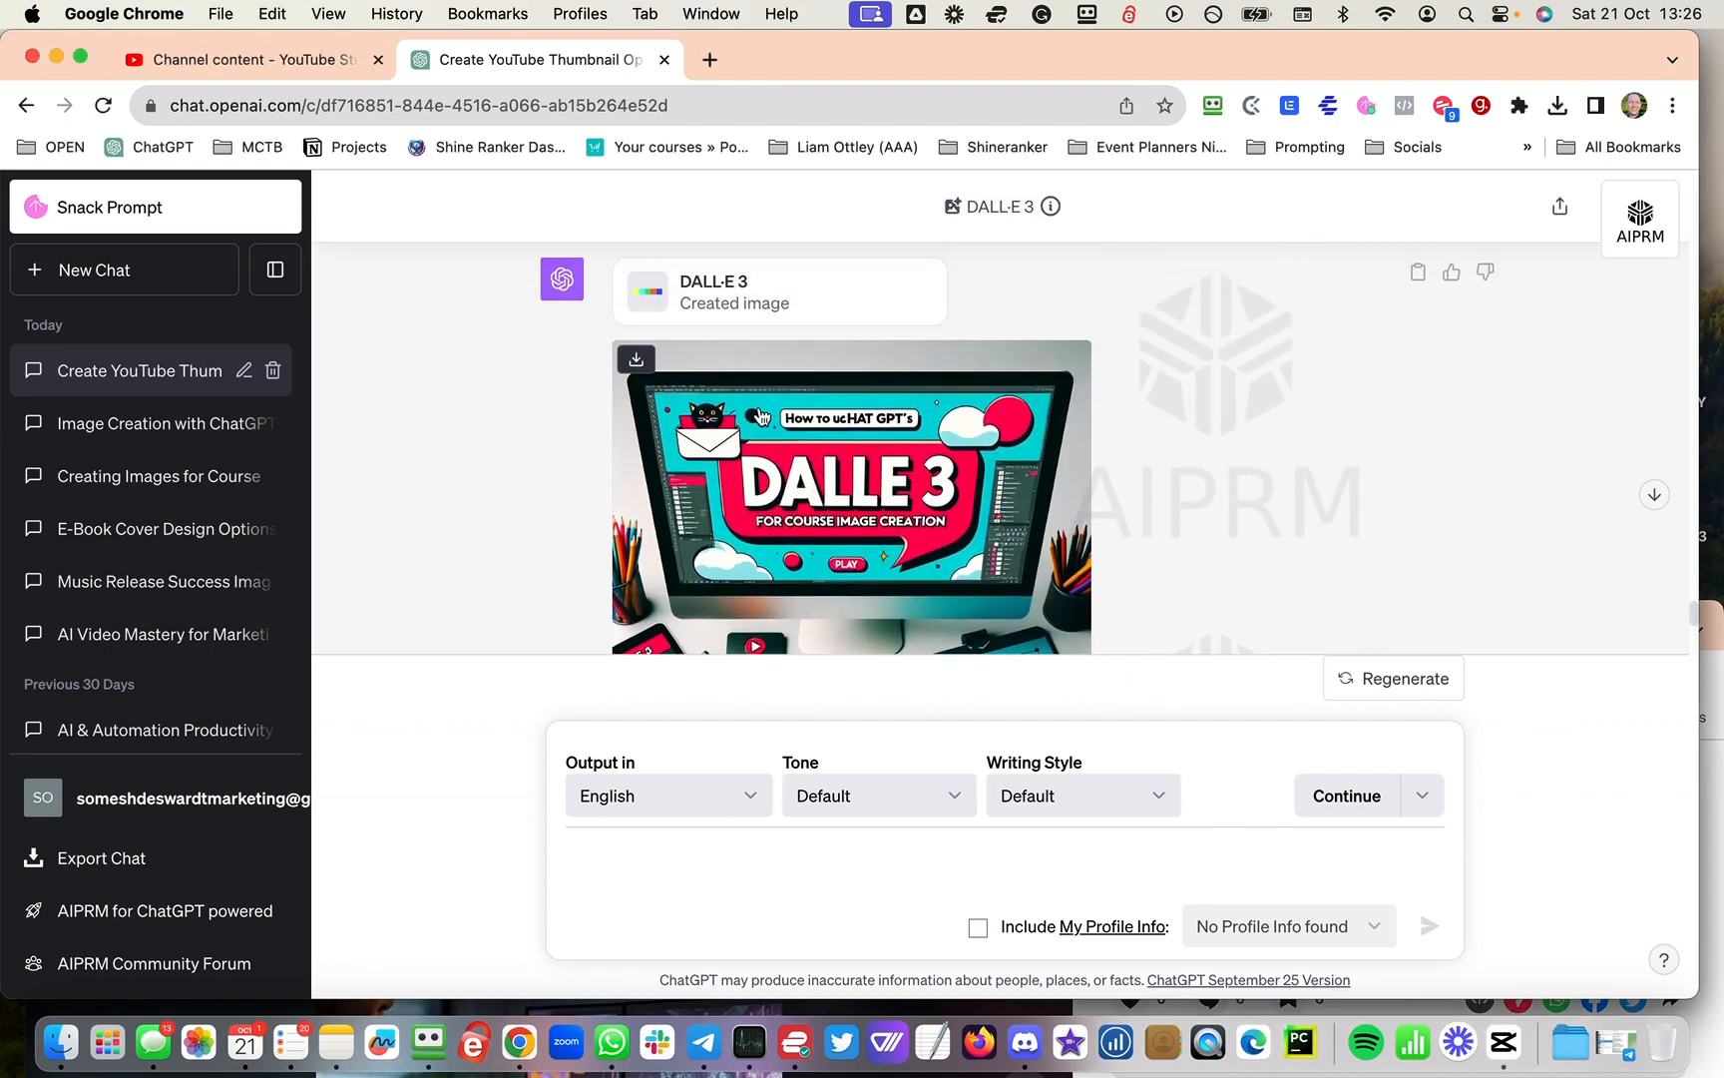
{"action": "left_click", "coordinate": [762, 416]}
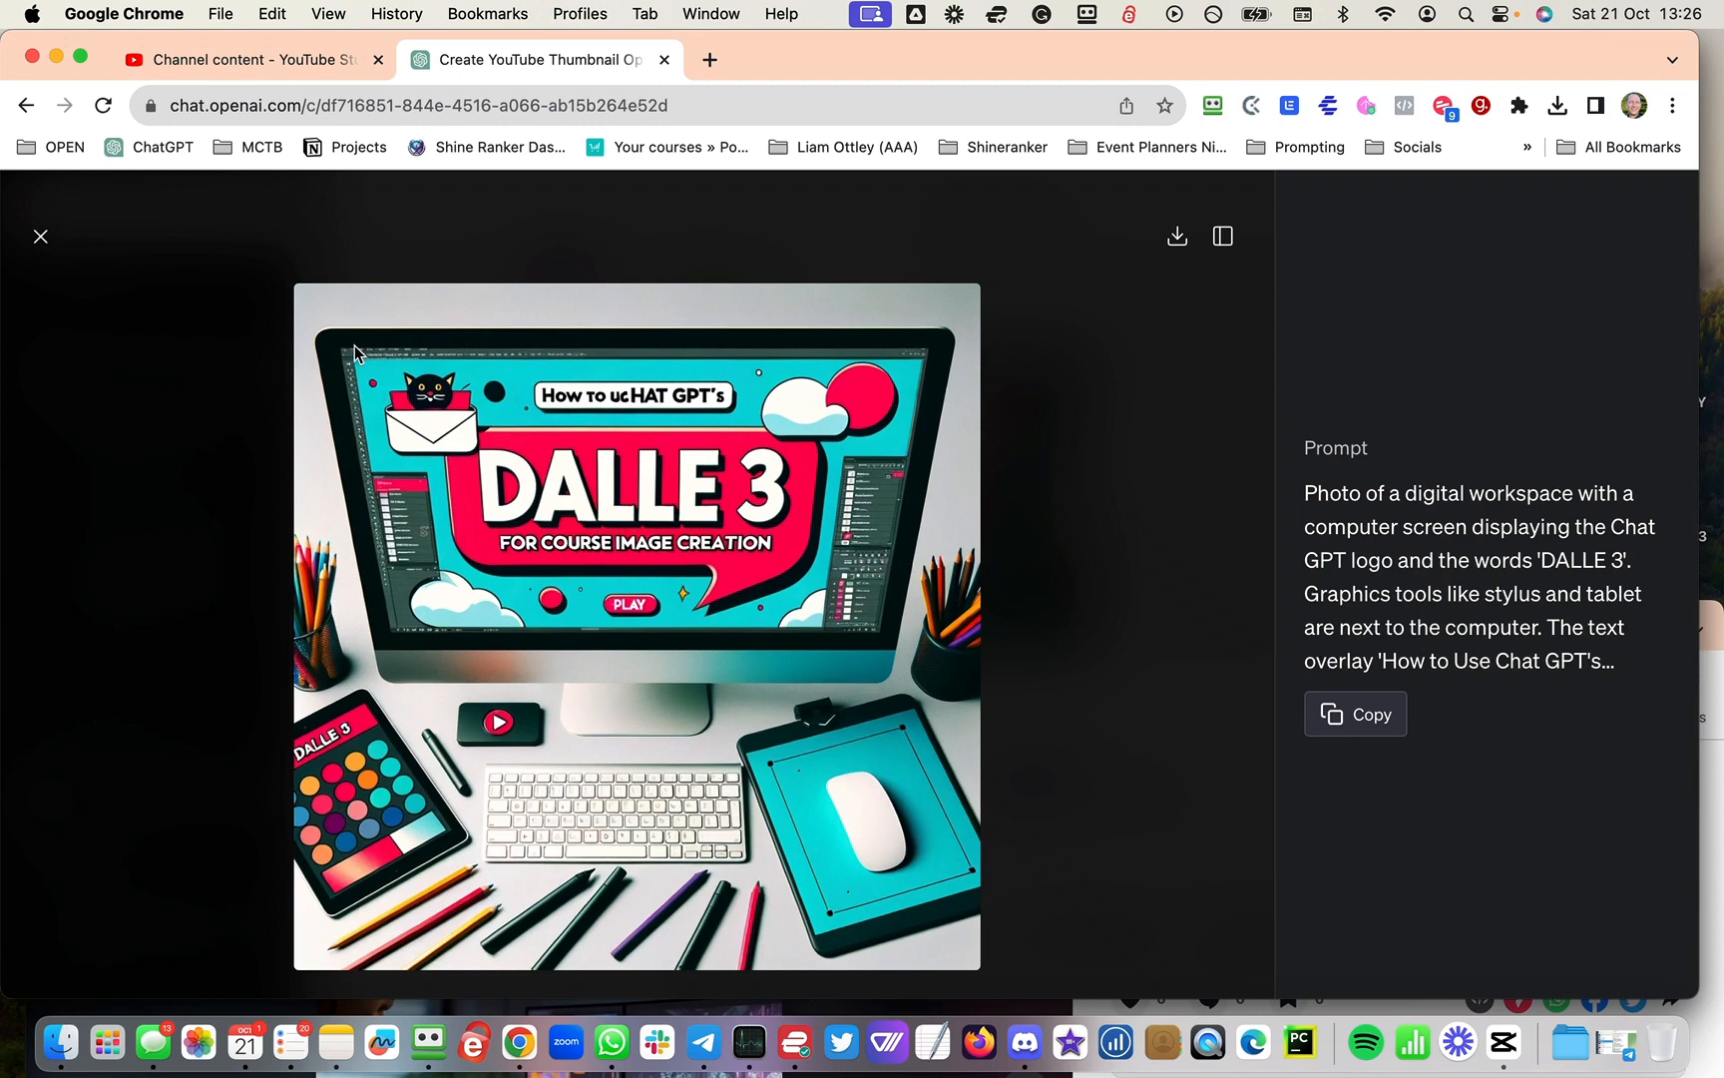
{"action": "left_click", "coordinate": [1178, 239]}
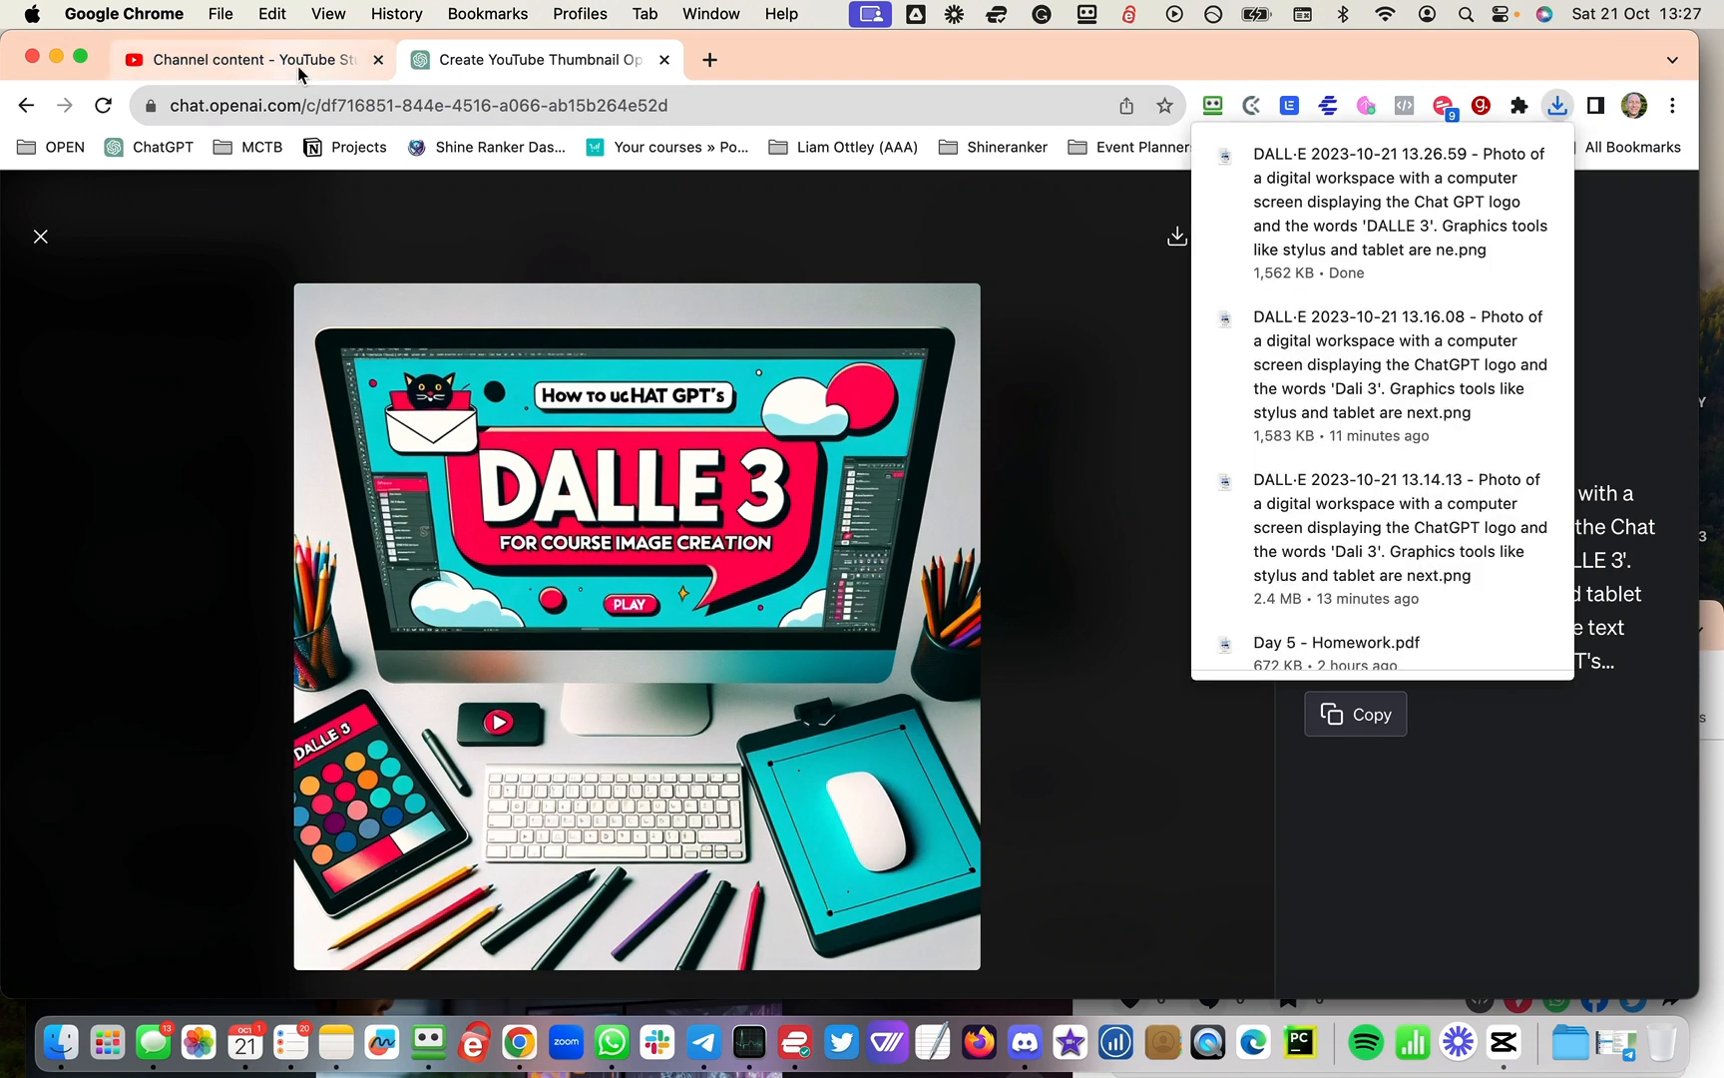
Step: Switch to YouTube Studio and upload the newest DALL·E image from the Downloads folder as the video's thumbnail
{"action": "left_click", "coordinate": [297, 64]}
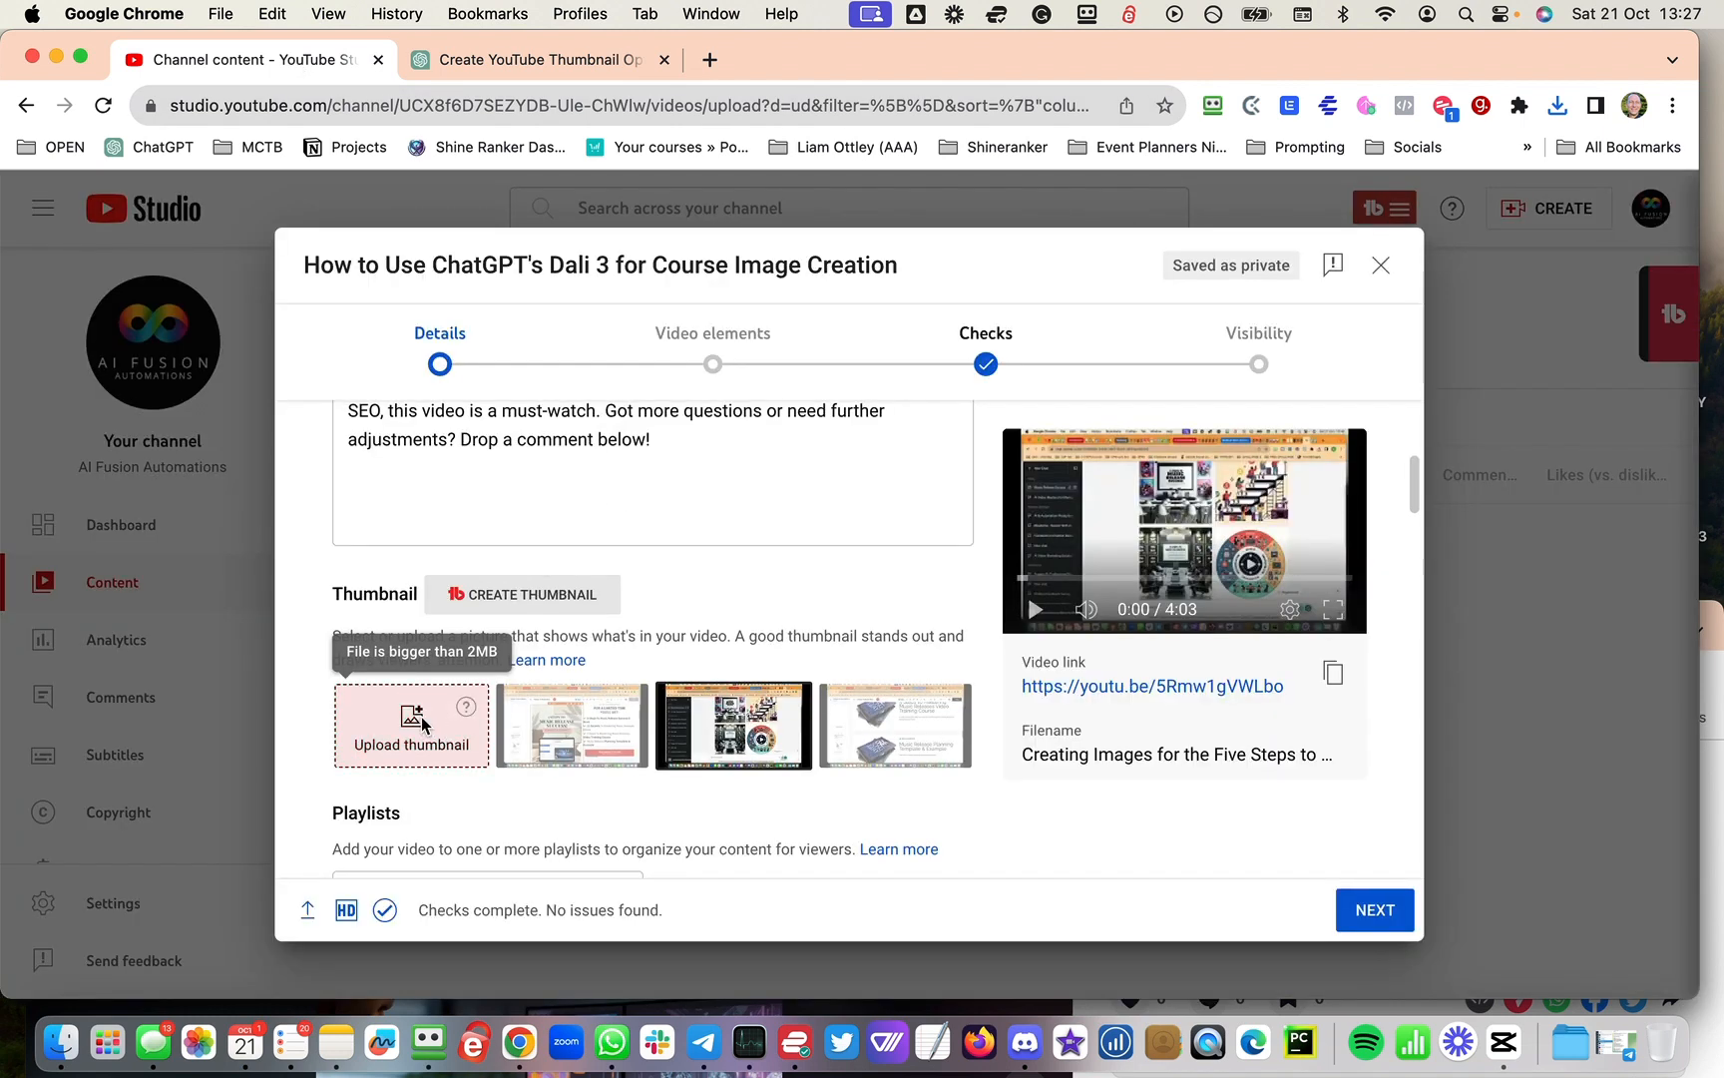
{"action": "left_click", "coordinate": [422, 720]}
{"action": "scroll", "coordinate": [480, 311], "scroll_direction": "down", "scroll_amount": 1}
{"action": "left_click", "coordinate": [245, 220]}
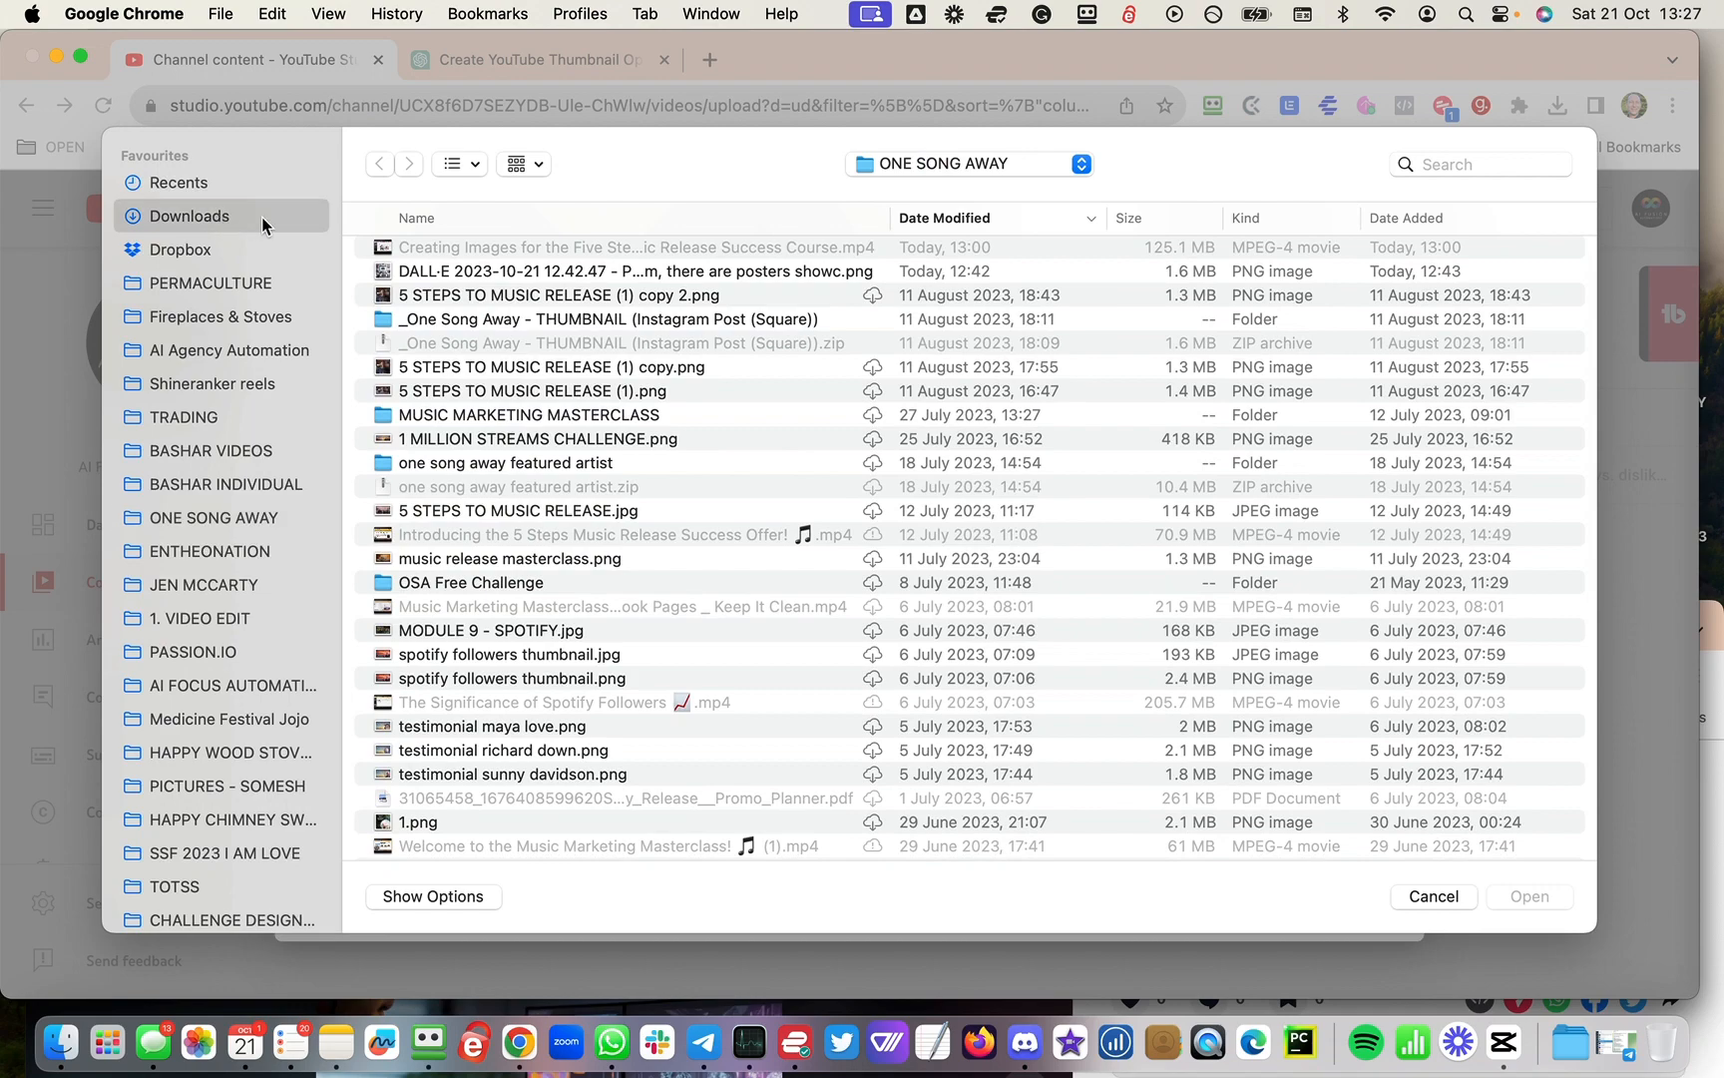
{"action": "left_click", "coordinate": [462, 255]}
{"action": "double_click", "coordinate": [462, 255]}
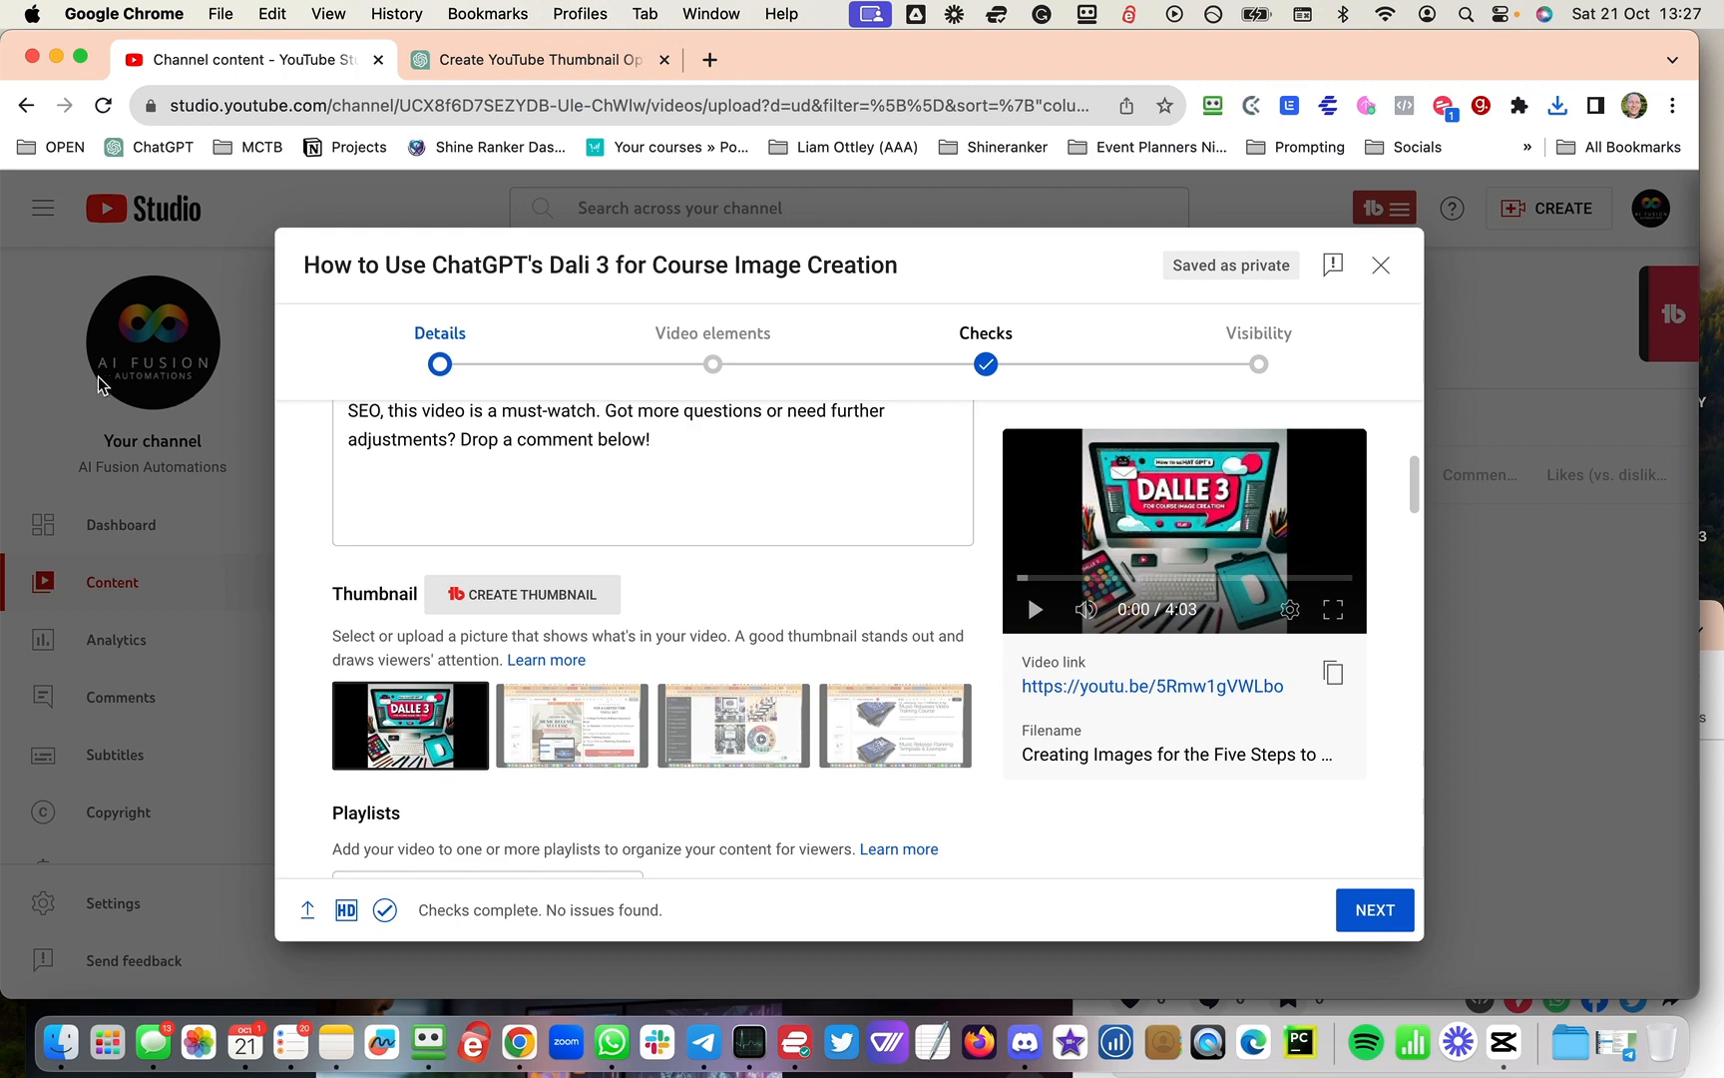
Step: Return to the ChatGPT conversation and examine the prompt and thumbnail made for the 9:16 resize
{"action": "key", "text": "ctrl+Tab"}
{"action": "scroll", "coordinate": [805, 439], "scroll_direction": "up", "scroll_amount": 5}
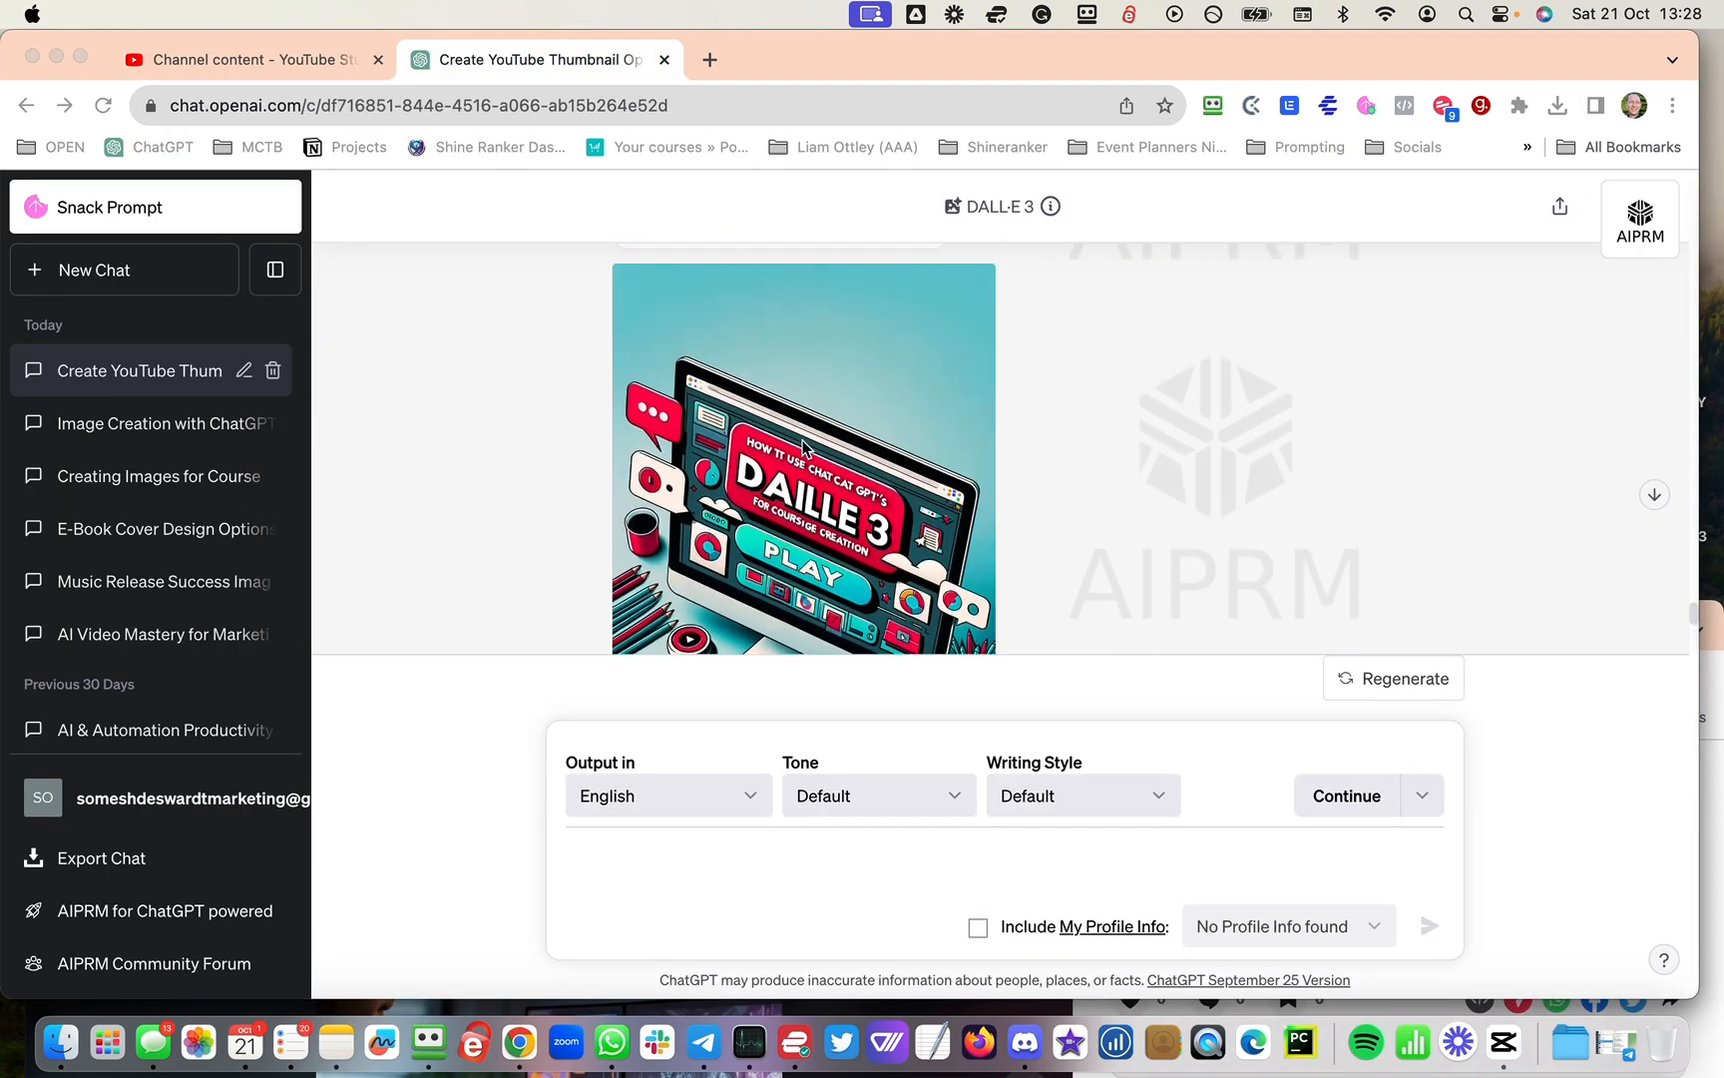
{"action": "scroll", "coordinate": [879, 469], "scroll_direction": "up", "scroll_amount": 3}
{"action": "scroll", "coordinate": [898, 439], "scroll_direction": "down", "scroll_amount": 3}
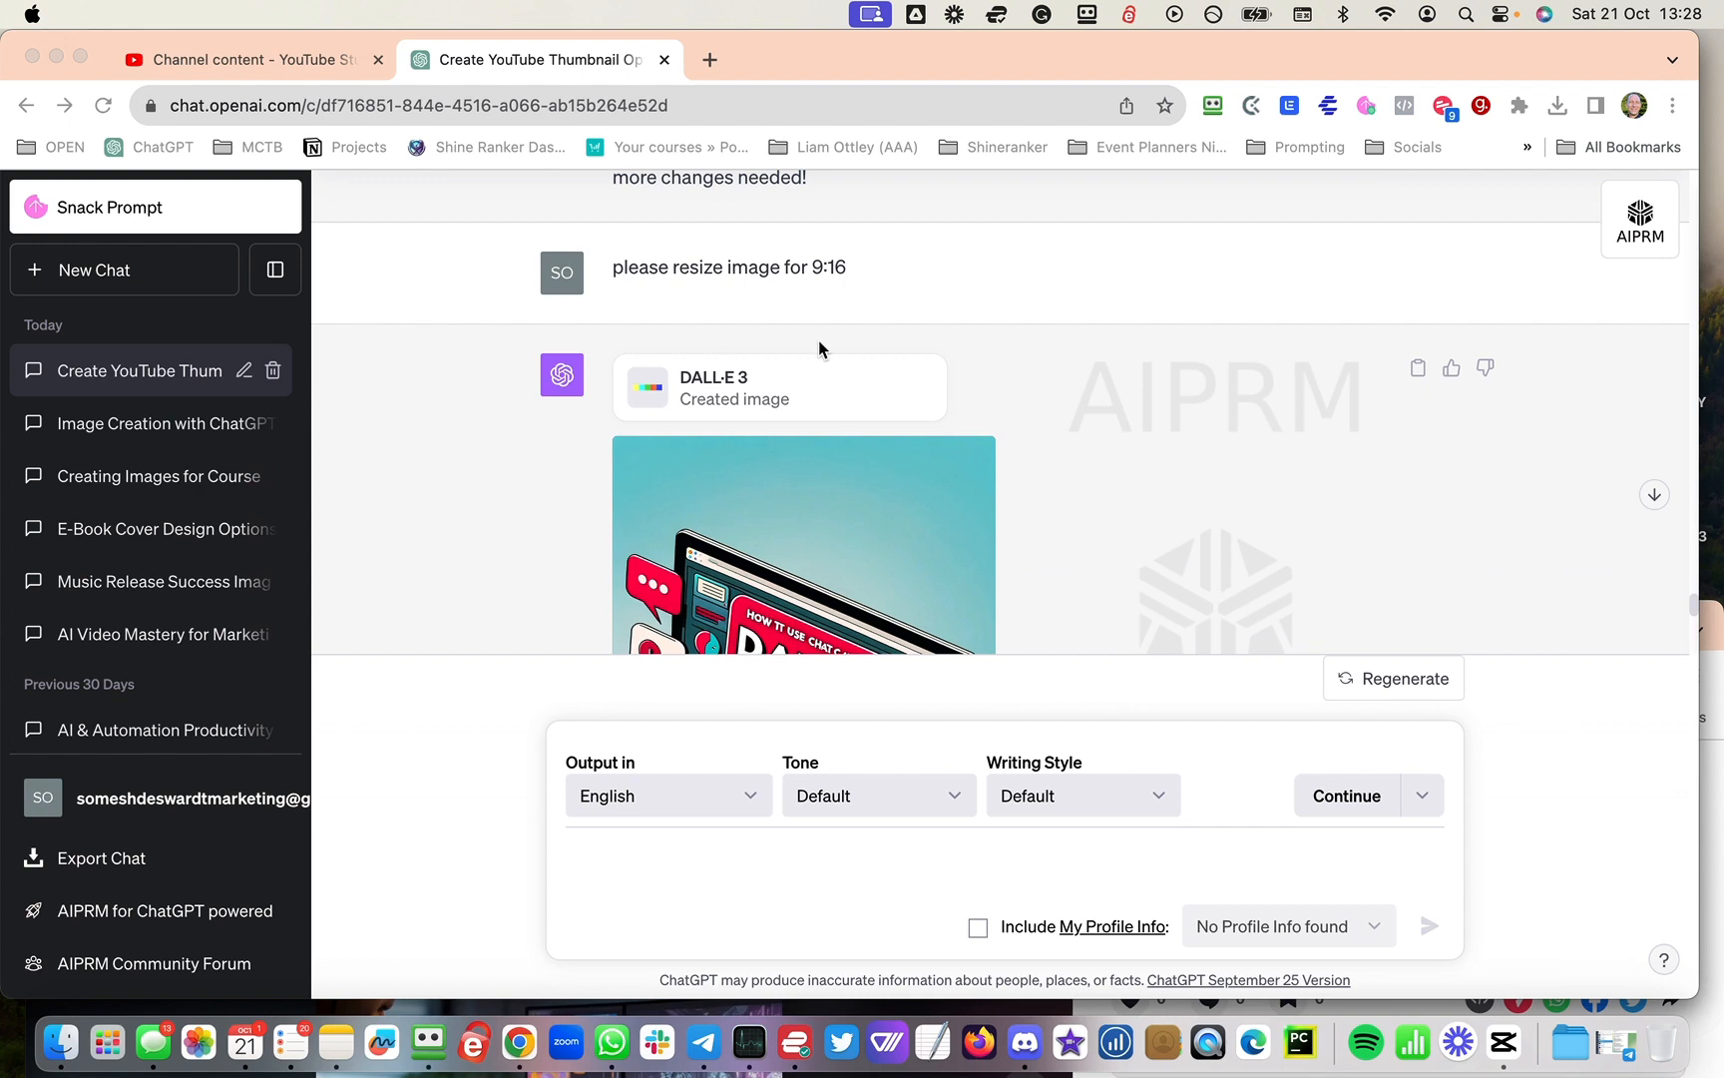
{"action": "scroll", "coordinate": [813, 399], "scroll_direction": "down", "scroll_amount": 5}
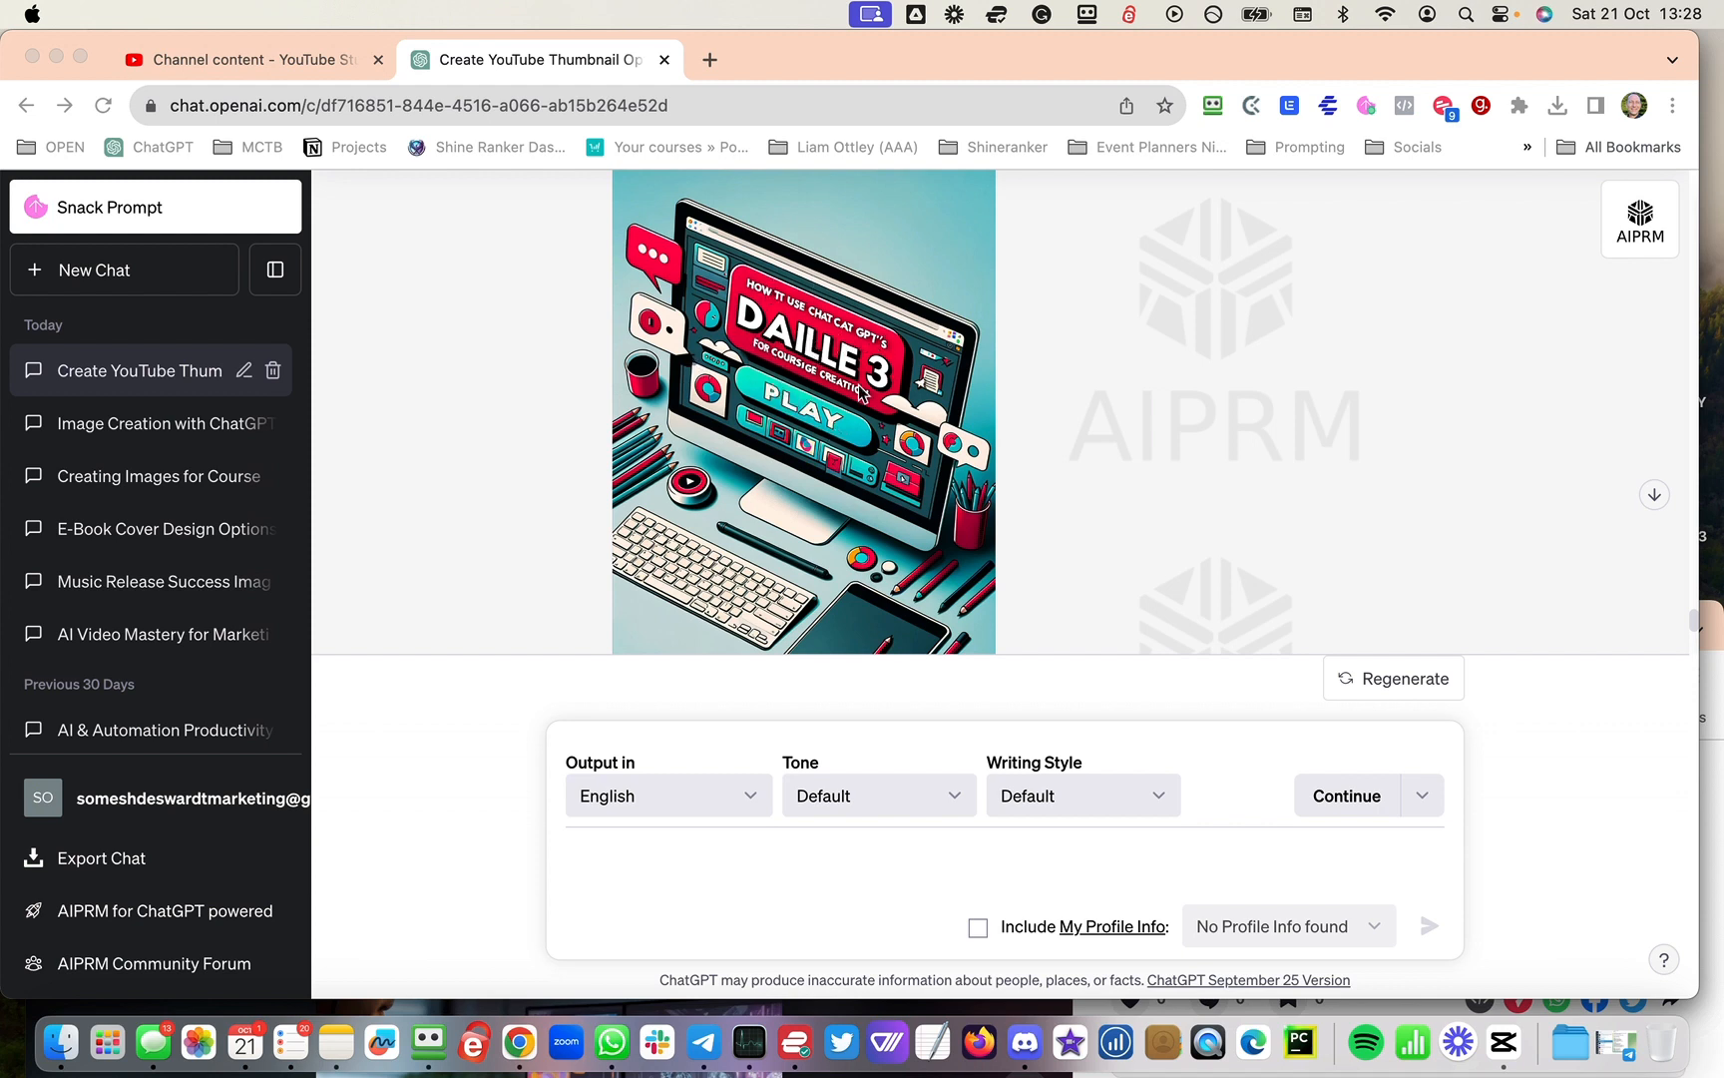
{"action": "scroll", "coordinate": [853, 564], "scroll_direction": "up", "scroll_amount": 1}
Step: Reuse the 9:16 resize prompt as "please resize image for 16:9", send it and look over the wide thumbnail
{"action": "left_click", "coordinate": [688, 866]}
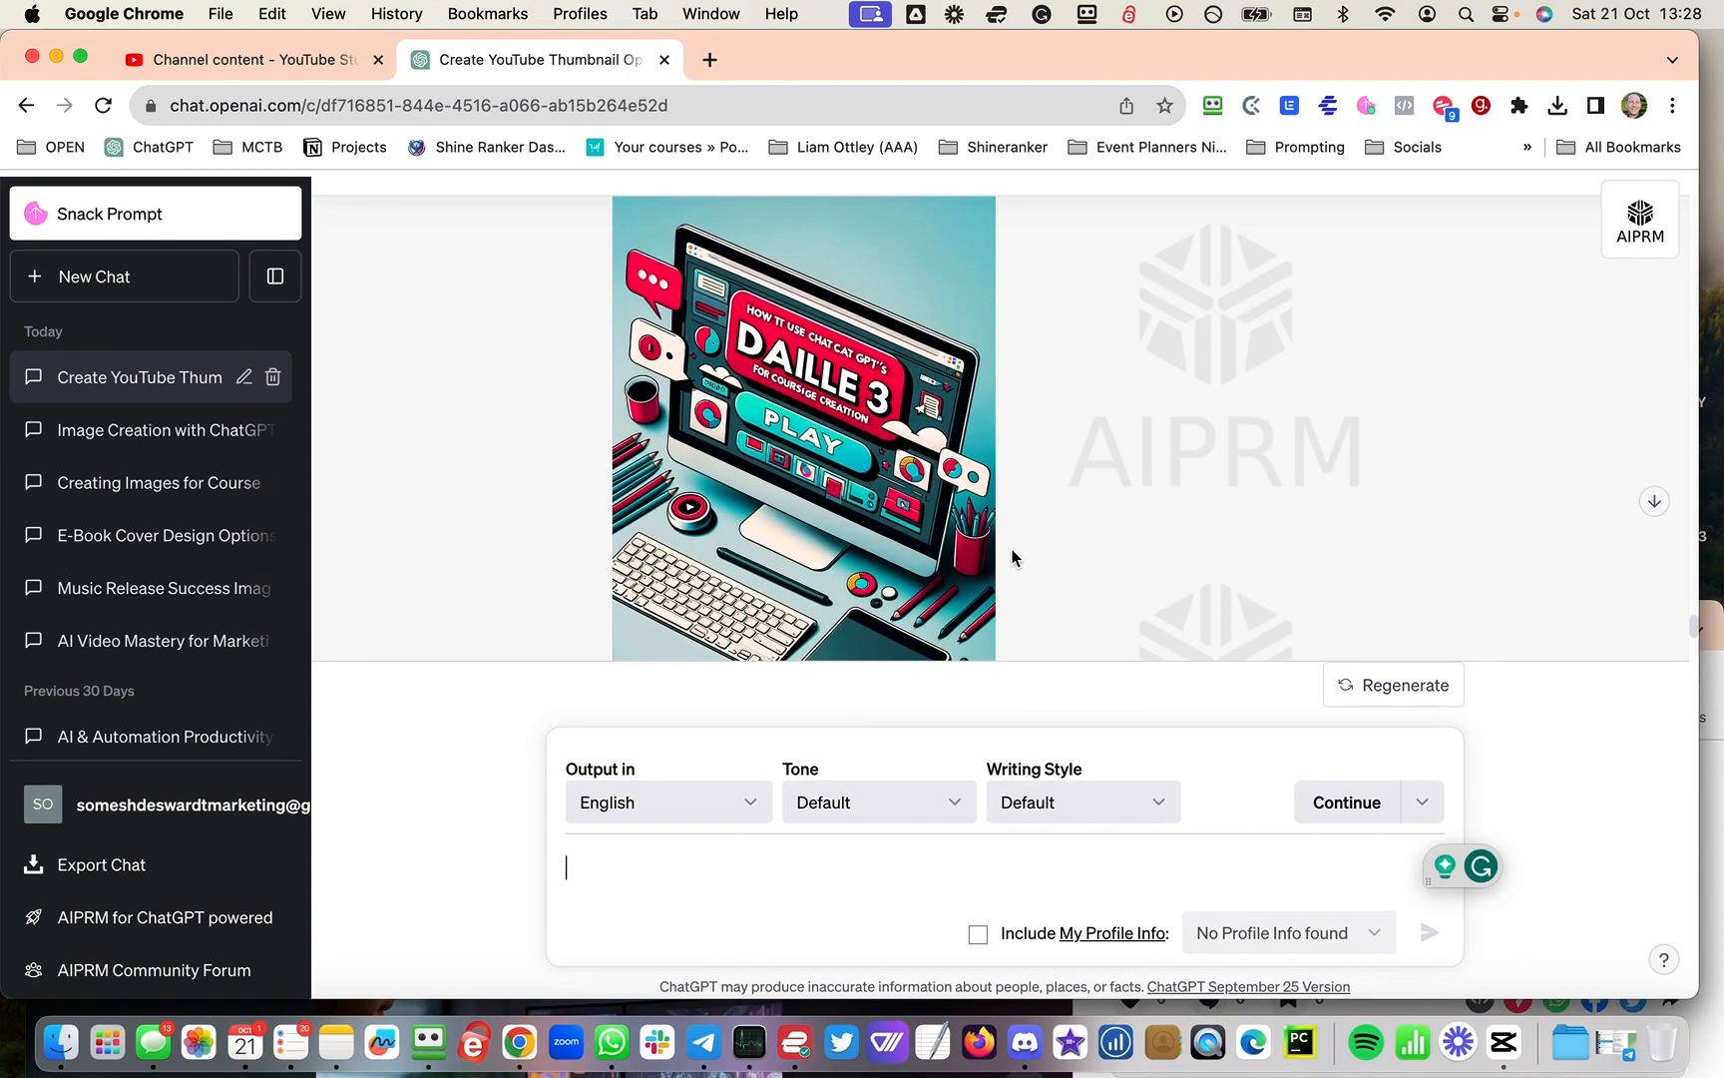
{"action": "scroll", "coordinate": [1017, 548], "scroll_direction": "down", "scroll_amount": 5}
{"action": "scroll", "coordinate": [1017, 548], "scroll_direction": "up", "scroll_amount": 2}
{"action": "left_click_drag", "start_coordinate": [847, 467], "coordinate": [619, 475]}
{"action": "scroll", "coordinate": [894, 578], "scroll_direction": "down", "scroll_amount": 10}
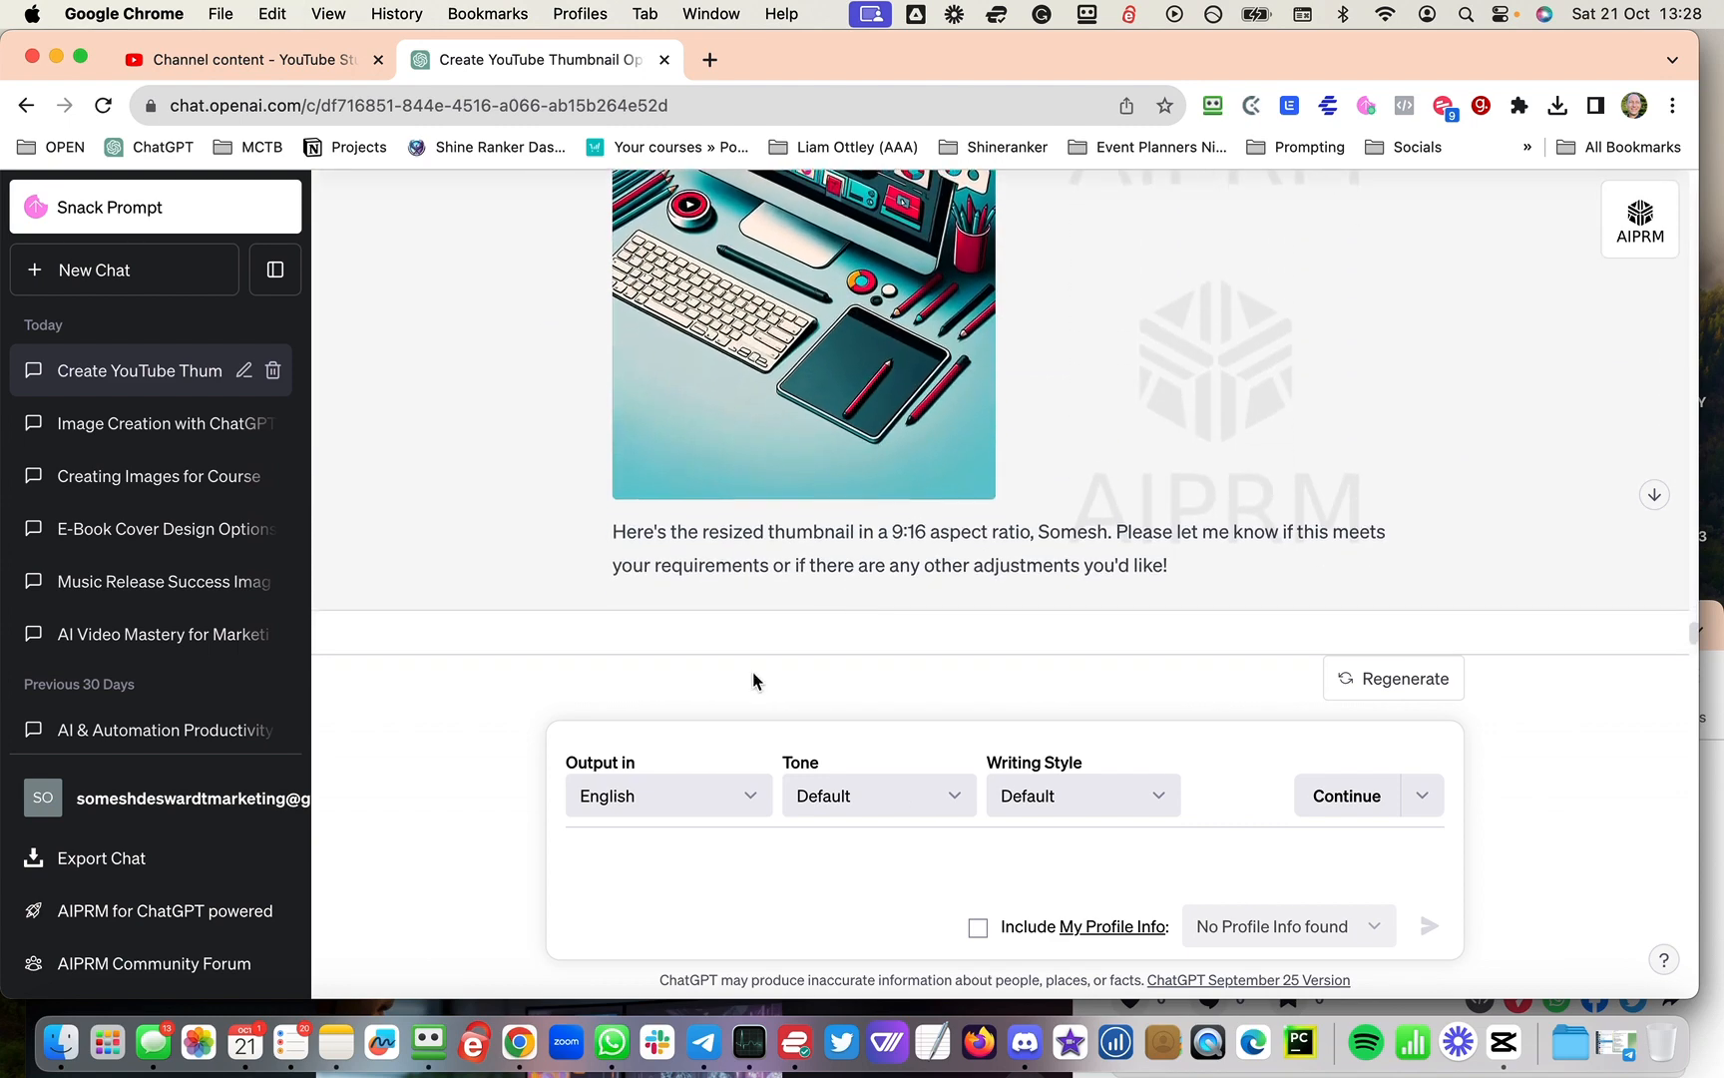
{"action": "left_click", "coordinate": [618, 851]}
{"action": "type", "text": "please resize image for 9:16"}
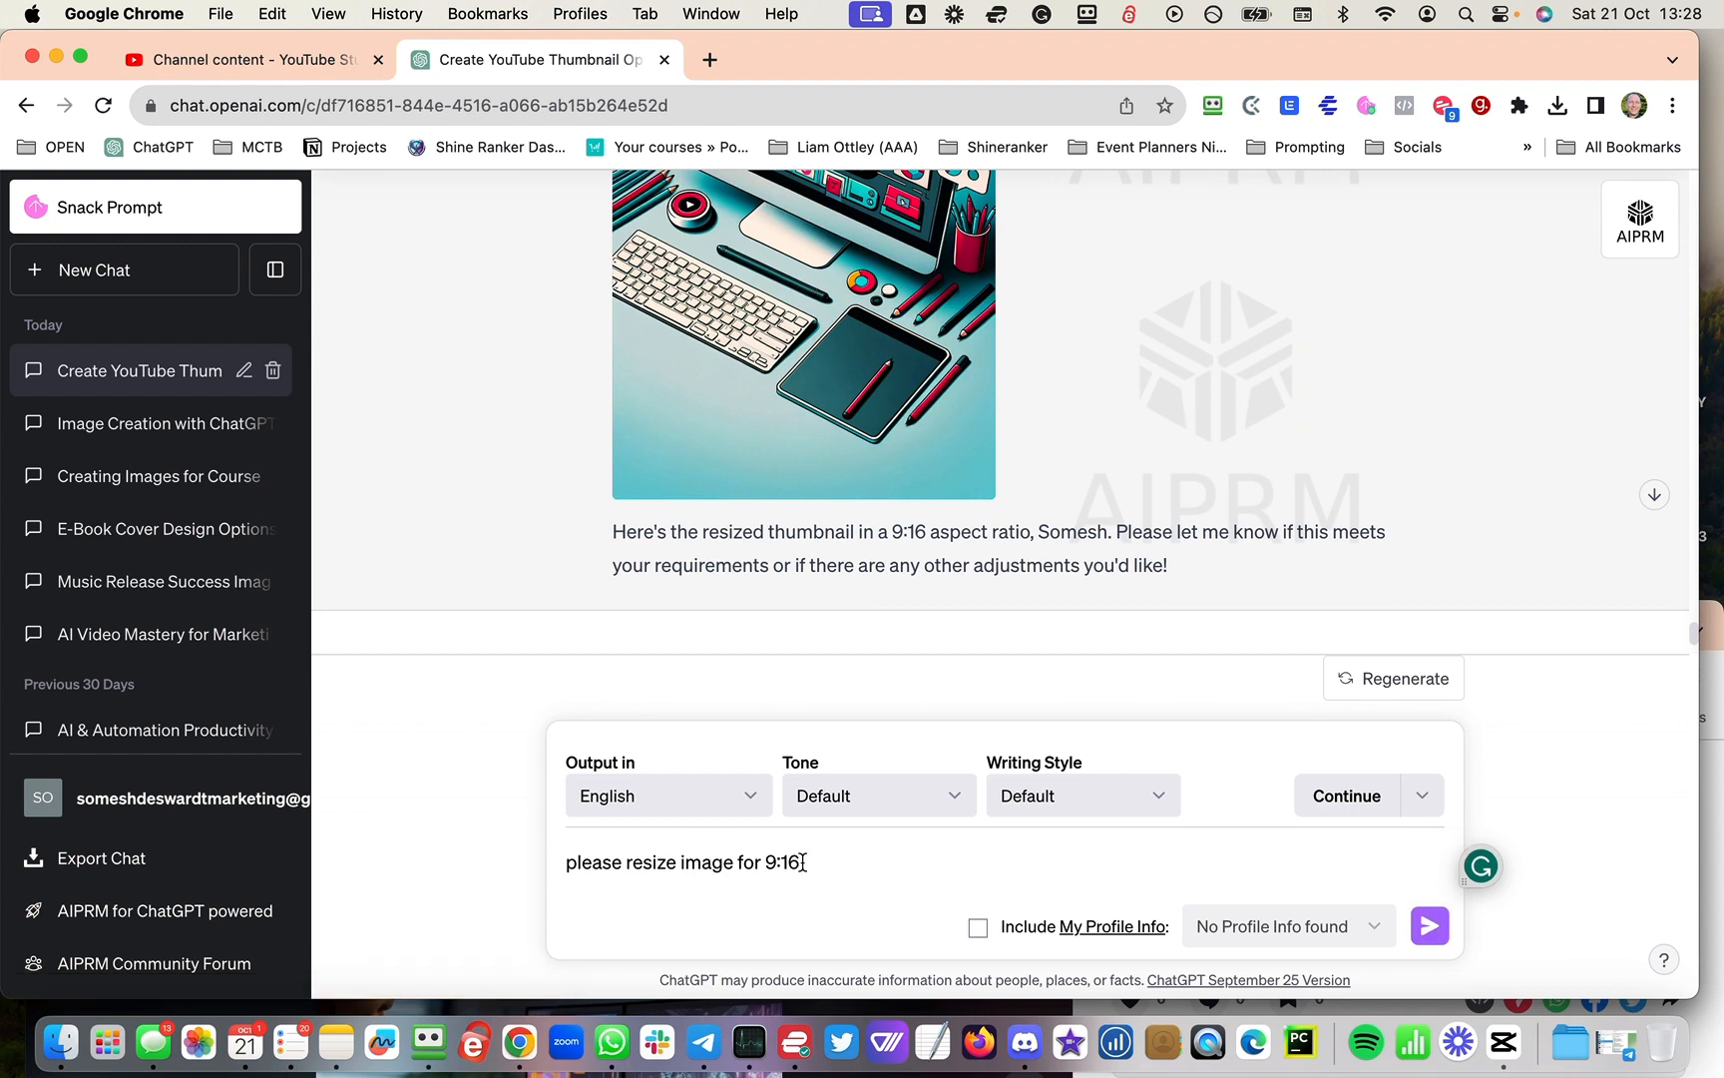
{"action": "left_click_drag", "start_coordinate": [801, 861], "coordinate": [766, 862]}
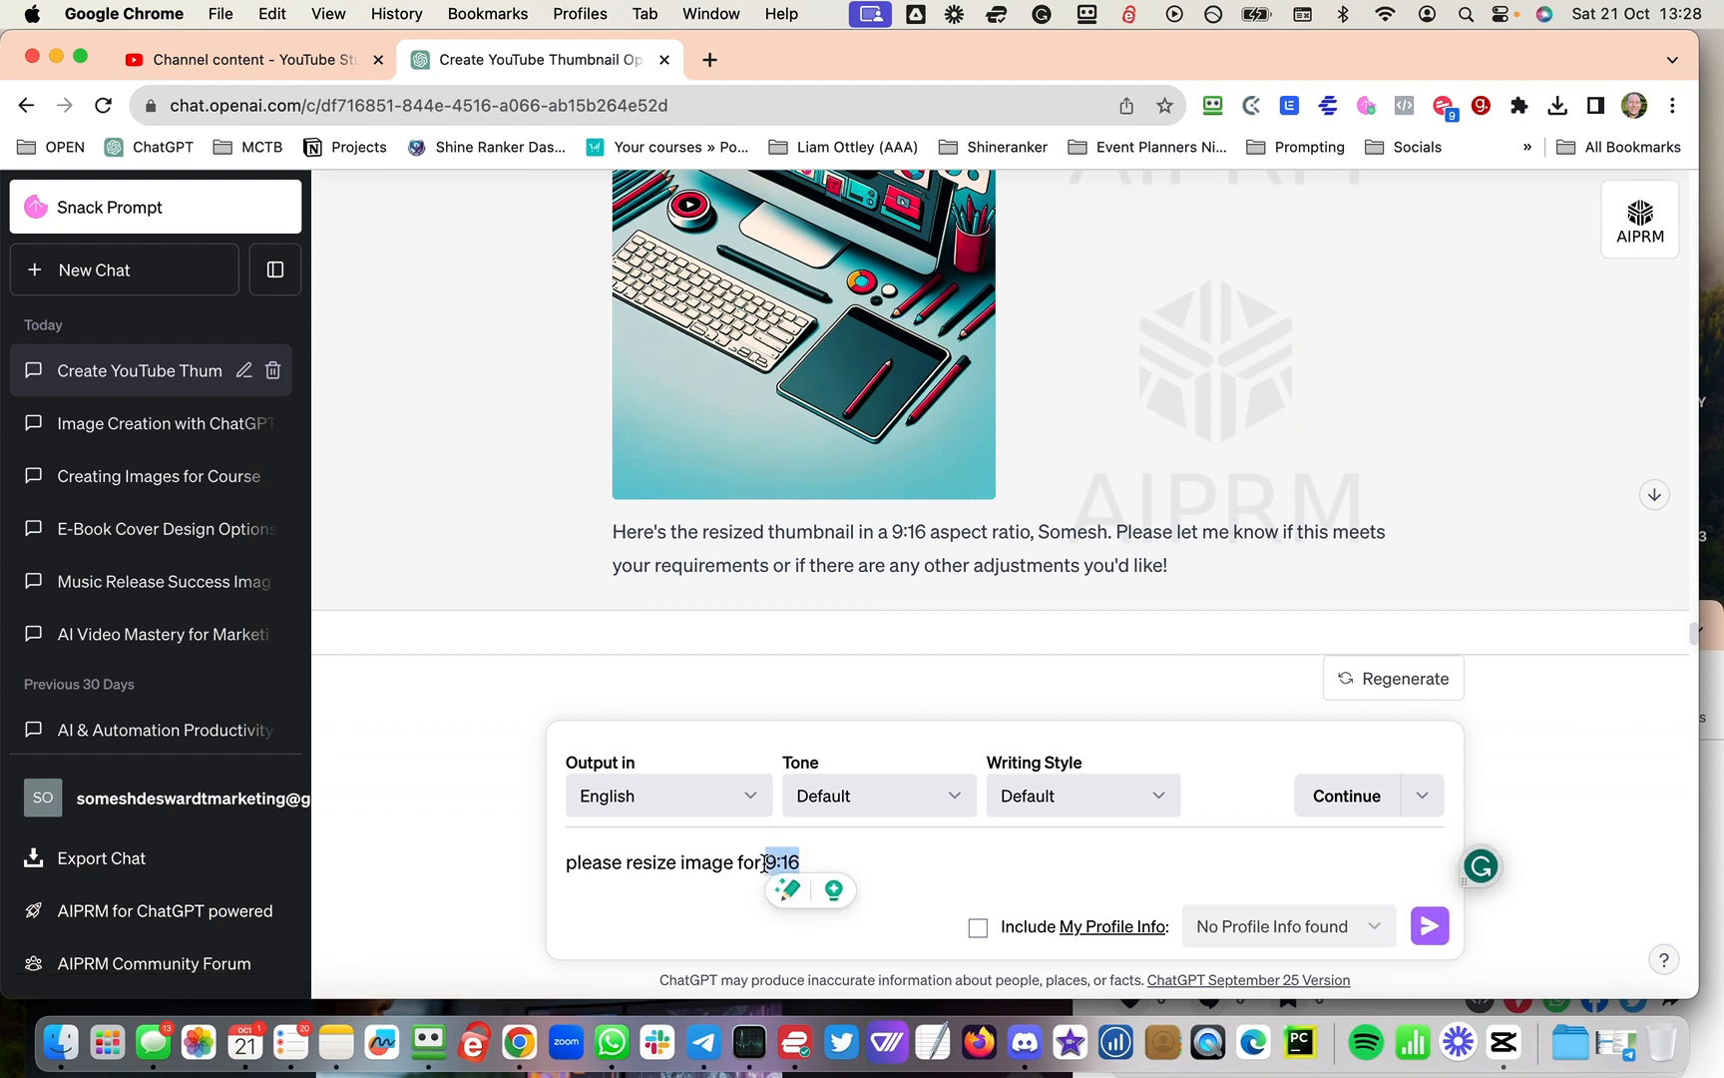
{"action": "type", "text": "16:9"}
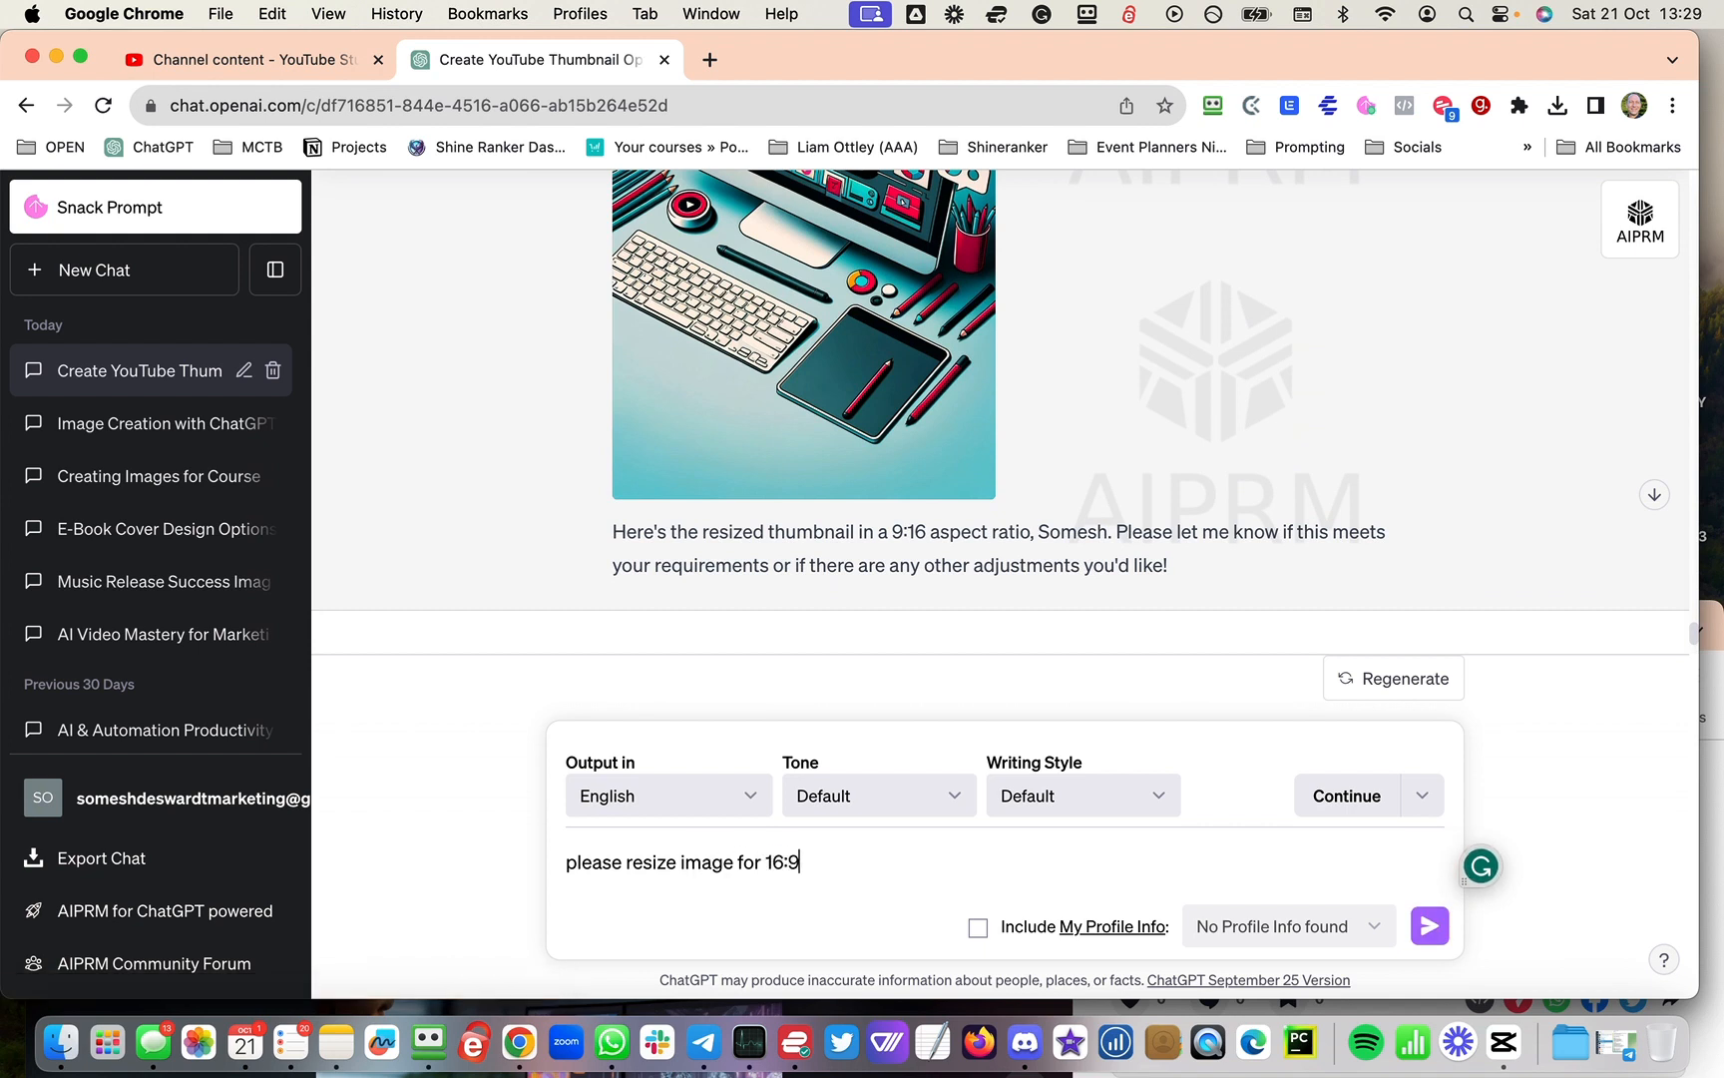
{"action": "left_click", "coordinate": [1430, 924]}
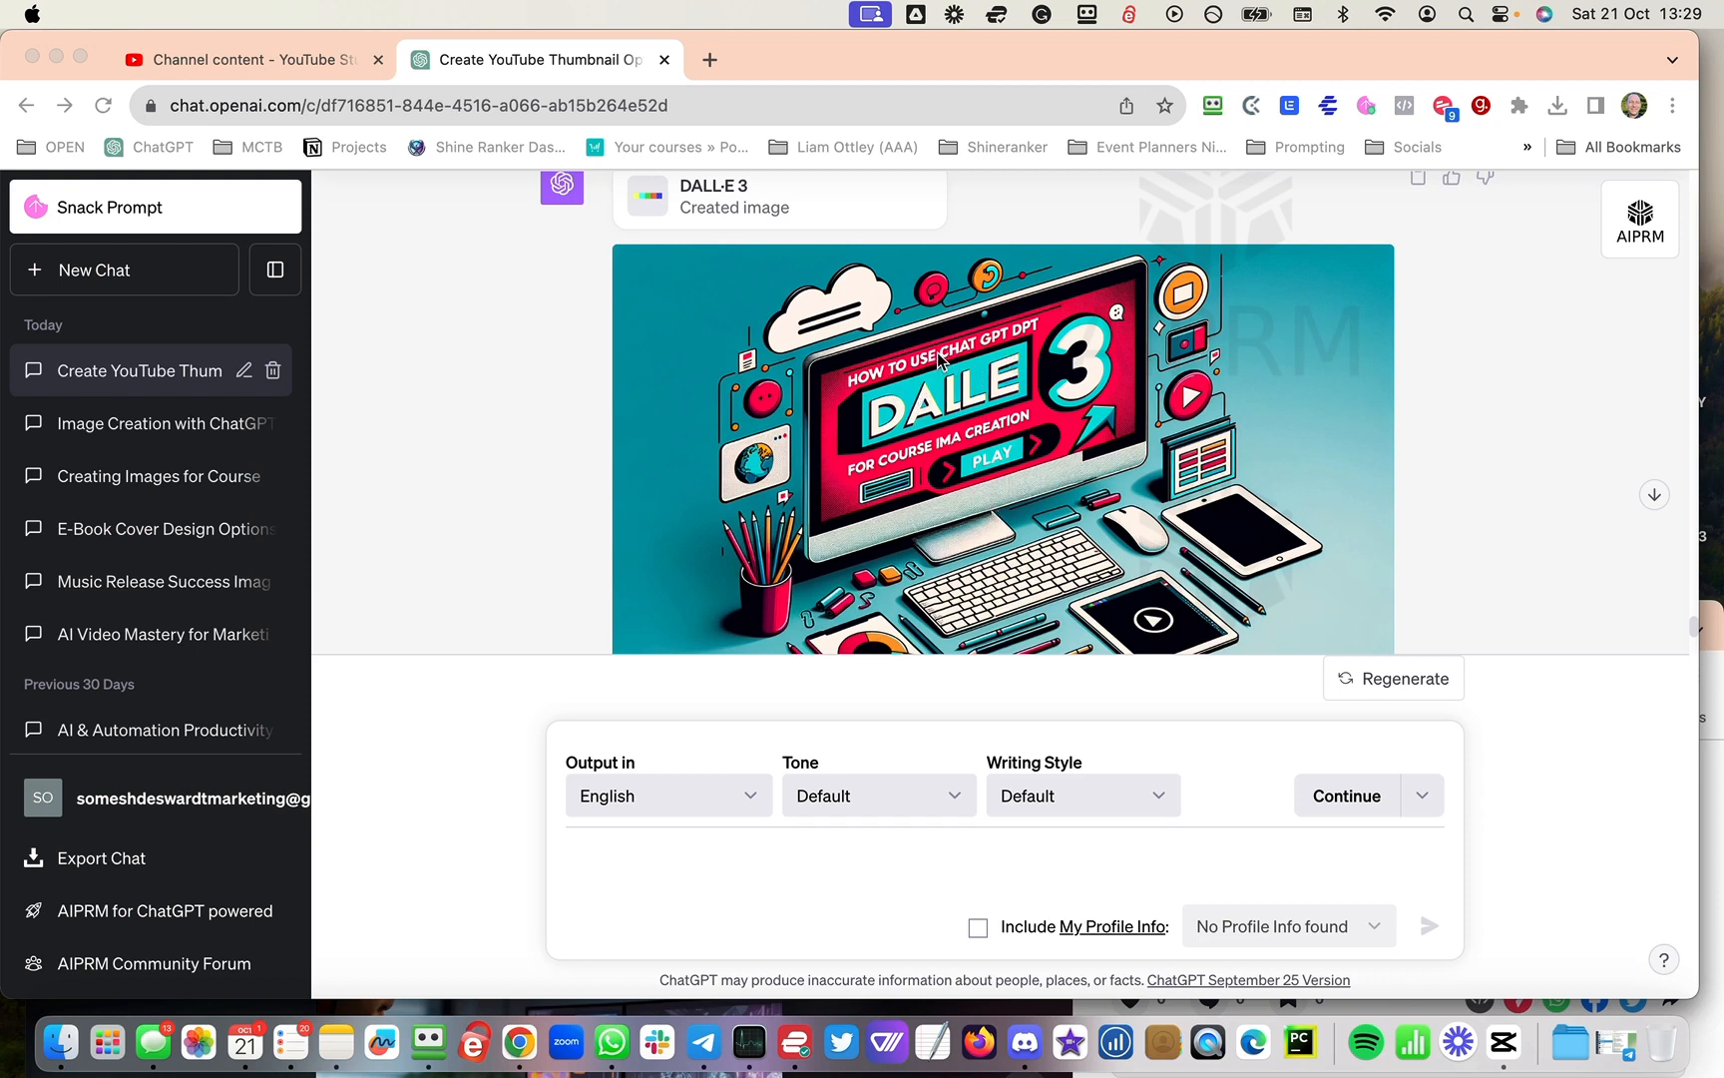
{"action": "scroll", "coordinate": [1025, 348], "scroll_direction": "down", "scroll_amount": 3}
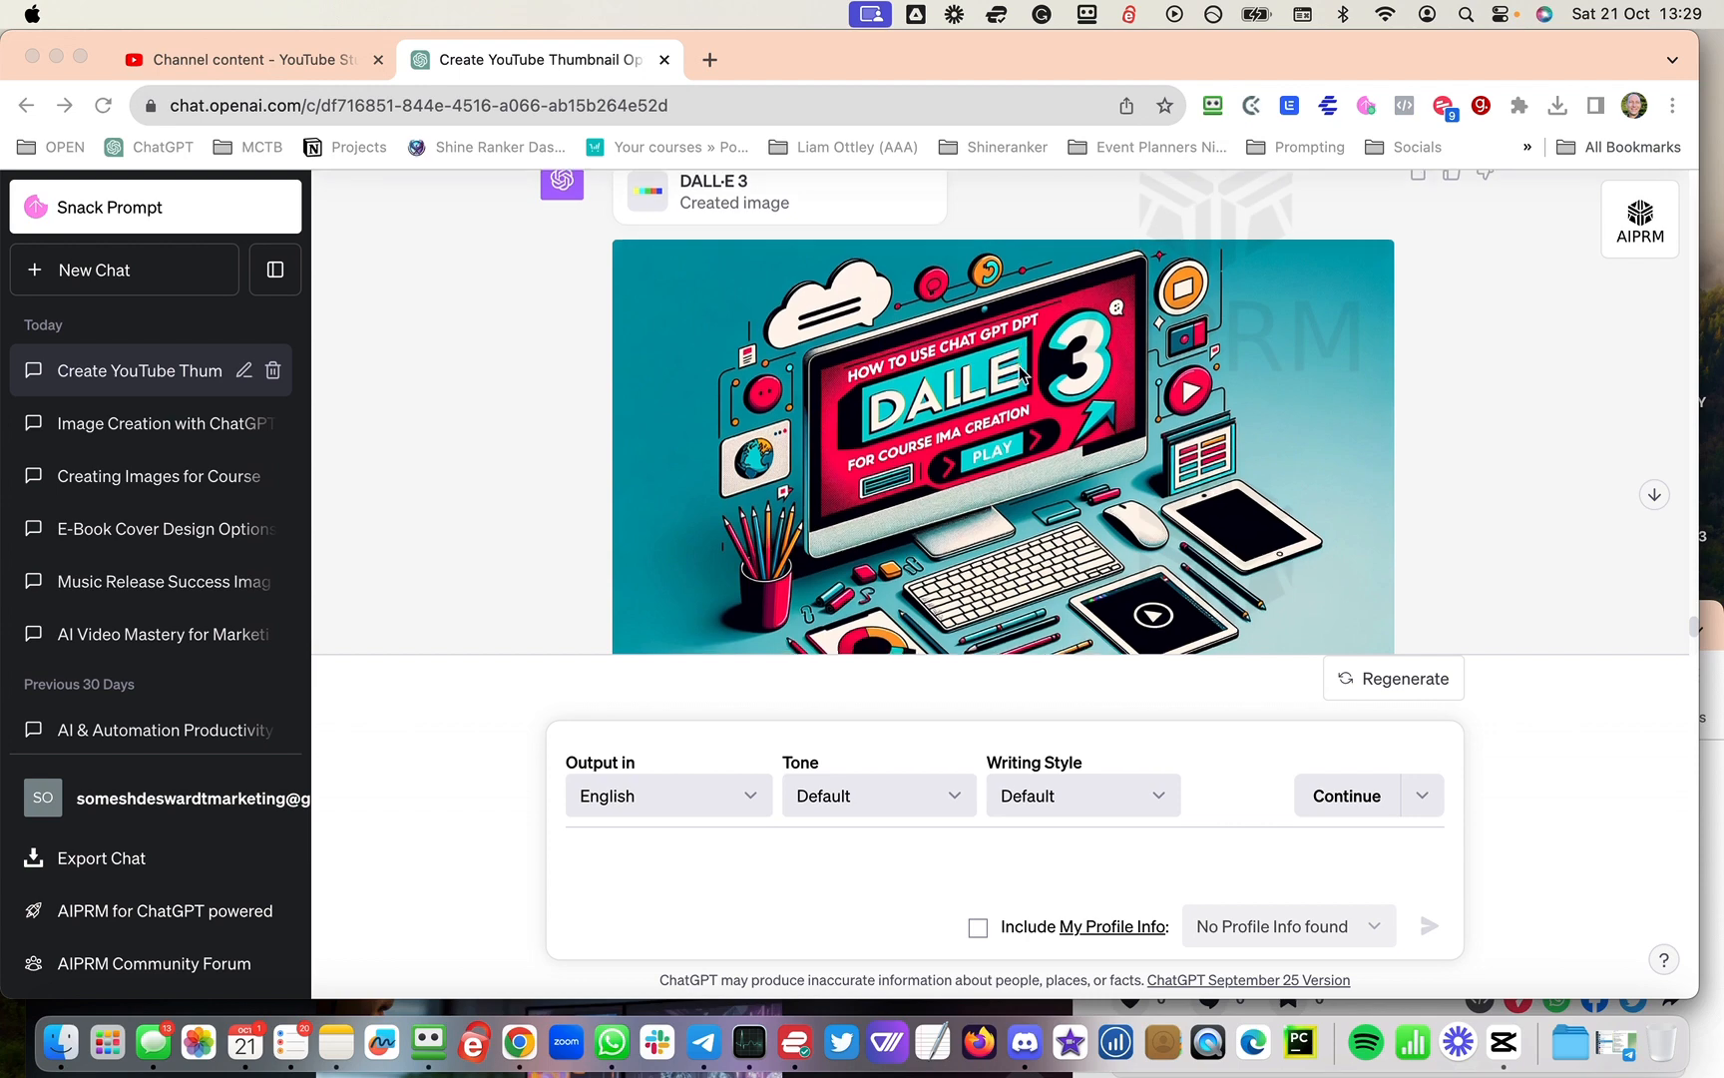
Step: Look over the wide 16:9 "DALLE 3" thumbnail in the conversation and download the image
{"action": "scroll", "coordinate": [1022, 371], "scroll_direction": "up", "scroll_amount": 2}
{"action": "scroll", "coordinate": [1019, 366], "scroll_direction": "down", "scroll_amount": 2}
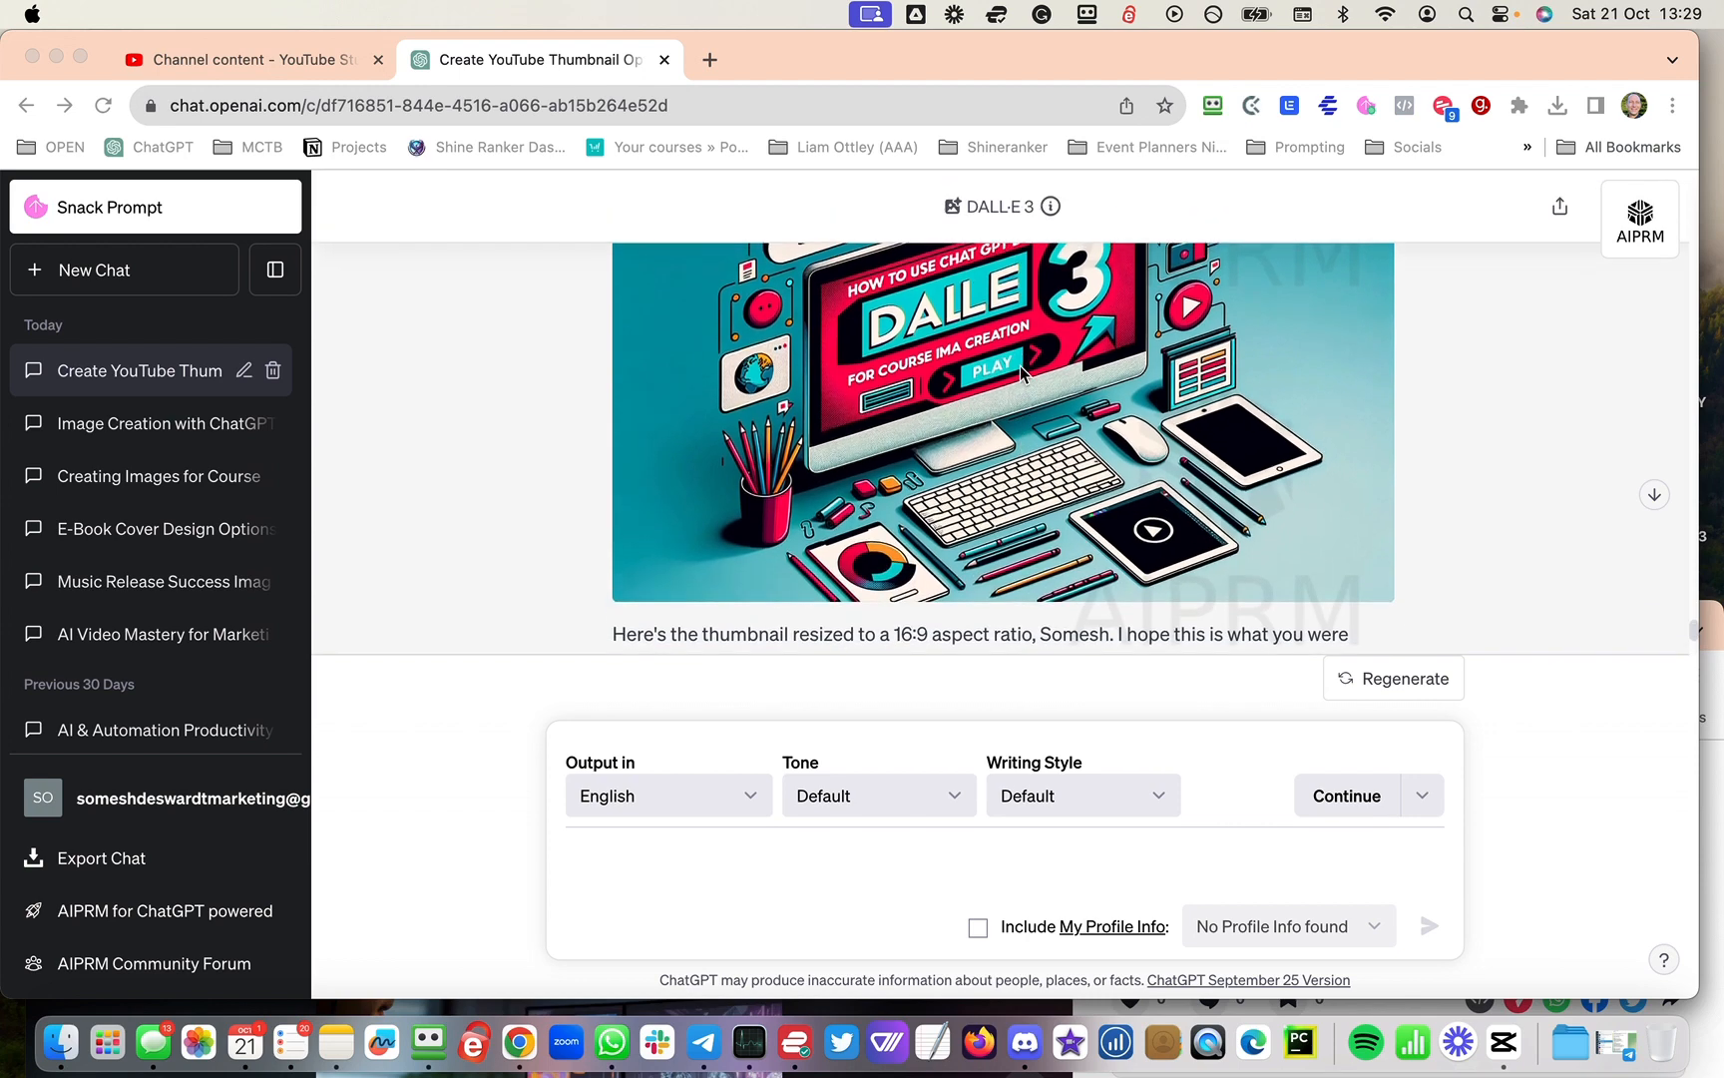
{"action": "scroll", "coordinate": [1020, 365], "scroll_direction": "up", "scroll_amount": 2}
{"action": "scroll", "coordinate": [1018, 372], "scroll_direction": "up", "scroll_amount": 3}
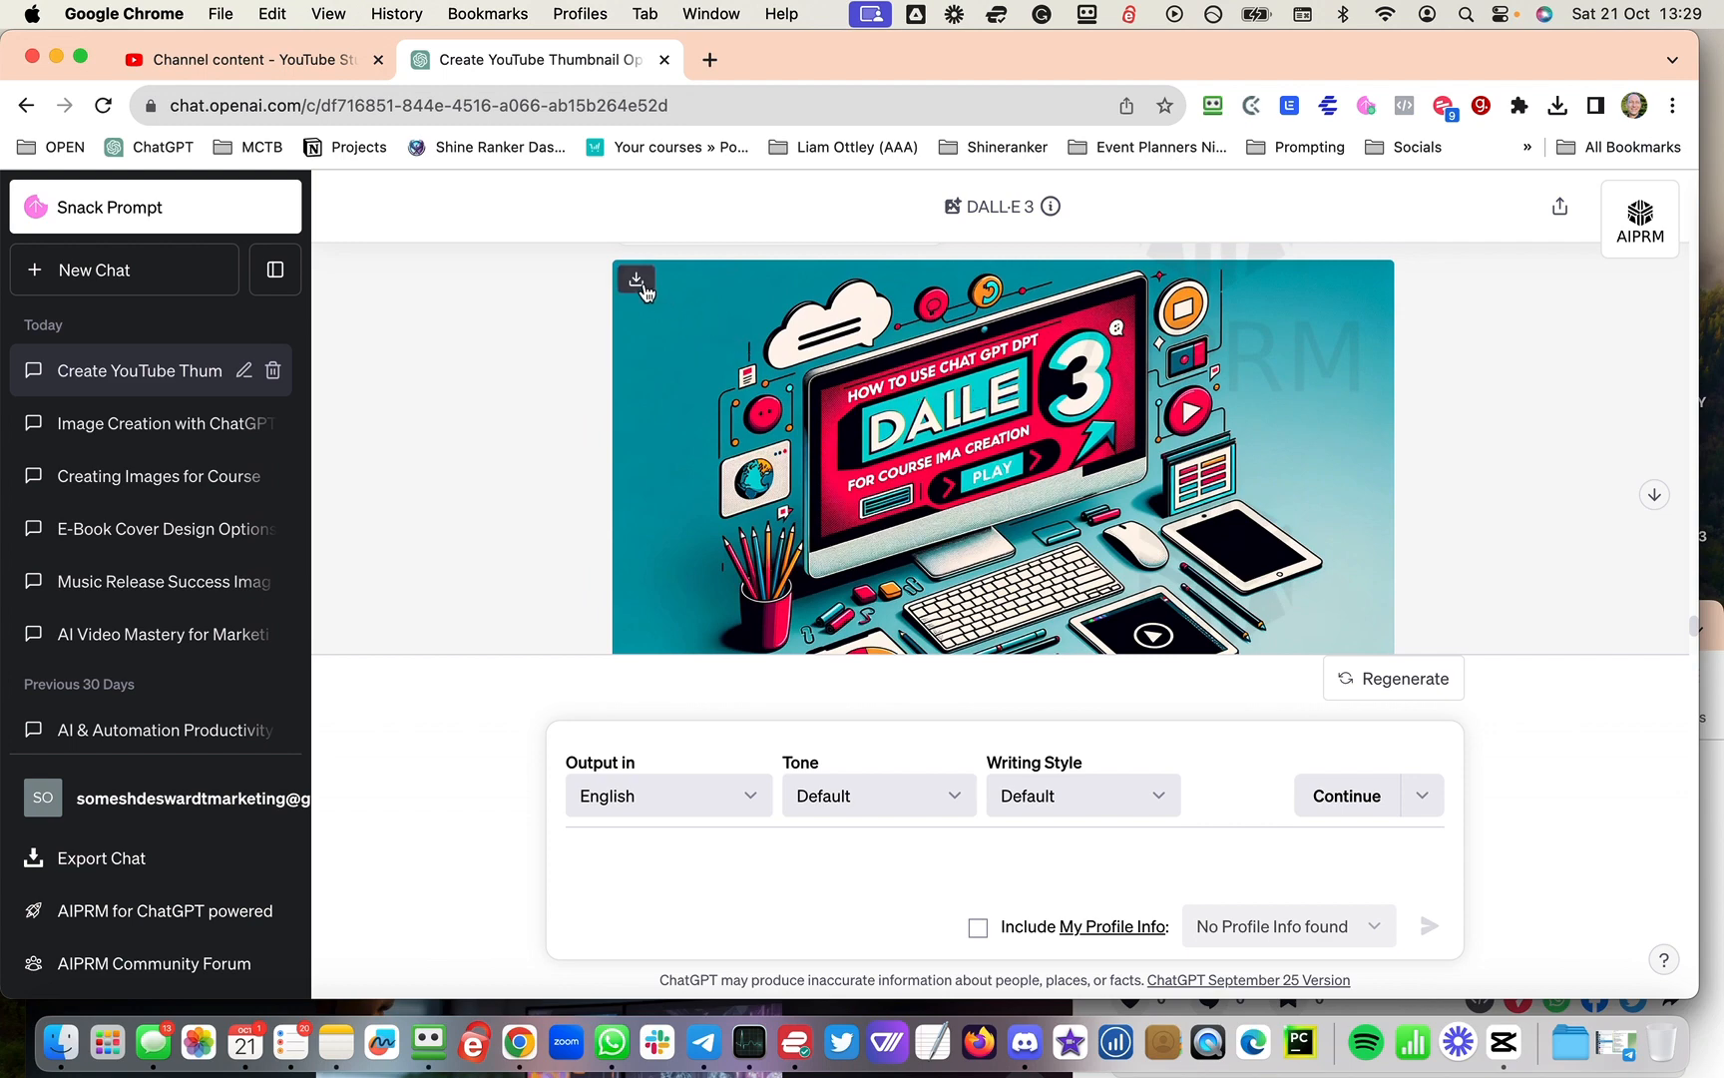
{"action": "left_click", "coordinate": [636, 278]}
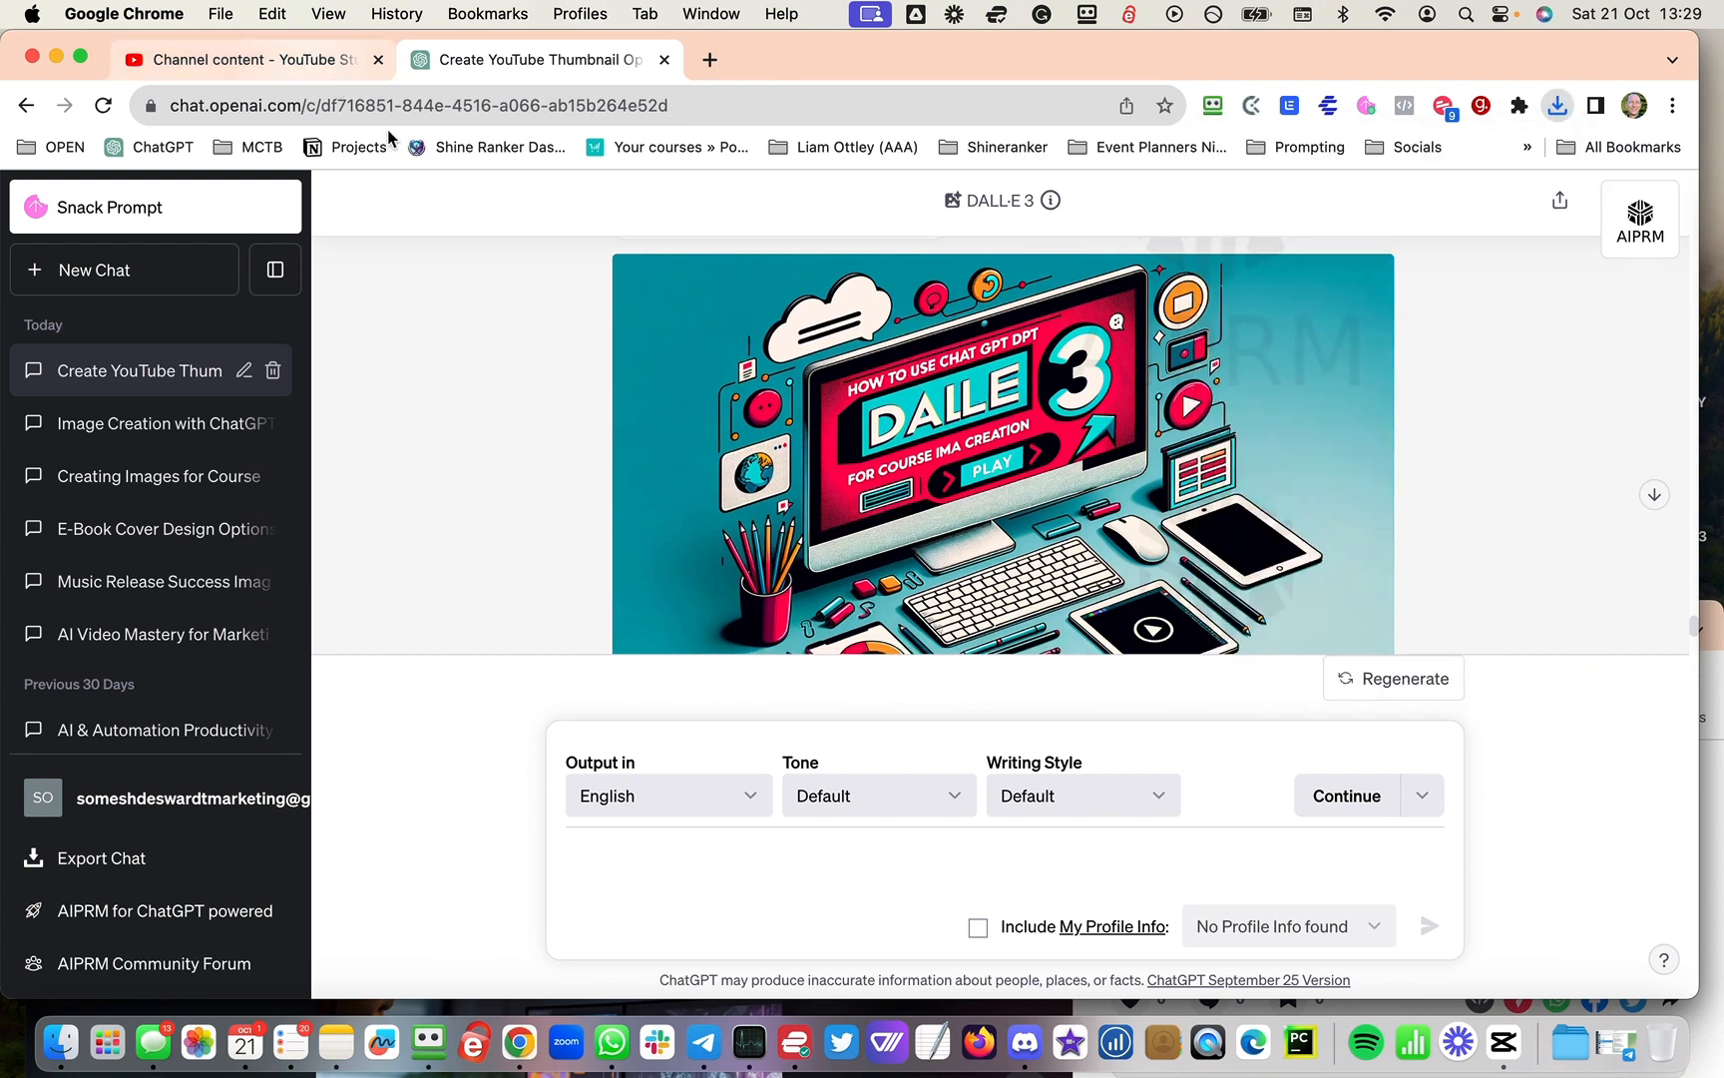
Step: Switch to YouTube Studio and try to replace the video's thumbnail with the DALL·E 2023-10-21 13.29.53 image from Downloads
{"action": "left_click", "coordinate": [304, 62]}
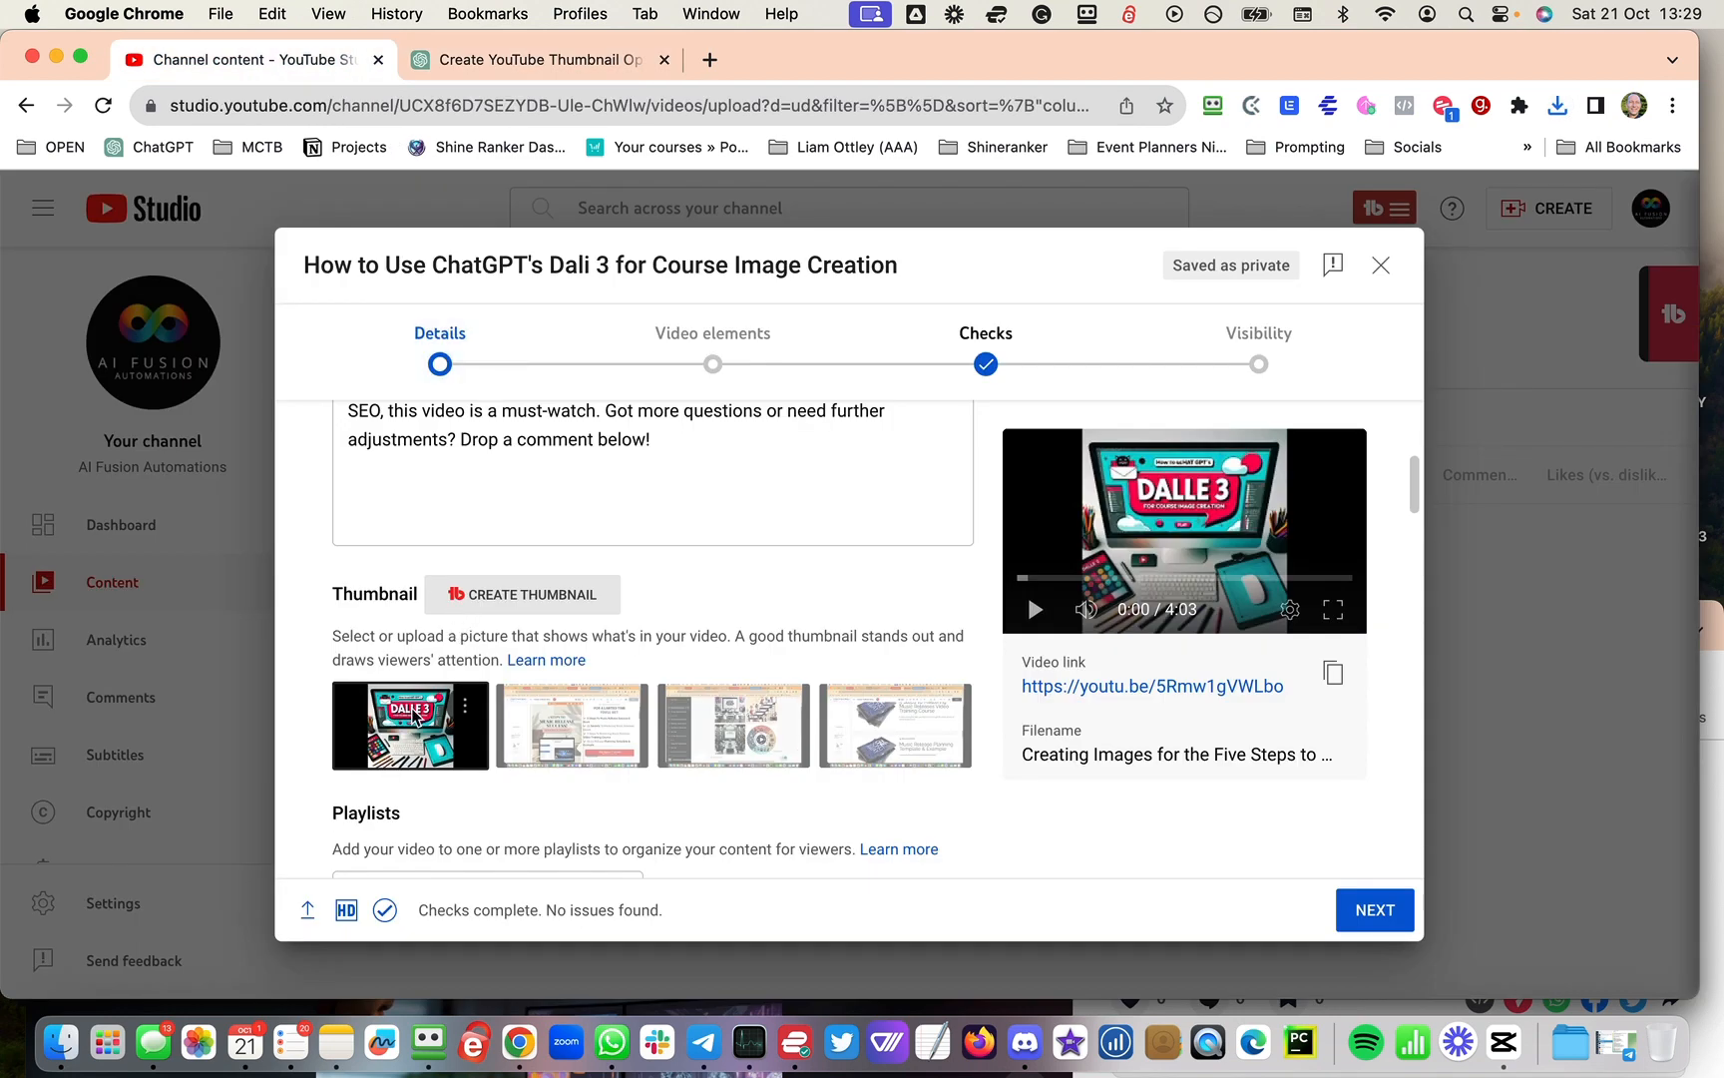
{"action": "left_click", "coordinate": [463, 706]}
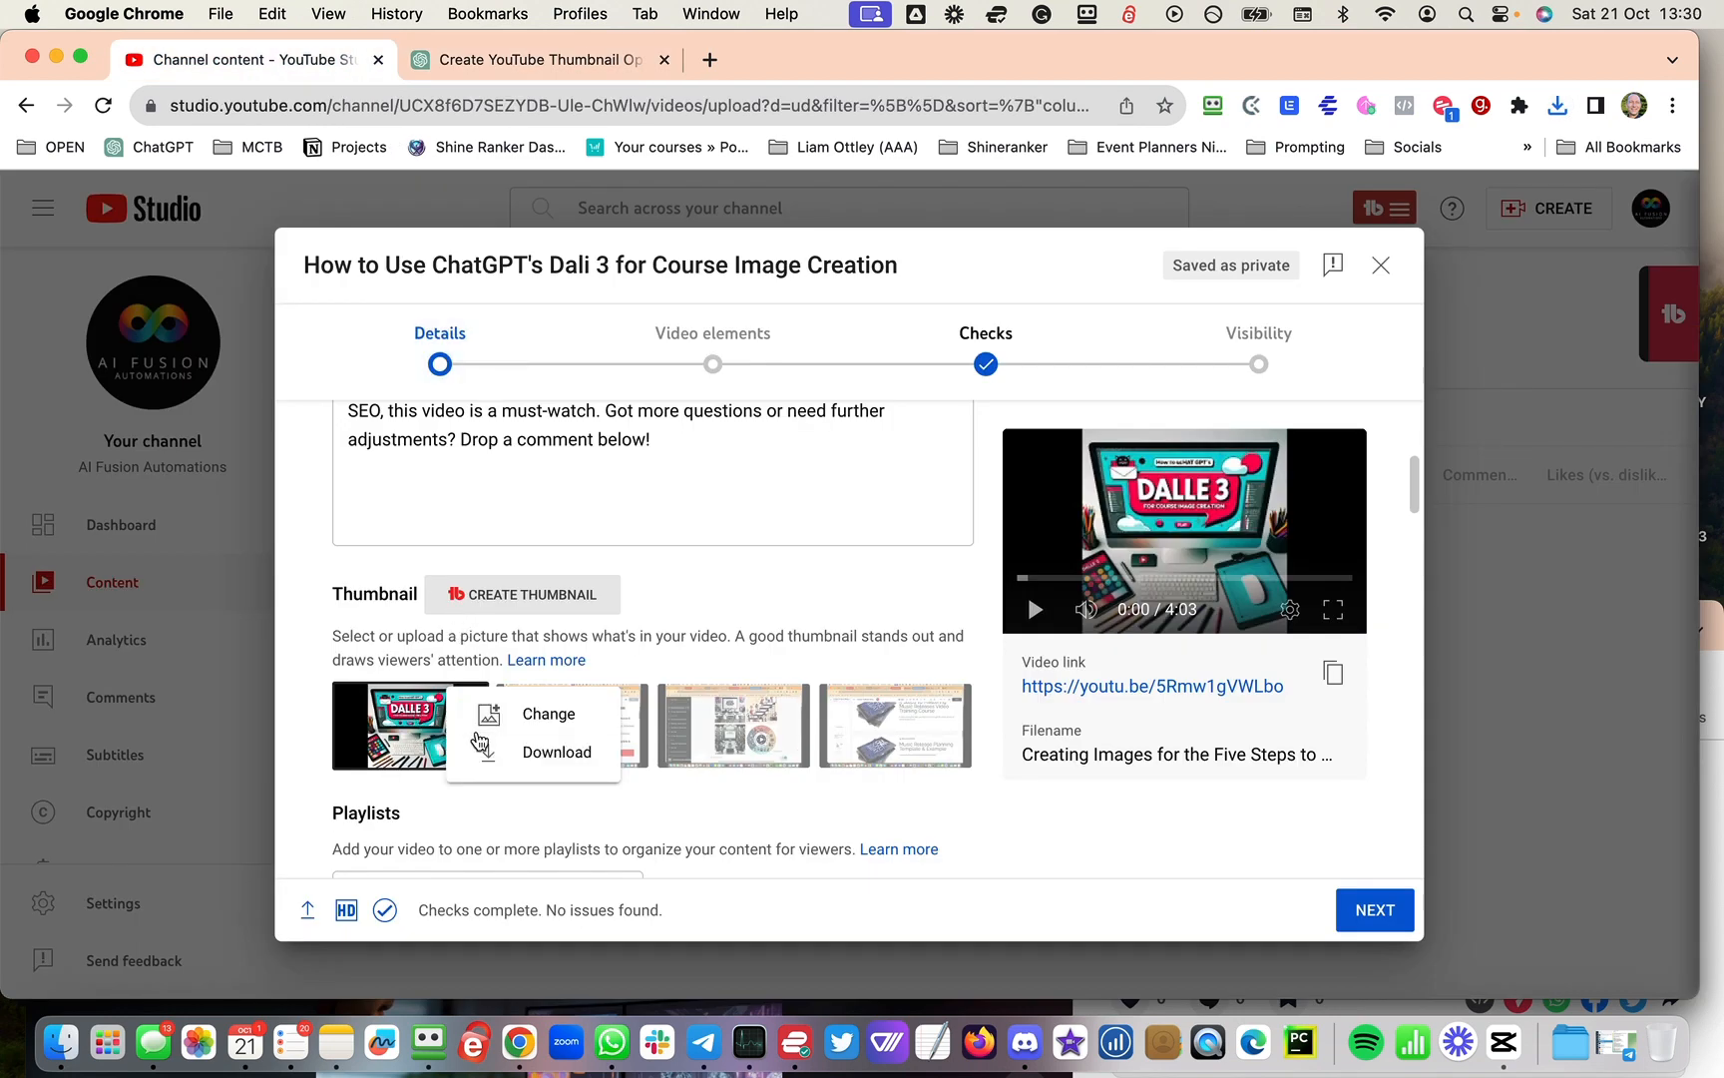
{"action": "left_click", "coordinate": [518, 715]}
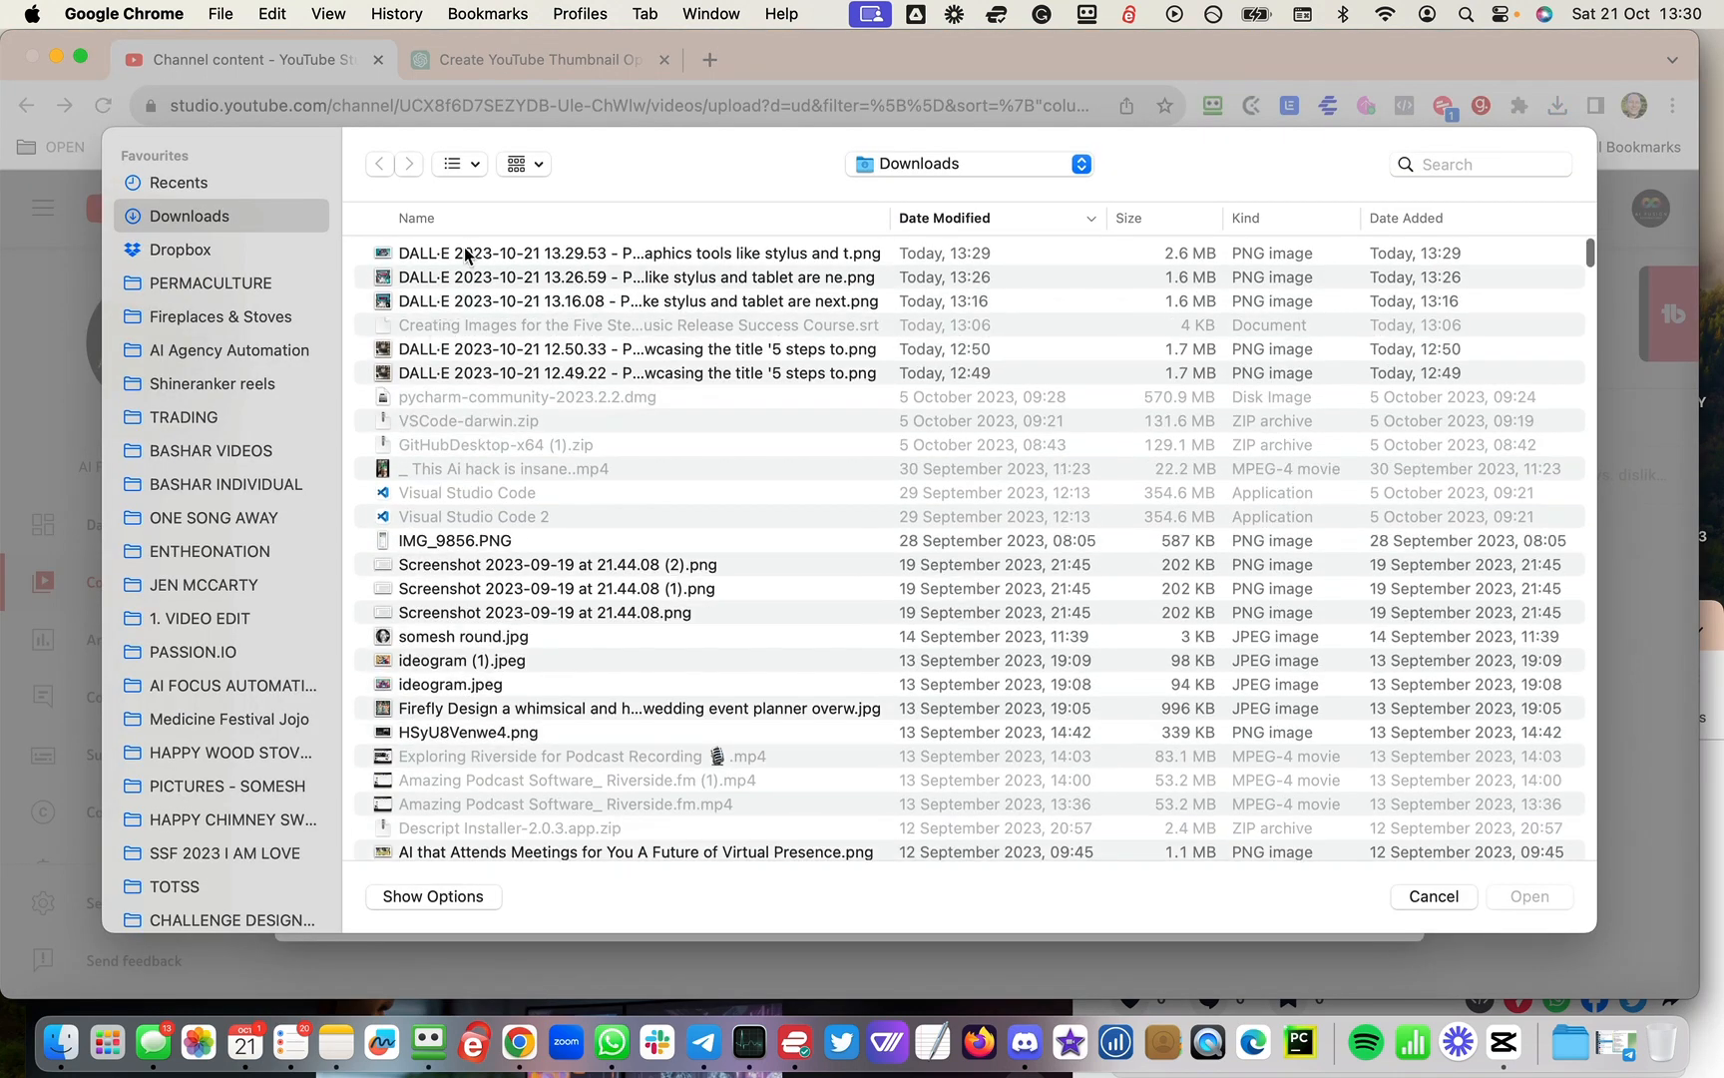
{"action": "left_click", "coordinate": [466, 261]}
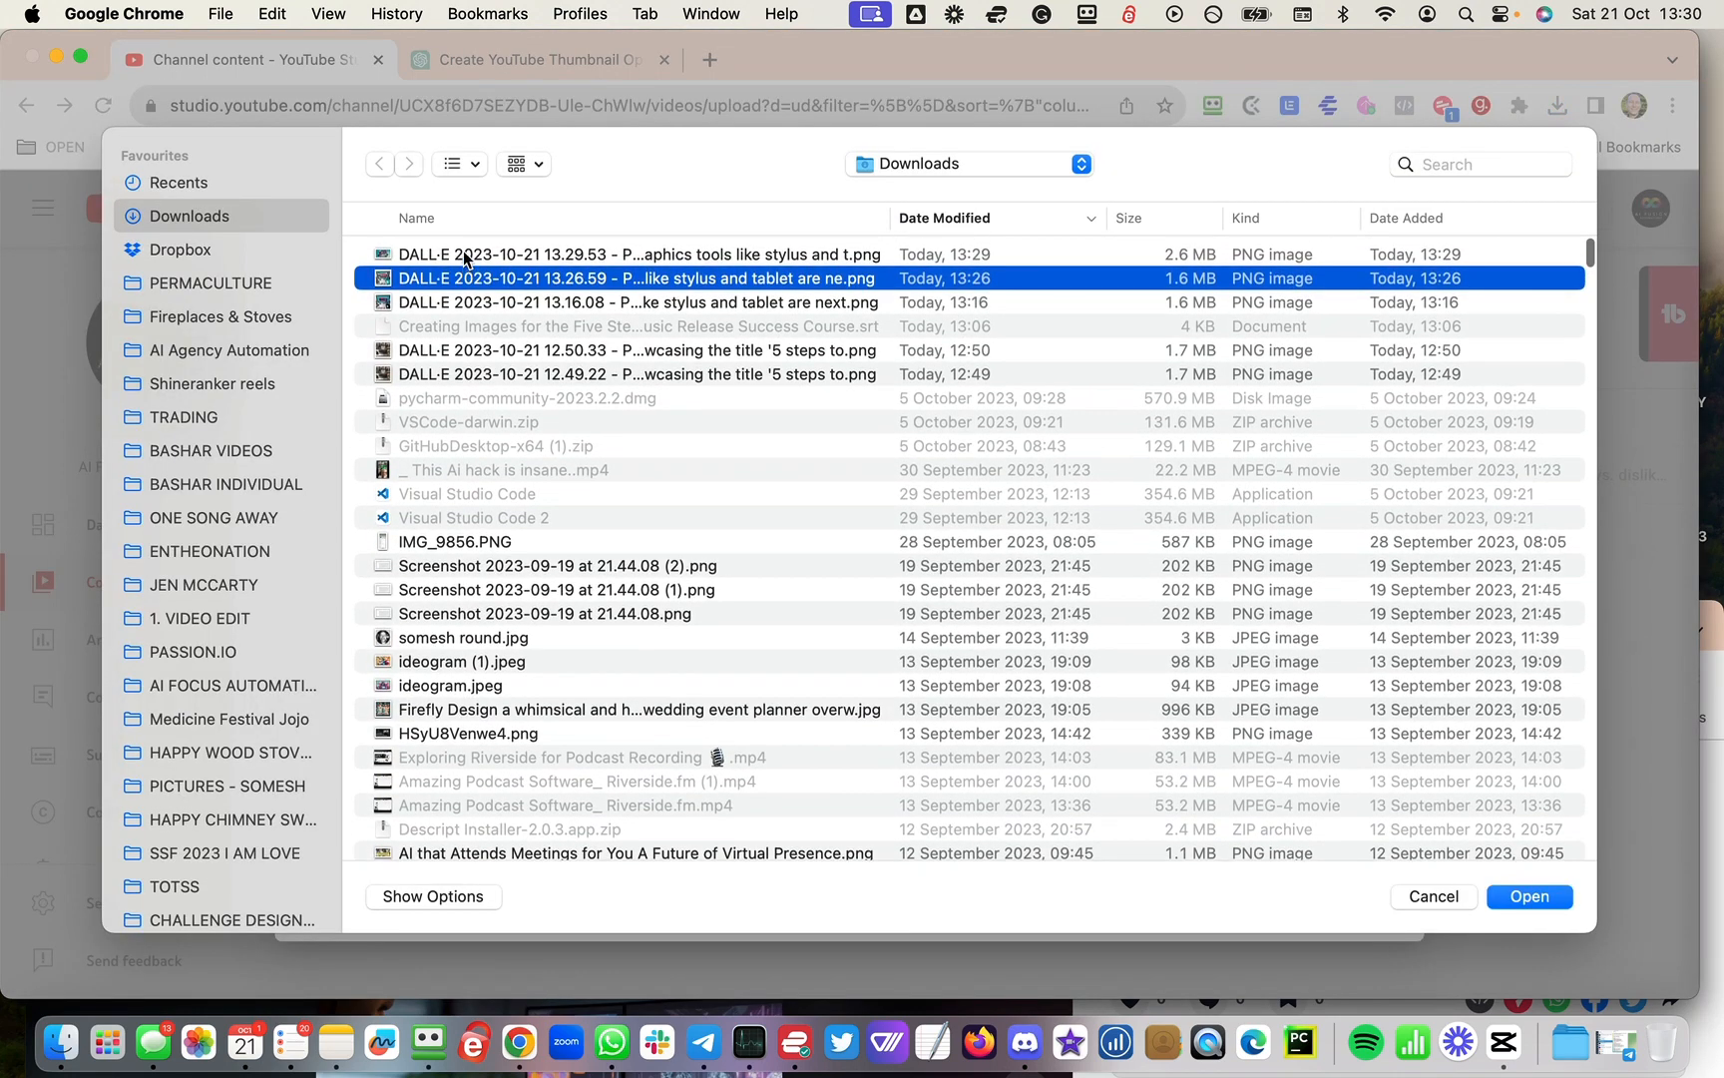
{"action": "left_click", "coordinate": [466, 261]}
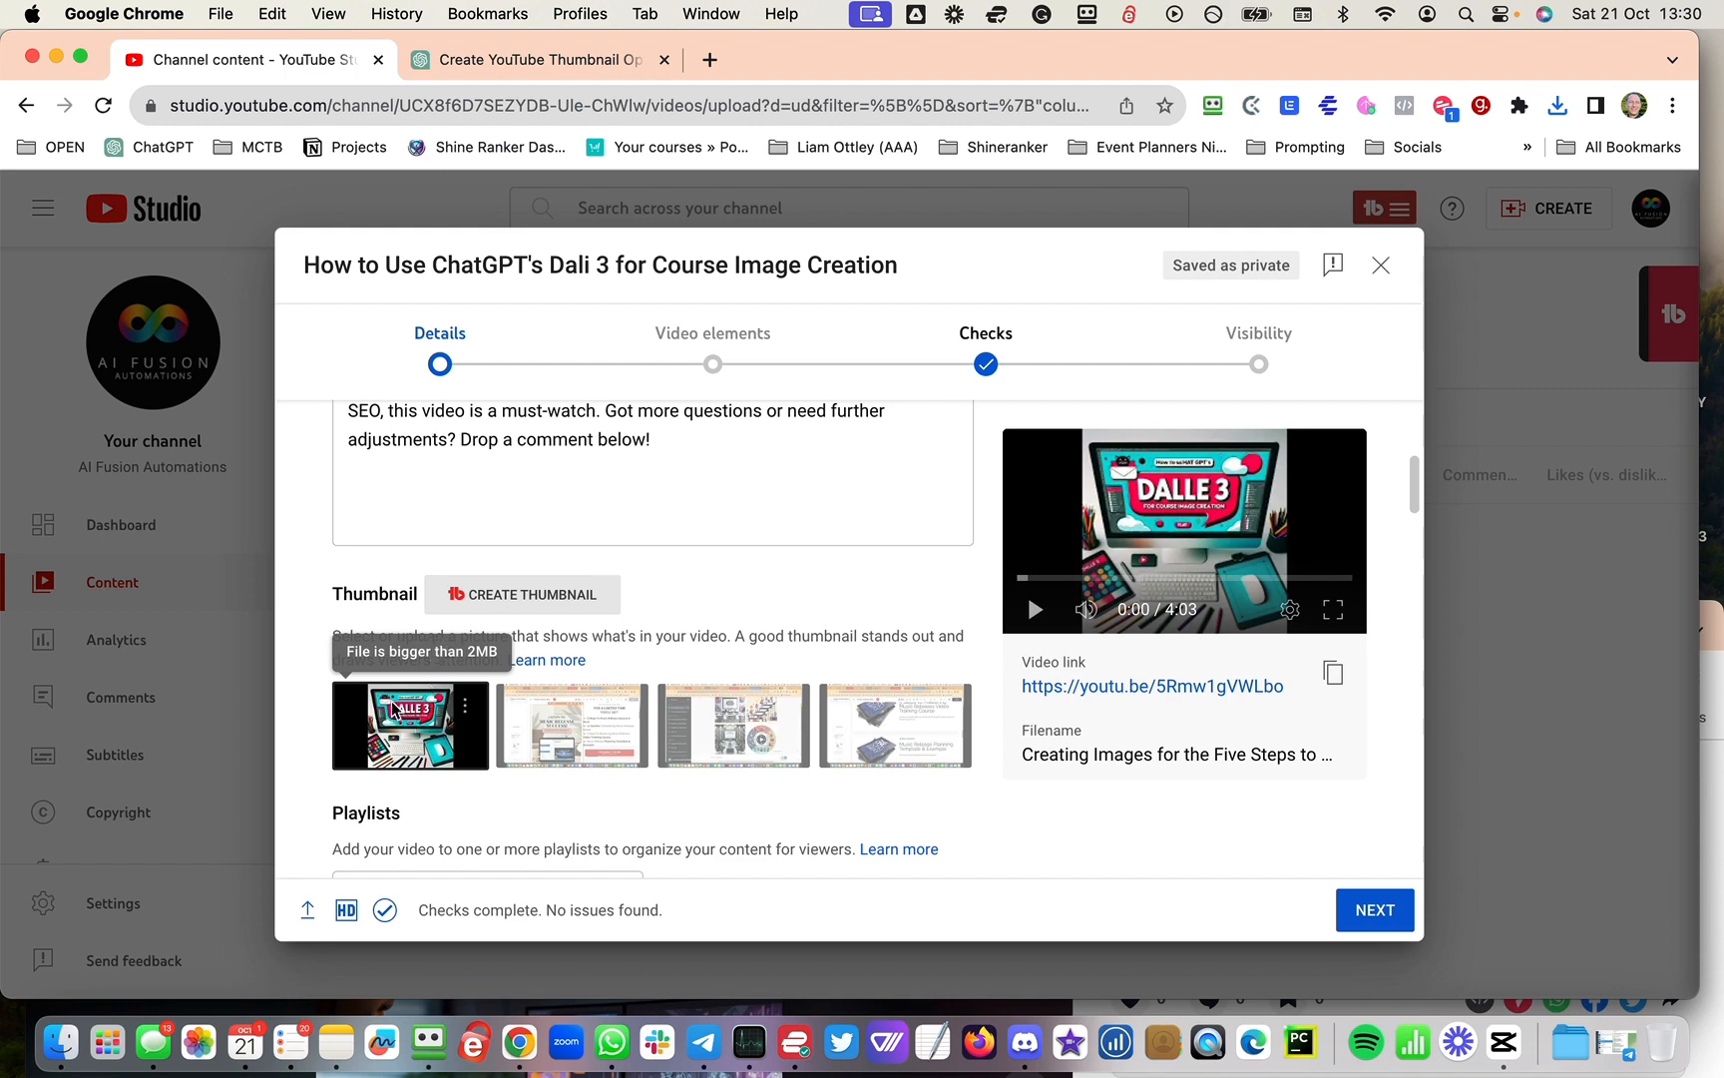
{"action": "scroll", "coordinate": [295, 504], "scroll_direction": "down", "scroll_amount": 1}
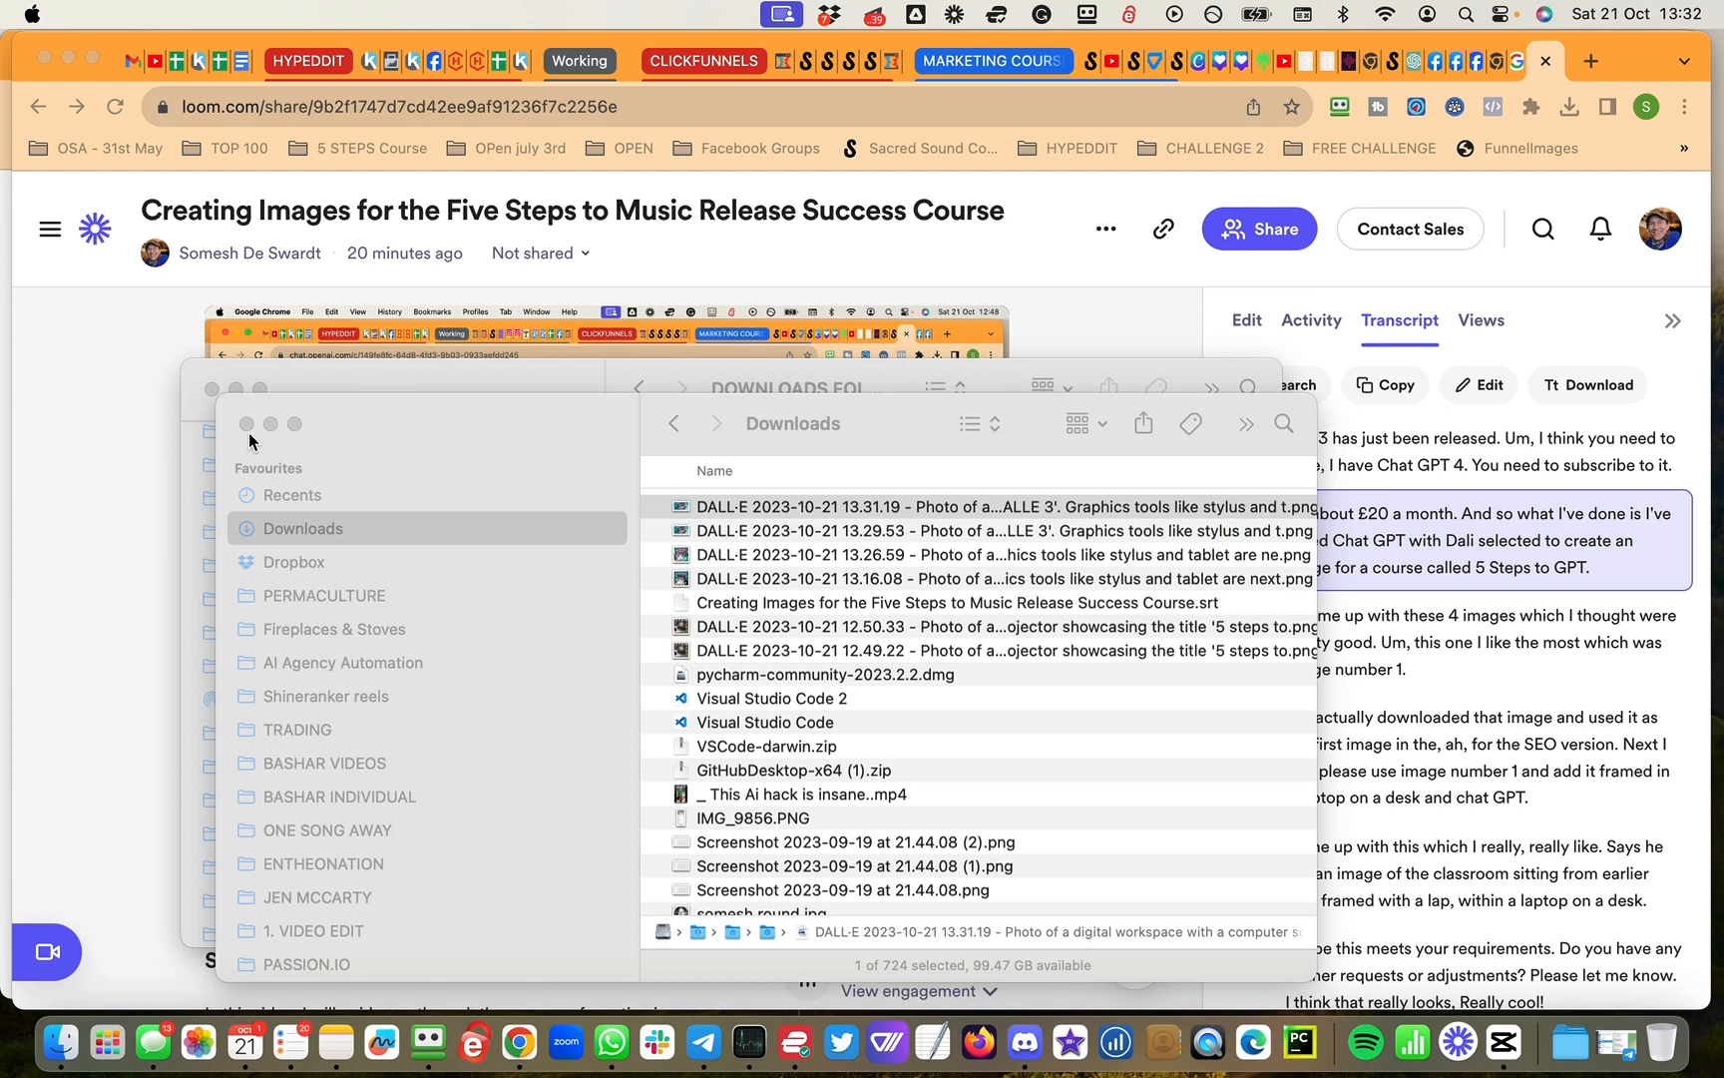
Step: Check the image file sizes in Finder's Downloads folder and open the DALL·E 2023-10-21 13.31.19 PNG in GIMP
{"action": "scroll", "coordinate": [794, 579], "scroll_direction": "right", "scroll_amount": 10}
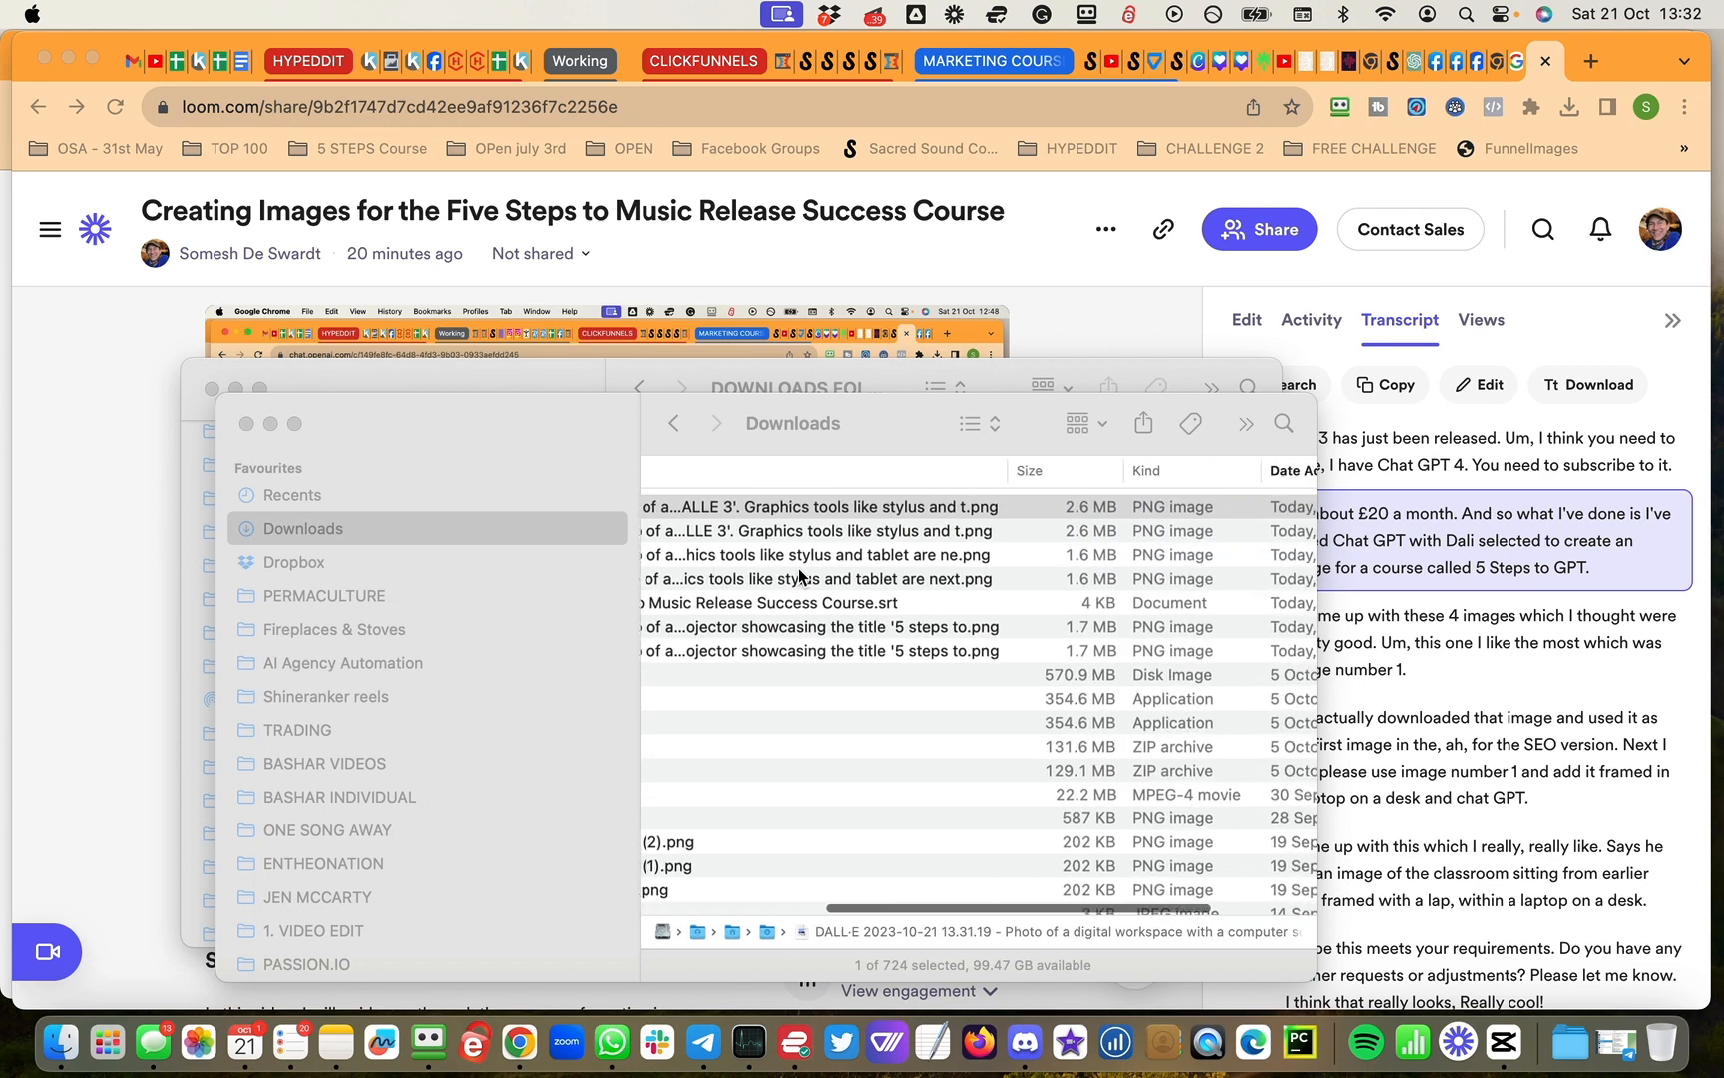
{"action": "scroll", "coordinate": [799, 576], "scroll_direction": "left", "scroll_amount": 10}
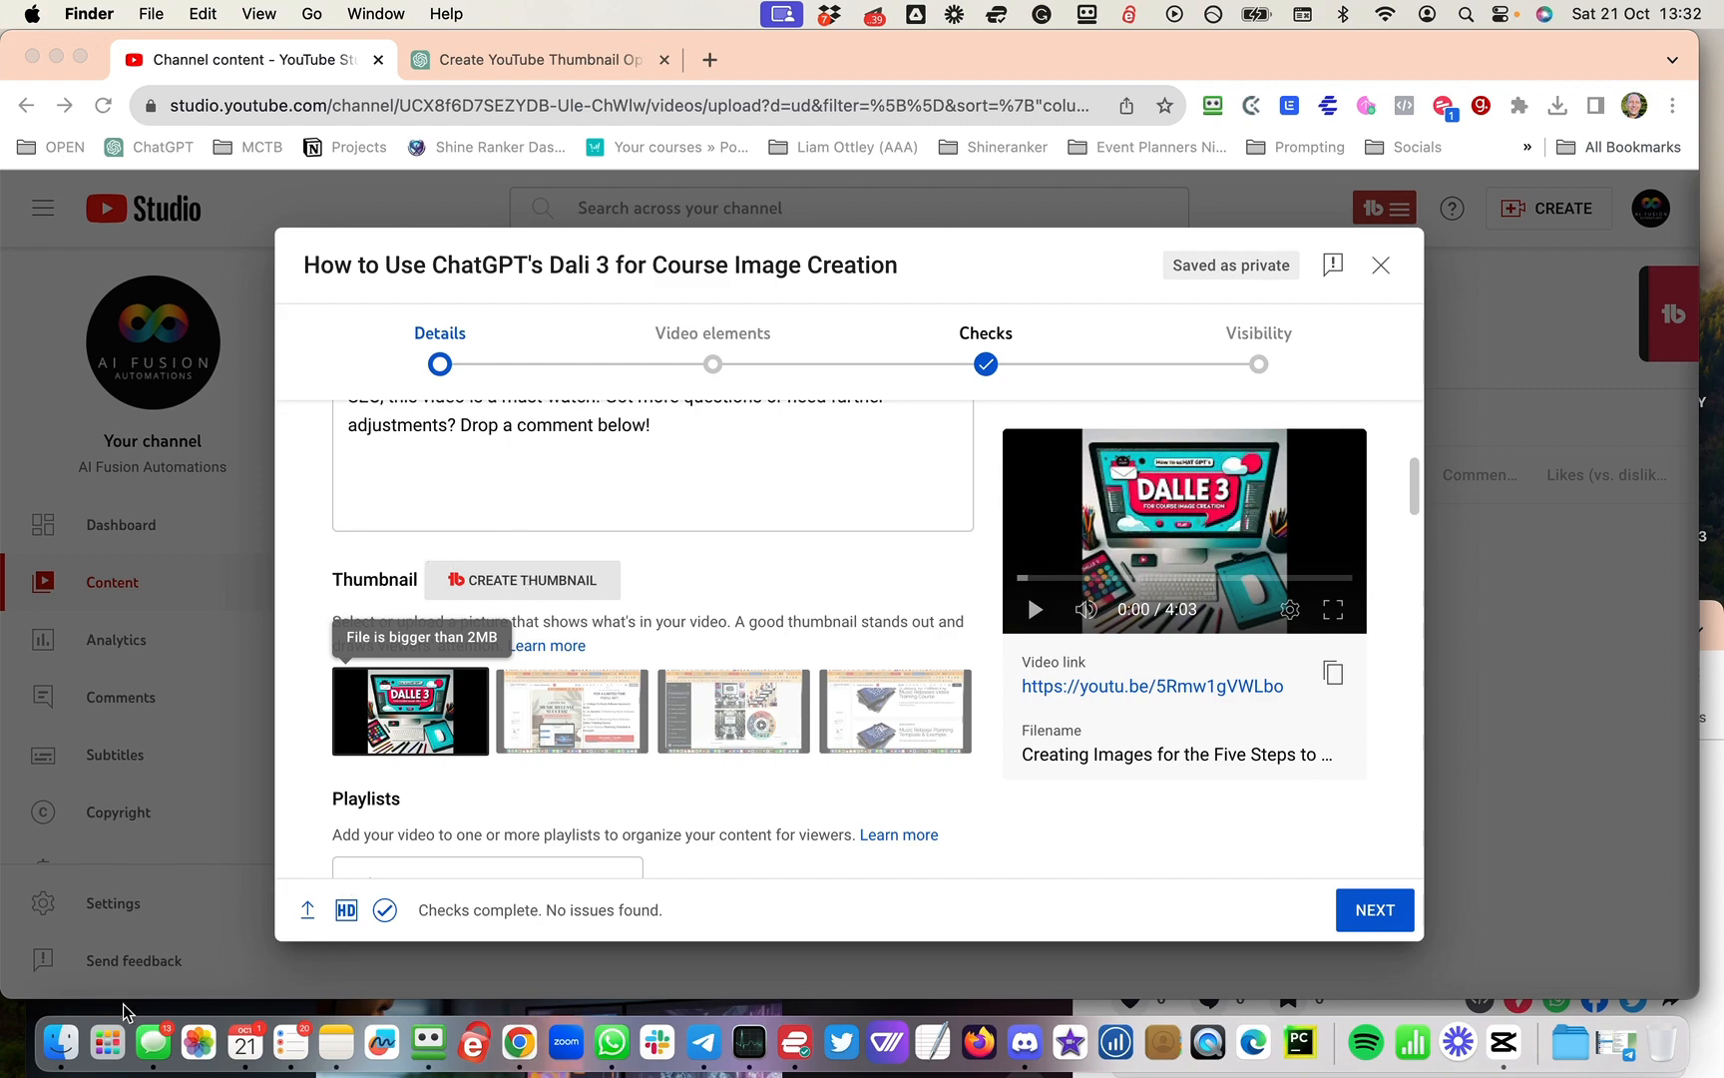
{"action": "left_click", "coordinate": [61, 1044]}
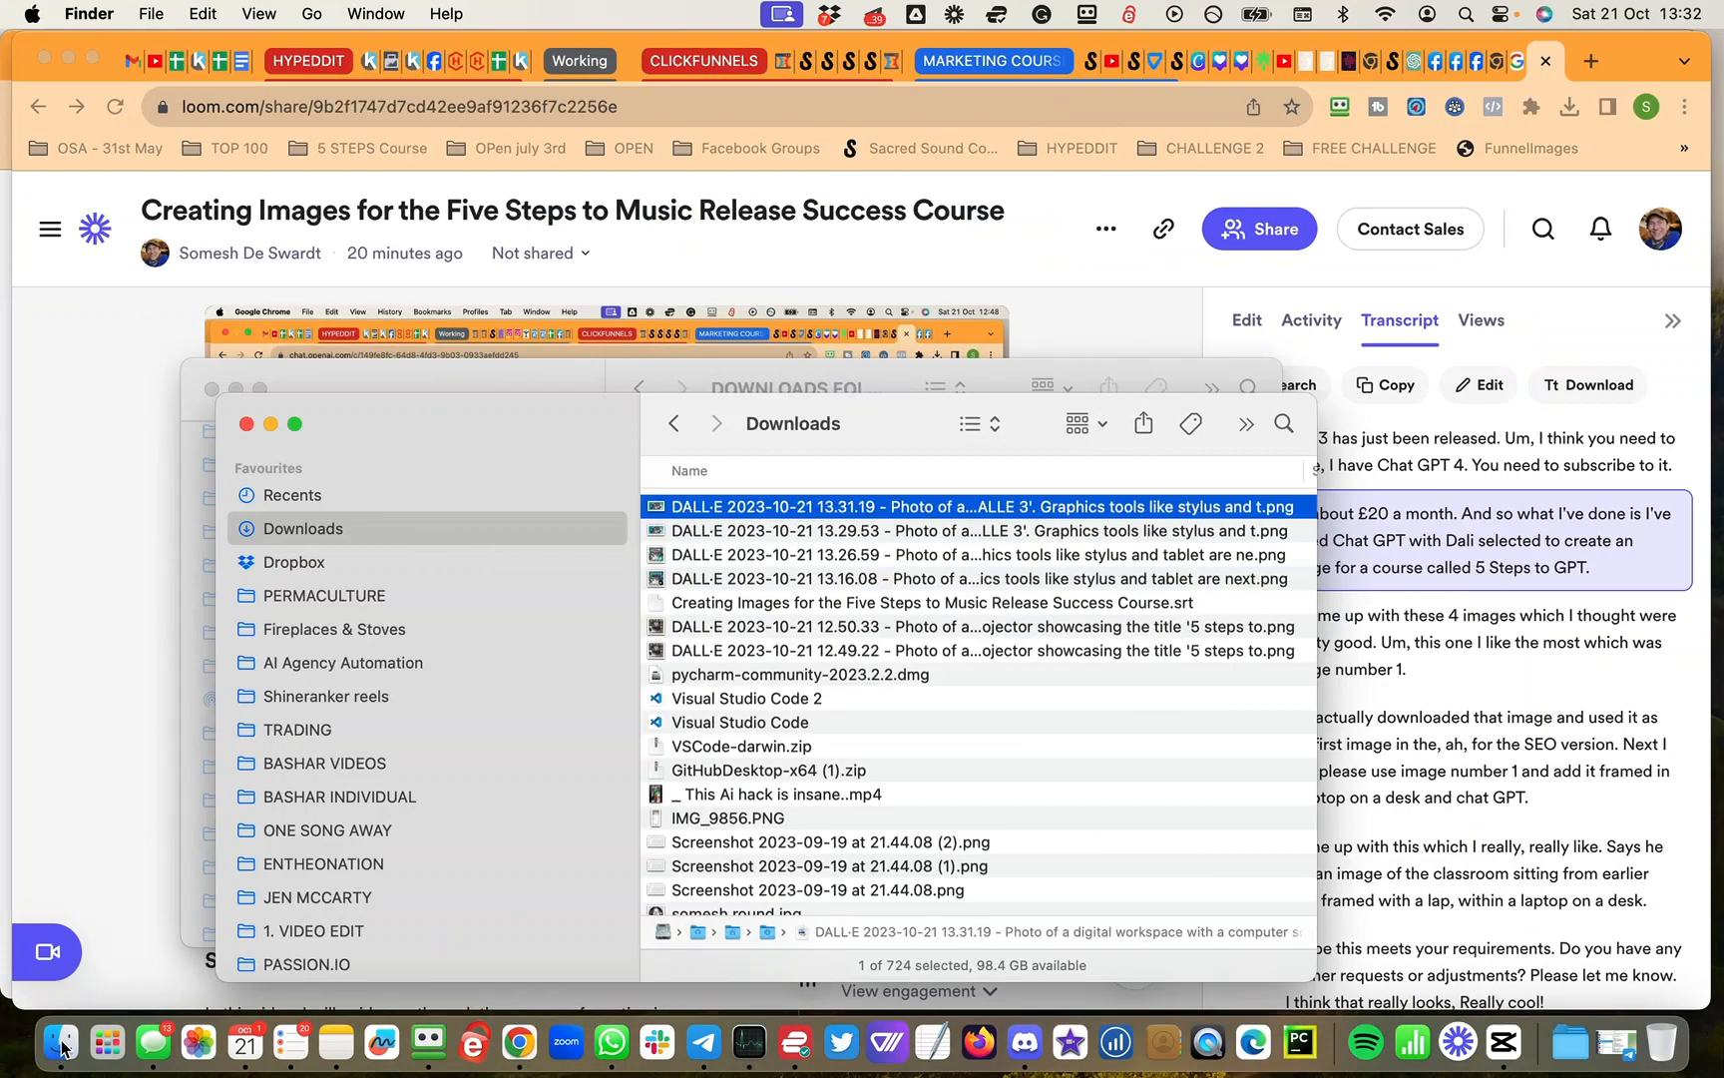
{"action": "right_click", "coordinate": [764, 515]}
{"action": "mouse_move", "coordinate": [790, 555]}
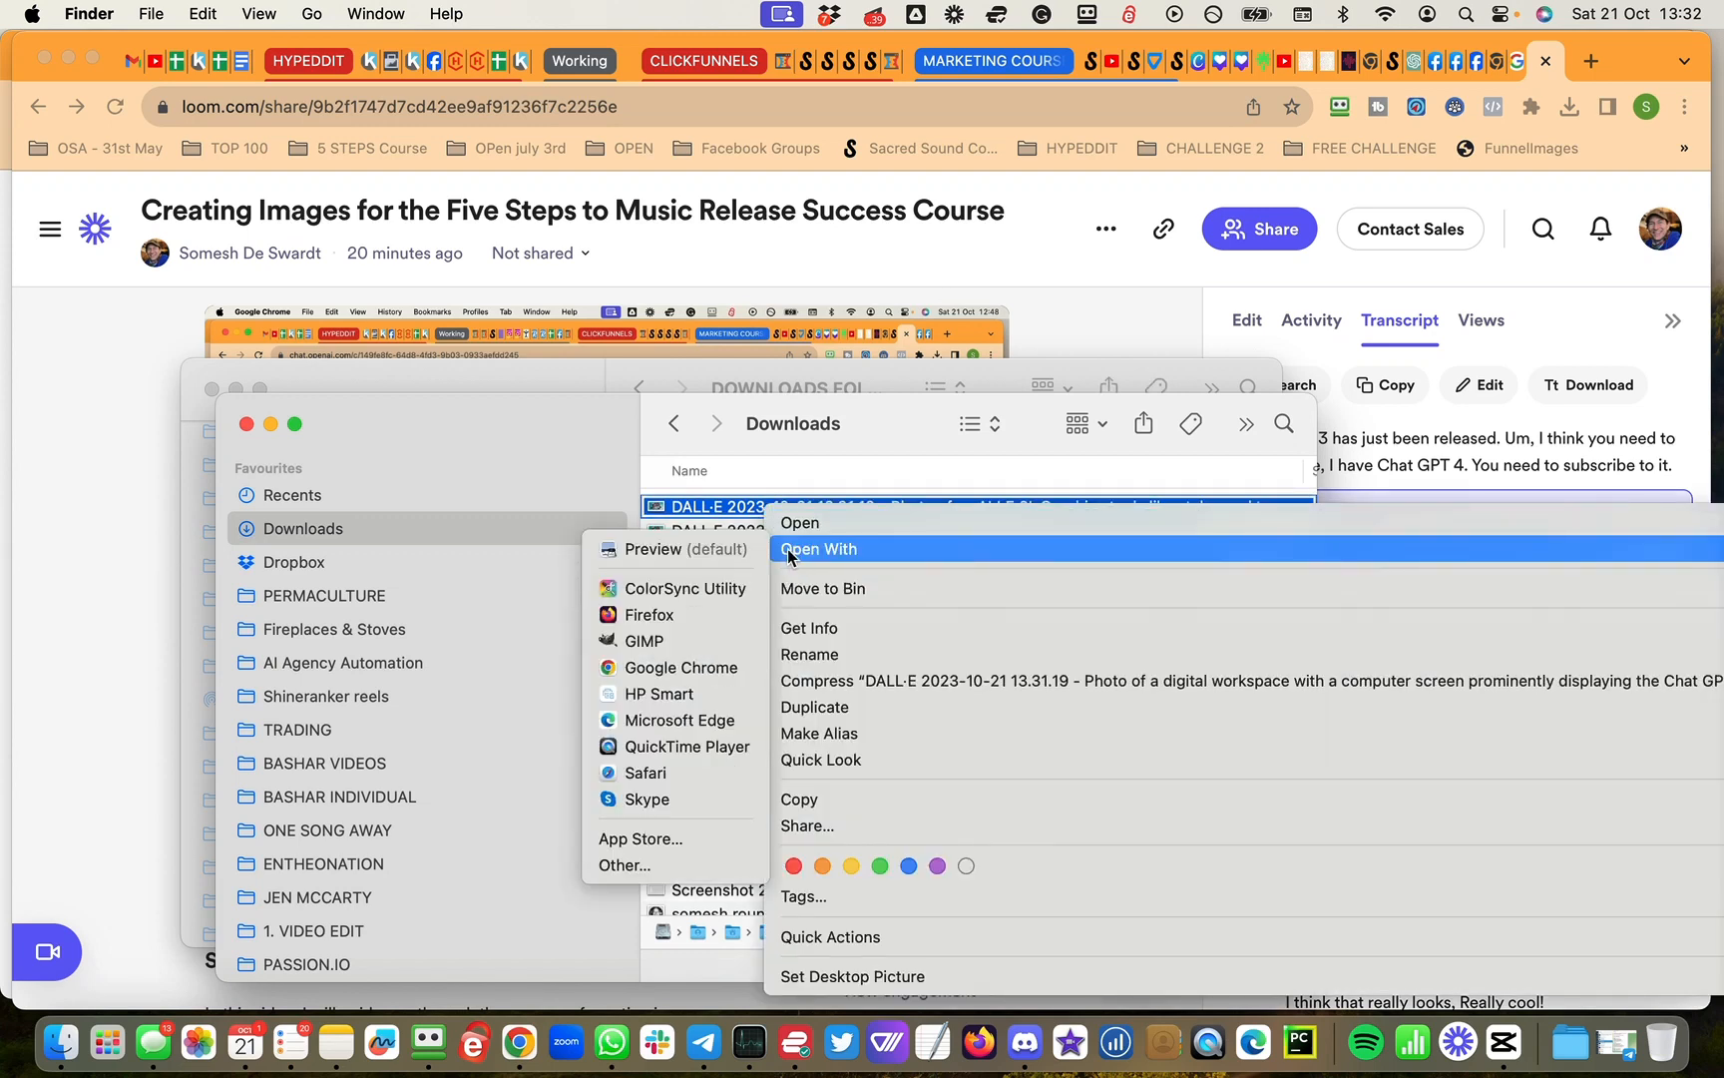
{"action": "left_click", "coordinate": [673, 635]}
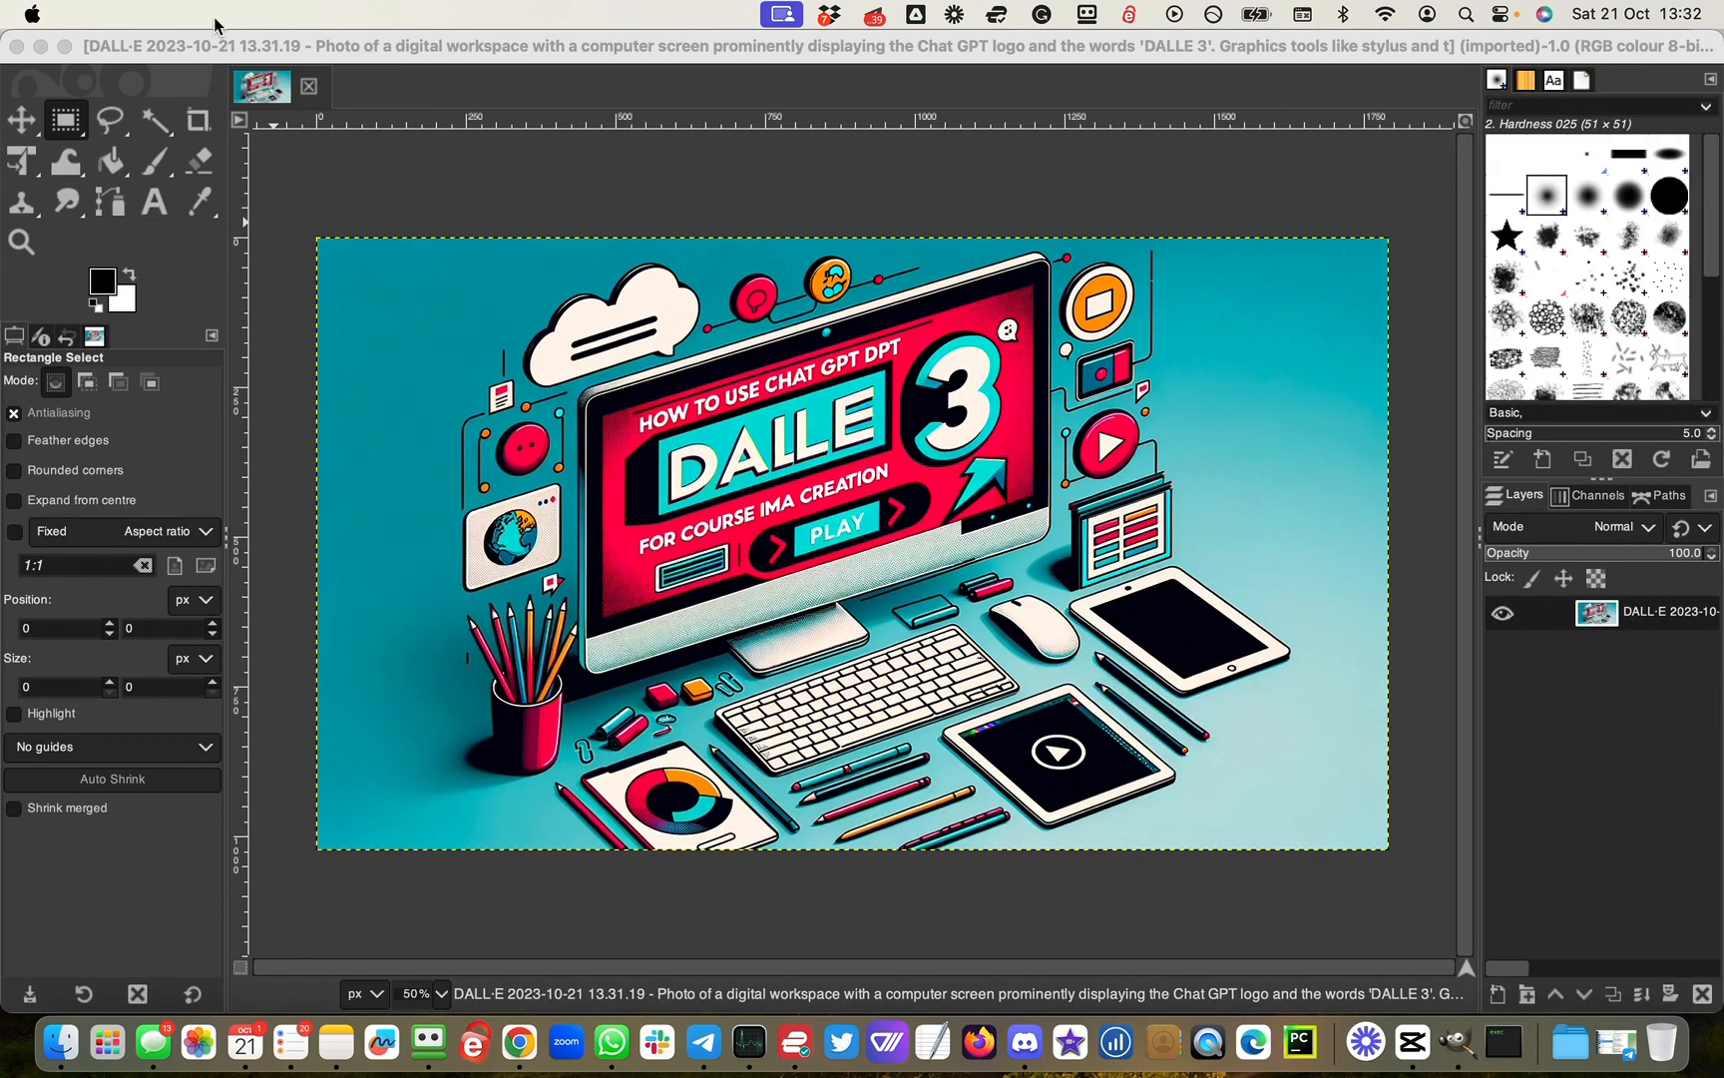
Step: Scale the thumbnail image to a width of 500 px
{"action": "left_click", "coordinate": [196, 15]}
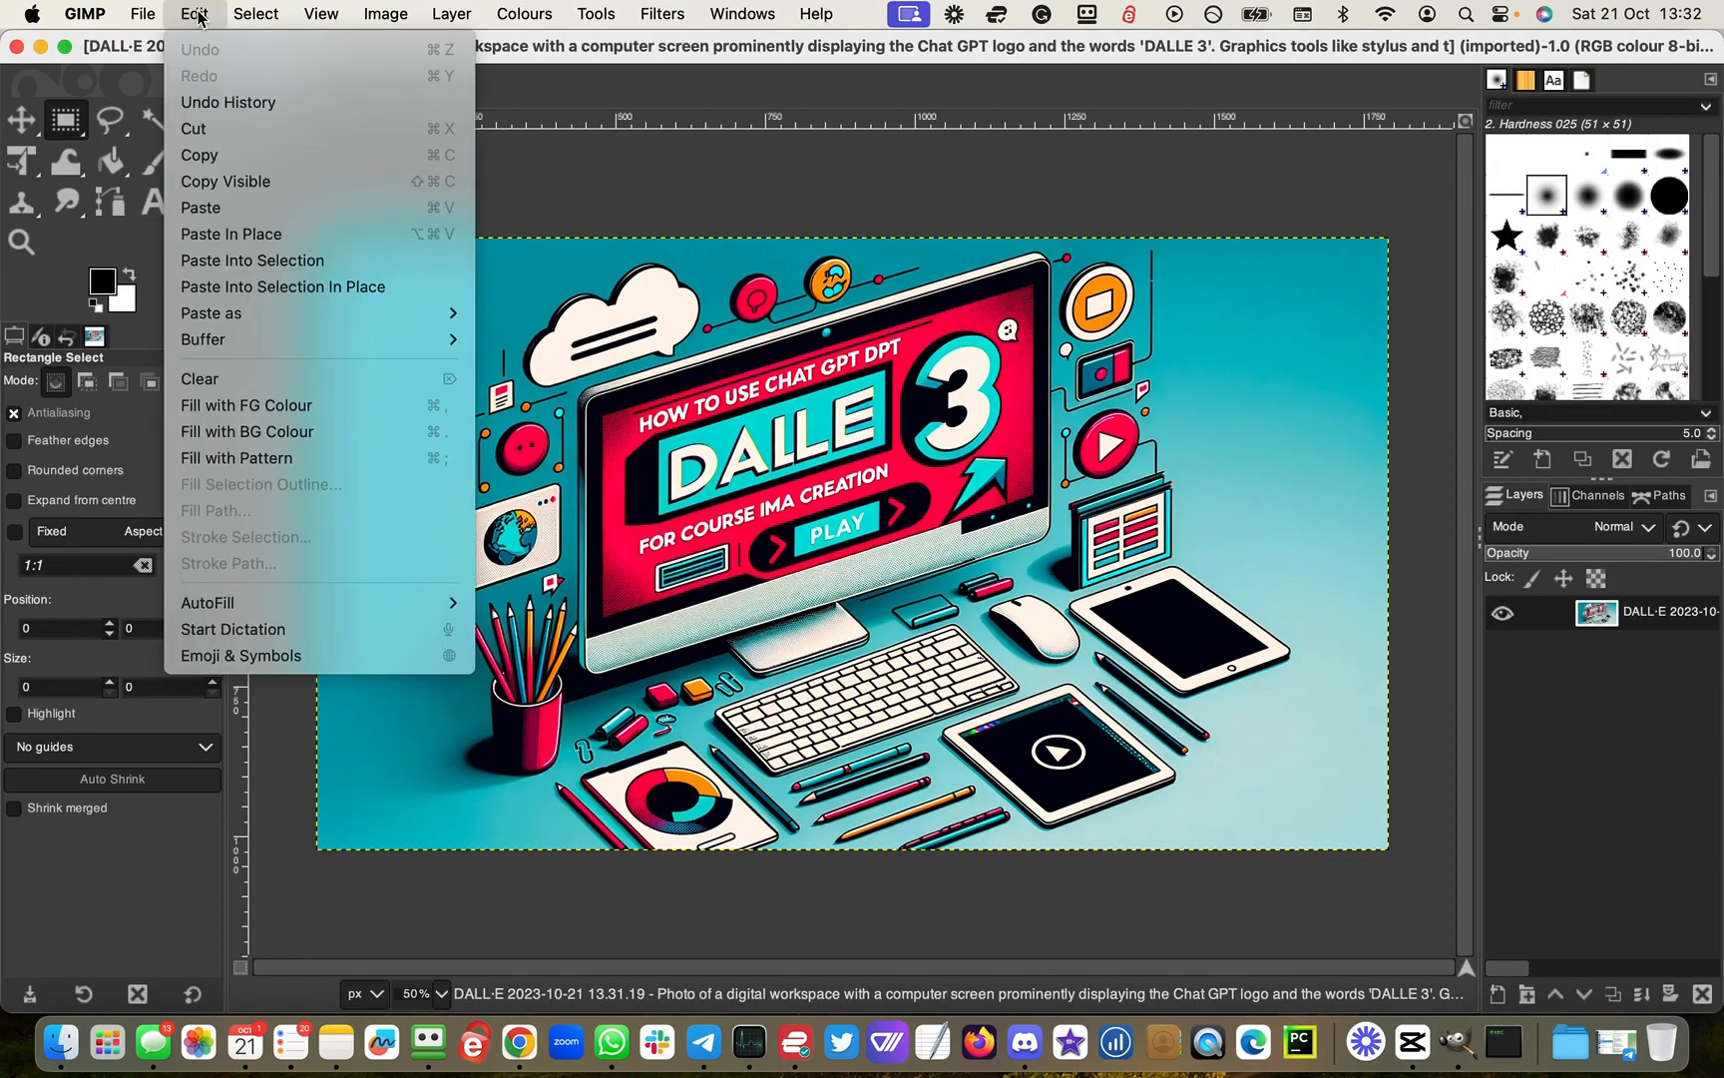
{"action": "left_click", "coordinate": [239, 15]}
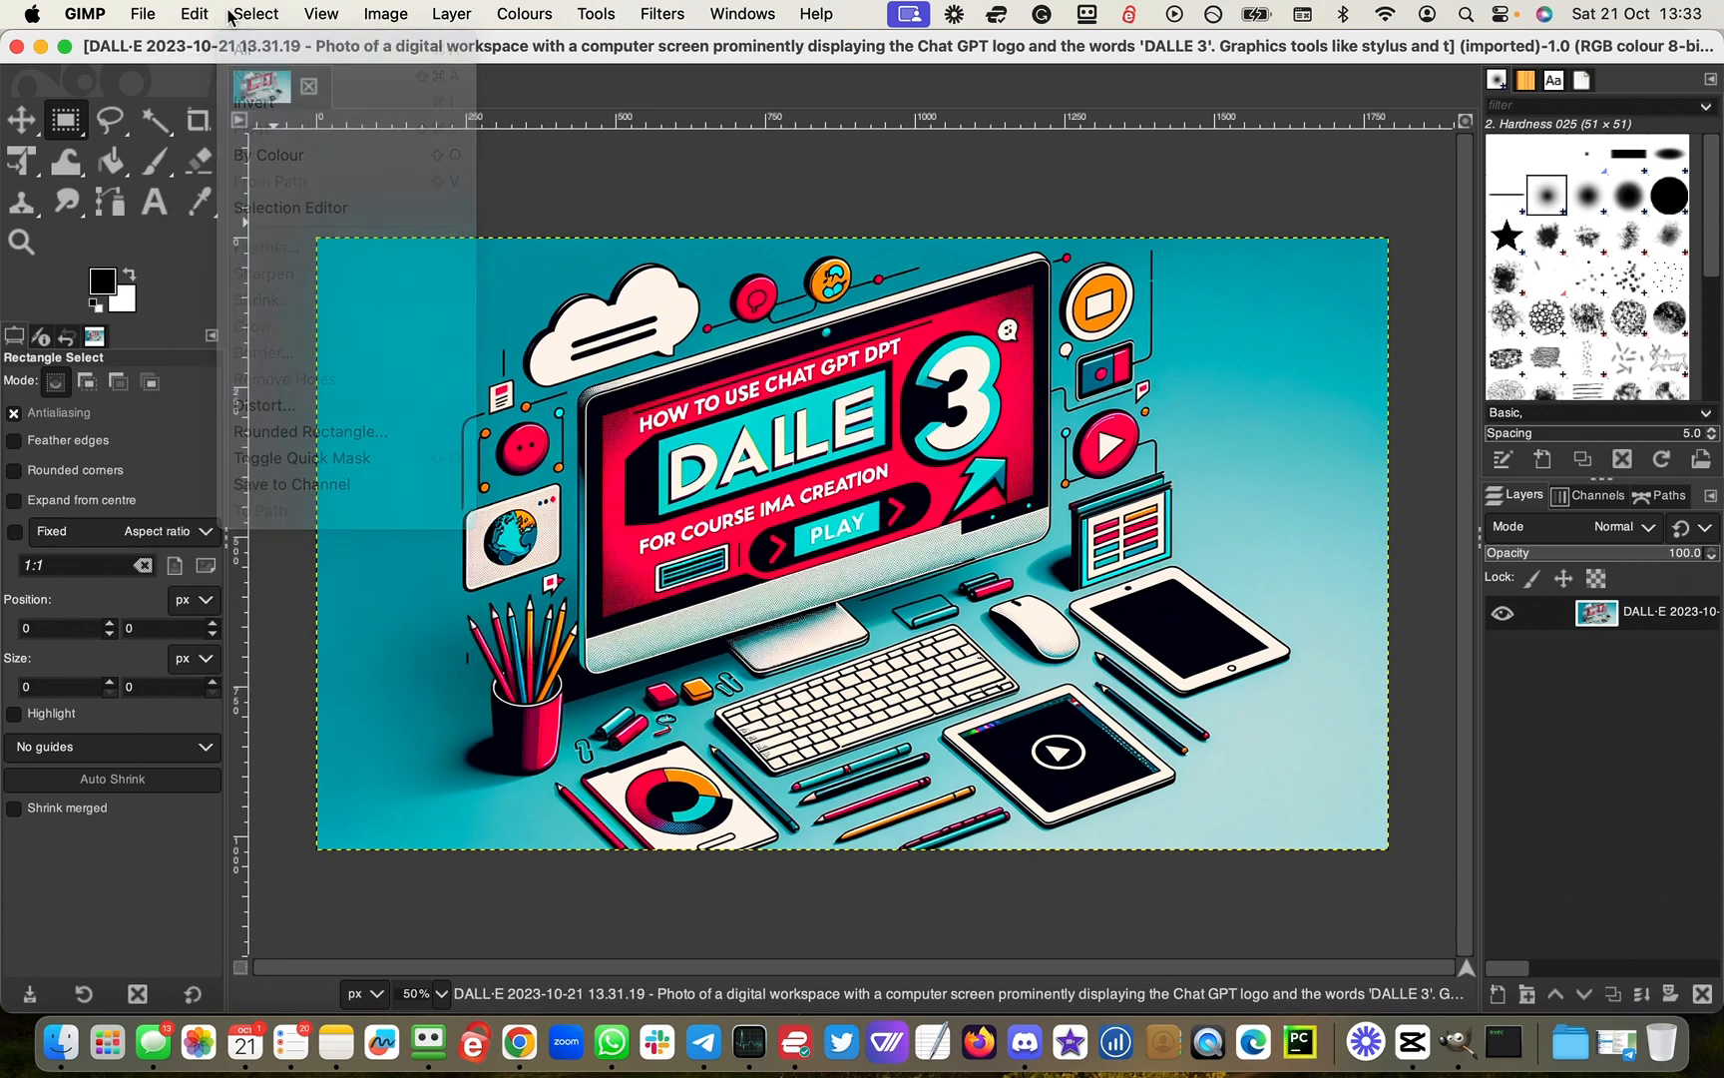
{"action": "left_click", "coordinate": [380, 15]}
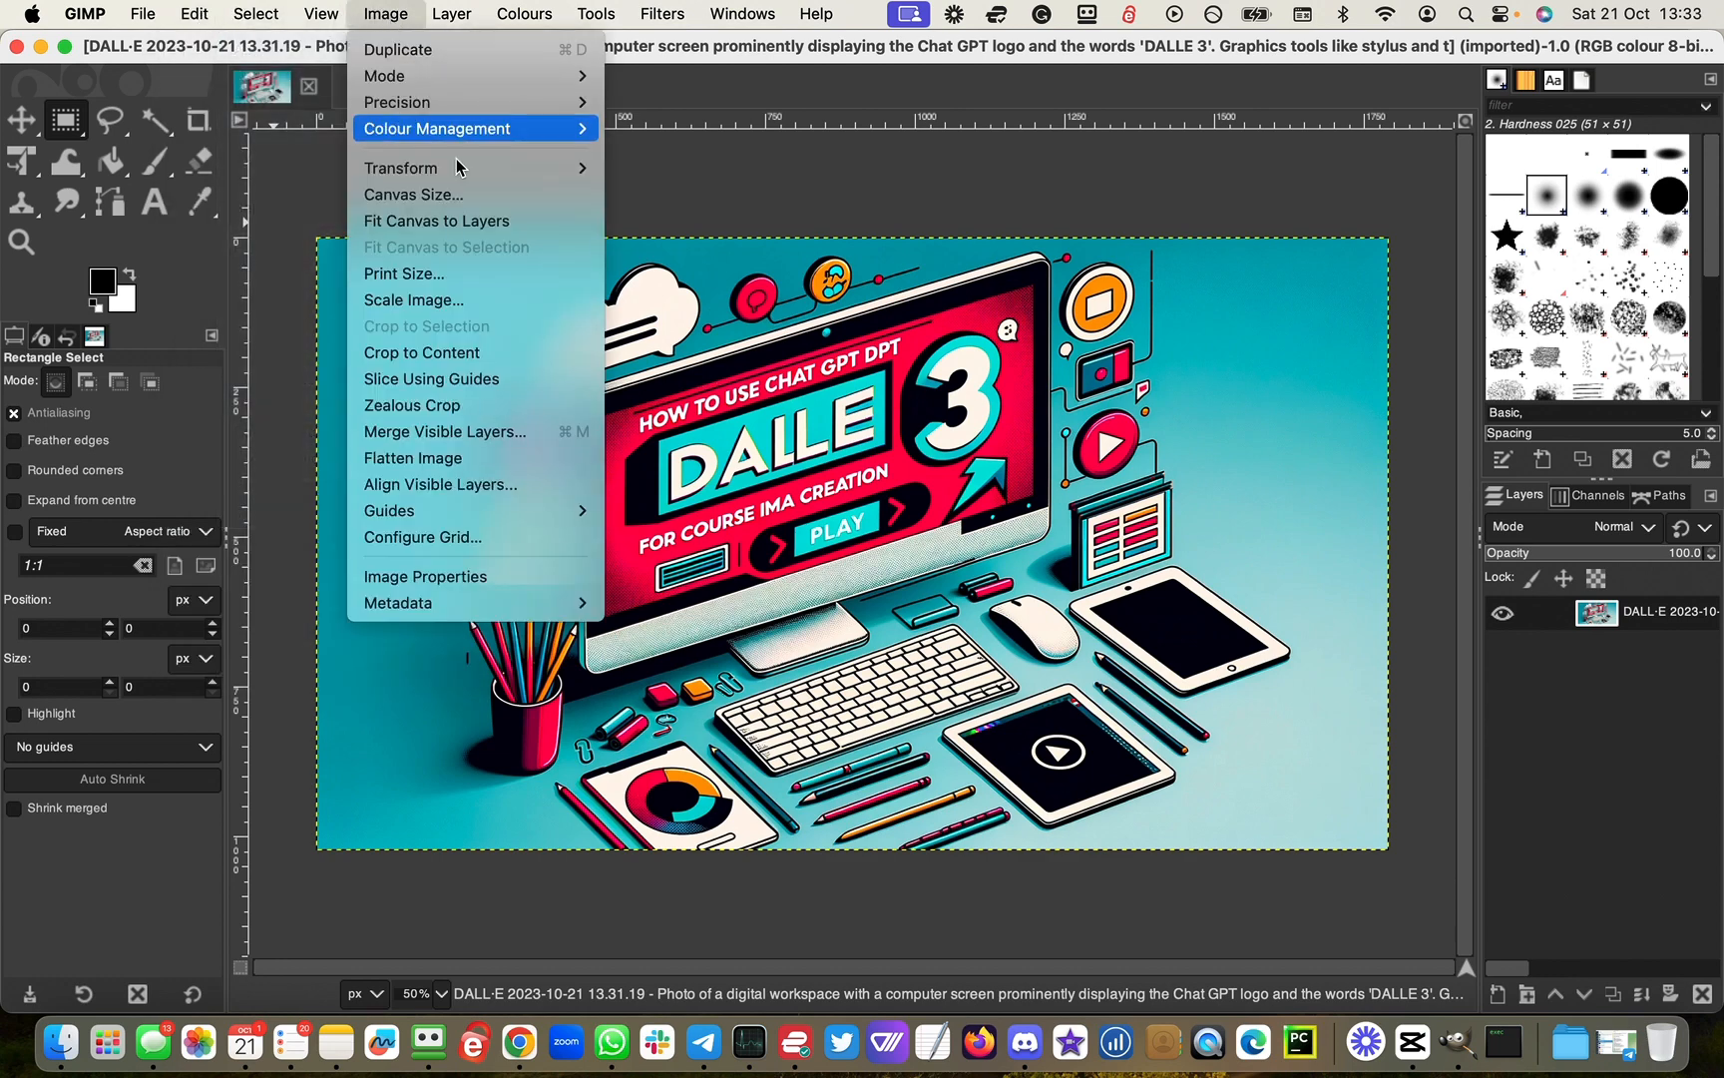
{"action": "left_click", "coordinate": [424, 298]}
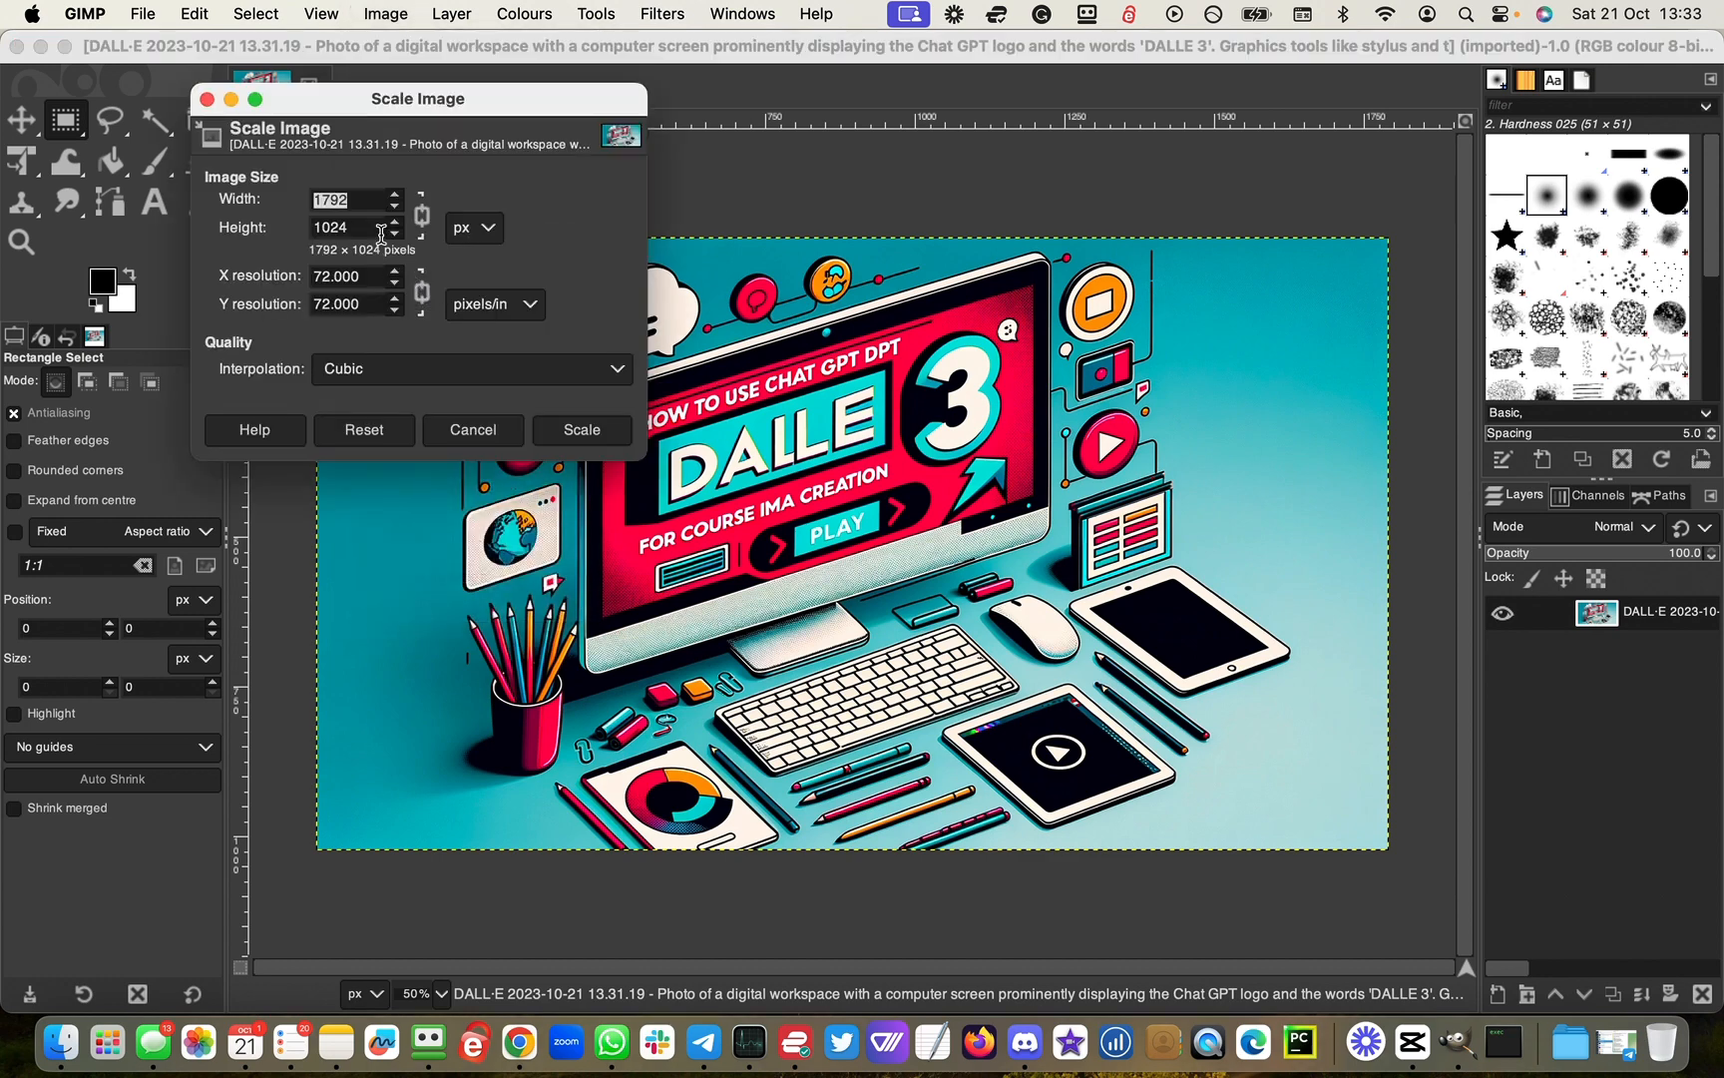
{"action": "type", "text": "500"}
{"action": "left_click", "coordinate": [579, 429]}
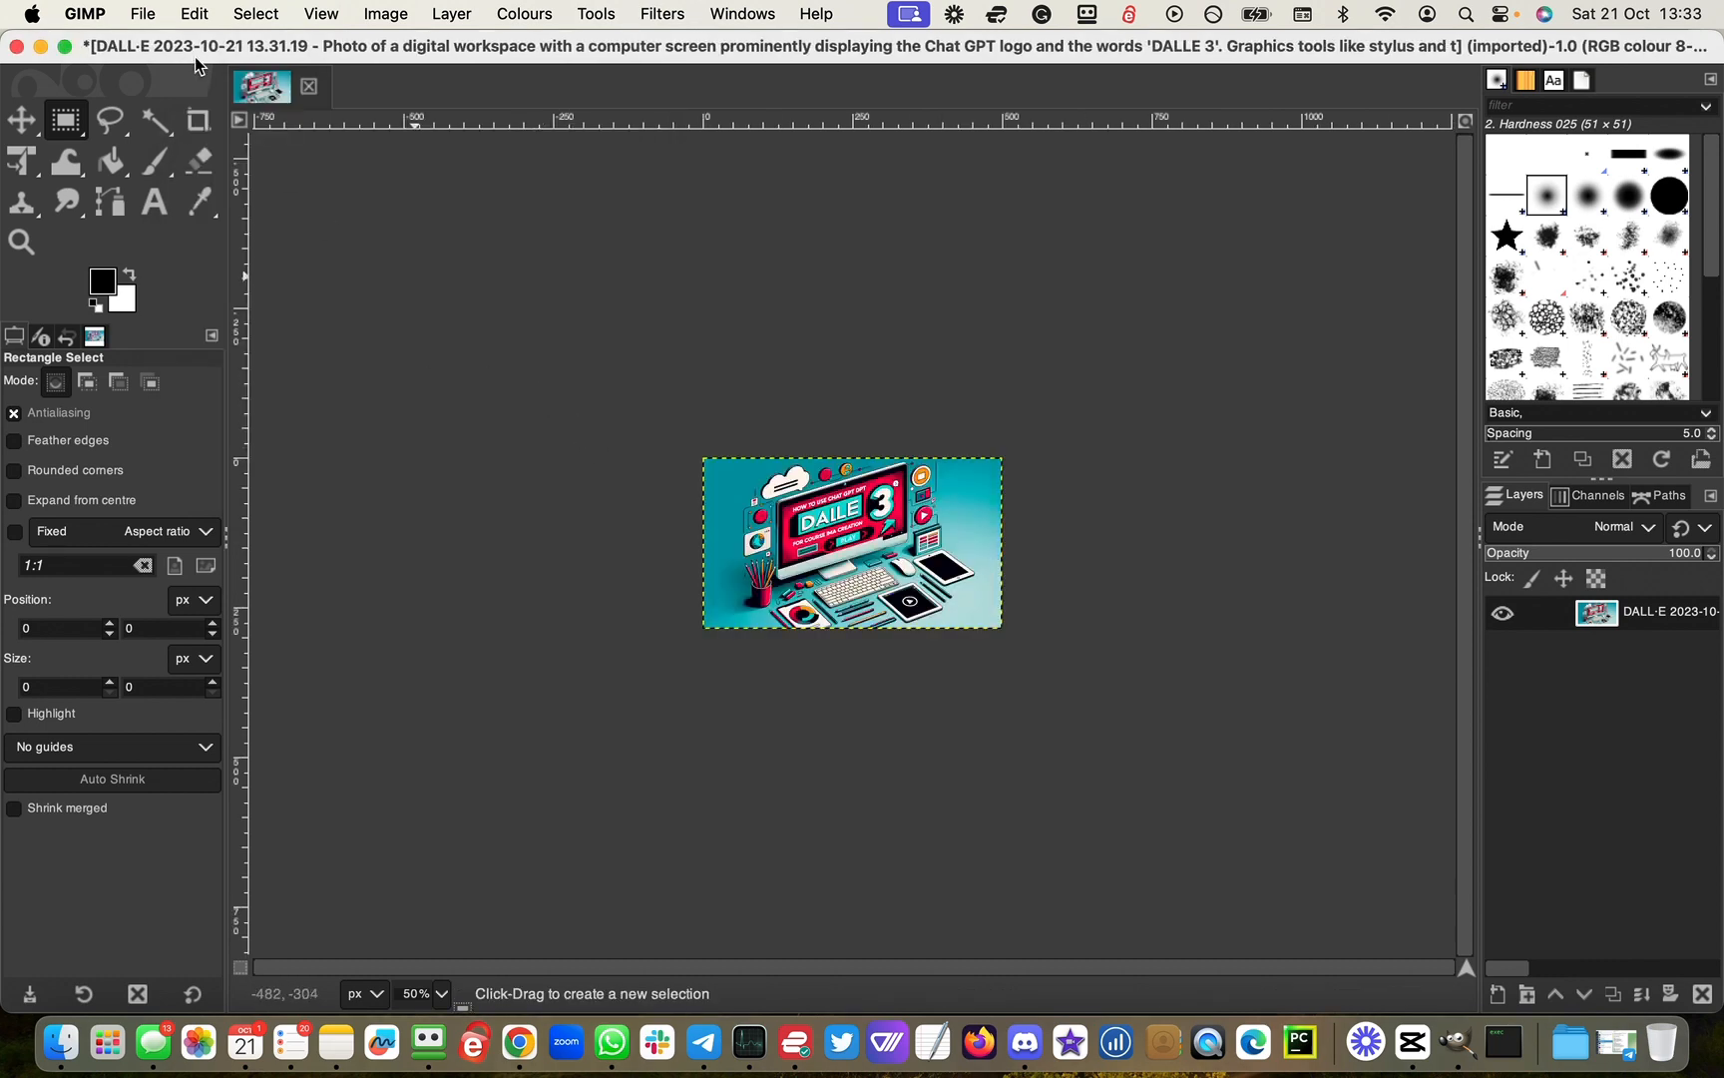
Step: Save the scaled image as an XCF file in the Downloads folder, keeping the suggested name
{"action": "left_click", "coordinate": [147, 16]}
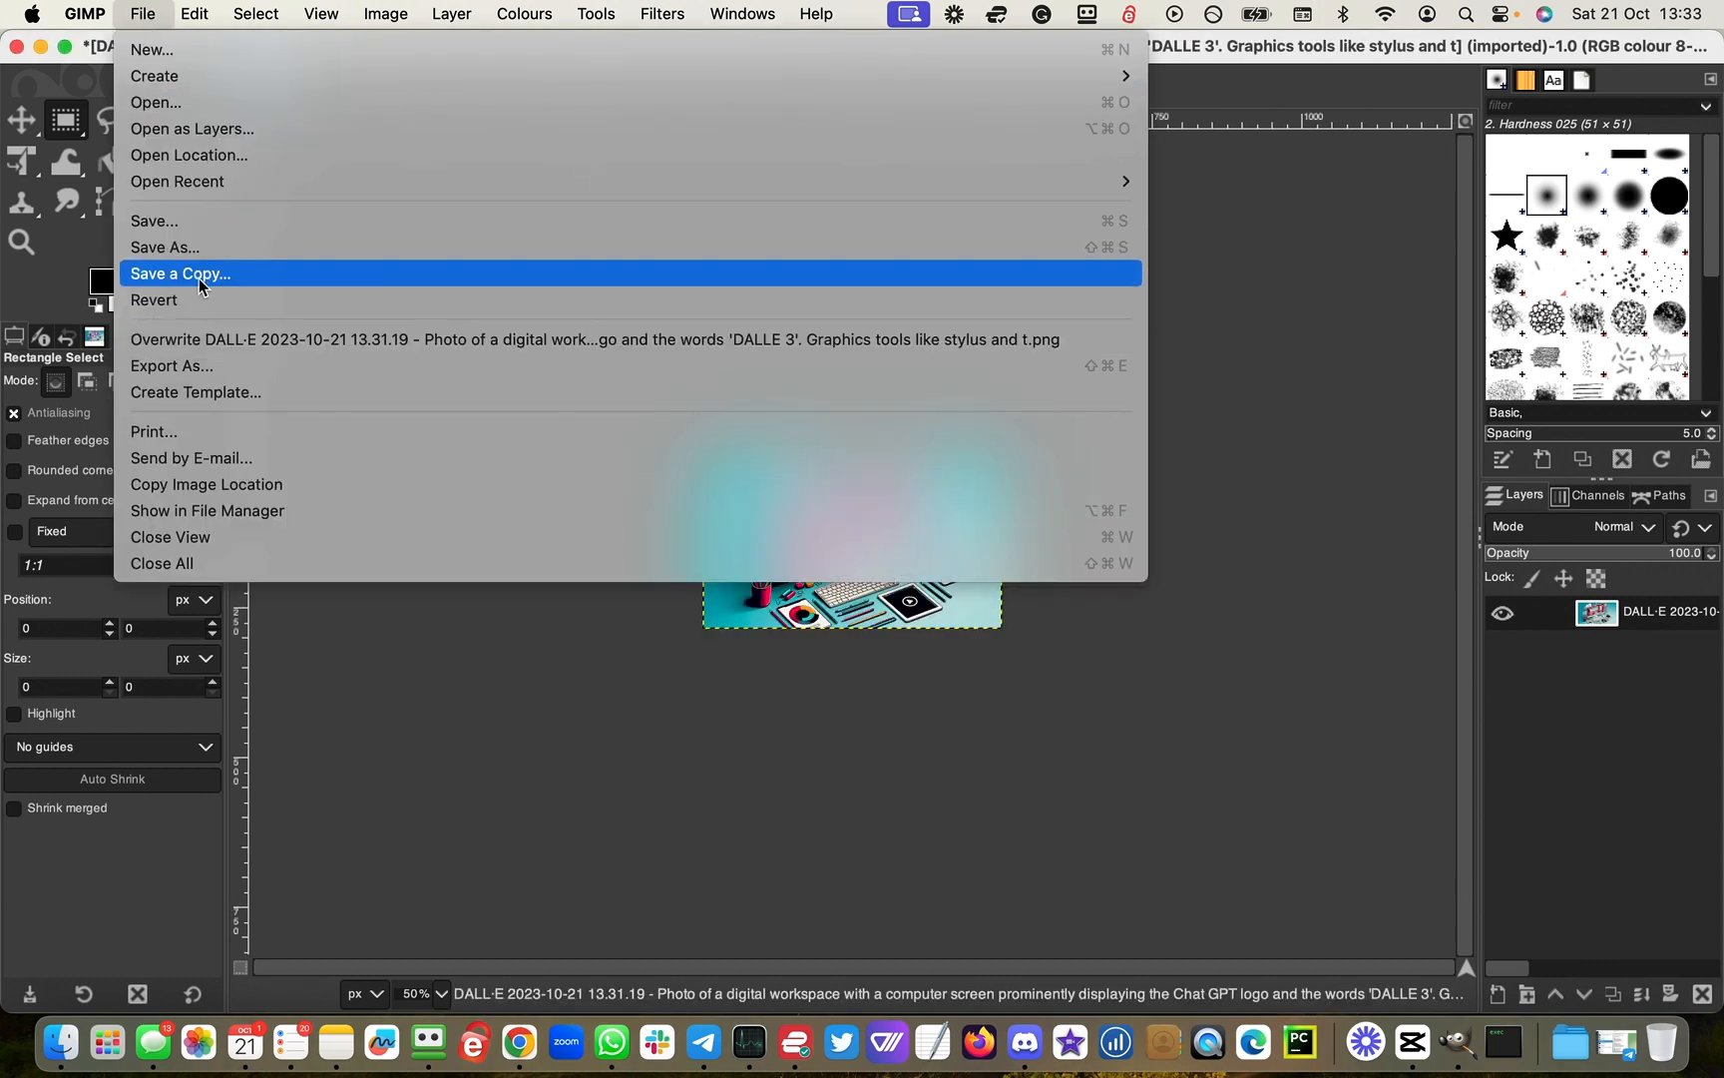
{"action": "left_click", "coordinate": [186, 256]}
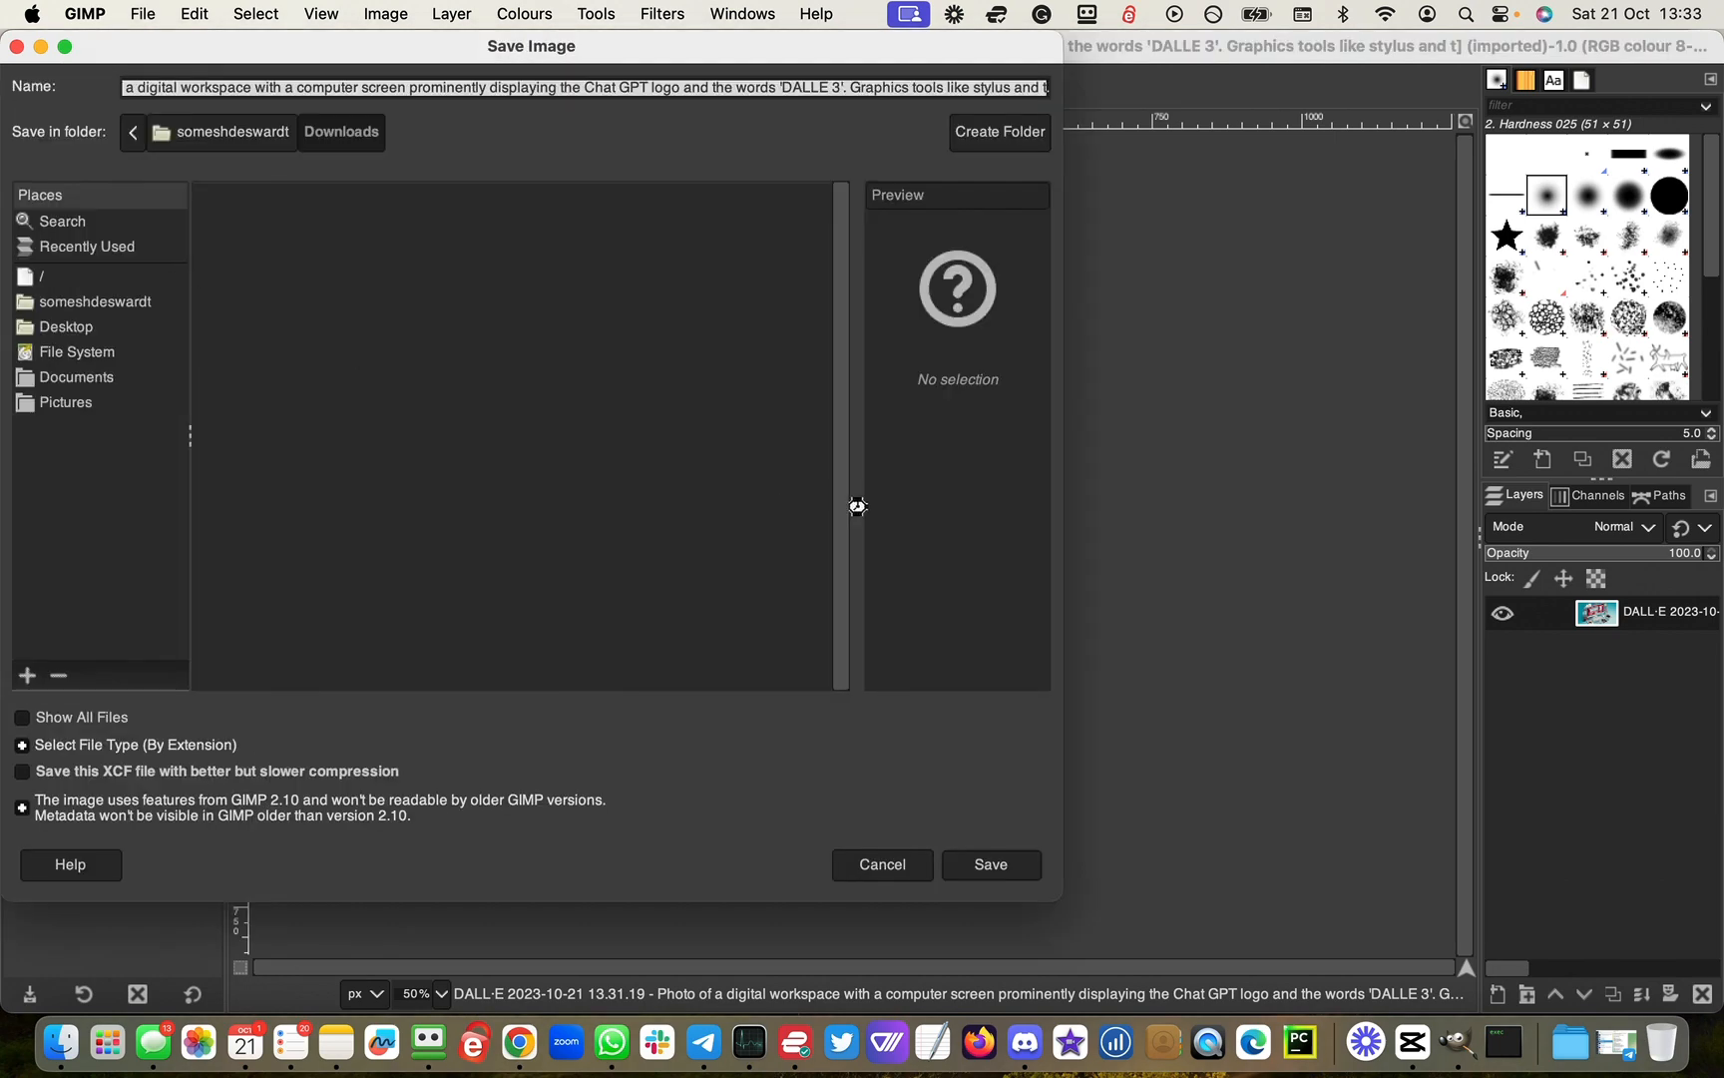
{"action": "left_click", "coordinate": [953, 377]}
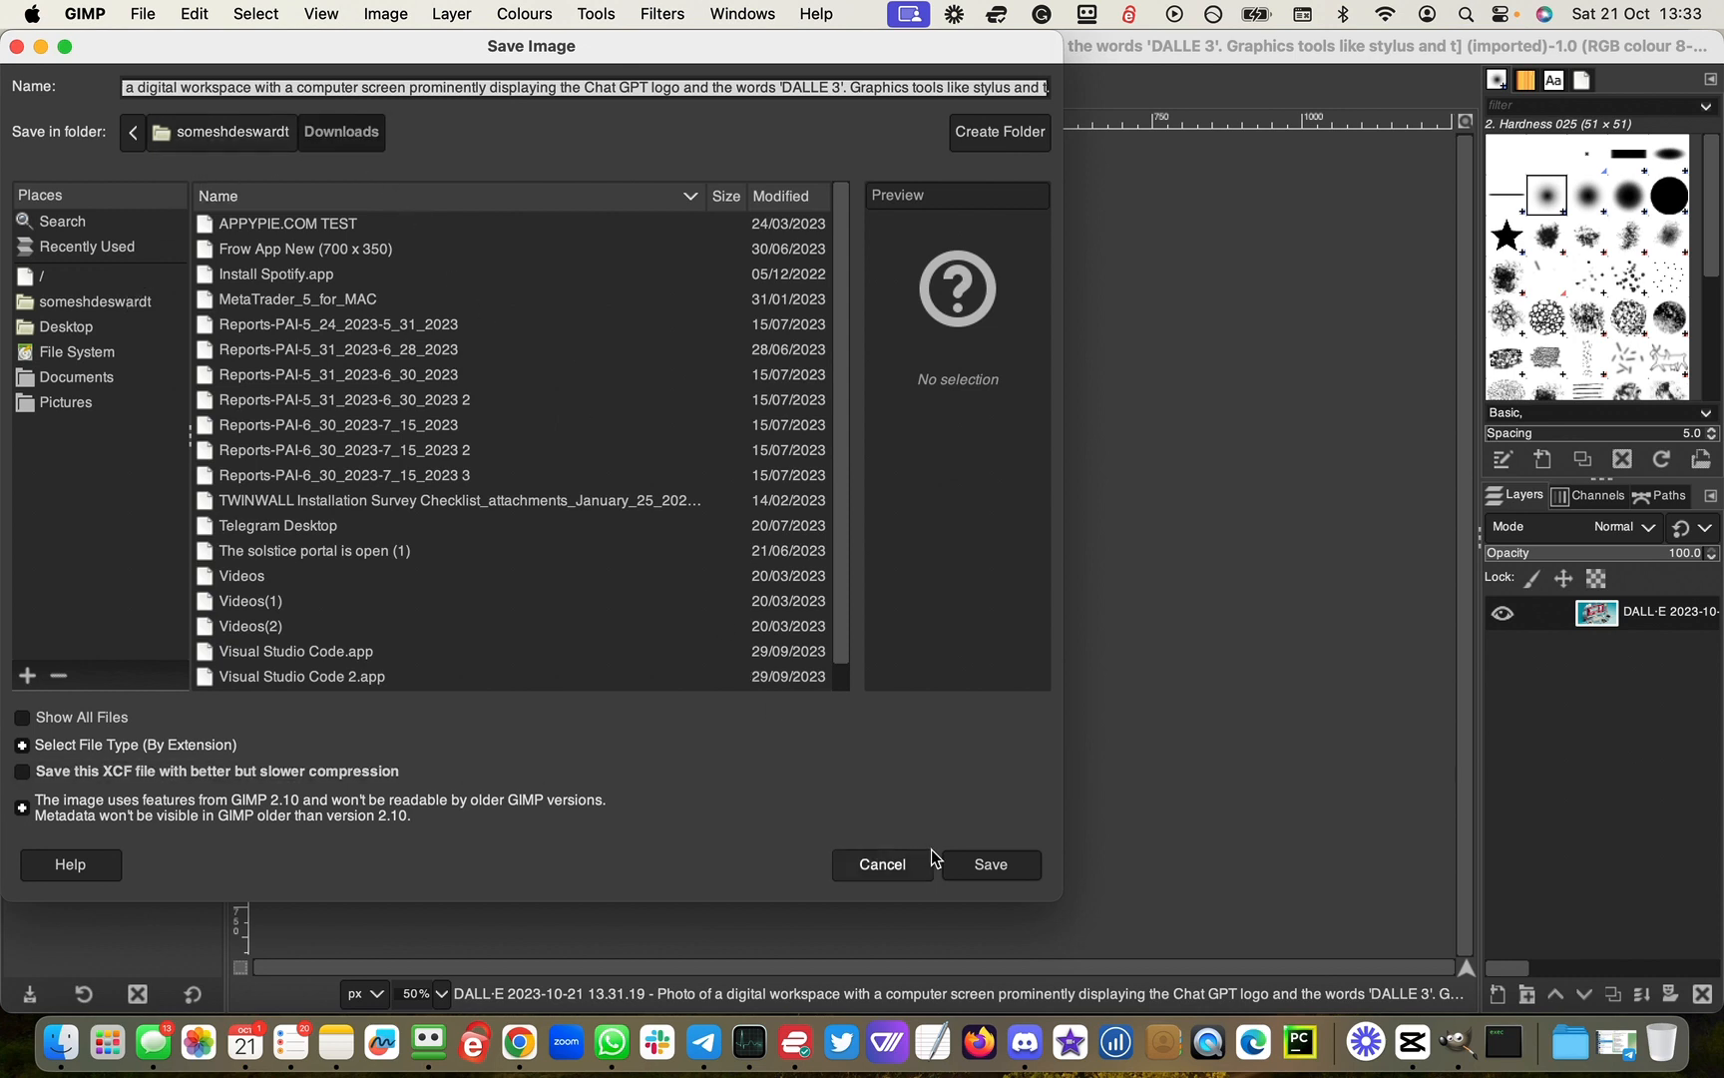
{"action": "left_click", "coordinate": [990, 868]}
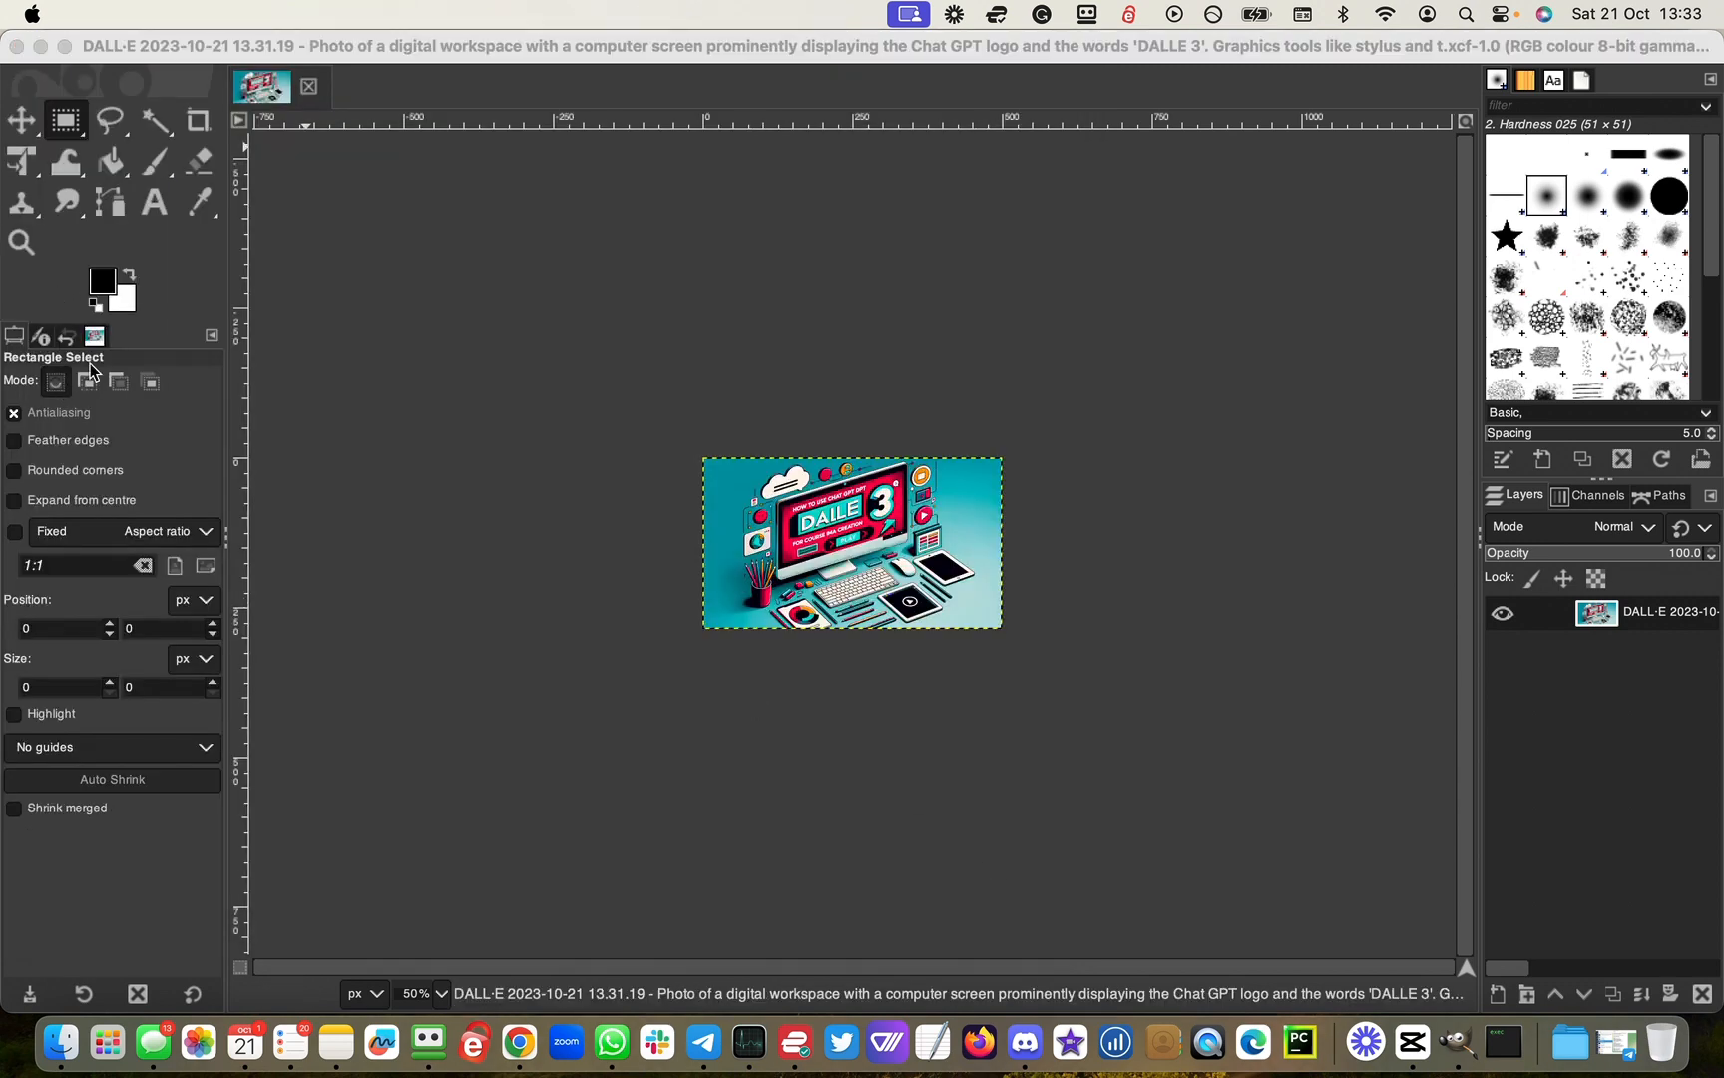
Step: Export the scaled image as a PNG to Downloads, replacing the existing DALL·E 2023-10-21 13.31.19 file
{"action": "left_click", "coordinate": [153, 19]}
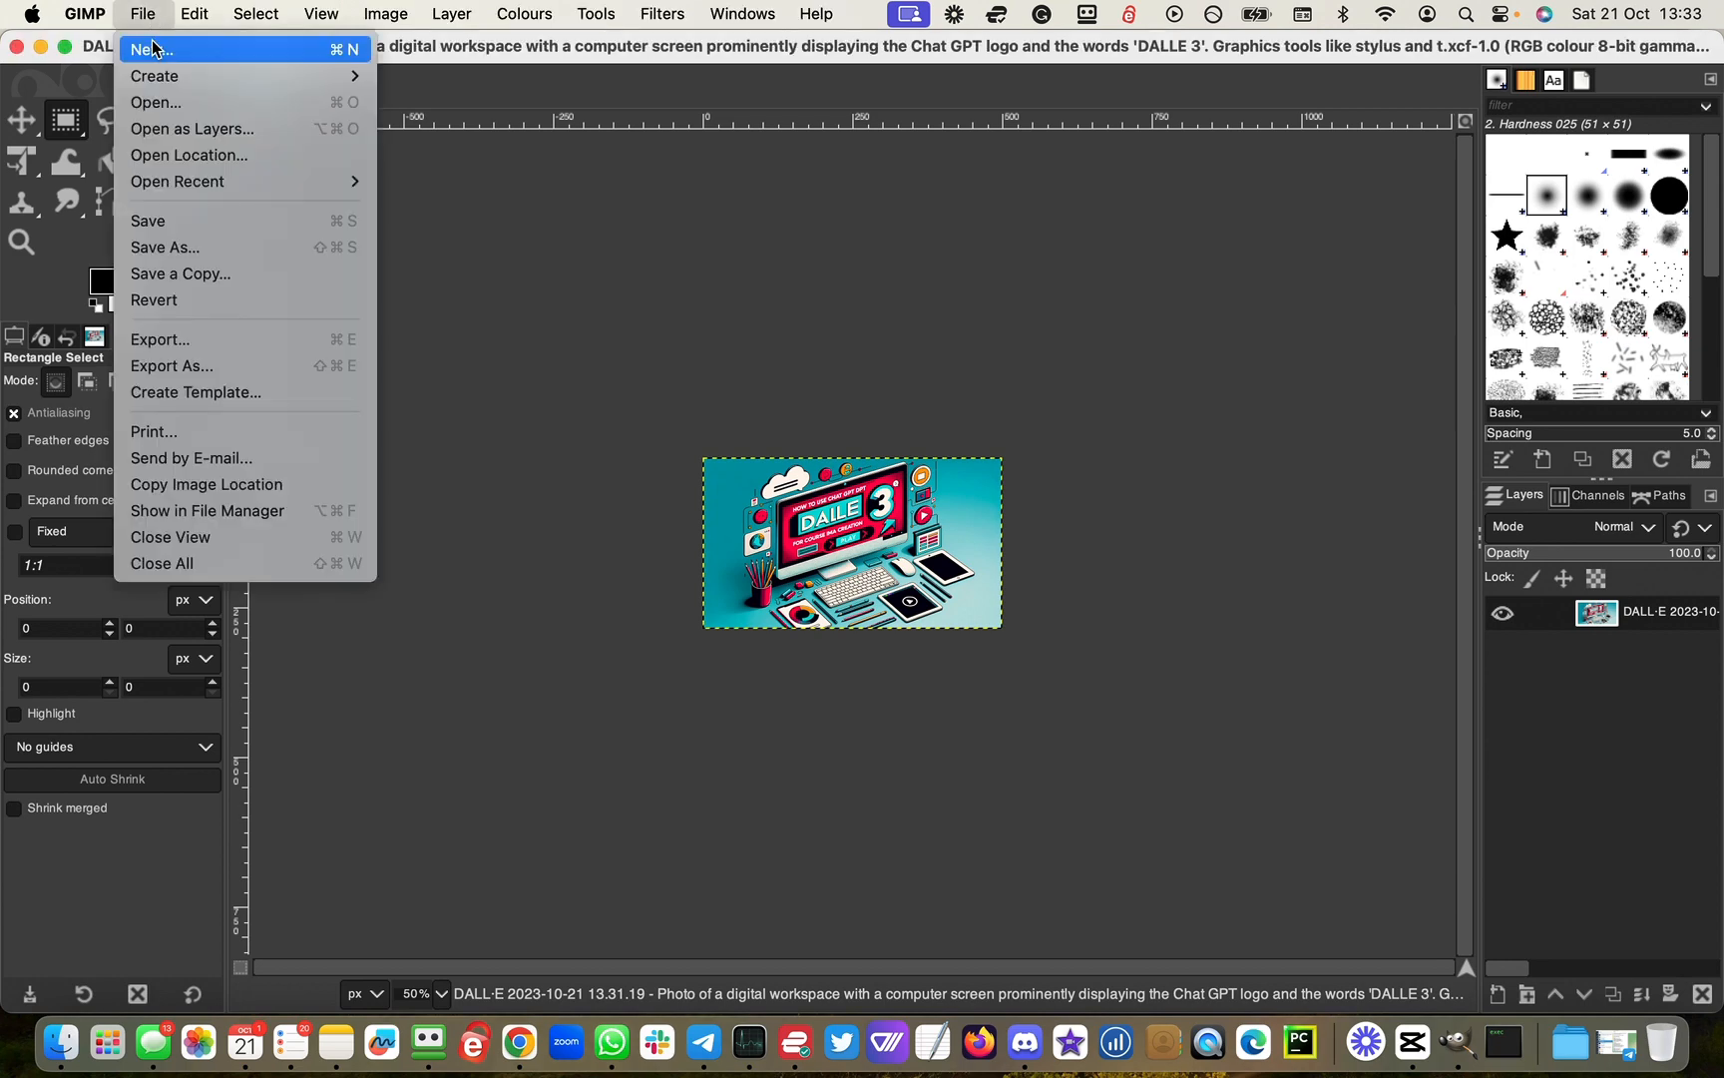
{"action": "left_click", "coordinate": [171, 377]}
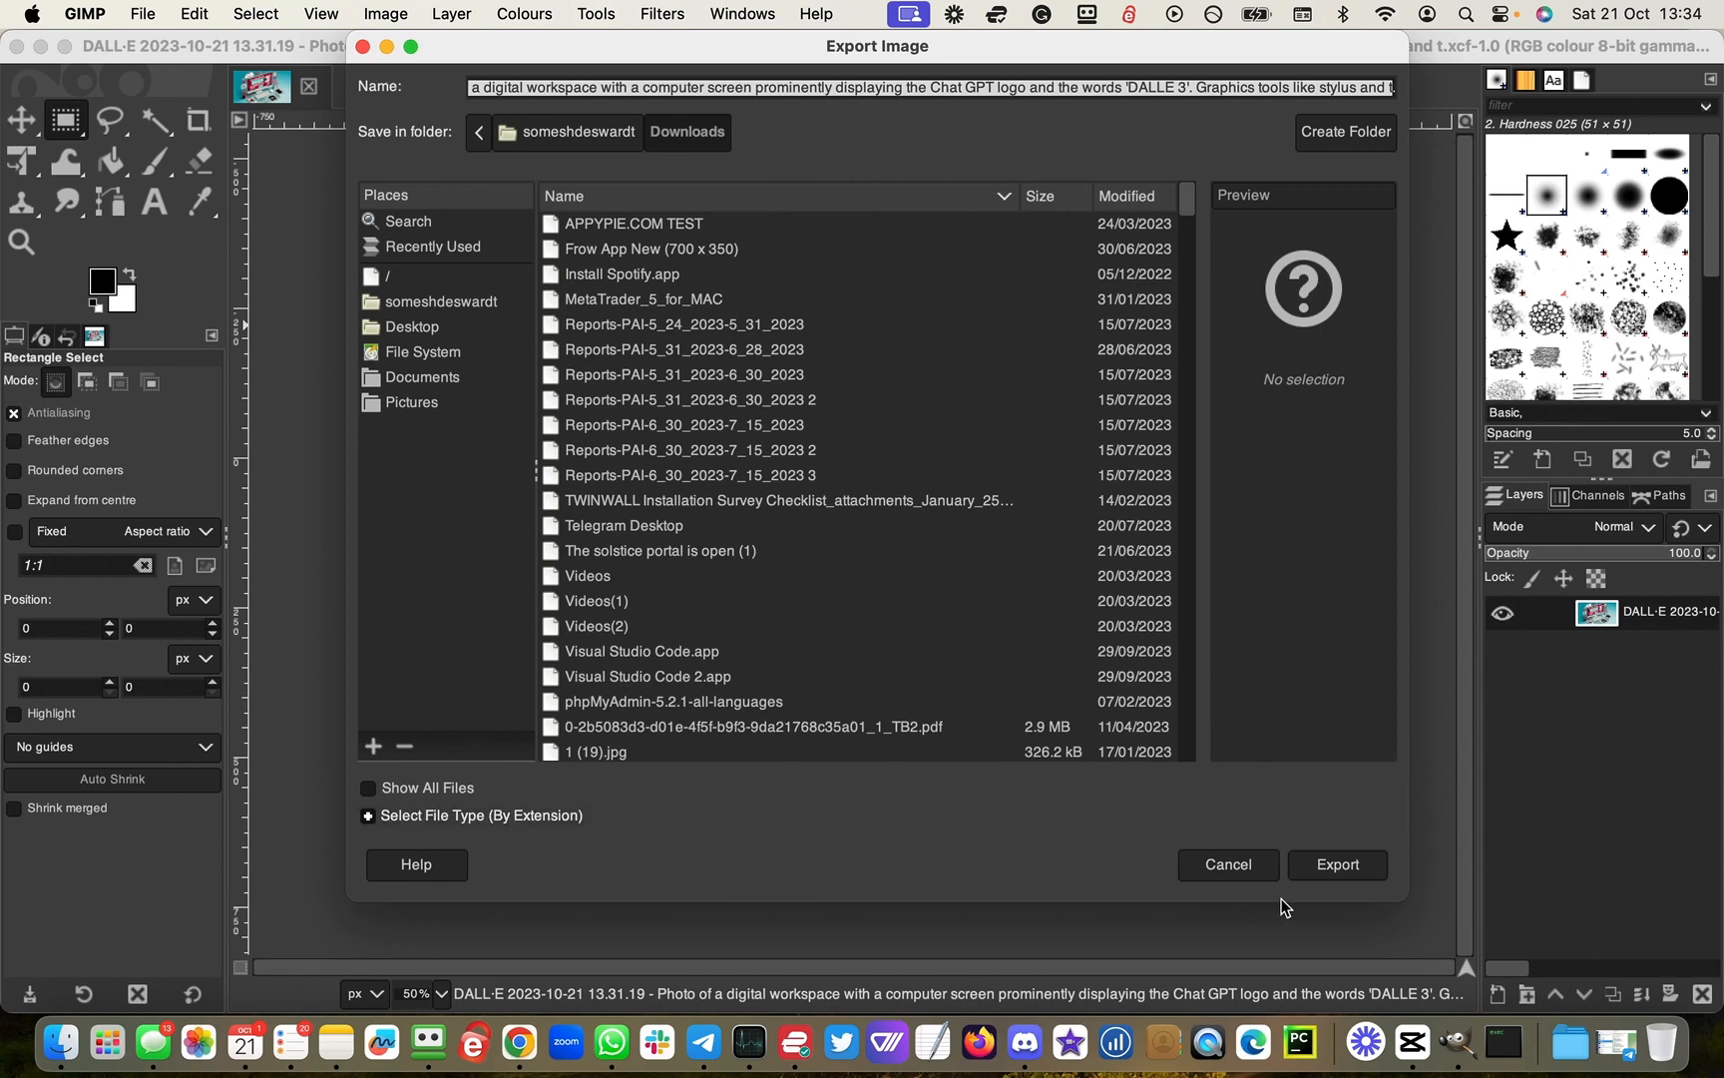
{"action": "left_click", "coordinate": [1338, 868]}
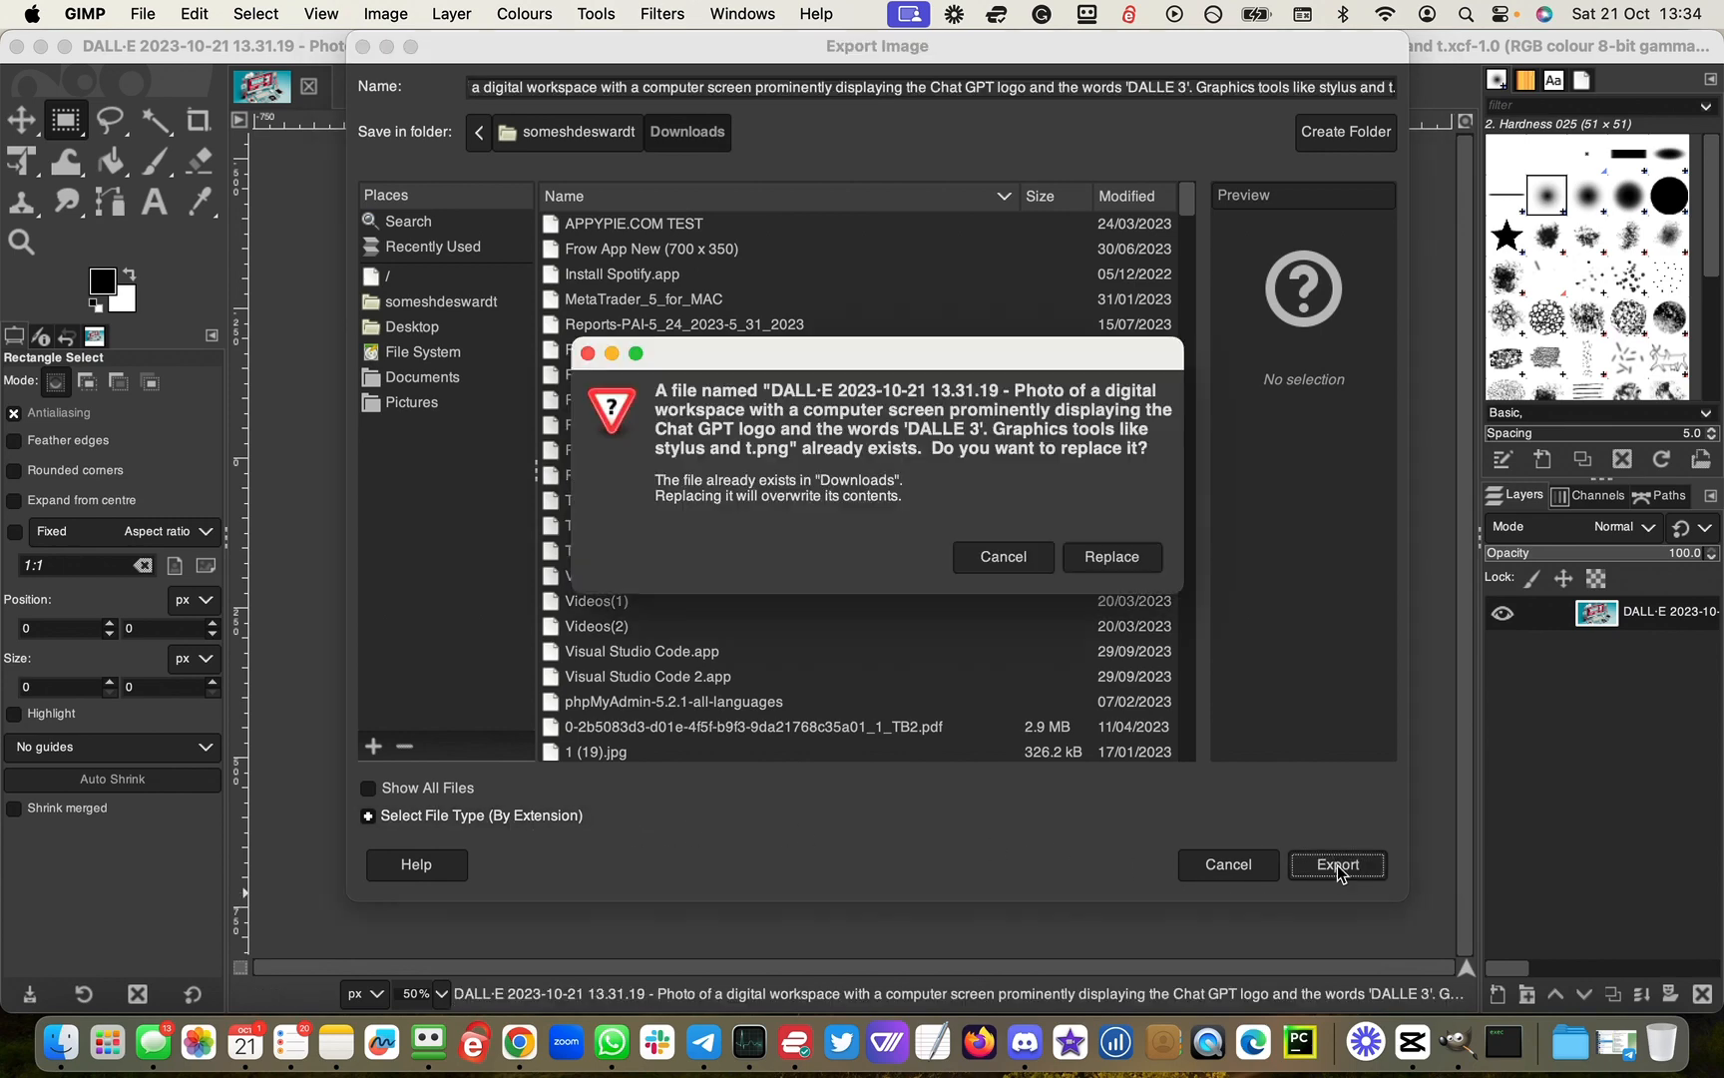
{"action": "left_click", "coordinate": [1127, 565]}
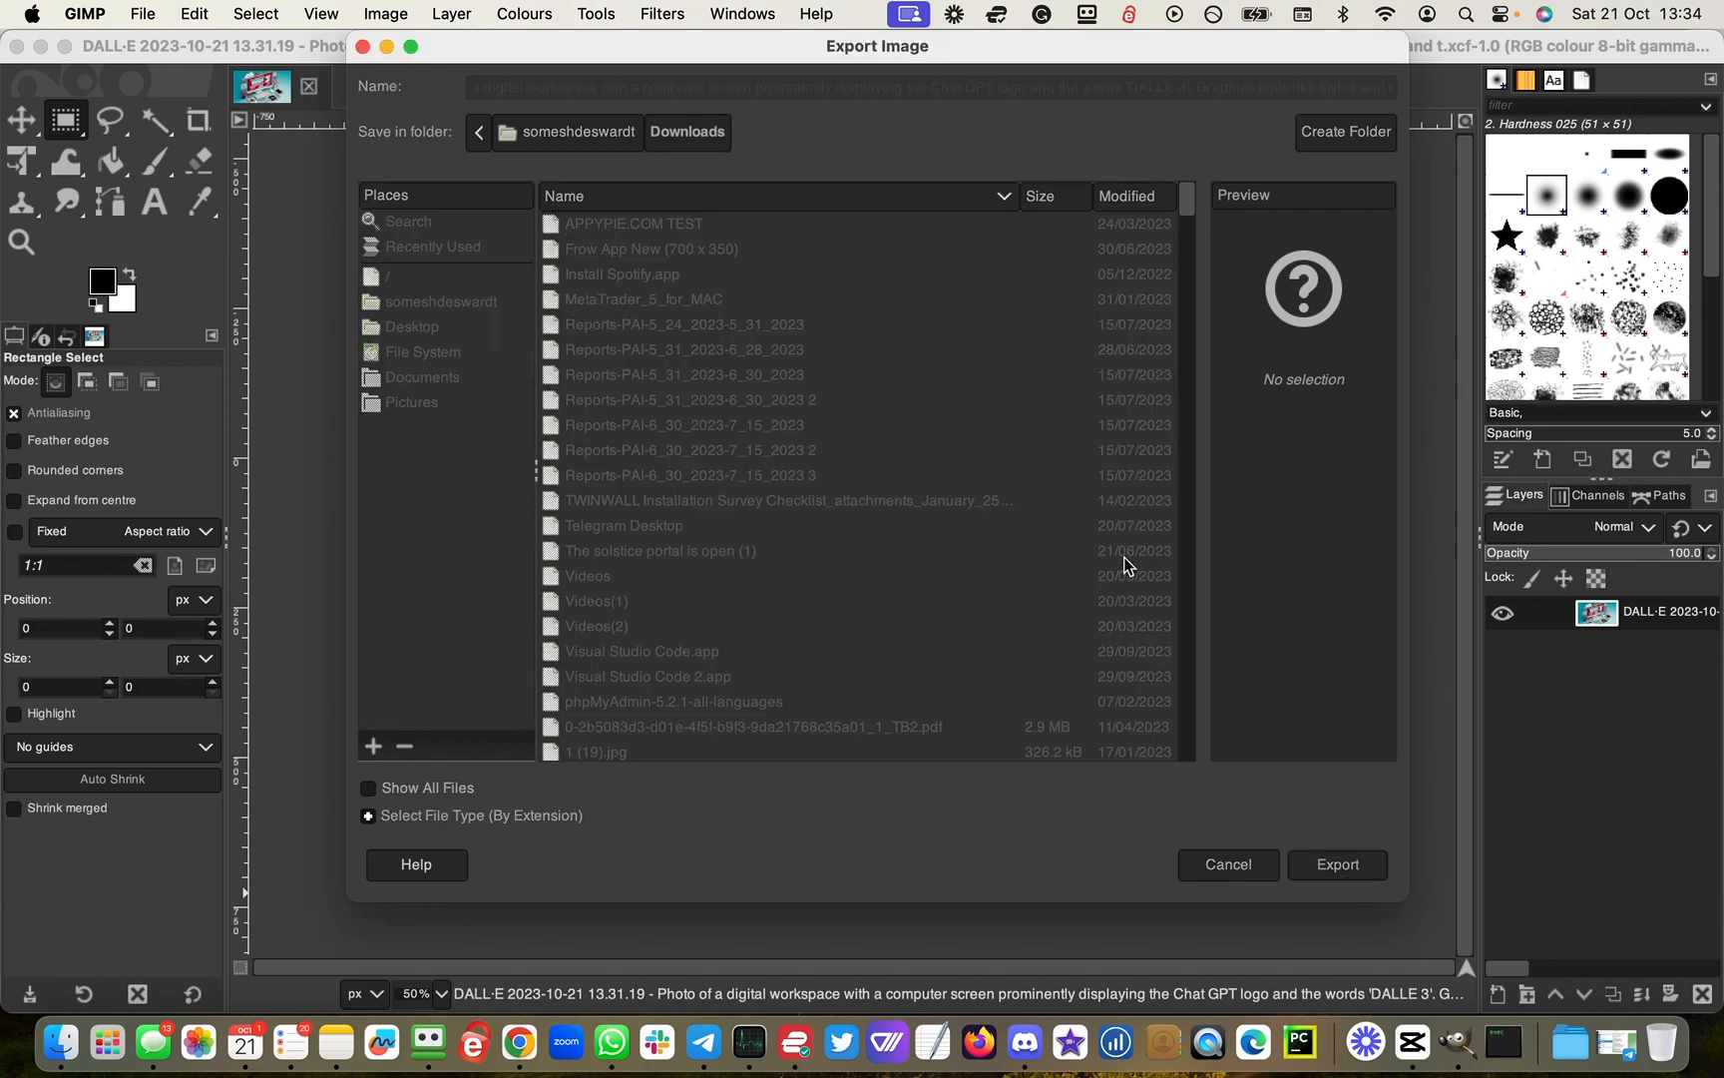
{"action": "left_click", "coordinate": [971, 788]}
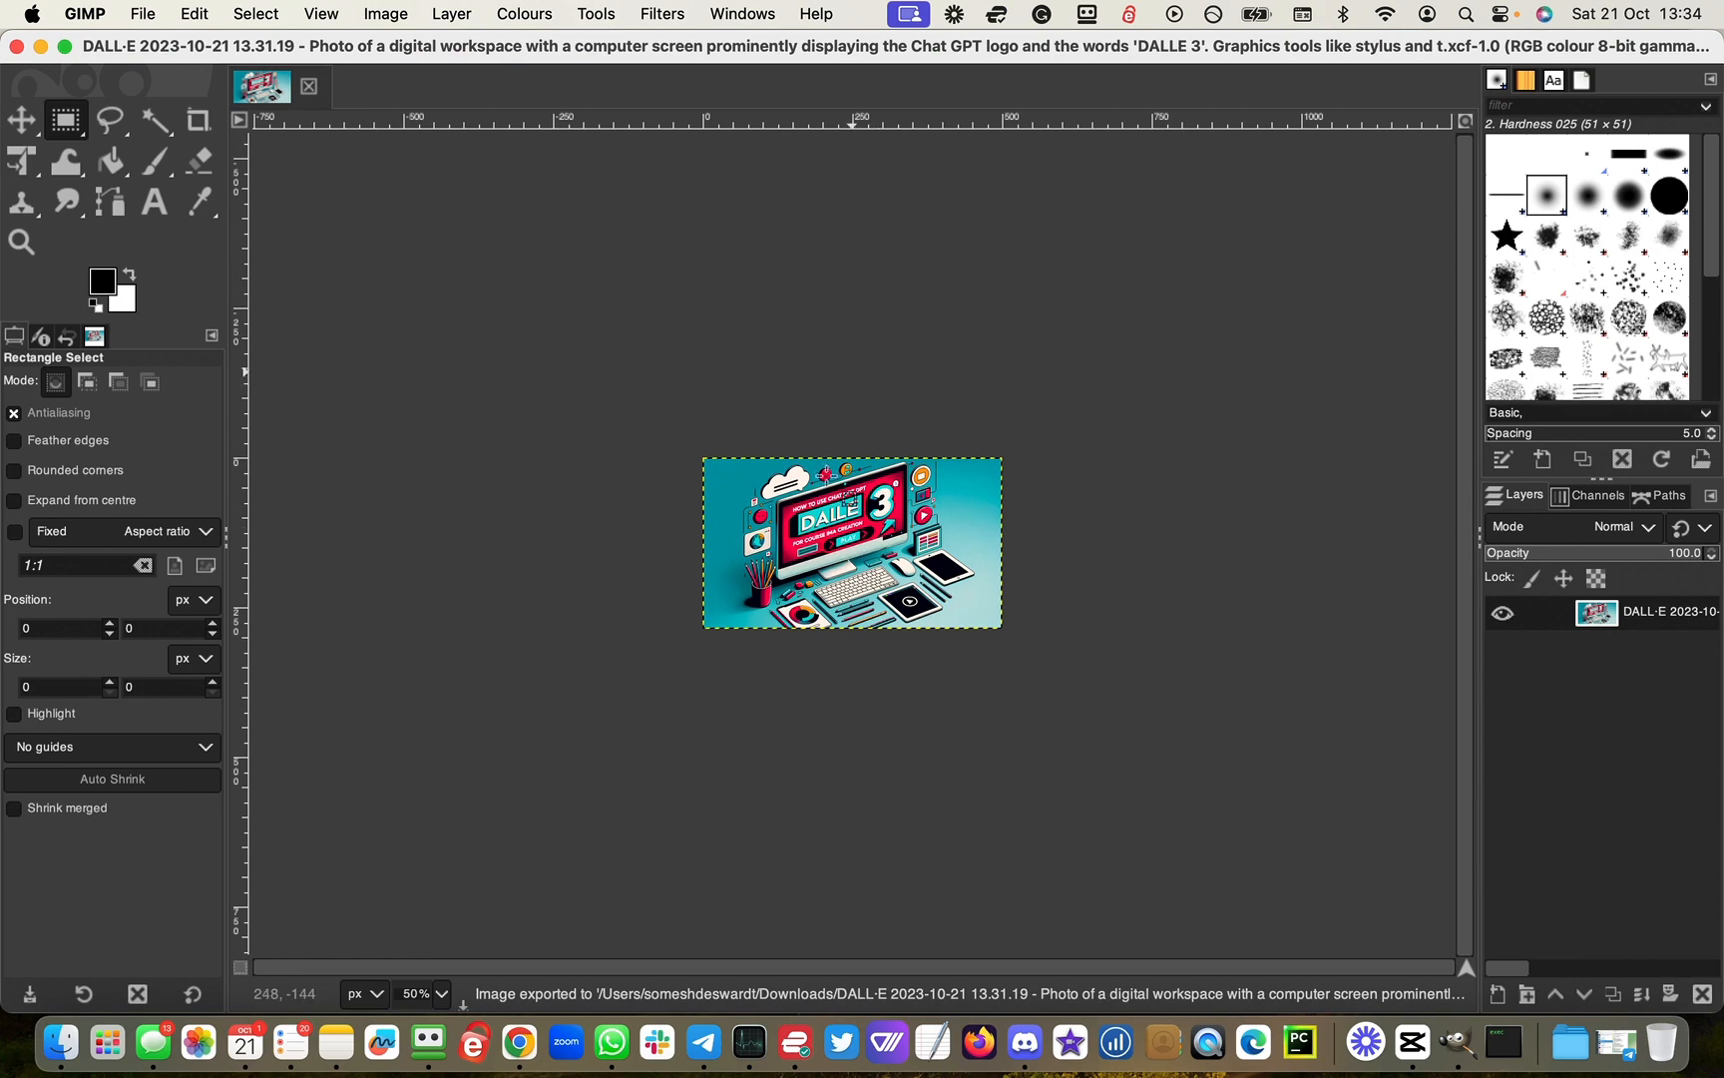
Step: Switch back to YouTube Studio, set the scaled DALL·E 2023-10-21 13.31.19 PNG as the video's thumbnail and review the upload details
{"action": "key", "text": "super+Tab"}
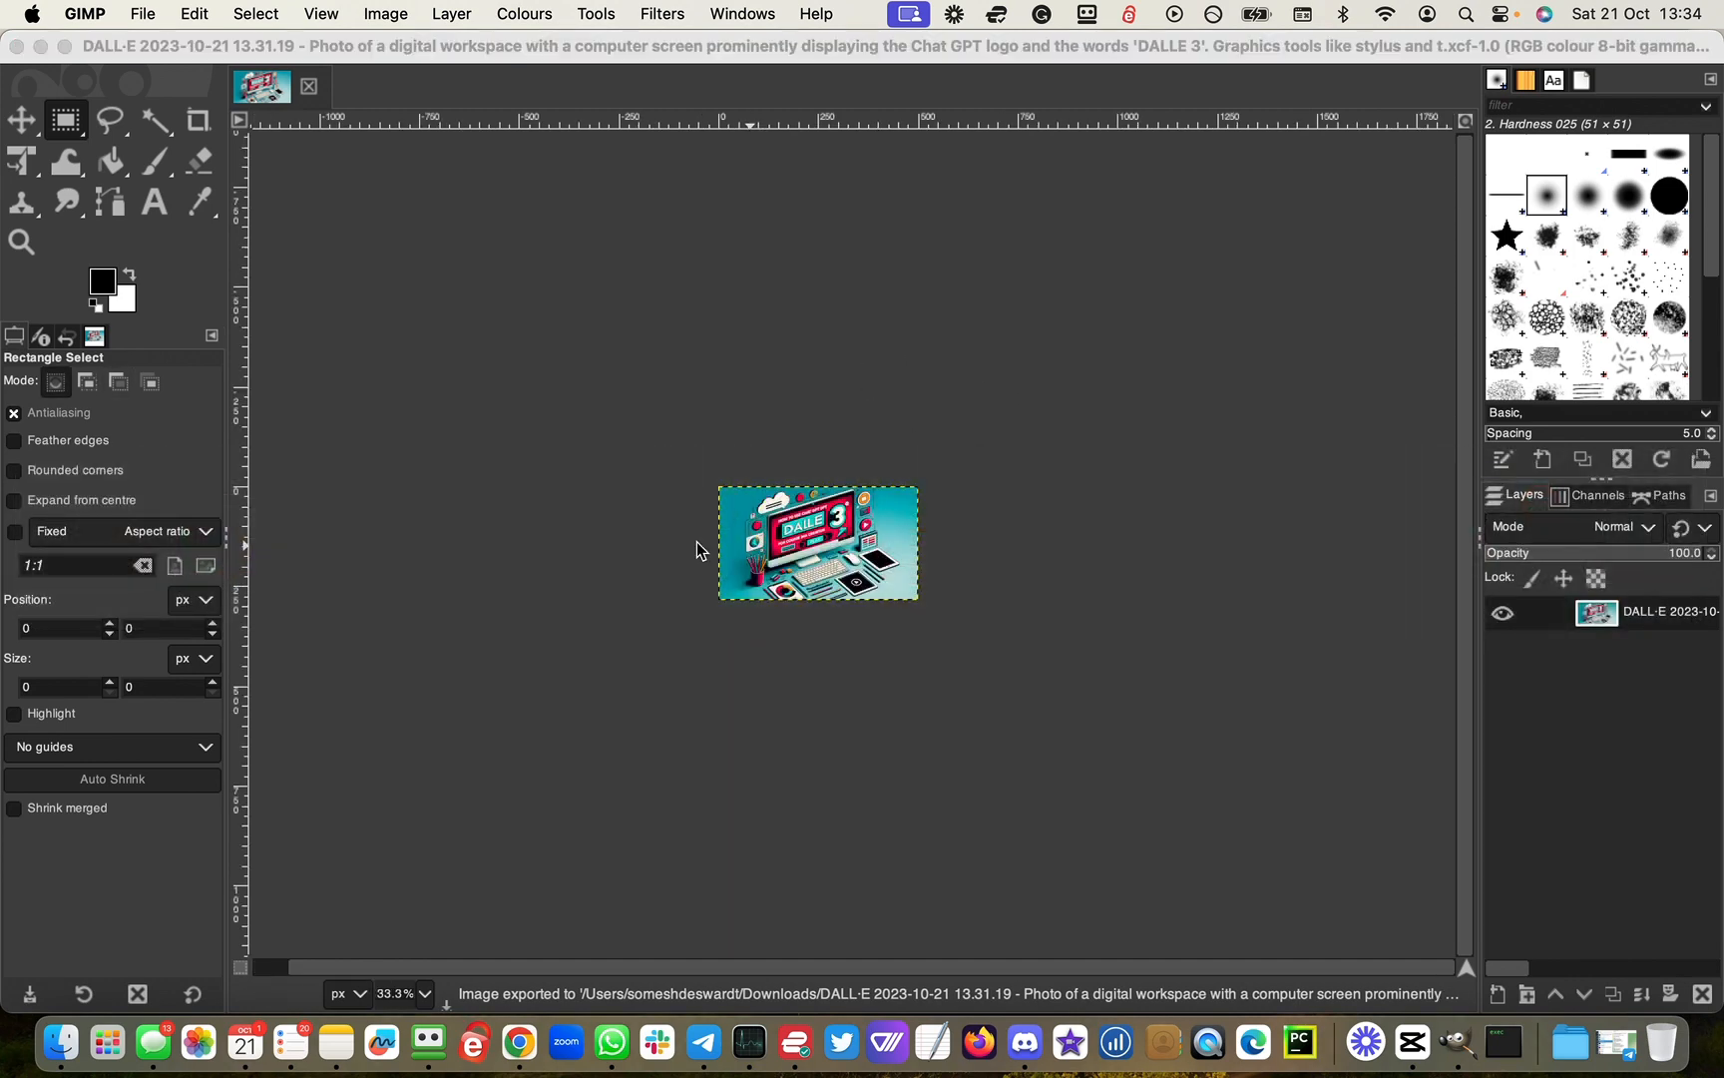
{"action": "key", "text": "super+Tab"}
{"action": "key", "text": "super+Tab"}
{"action": "key", "text": "super+Tab"}
{"action": "key", "text": "super+Tab"}
{"action": "key", "text": "super+Tab"}
{"action": "key", "text": "super+Tab"}
{"action": "key", "text": "super+Tab"}
{"action": "key", "text": "super+Tab"}
{"action": "key", "text": "super+Tab"}
{"action": "key", "text": "super+Tab"}
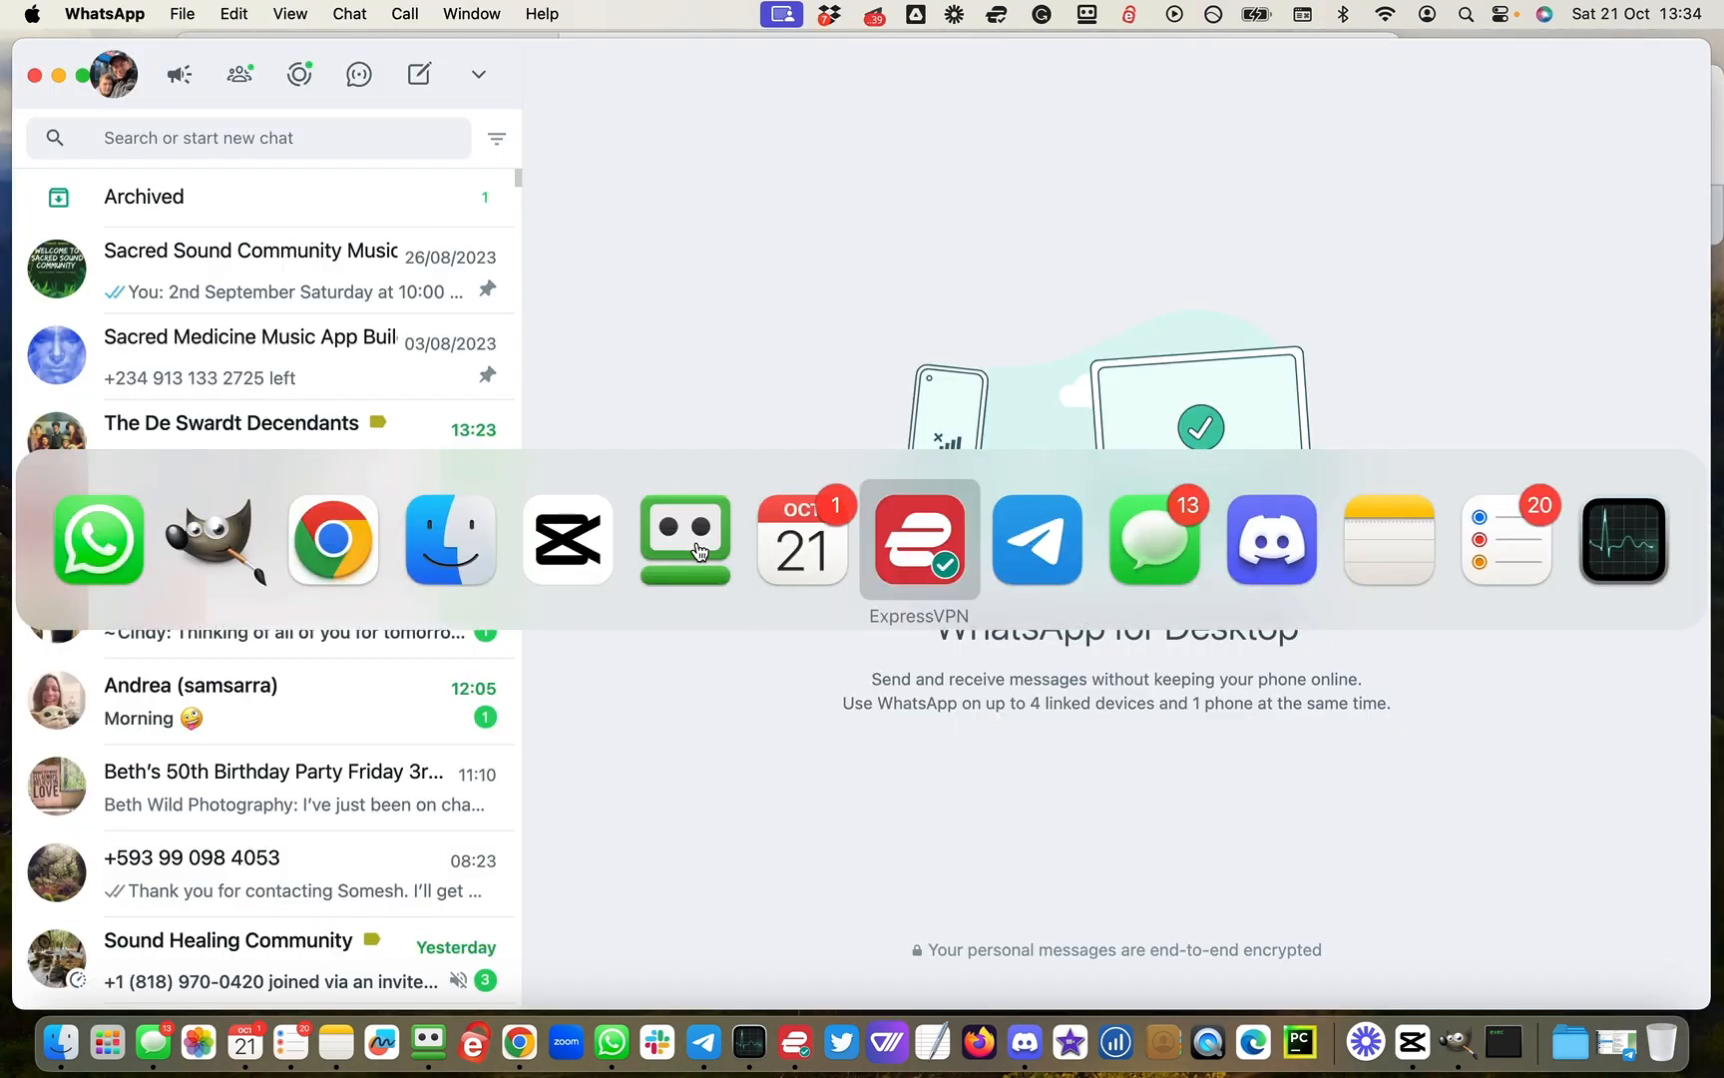
{"action": "key", "text": "super+Tab"}
{"action": "key", "text": "super+Tab"}
{"action": "key", "text": "super+Tab"}
{"action": "key", "text": "super+Tab"}
{"action": "key", "text": "super+Tab"}
{"action": "key", "text": "super+Tab"}
{"action": "key", "text": "super+Tab"}
{"action": "key", "text": "super+Tab"}
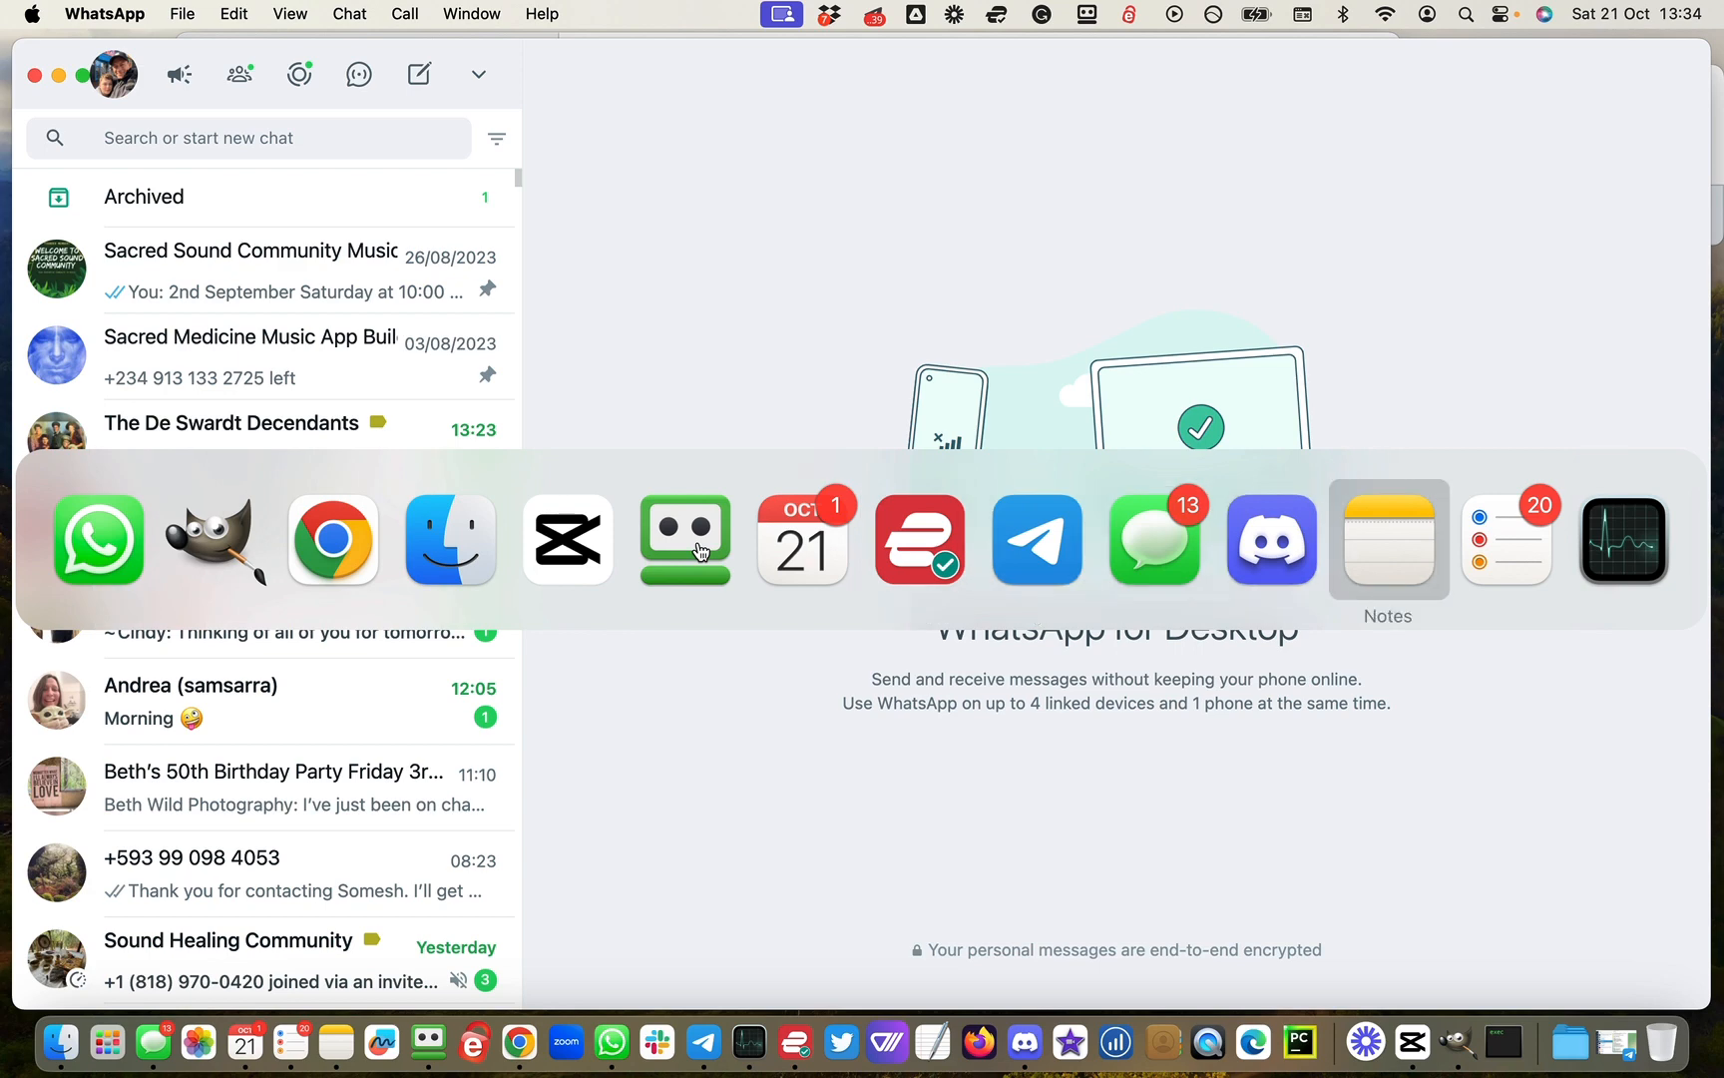
{"action": "key", "text": "super+Tab"}
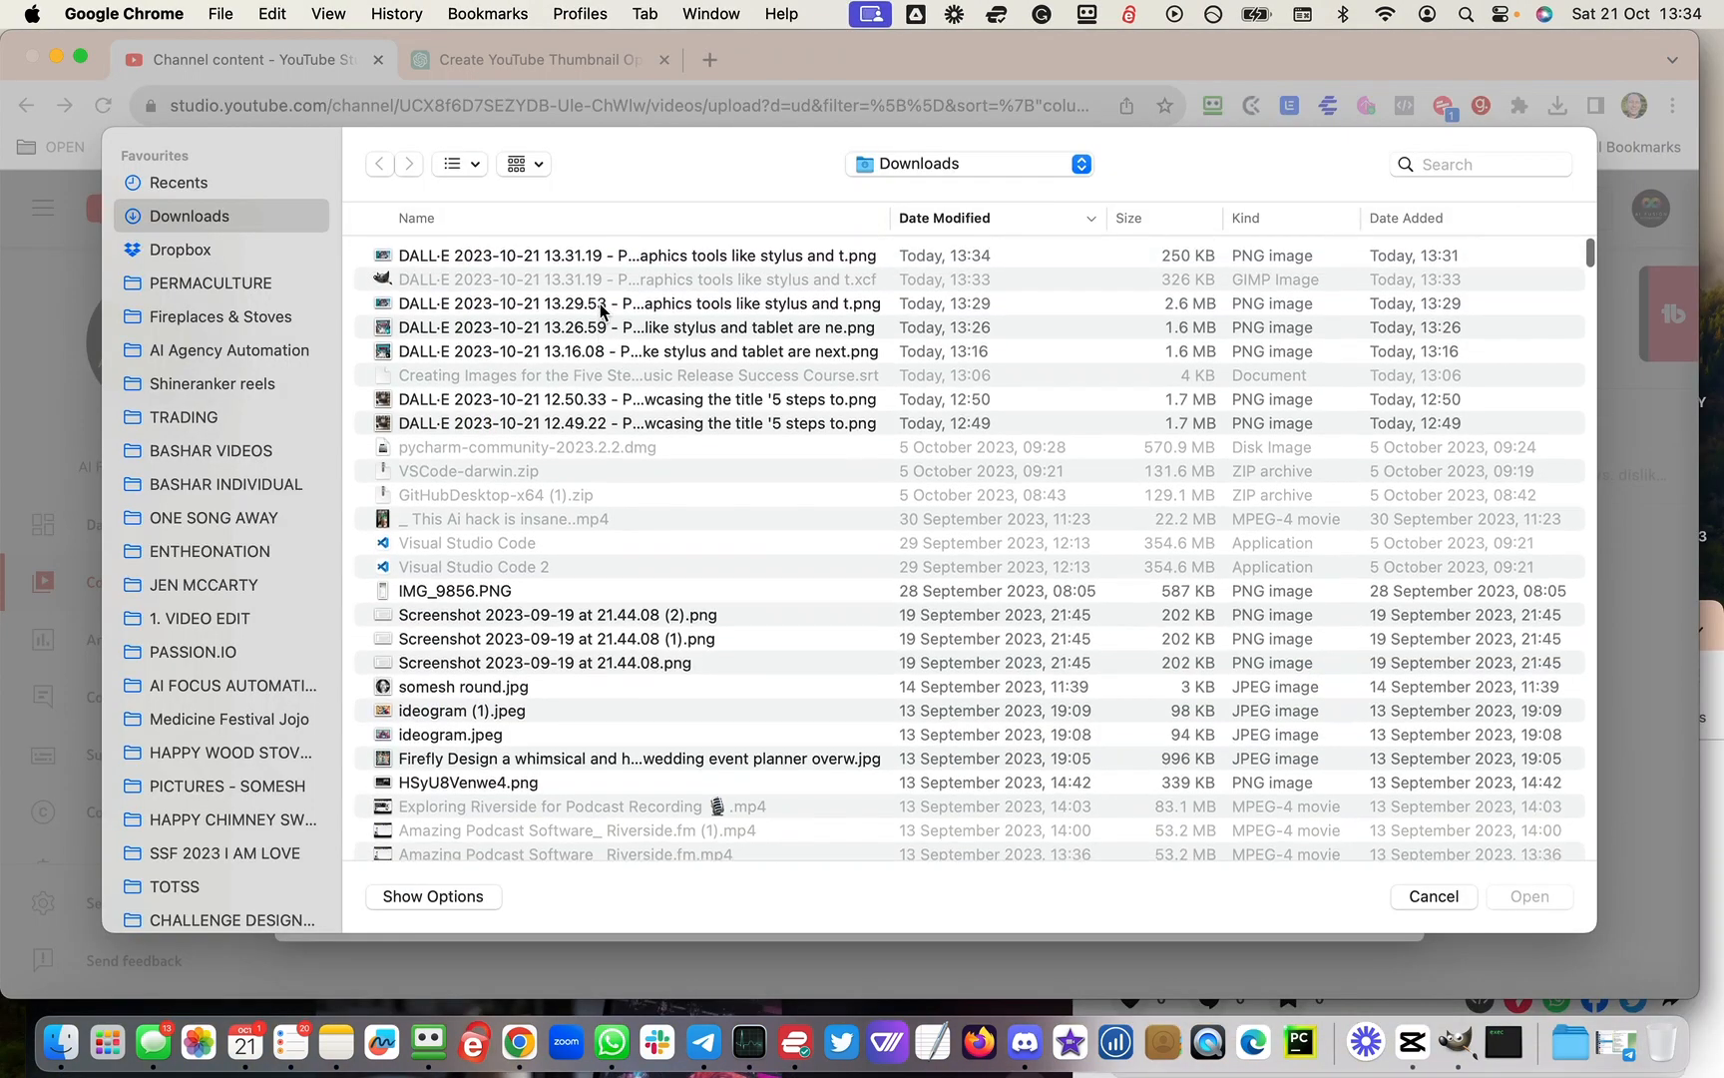
{"action": "double_click", "coordinate": [642, 262]}
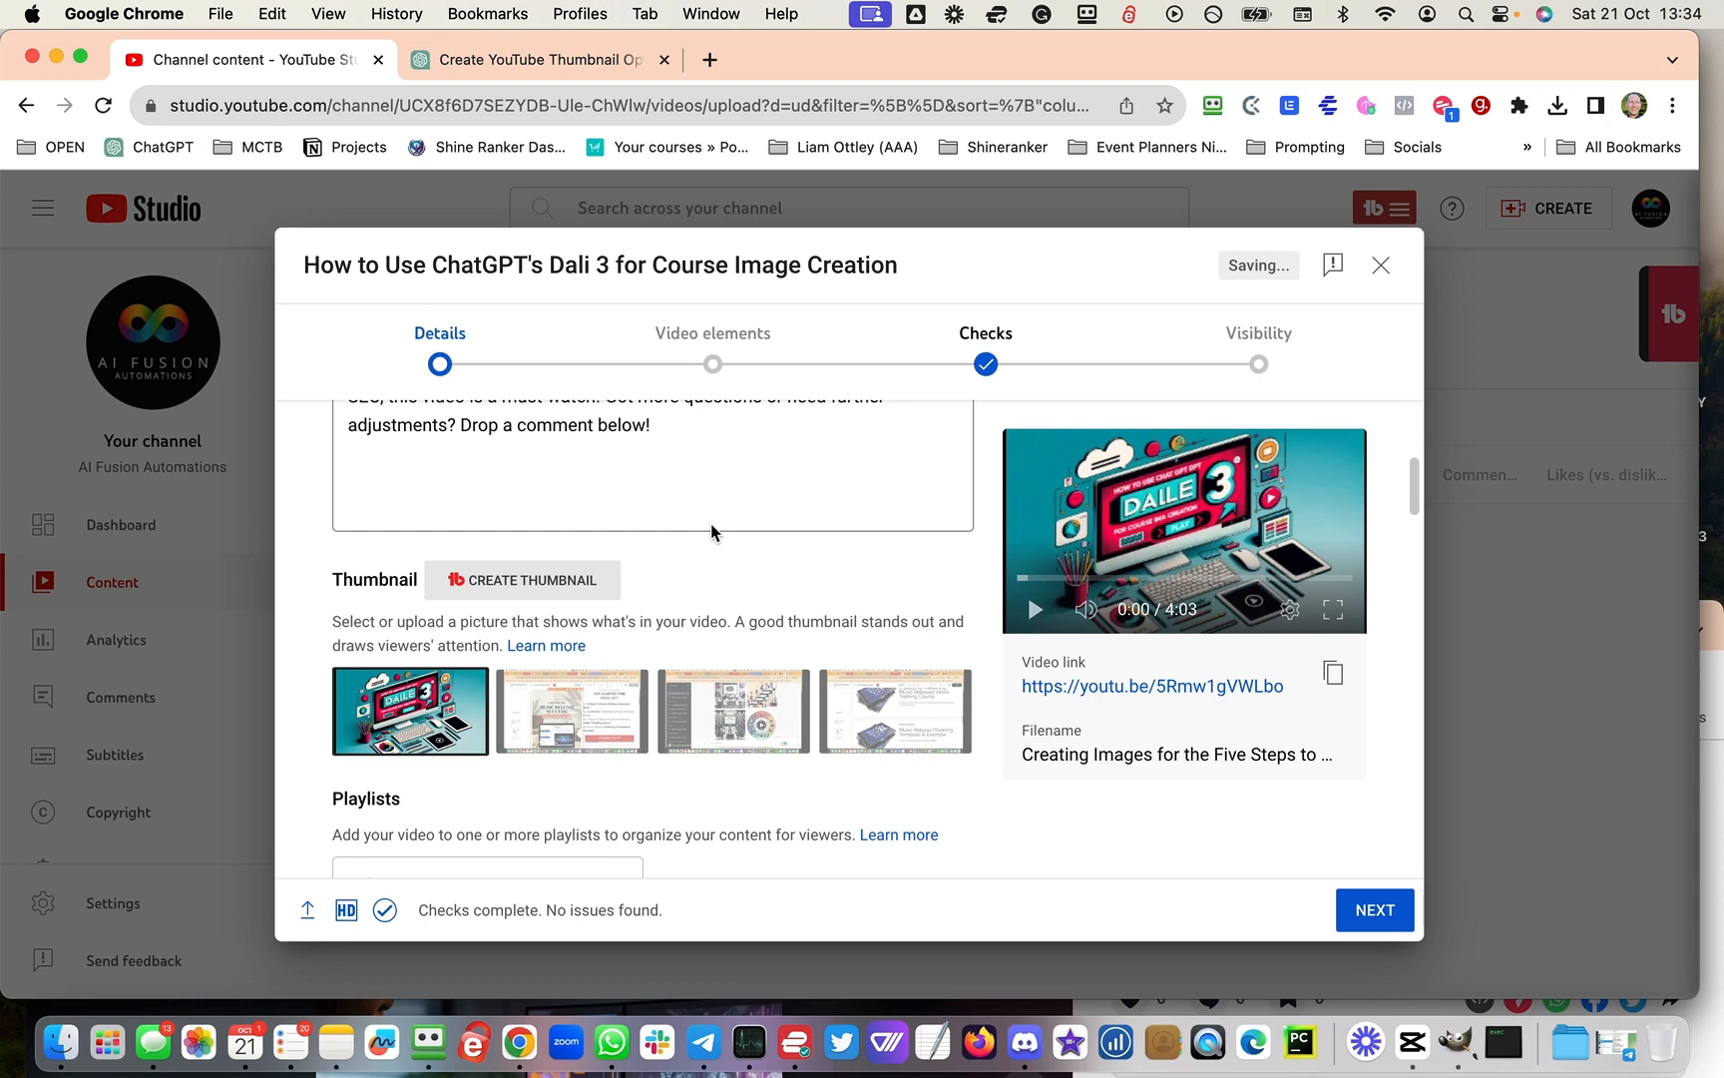
{"action": "scroll", "coordinate": [722, 588], "scroll_direction": "up", "scroll_amount": 5}
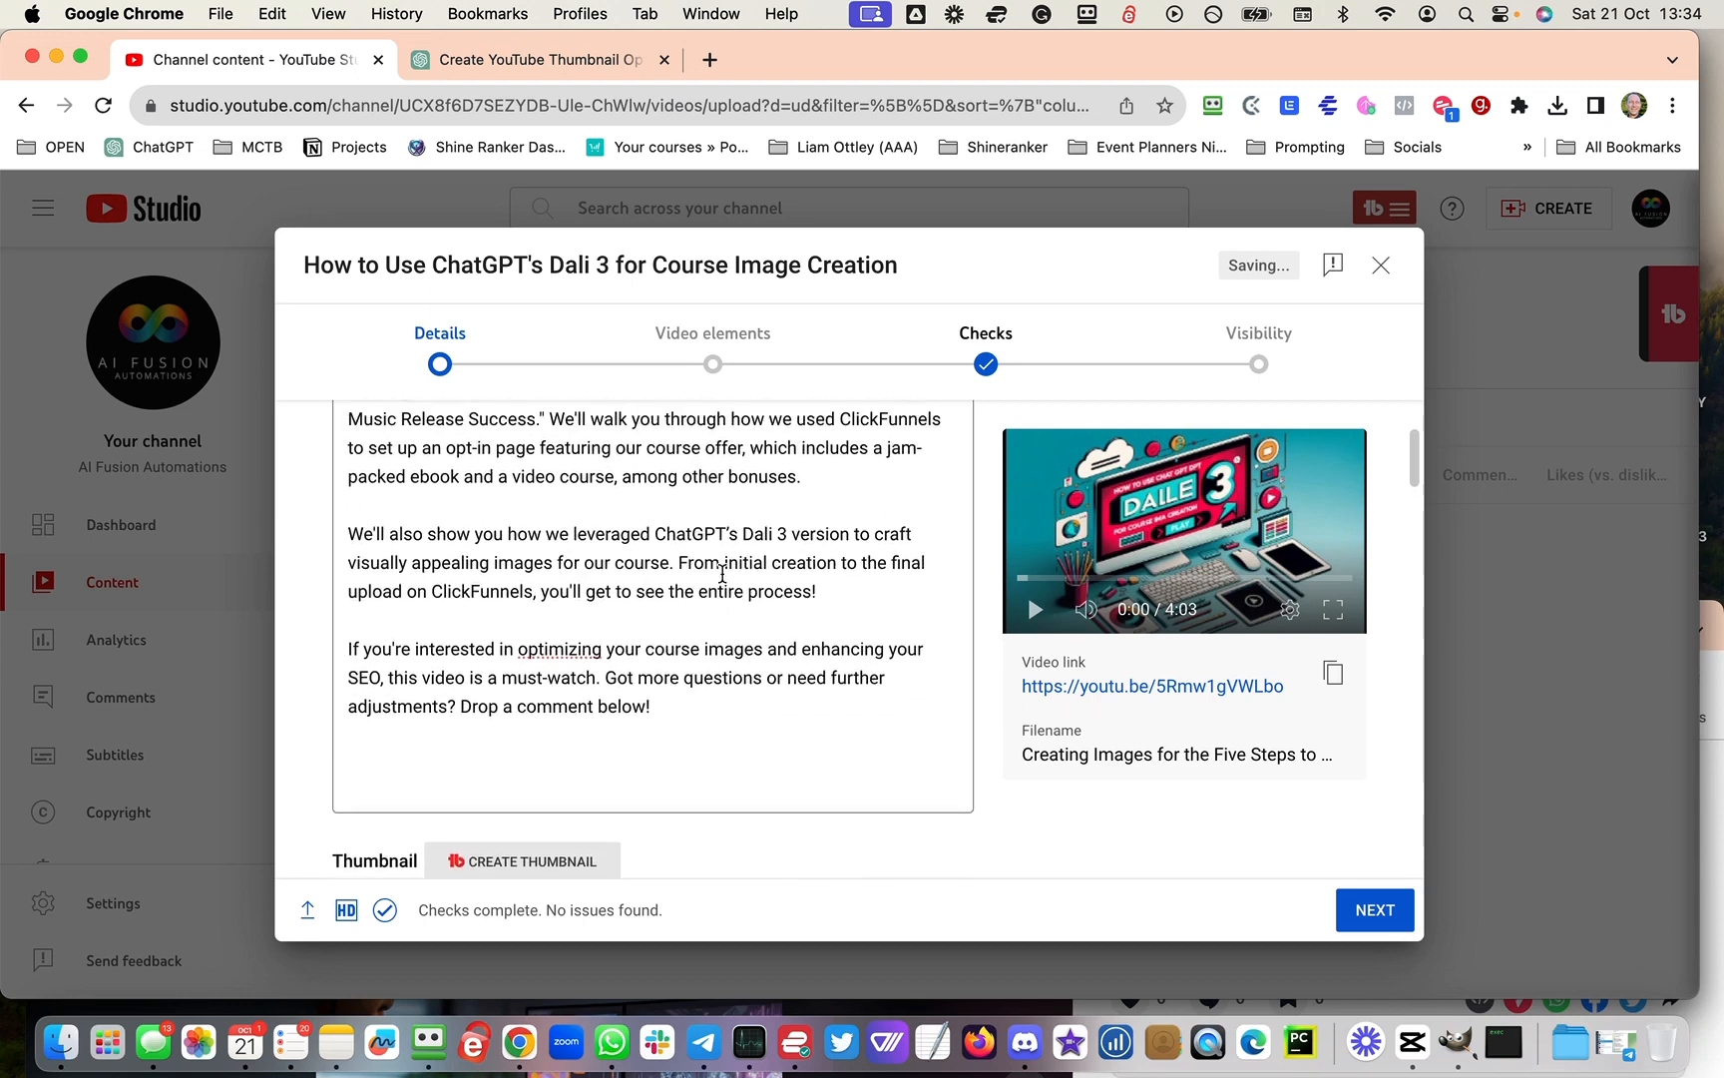
{"action": "scroll", "coordinate": [723, 573], "scroll_direction": "up", "scroll_amount": 1}
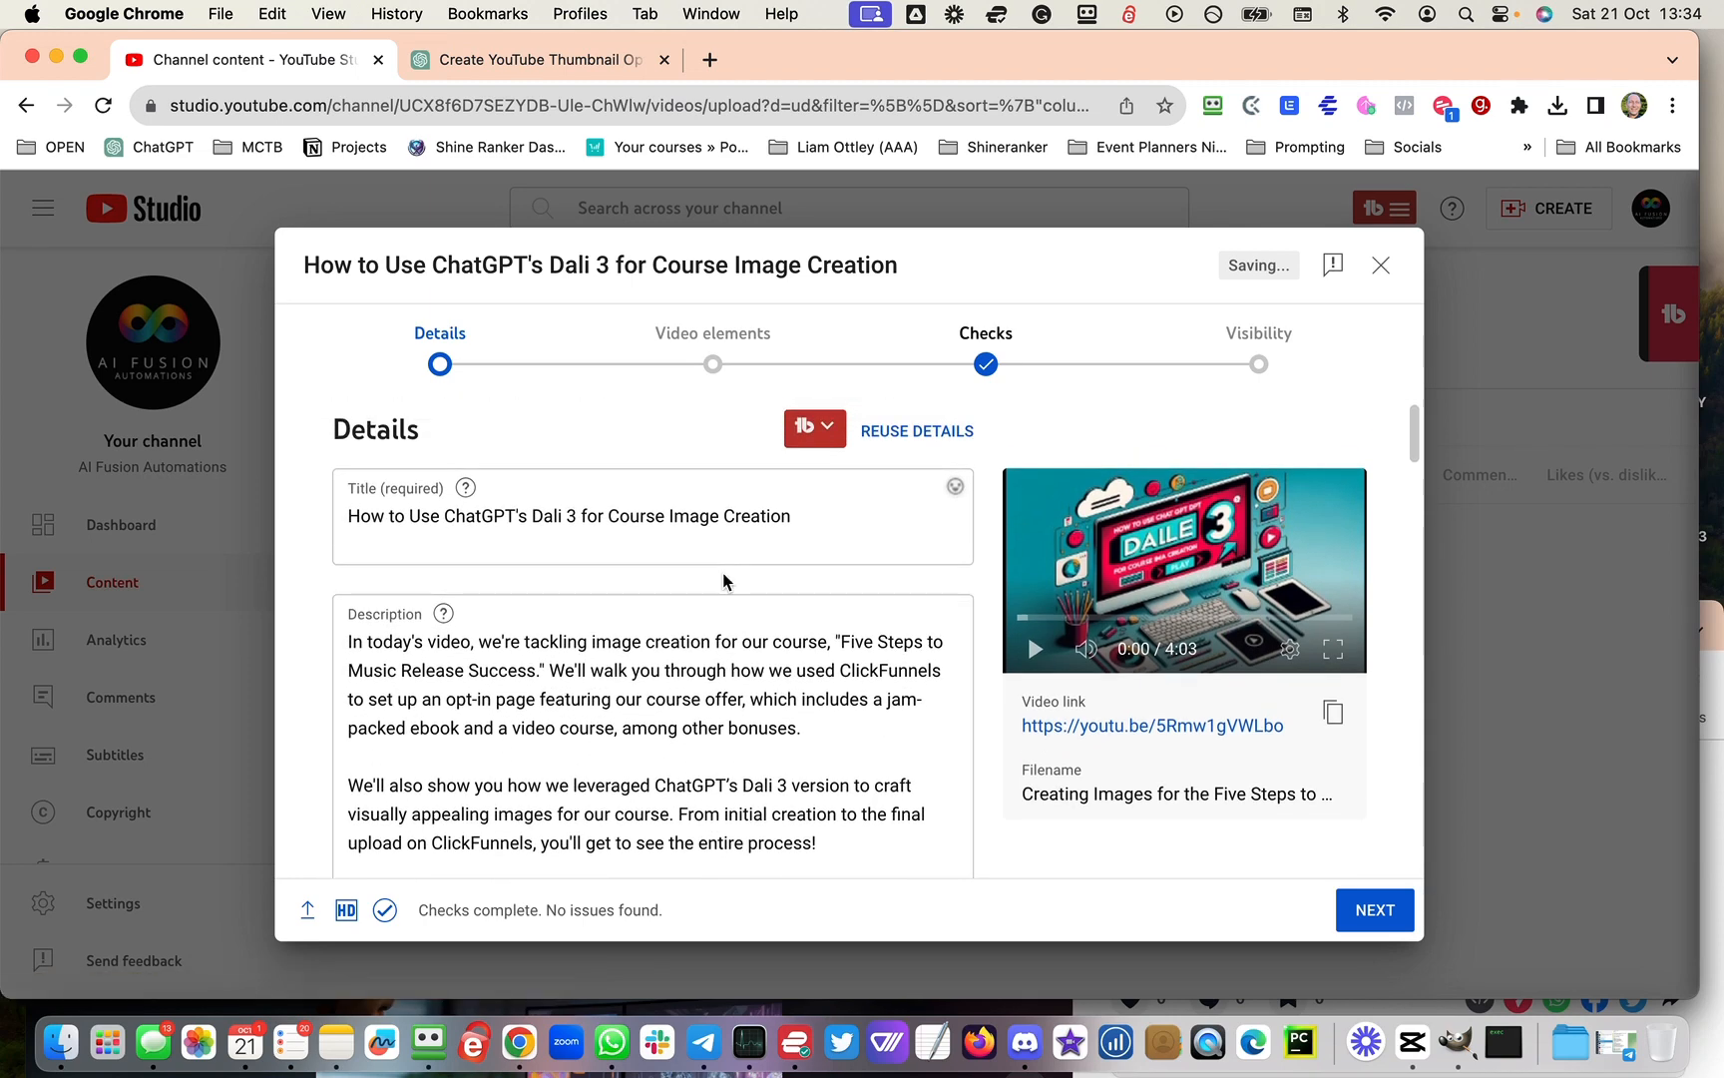
Step: Advance the video upload past the details, video elements and checks to the visibility settings
{"action": "scroll", "coordinate": [746, 653], "scroll_direction": "down", "scroll_amount": 5}
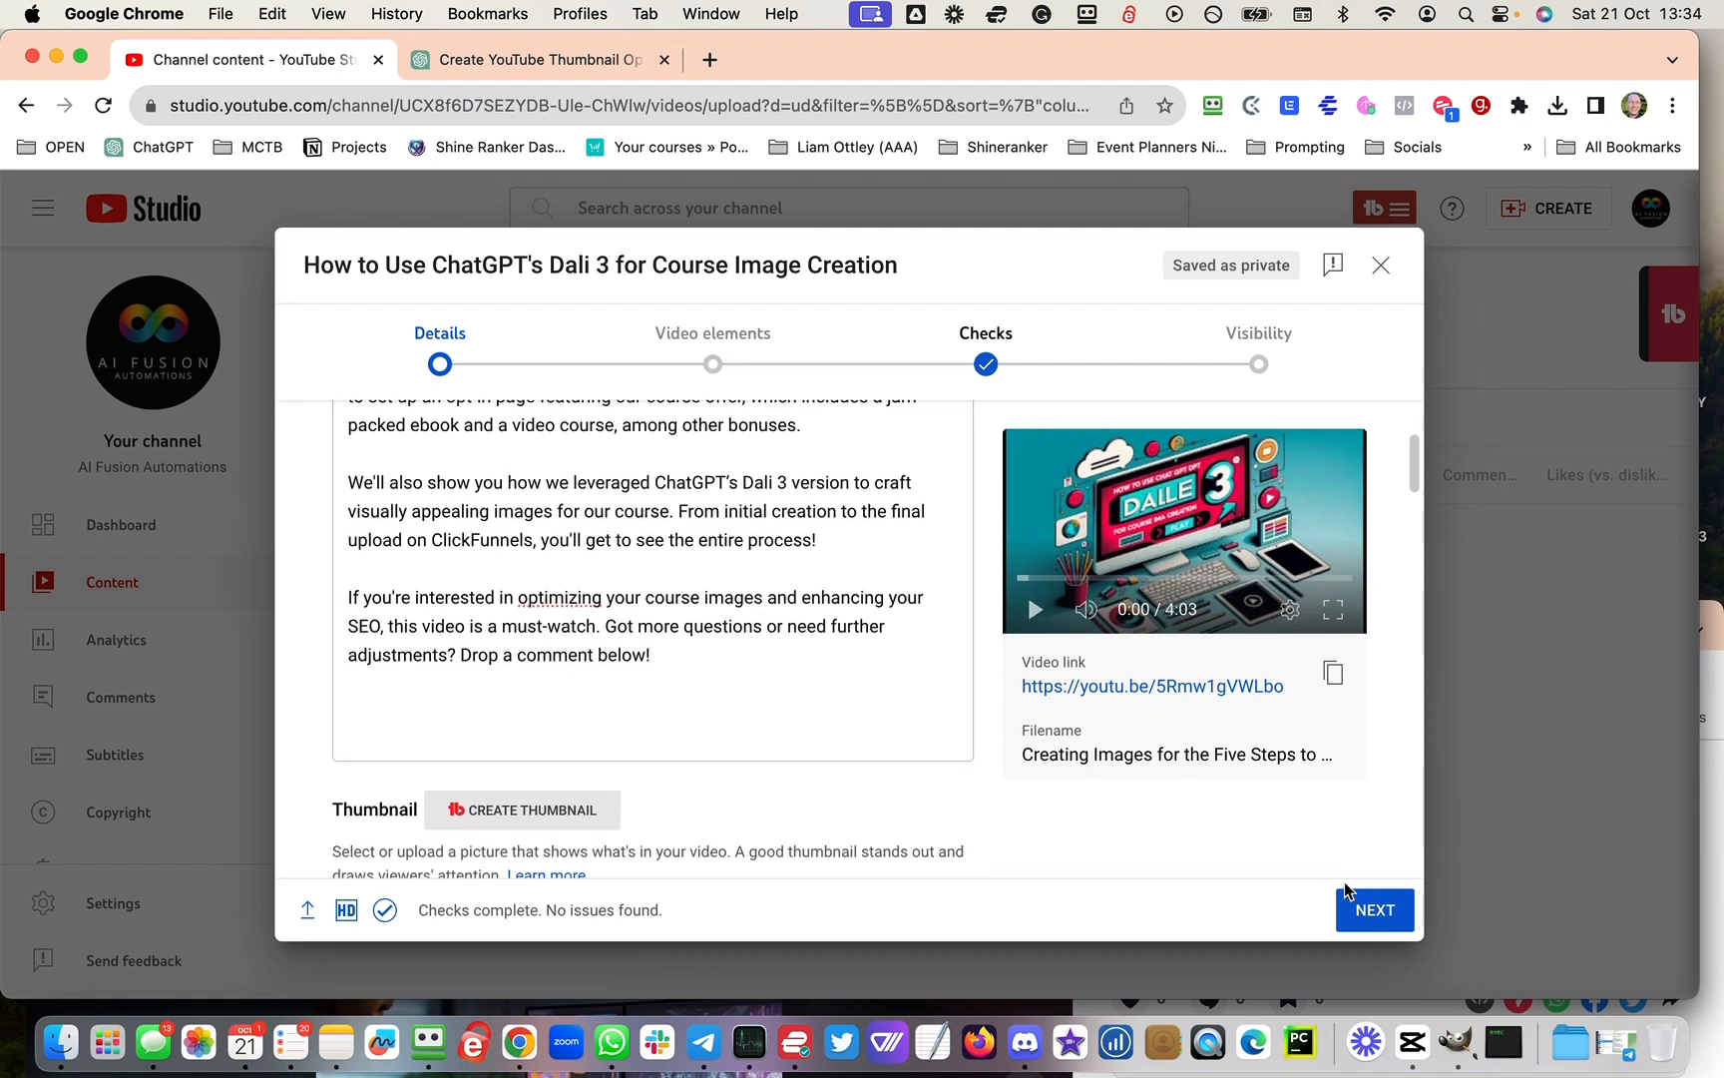
{"action": "left_click", "coordinate": [1374, 909]}
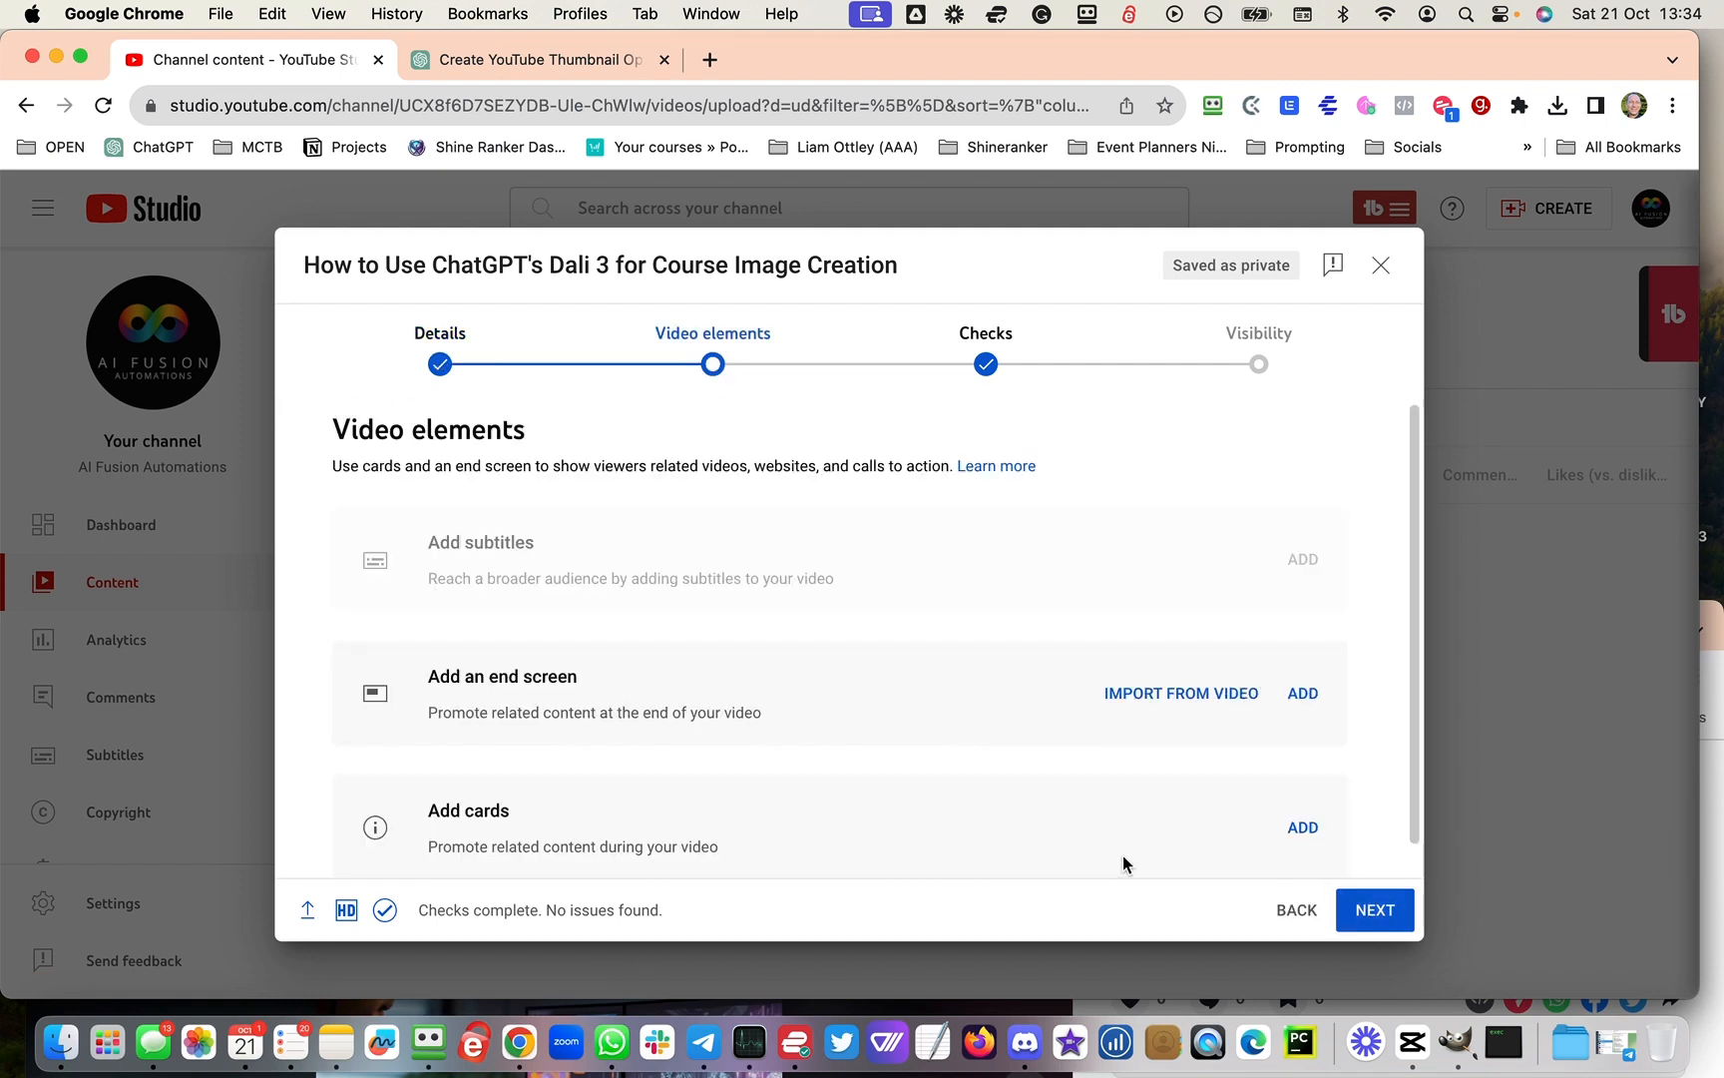
{"action": "scroll", "coordinate": [907, 770], "scroll_direction": "down", "scroll_amount": 1}
{"action": "left_click", "coordinate": [1395, 920]}
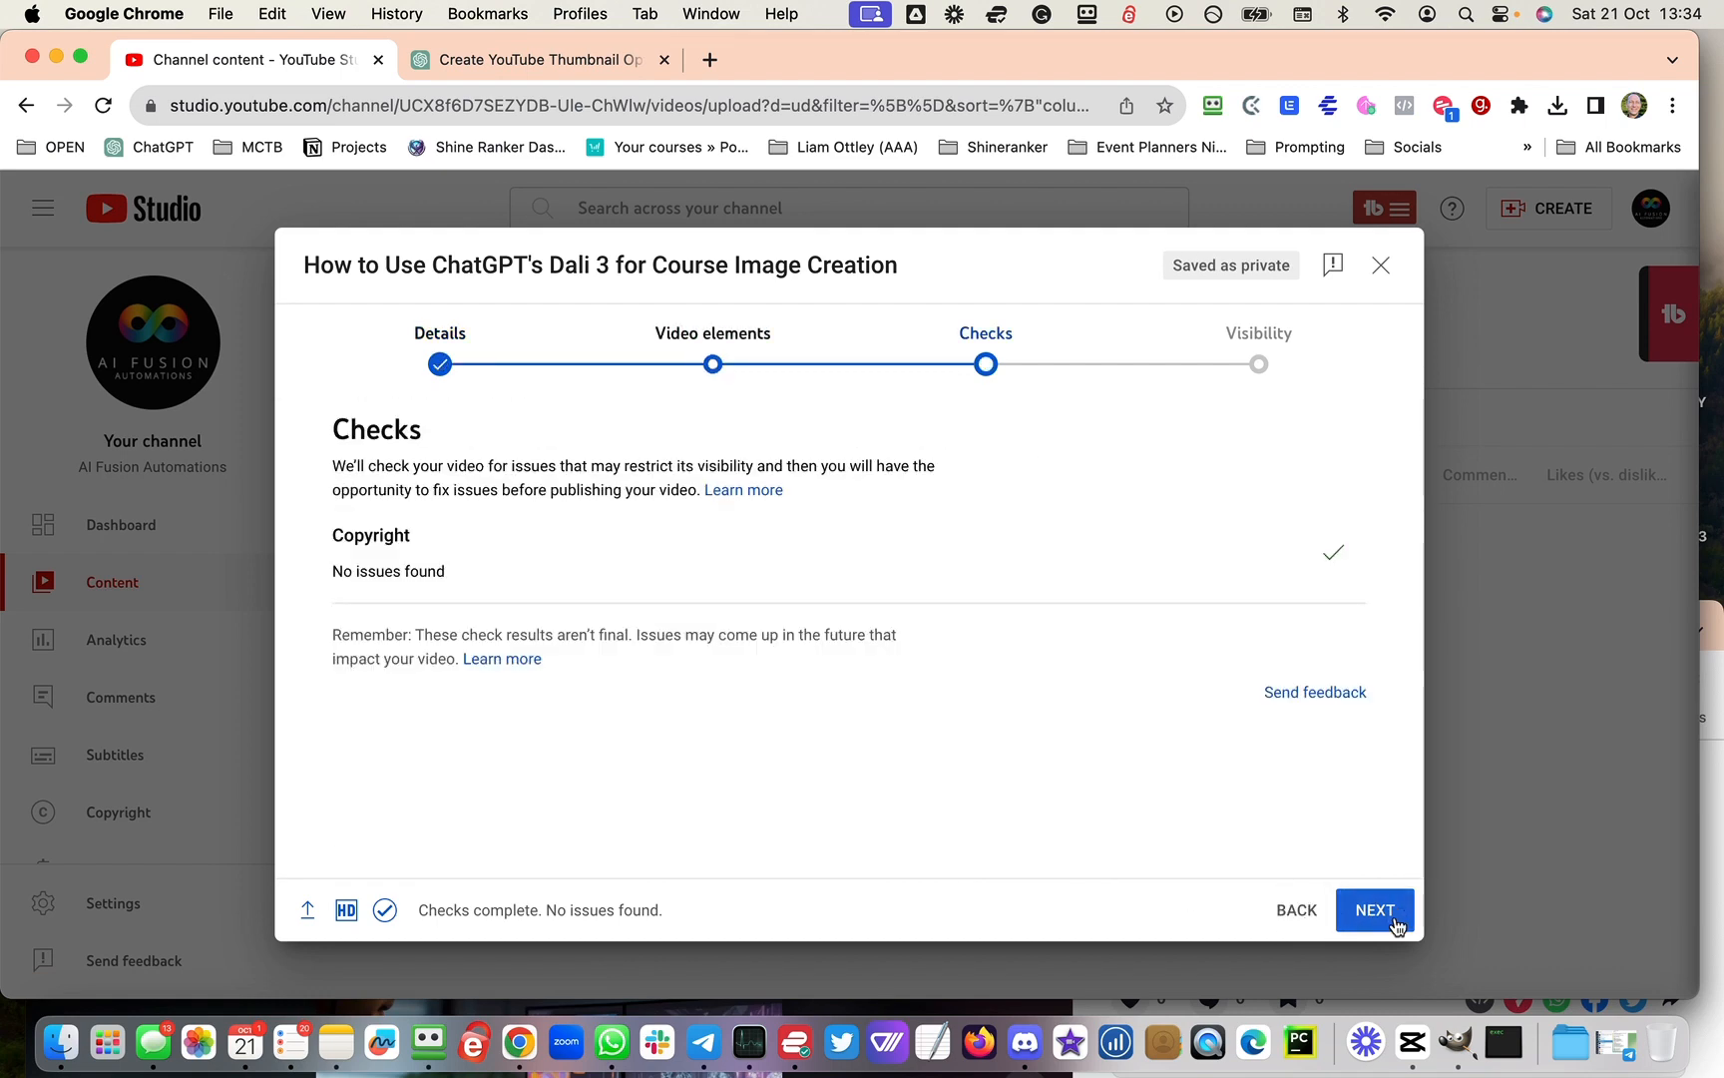
{"action": "left_click", "coordinate": [1393, 920]}
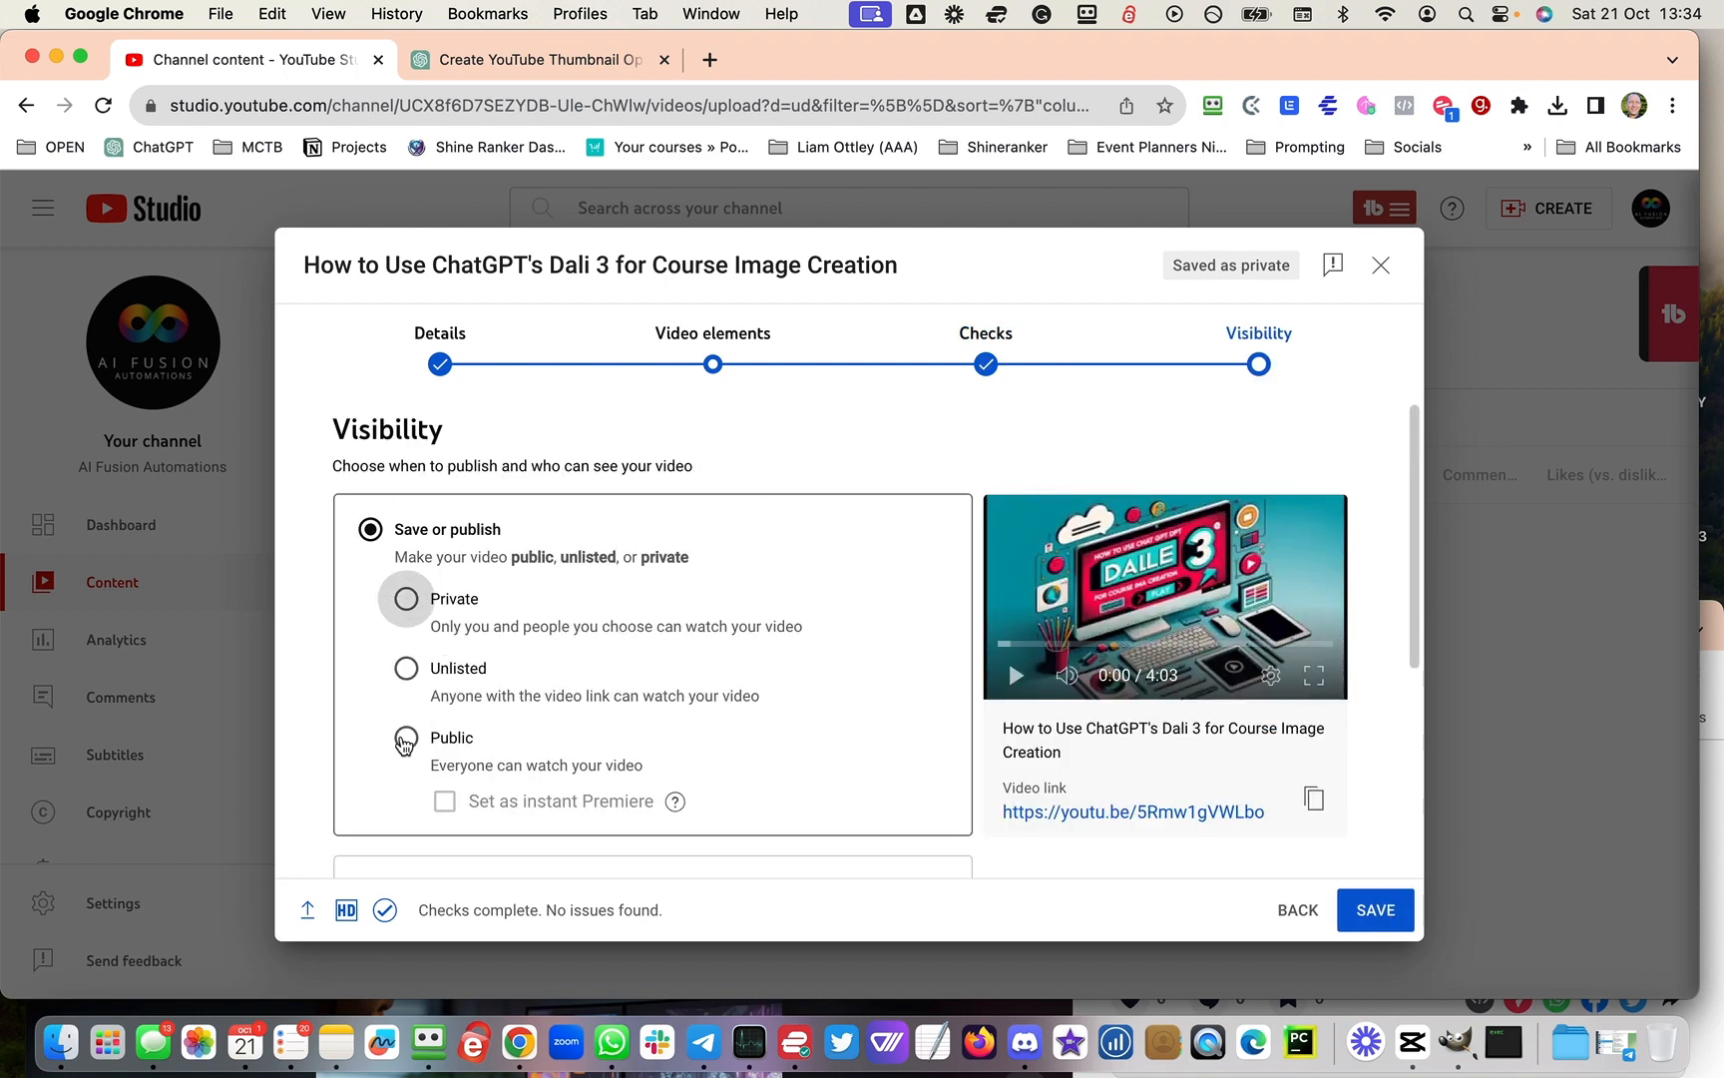
Step: Publish the video with Public visibility and copy its share link
{"action": "left_click", "coordinate": [406, 737]}
{"action": "scroll", "coordinate": [824, 770], "scroll_direction": "down", "scroll_amount": 3}
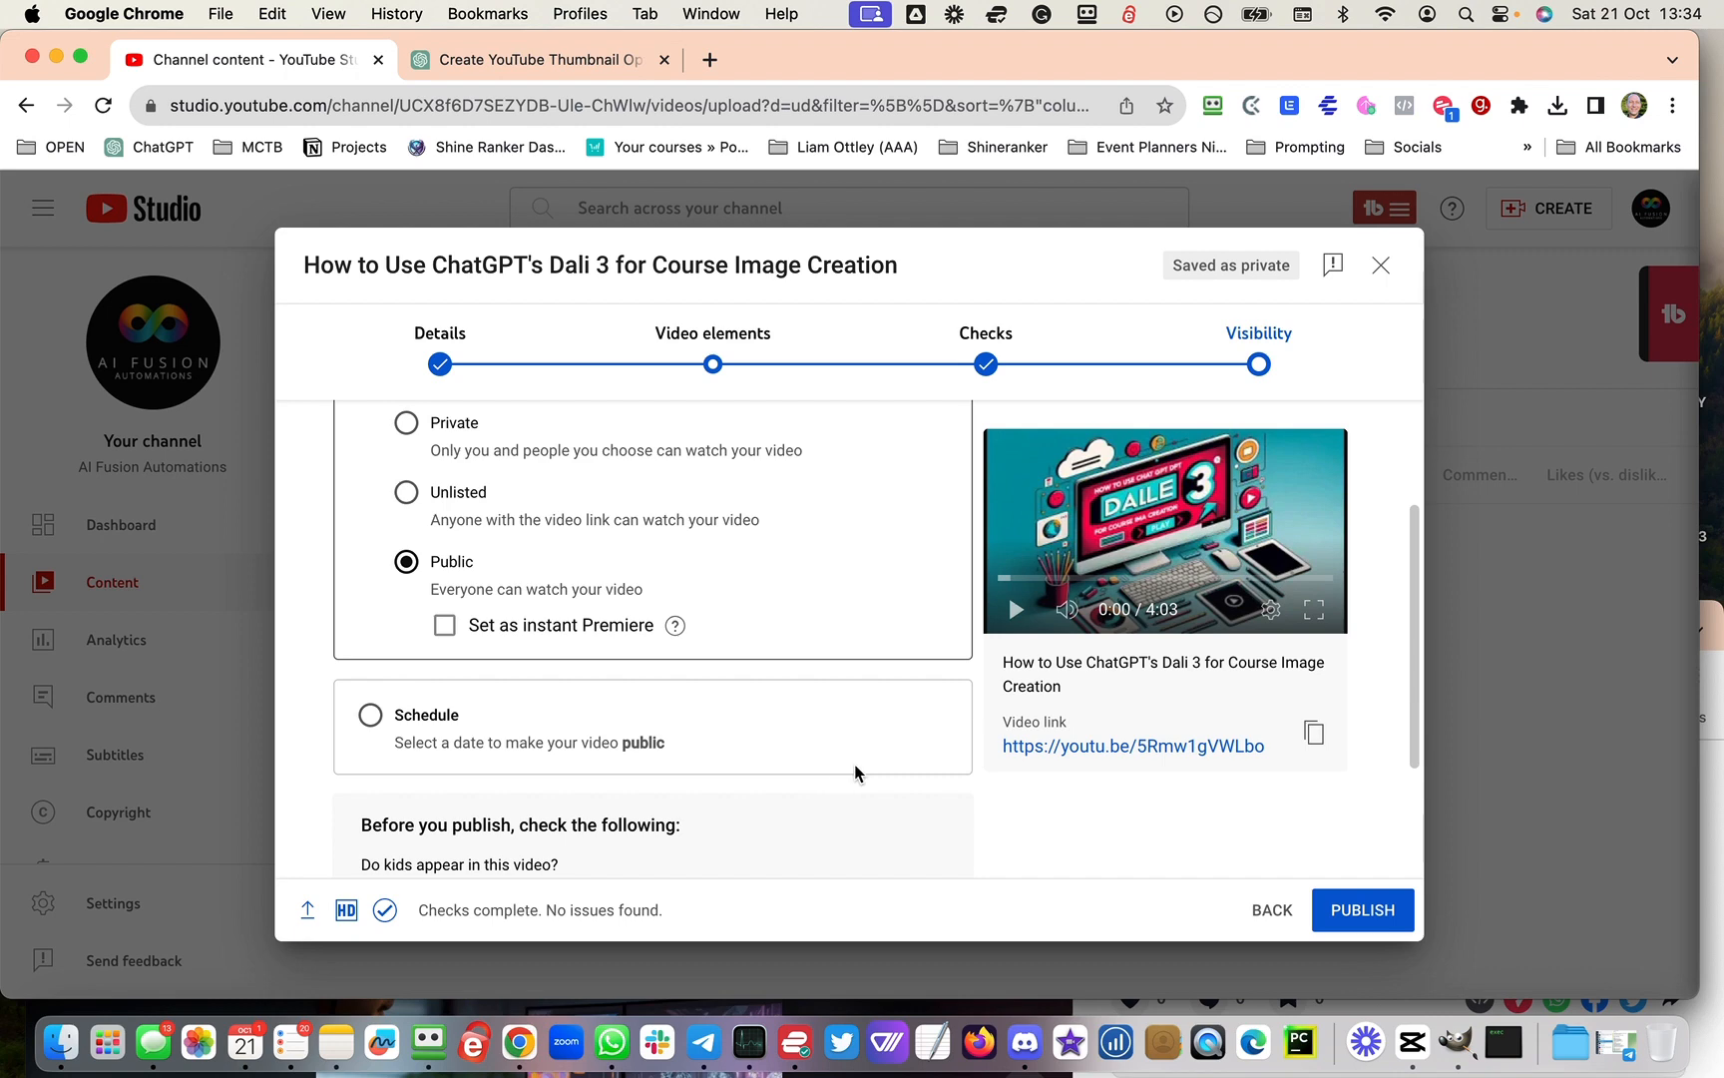
{"action": "scroll", "coordinate": [853, 770], "scroll_direction": "down", "scroll_amount": 2}
{"action": "left_click", "coordinate": [1386, 913]}
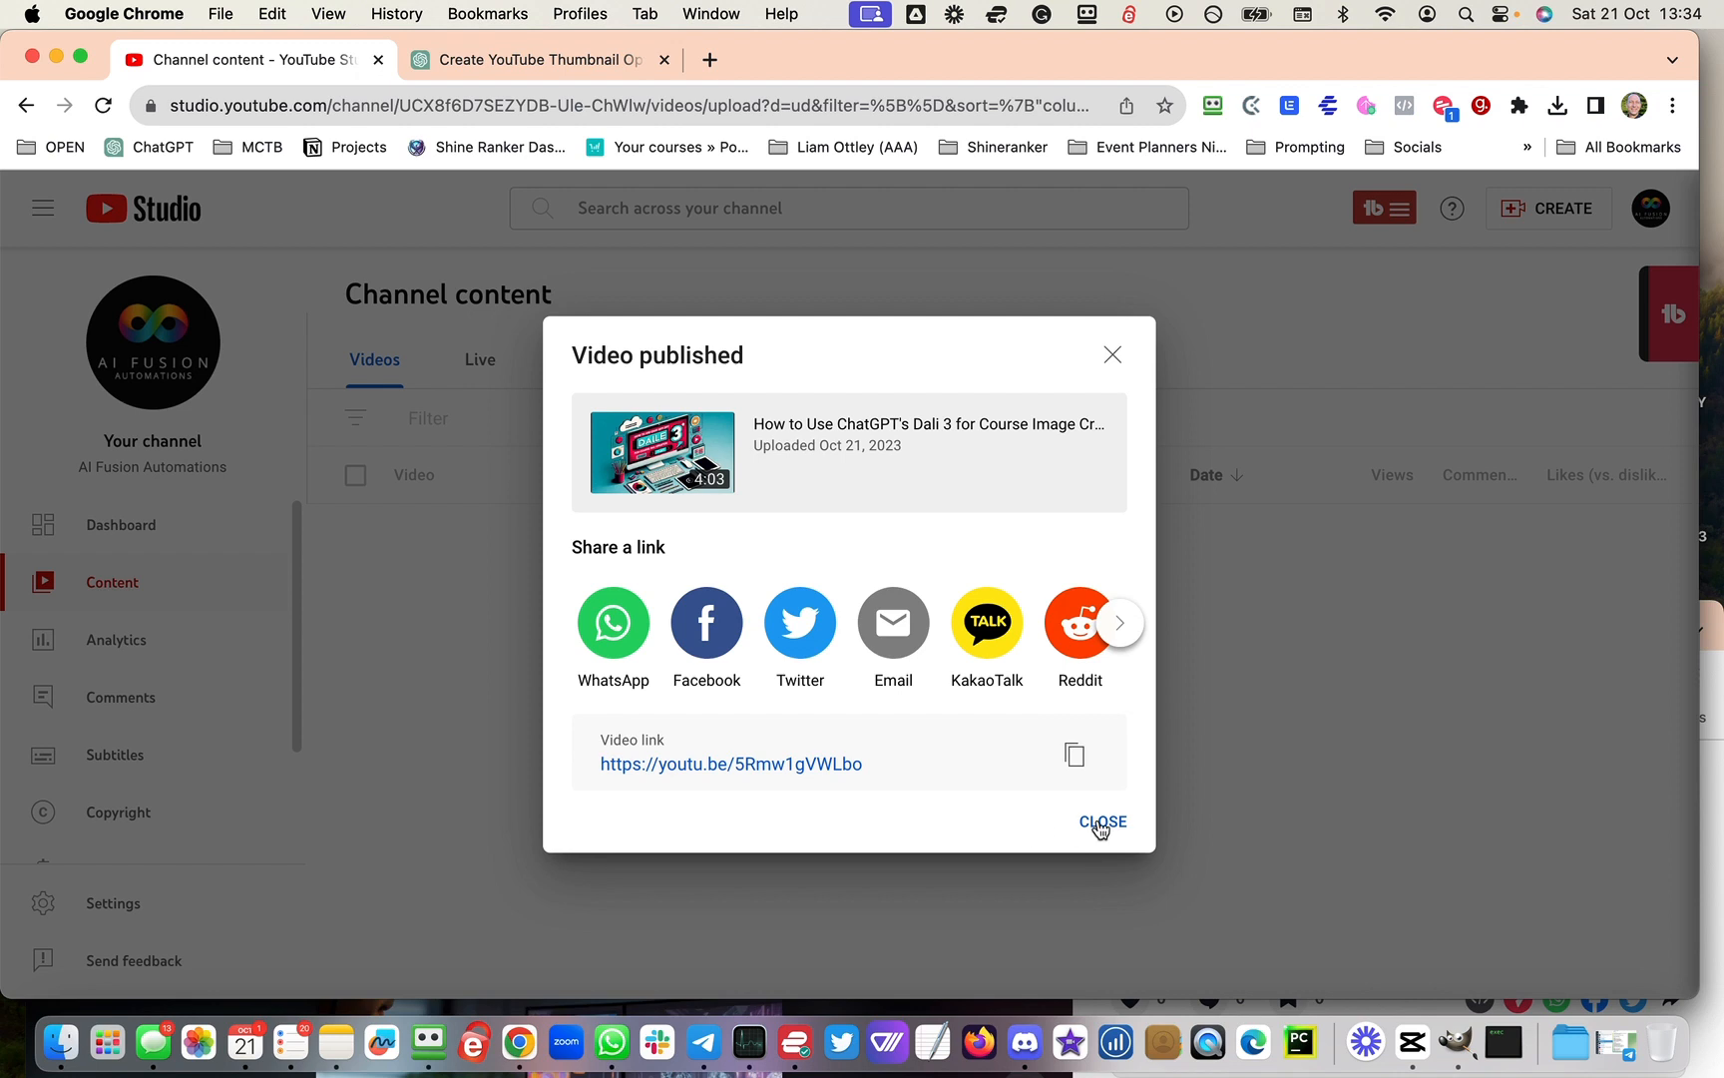
{"action": "left_click", "coordinate": [1075, 757]}
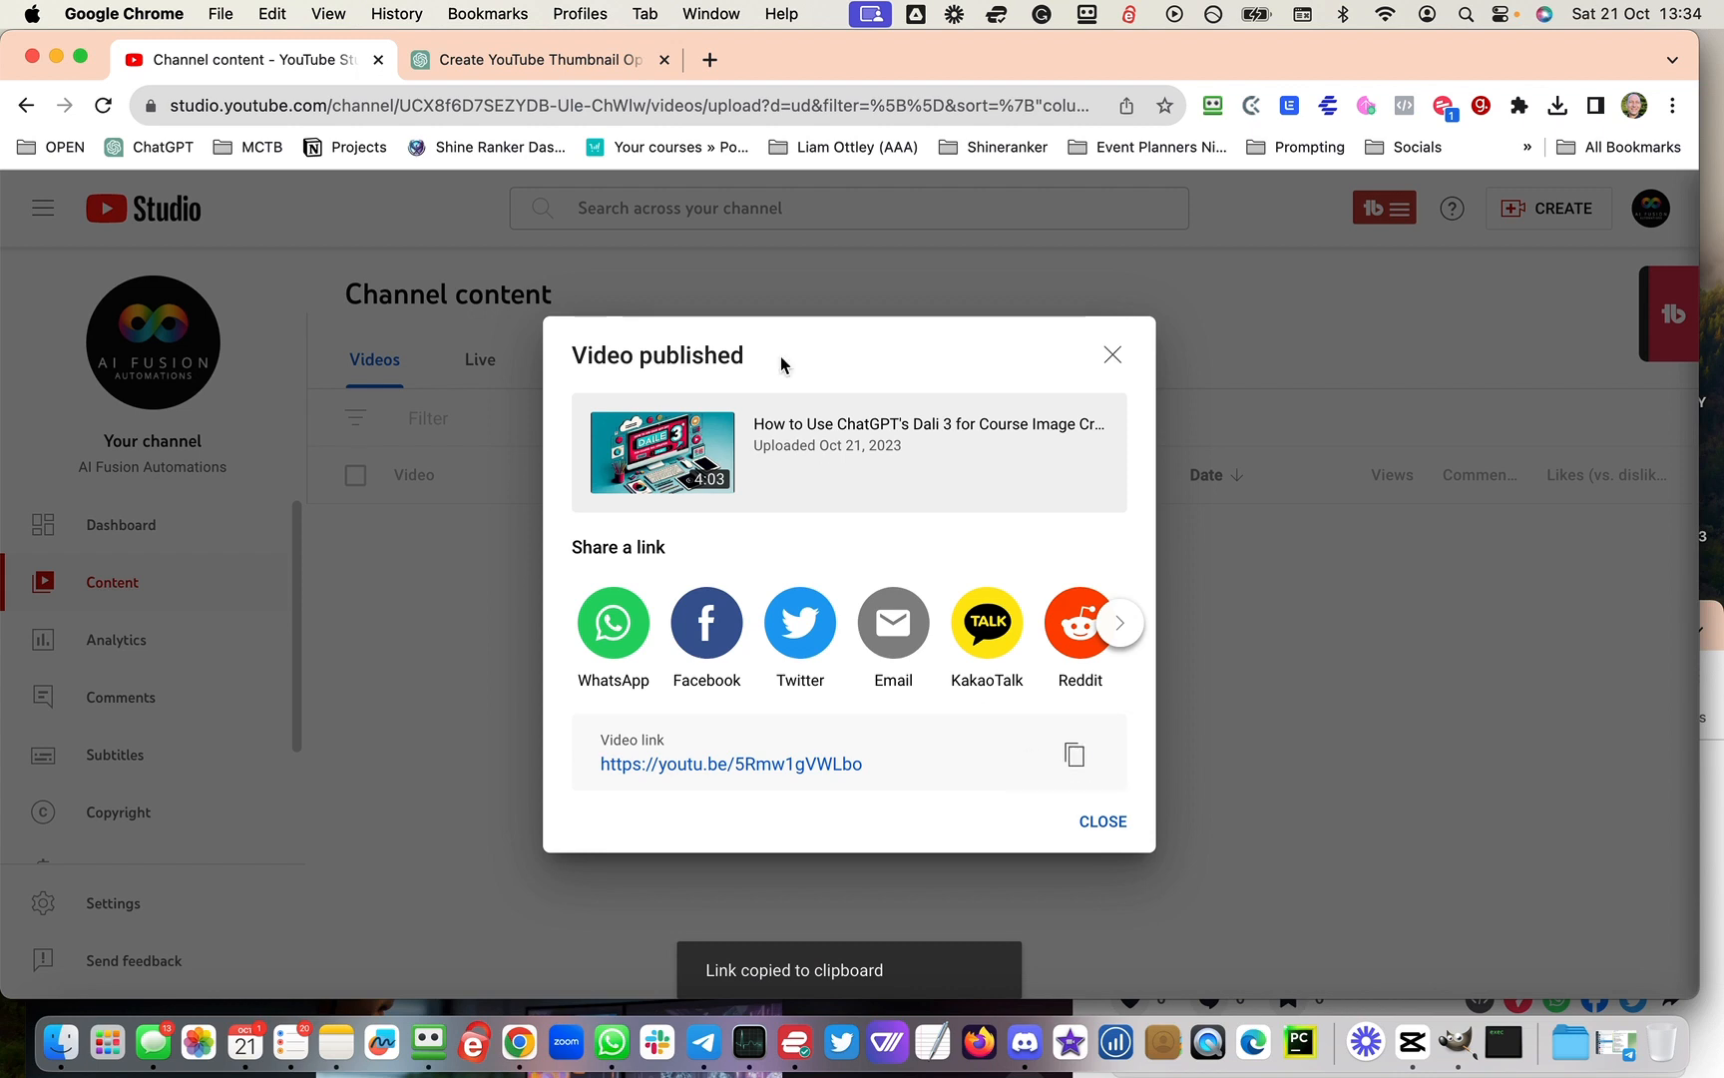
Step: Open Facebook in a new browser tab, go to the home feed and start a new post
{"action": "left_click", "coordinate": [710, 60]}
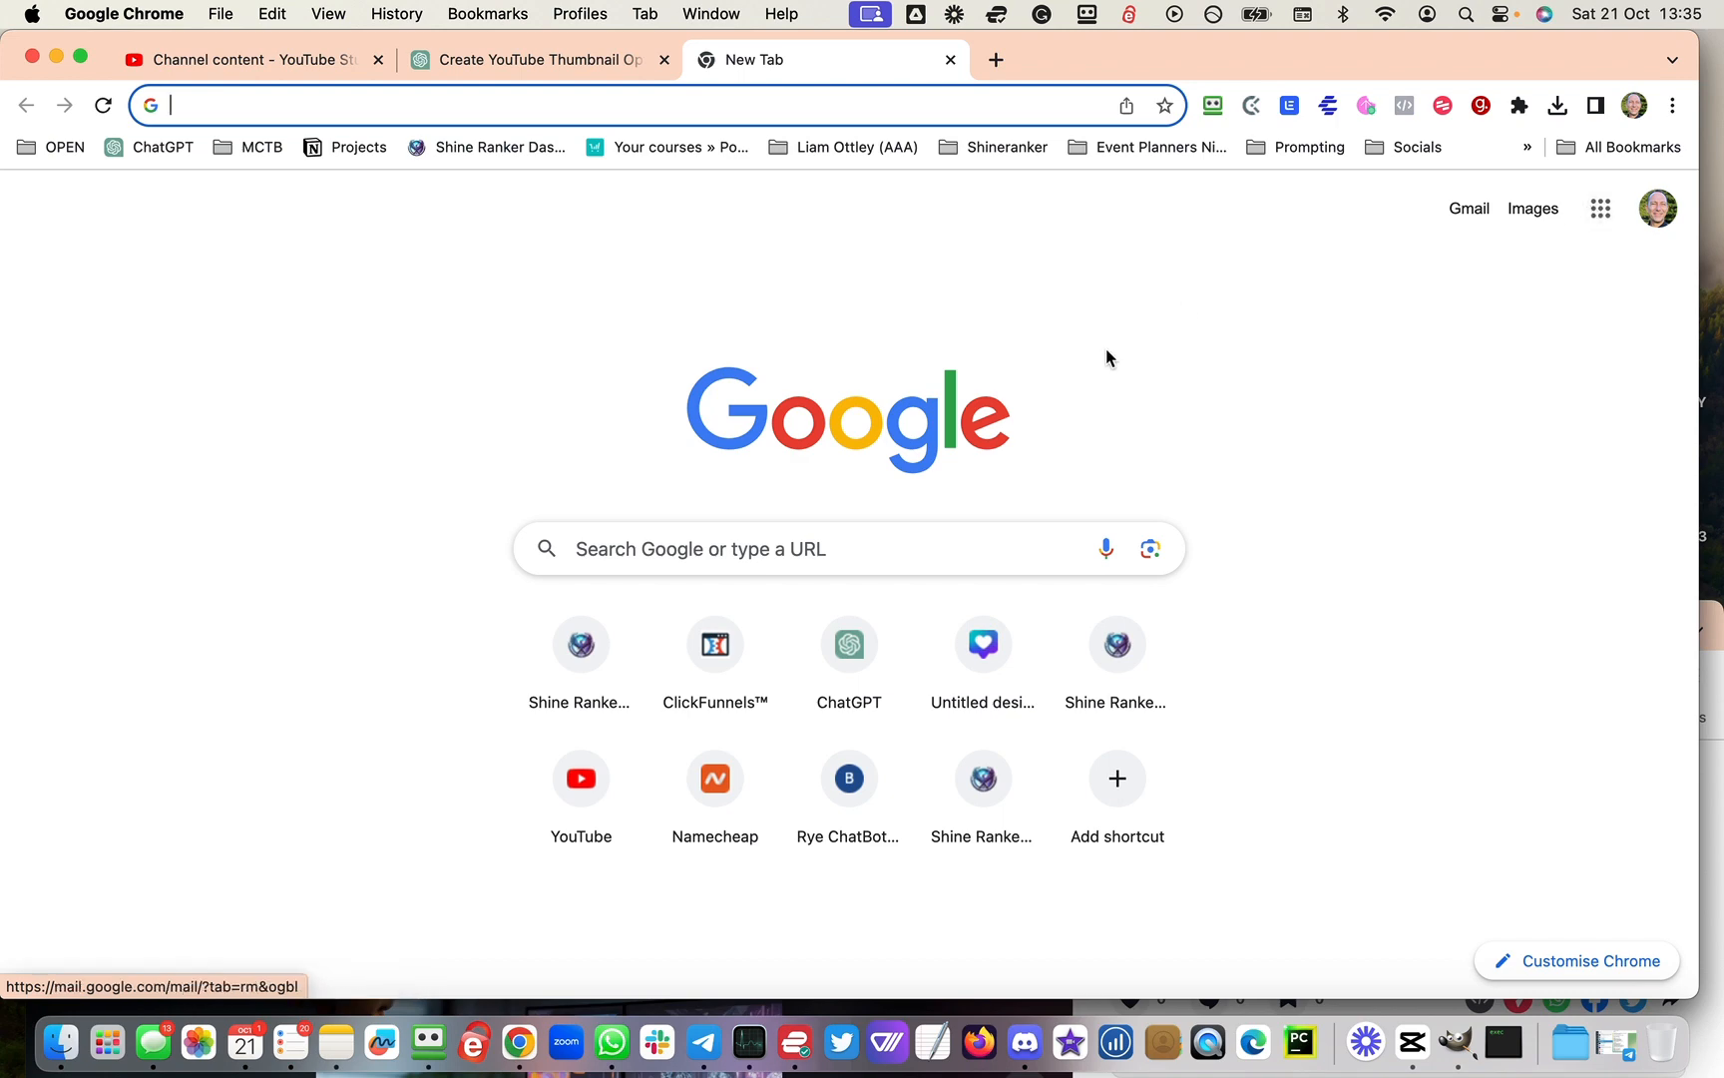
{"action": "type", "text": "www.facebook"}
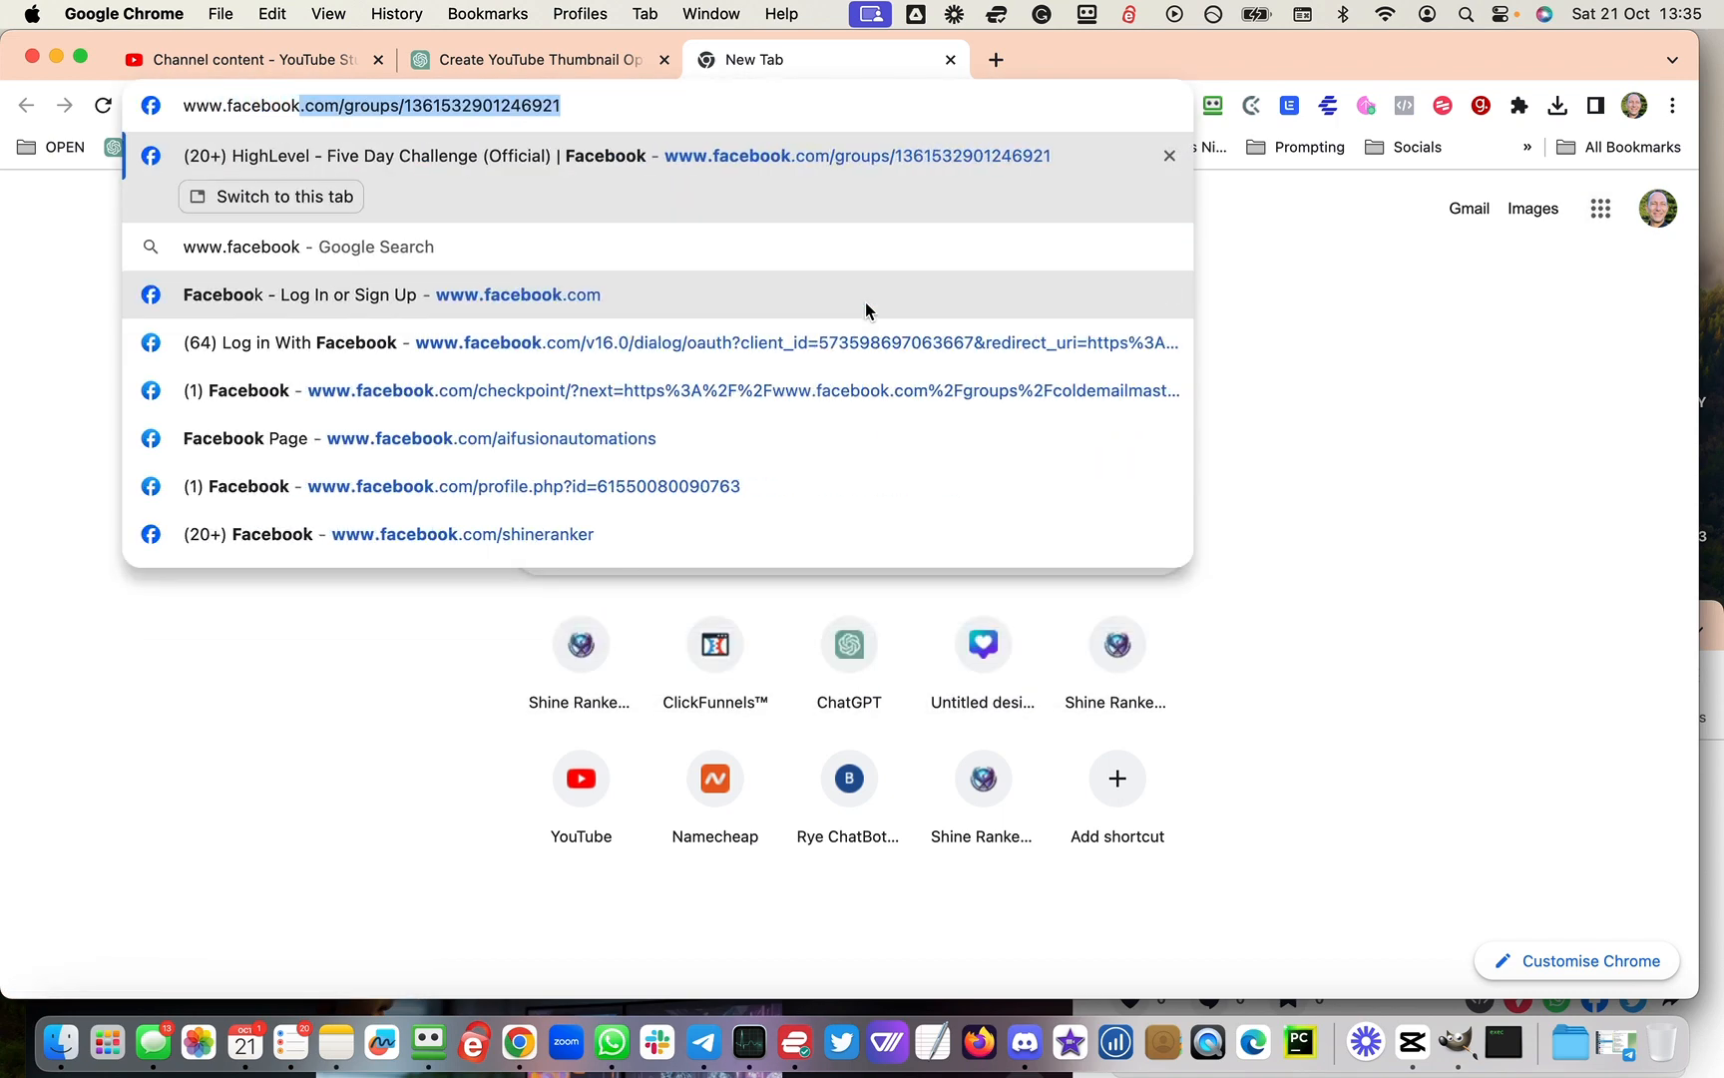
{"action": "key", "text": "Return"}
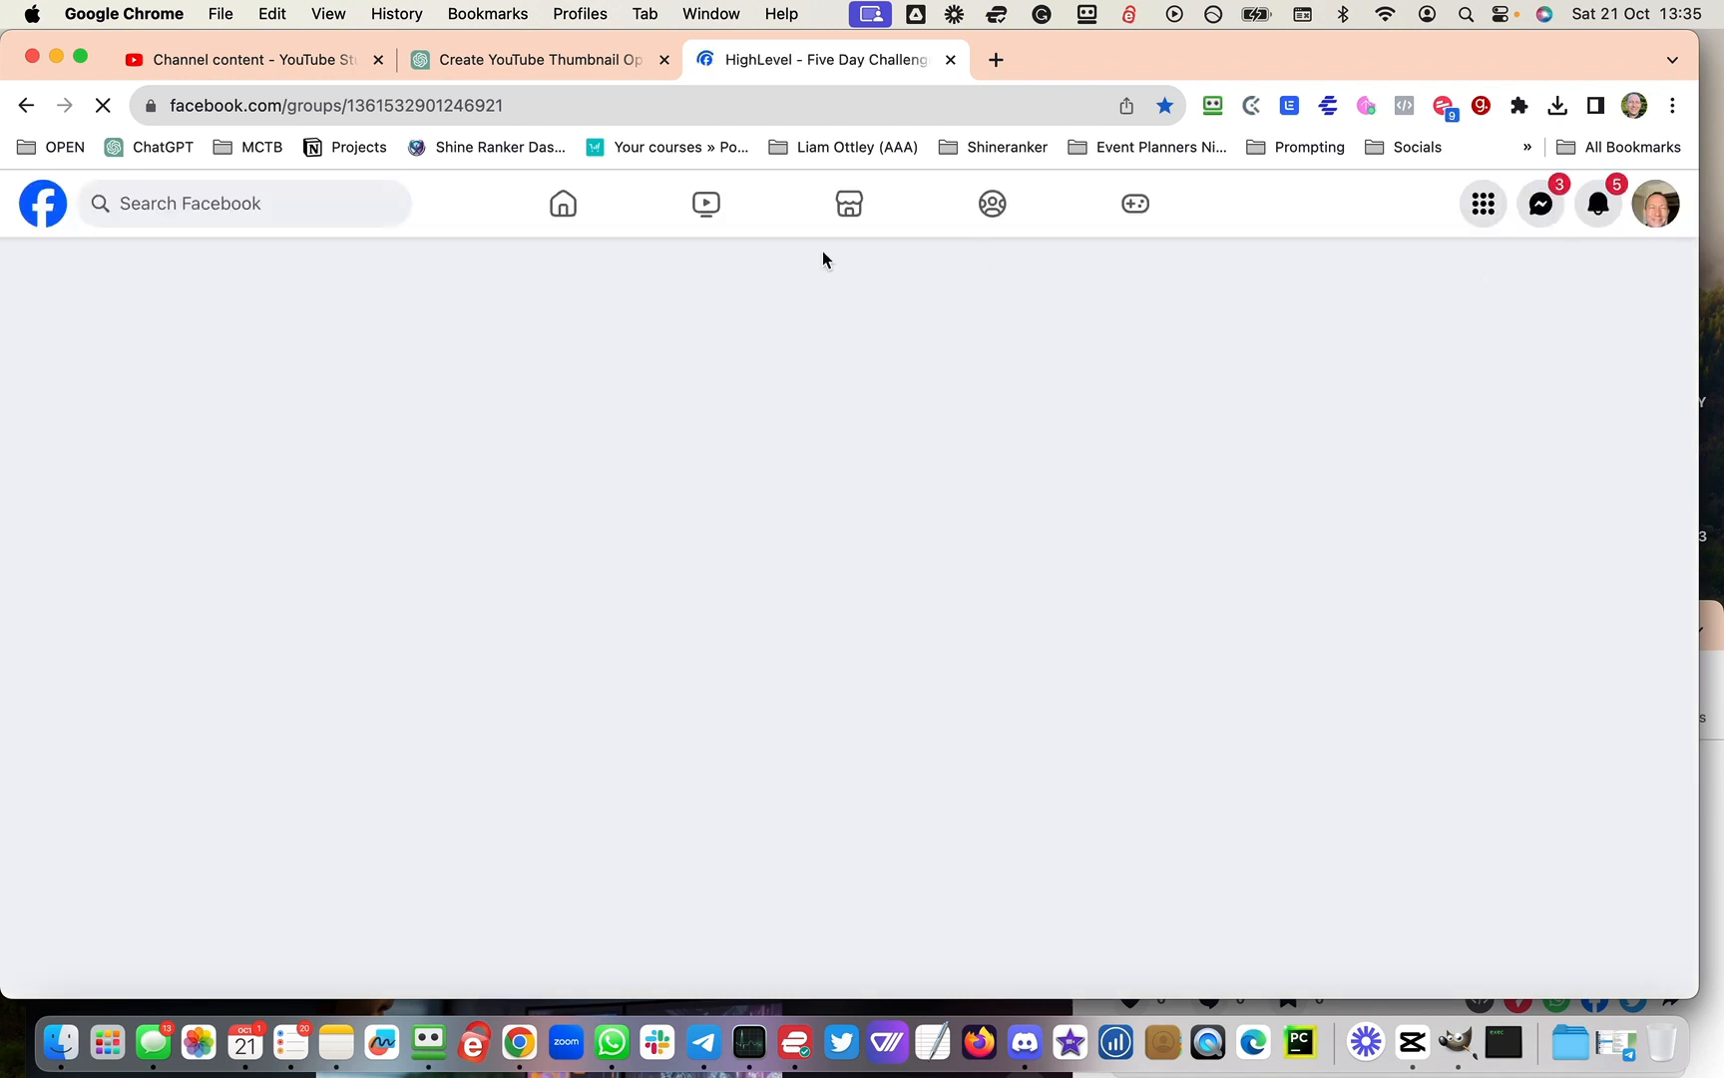
{"action": "left_click", "coordinate": [561, 211]}
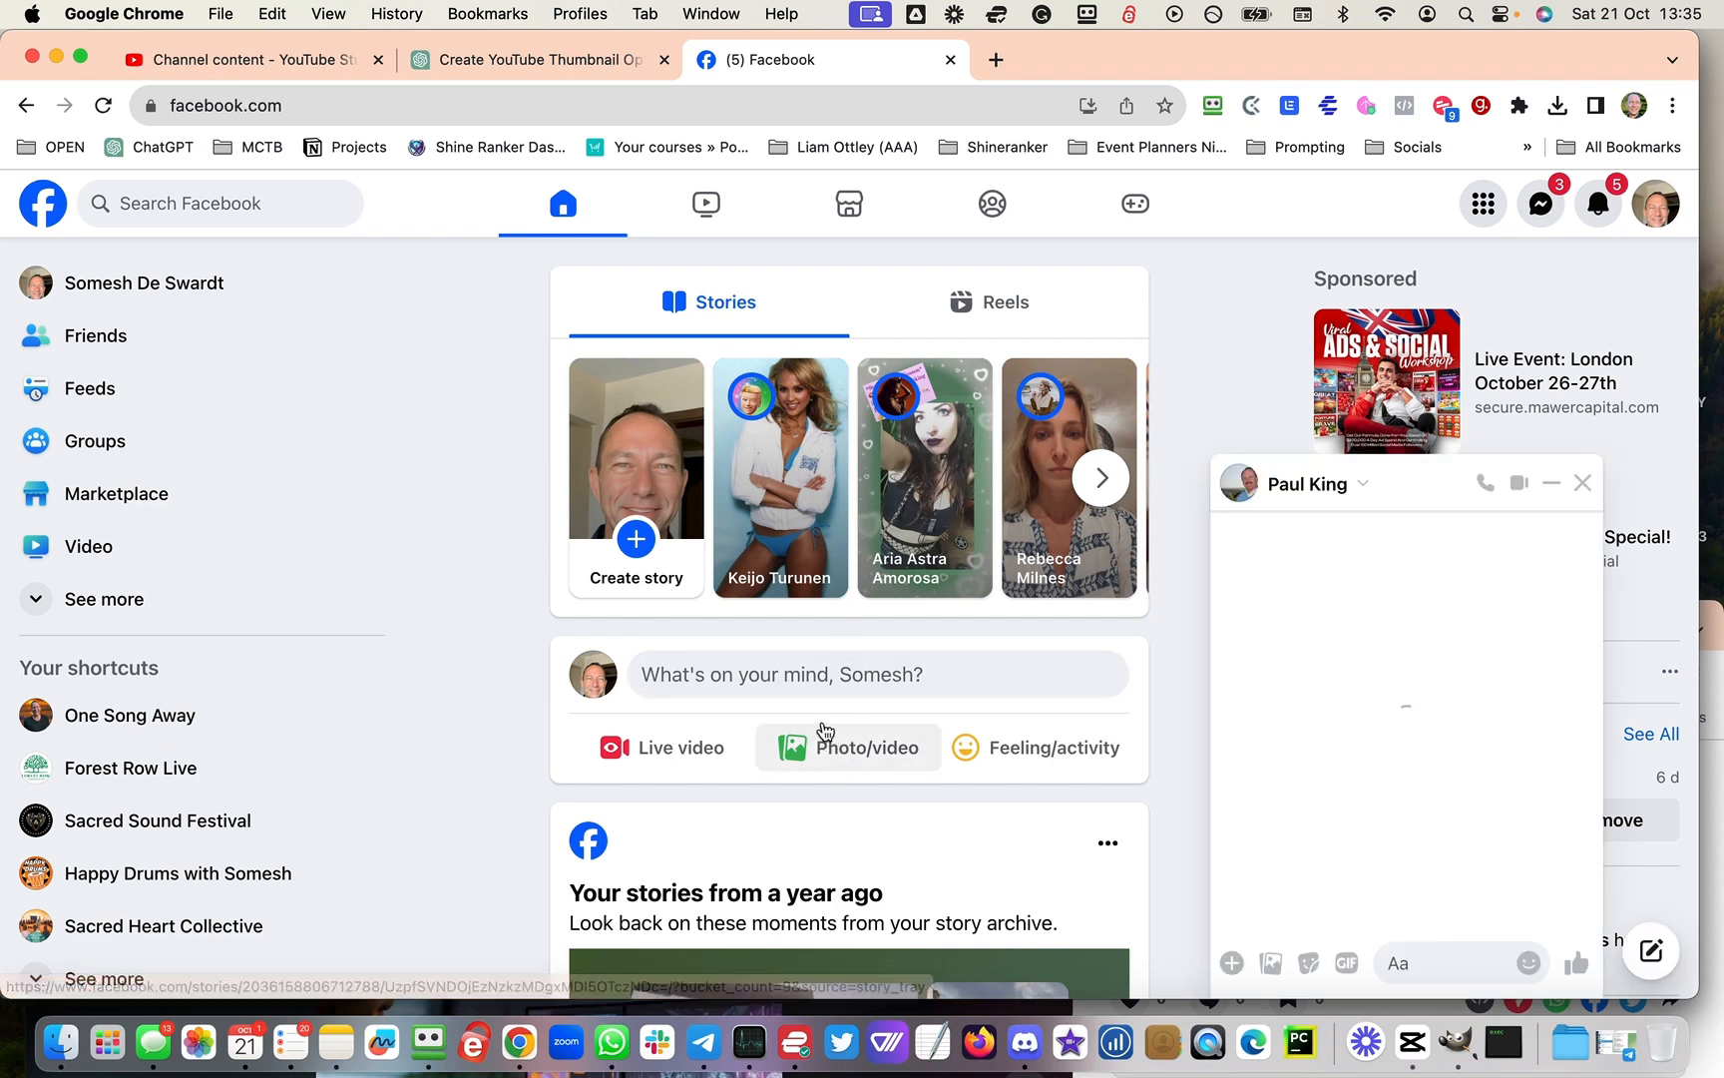
{"action": "left_click", "coordinate": [810, 674]}
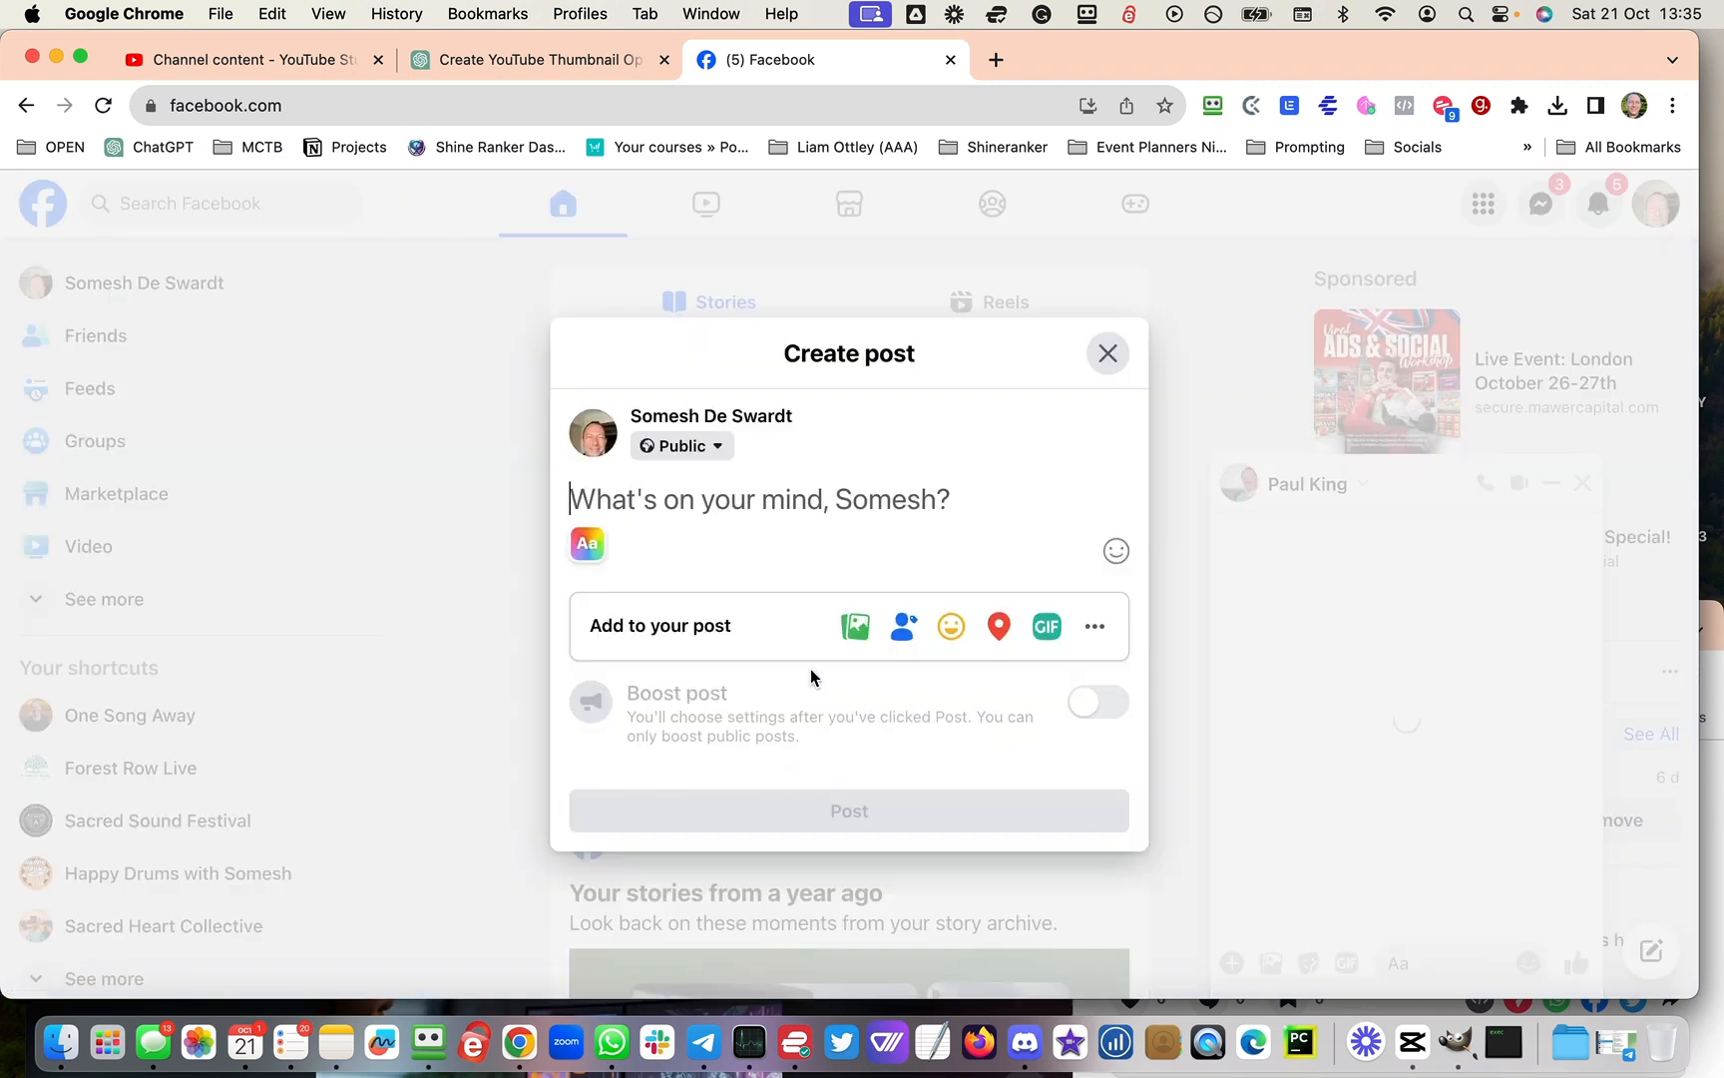
{"action": "left_click", "coordinate": [853, 626]}
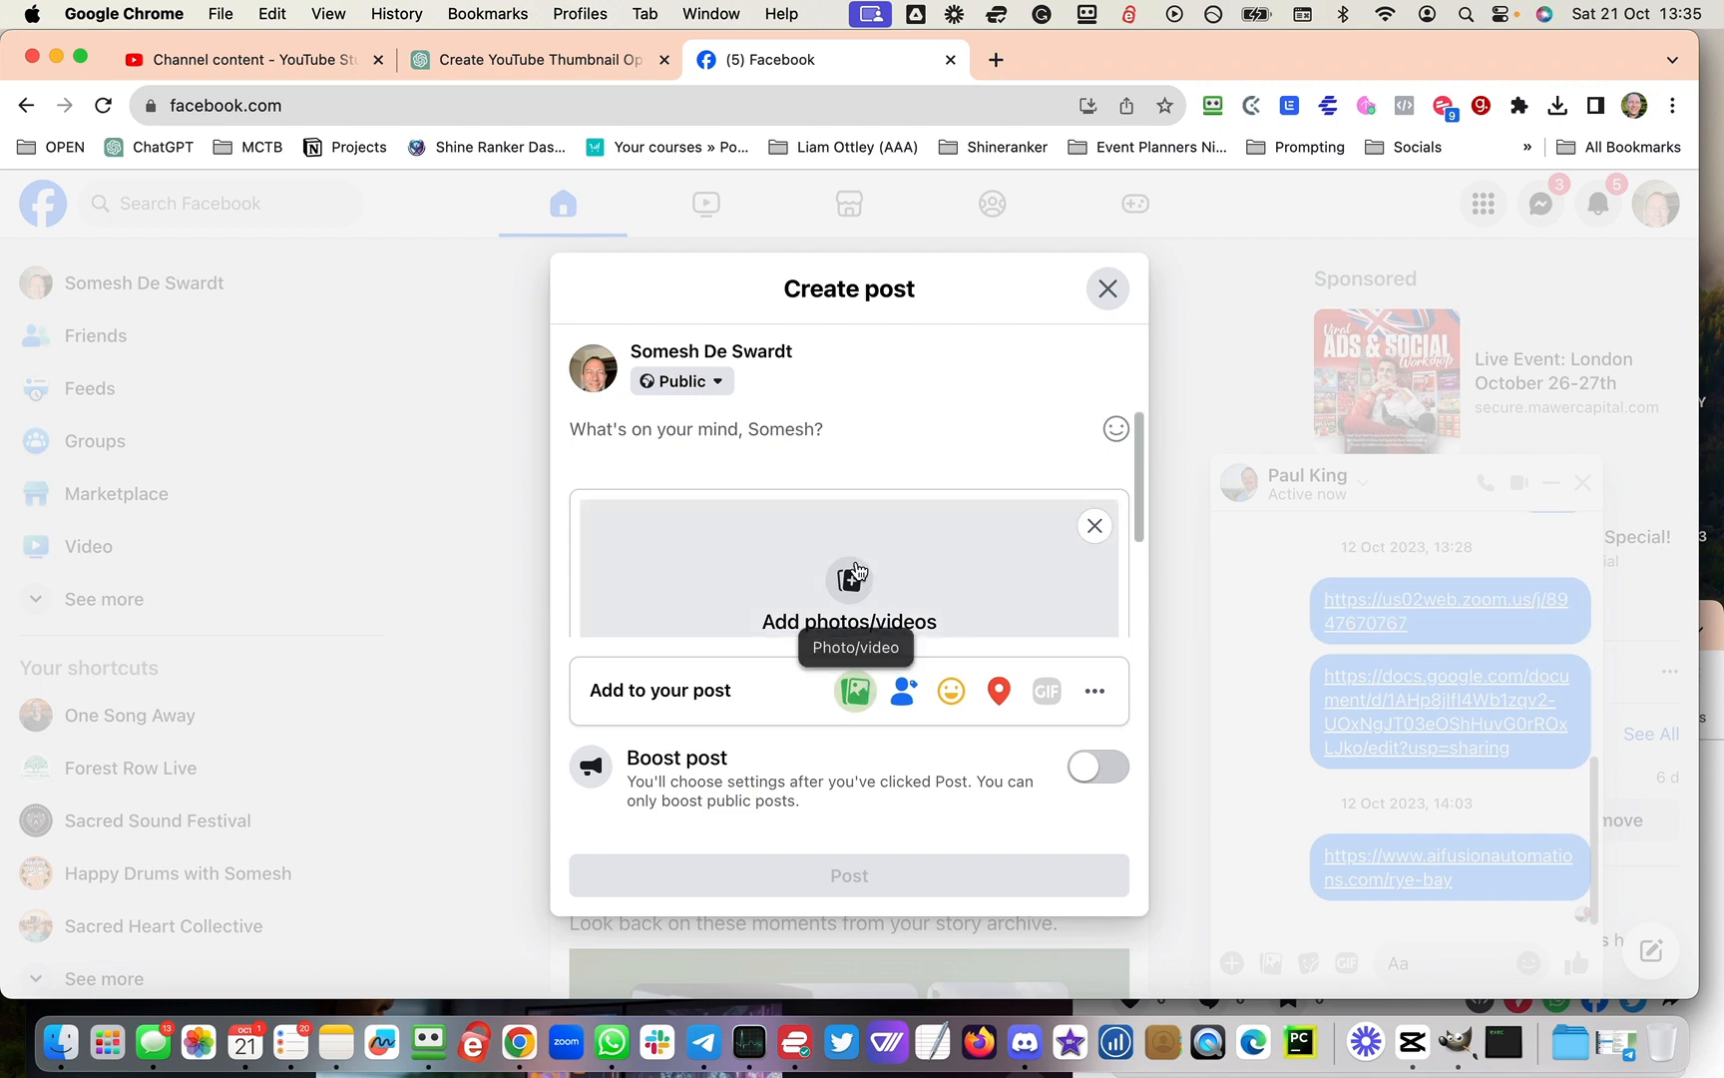
{"action": "left_click", "coordinate": [864, 600]}
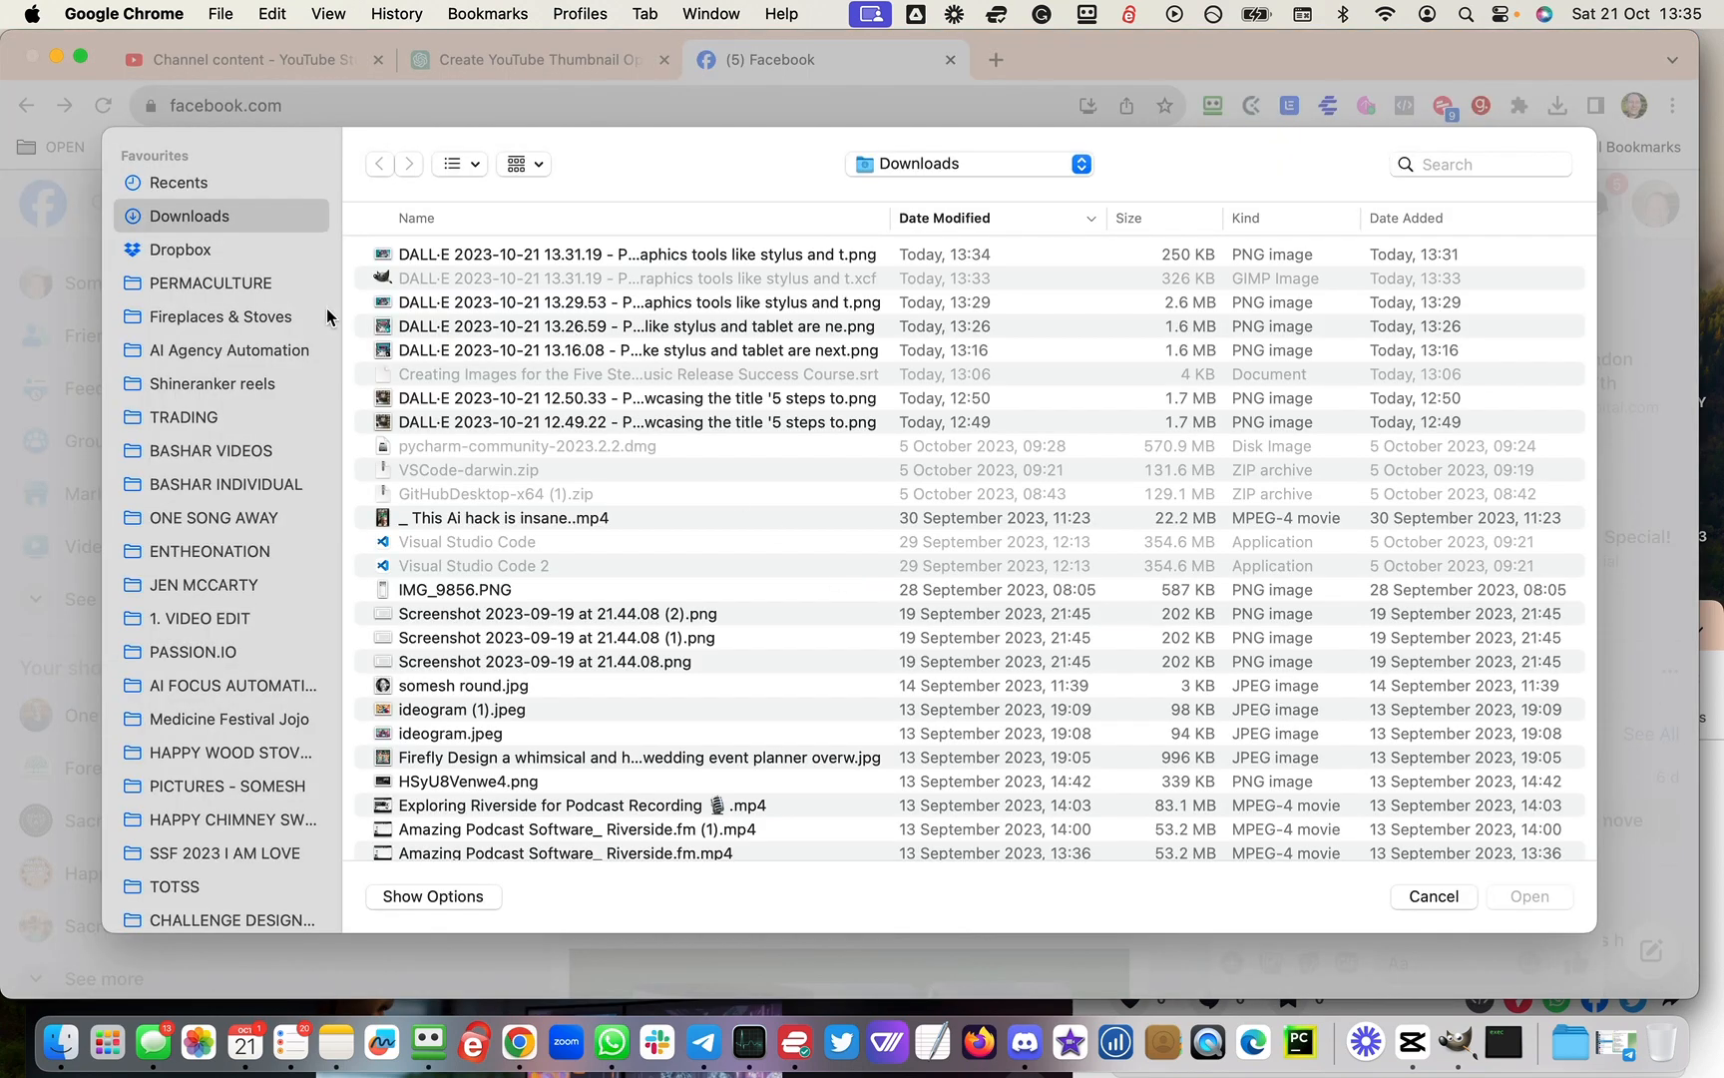
{"action": "left_click", "coordinate": [1434, 896]}
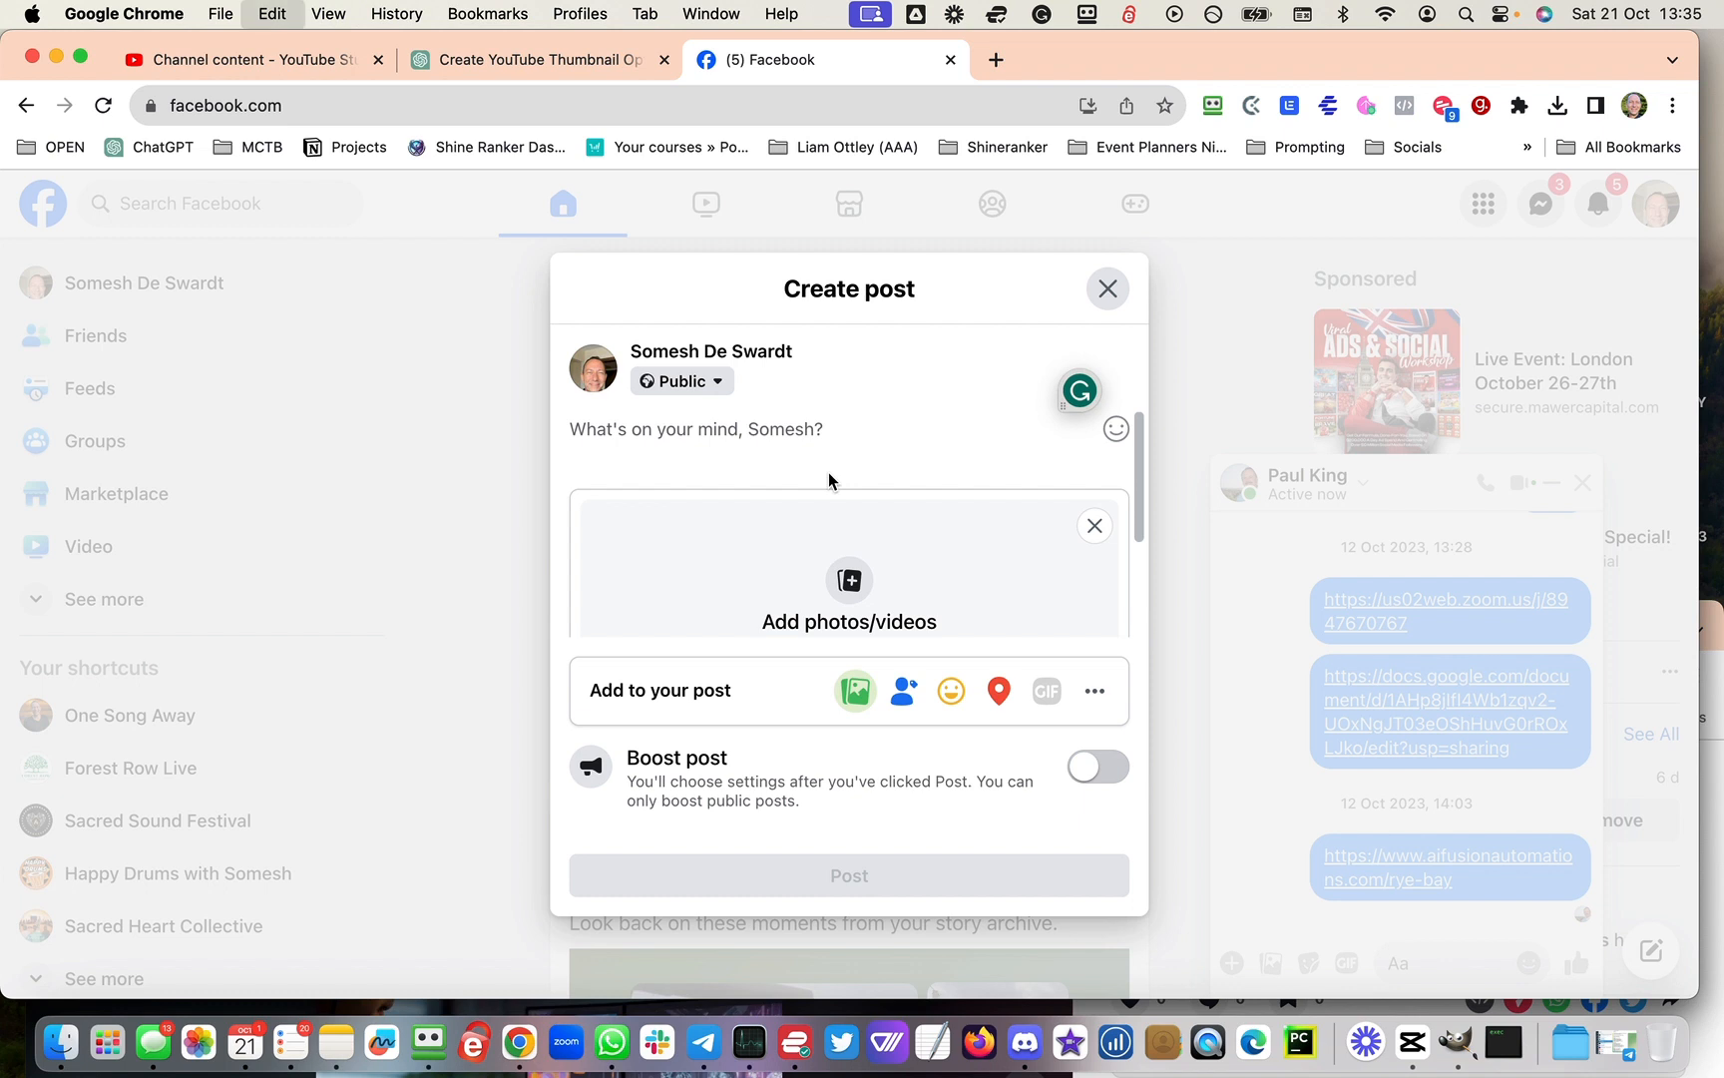
Step: Paste the copied YouTube video link into the new Facebook post
{"action": "key", "text": "super+v"}
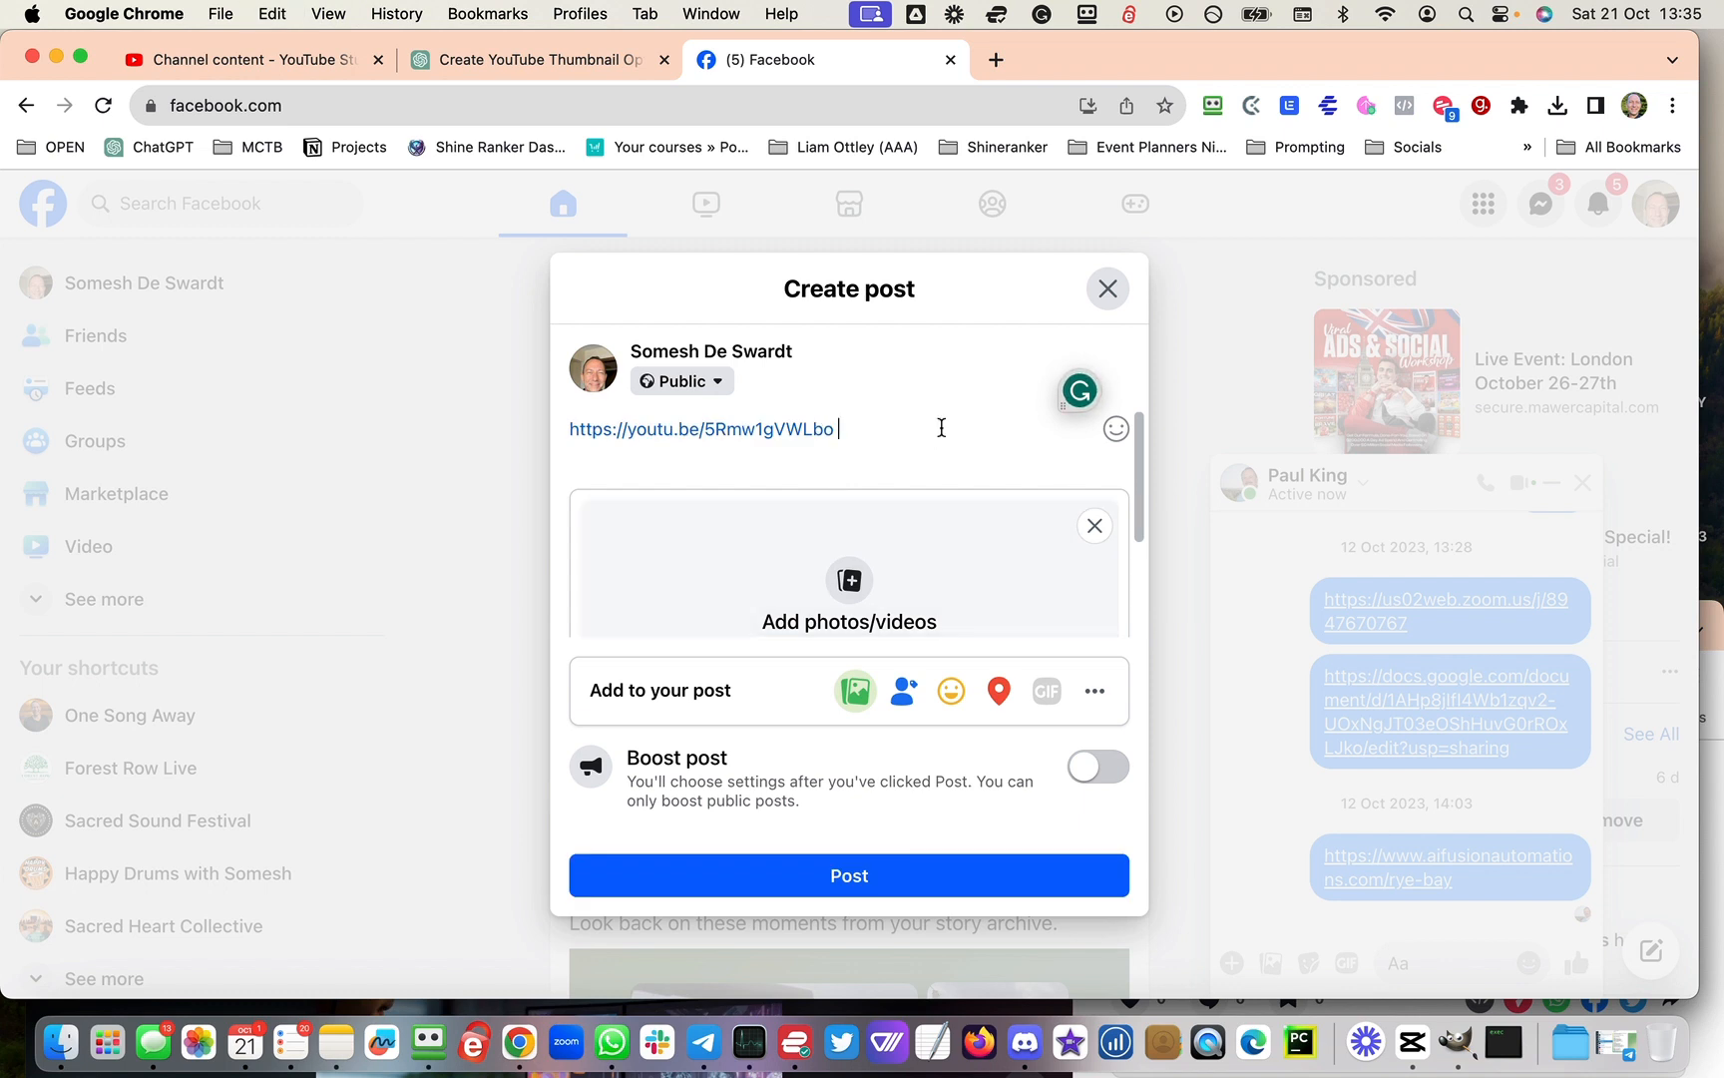
{"action": "scroll", "coordinate": [941, 428], "scroll_direction": "down", "scroll_amount": 2}
{"action": "scroll", "coordinate": [944, 435], "scroll_direction": "up", "scroll_amount": 2}
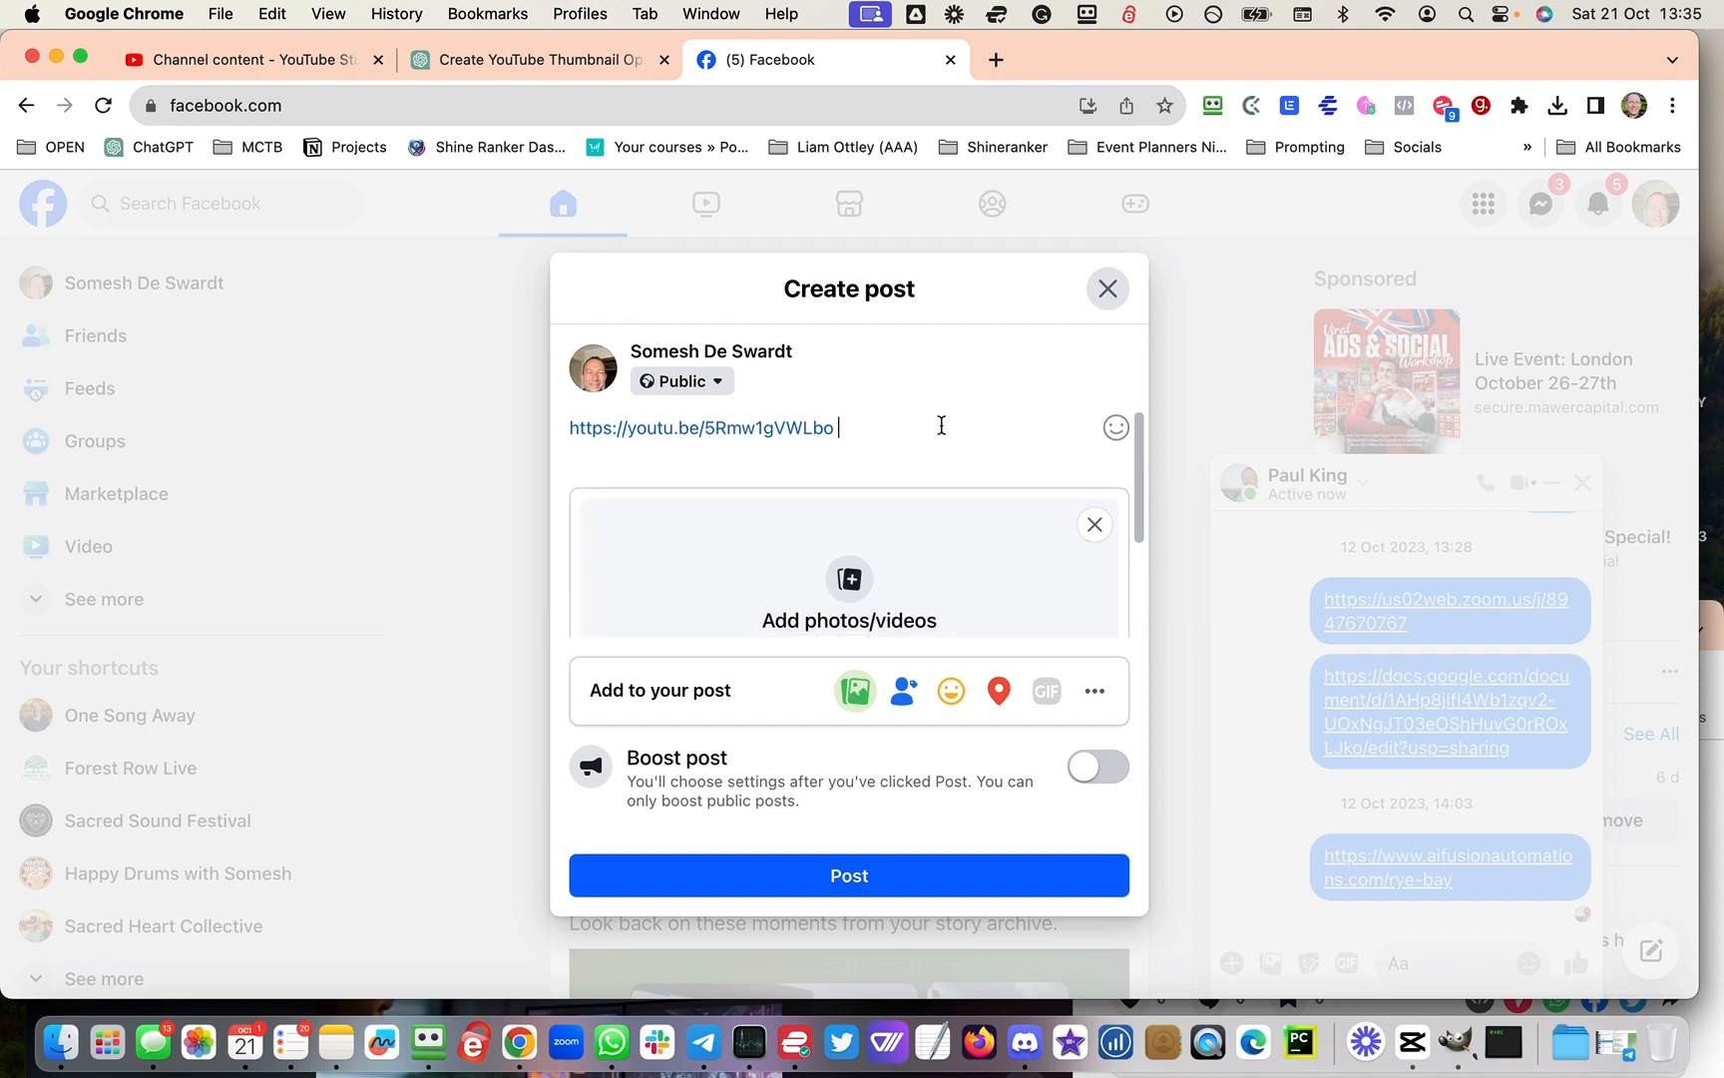
{"action": "scroll", "coordinate": [941, 431], "scroll_direction": "down", "scroll_amount": 3}
Step: Return to YouTube Studio, open the published video's details and copy its whole description
{"action": "left_click", "coordinate": [319, 68]}
{"action": "left_click", "coordinate": [1105, 823]}
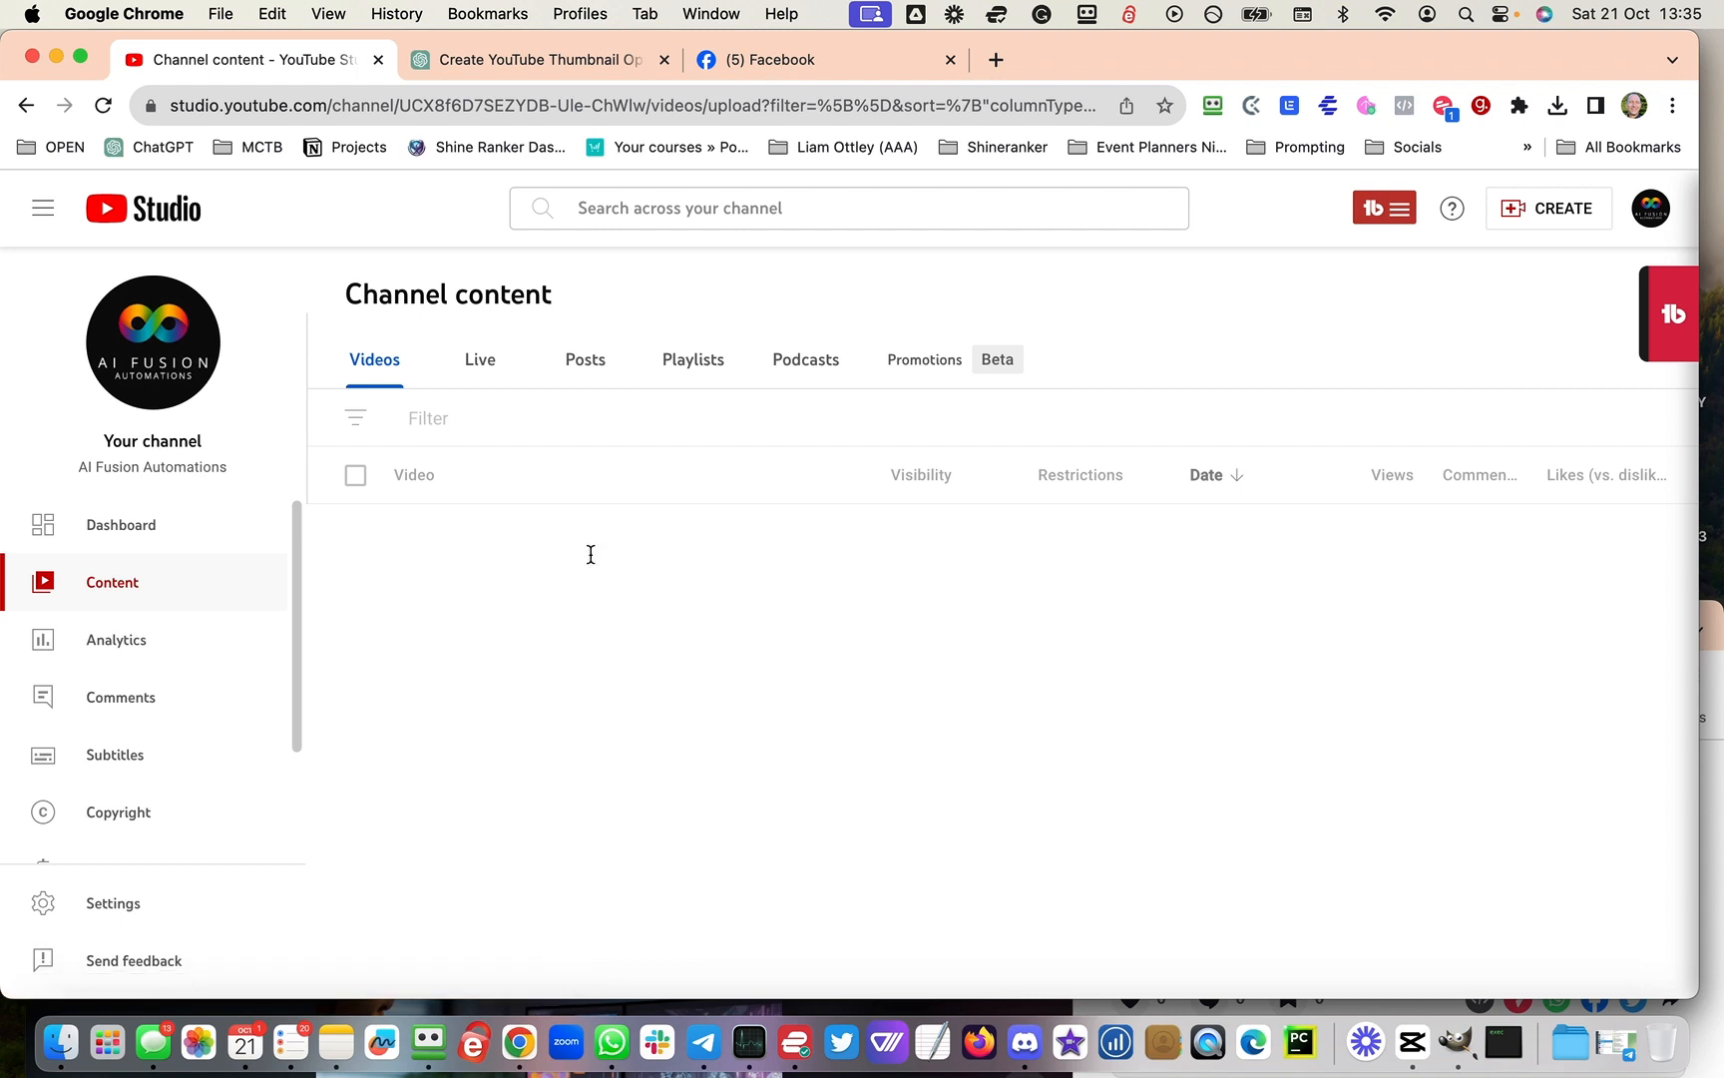
{"action": "left_click", "coordinate": [600, 539]}
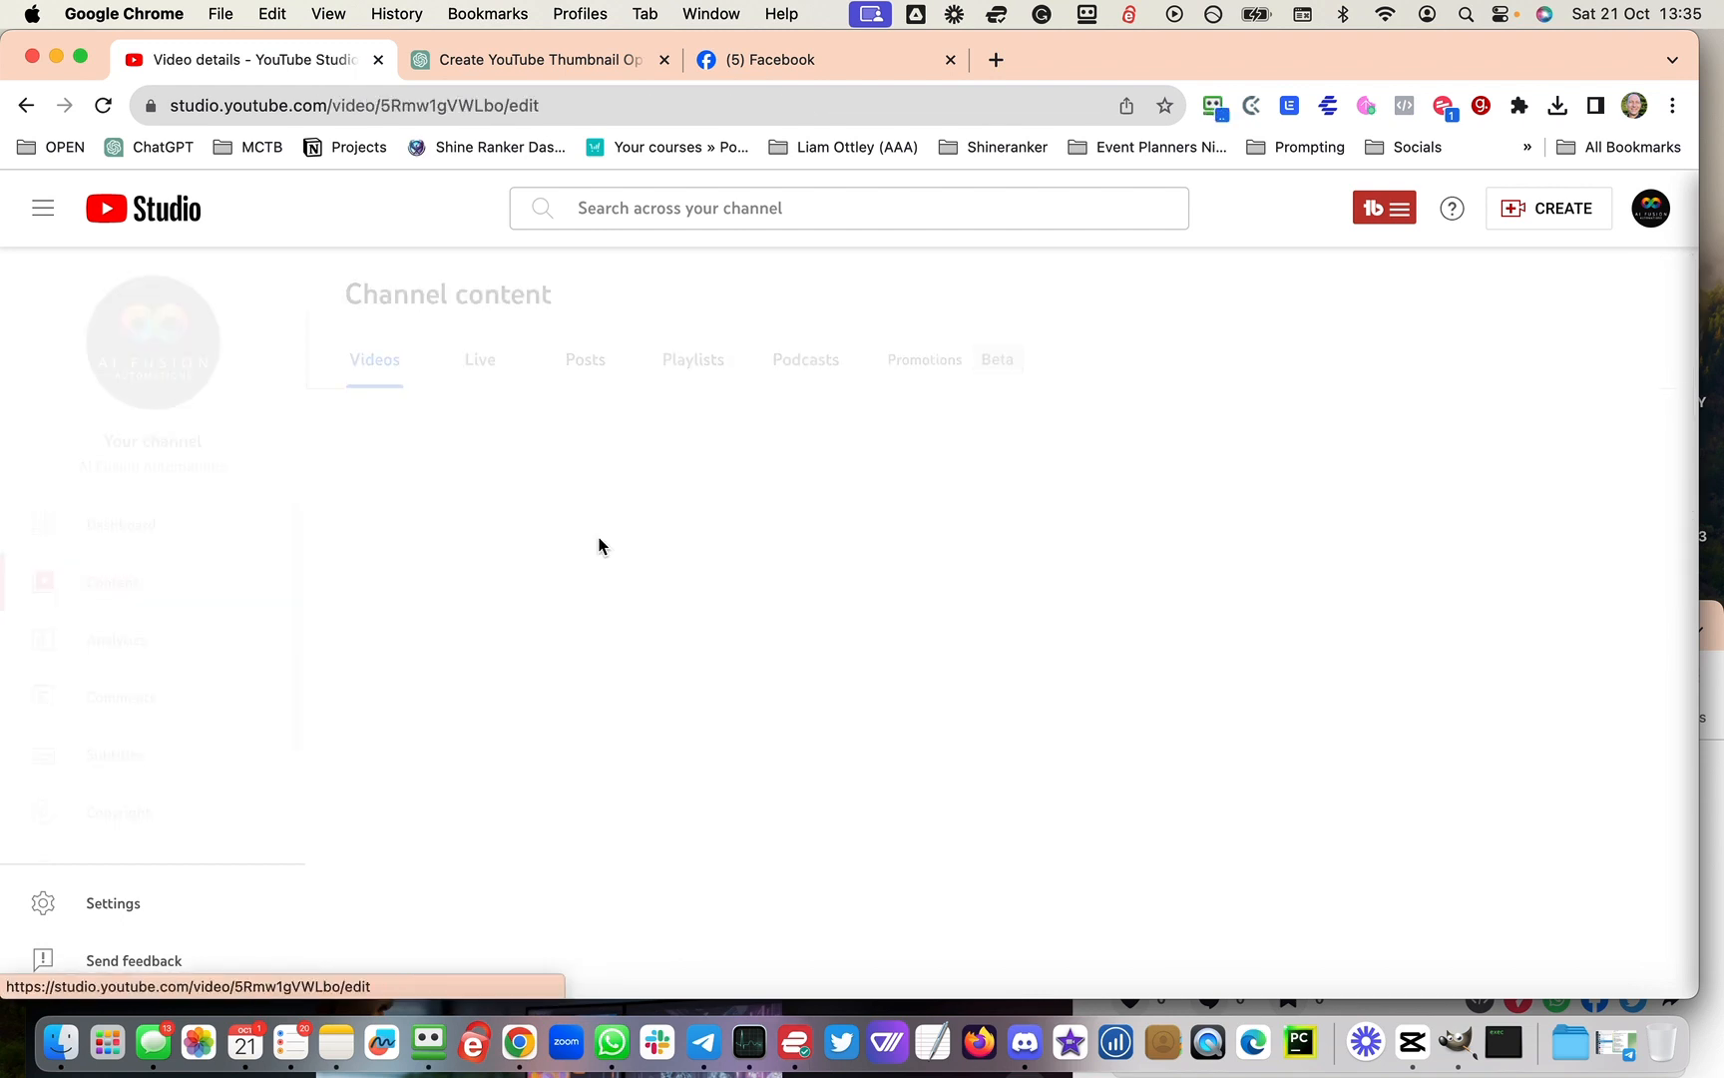
{"action": "left_click", "coordinate": [434, 579]}
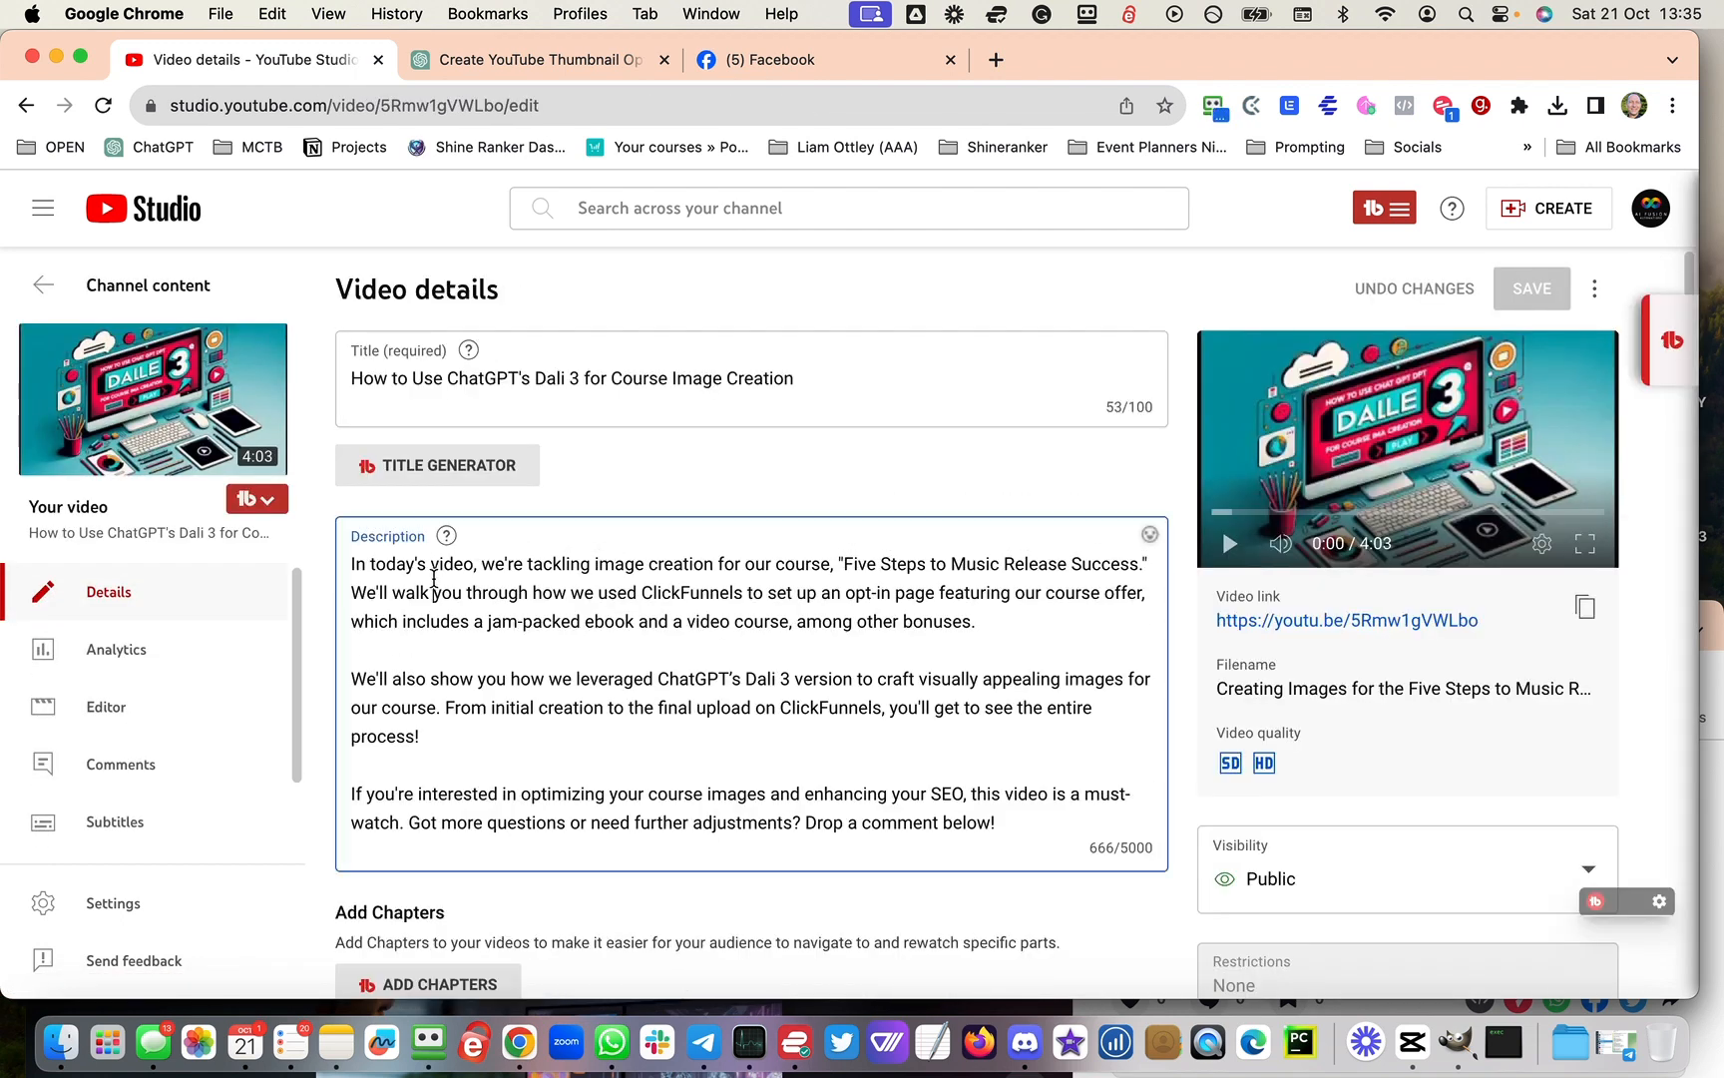
{"action": "key", "text": "super+a"}
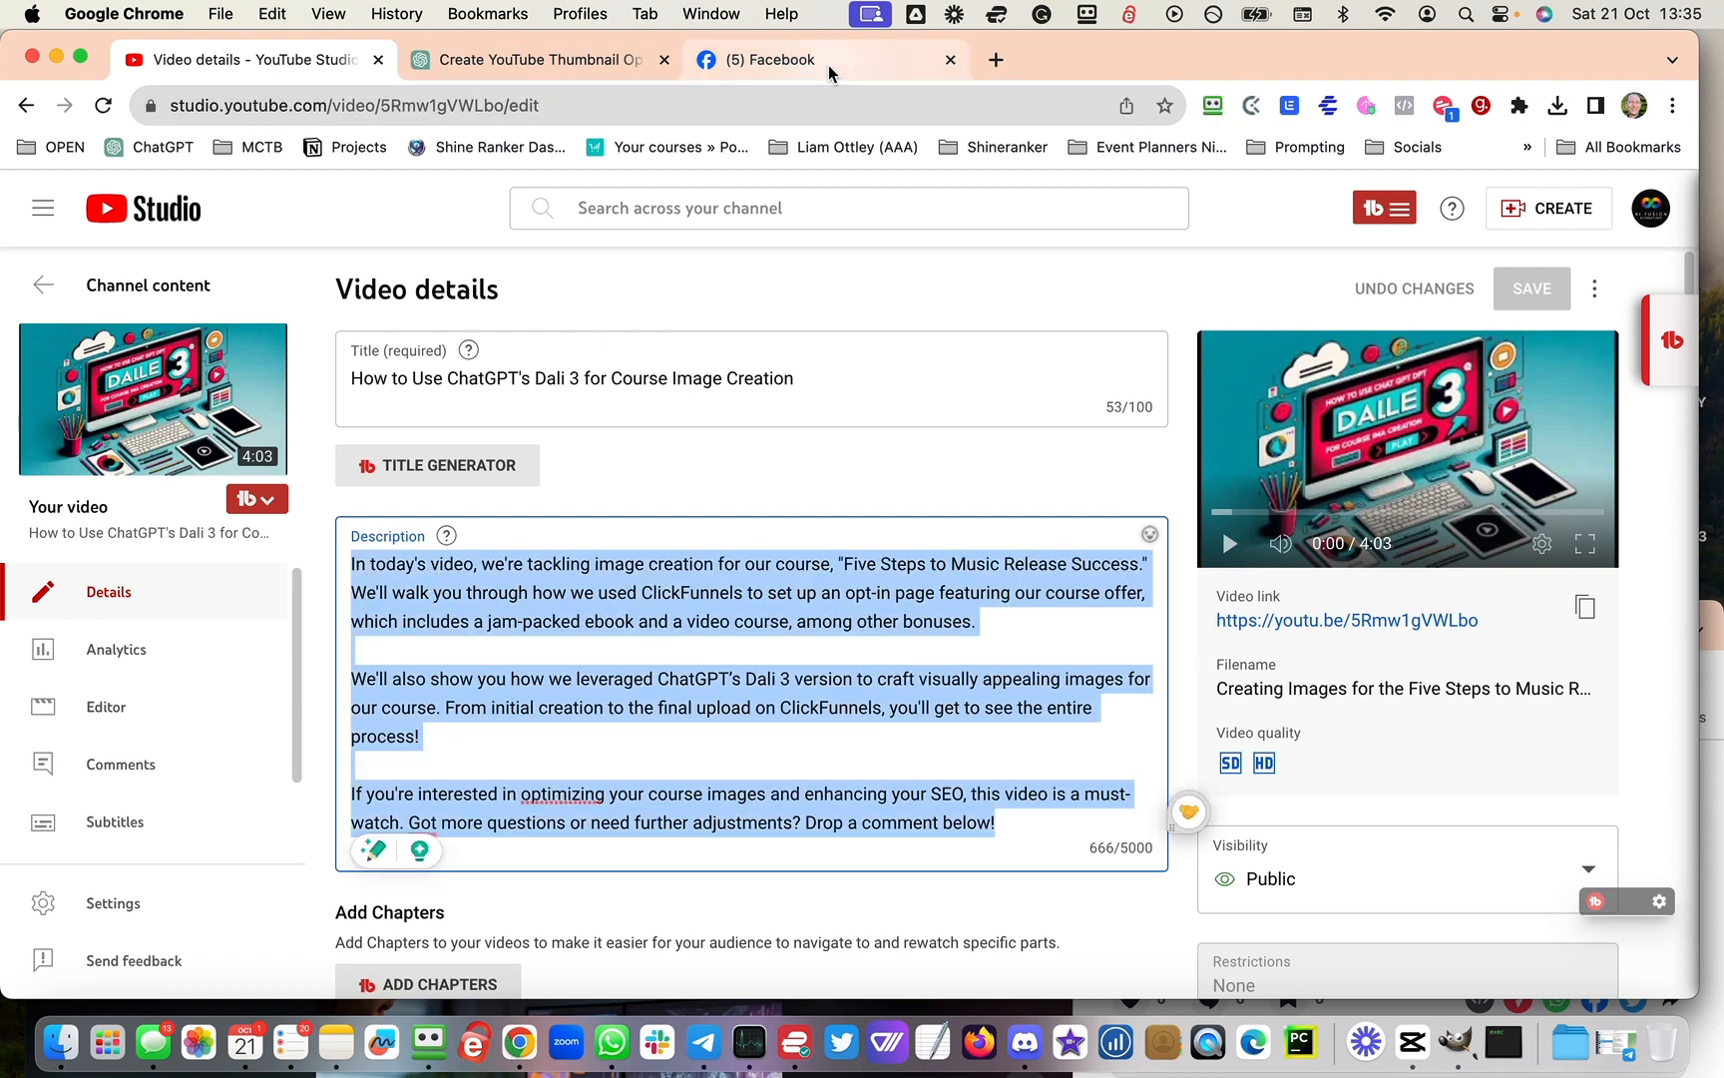
Step: Switch back to the Facebook post and paste the video description on a line above the link
{"action": "left_click", "coordinate": [758, 60]}
{"action": "key", "text": "super+v"}
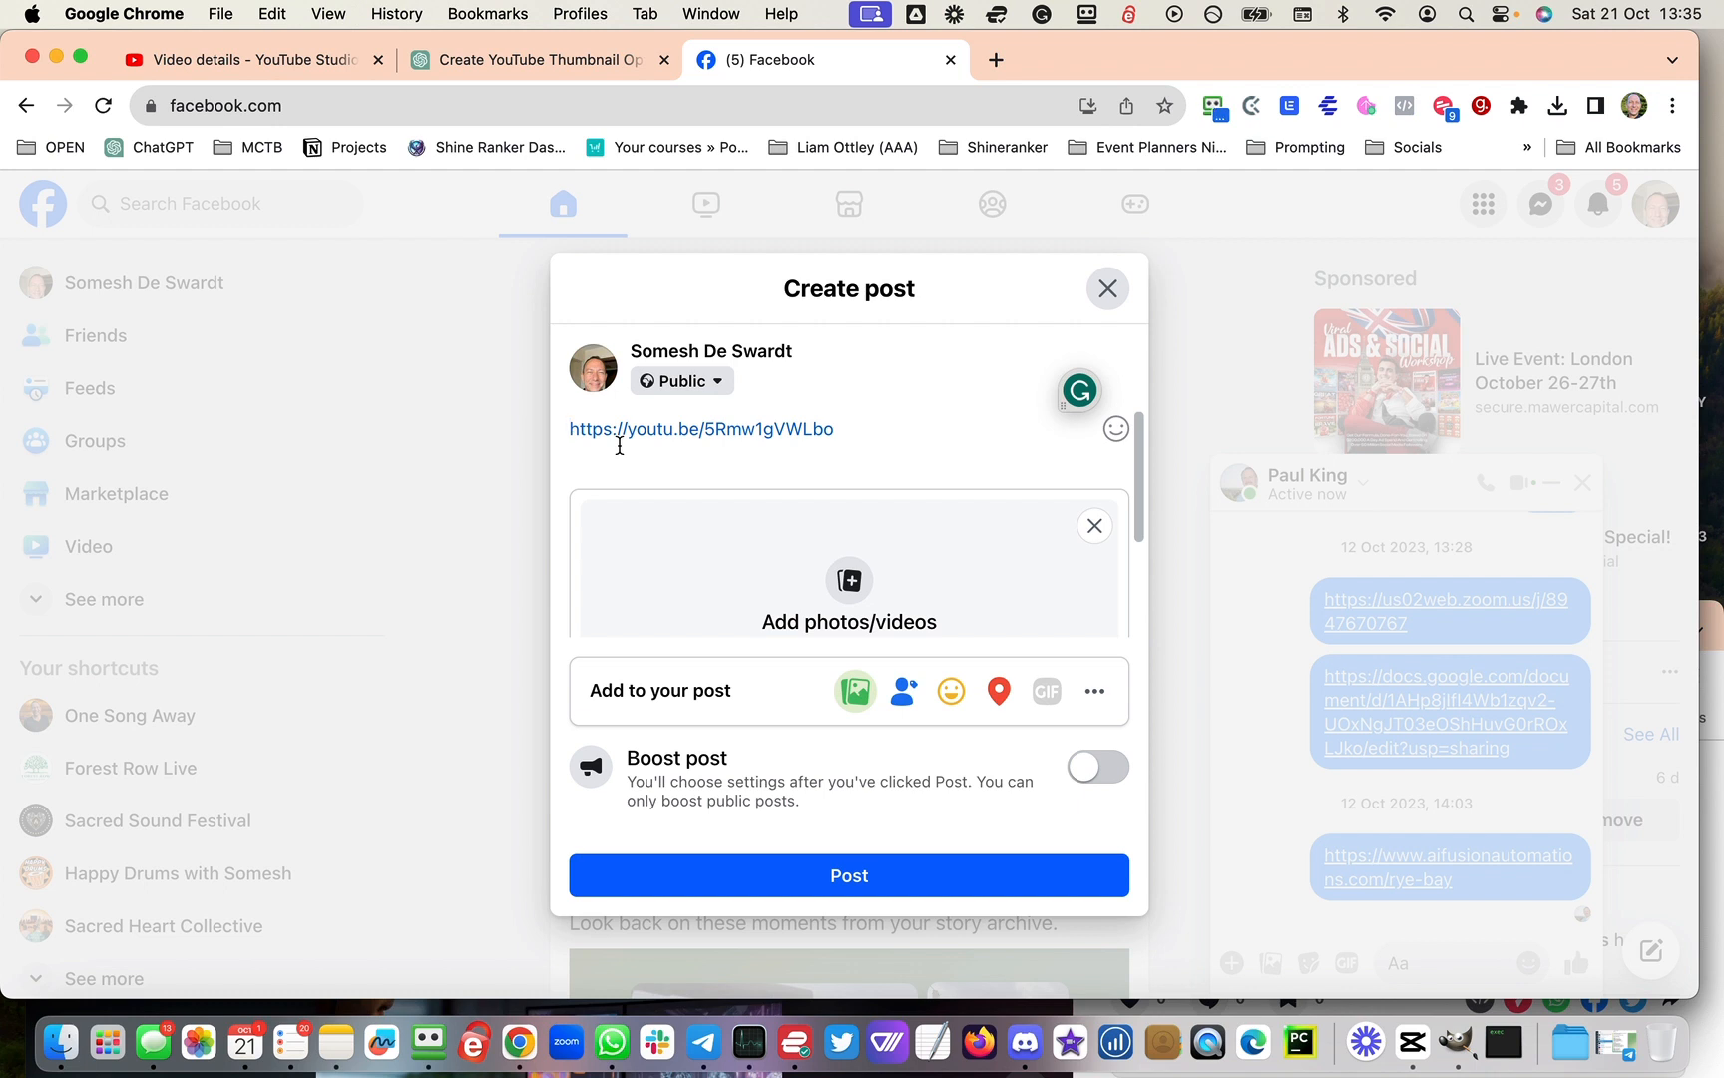
{"action": "key", "text": "Up"}
{"action": "key", "text": "Return"}
{"action": "key", "text": "super+v"}
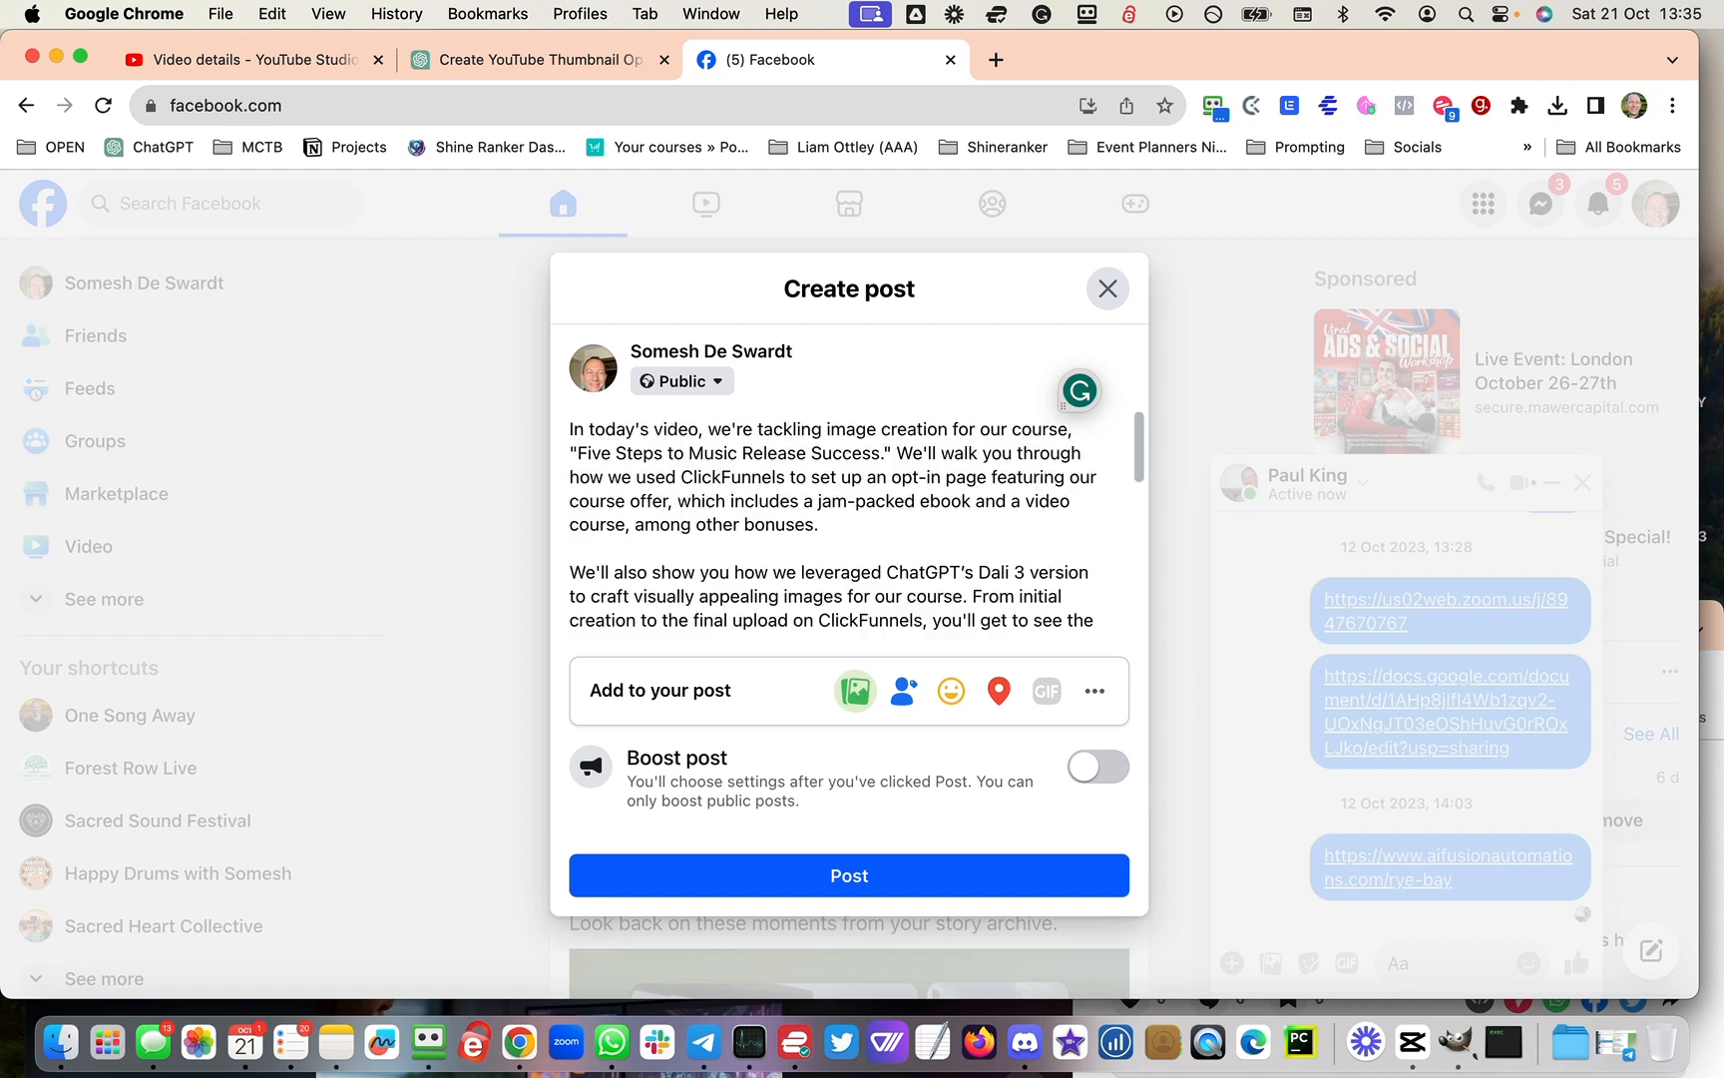
Step: Correct "Dali 3" to "Dalle 3" in the post's second paragraph
{"action": "scroll", "coordinate": [919, 492], "scroll_direction": "down", "scroll_amount": 2}
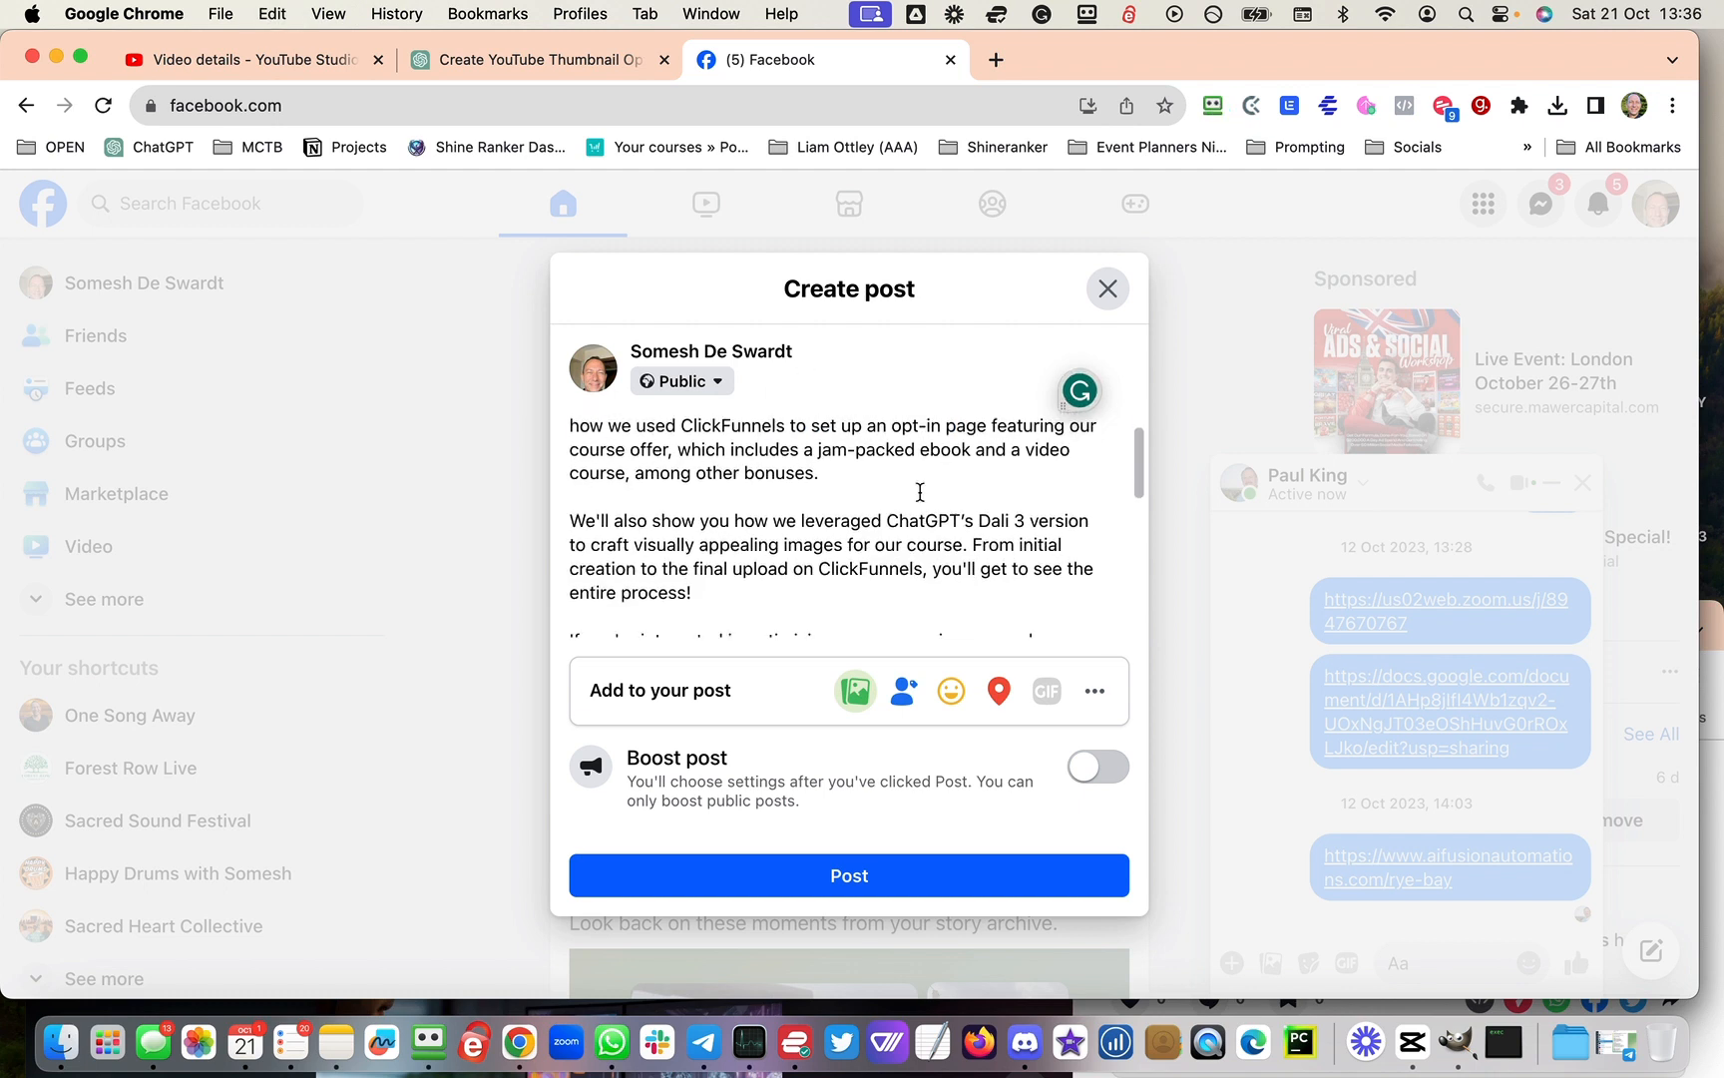
{"action": "scroll", "coordinate": [919, 493], "scroll_direction": "down", "scroll_amount": 2}
{"action": "scroll", "coordinate": [919, 492], "scroll_direction": "down", "scroll_amount": 3}
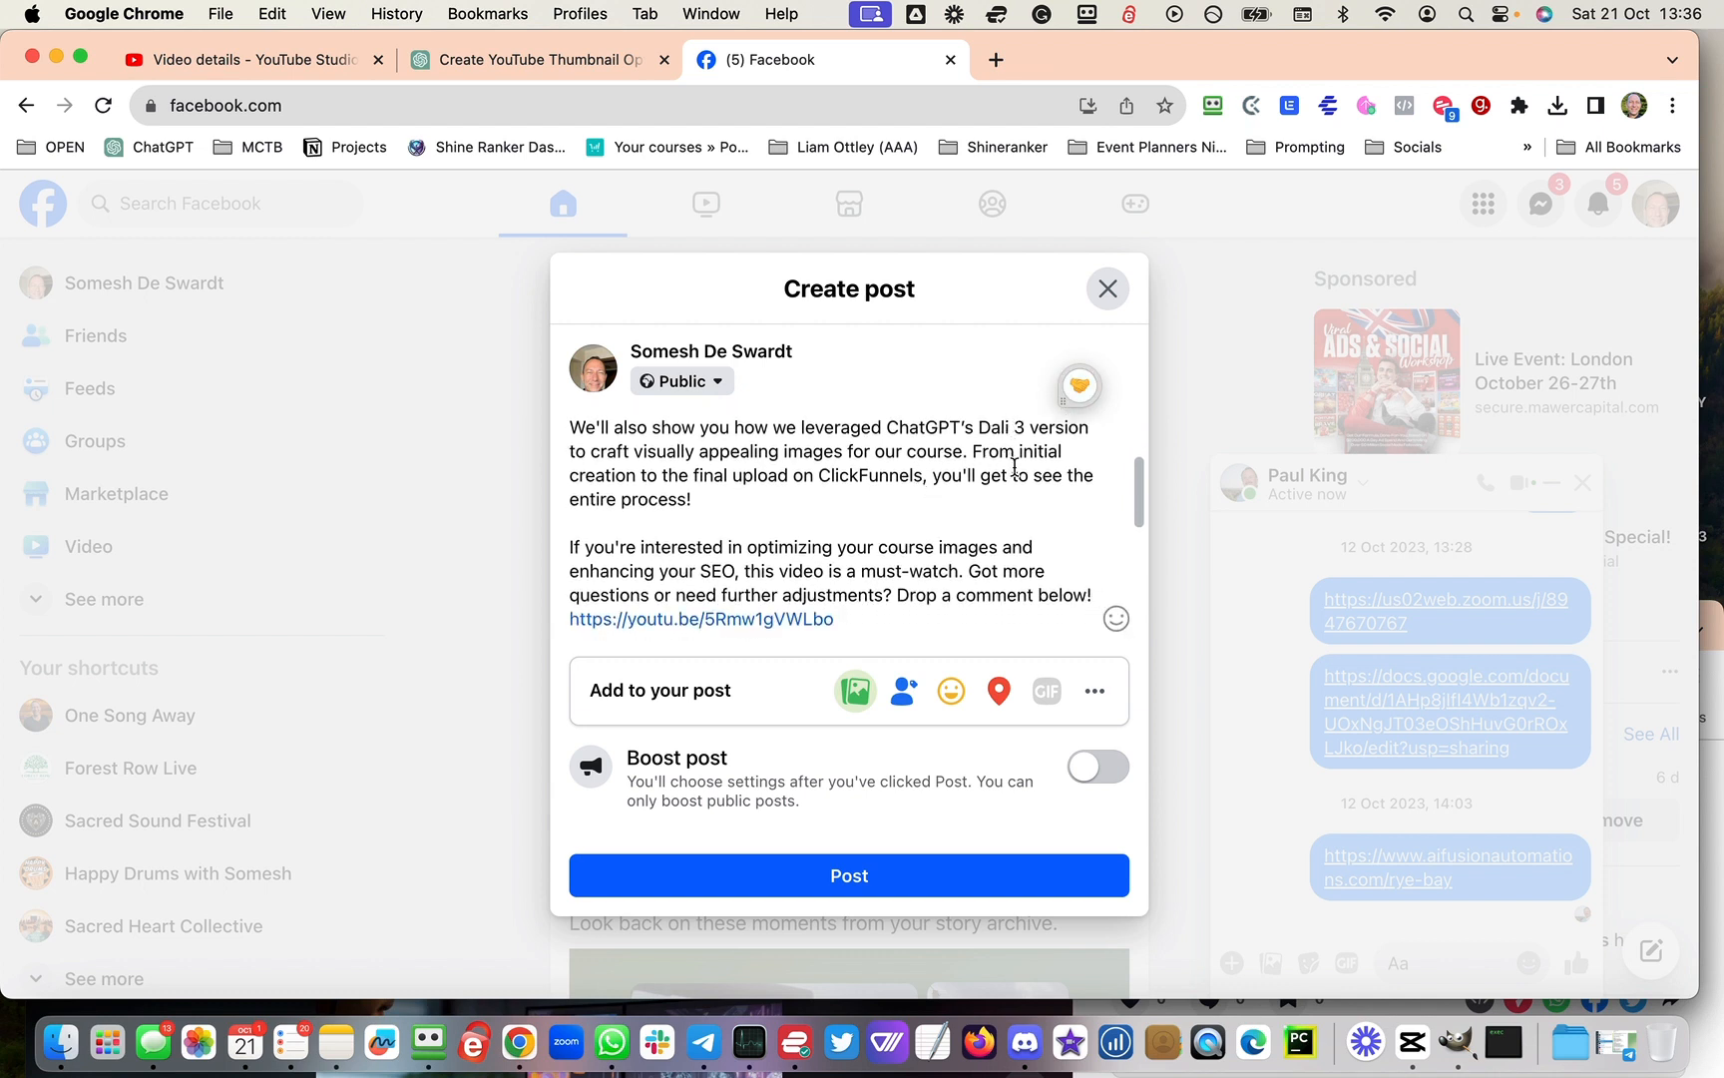
{"action": "key", "text": "BackSpace"}
{"action": "type", "text": "le"}
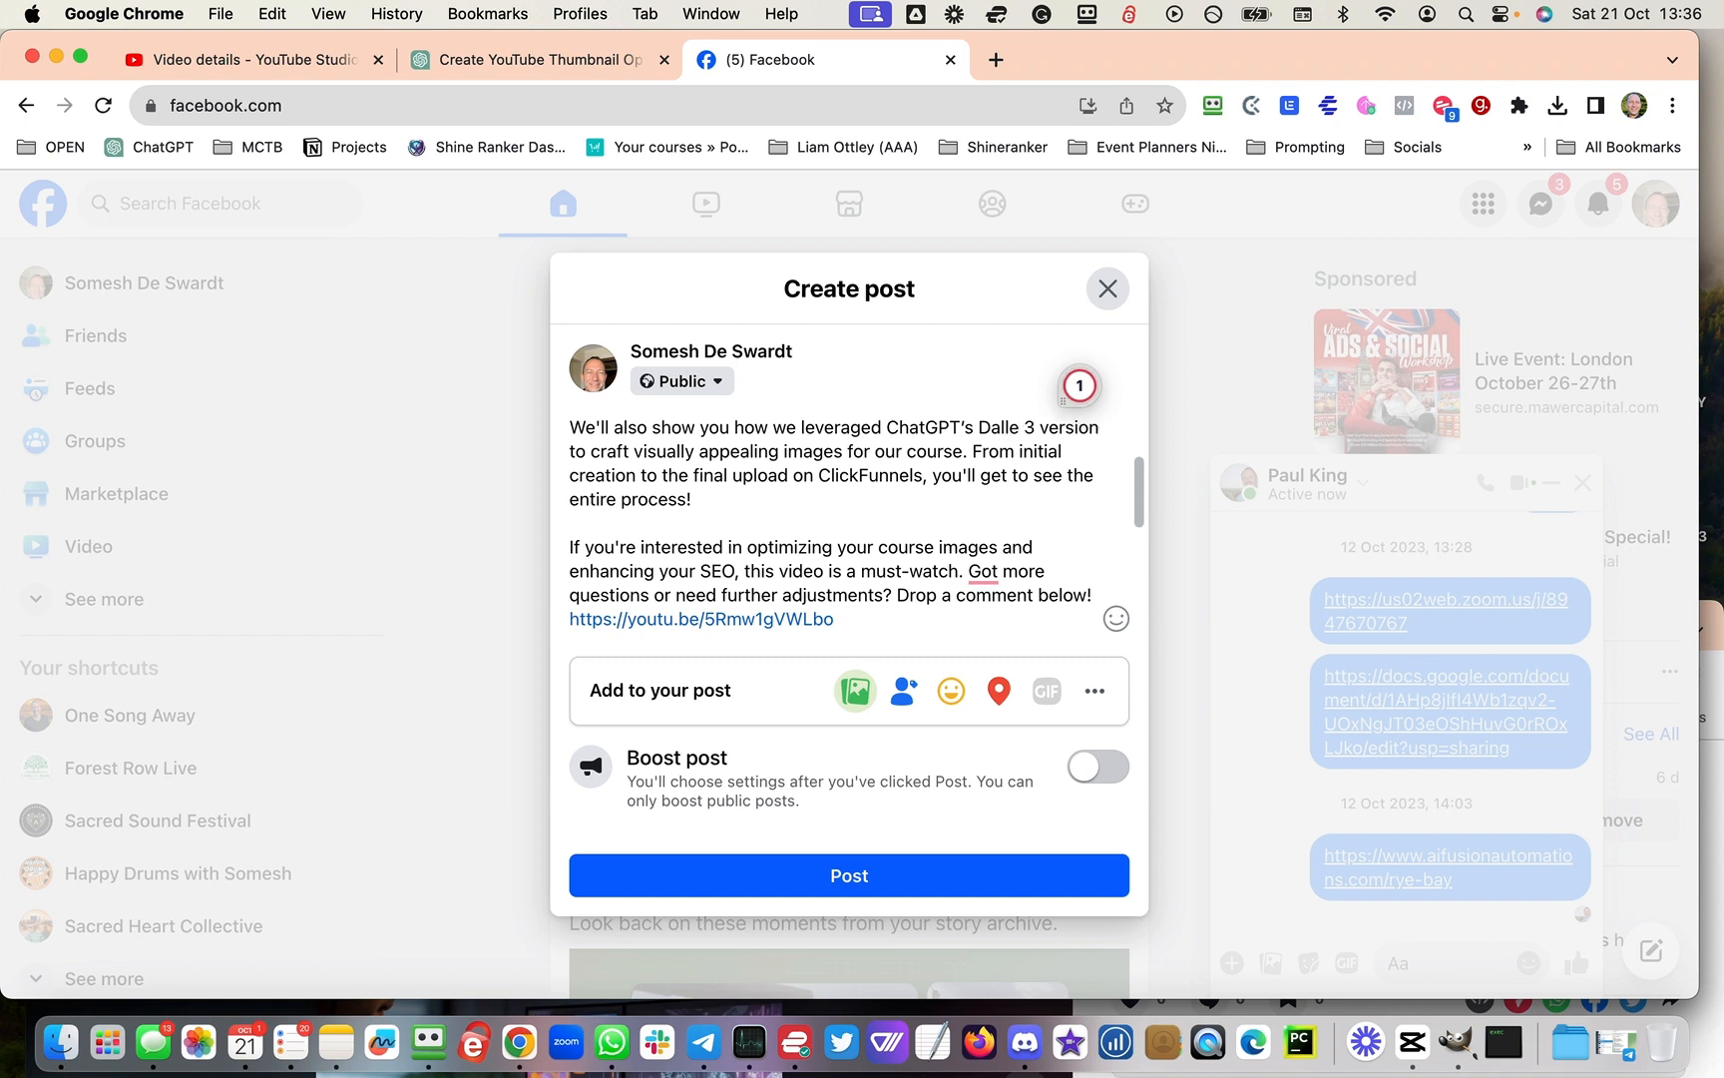
Step: Check the post down to the video link and publish it to the Facebook feed
{"action": "scroll", "coordinate": [956, 480], "scroll_direction": "down", "scroll_amount": 2}
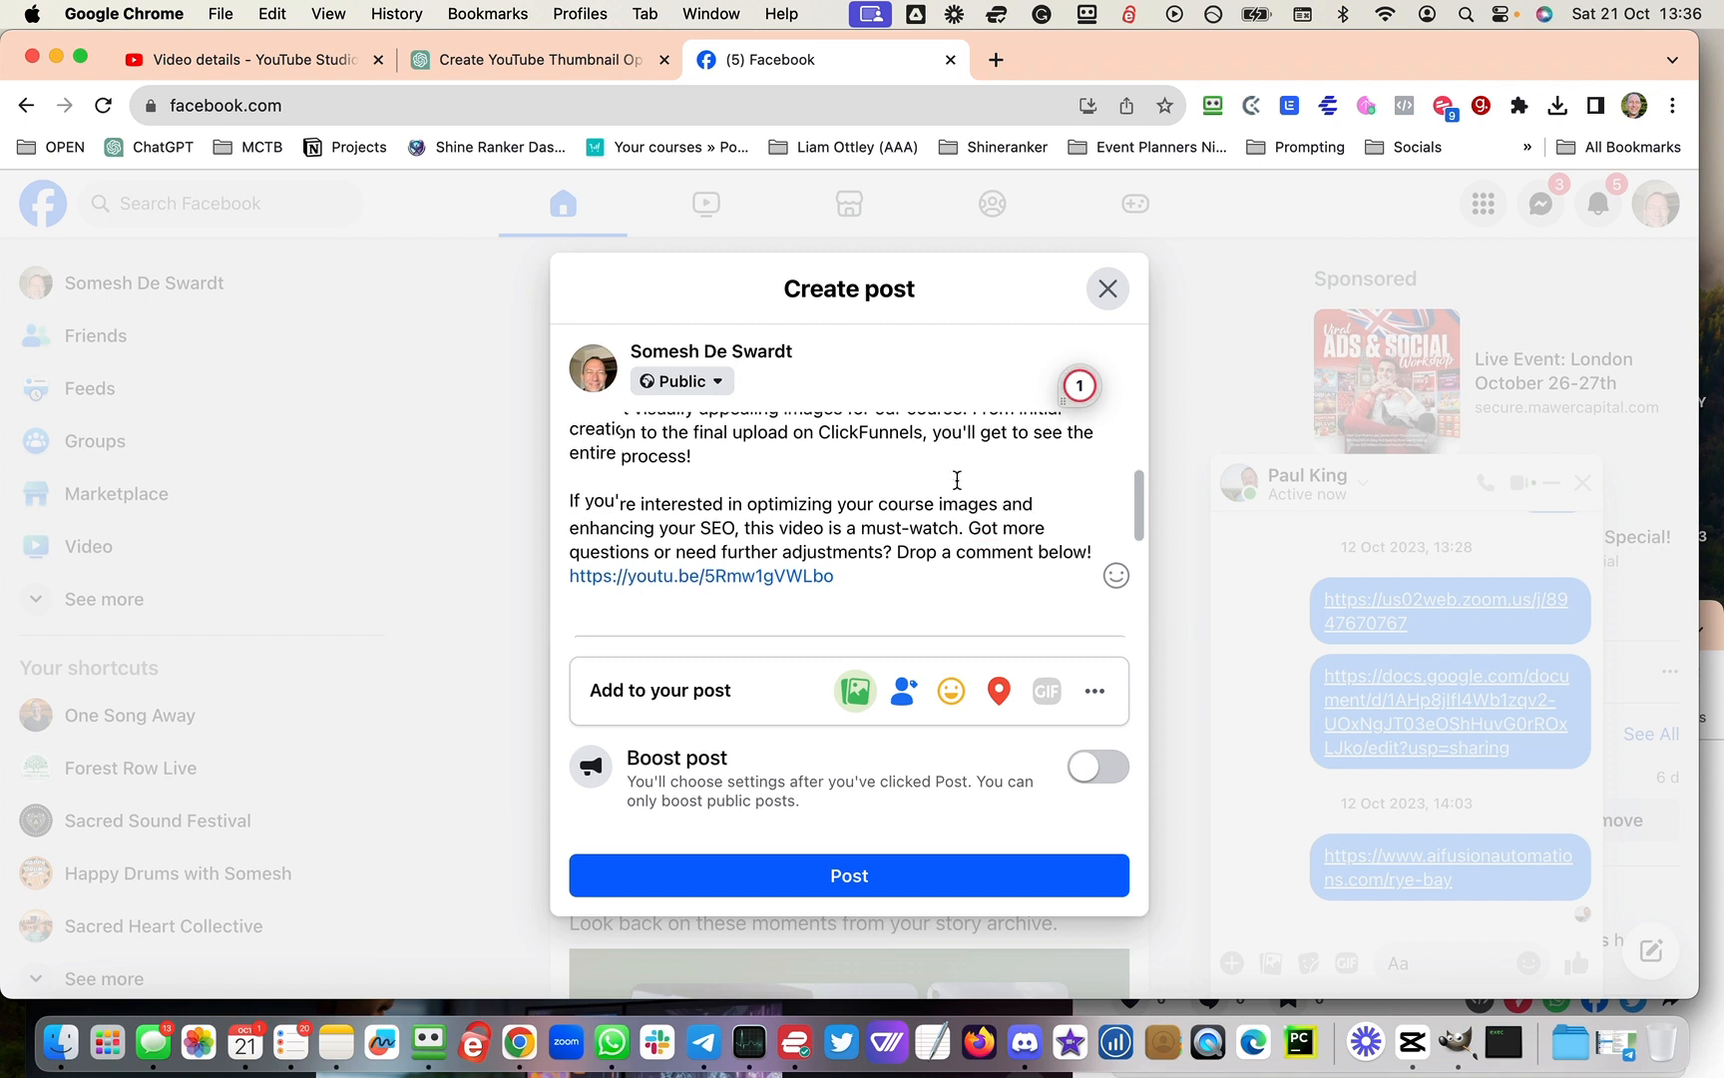
{"action": "scroll", "coordinate": [923, 528], "scroll_direction": "down", "scroll_amount": 6}
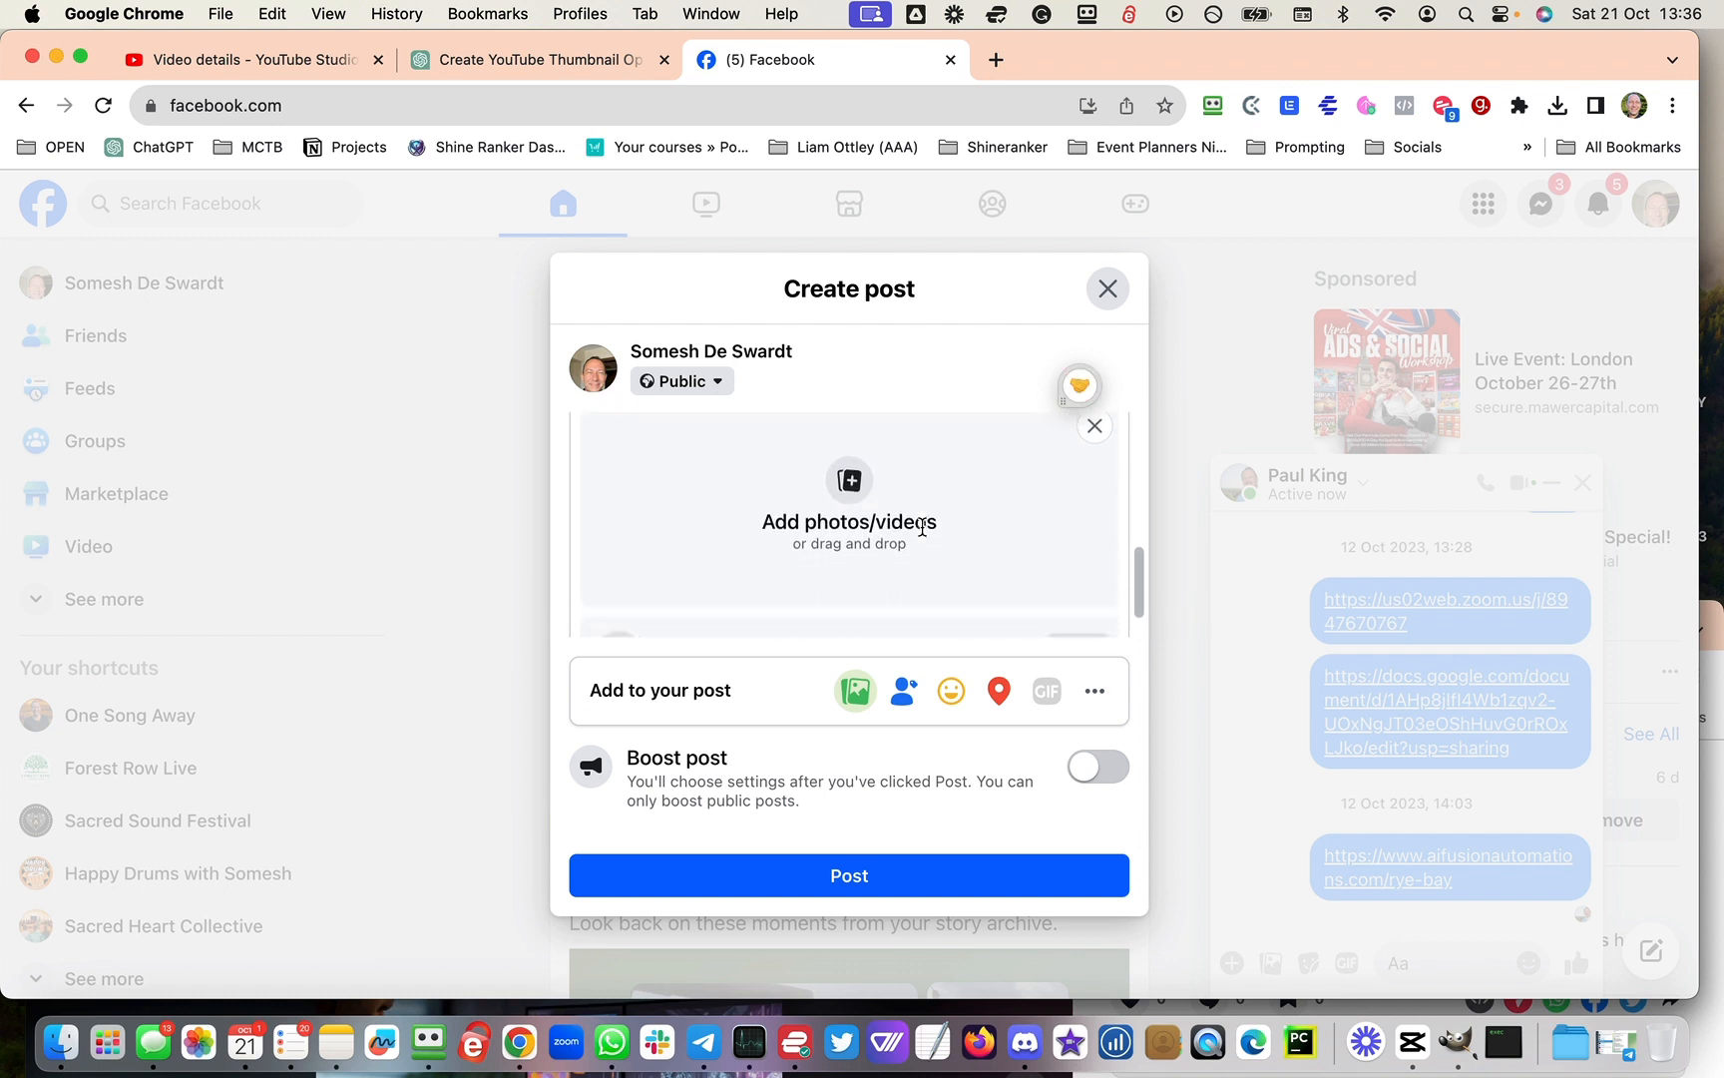
{"action": "scroll", "coordinate": [925, 528], "scroll_direction": "up", "scroll_amount": 7}
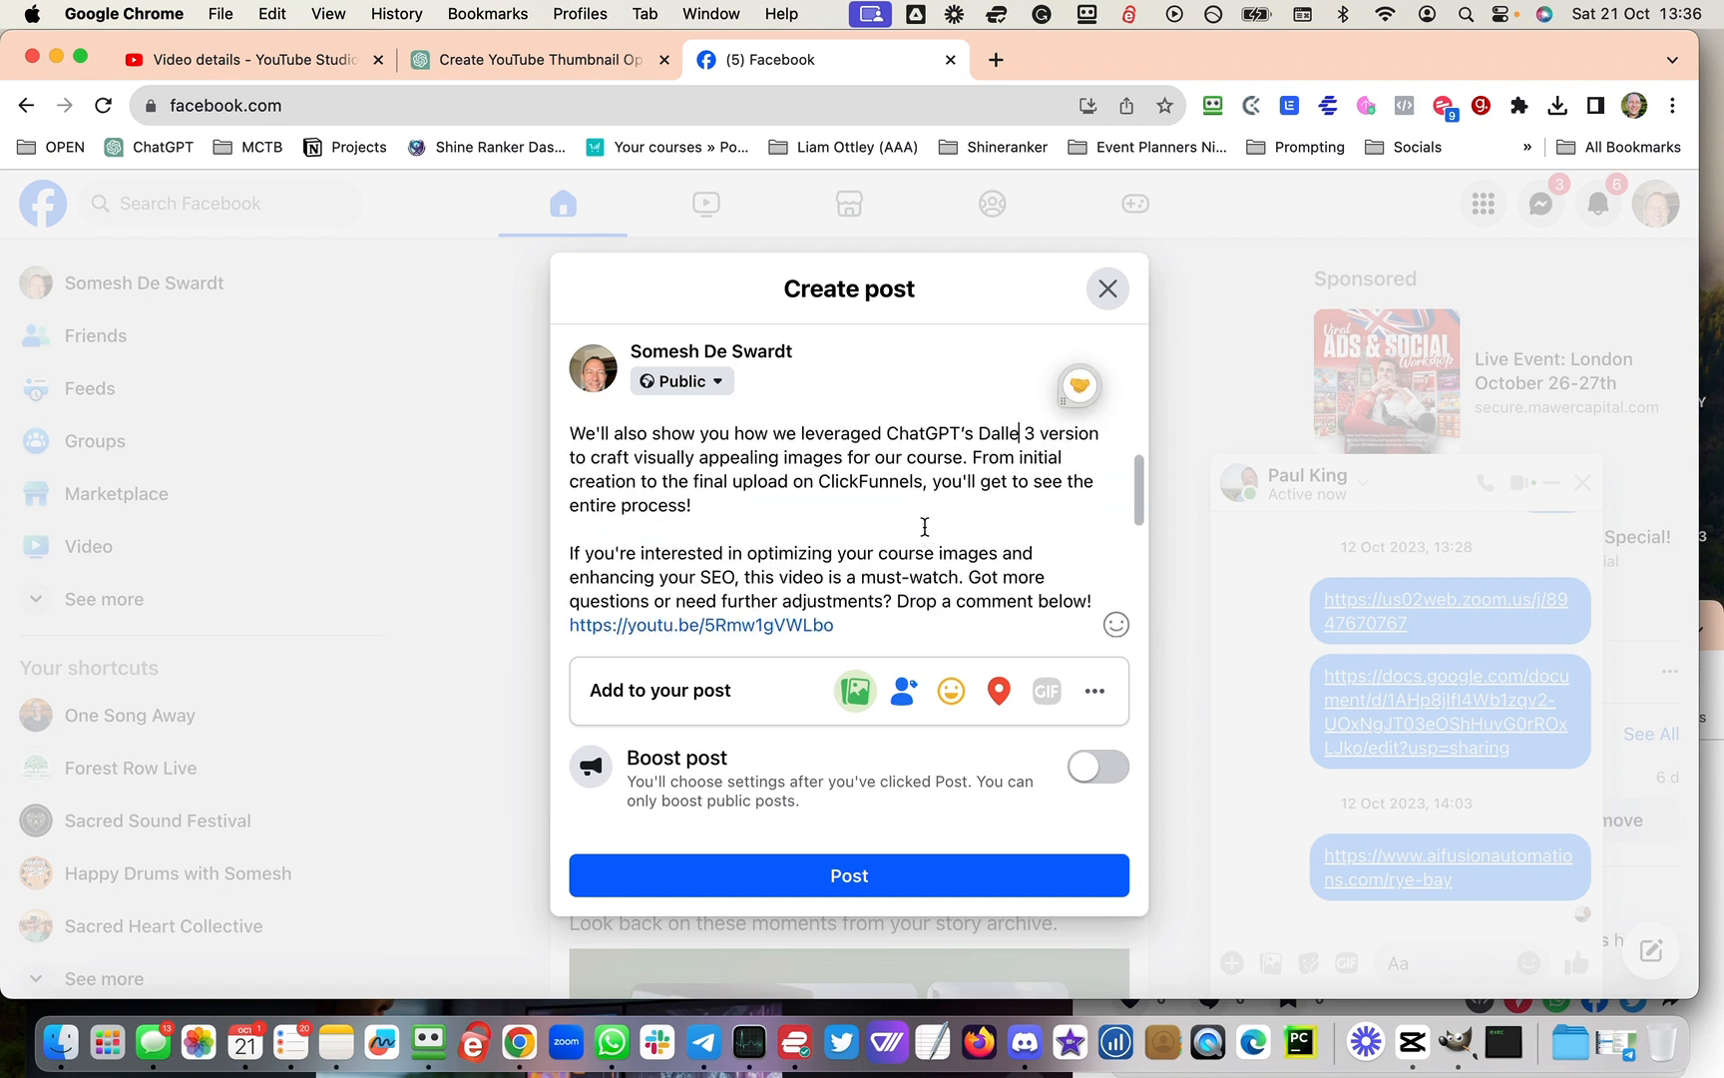
{"action": "left_click", "coordinate": [867, 621]}
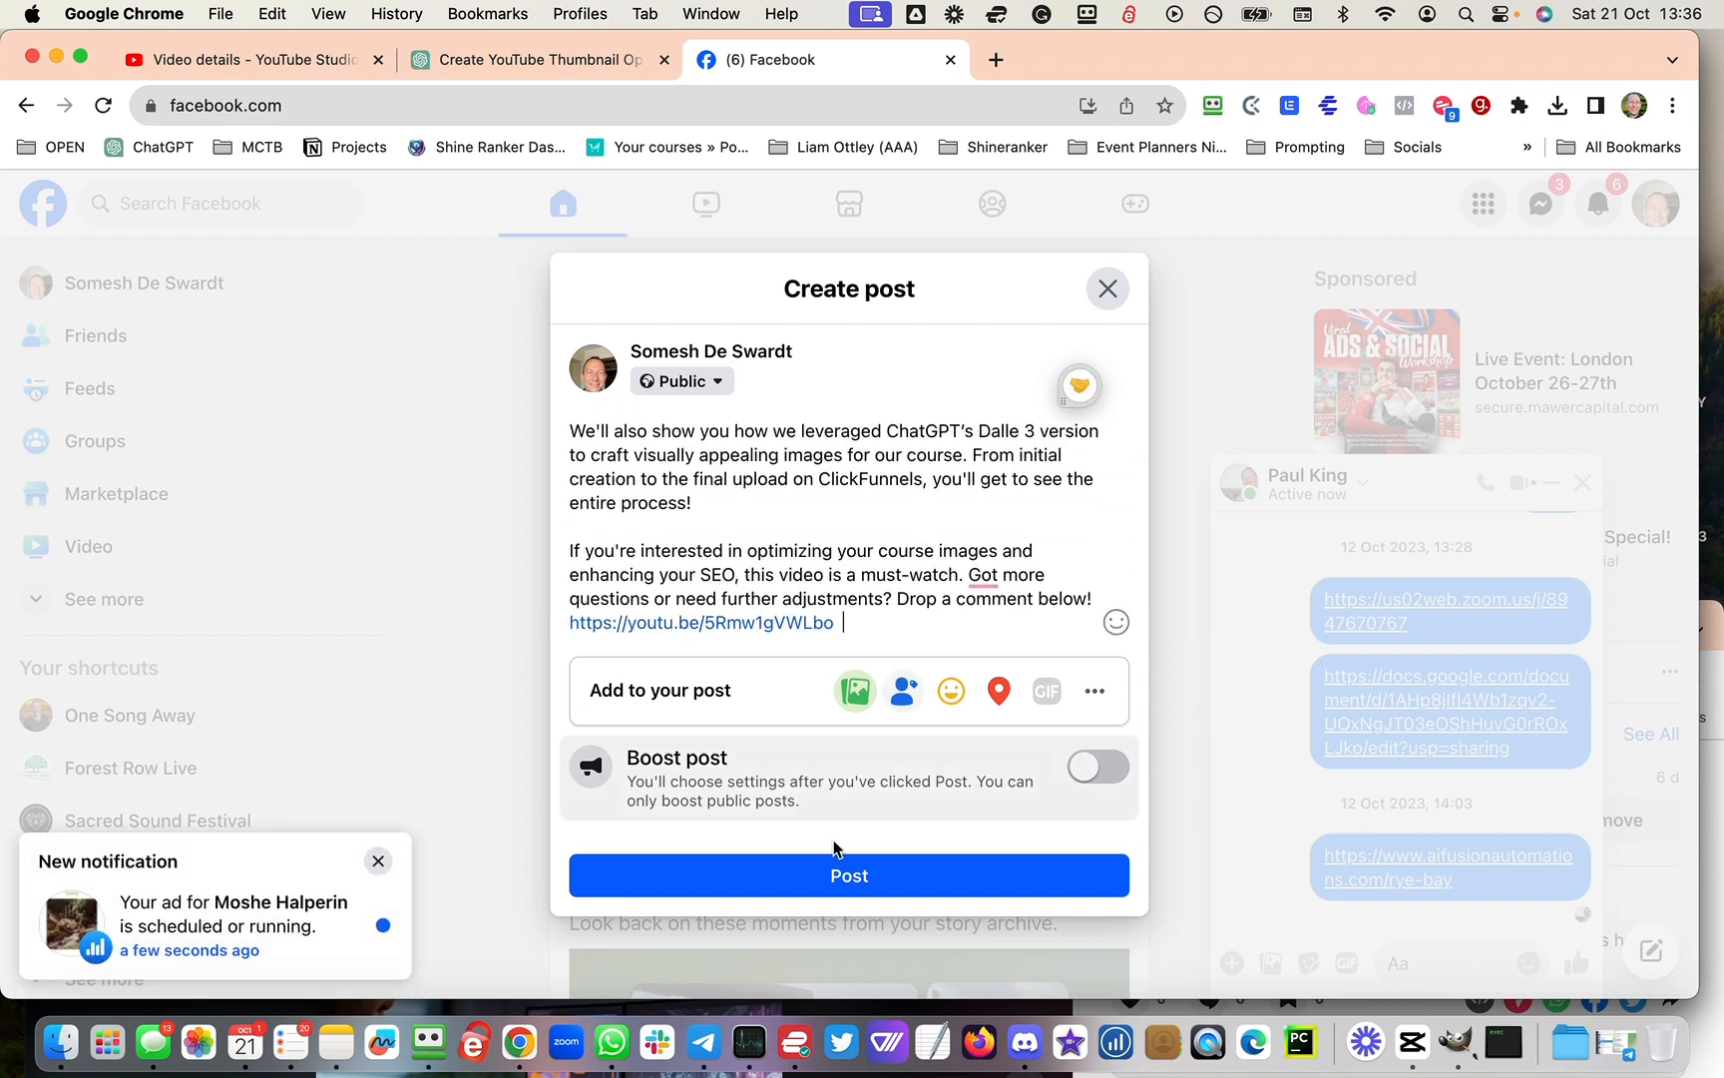
{"action": "left_click", "coordinate": [831, 875]}
{"action": "left_click", "coordinate": [385, 871]}
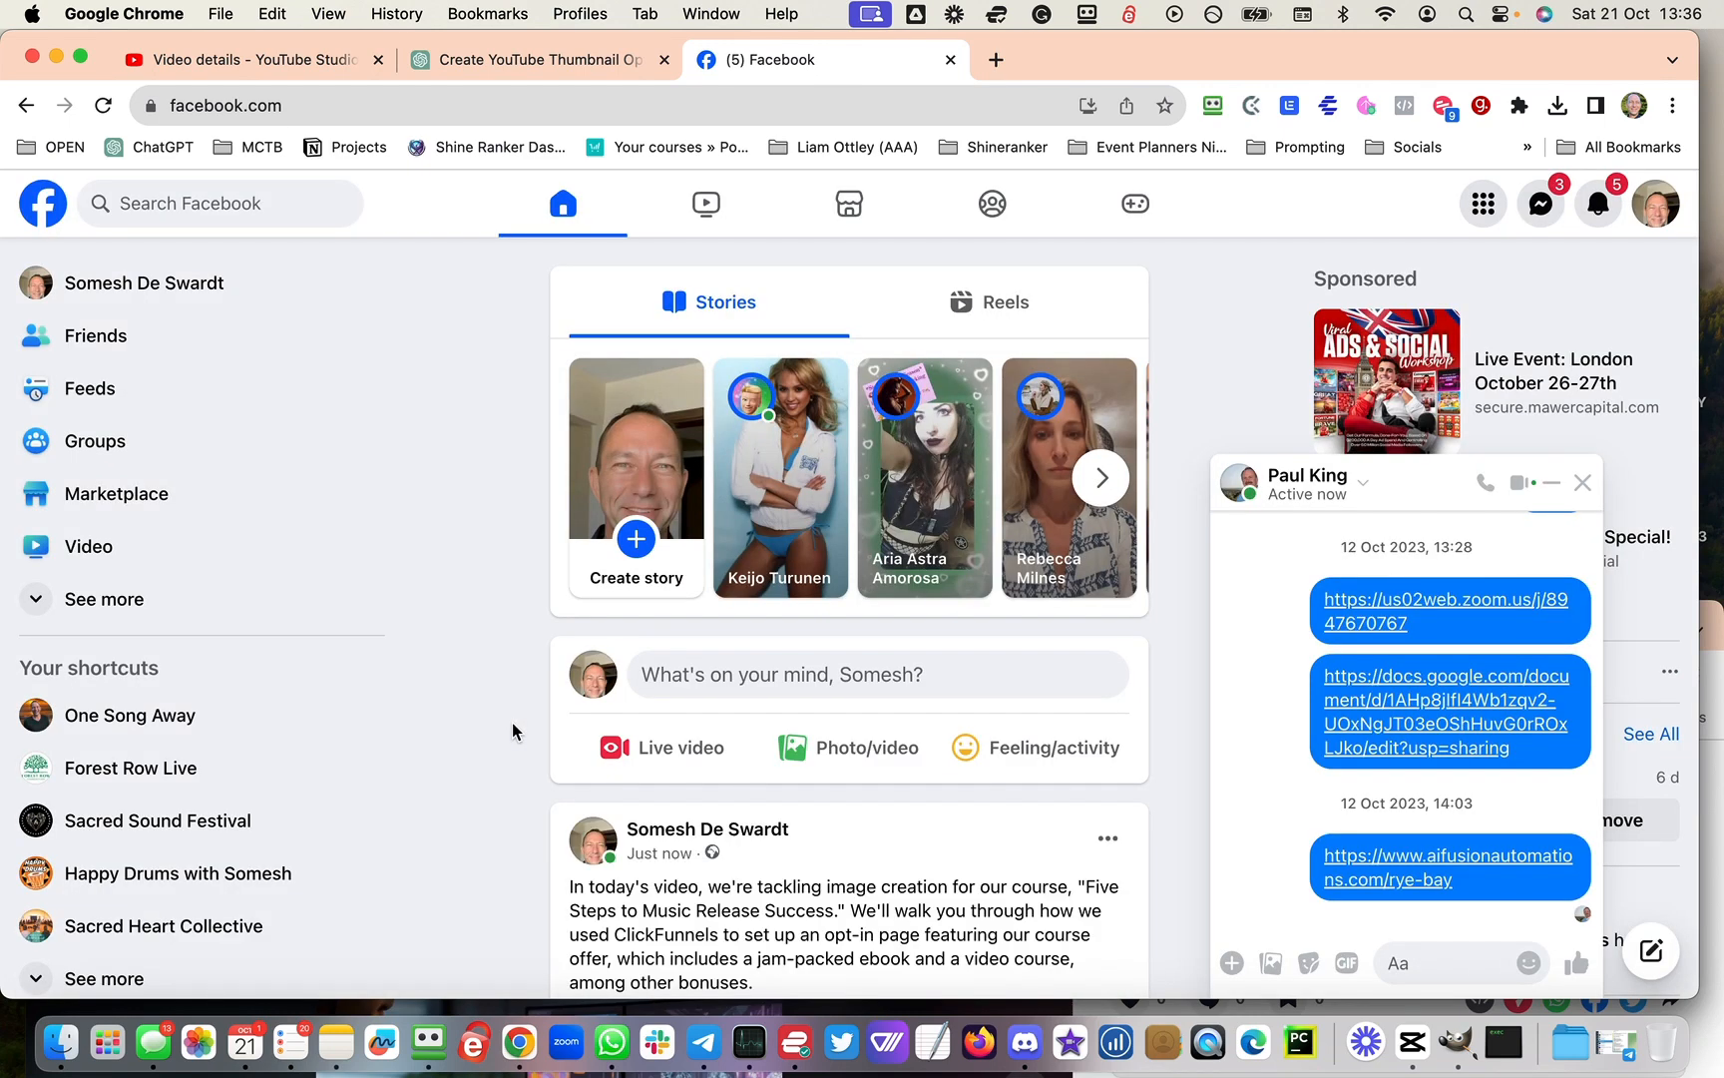
Step: Expand the published Facebook post and copy its full text including the video link
{"action": "scroll", "coordinate": [618, 648], "scroll_direction": "down", "scroll_amount": 6}
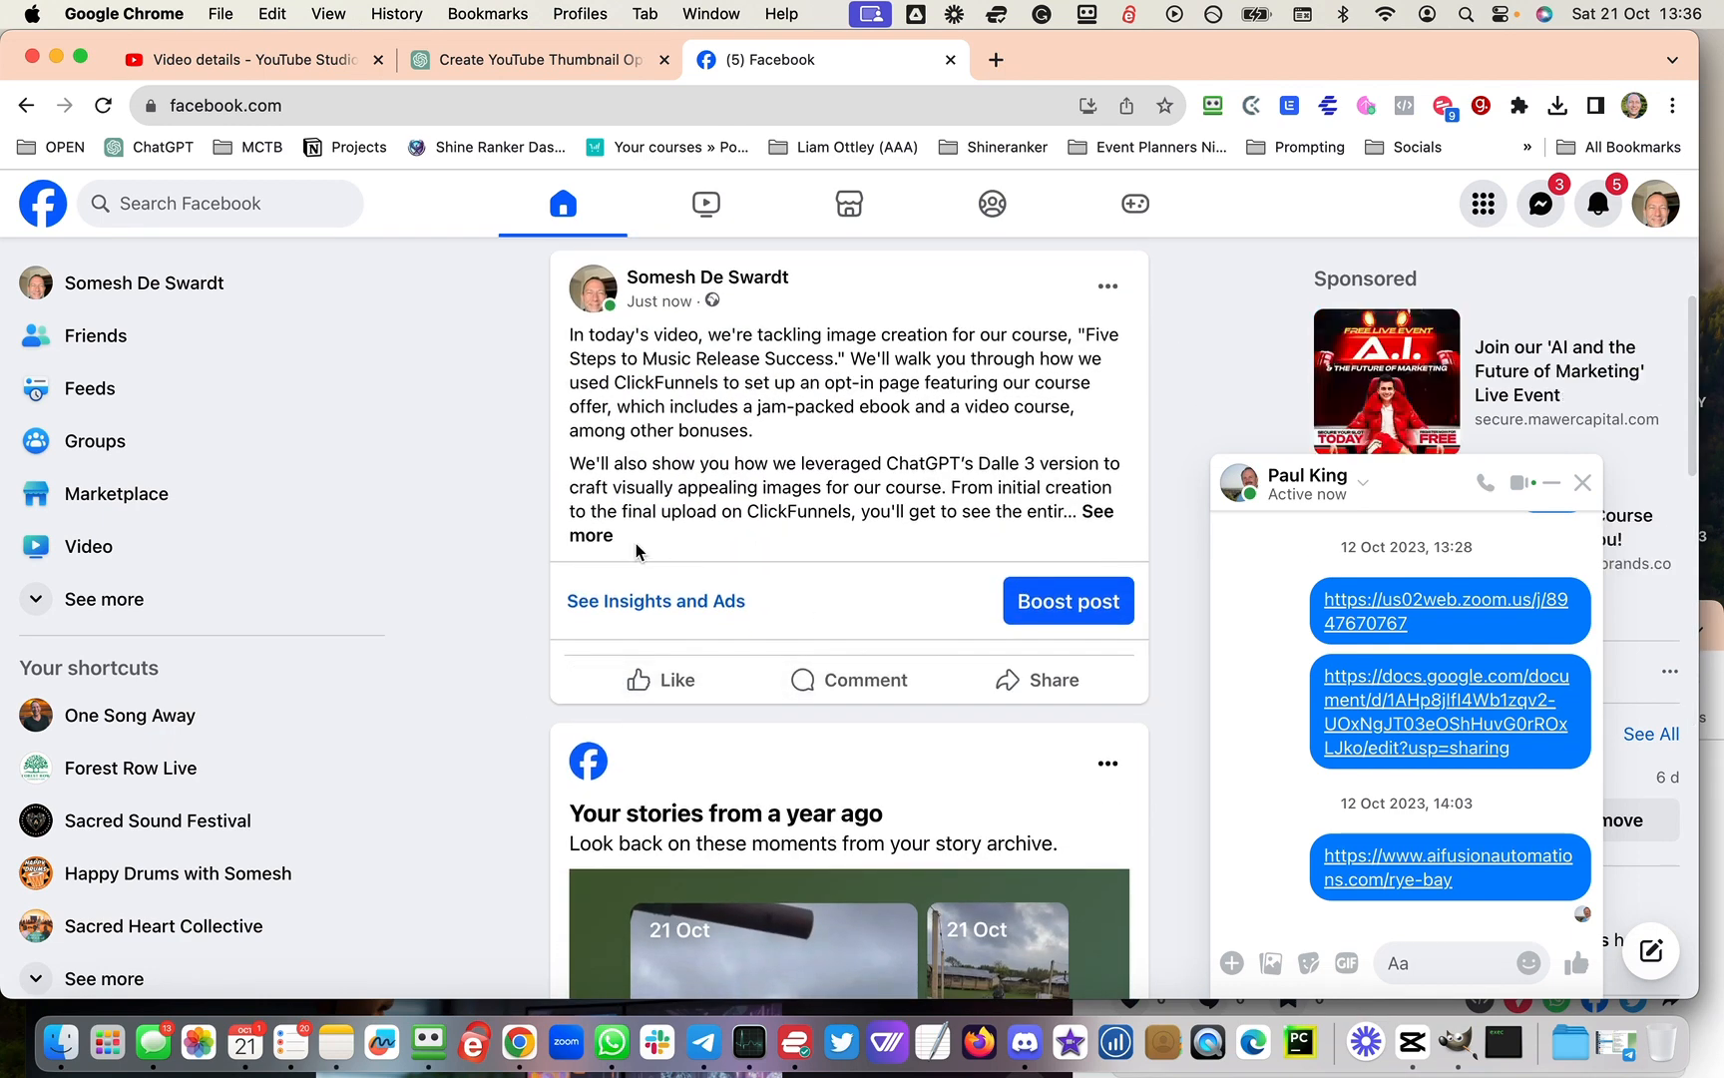
{"action": "left_click", "coordinate": [596, 536]}
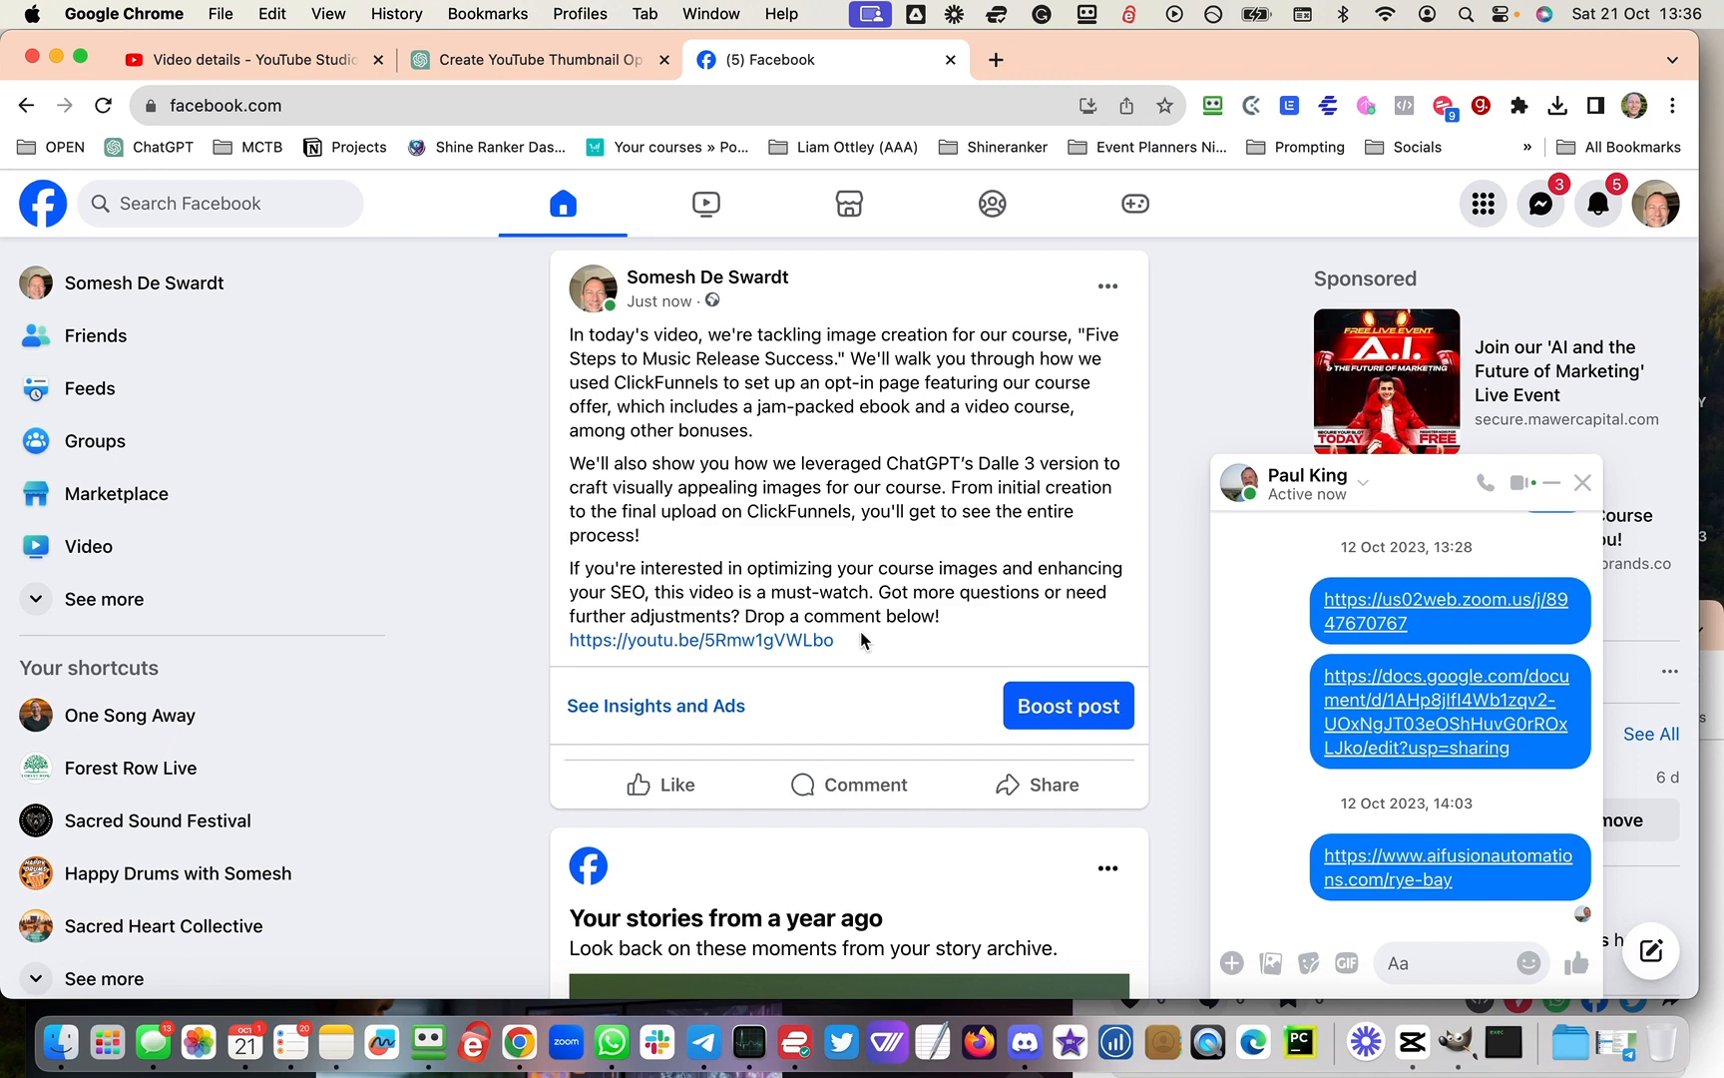
{"action": "left_click_drag", "start_coordinate": [855, 642], "coordinate": [573, 349]}
{"action": "key", "text": "super+c"}
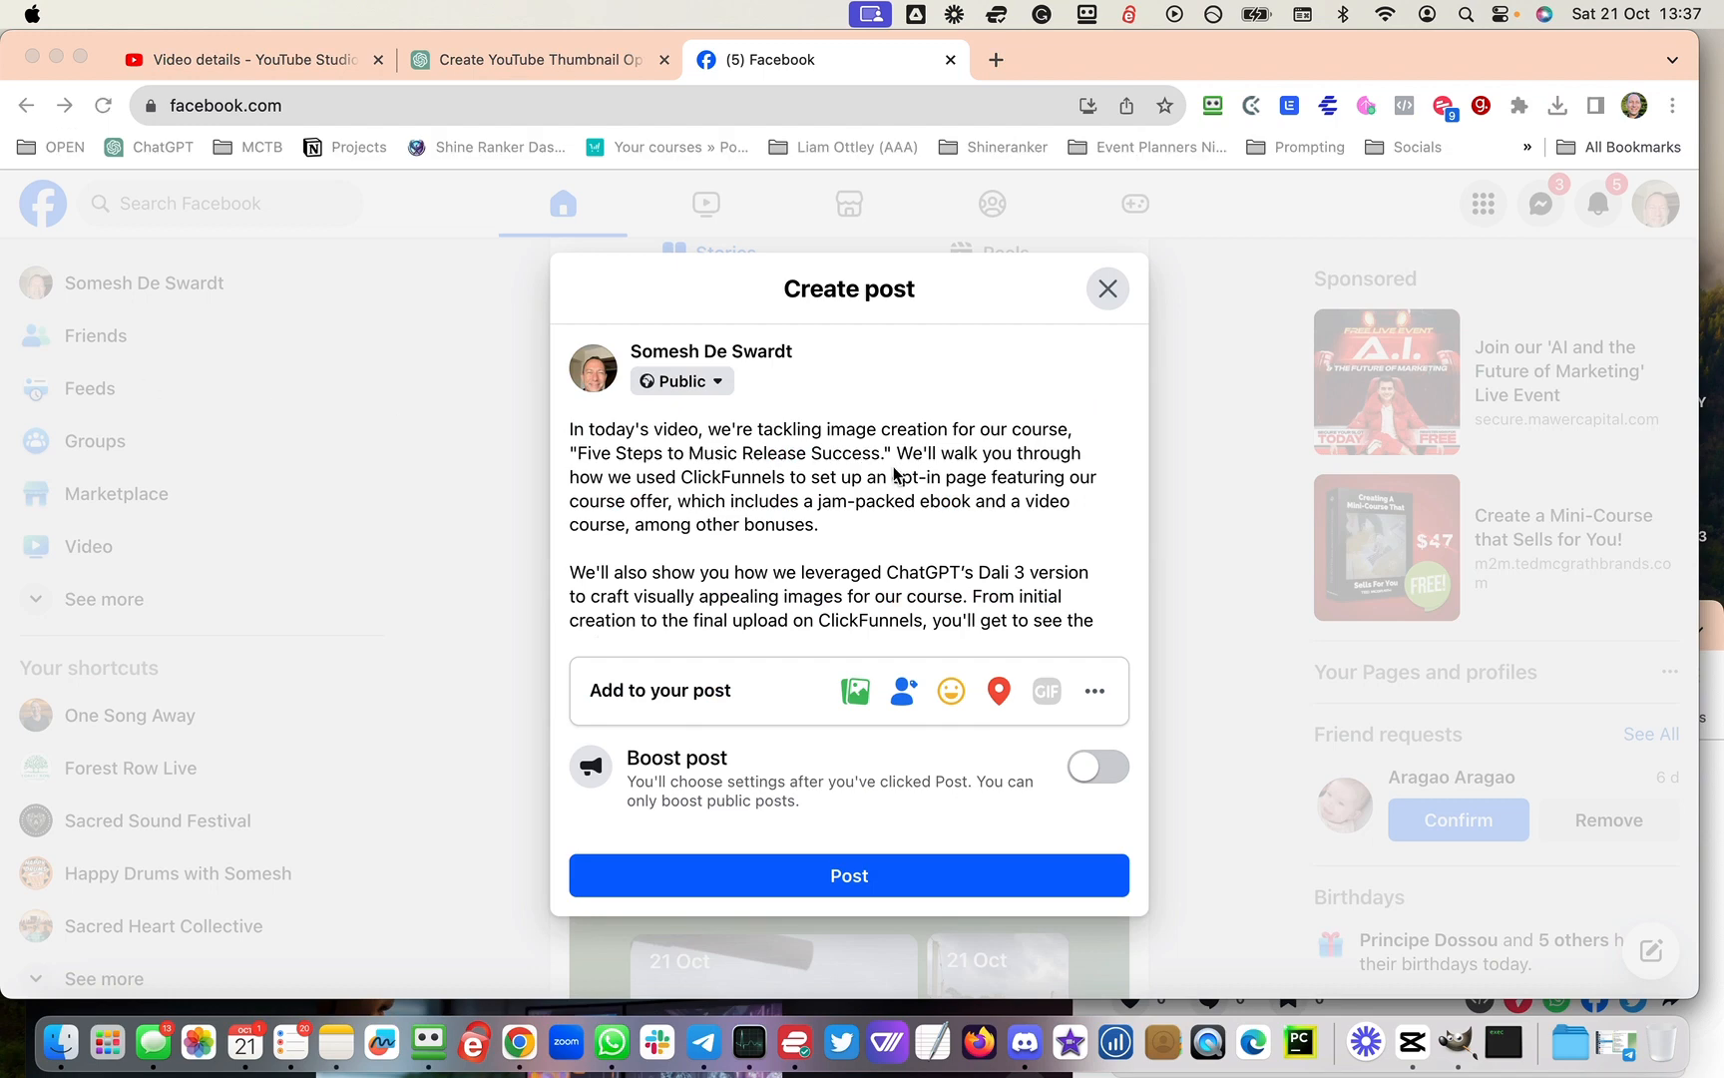
Step: Review the Facebook post's text and video link preview, and check the video's title and description in YouTube Studio
{"action": "scroll", "coordinate": [893, 469], "scroll_direction": "down", "scroll_amount": 10}
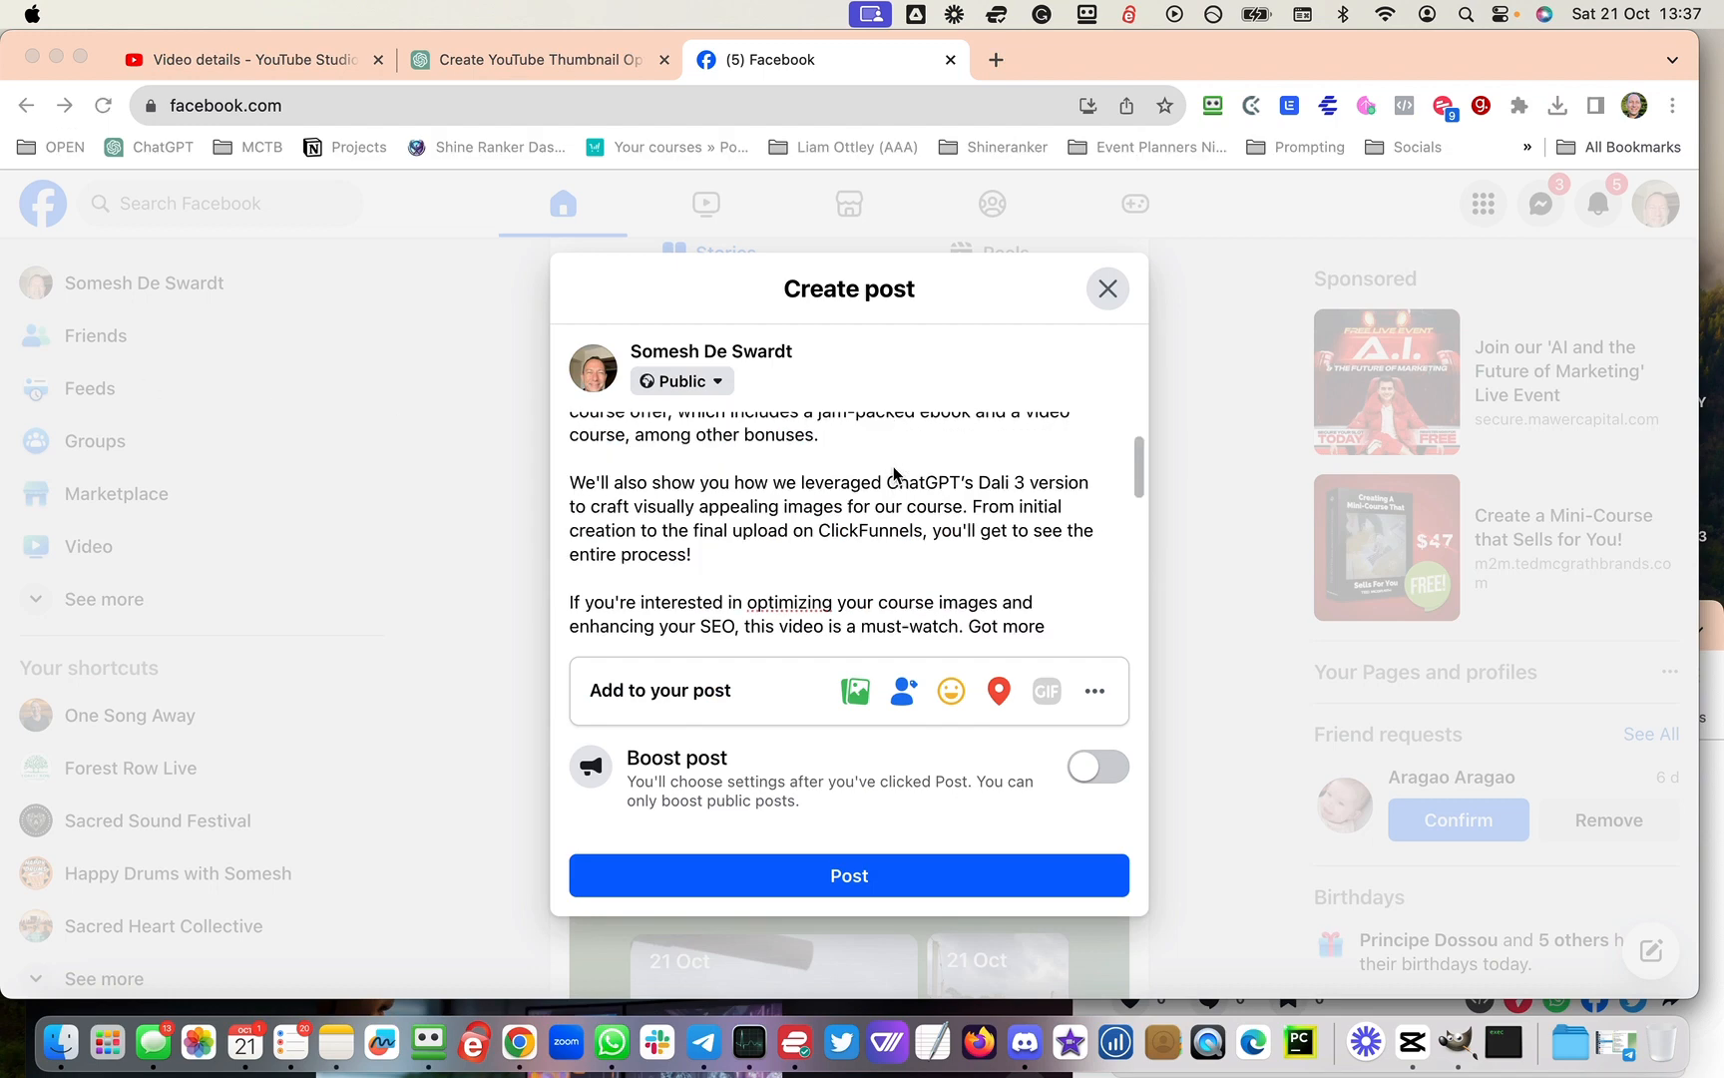
{"action": "scroll", "coordinate": [878, 521], "scroll_direction": "down", "scroll_amount": 4}
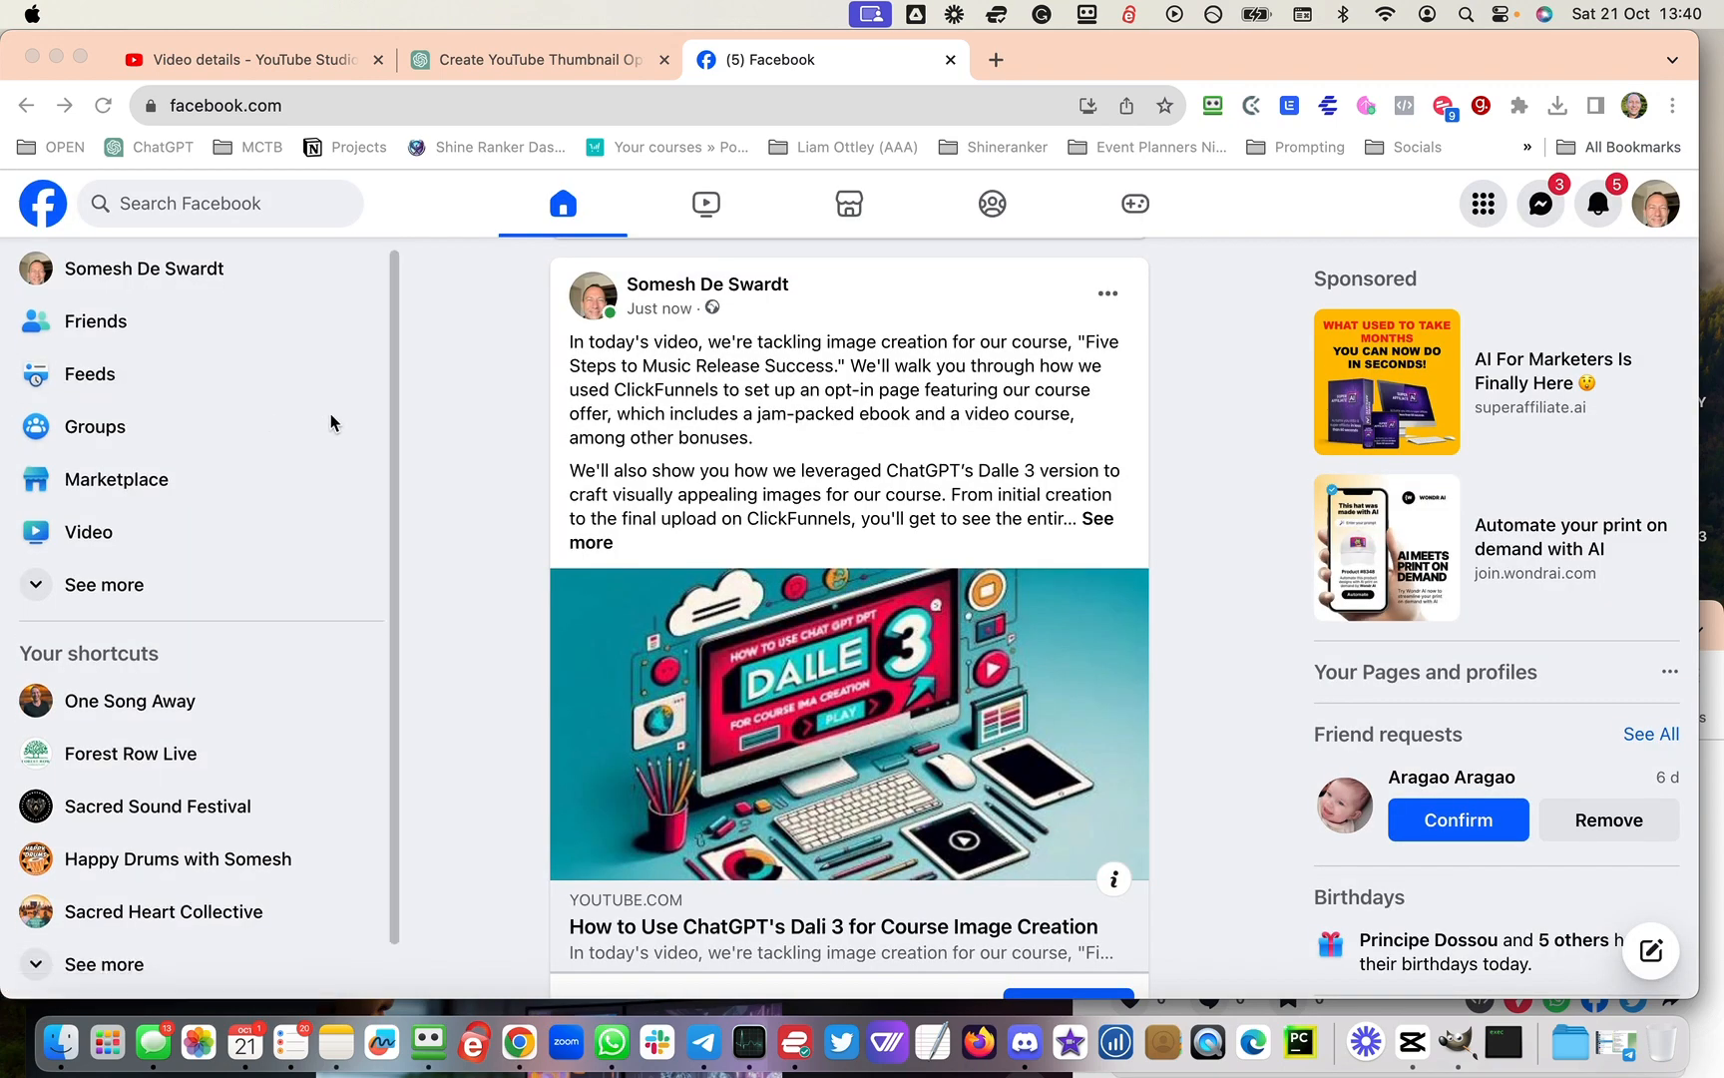
{"action": "scroll", "coordinate": [893, 454], "scroll_direction": "down", "scroll_amount": 1}
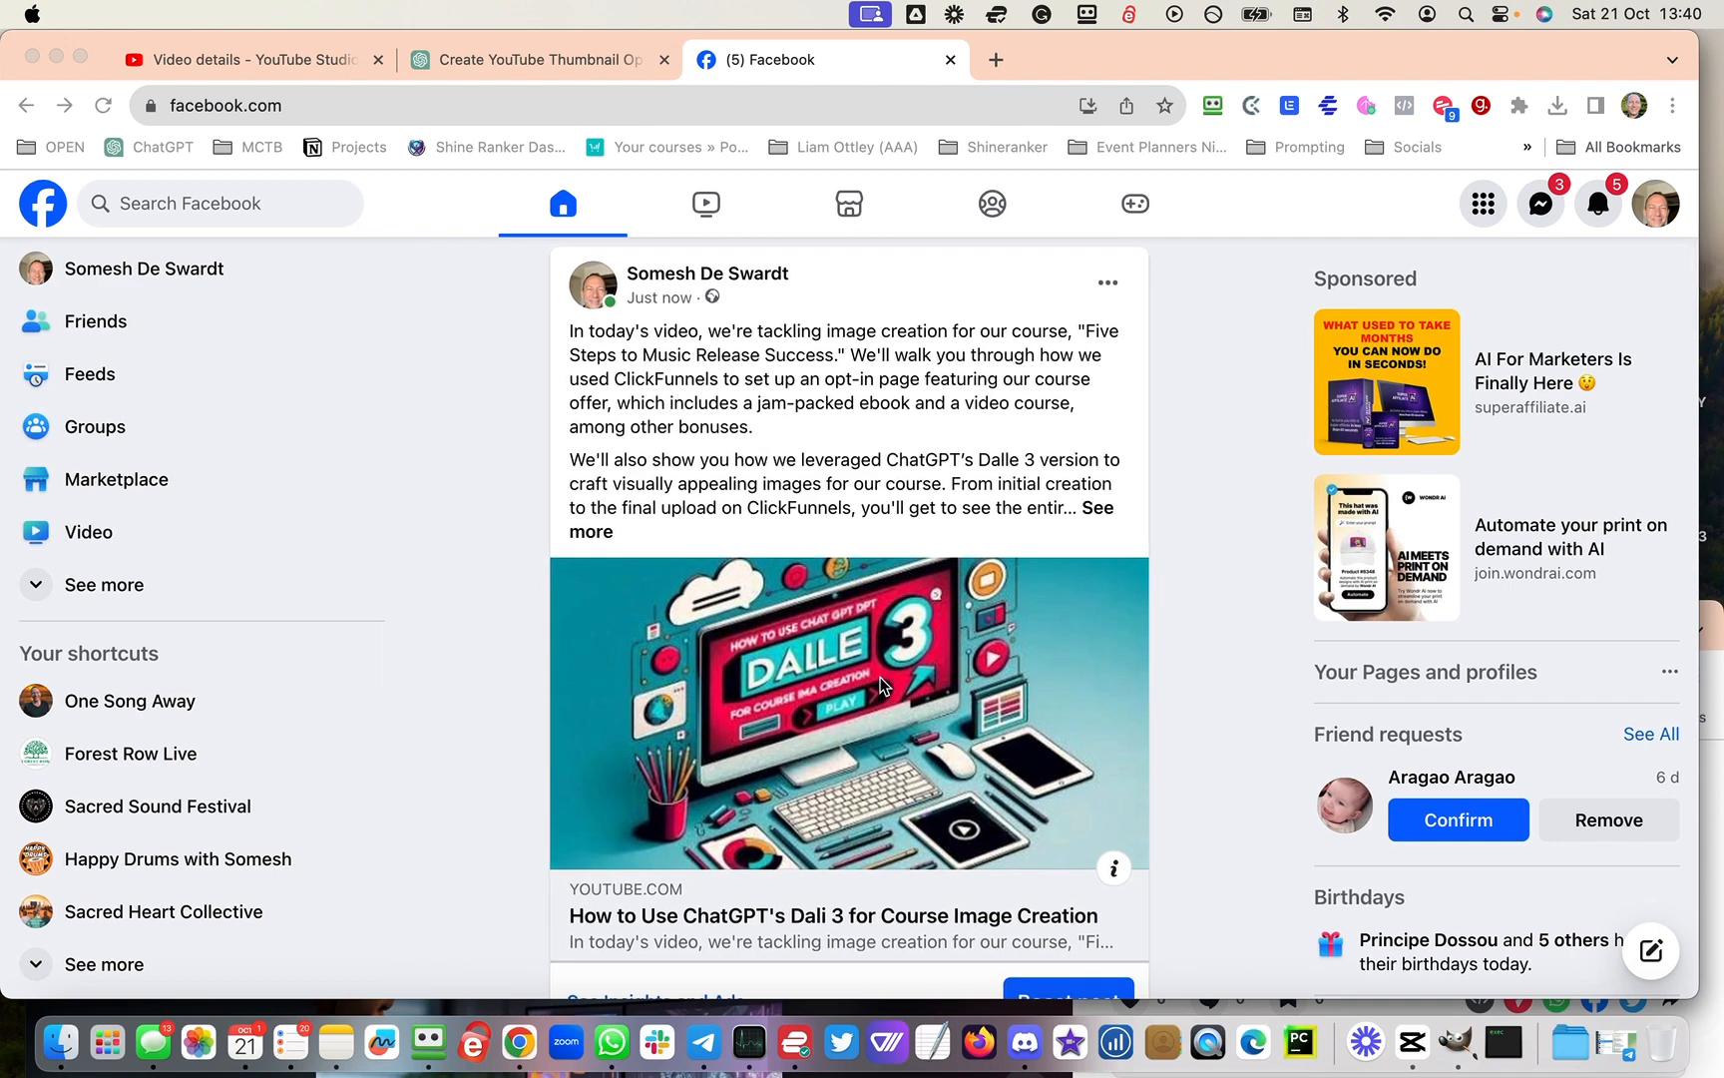
{"action": "scroll", "coordinate": [881, 684], "scroll_direction": "down", "scroll_amount": 3}
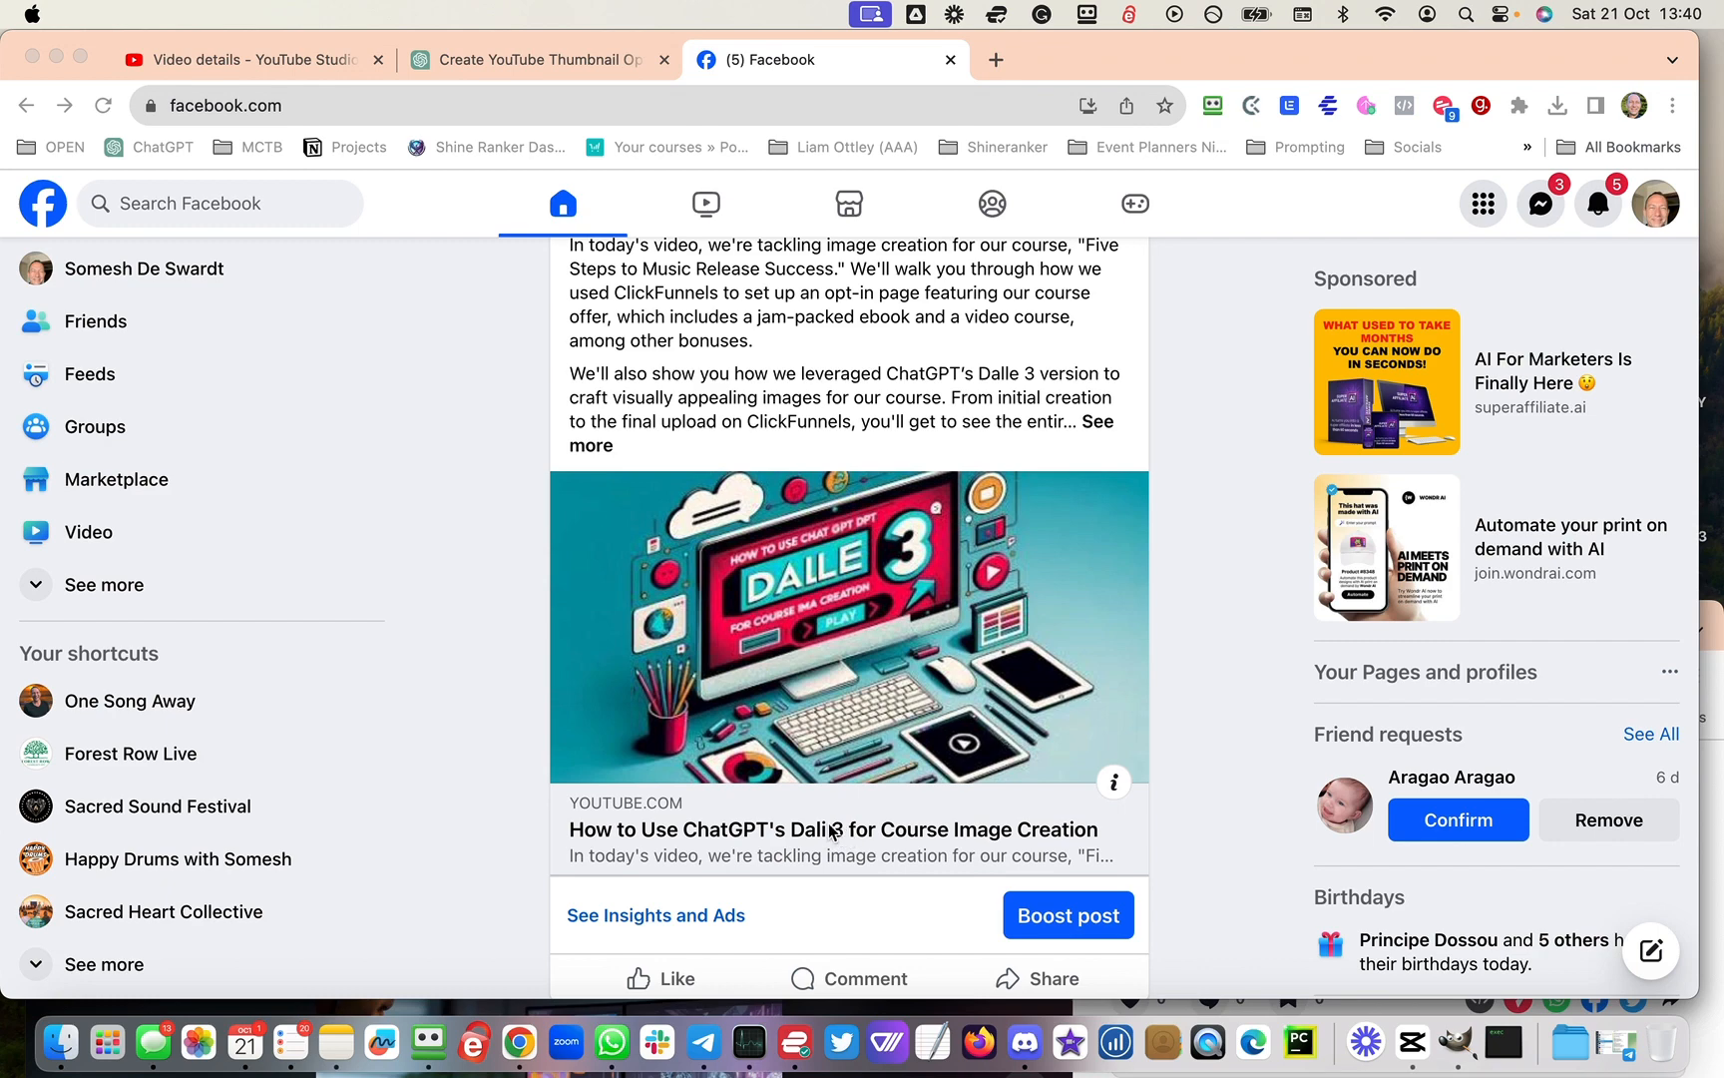
{"action": "left_click", "coordinate": [282, 64]}
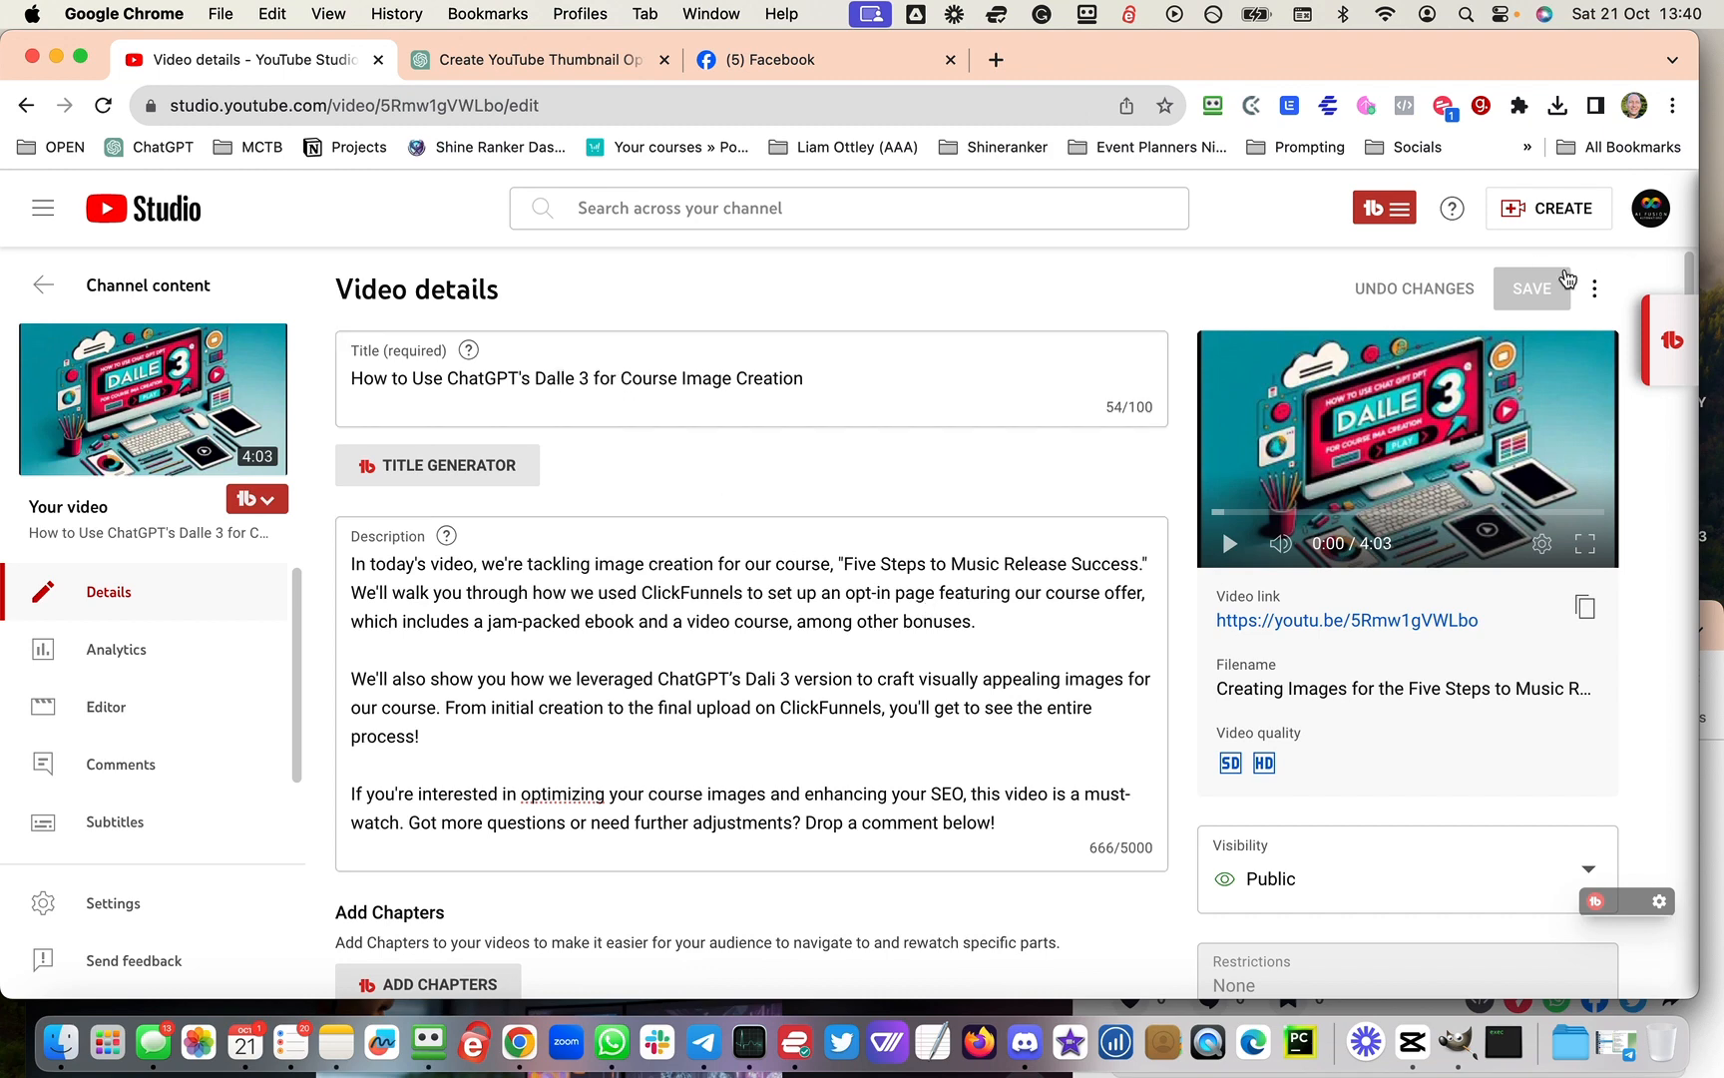
{"action": "scroll", "coordinate": [688, 469], "scroll_direction": "down", "scroll_amount": 1}
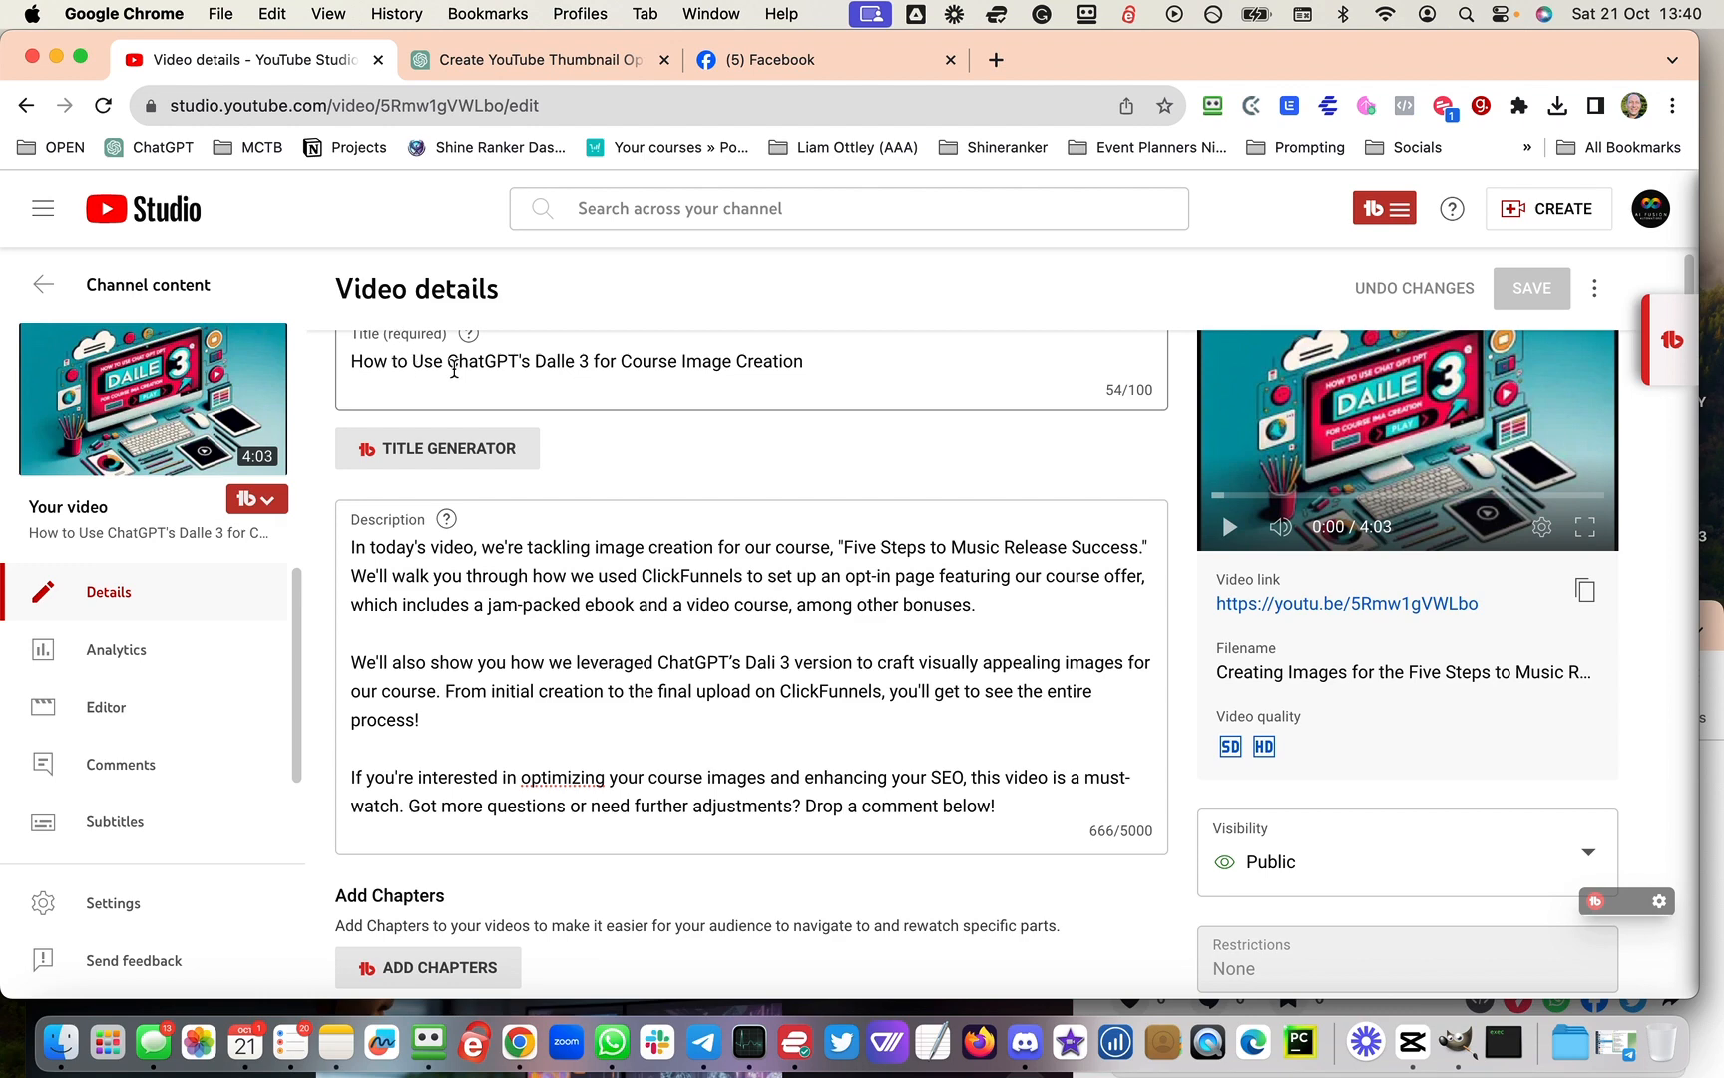
Step: Switch to Telegram, clear the "bot father" search and open the Sacred Sound Community Musicians Masterclass group from the One-Song-Awa folder
{"action": "left_click", "coordinate": [704, 1042]}
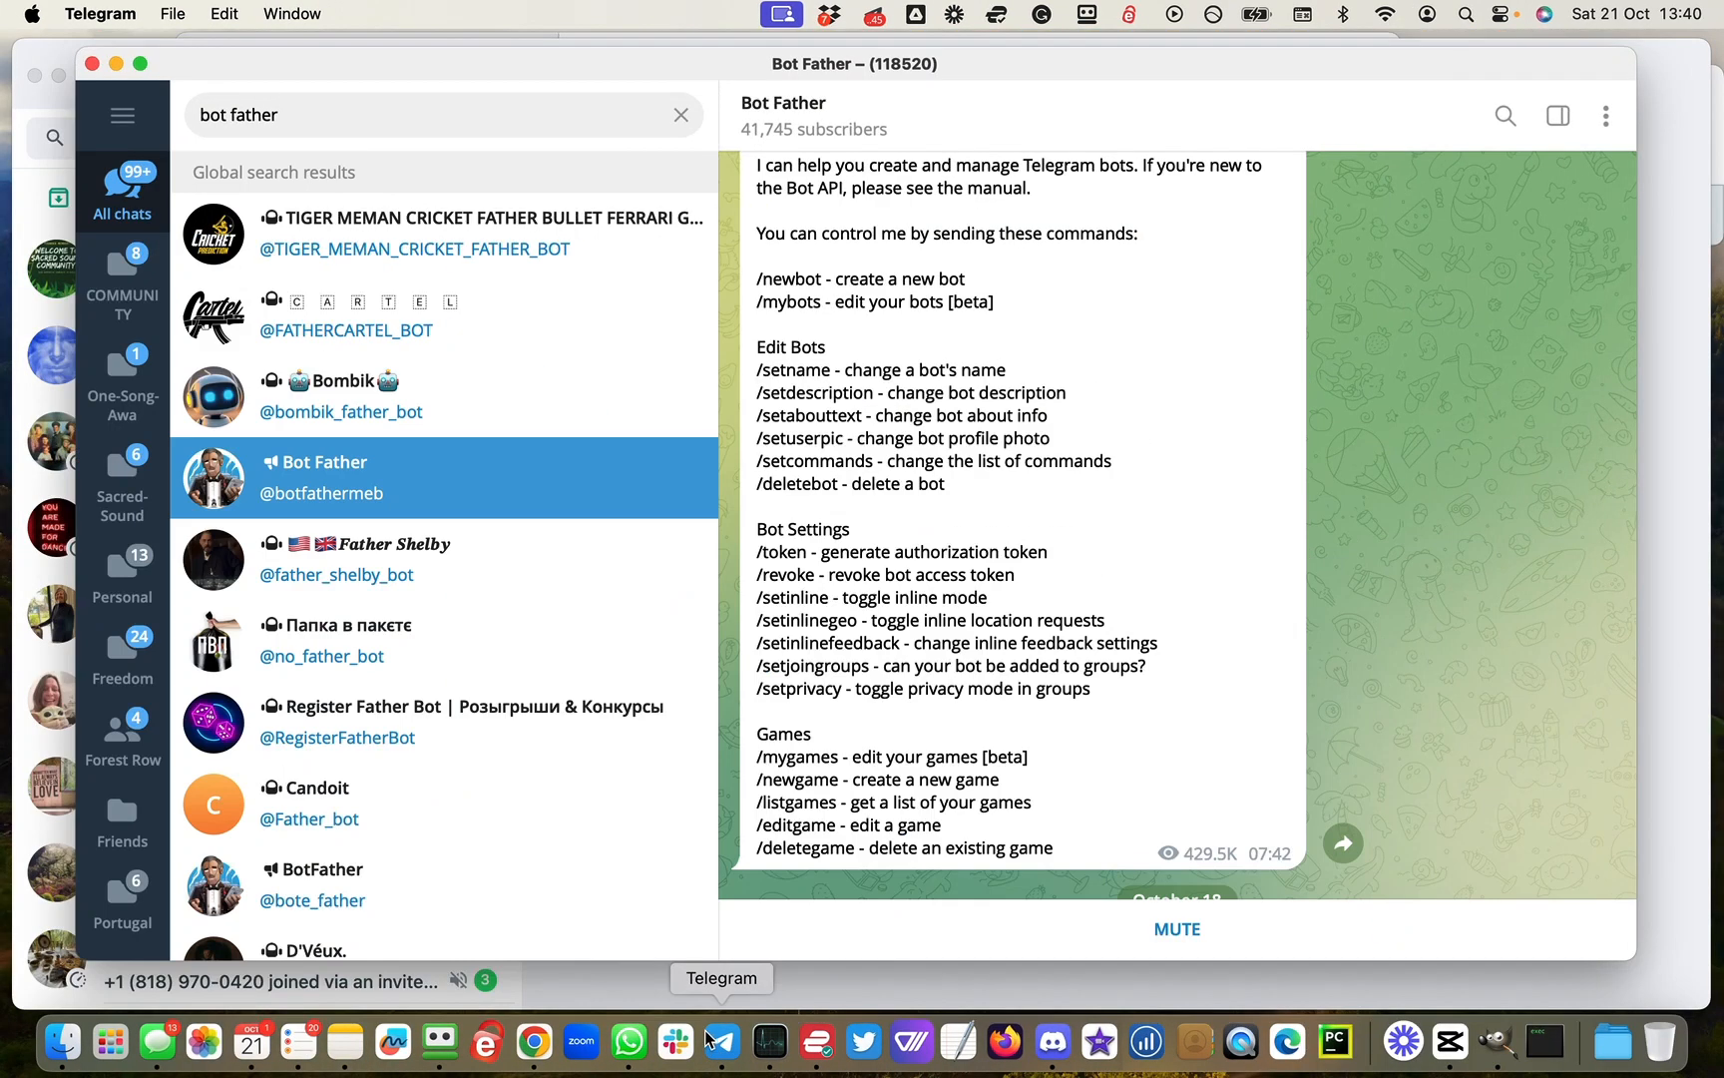
{"action": "left_click", "coordinate": [124, 375]}
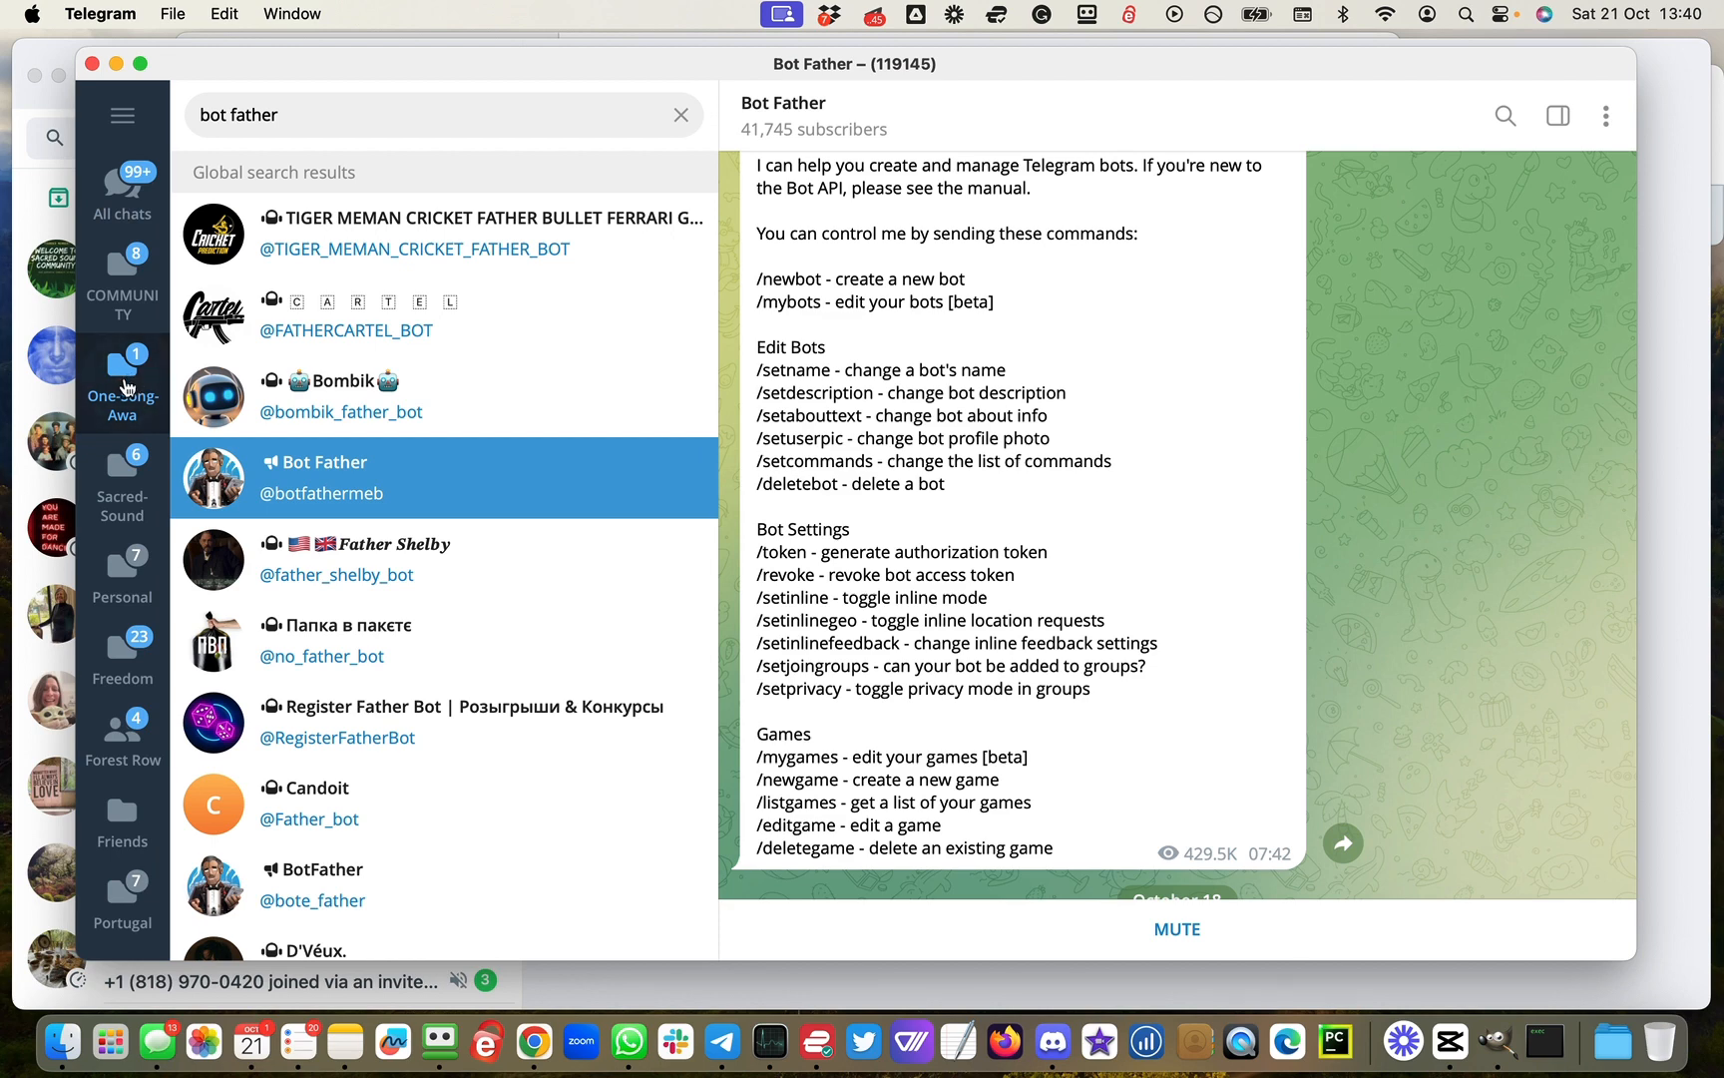
{"action": "scroll", "coordinate": [559, 350], "scroll_direction": "down", "scroll_amount": 5}
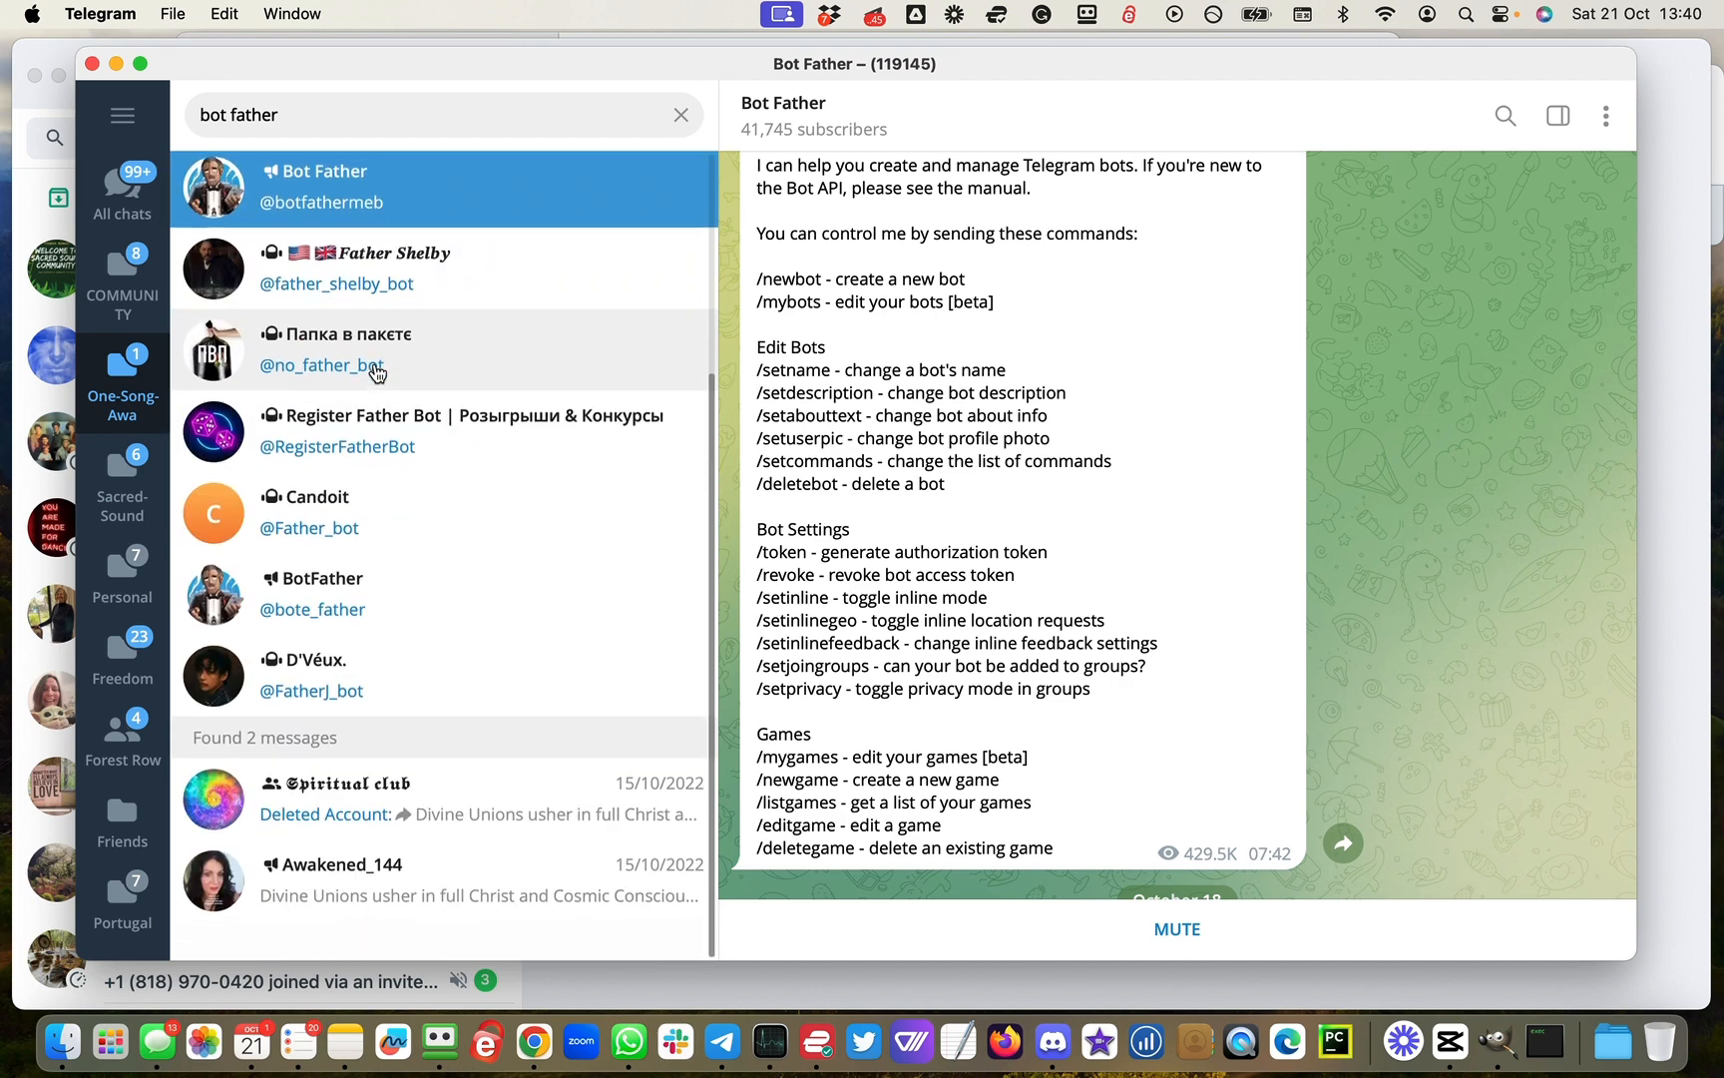
{"action": "left_click", "coordinate": [682, 116]}
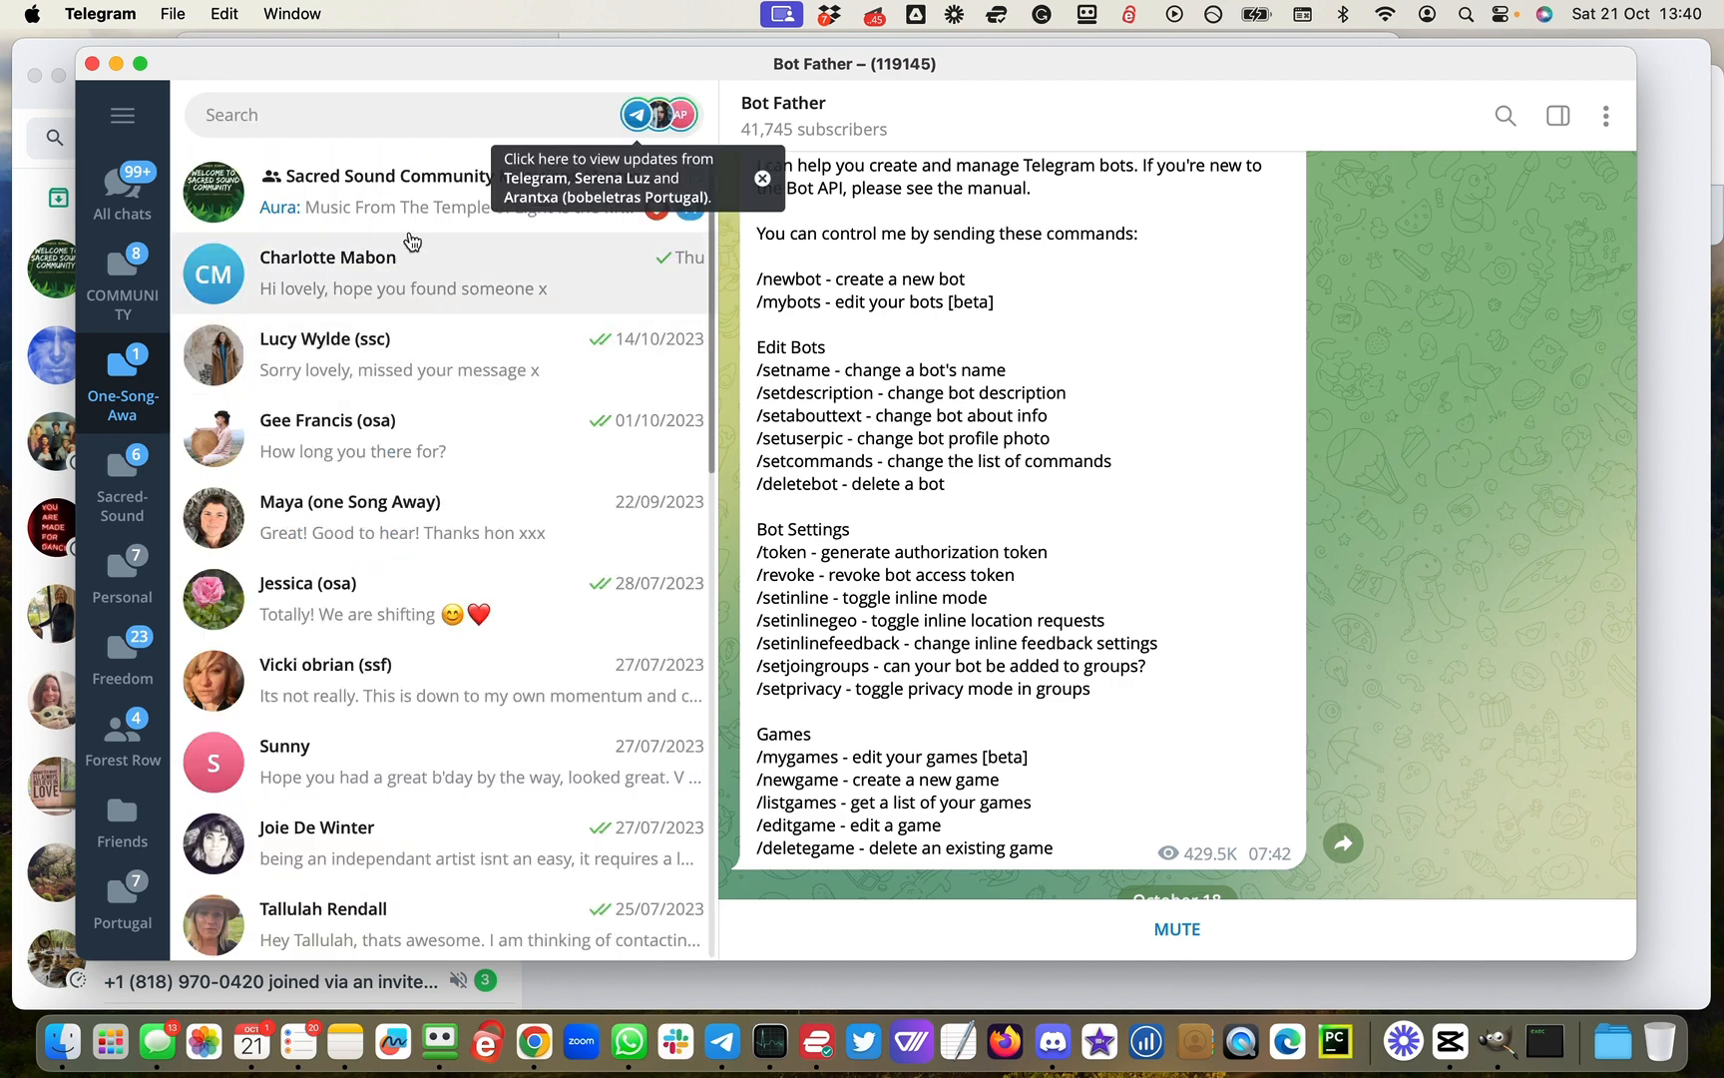
{"action": "left_click", "coordinate": [407, 217]}
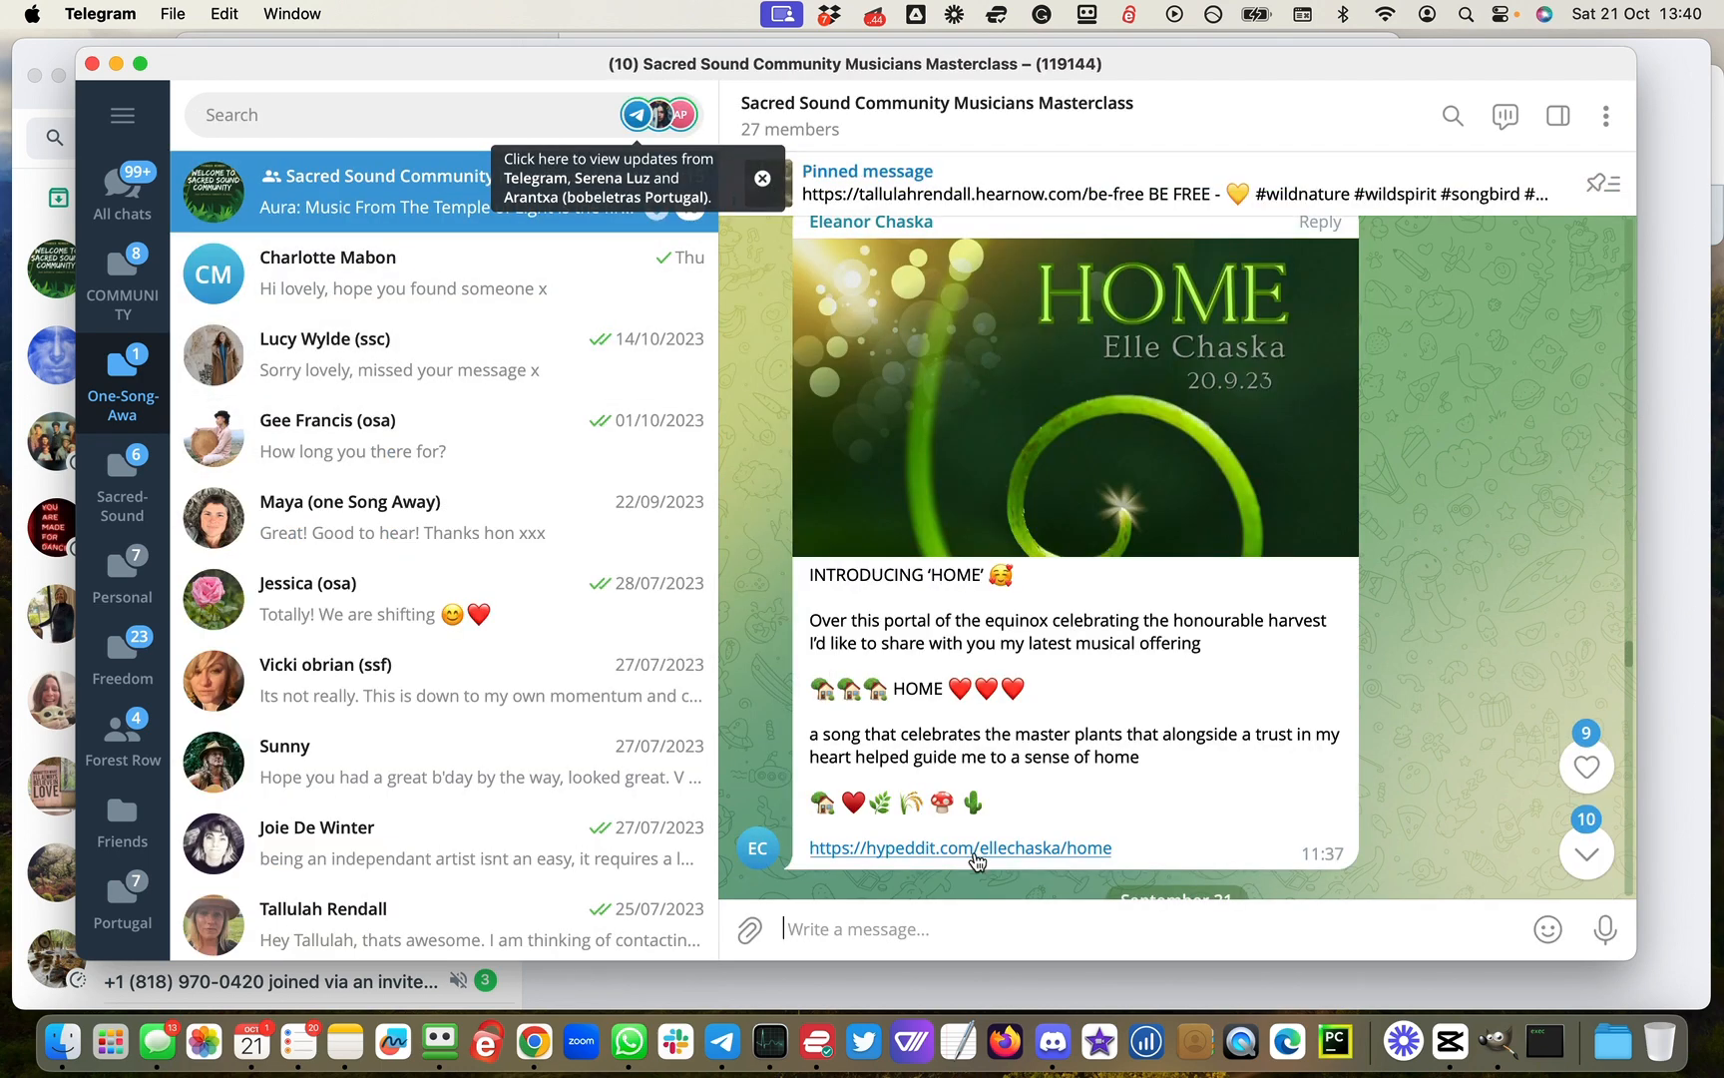
Step: Paste the copied post text with its YouTube link into the group chat and send it
{"action": "left_click", "coordinate": [848, 929]}
{"action": "key", "text": "super+v"}
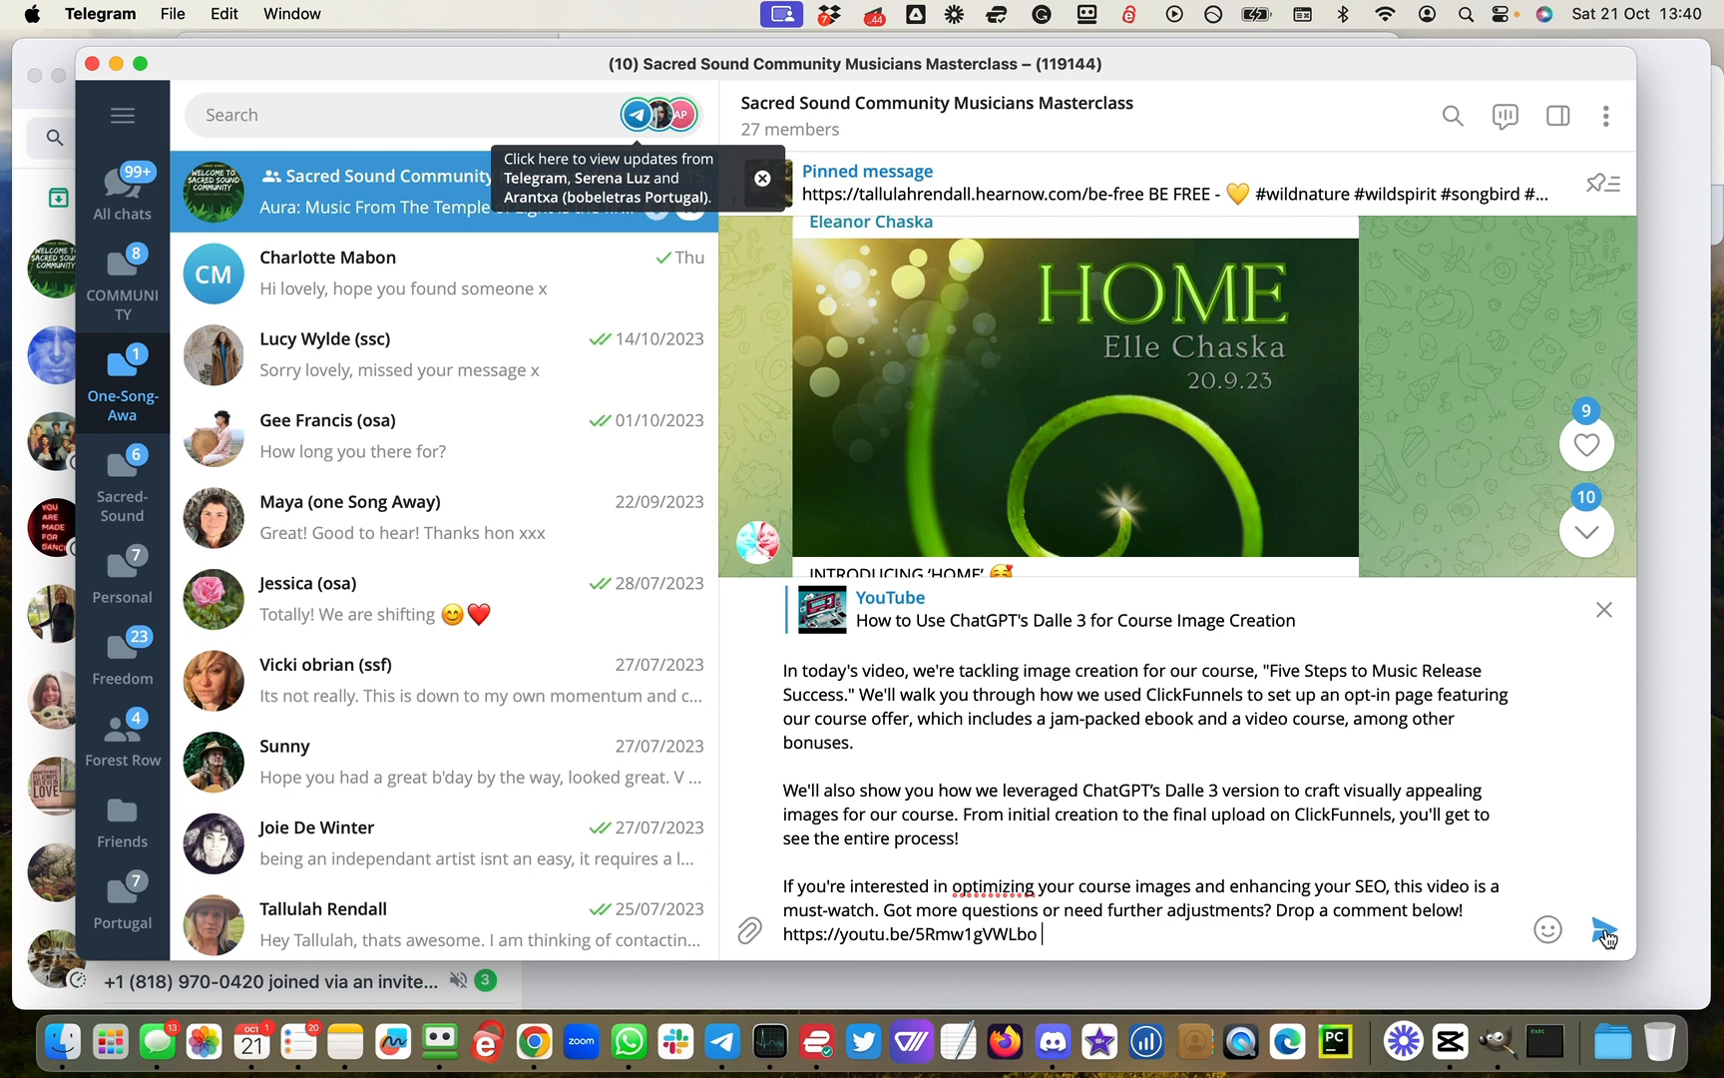
{"action": "left_click", "coordinate": [1604, 932]}
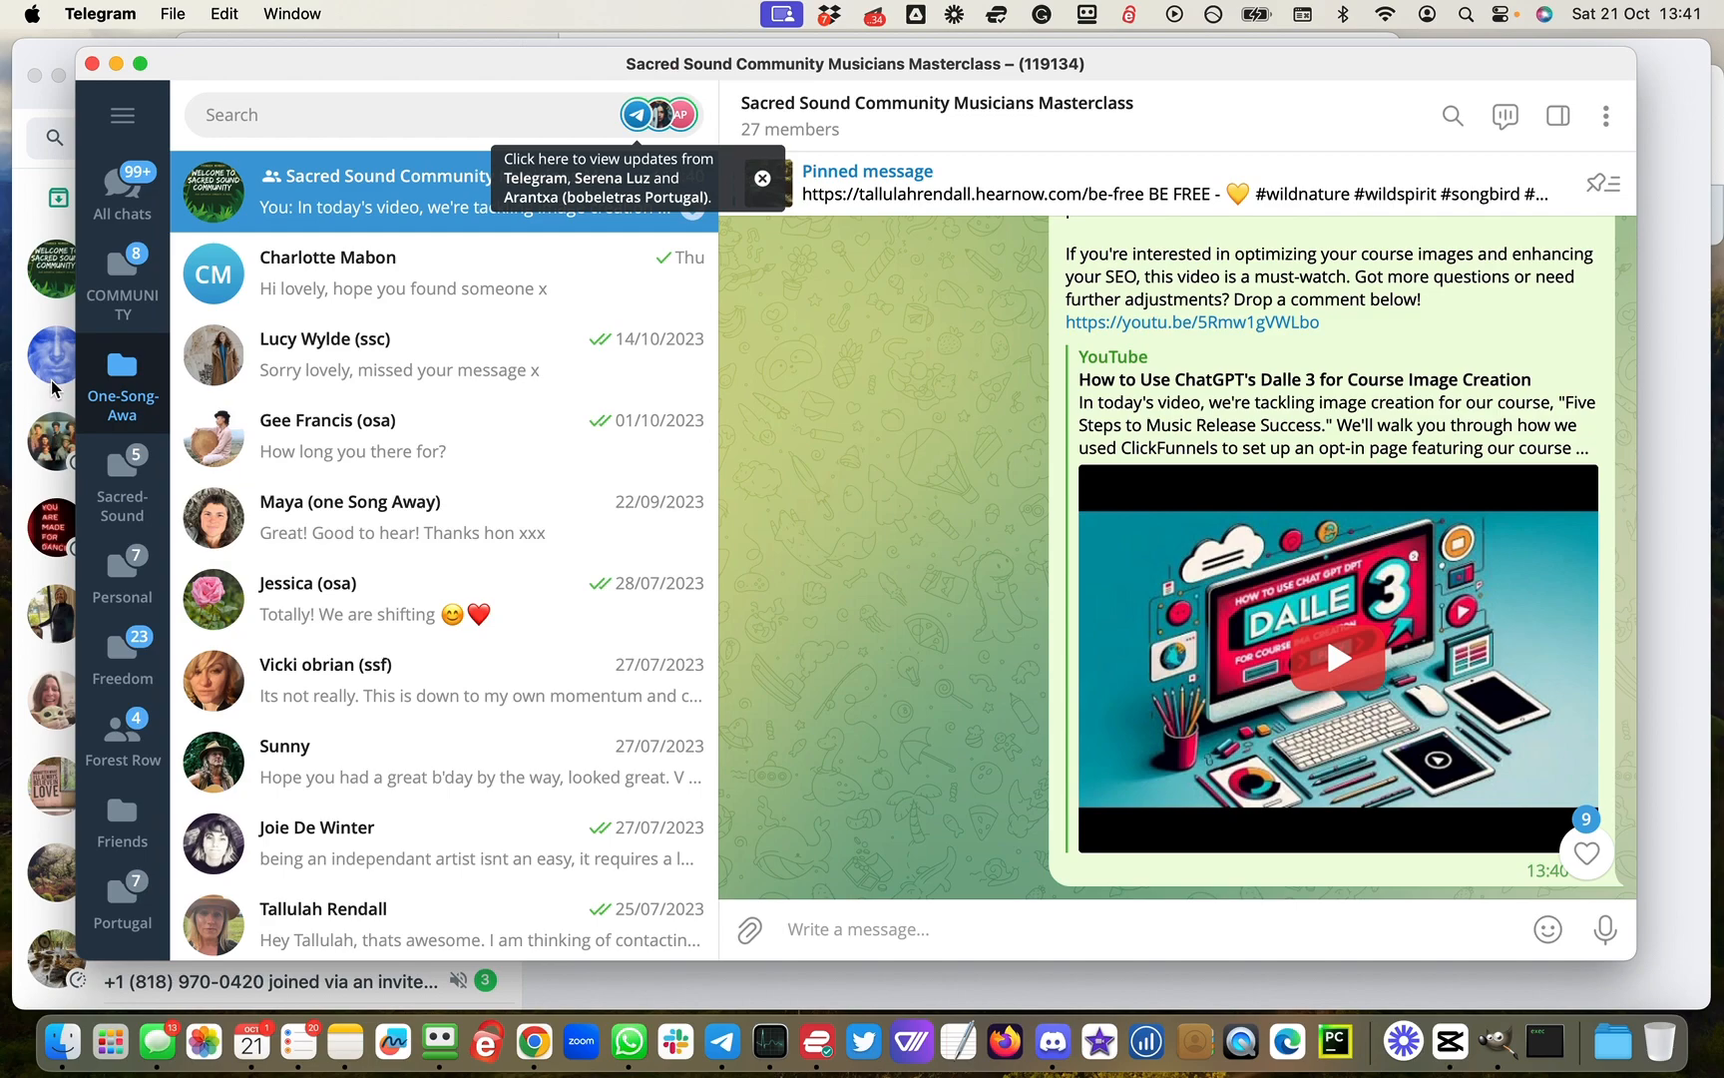
Step: Examine the sent message's text, video link and preview alongside the earlier messages in the group chat
{"action": "scroll", "coordinate": [647, 462], "scroll_direction": "up", "scroll_amount": 2}
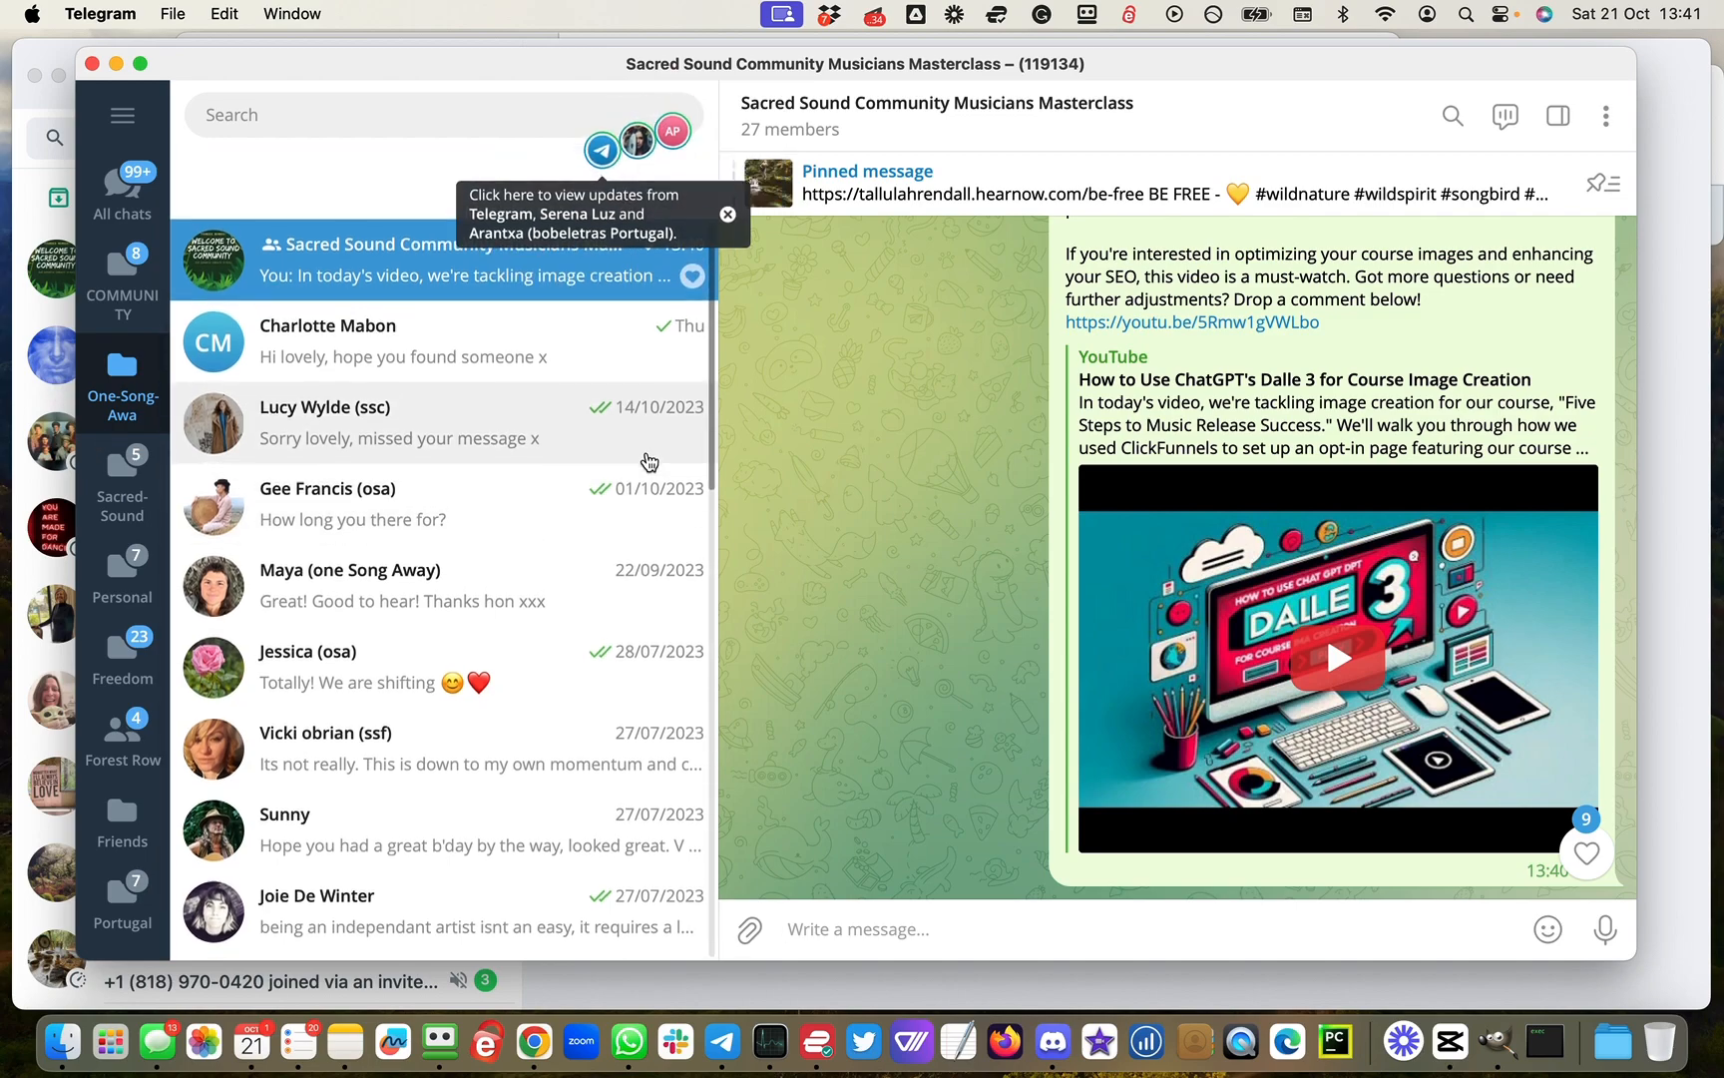
{"action": "scroll", "coordinate": [1047, 477], "scroll_direction": "up", "scroll_amount": 10}
{"action": "scroll", "coordinate": [1046, 480], "scroll_direction": "down", "scroll_amount": 10}
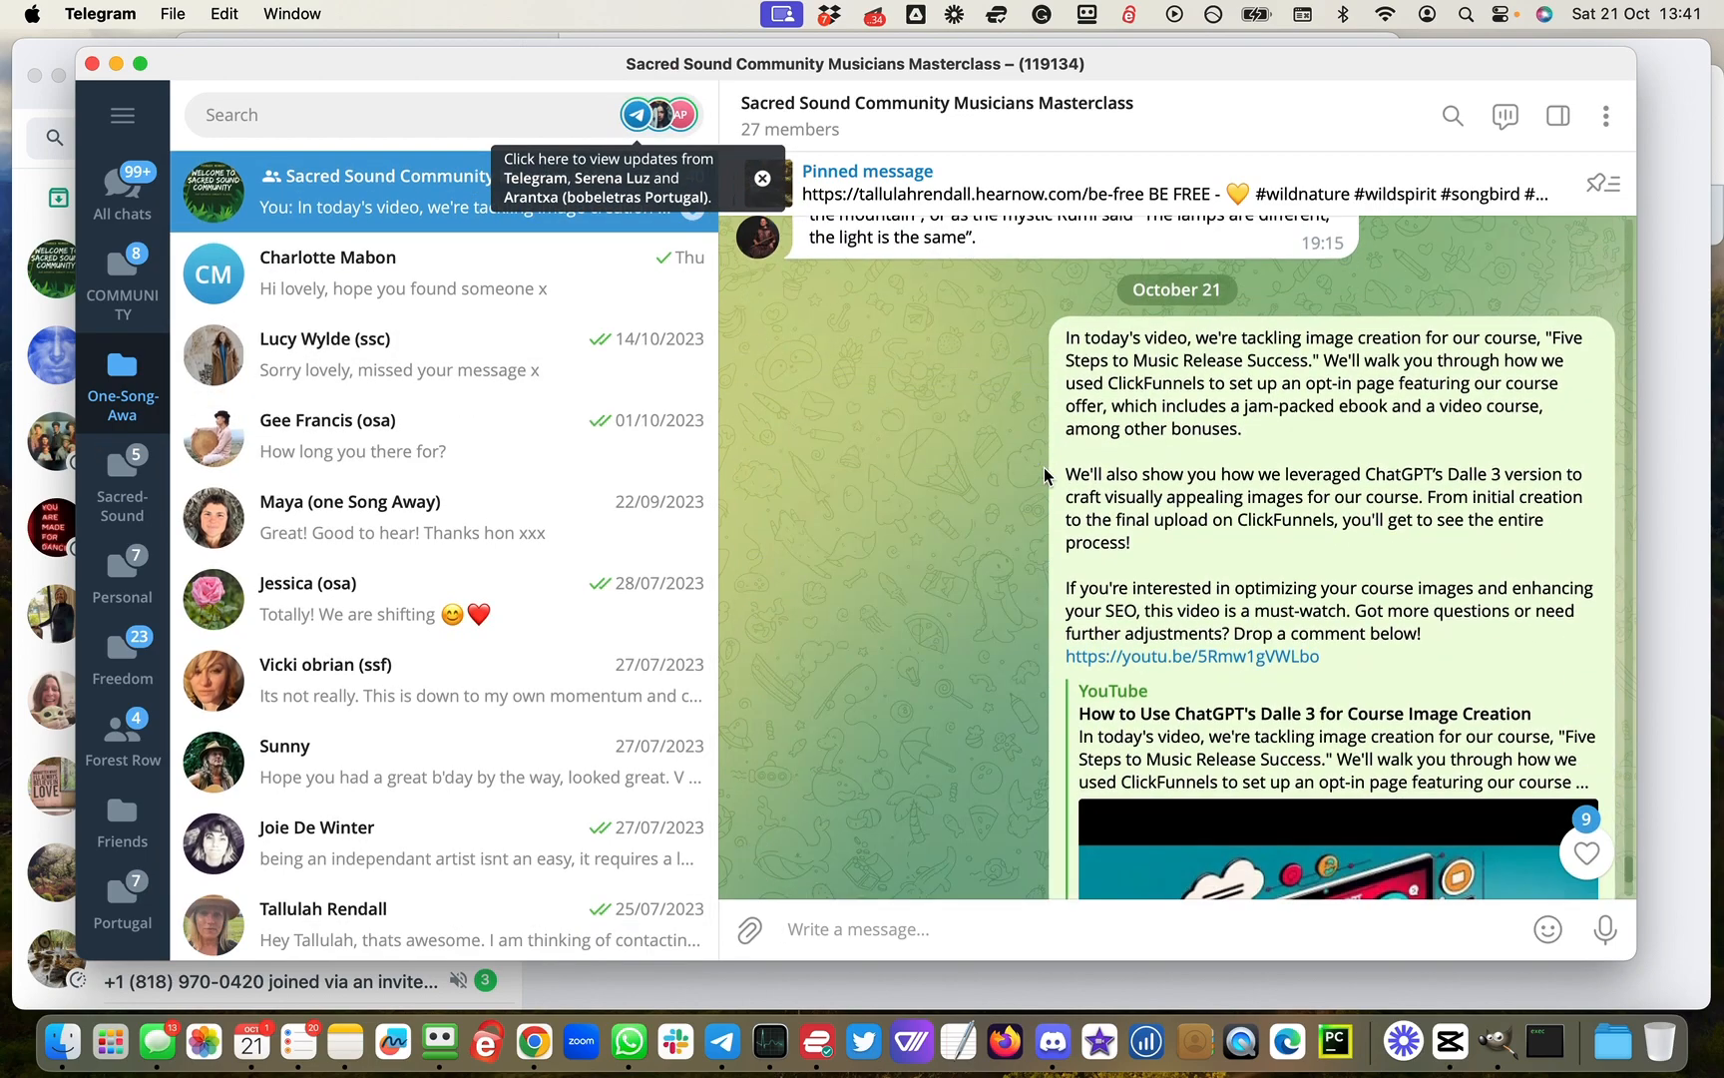
{"action": "scroll", "coordinate": [1045, 475], "scroll_direction": "down", "scroll_amount": 1}
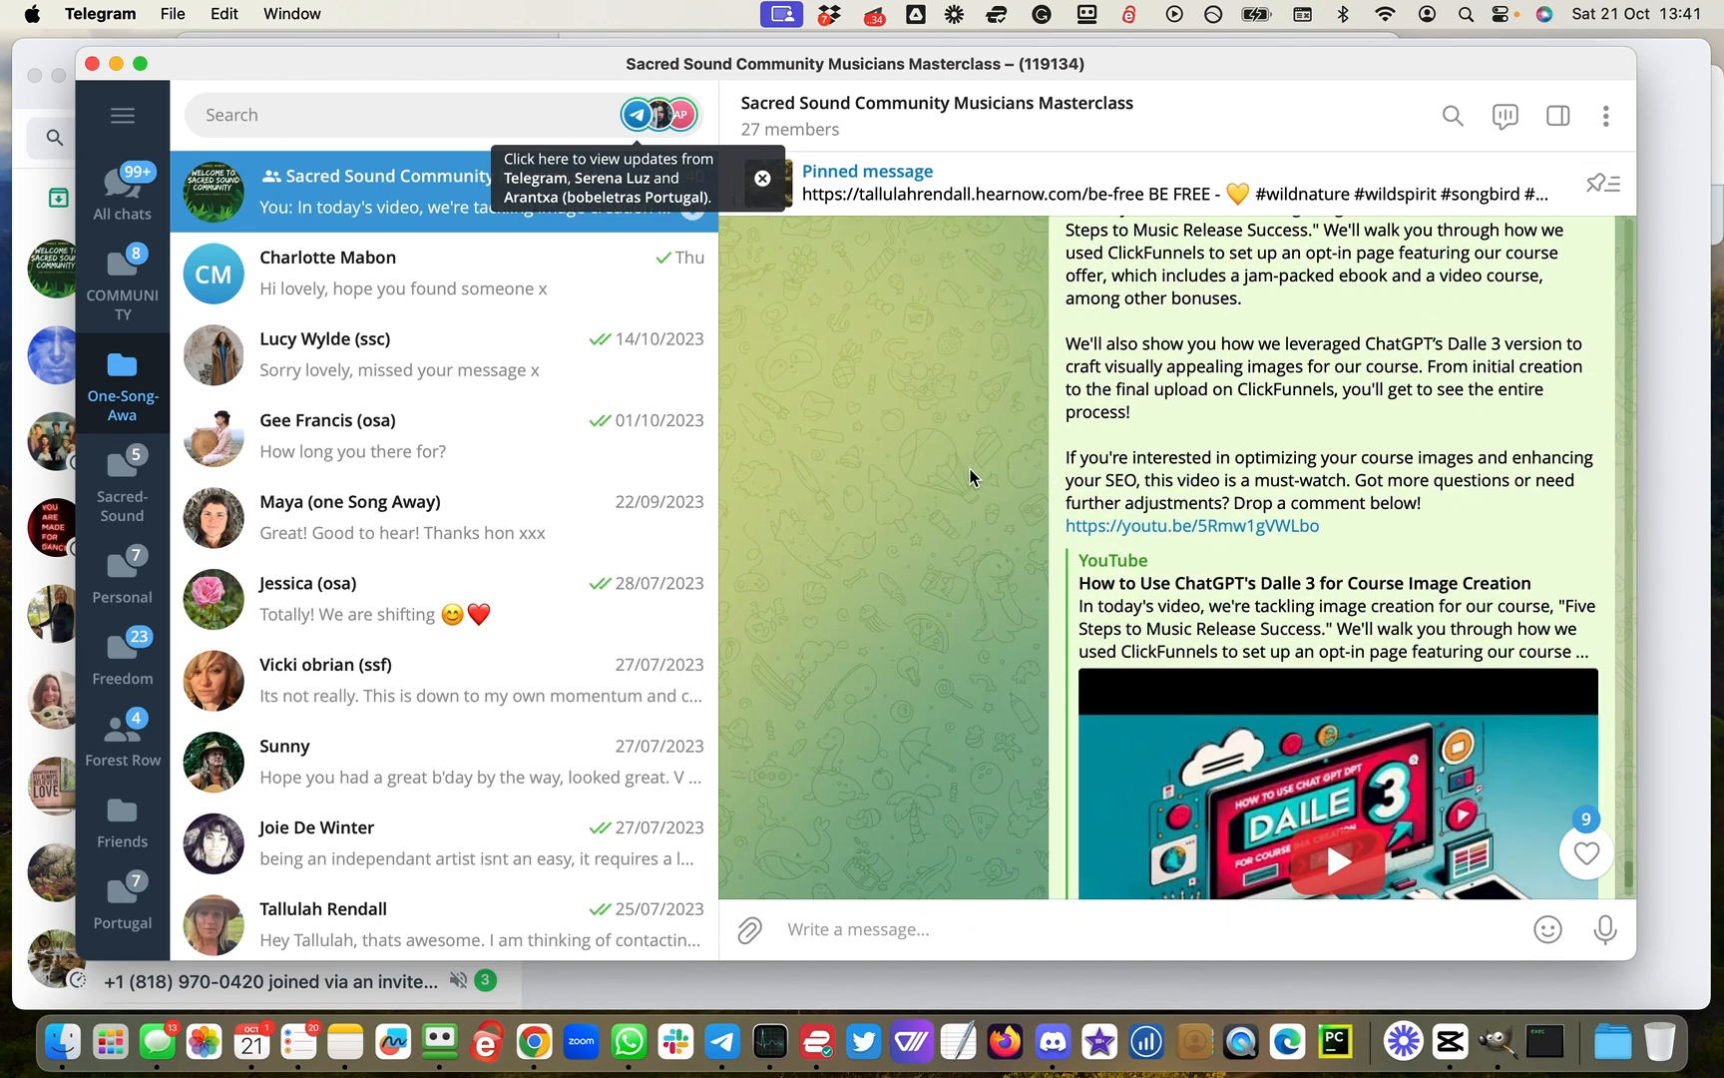
{"action": "scroll", "coordinate": [973, 477], "scroll_direction": "up", "scroll_amount": 10}
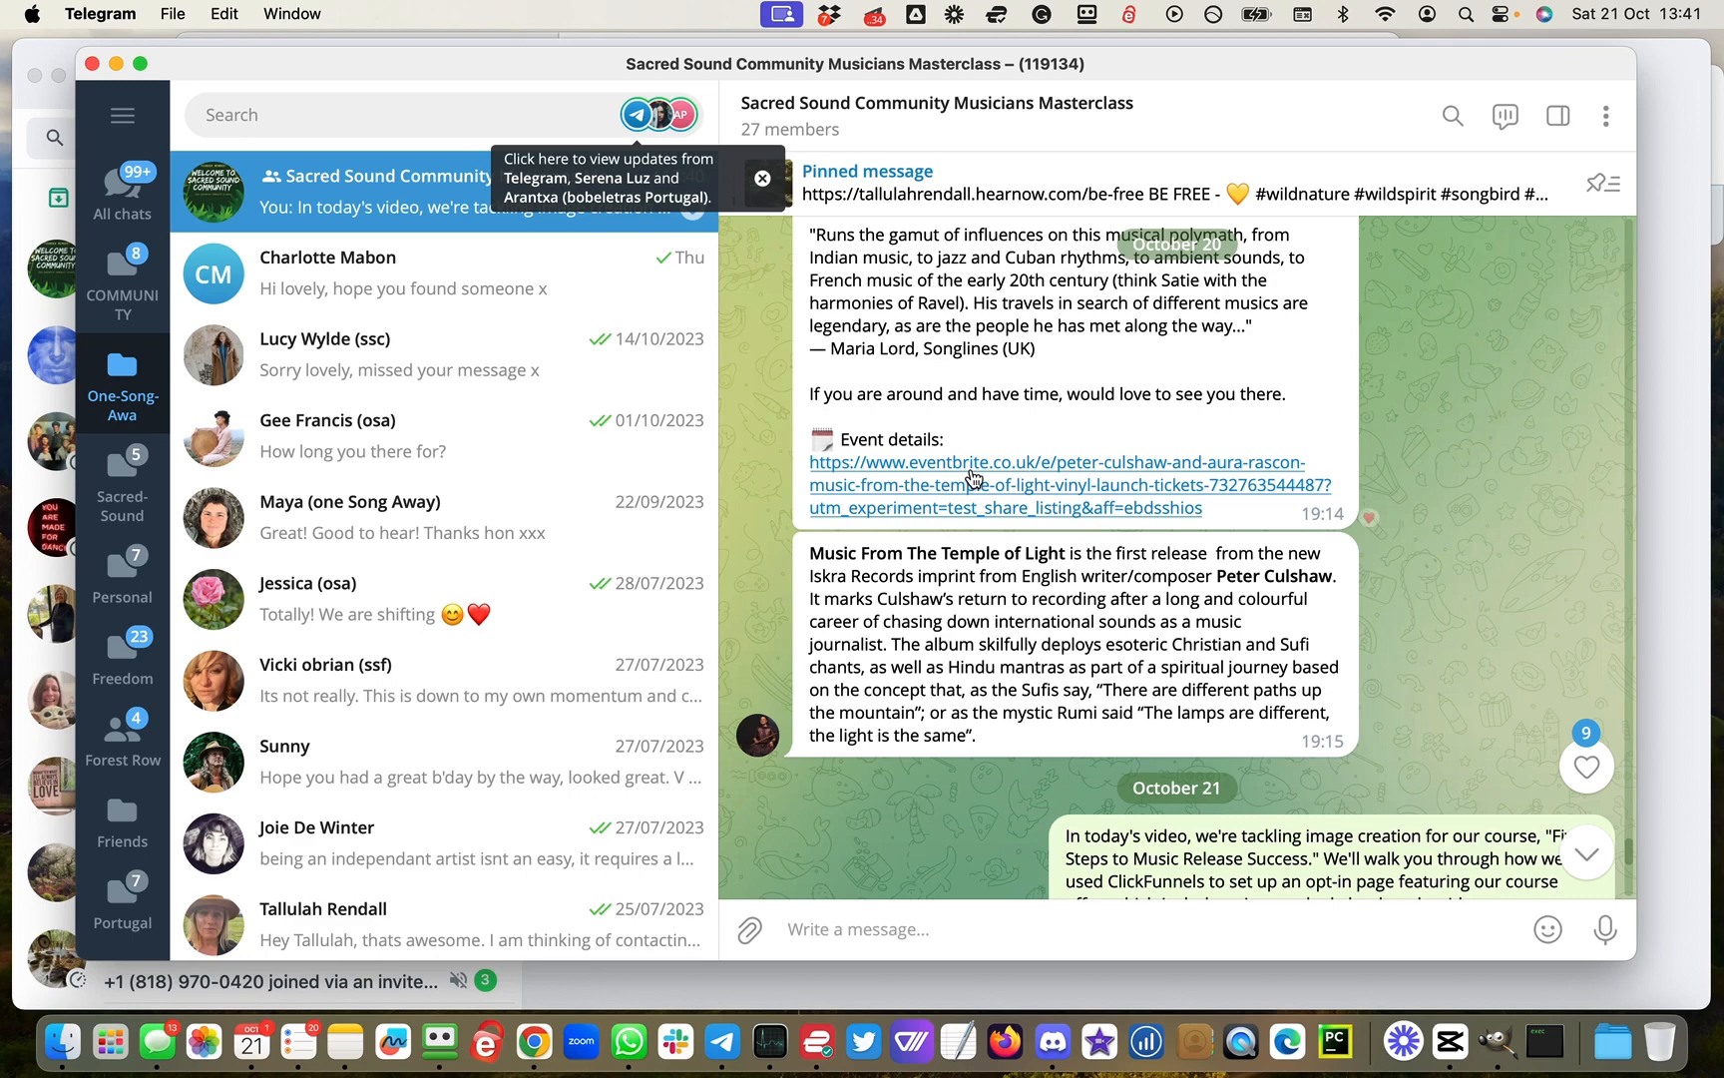
{"action": "scroll", "coordinate": [973, 477], "scroll_direction": "down", "scroll_amount": 5}
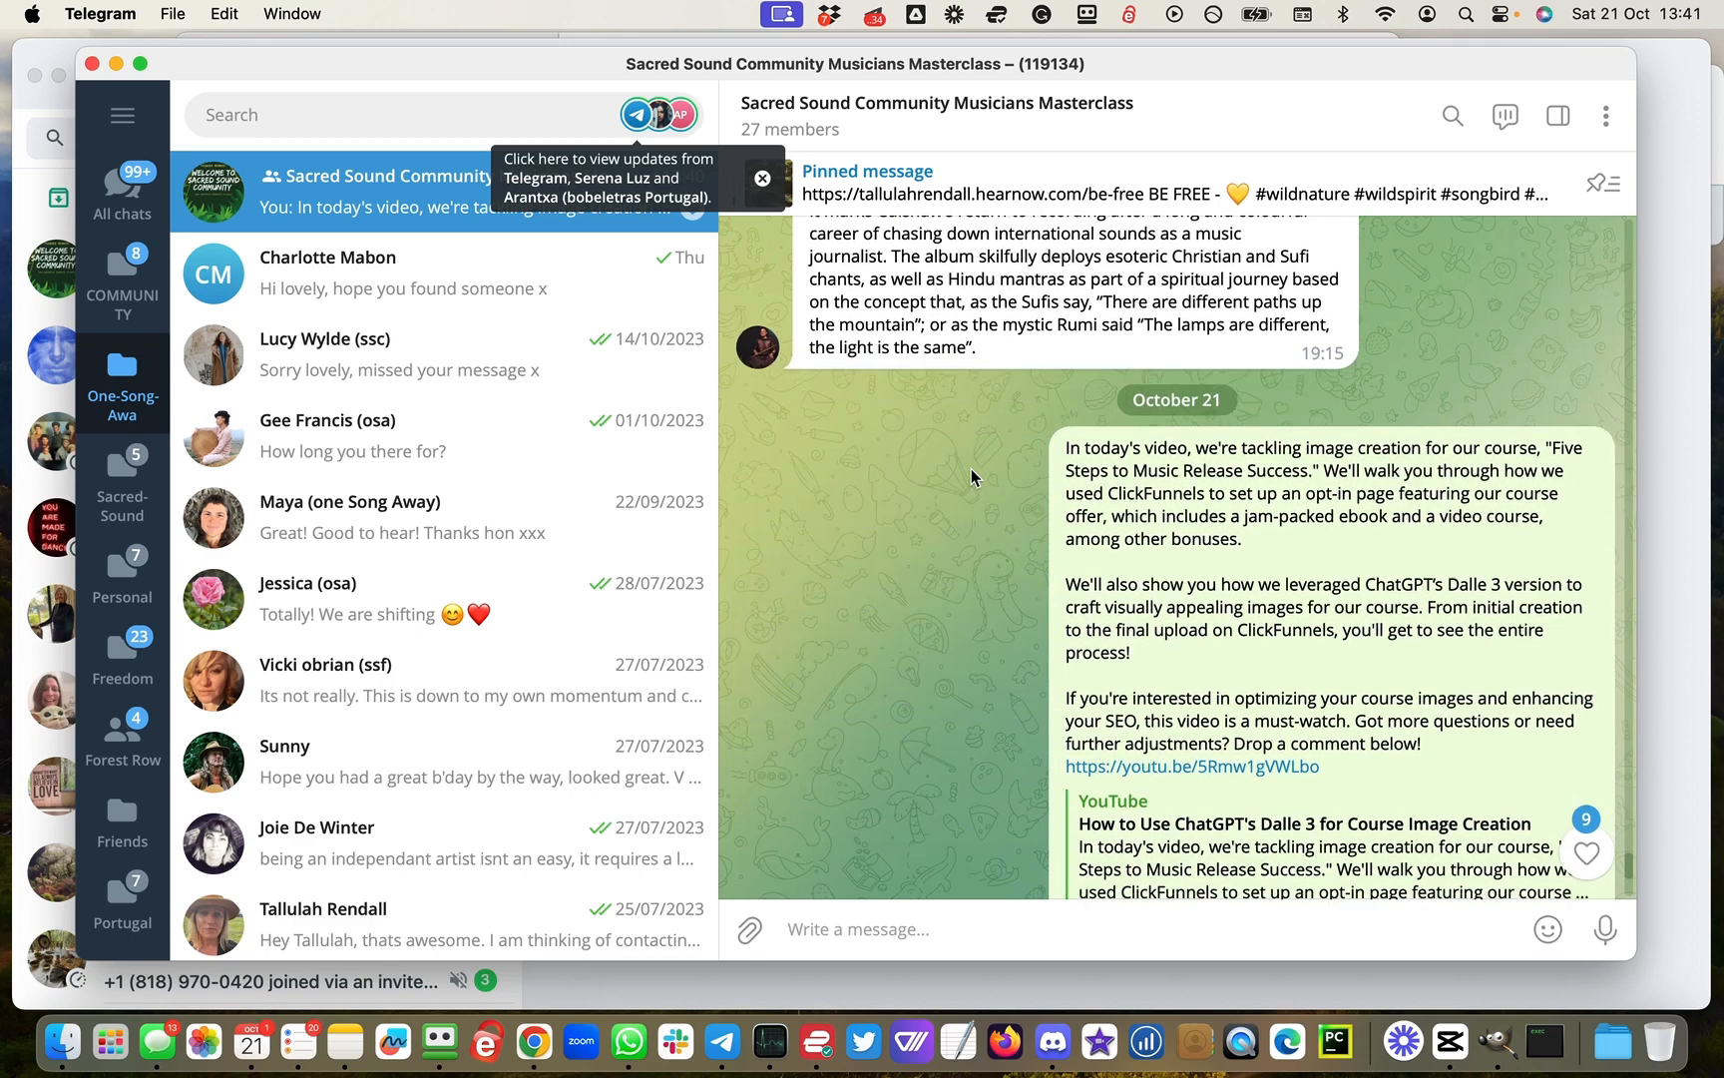